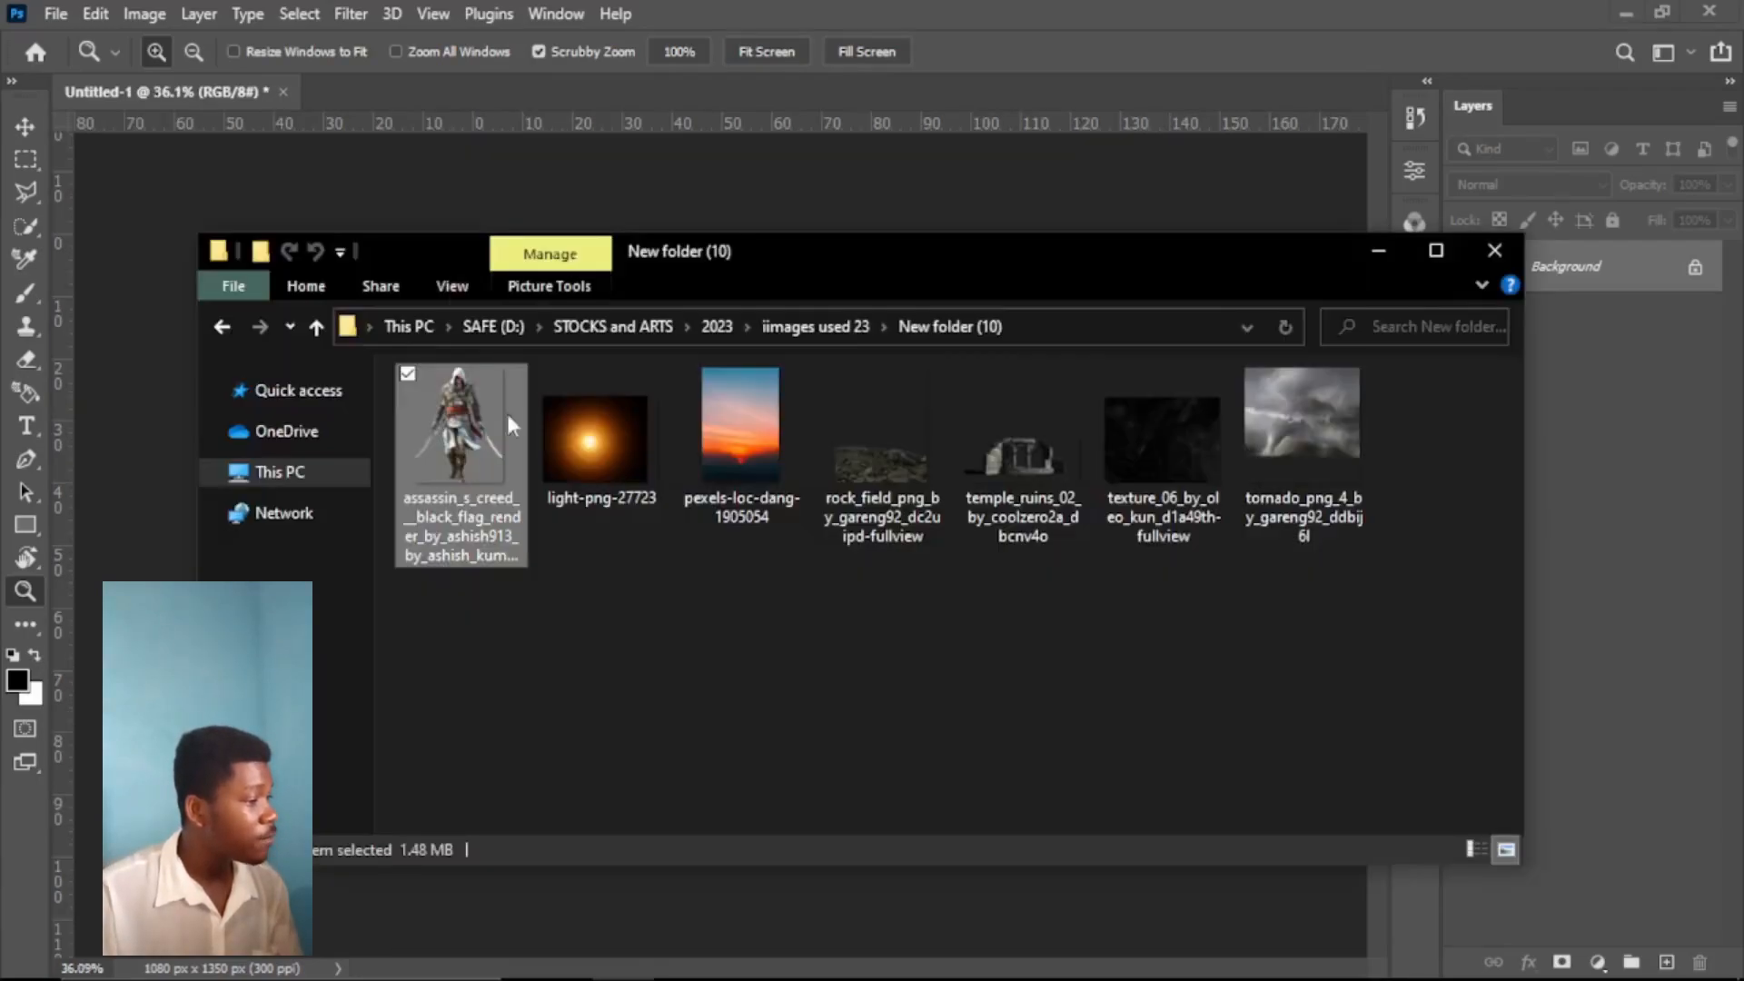
# Step: Place the assassin render from the image folder into the blank document, scaled to about 15.25% and centred on the canvas
pyautogui.moveTo(514, 425); pyautogui.dragTo(787, 217)
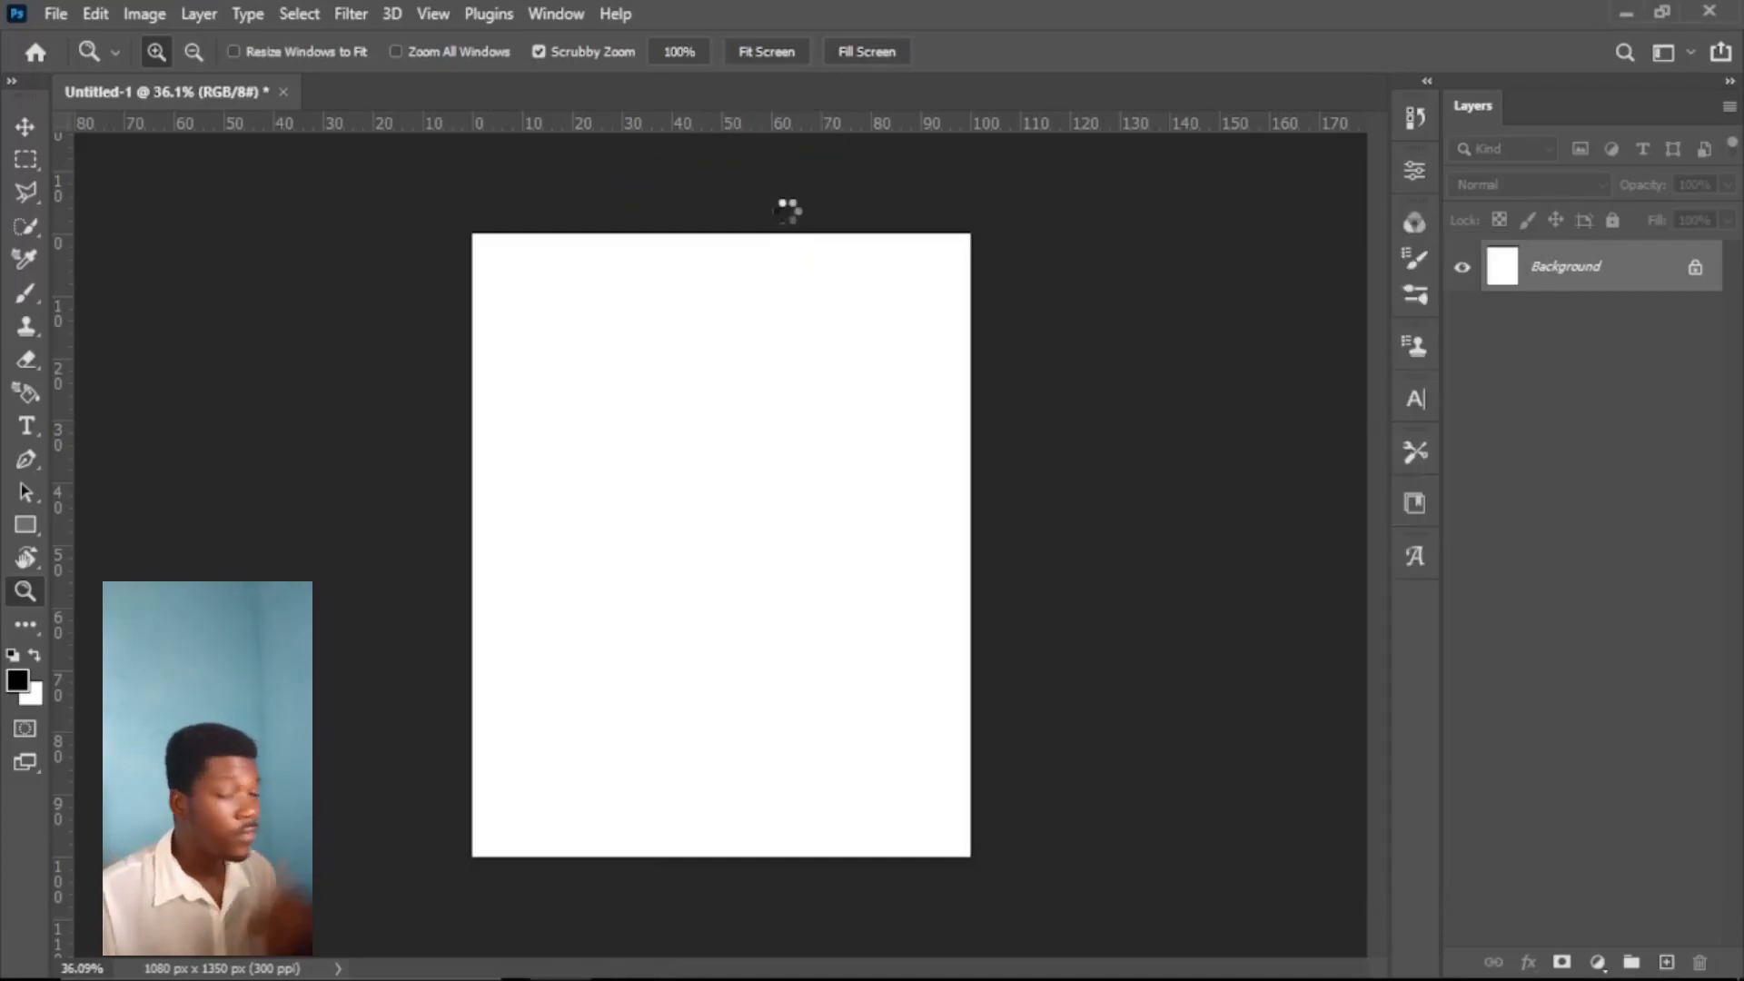
pyautogui.moveTo(929, 555); pyautogui.dragTo(895, 586)
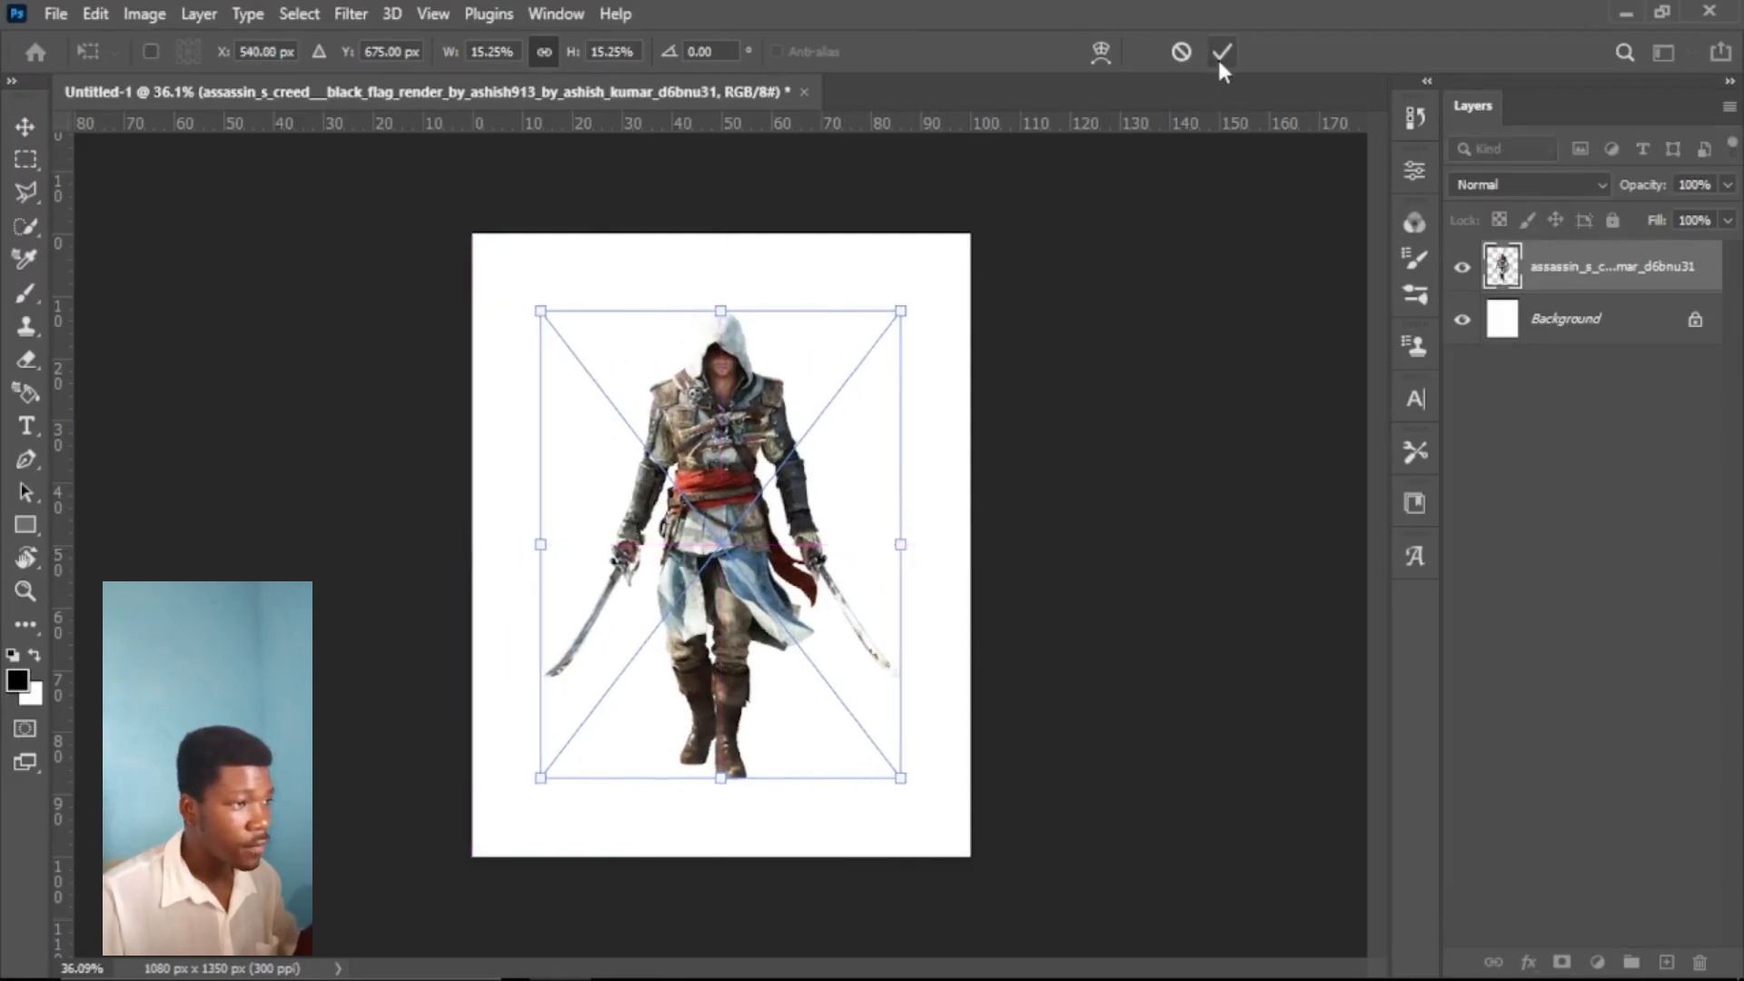
pyautogui.press('Return')
# Step: Place the rock field image directly above the Background layer at 24% scale, behind the assassin
pyautogui.click(1549, 338)
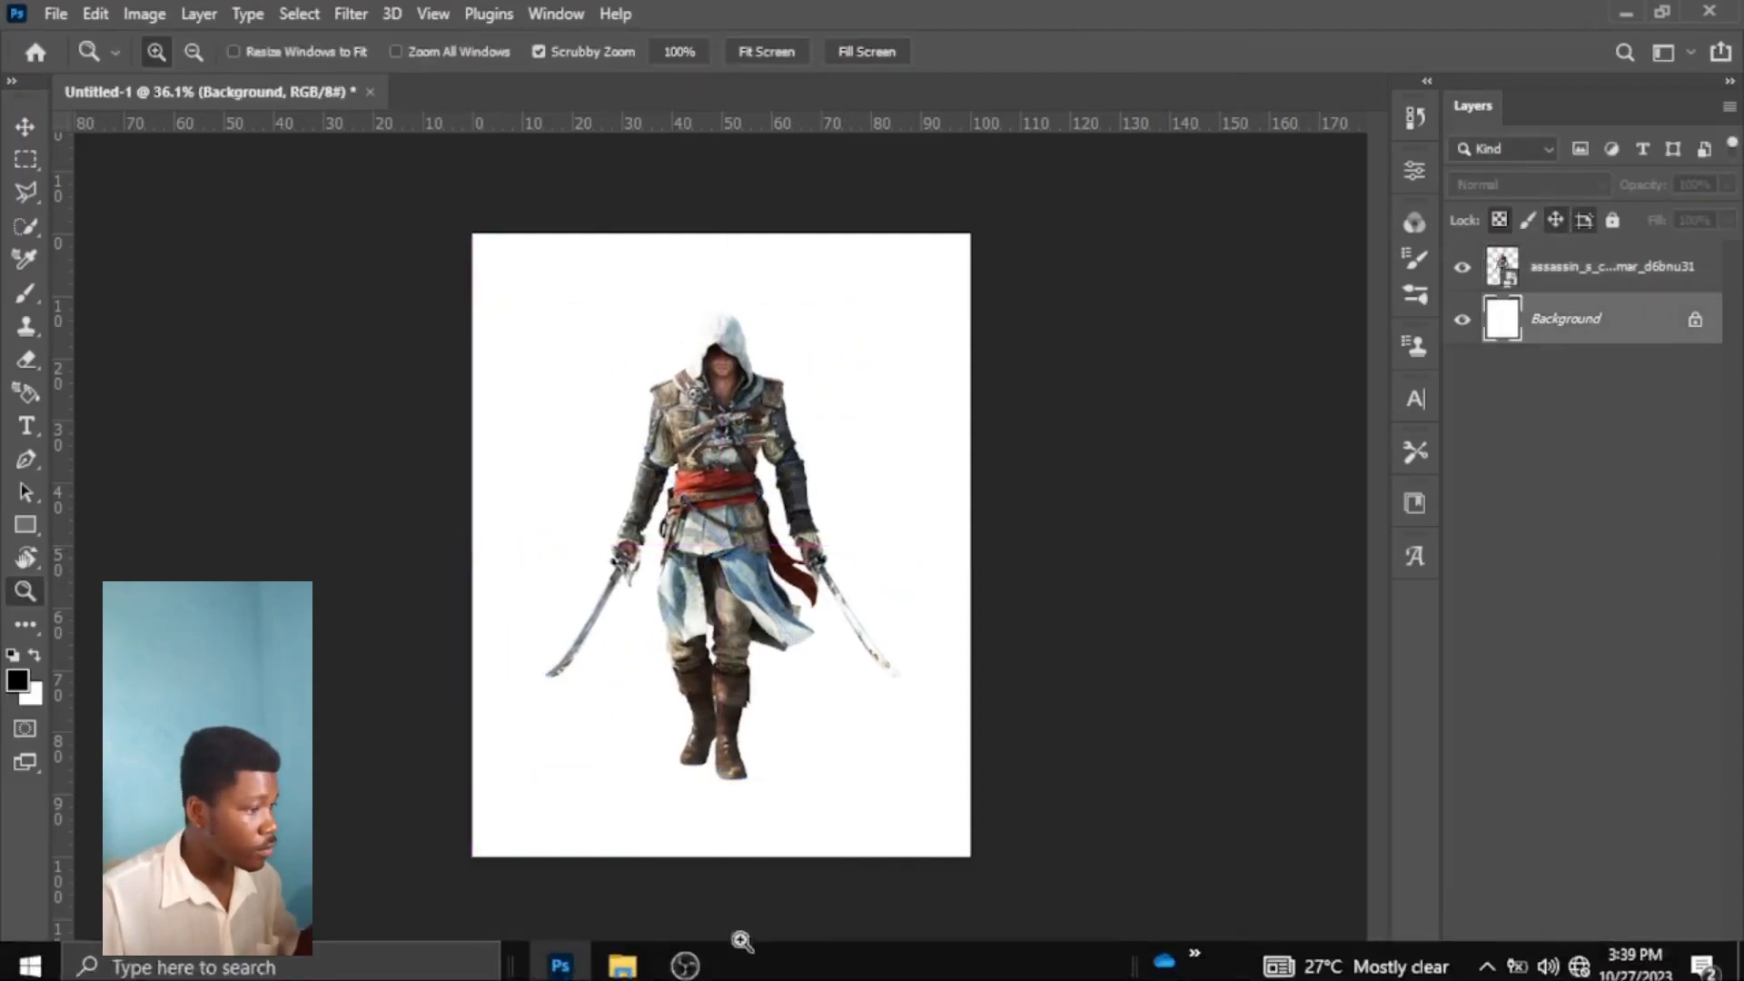
pyautogui.click(636, 969)
pyautogui.moveTo(913, 508); pyautogui.dragTo(798, 918)
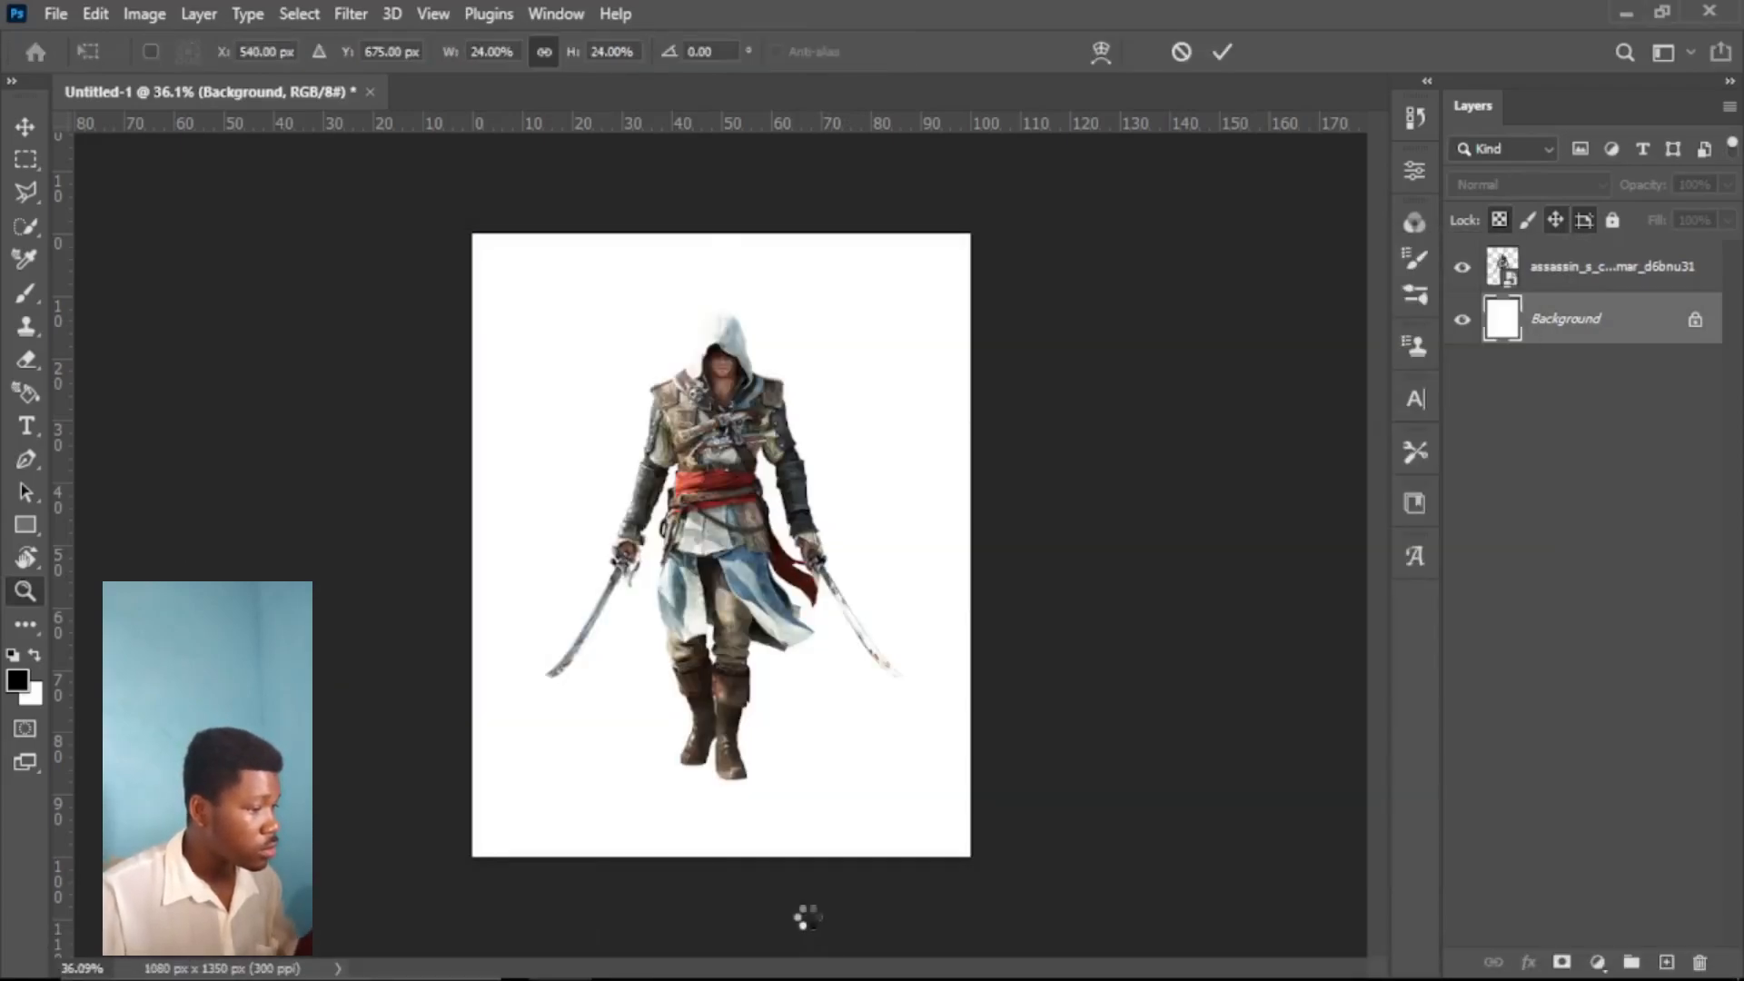
pyautogui.press('Return')
pyautogui.press('z')
pyautogui.click(766, 53)
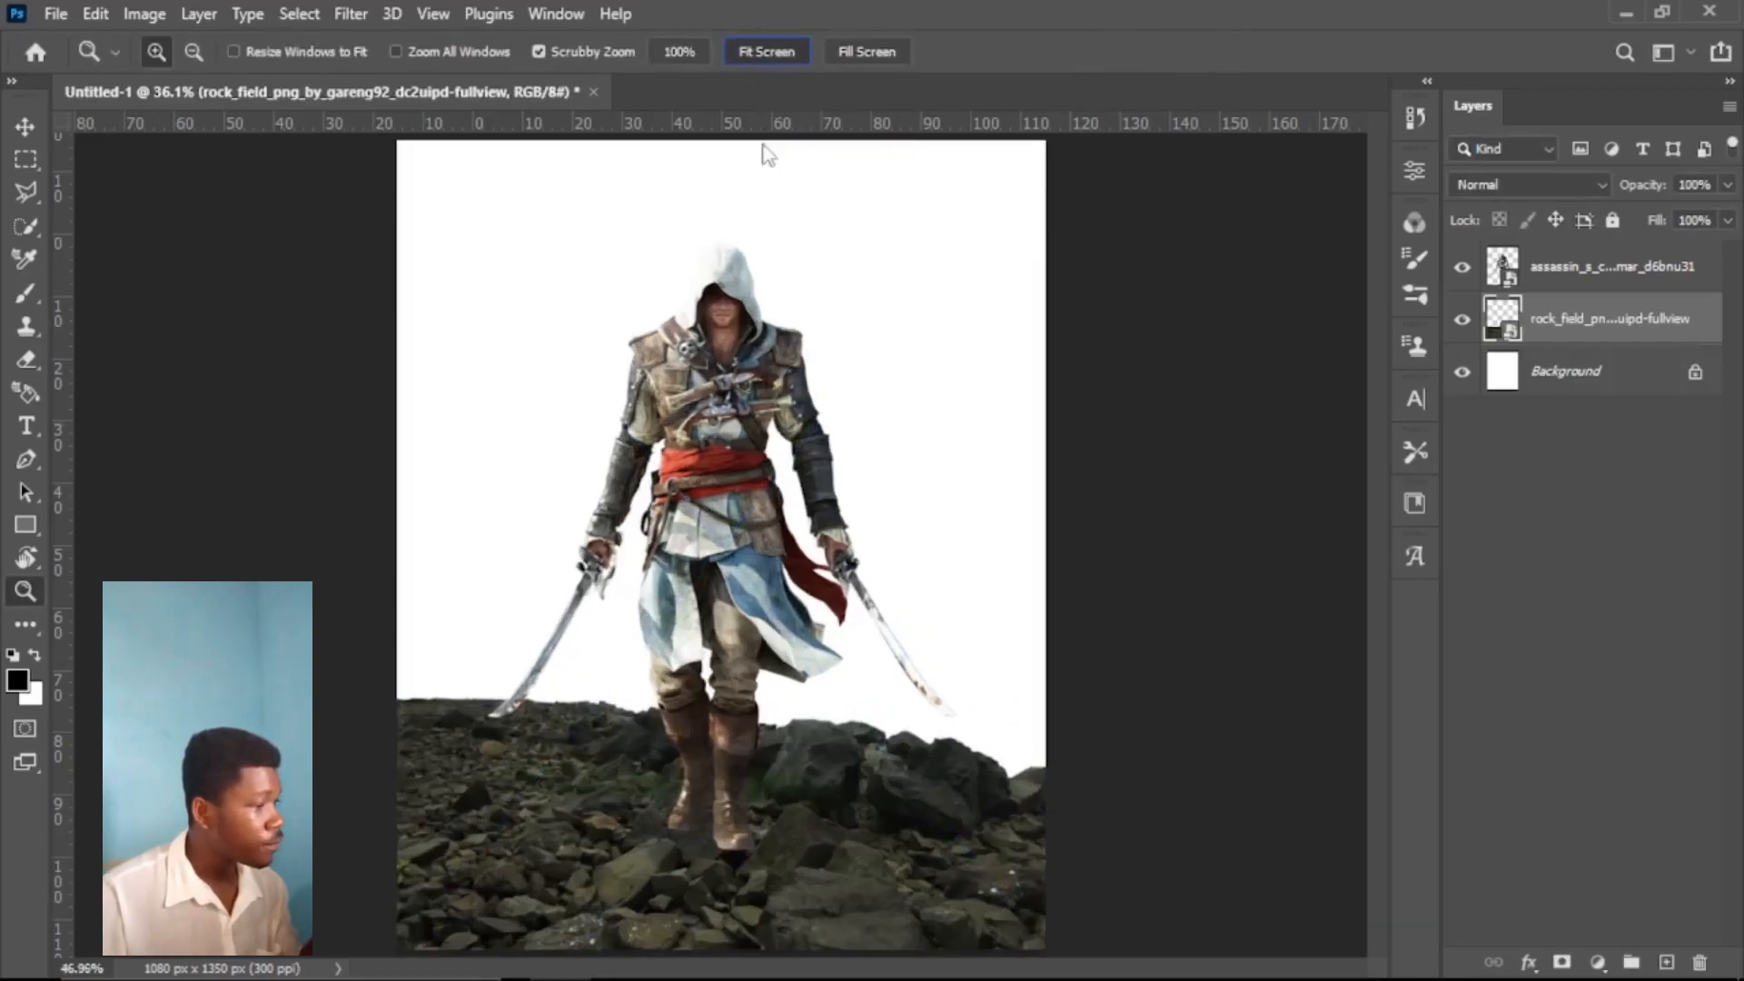
# Step: Move the assassin figure down so its feet stand on the rocks
pyautogui.click(33, 127)
pyautogui.moveTo(710, 596); pyautogui.dragTo(712, 660)
pyautogui.moveTo(742, 735); pyautogui.dragTo(739, 731)
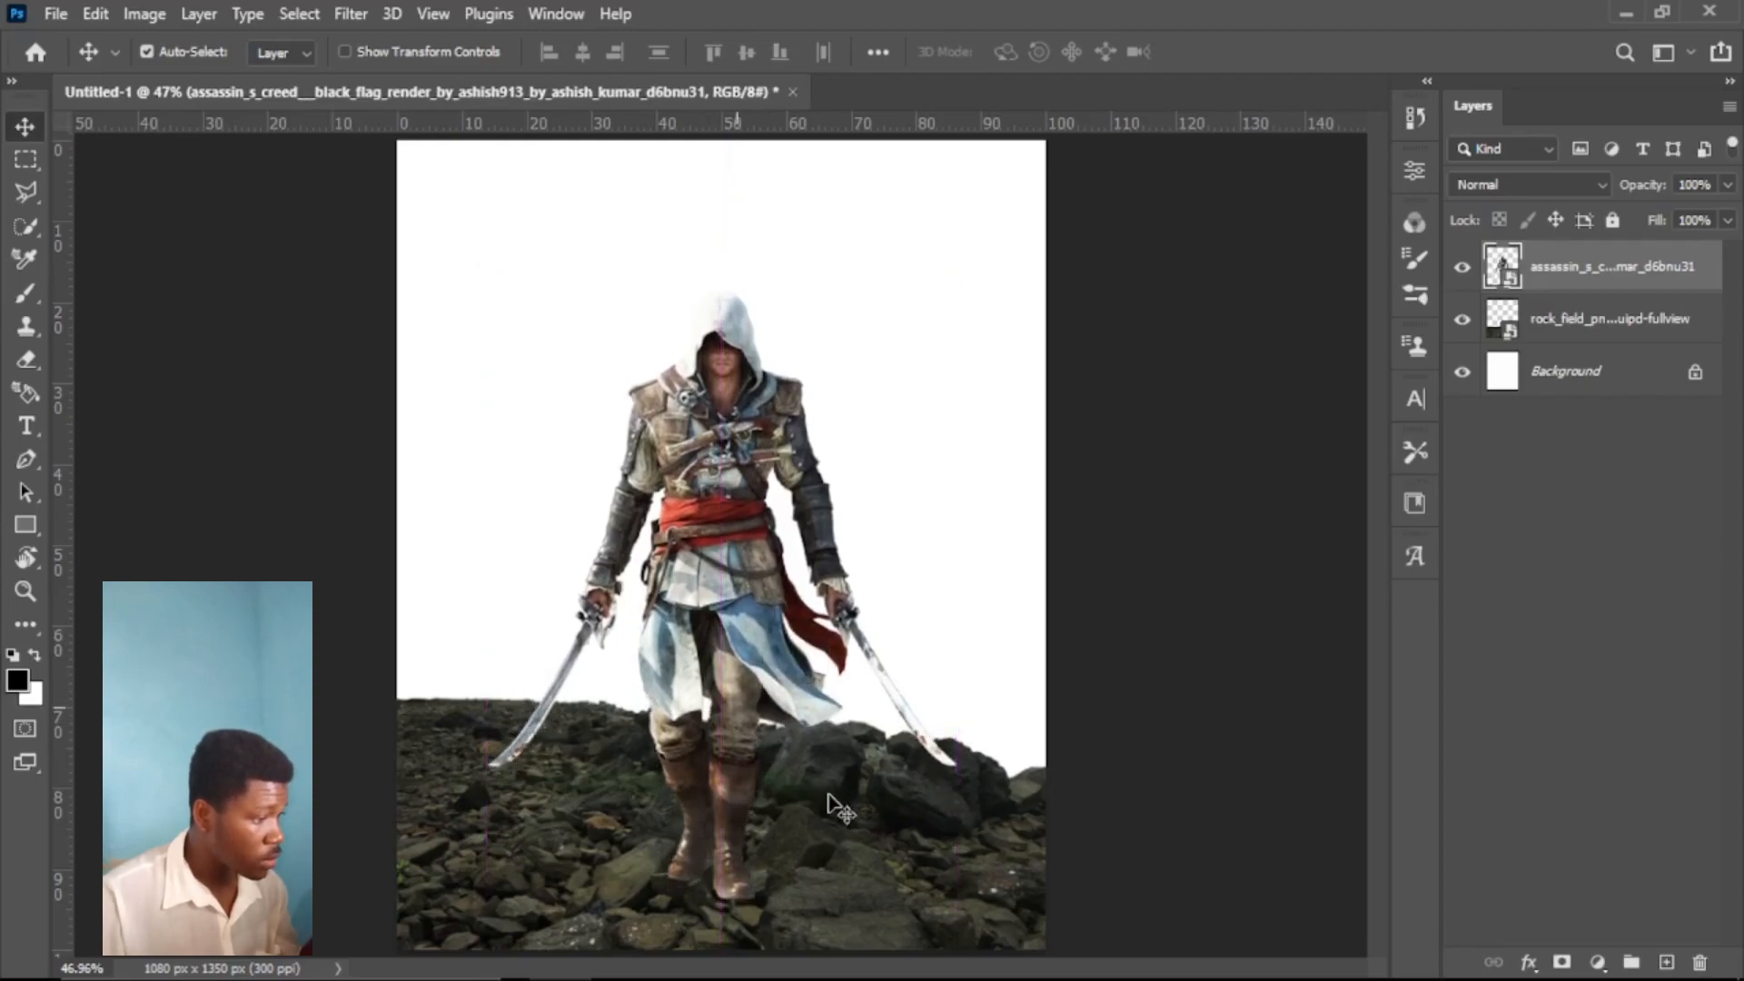
# Step: Enlarge the rock field to about 28.63%, aligned to the canvas's bottom edge, and lower the assassin slightly
pyautogui.click(827, 802)
pyautogui.hotkey('ctrl', 't')
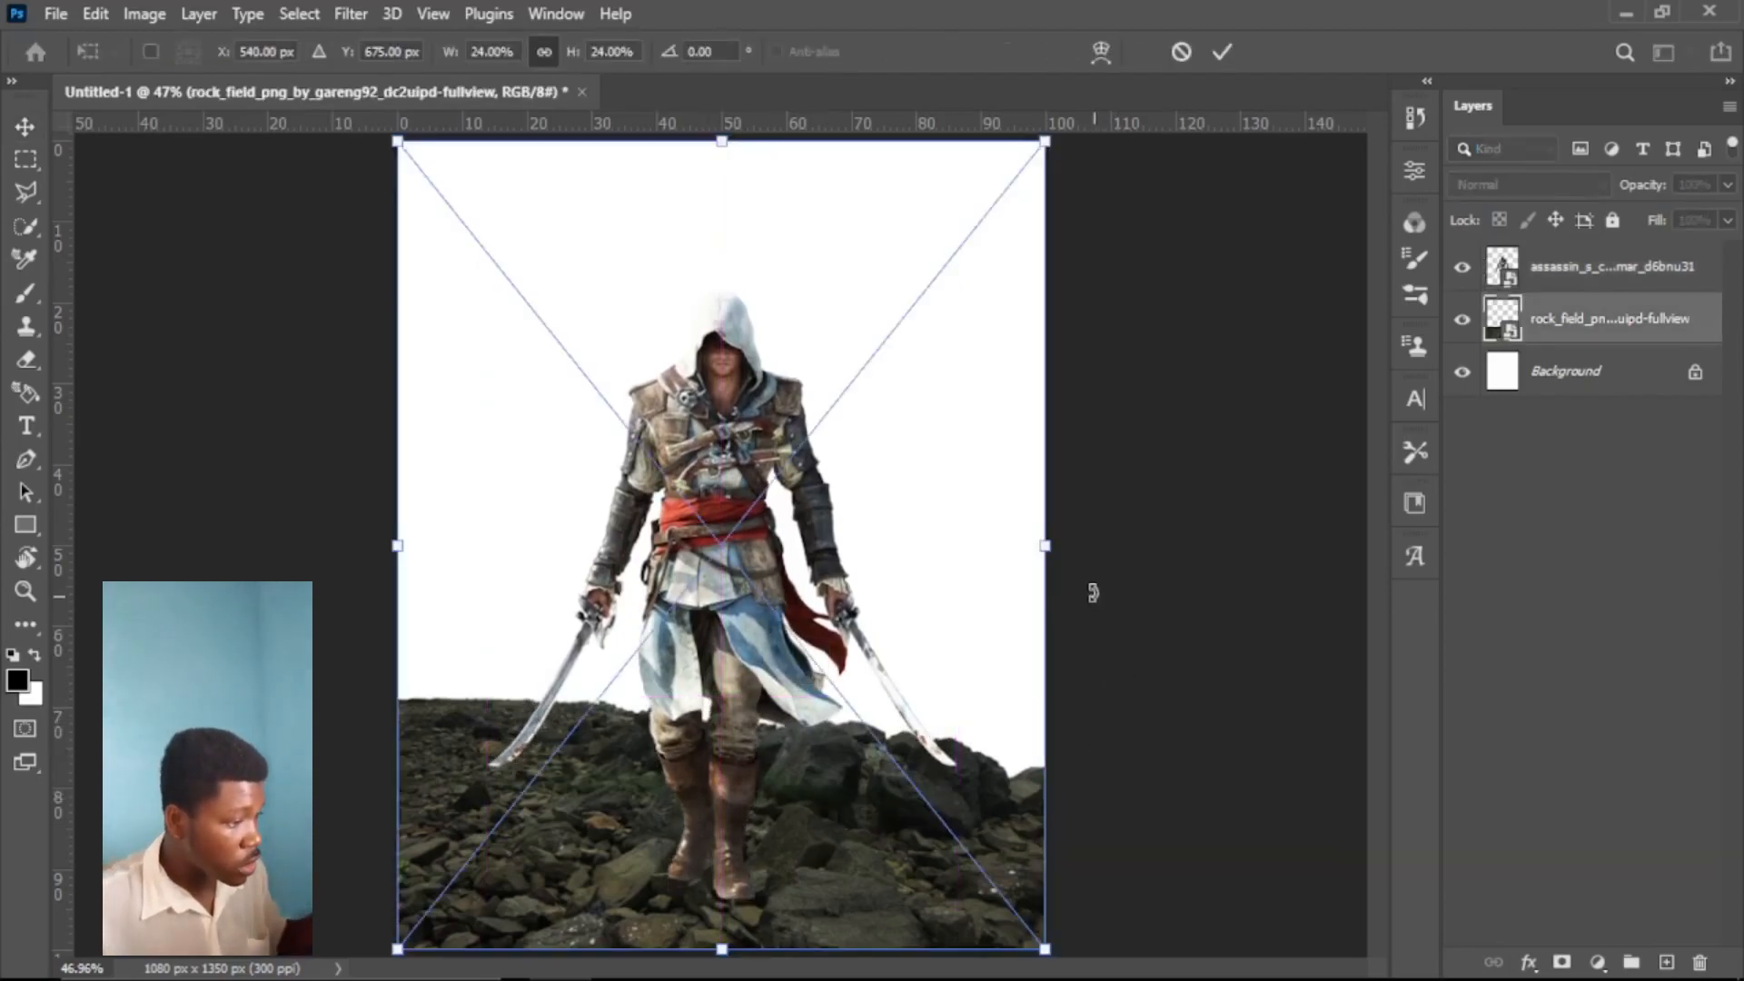
pyautogui.moveTo(1047, 545); pyautogui.dragTo(1186, 542)
pyautogui.moveTo(939, 674); pyautogui.dragTo(877, 605)
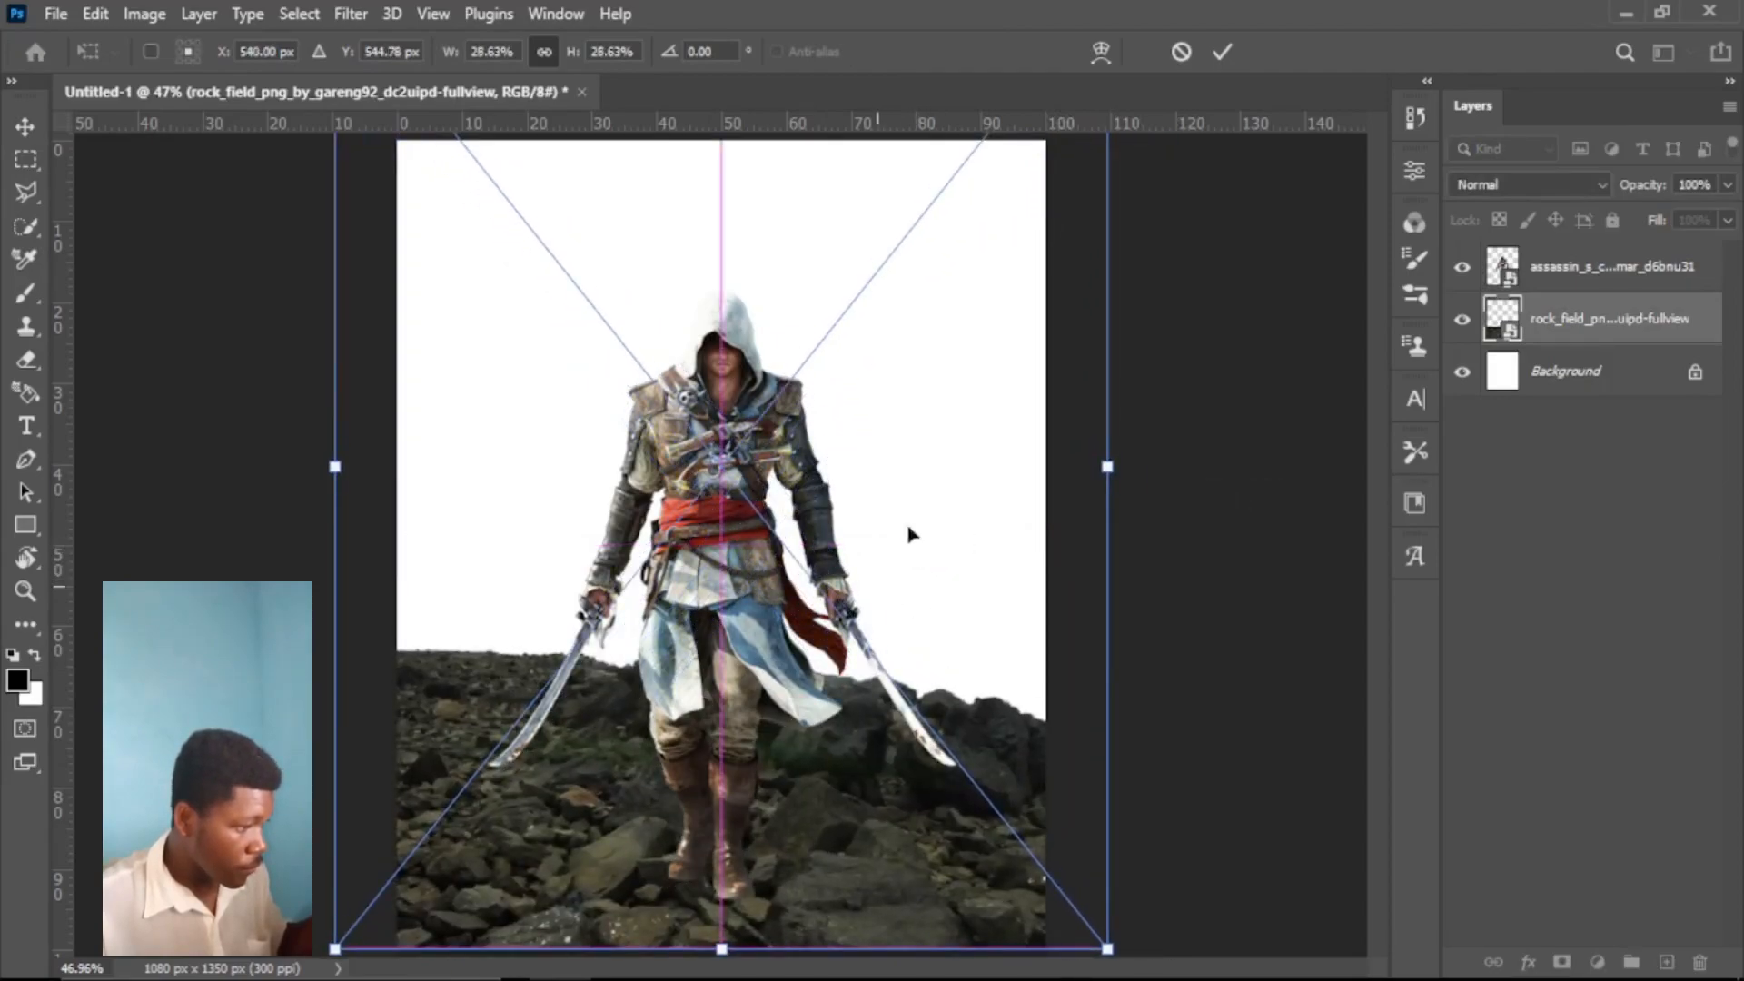
pyautogui.click(1220, 53)
pyautogui.moveTo(736, 572); pyautogui.dragTo(734, 570)
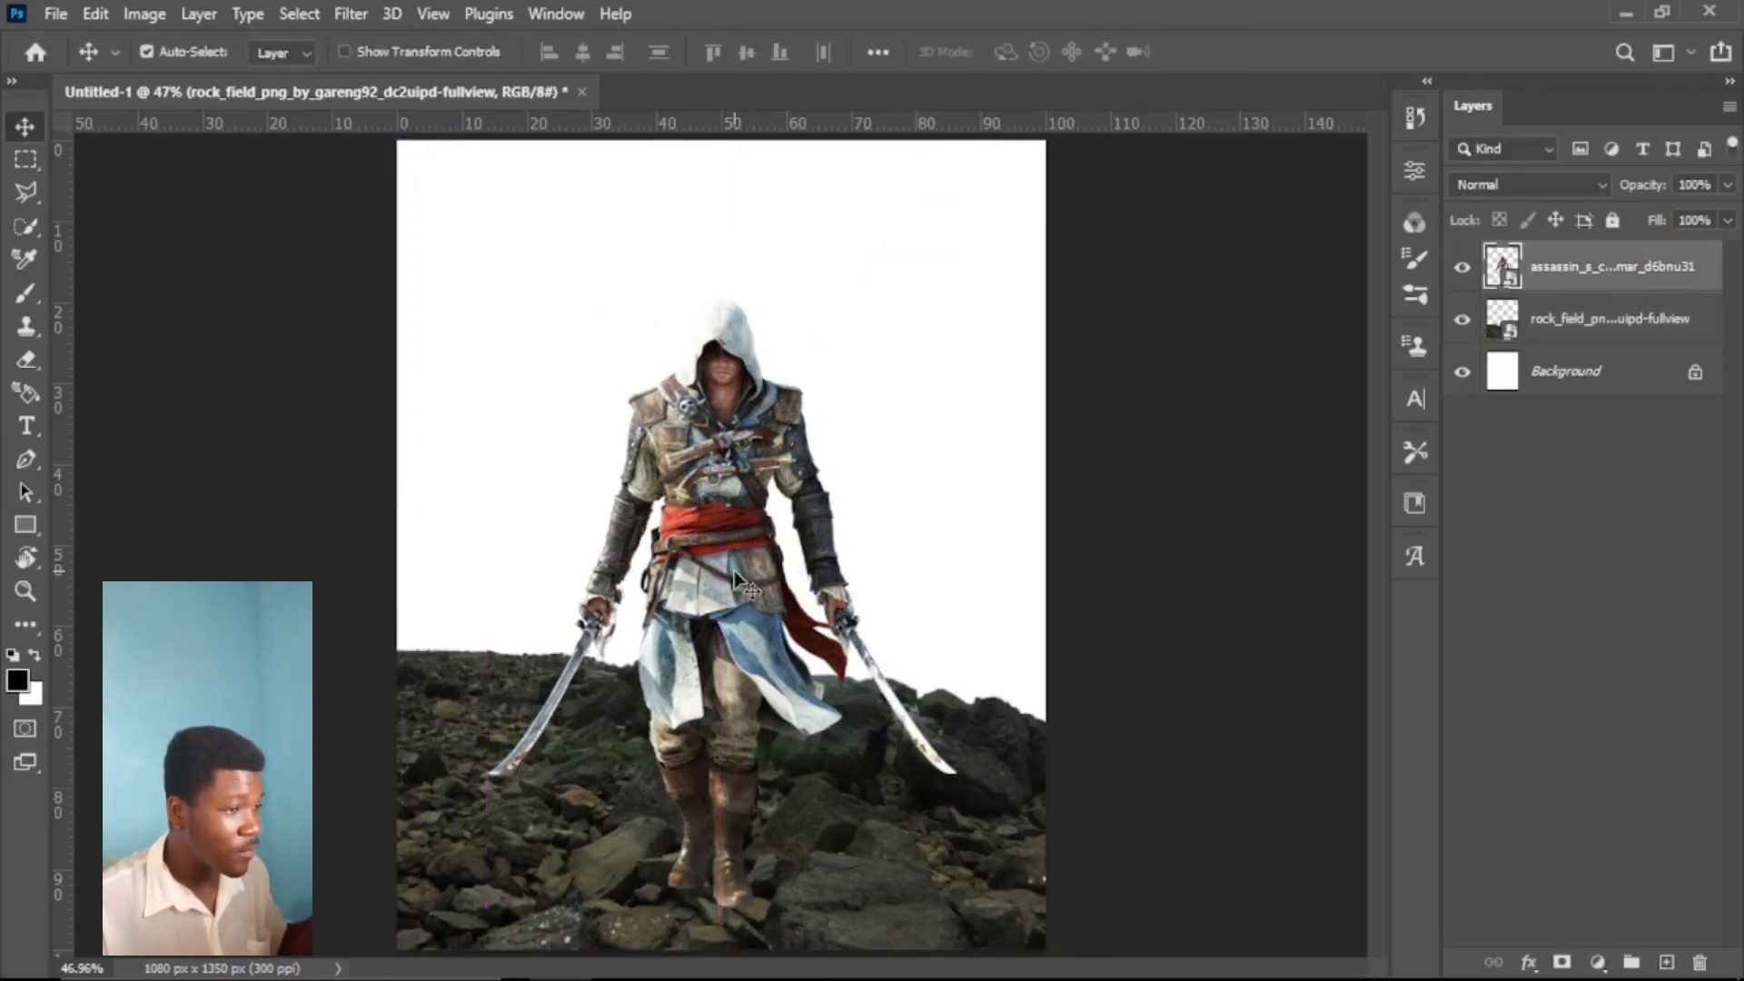
# Step: Place the sunset sky photo above the Background layer, enlarged to about 10.75% and lowered to fill the area behind the rocks
pyautogui.click(1591, 369)
pyautogui.click(621, 954)
pyautogui.moveTo(776, 471); pyautogui.dragTo(757, 201)
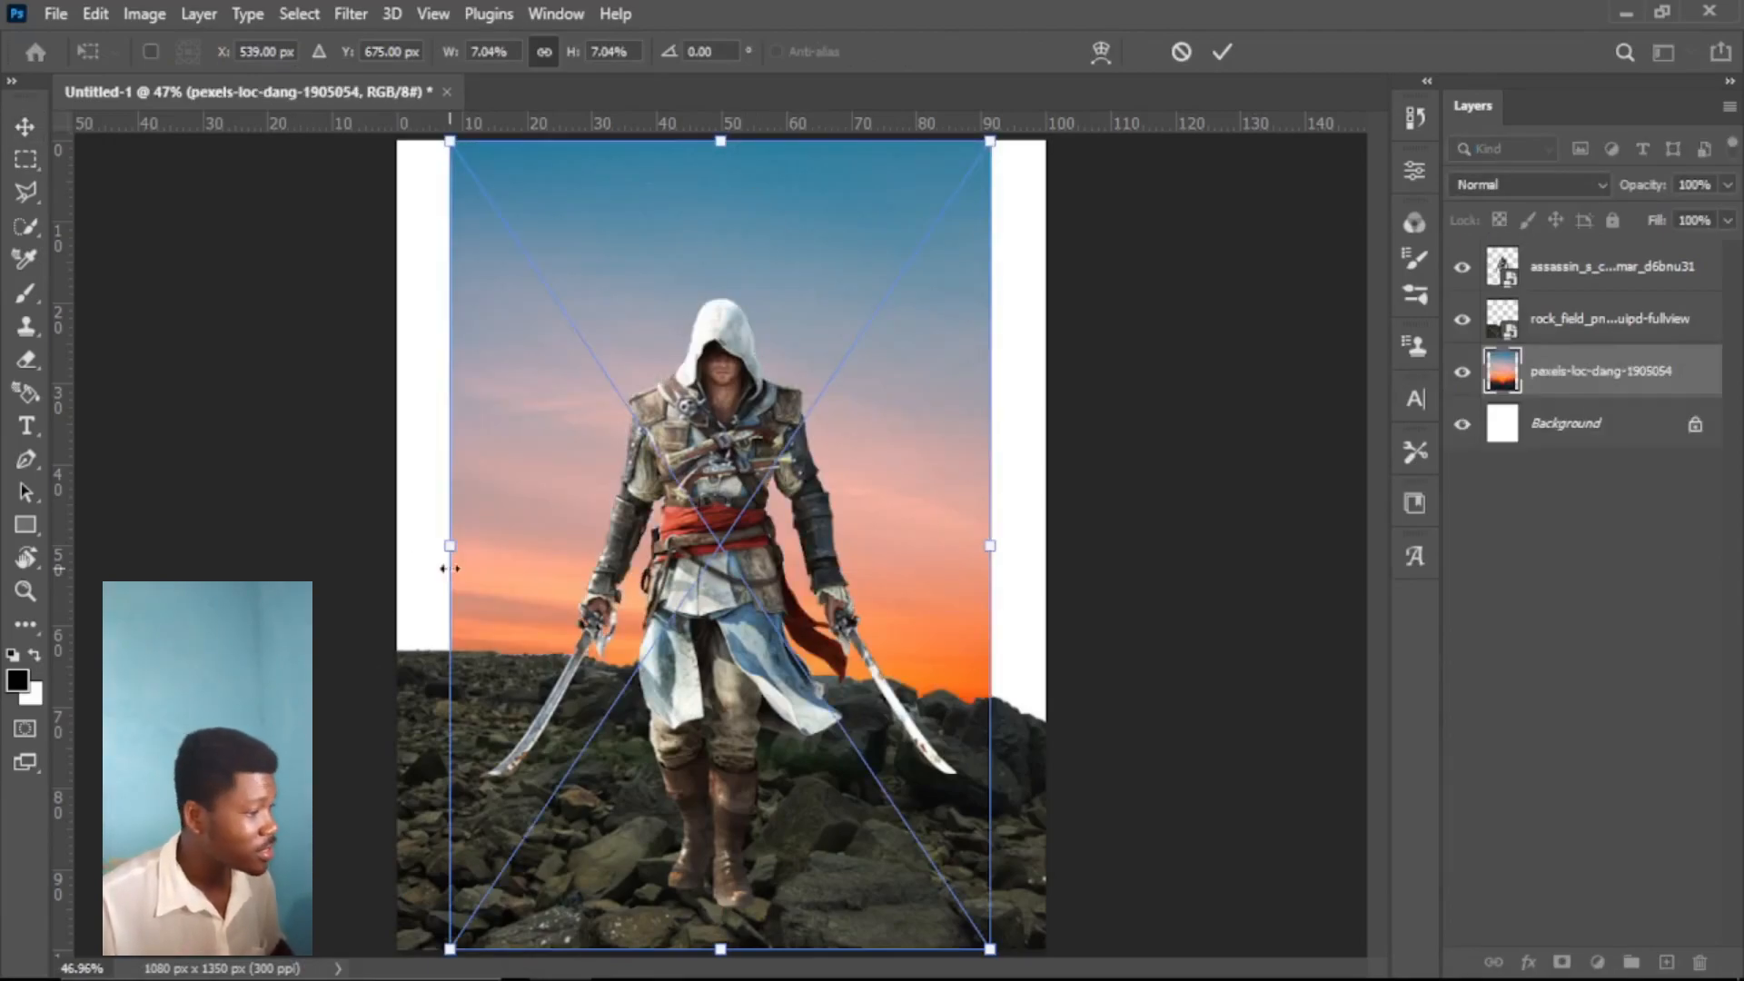
pyautogui.moveTo(444, 550); pyautogui.dragTo(284, 545)
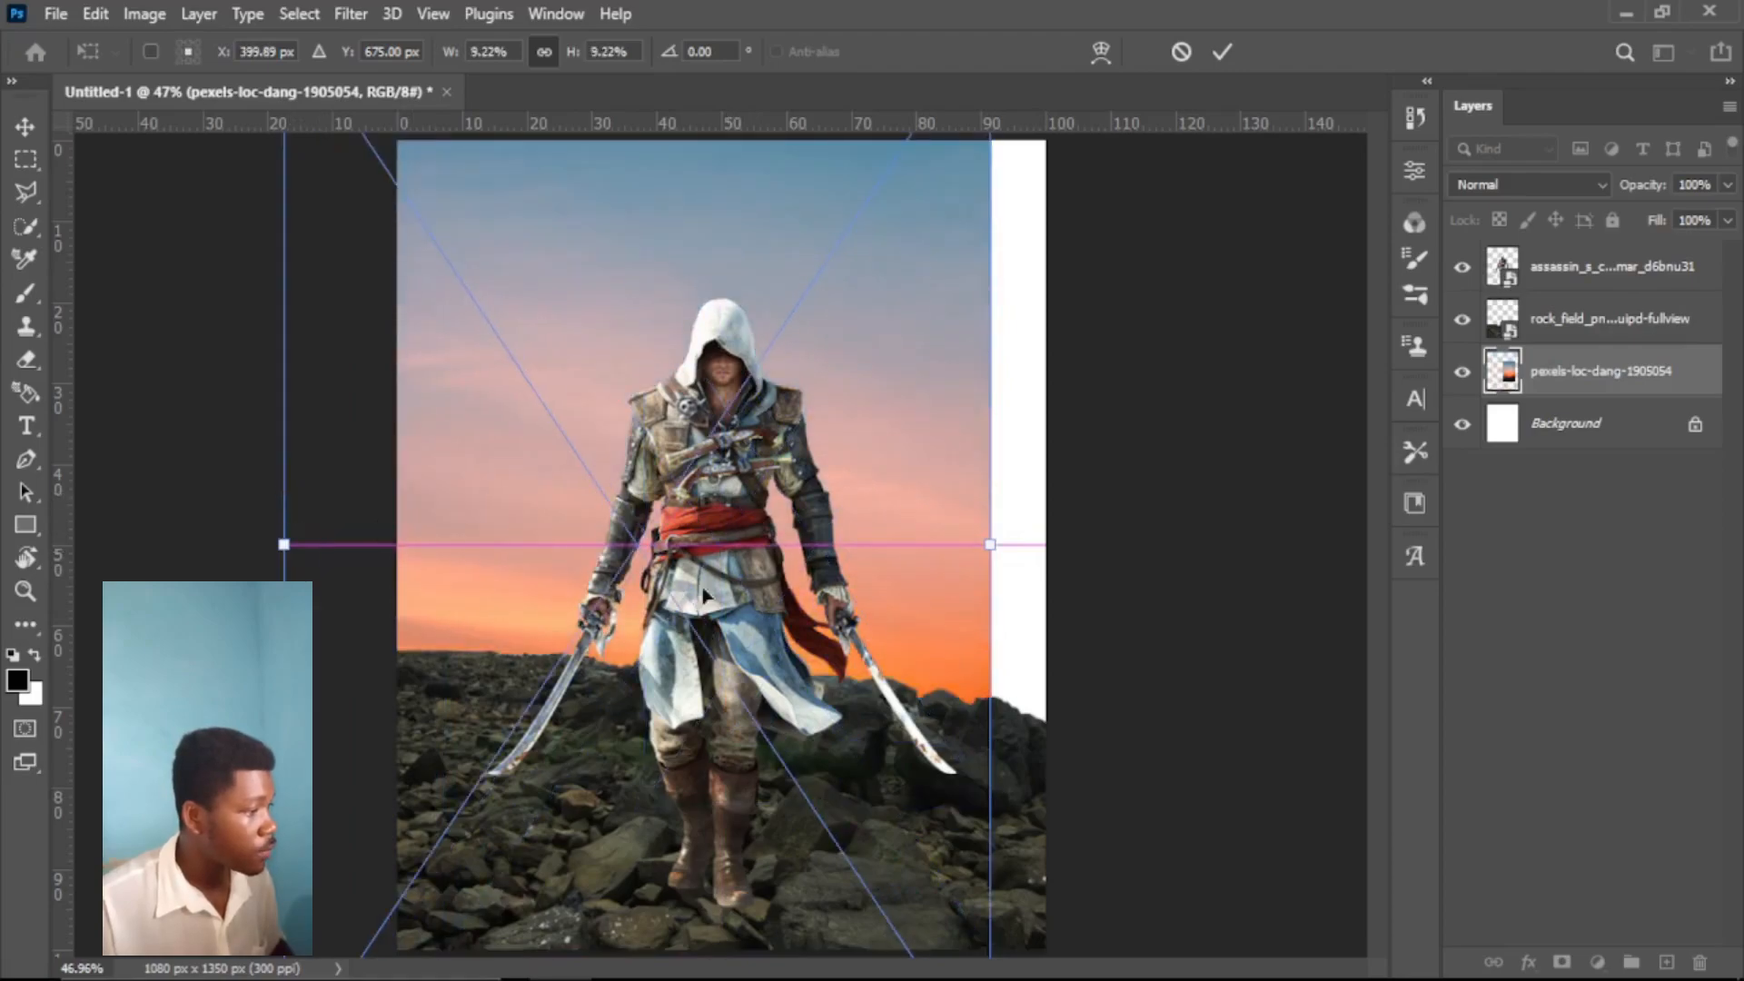
pyautogui.moveTo(996, 571); pyautogui.dragTo(1106, 547)
pyautogui.moveTo(841, 625); pyautogui.dragTo(878, 761)
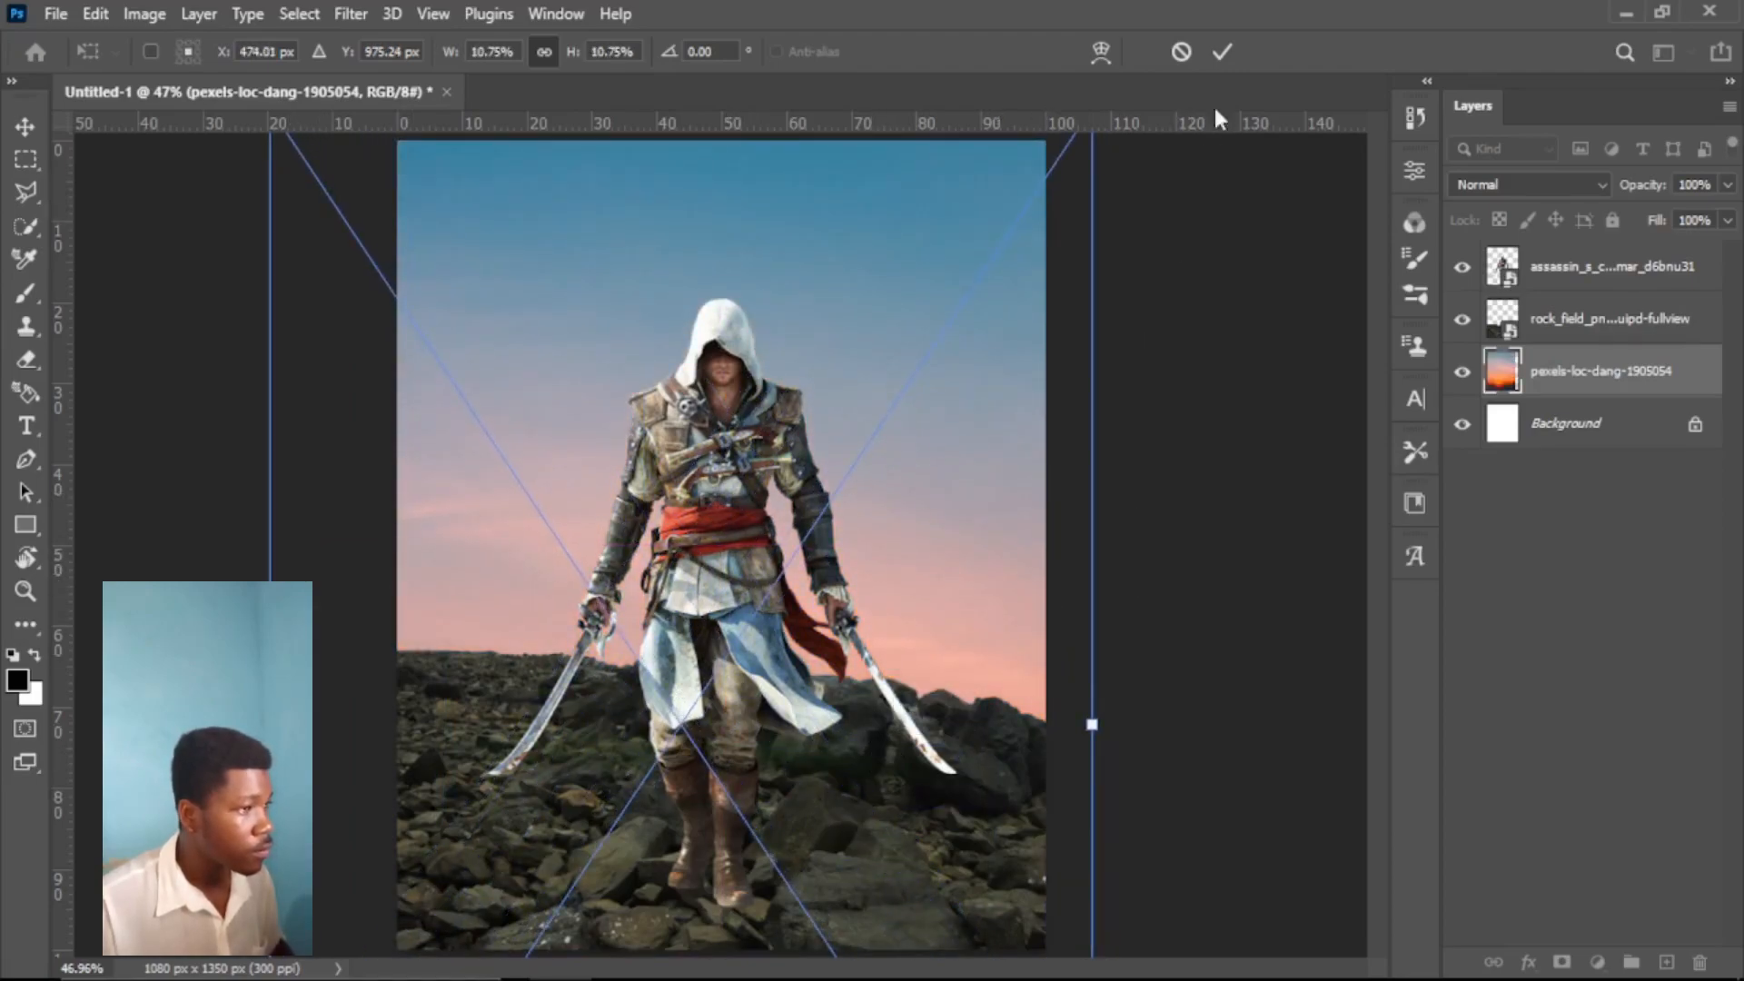
pyautogui.click(1218, 52)
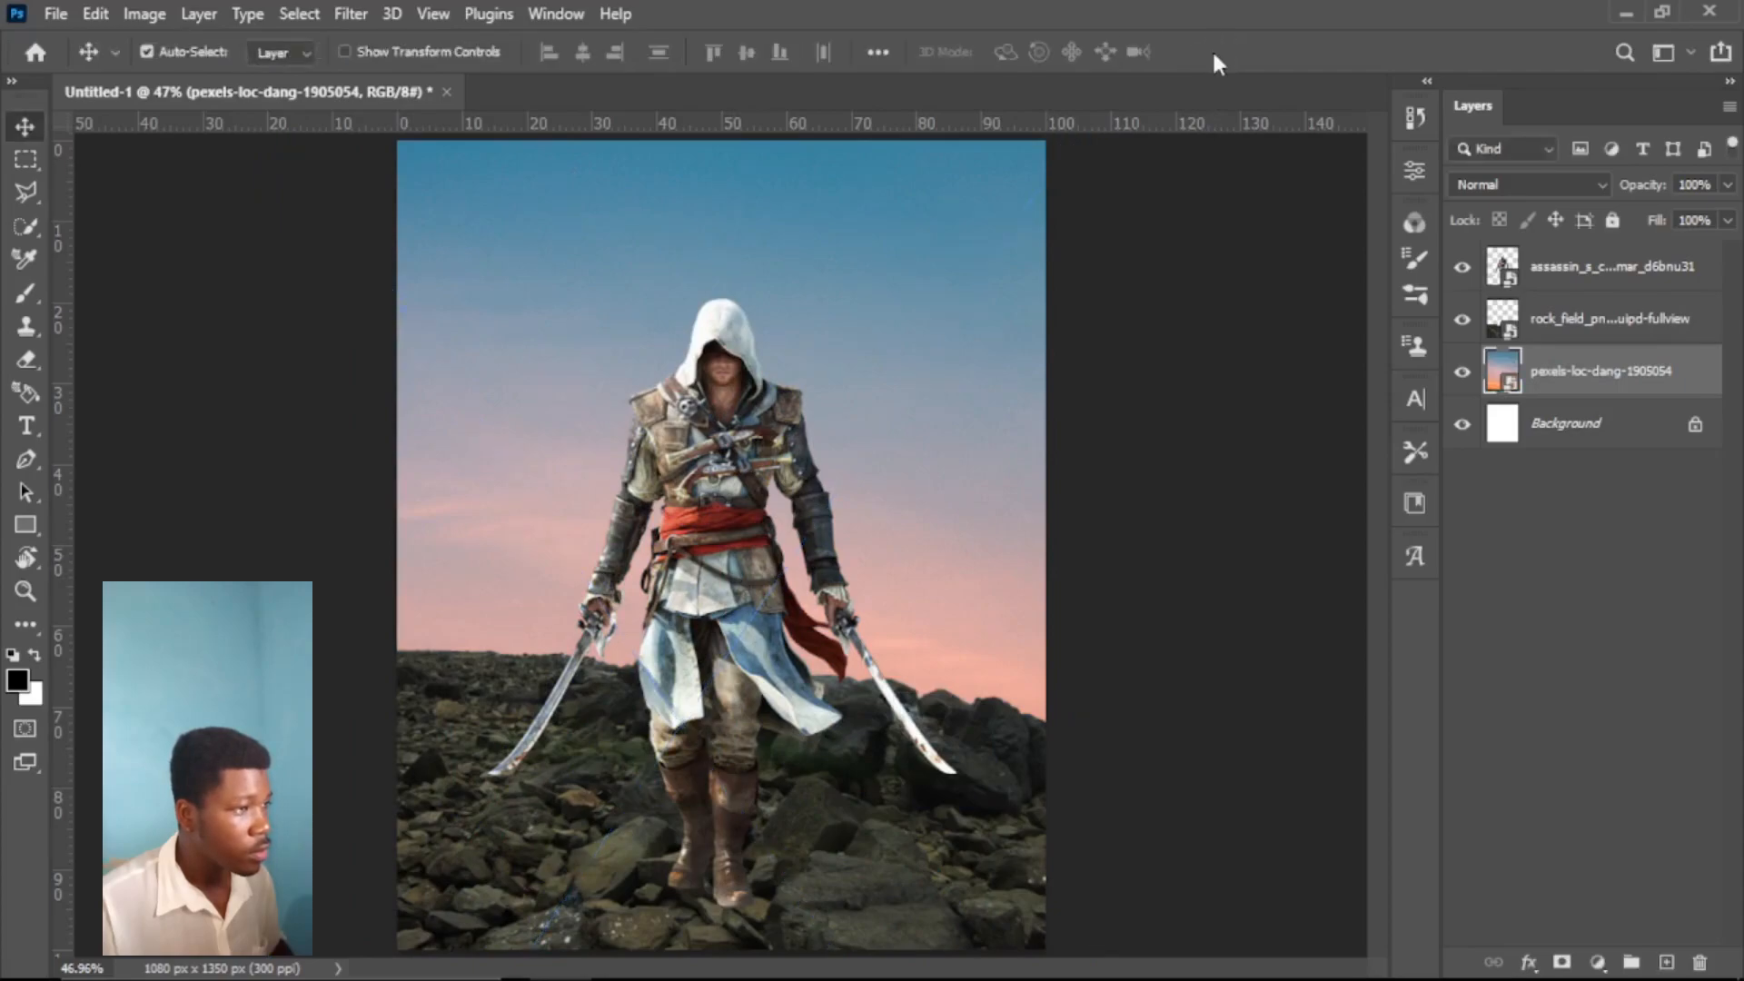
# Step: Place the tornado cloud image above the sunset sky, enlarged to about 155.52% to cover the sky
pyautogui.click(622, 955)
pyautogui.moveTo(1310, 460); pyautogui.dragTo(952, 194)
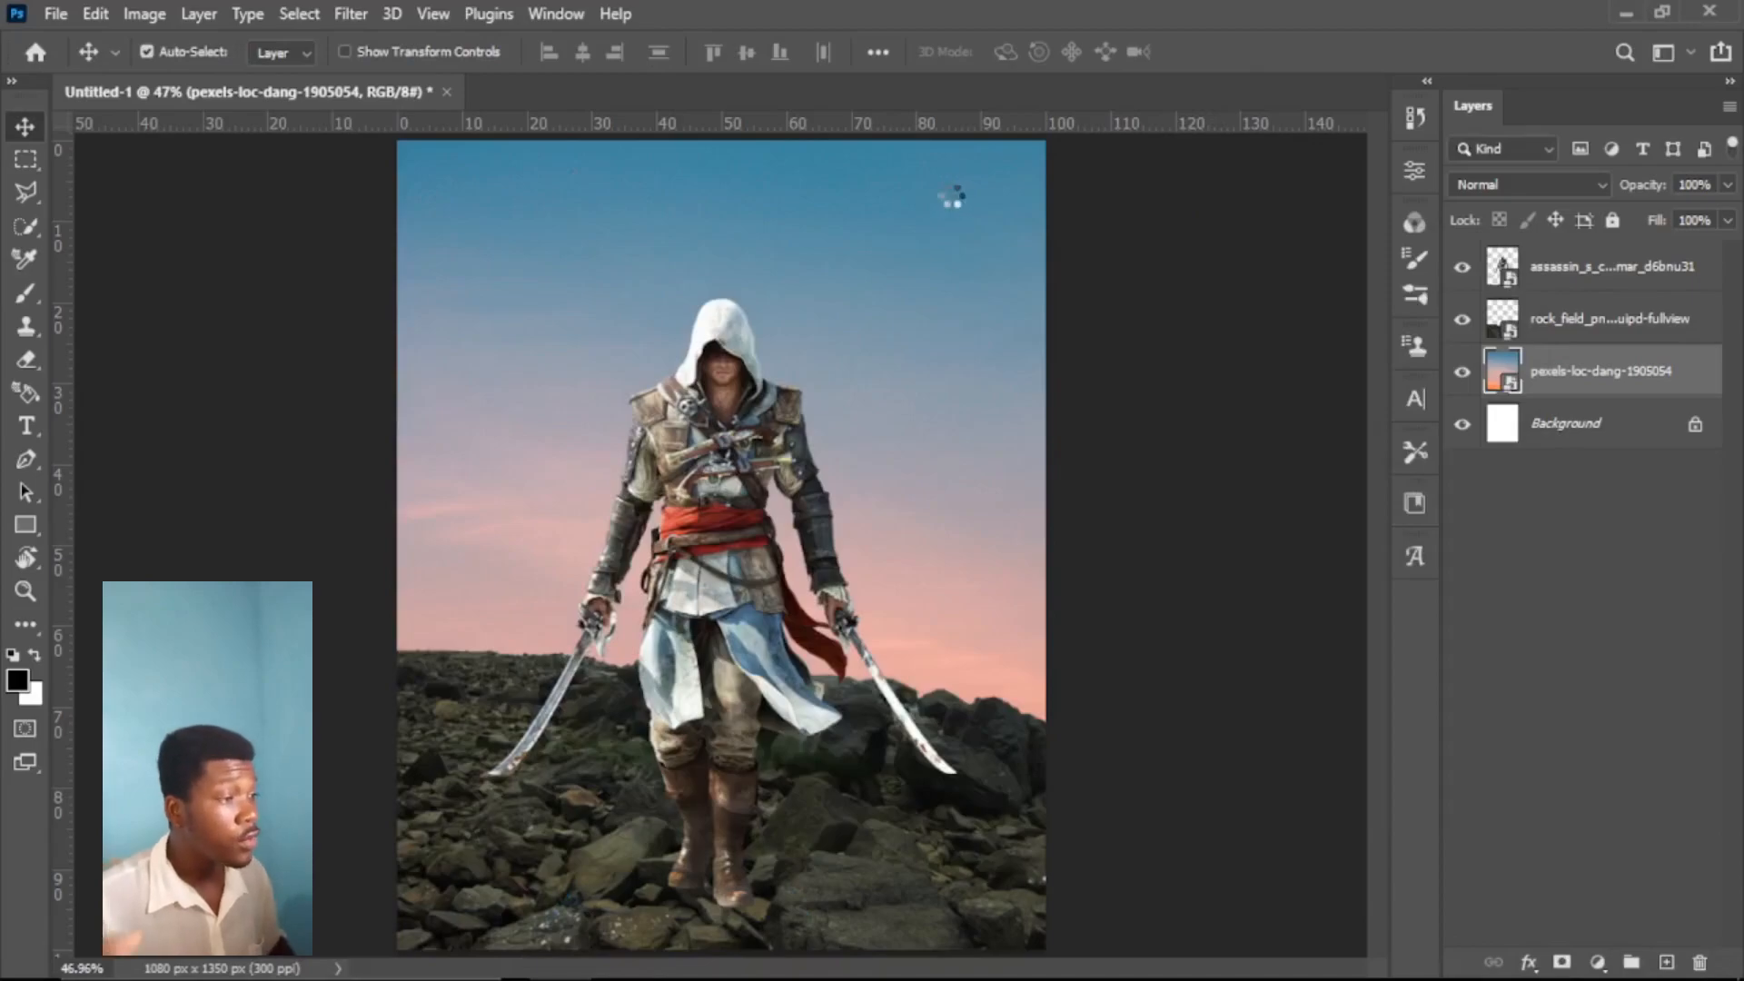
pyautogui.moveTo(720, 274); pyautogui.dragTo(718, 163)
pyautogui.moveTo(720, 815); pyautogui.dragTo(732, 977)
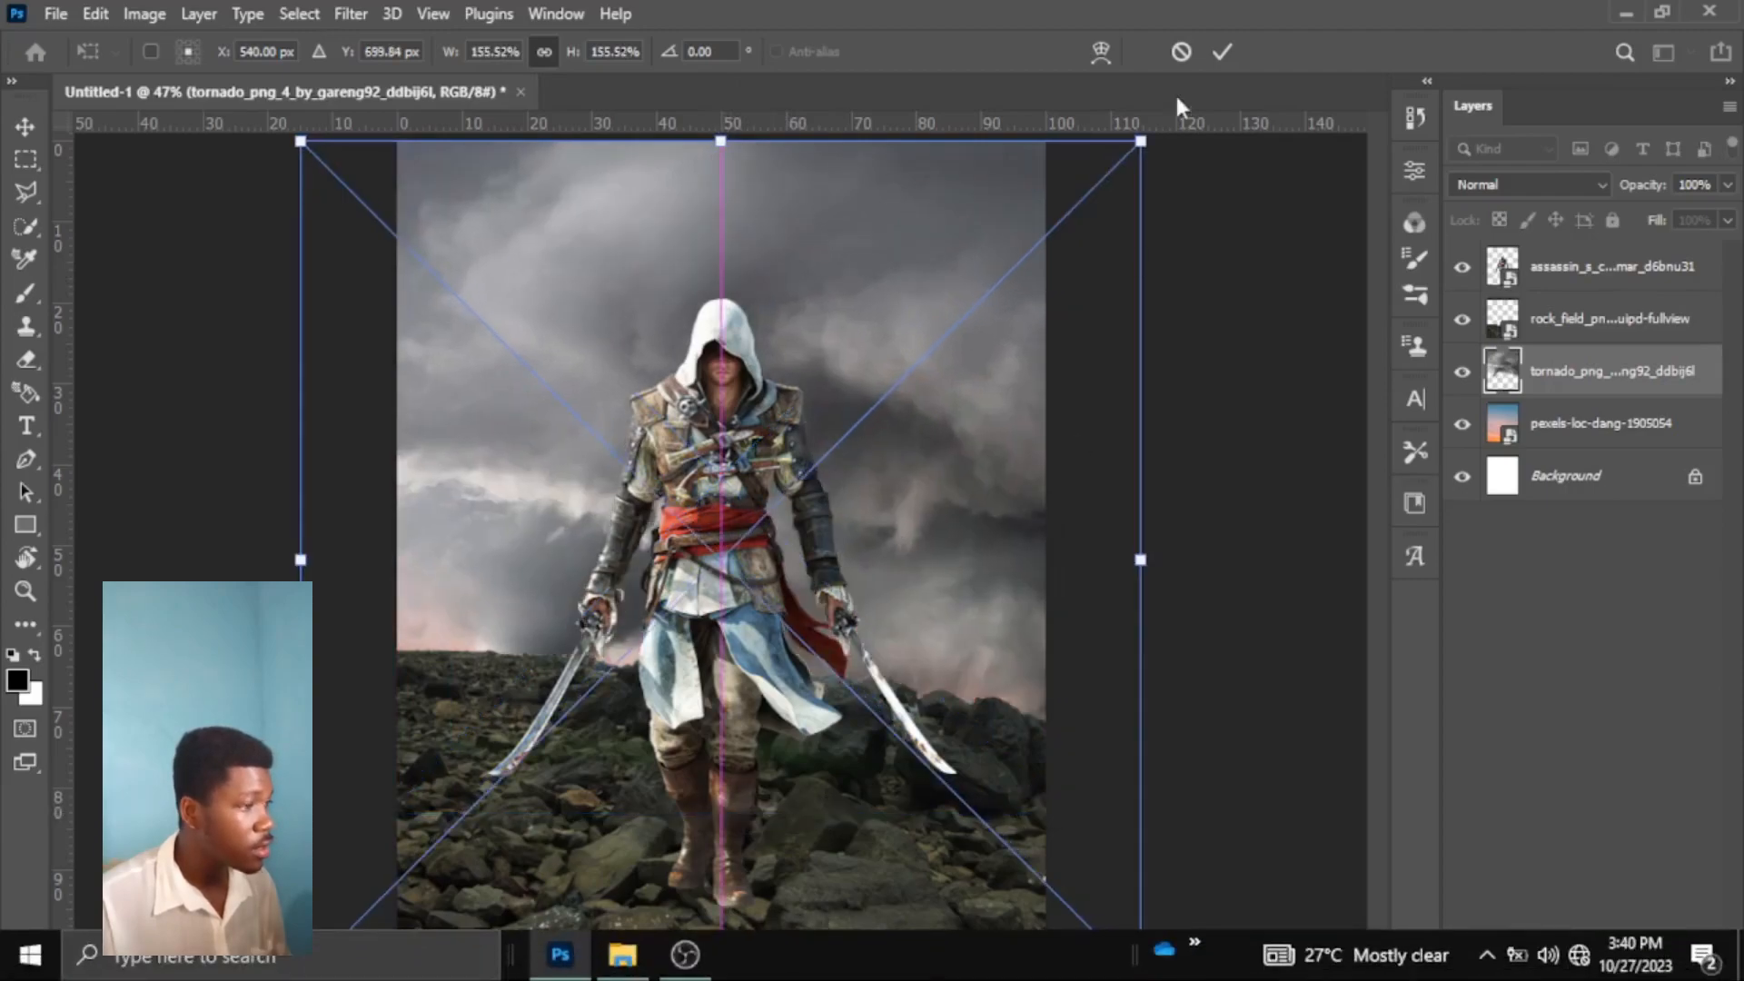
pyautogui.click(1223, 51)
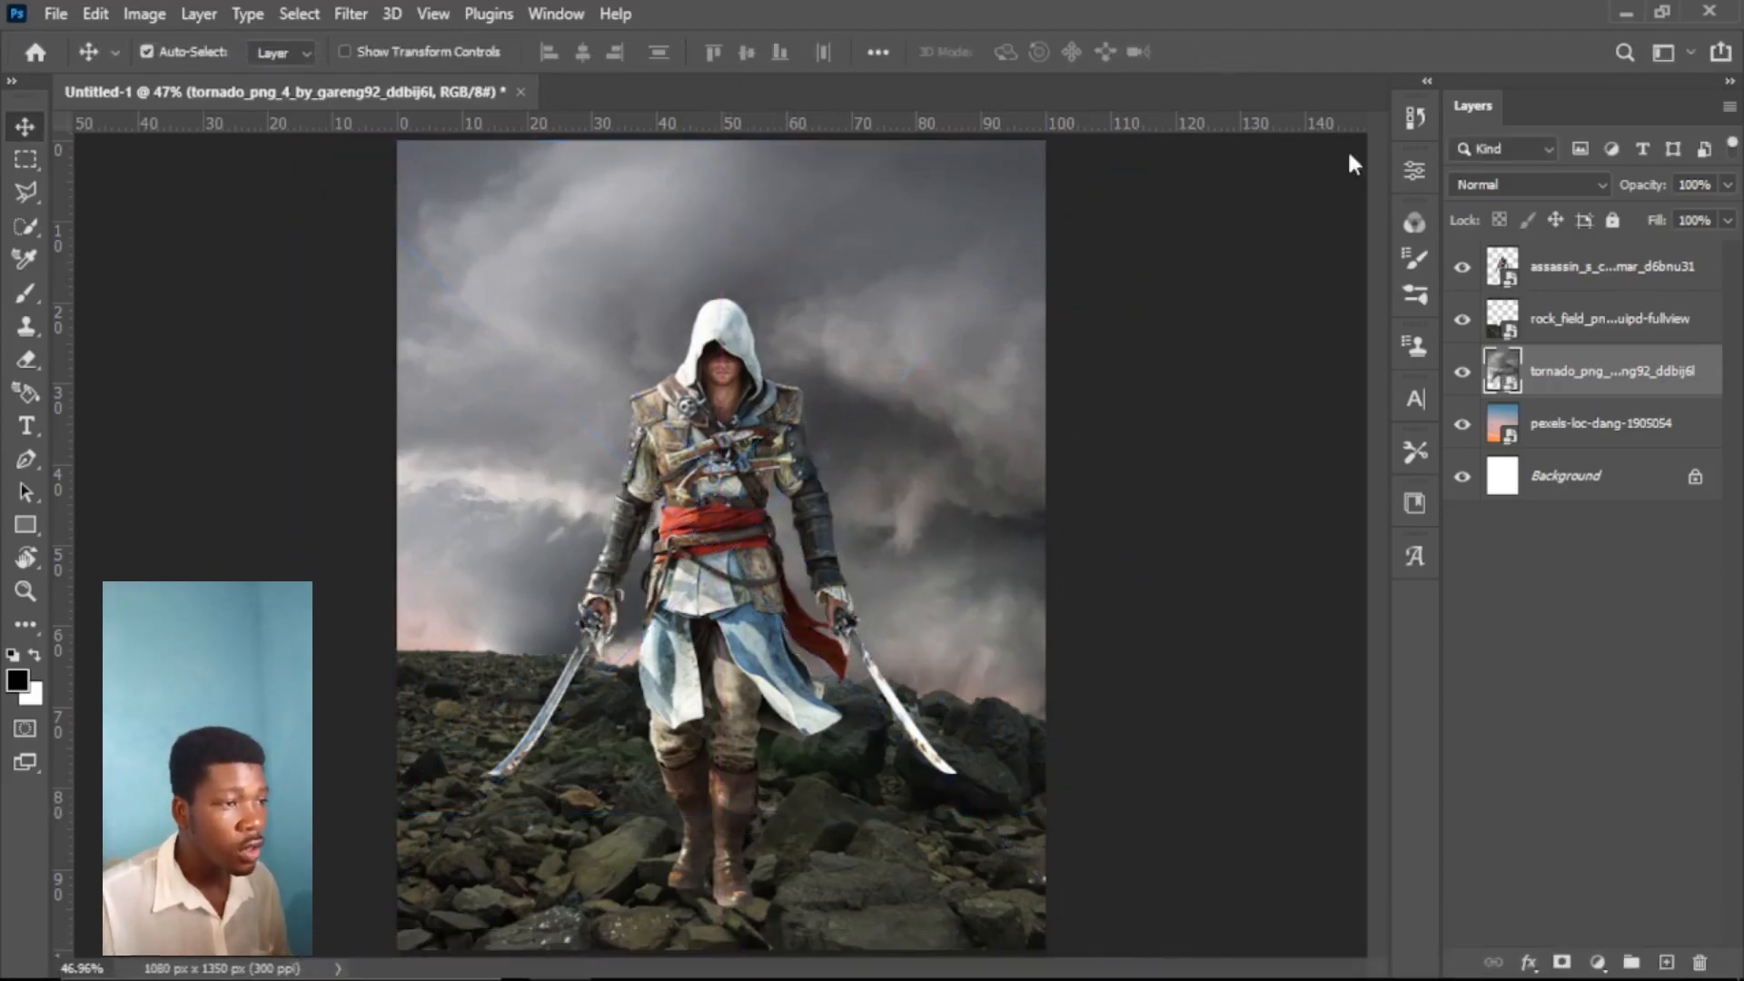
# Step: Set the tornado layer's blend mode to Multiply with 98% opacity
pyautogui.click(1729, 186)
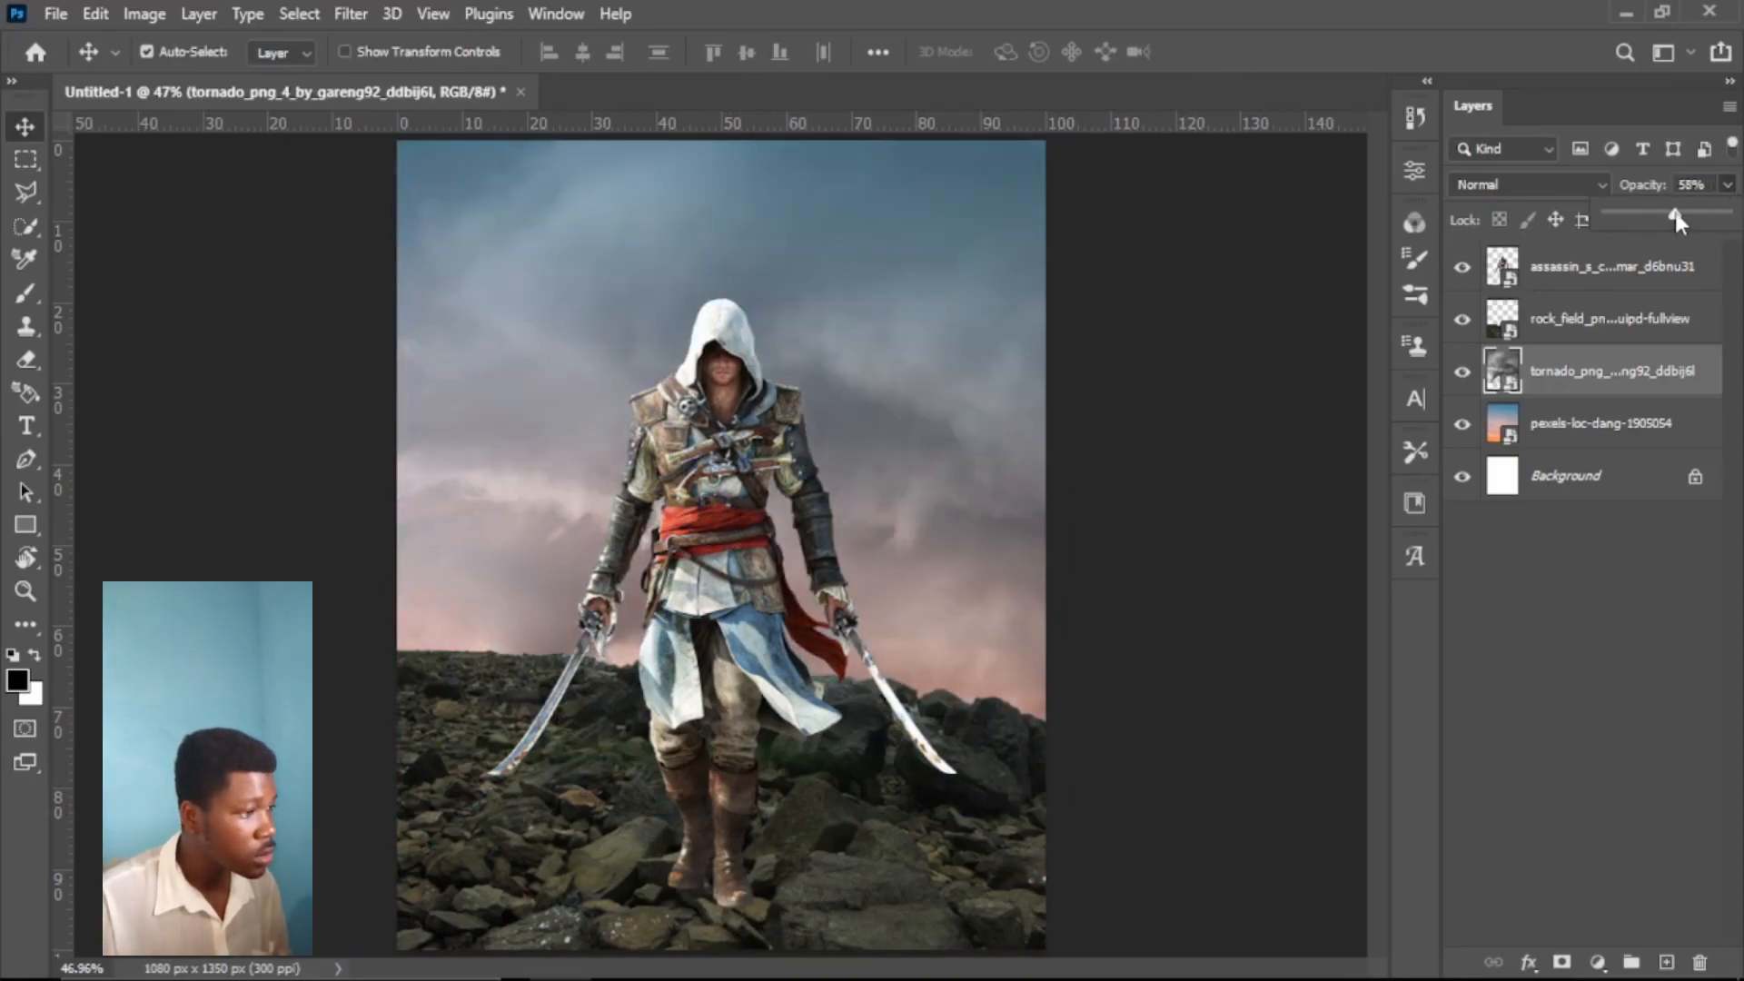
pyautogui.moveTo(1684, 211); pyautogui.dragTo(1687, 211)
pyautogui.click(1514, 187)
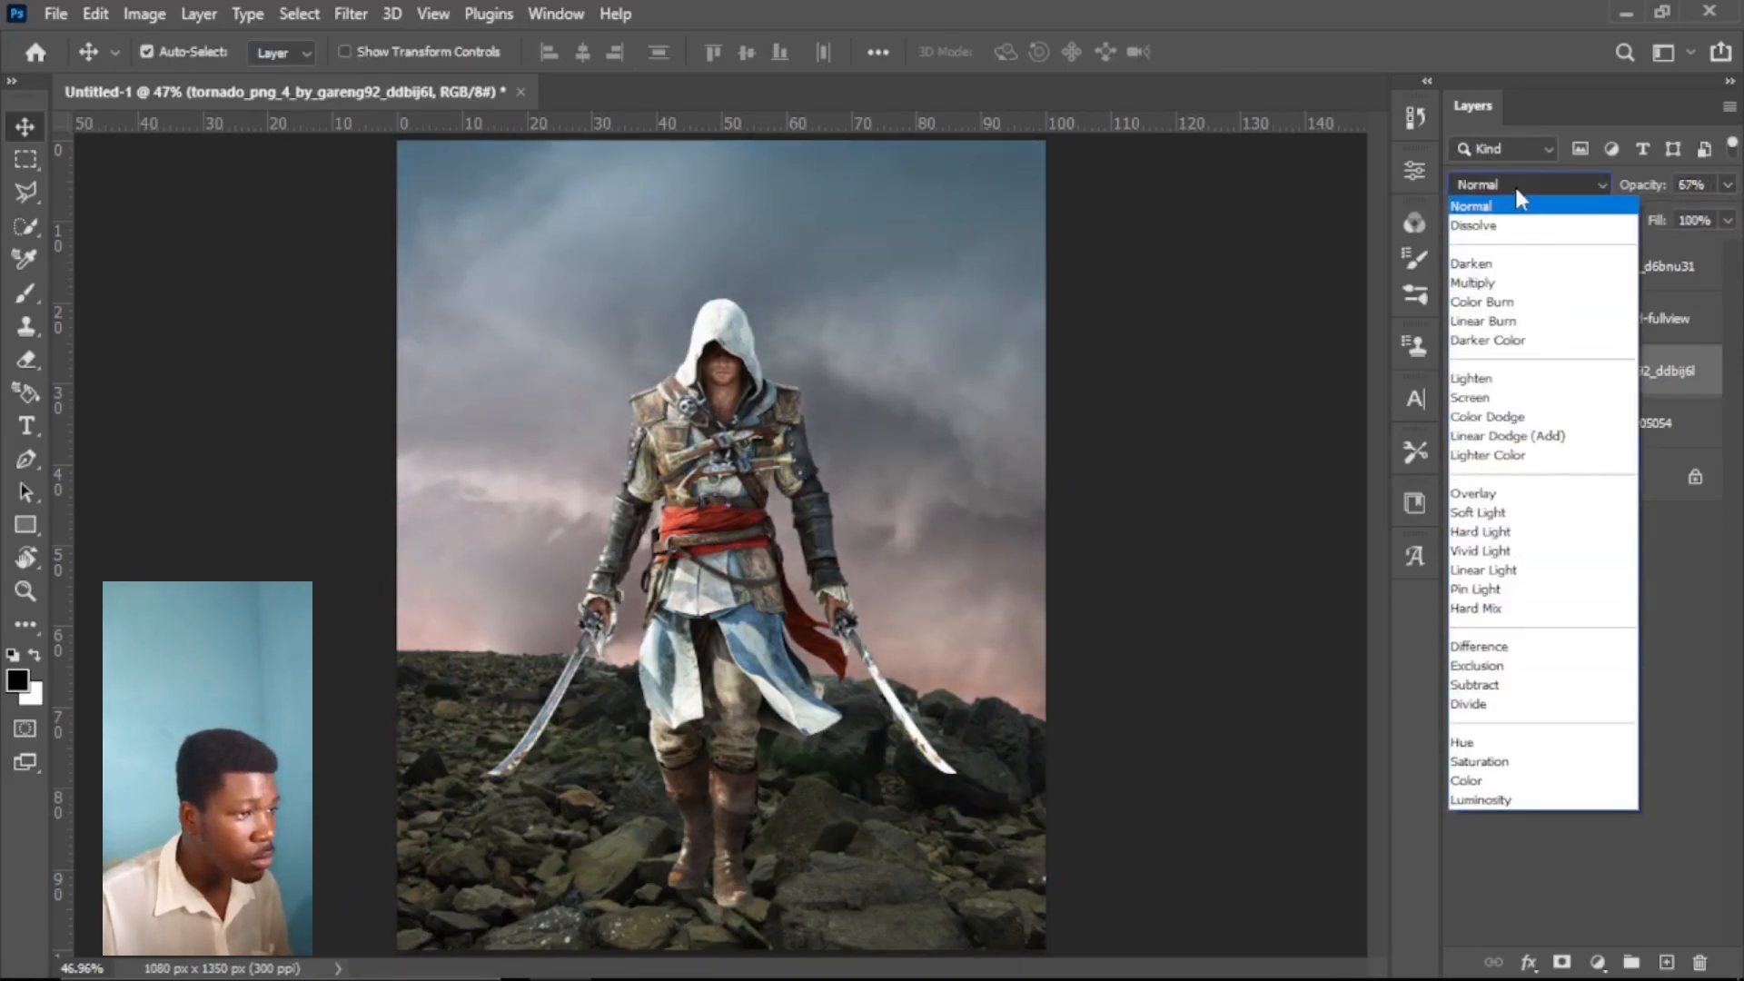
pyautogui.click(1488, 285)
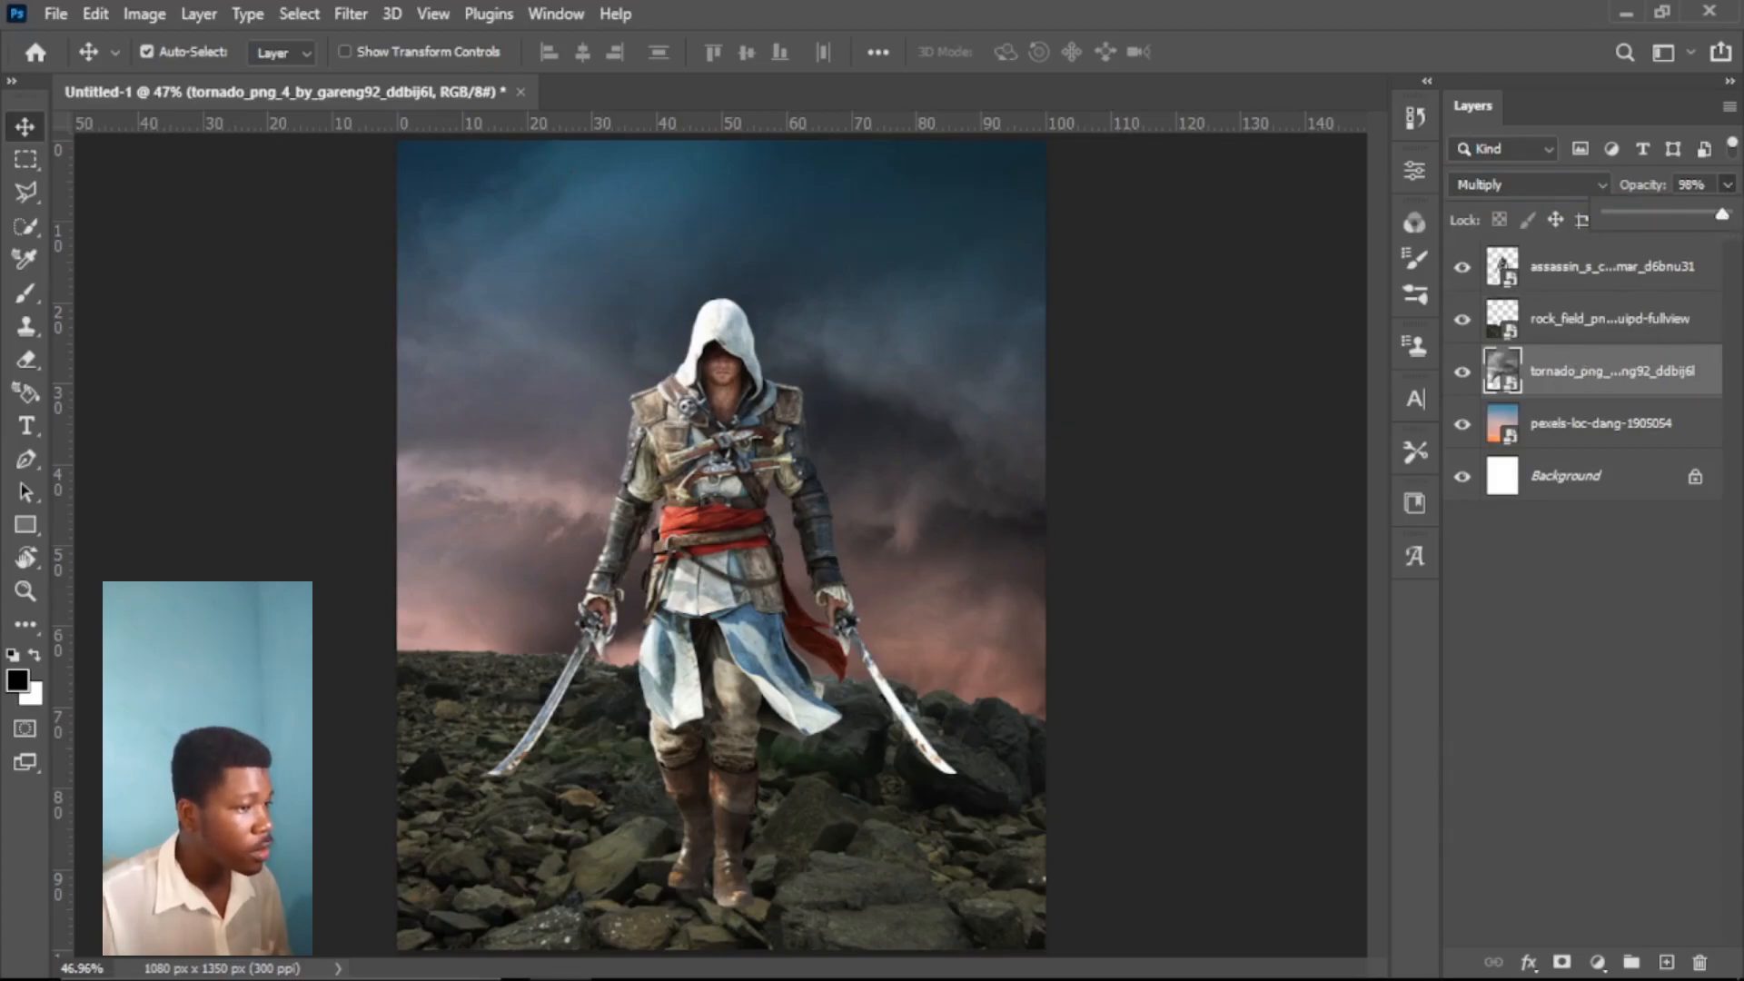
# Step: Place the temple ruins image above the tornado layer, enlarge it beyond the canvas width and lower it behind the rocks
pyautogui.click(623, 955)
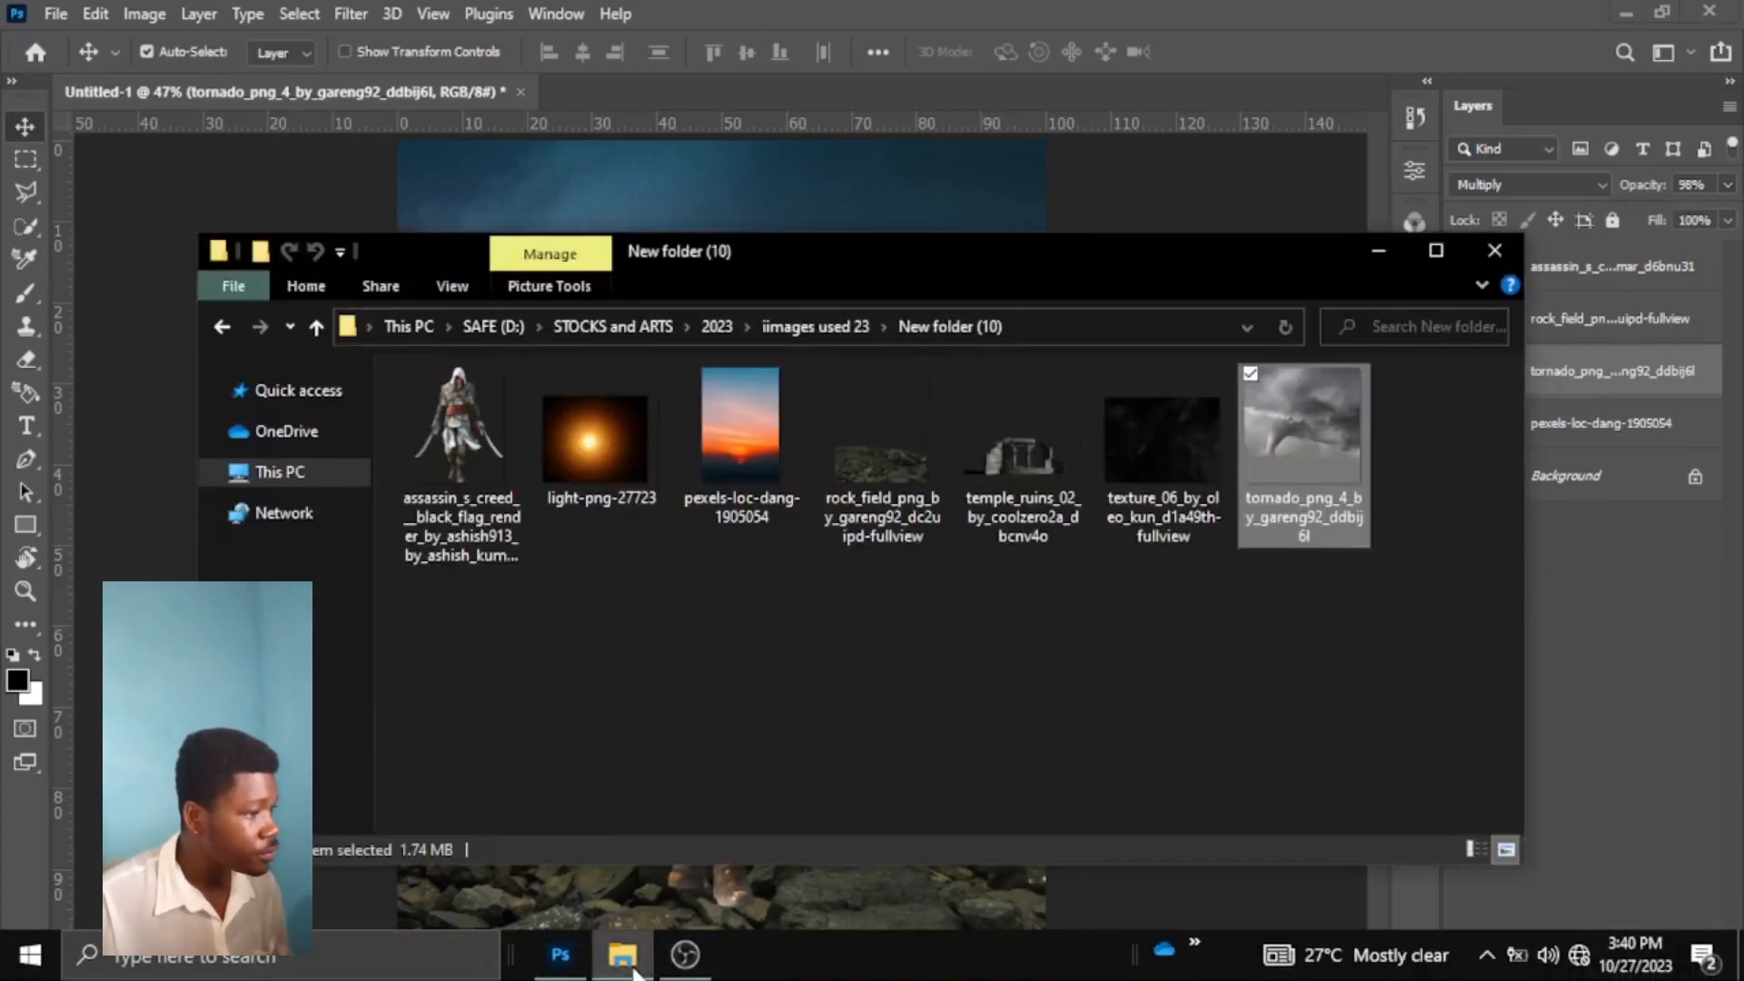
pyautogui.moveTo(1016, 482); pyautogui.dragTo(778, 196)
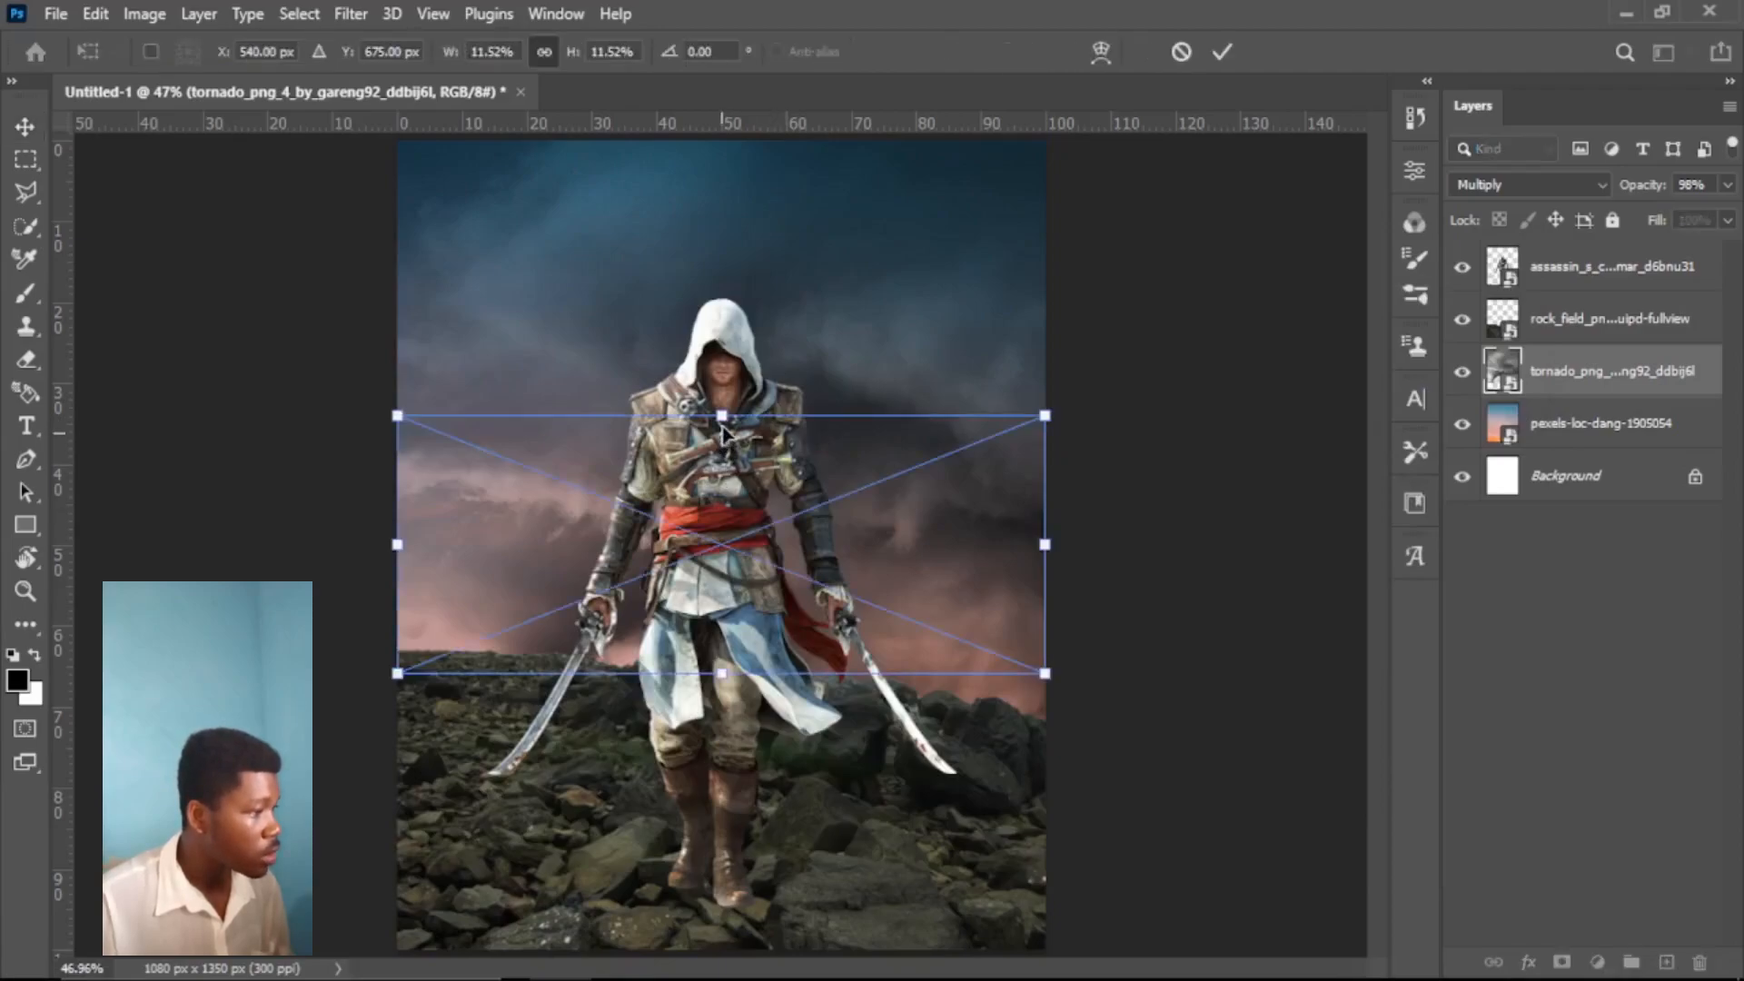
pyautogui.moveTo(1041, 687); pyautogui.dragTo(1377, 974)
pyautogui.moveTo(1149, 713); pyautogui.dragTo(924, 711)
pyautogui.moveTo(1175, 412); pyautogui.dragTo(1431, 163)
pyautogui.moveTo(1149, 681); pyautogui.dragTo(1062, 680)
pyautogui.click(1223, 52)
pyautogui.moveTo(881, 831); pyautogui.dragTo(886, 863)
pyautogui.moveTo(990, 710); pyautogui.dragTo(990, 745)
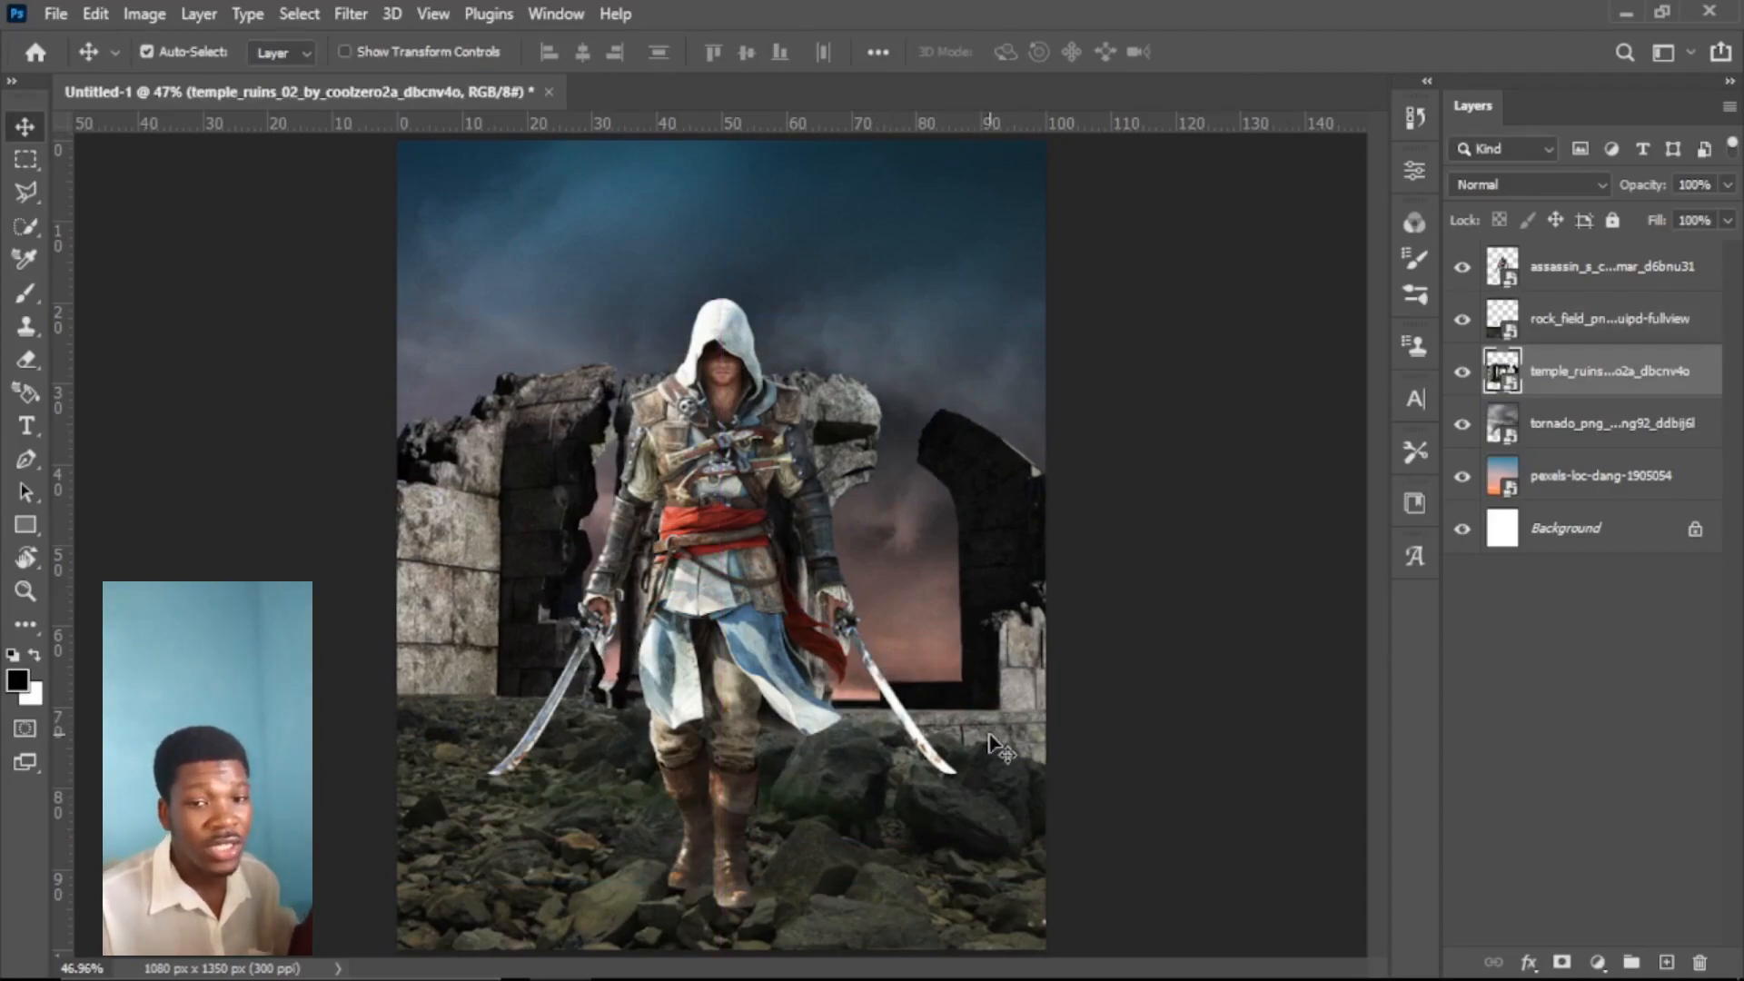
# Step: Scale the temple ruins down to about 18.62% and lower them so their base sits behind the rocks
pyautogui.press('ctrl')
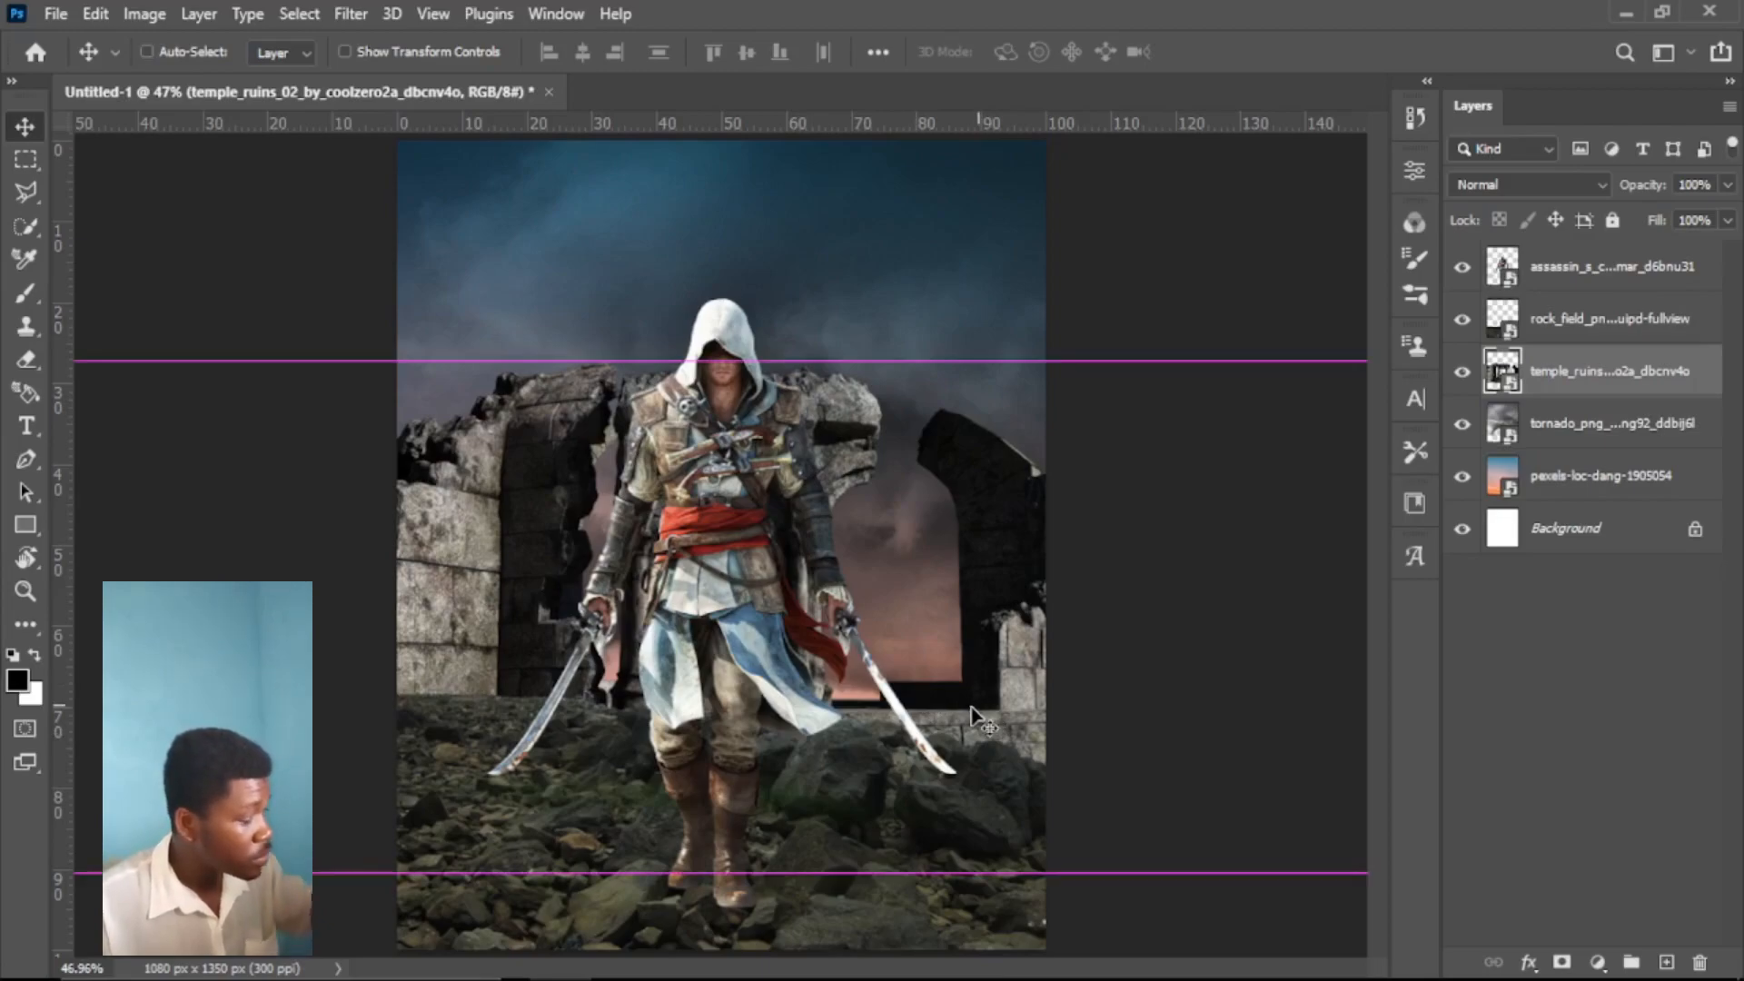
pyautogui.hotkey('ctrl', 't')
pyautogui.moveTo(719, 863); pyautogui.dragTo(720, 798)
pyautogui.moveTo(945, 581); pyautogui.dragTo(945, 701)
pyautogui.moveTo(721, 467); pyautogui.dragTo(711, 425)
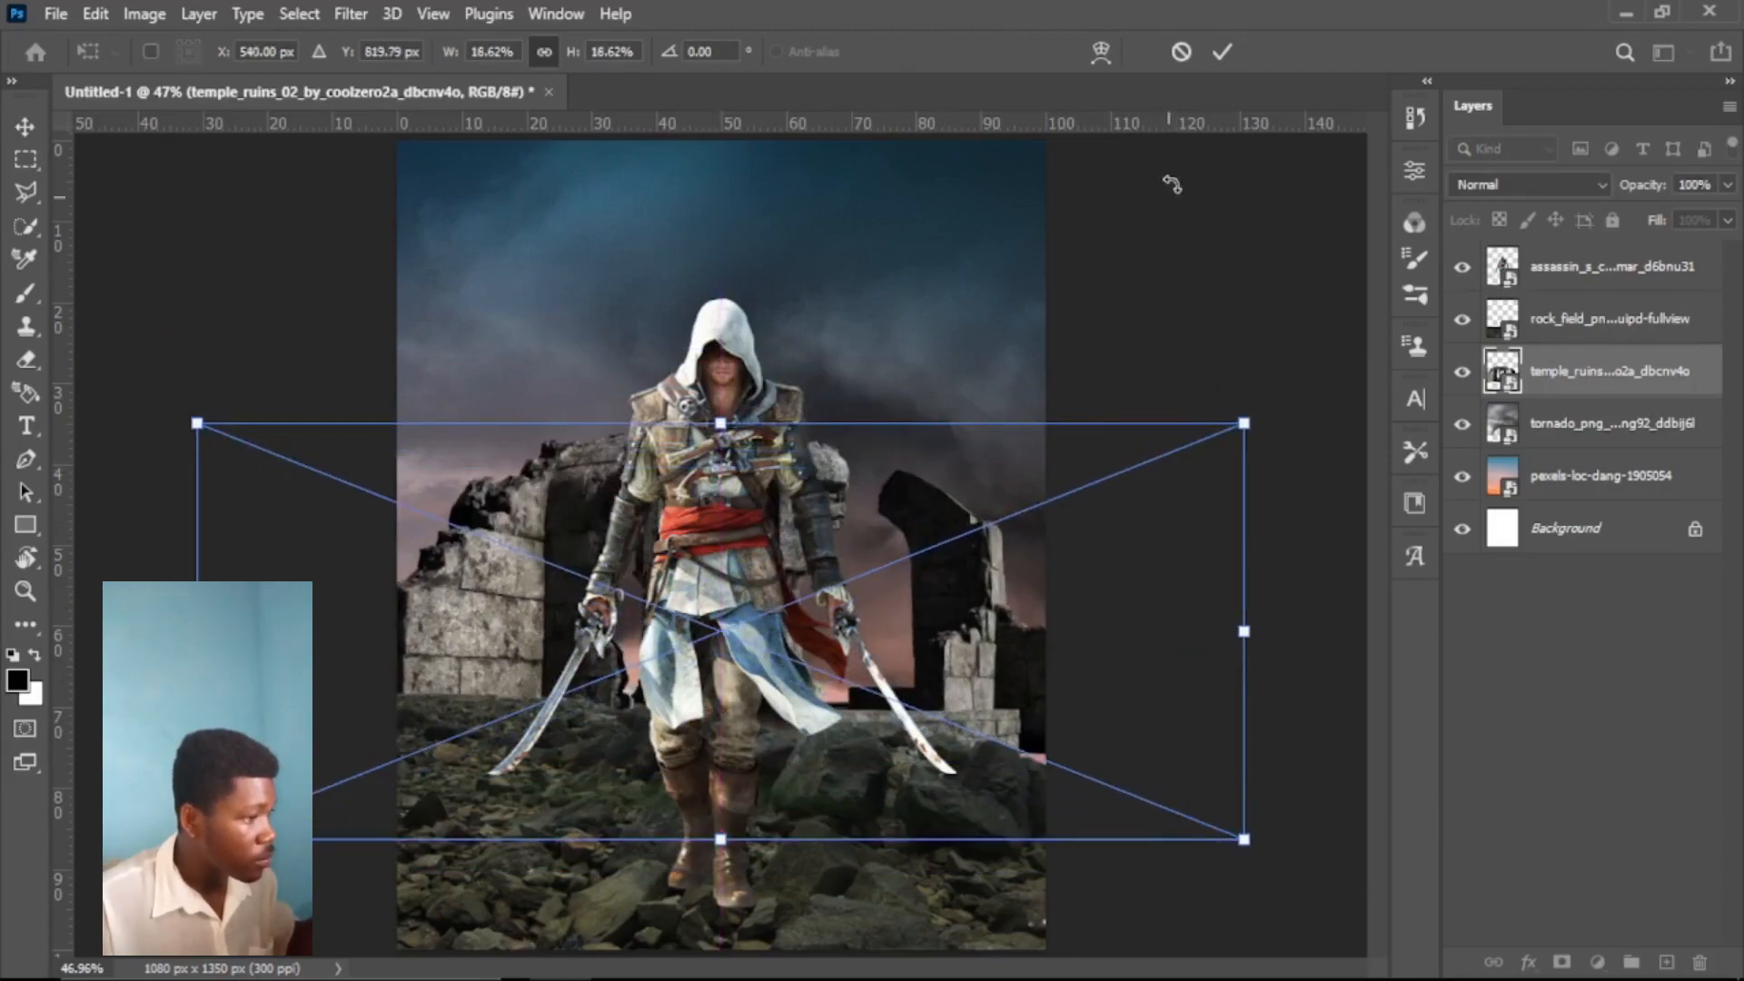
pyautogui.click(1220, 51)
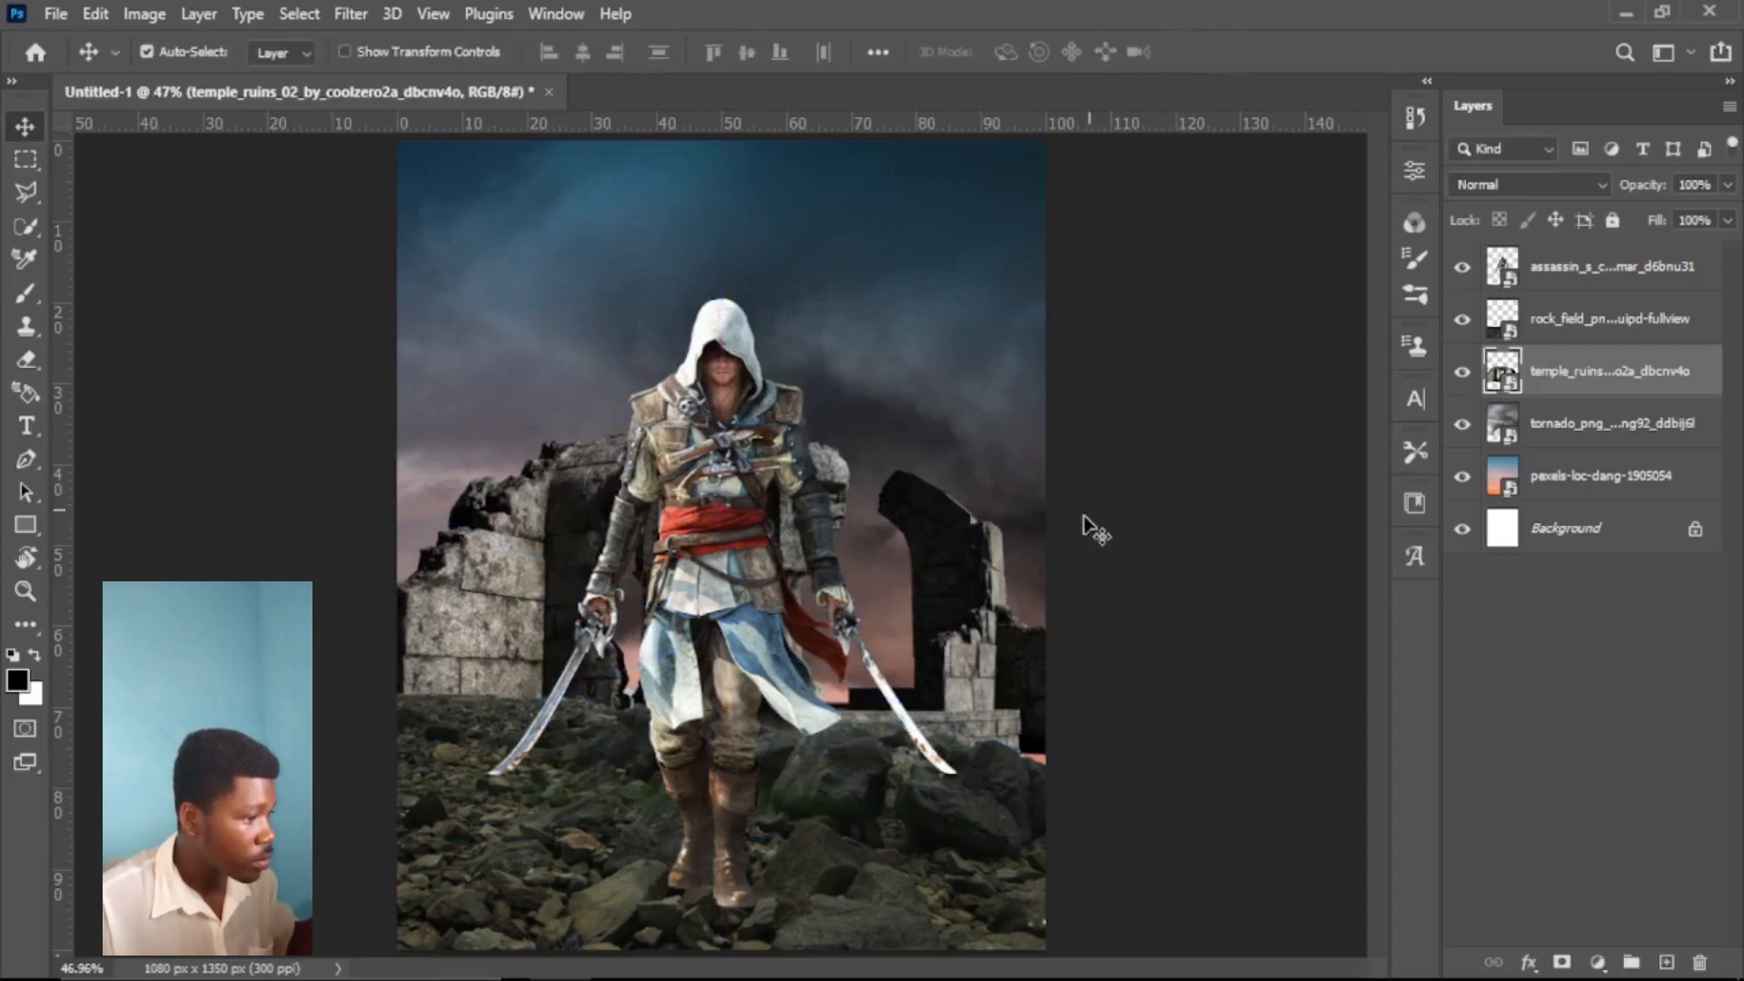
pyautogui.moveTo(1022, 724); pyautogui.dragTo(1014, 747)
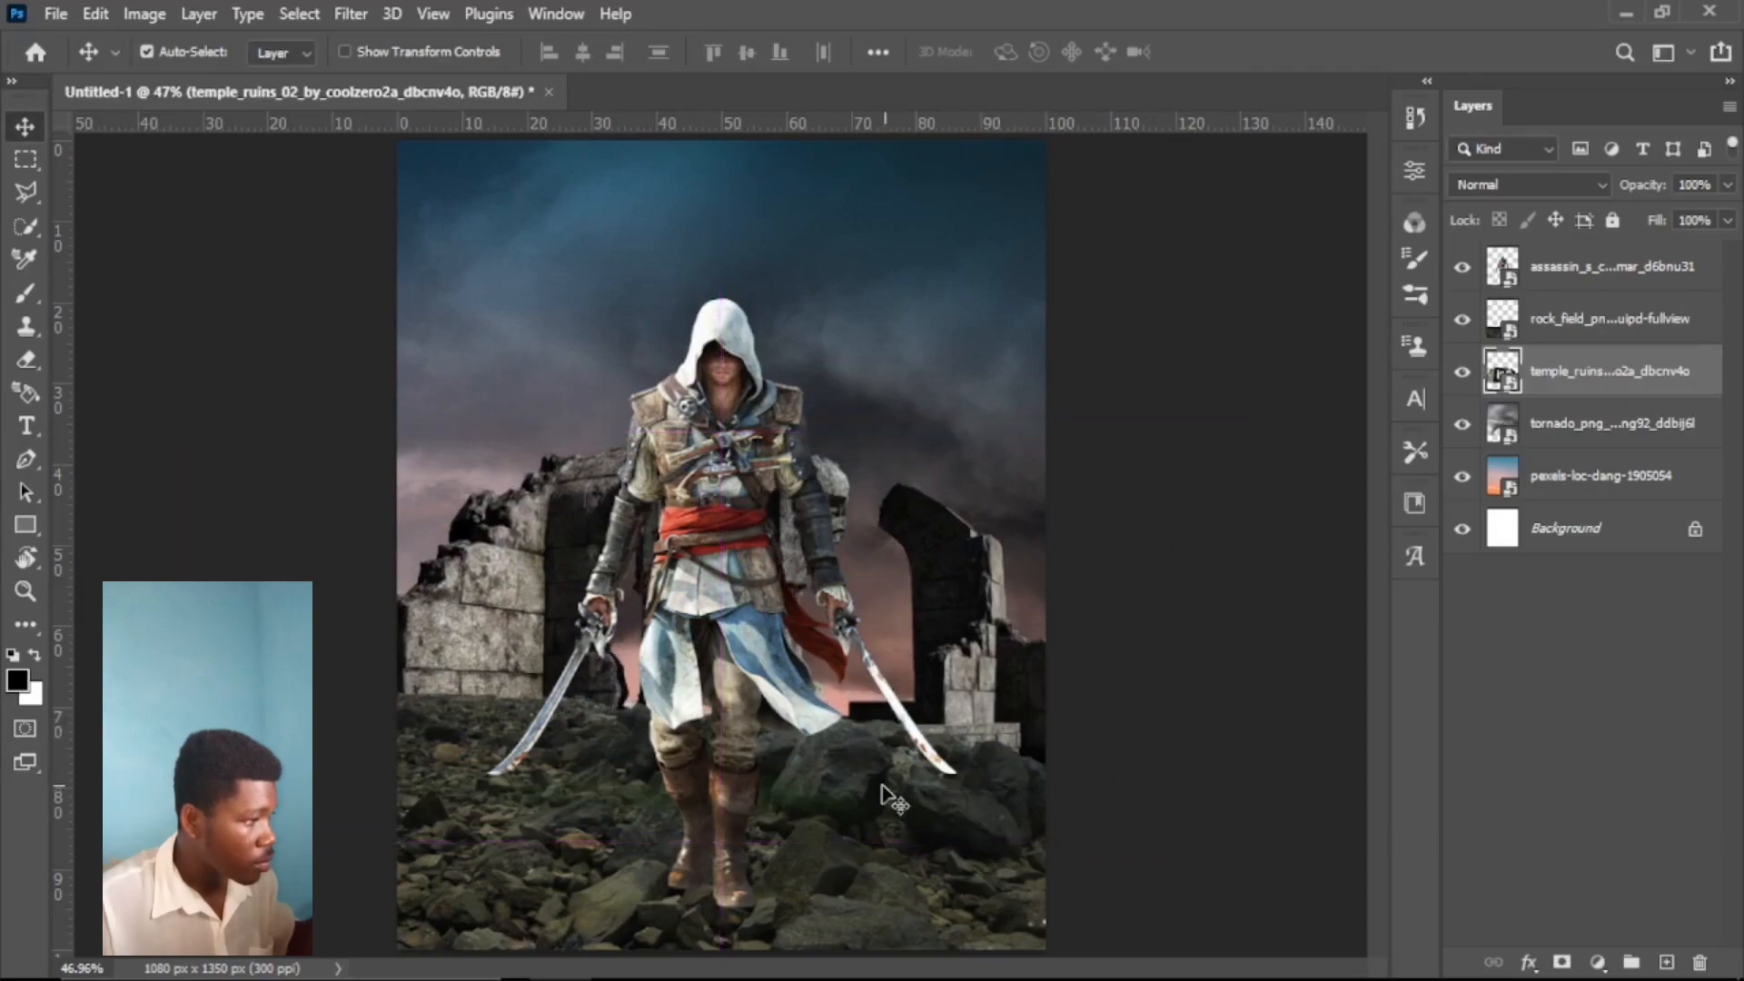
# Step: Scale the assassin down to about 12.88%, horizontally centred with its feet on the rocks
pyautogui.click(699, 581)
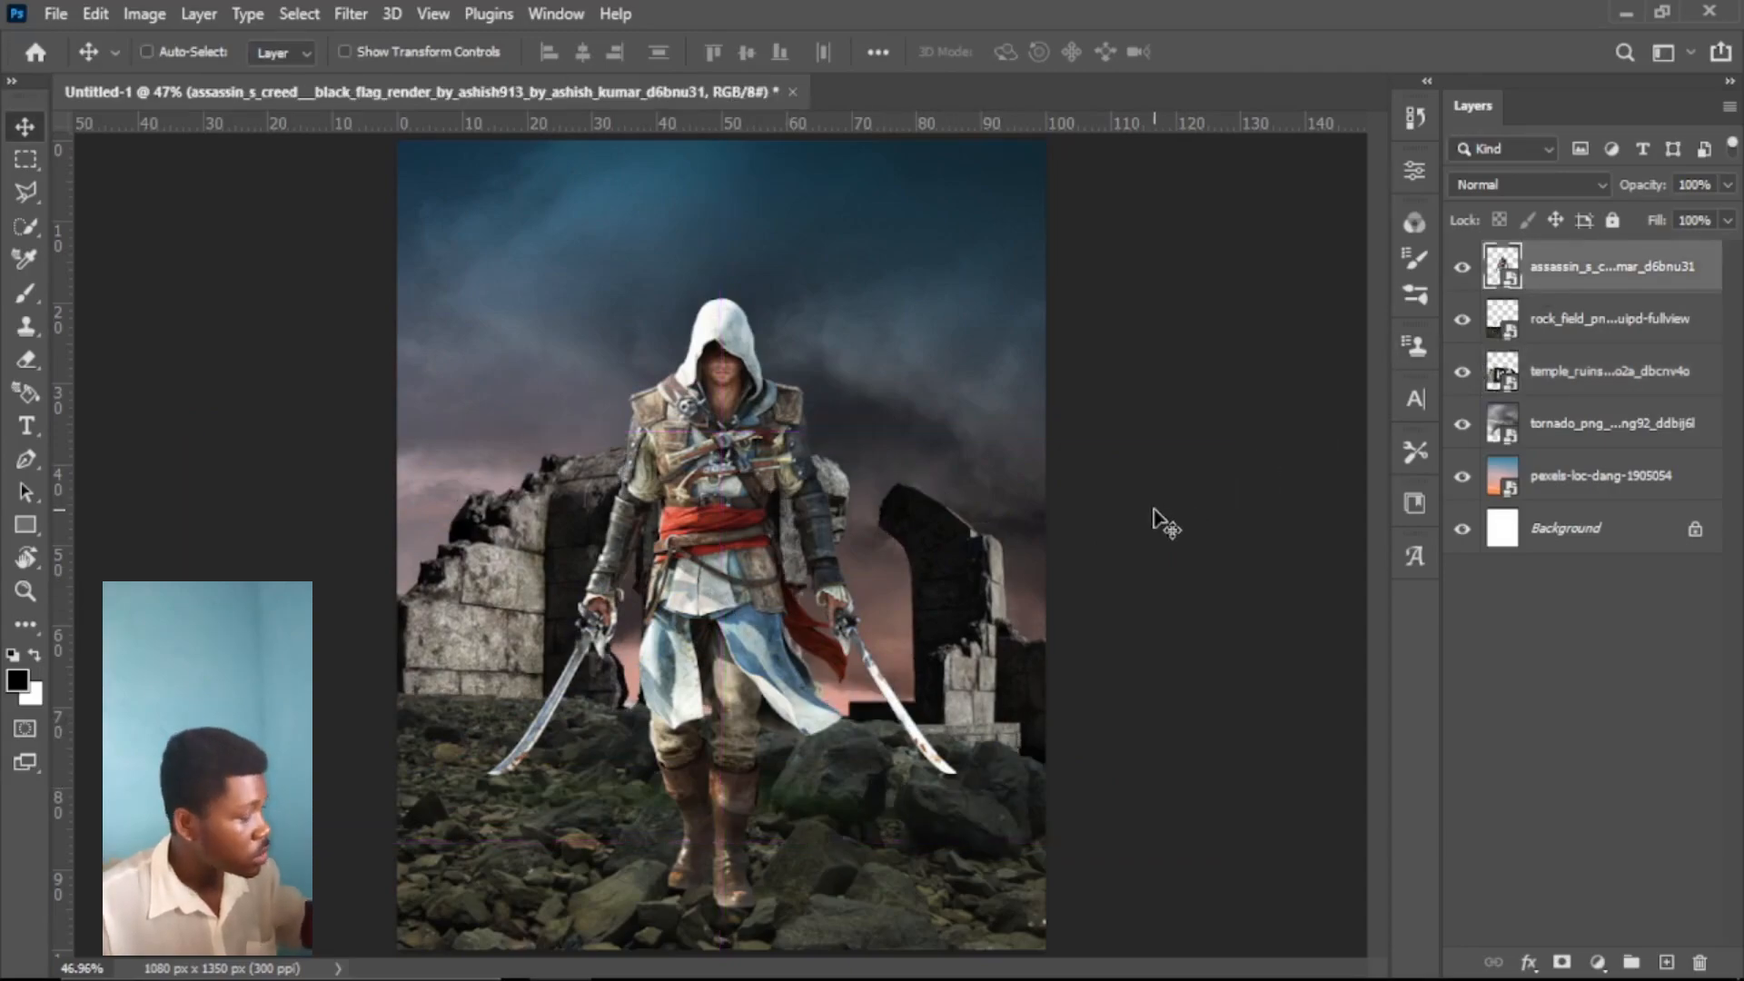
pyautogui.hotkey('ctrl', 't')
pyautogui.moveTo(954, 601); pyautogui.dragTo(854, 653)
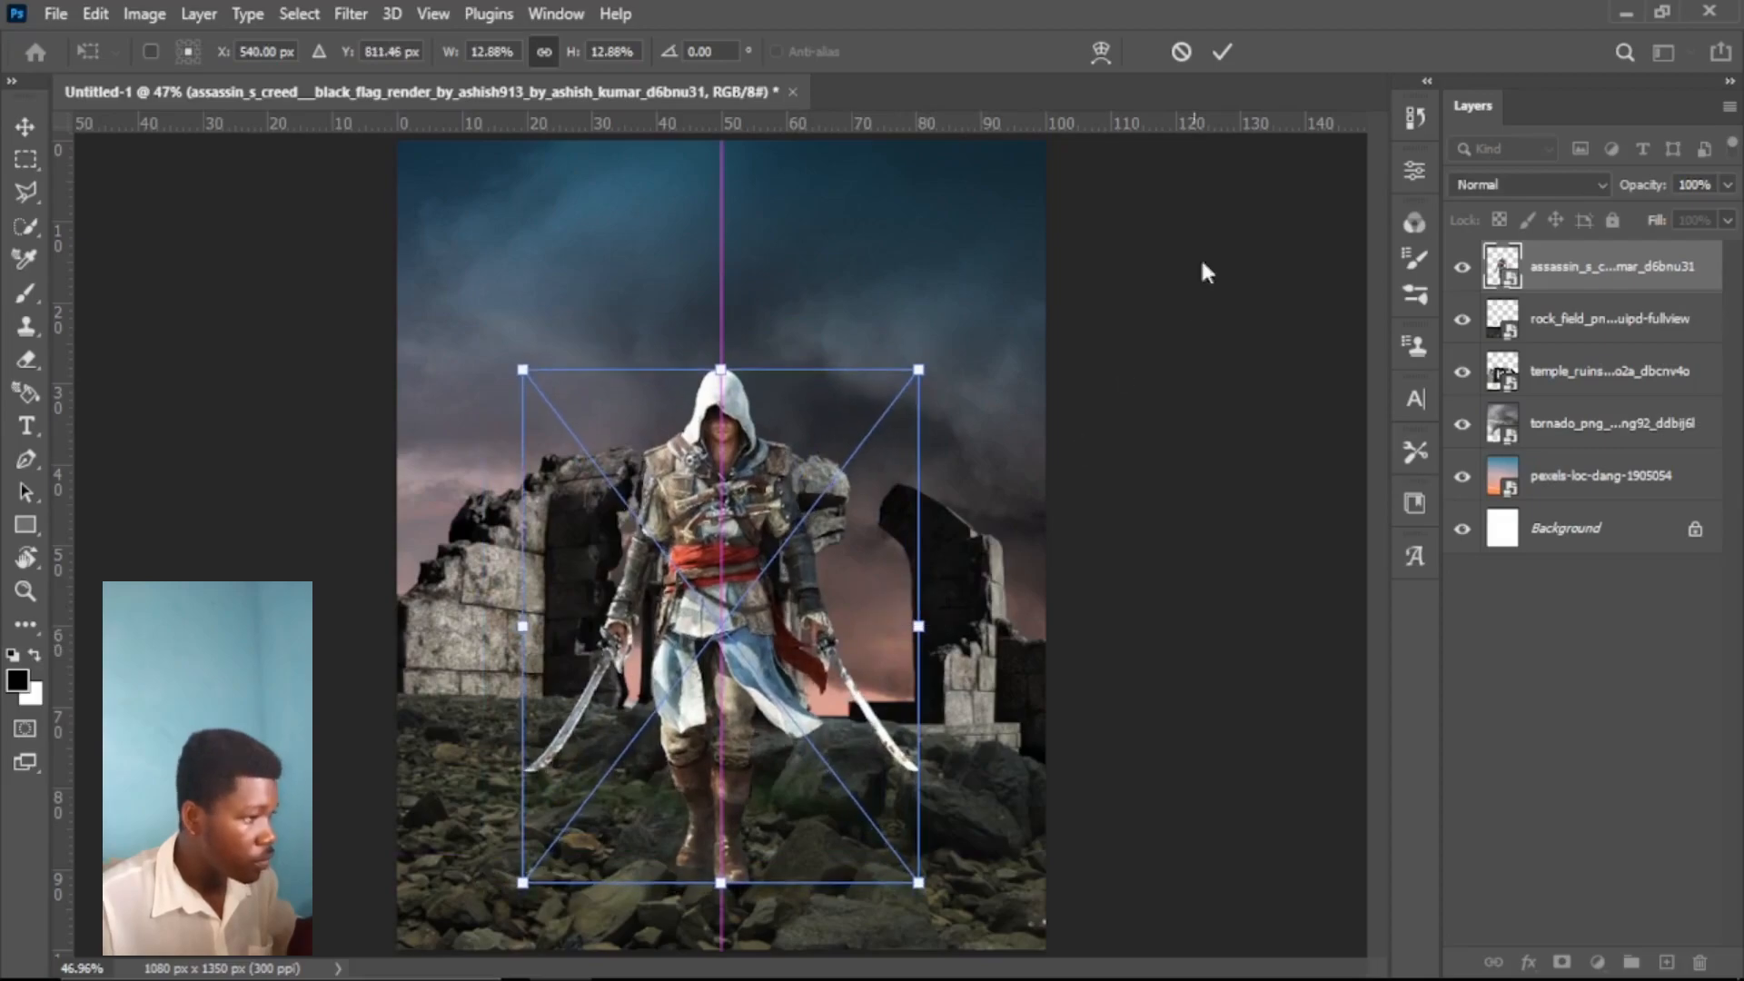
pyautogui.click(1222, 51)
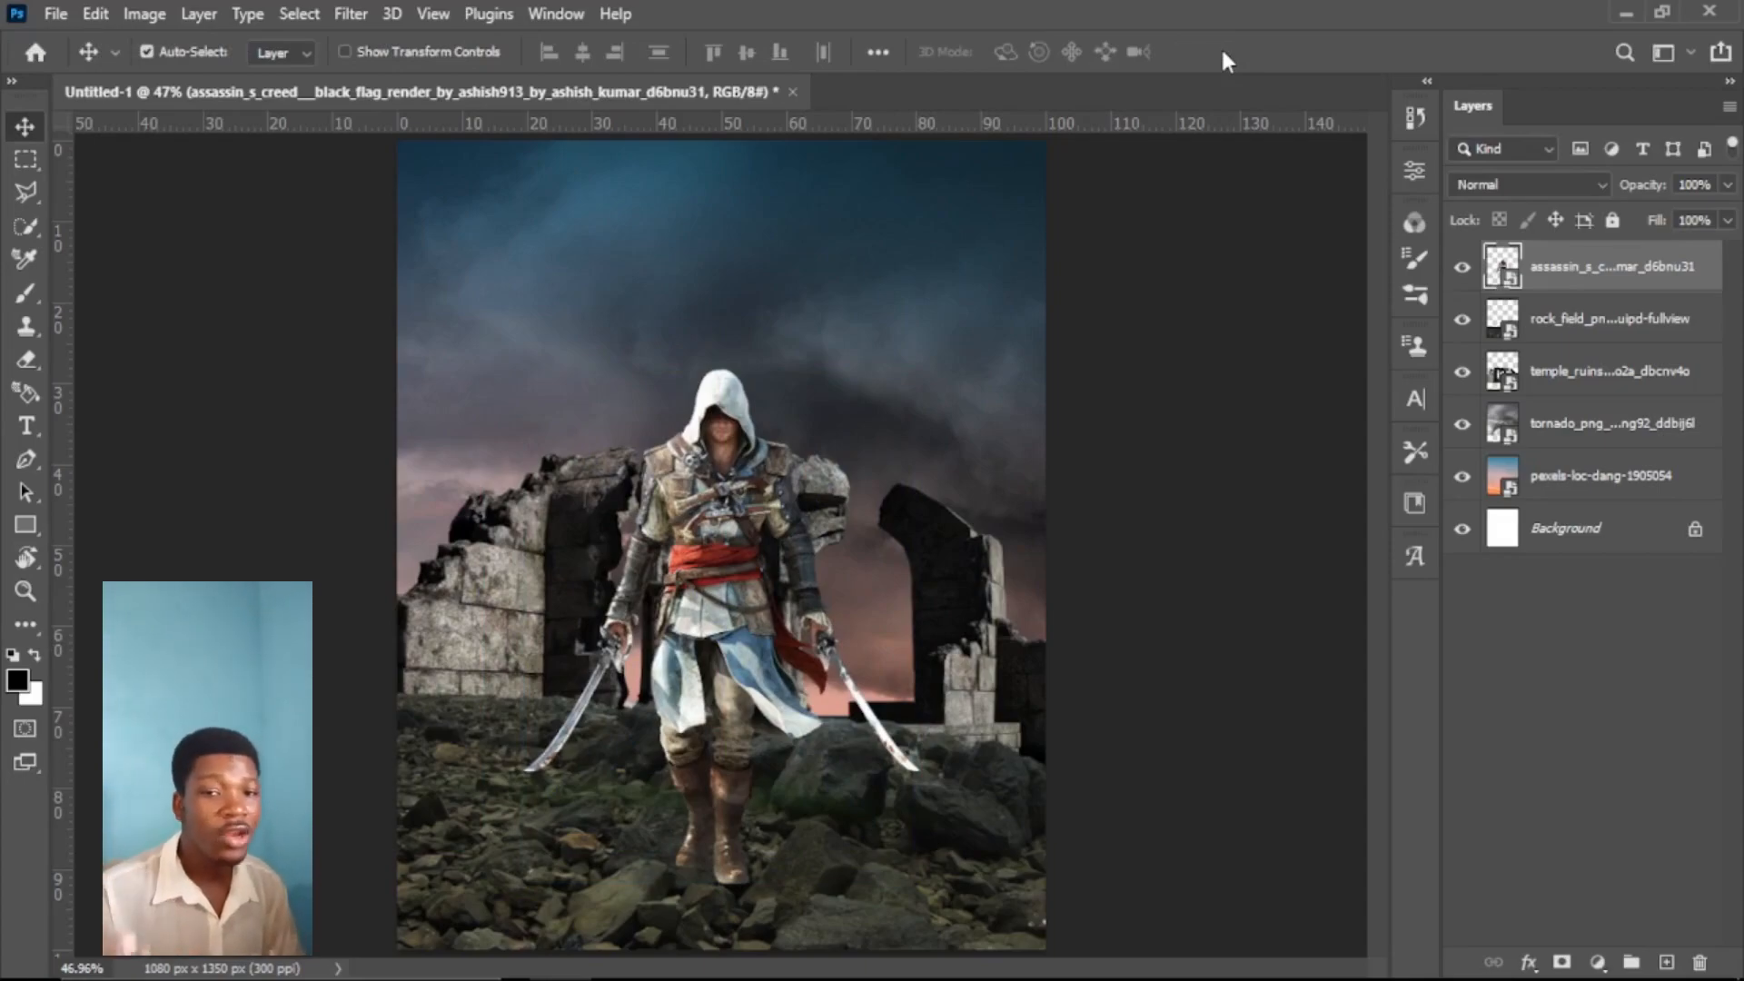
pyautogui.click(976, 667)
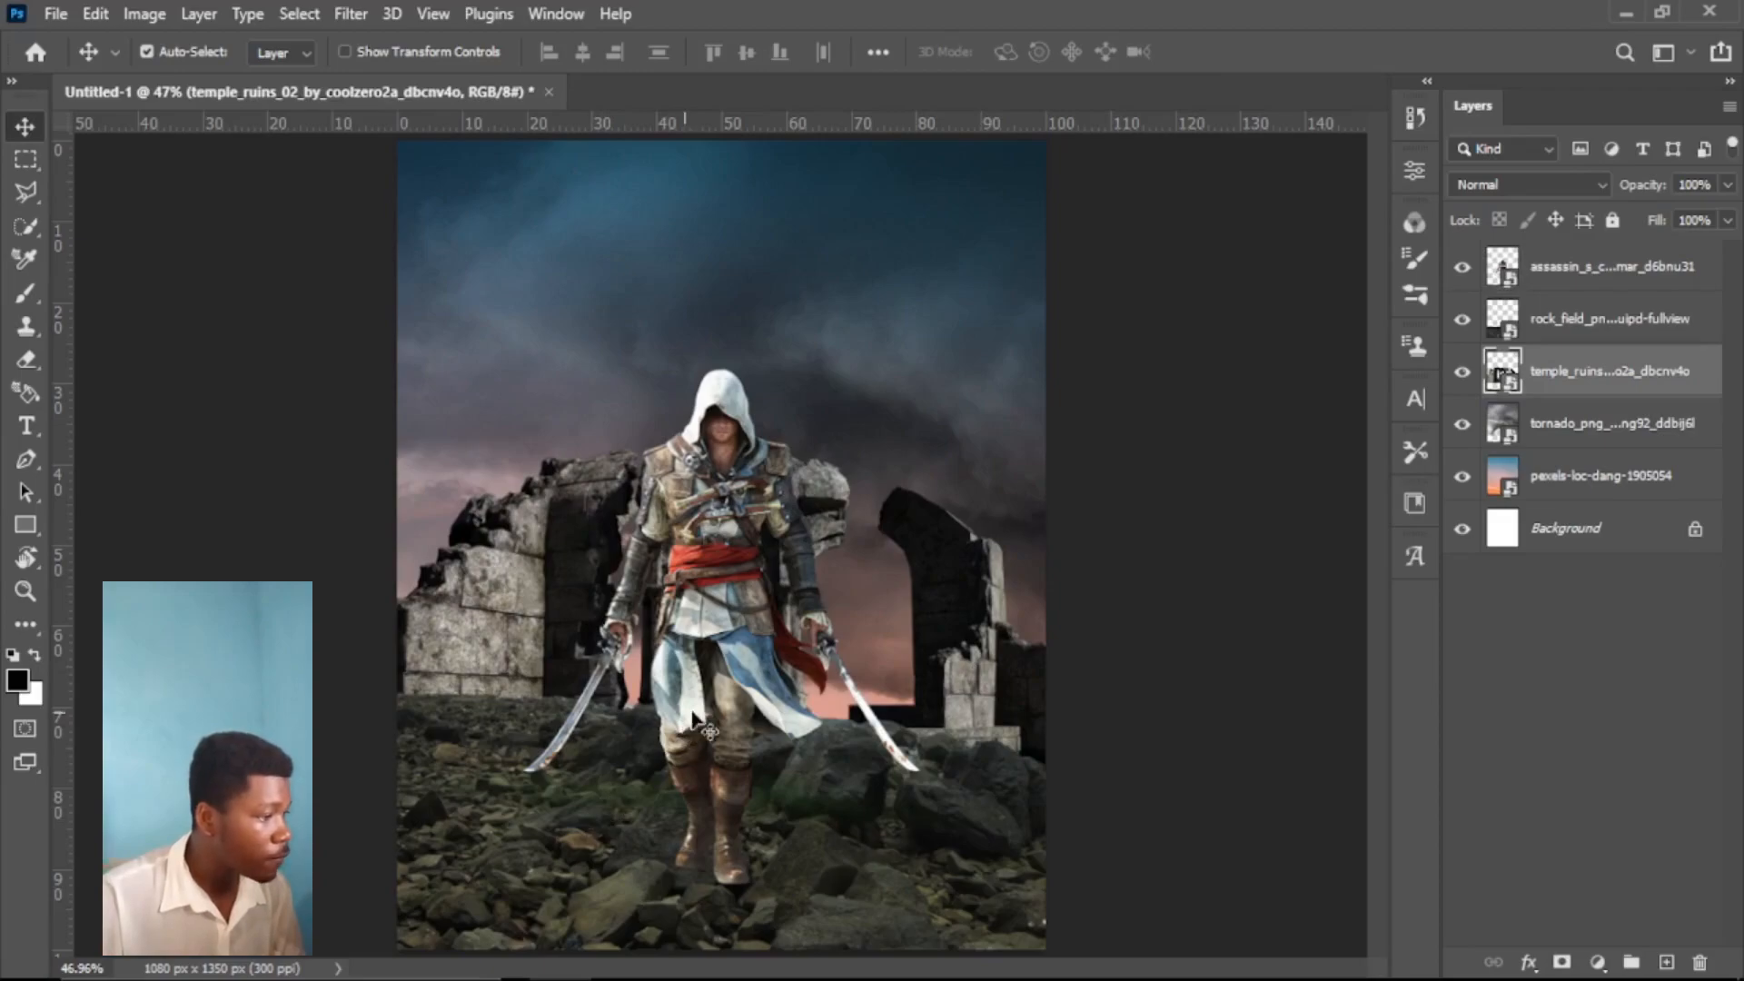
pyautogui.click(1007, 822)
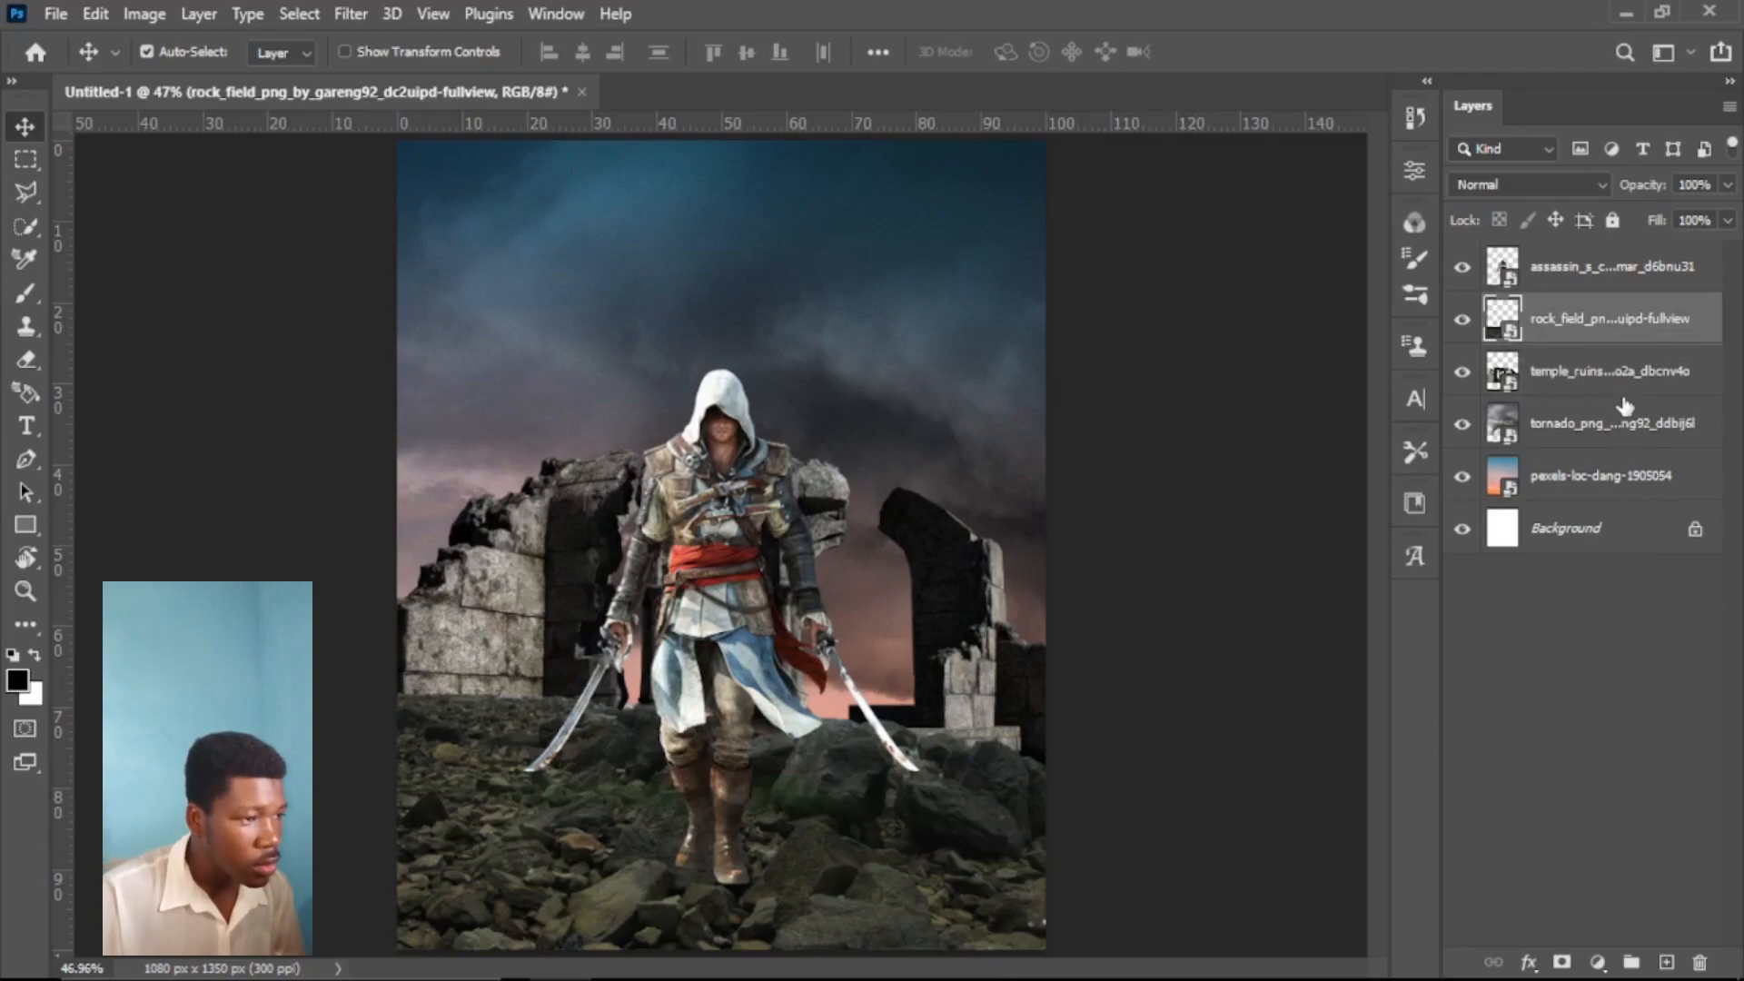
pyautogui.click(1668, 965)
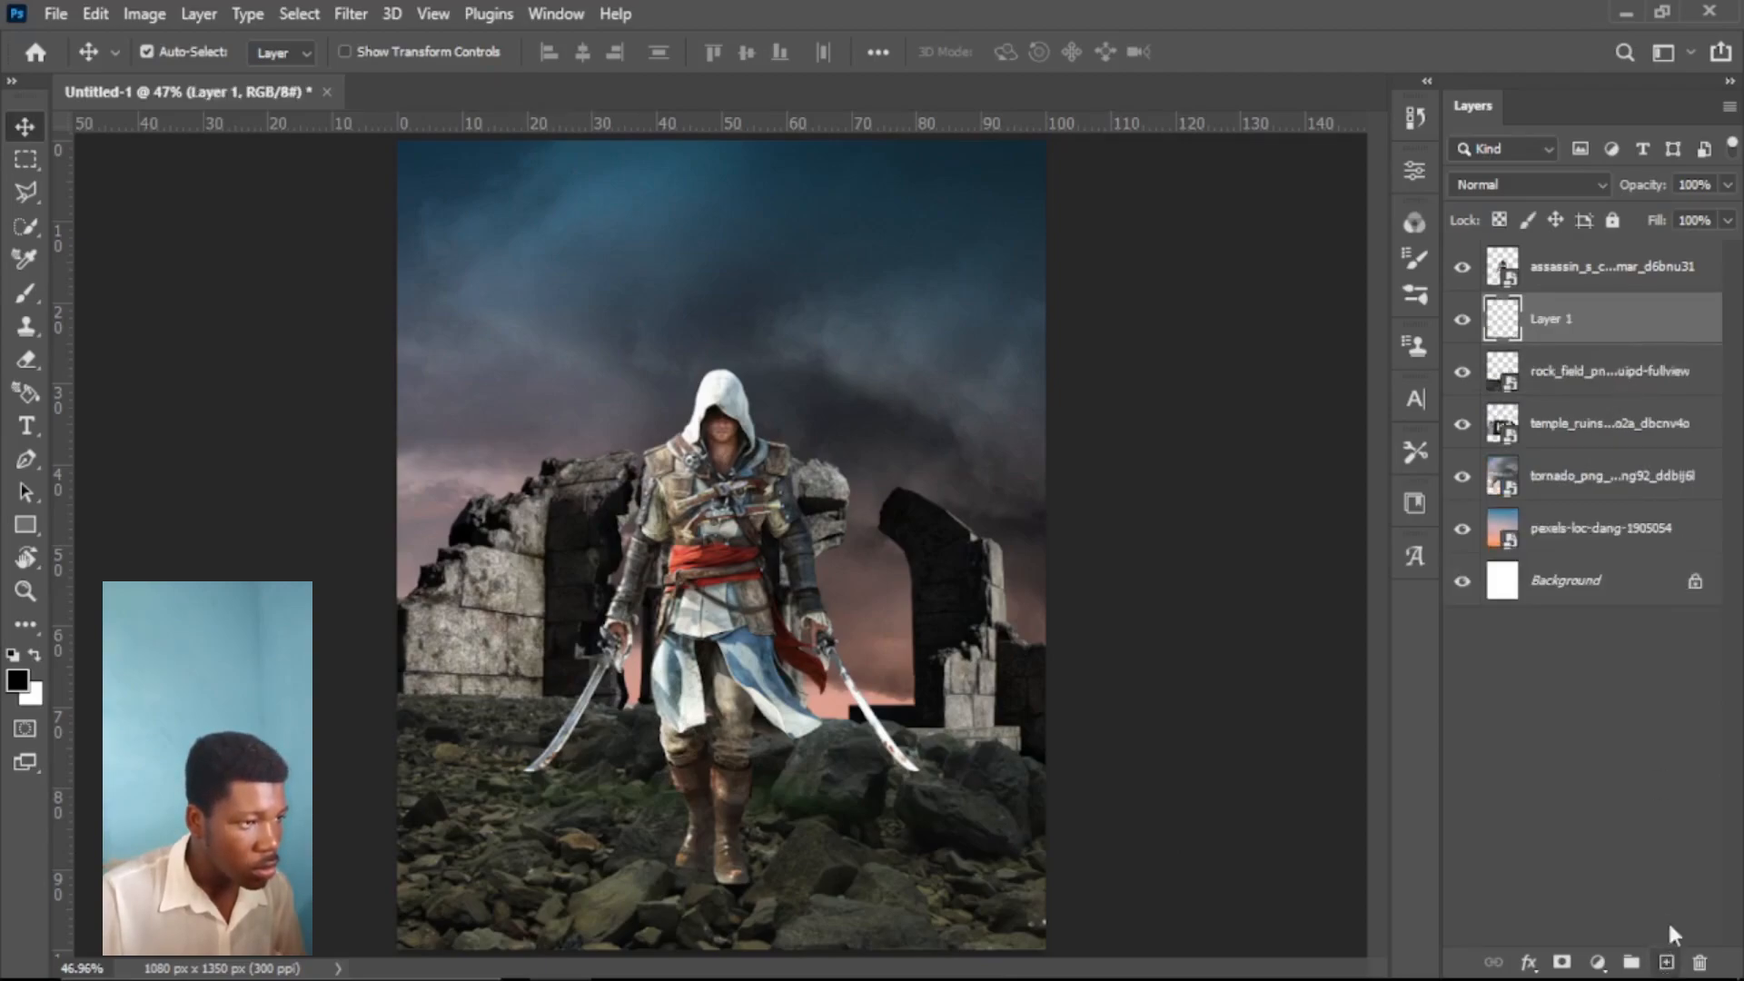
pyautogui.moveTo(1598, 356); pyautogui.dragTo(1608, 401)
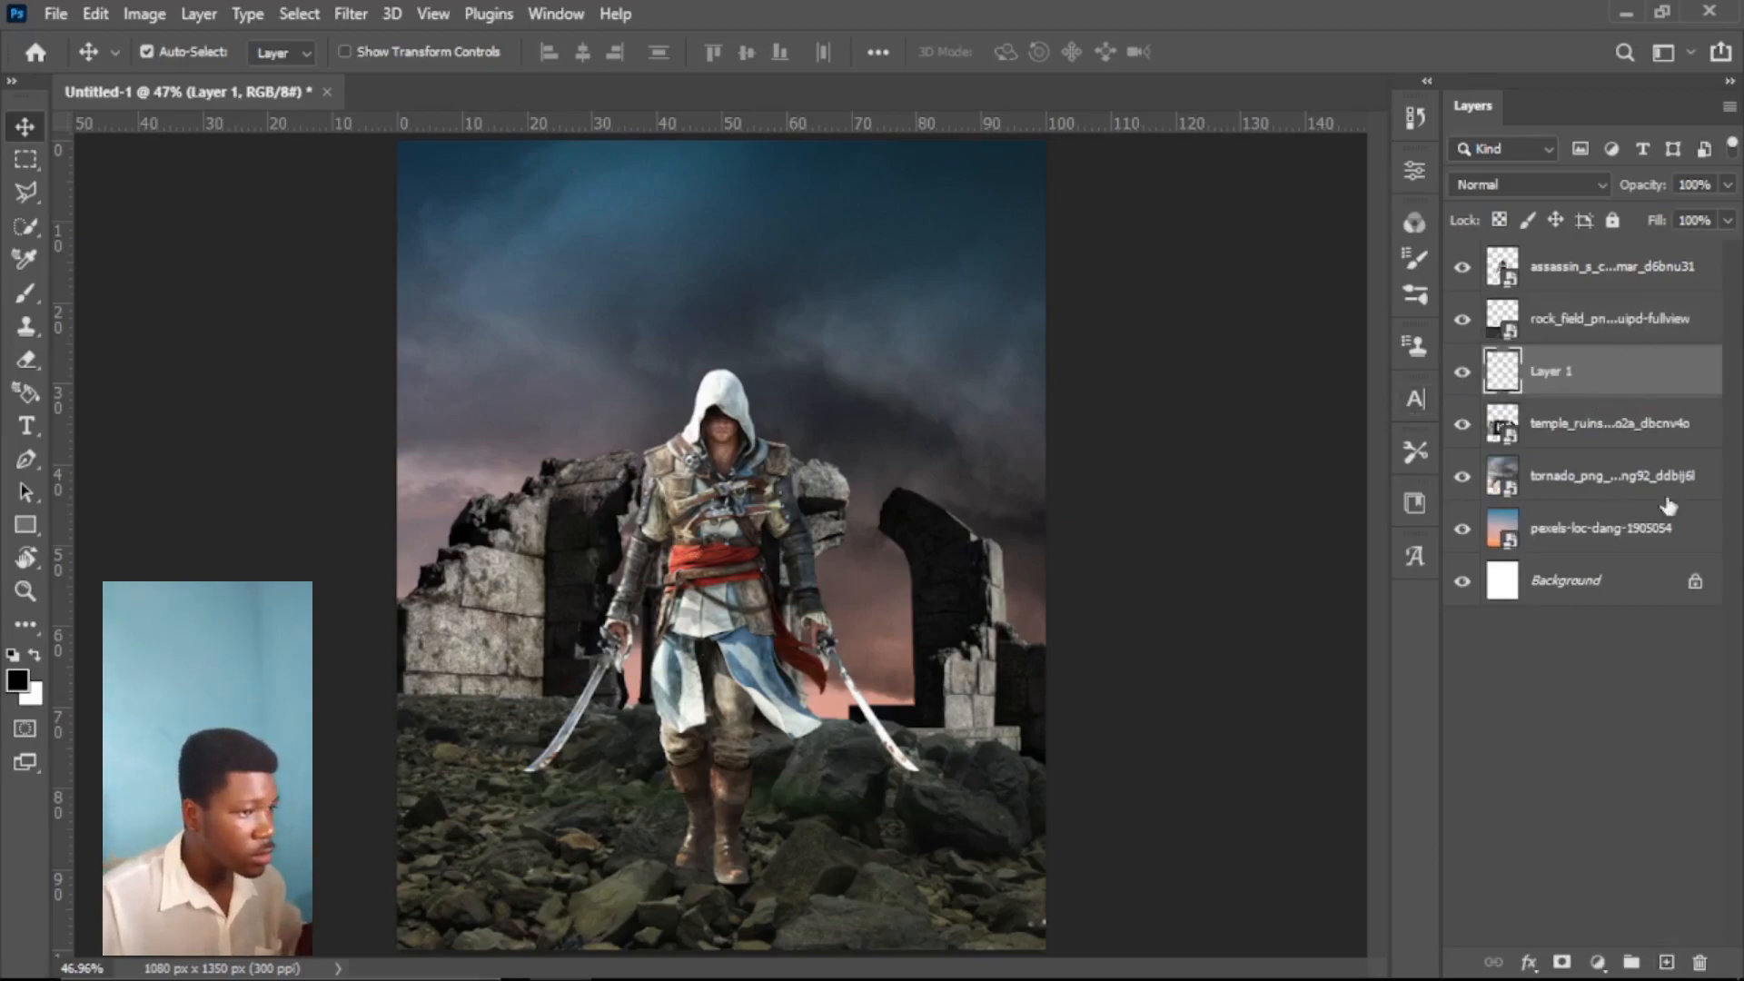
pyautogui.click(1699, 961)
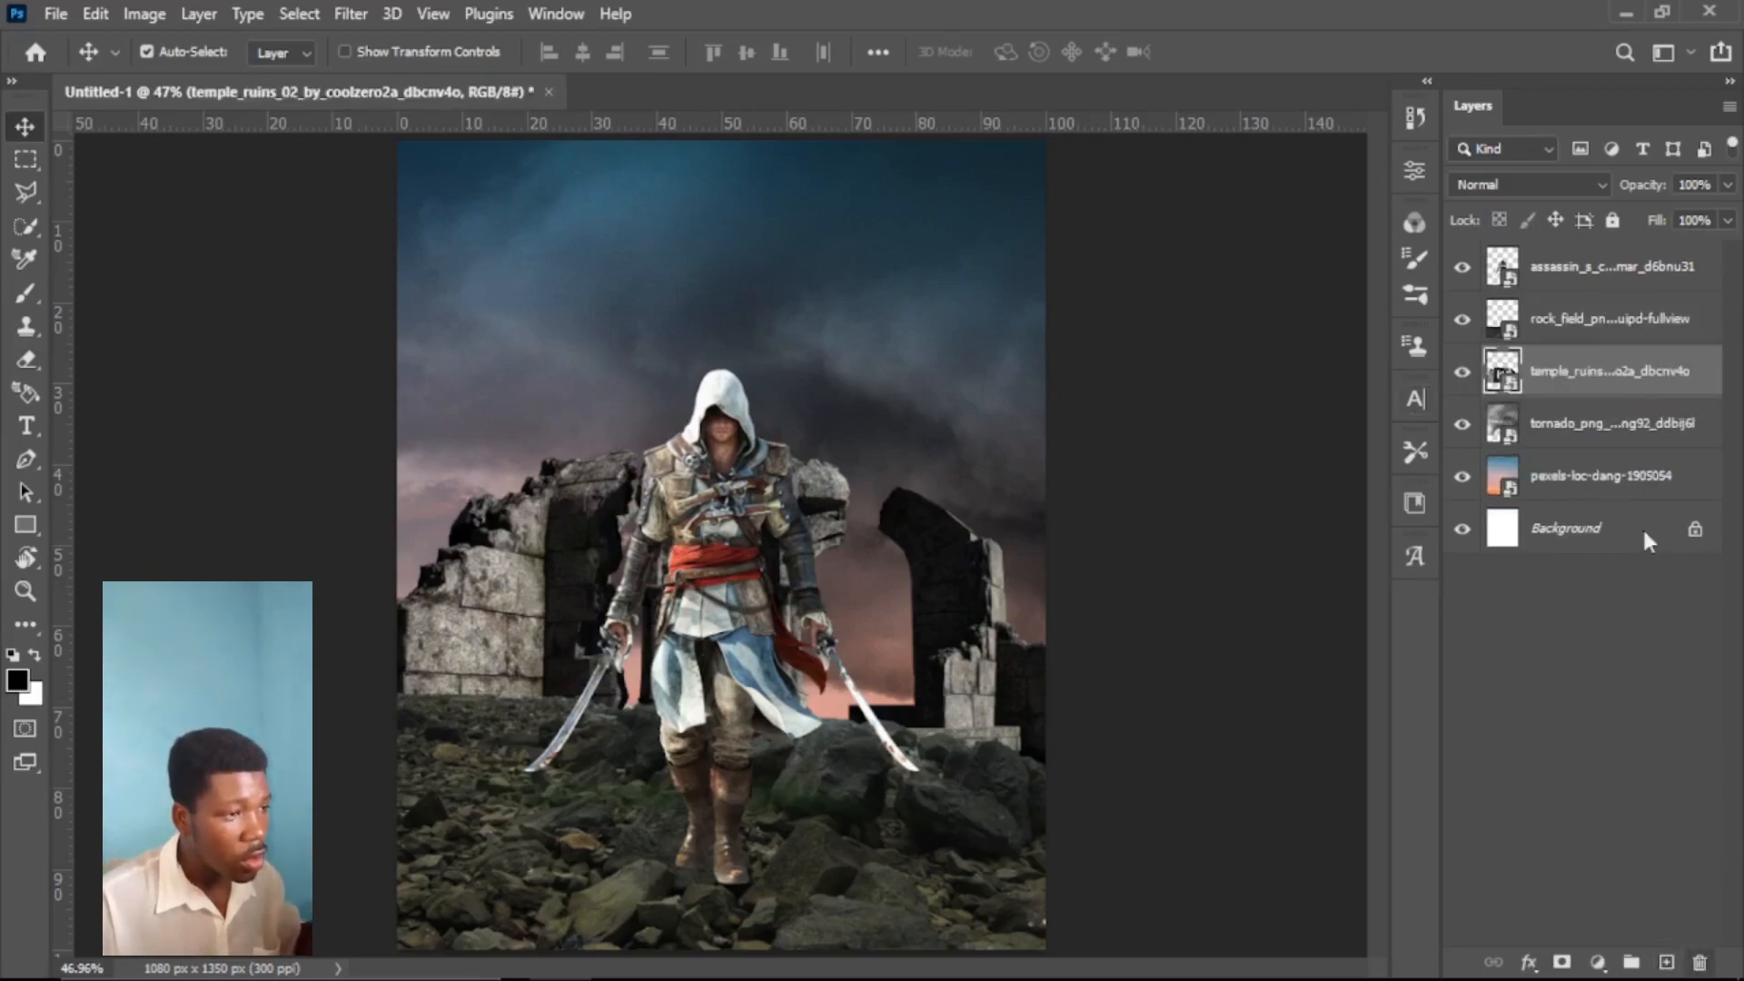
# Step: Paint soft white fog along the ruins' base on a new layer above the temple ruins, and set that layer's opacity to 60%
pyautogui.click(1668, 962)
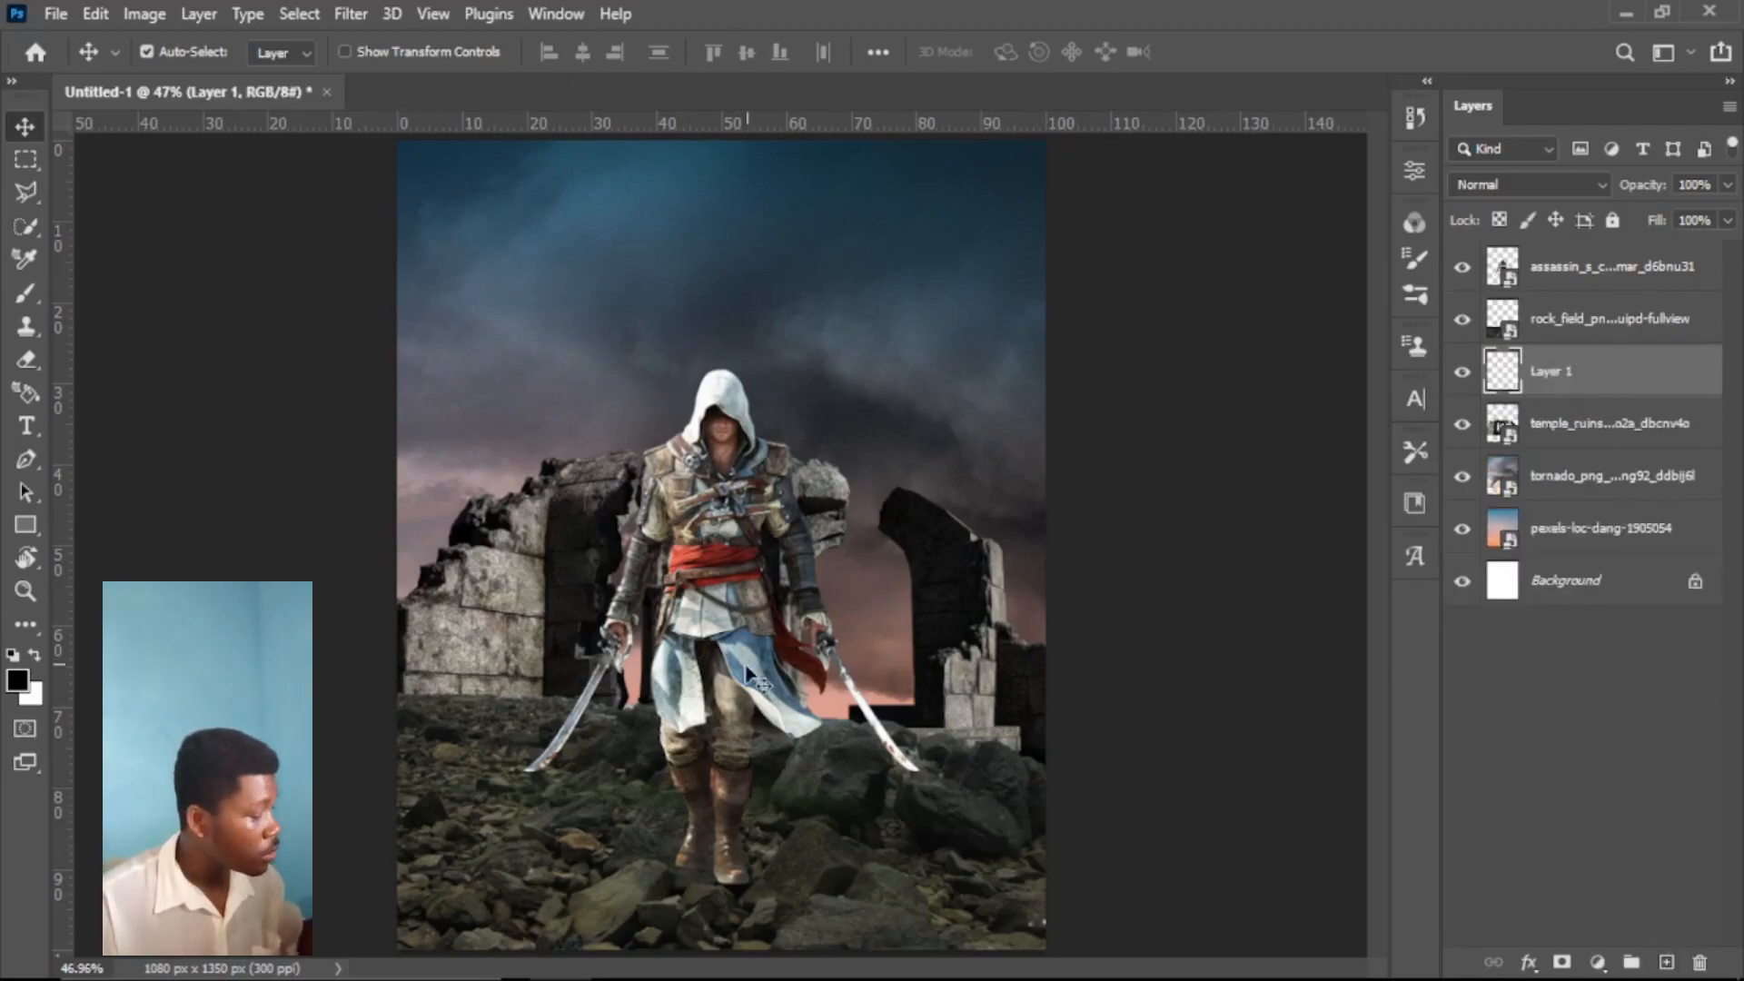
pyautogui.press('b')
pyautogui.click(34, 656)
pyautogui.press(']')
pyautogui.press(']')
pyautogui.press(']')
pyautogui.press(']')
pyautogui.press(']')
pyautogui.press(']')
pyautogui.press(']')
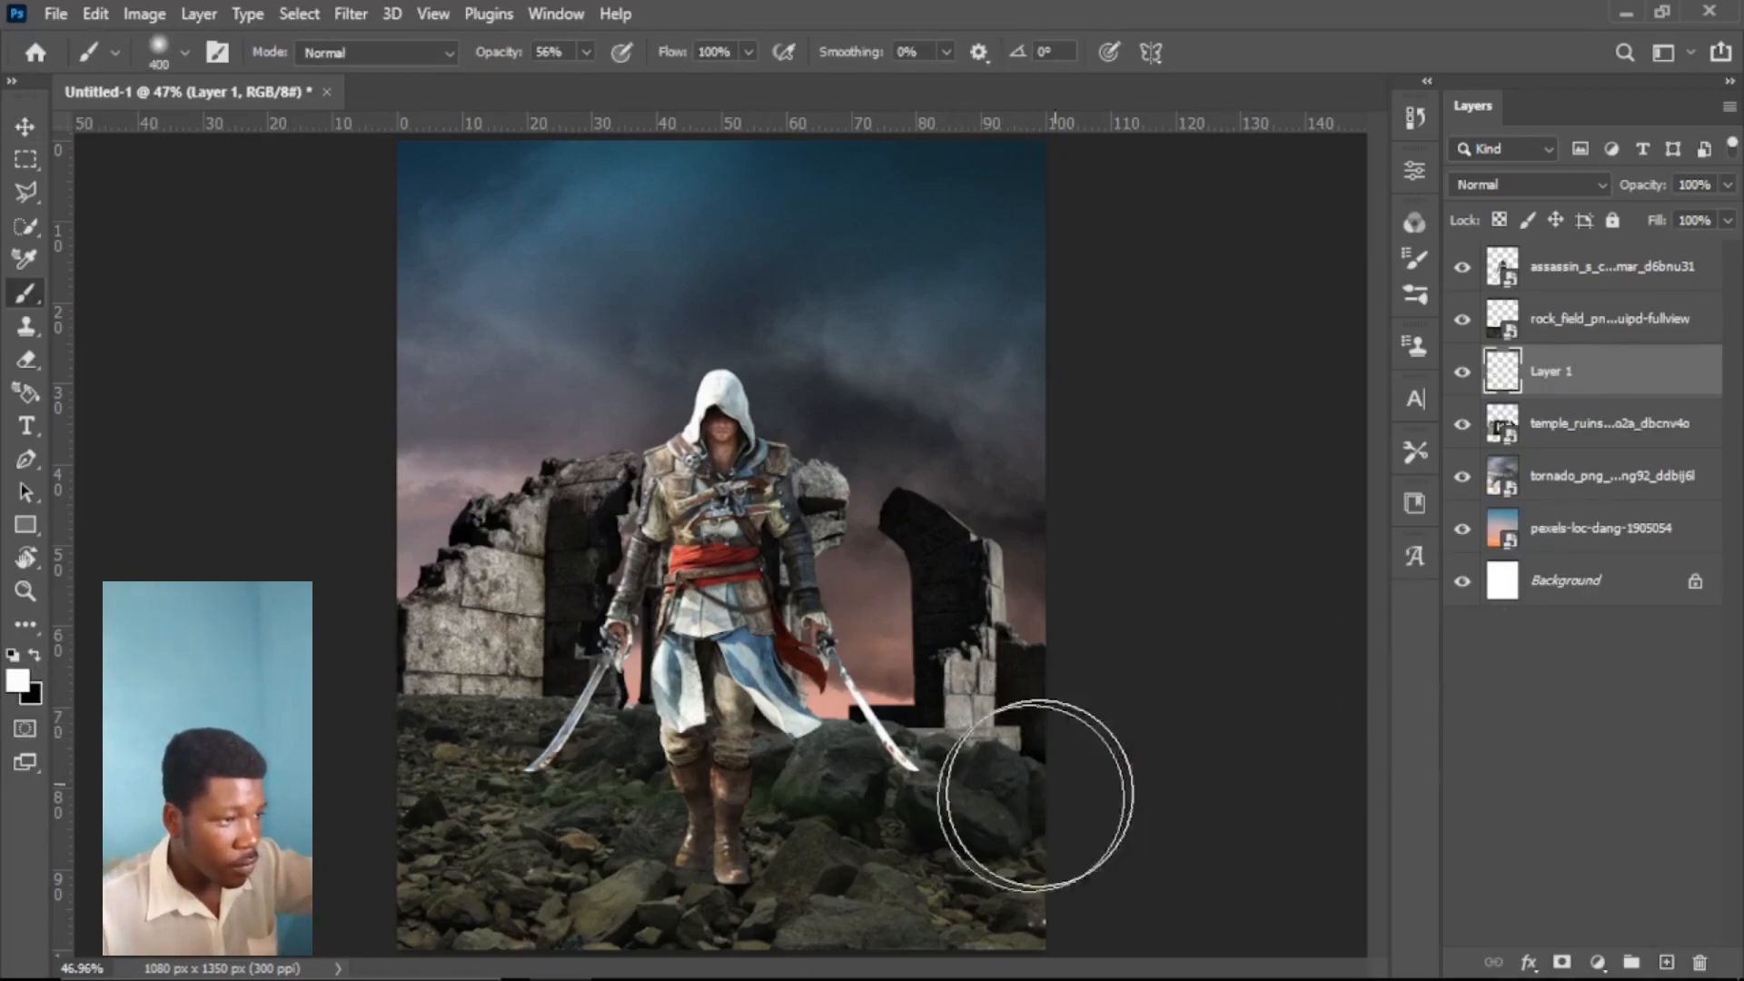
pyautogui.moveTo(872, 772); pyautogui.dragTo(993, 826)
pyautogui.press(']')
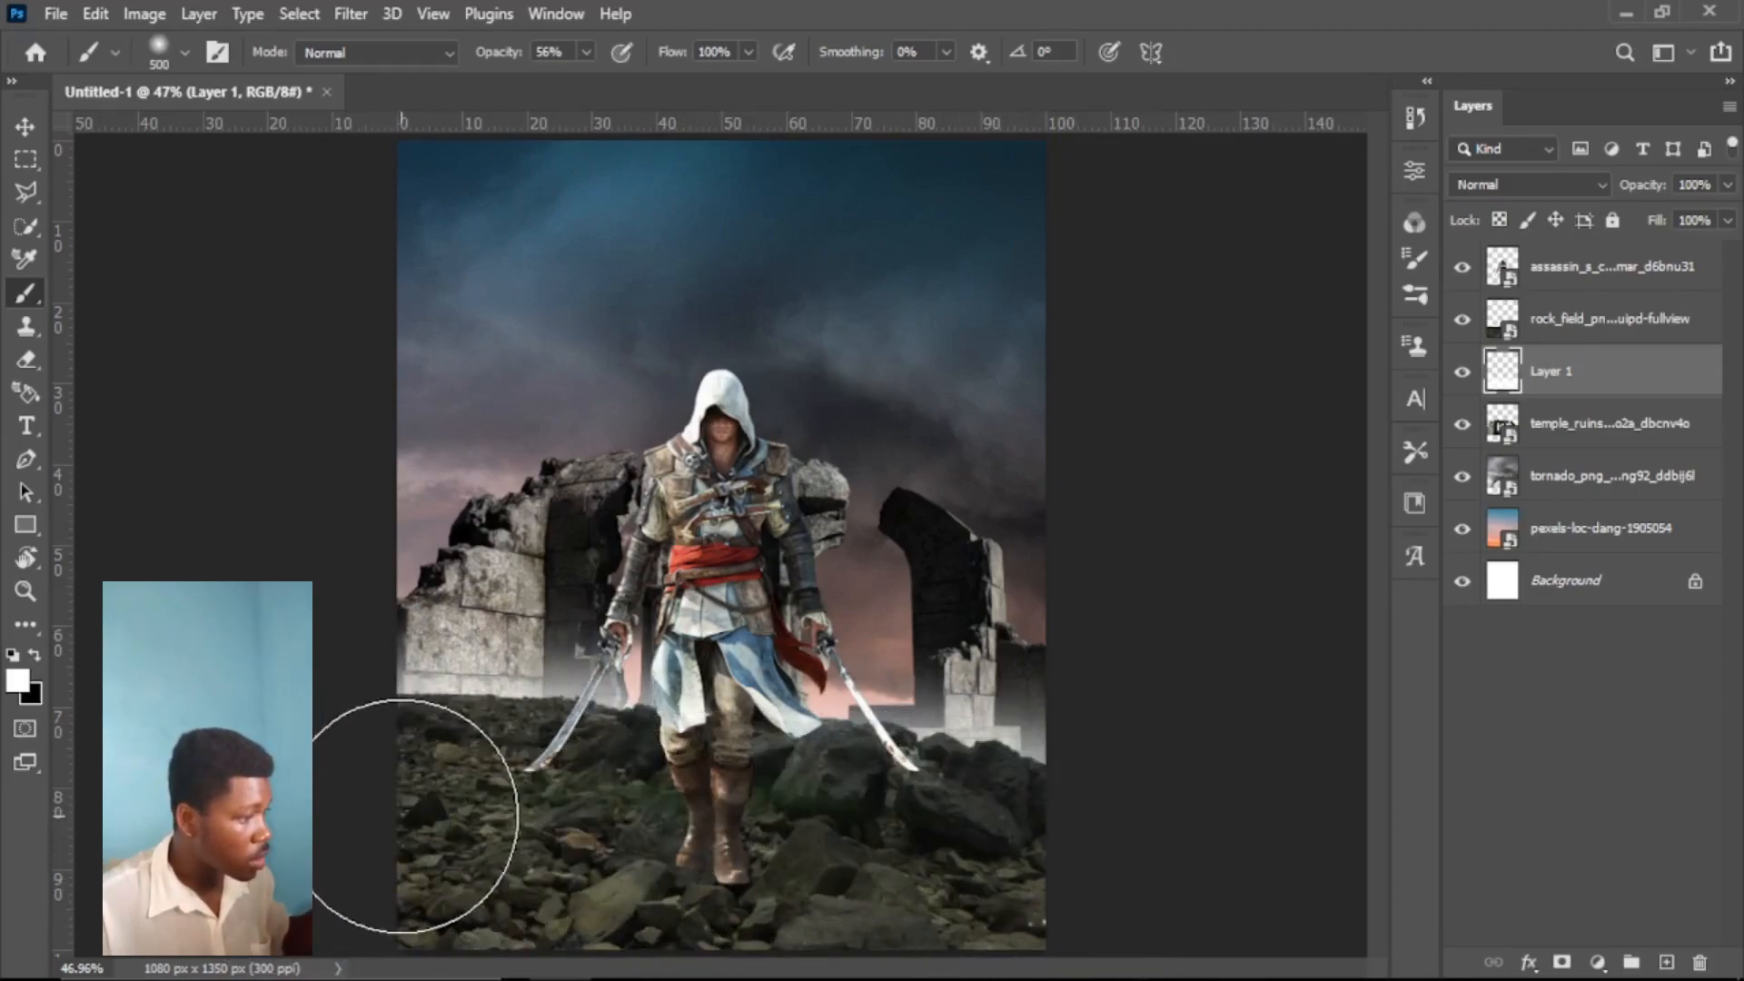
pyautogui.click(1728, 184)
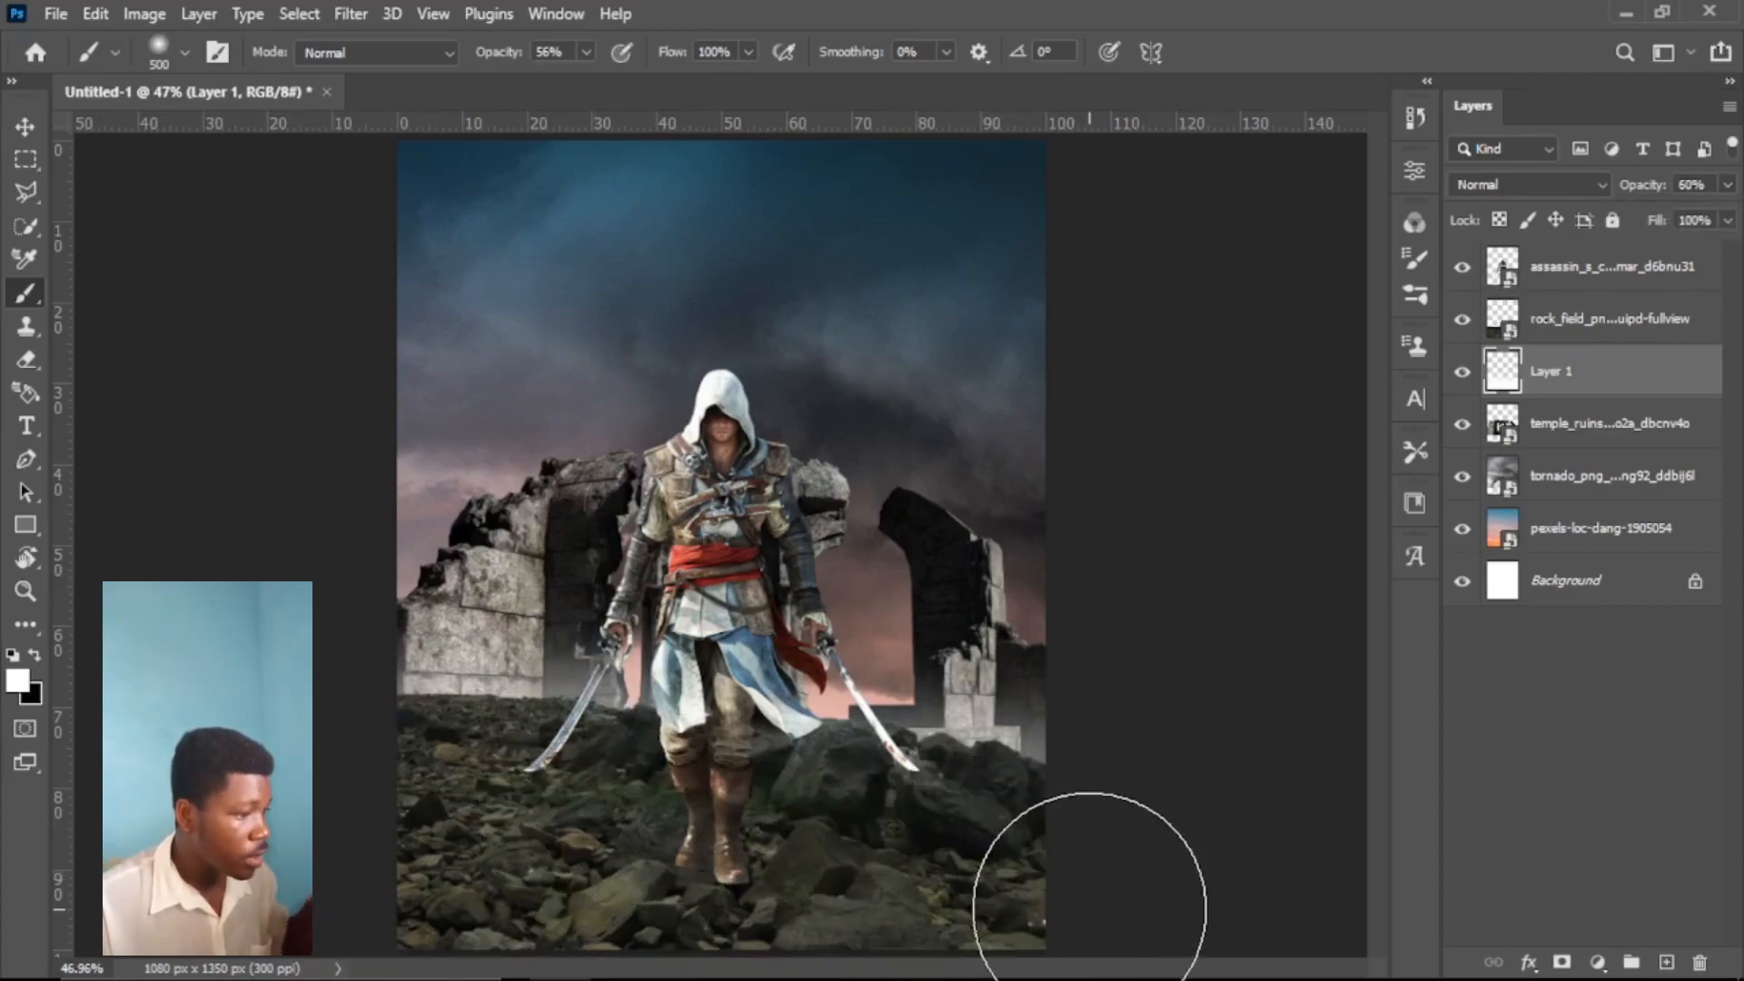
# Step: Darken the rock field with a clipped Brightness/Contrast adjustment, setting the brightness to about -99
pyautogui.click(25, 126)
pyautogui.click(887, 883)
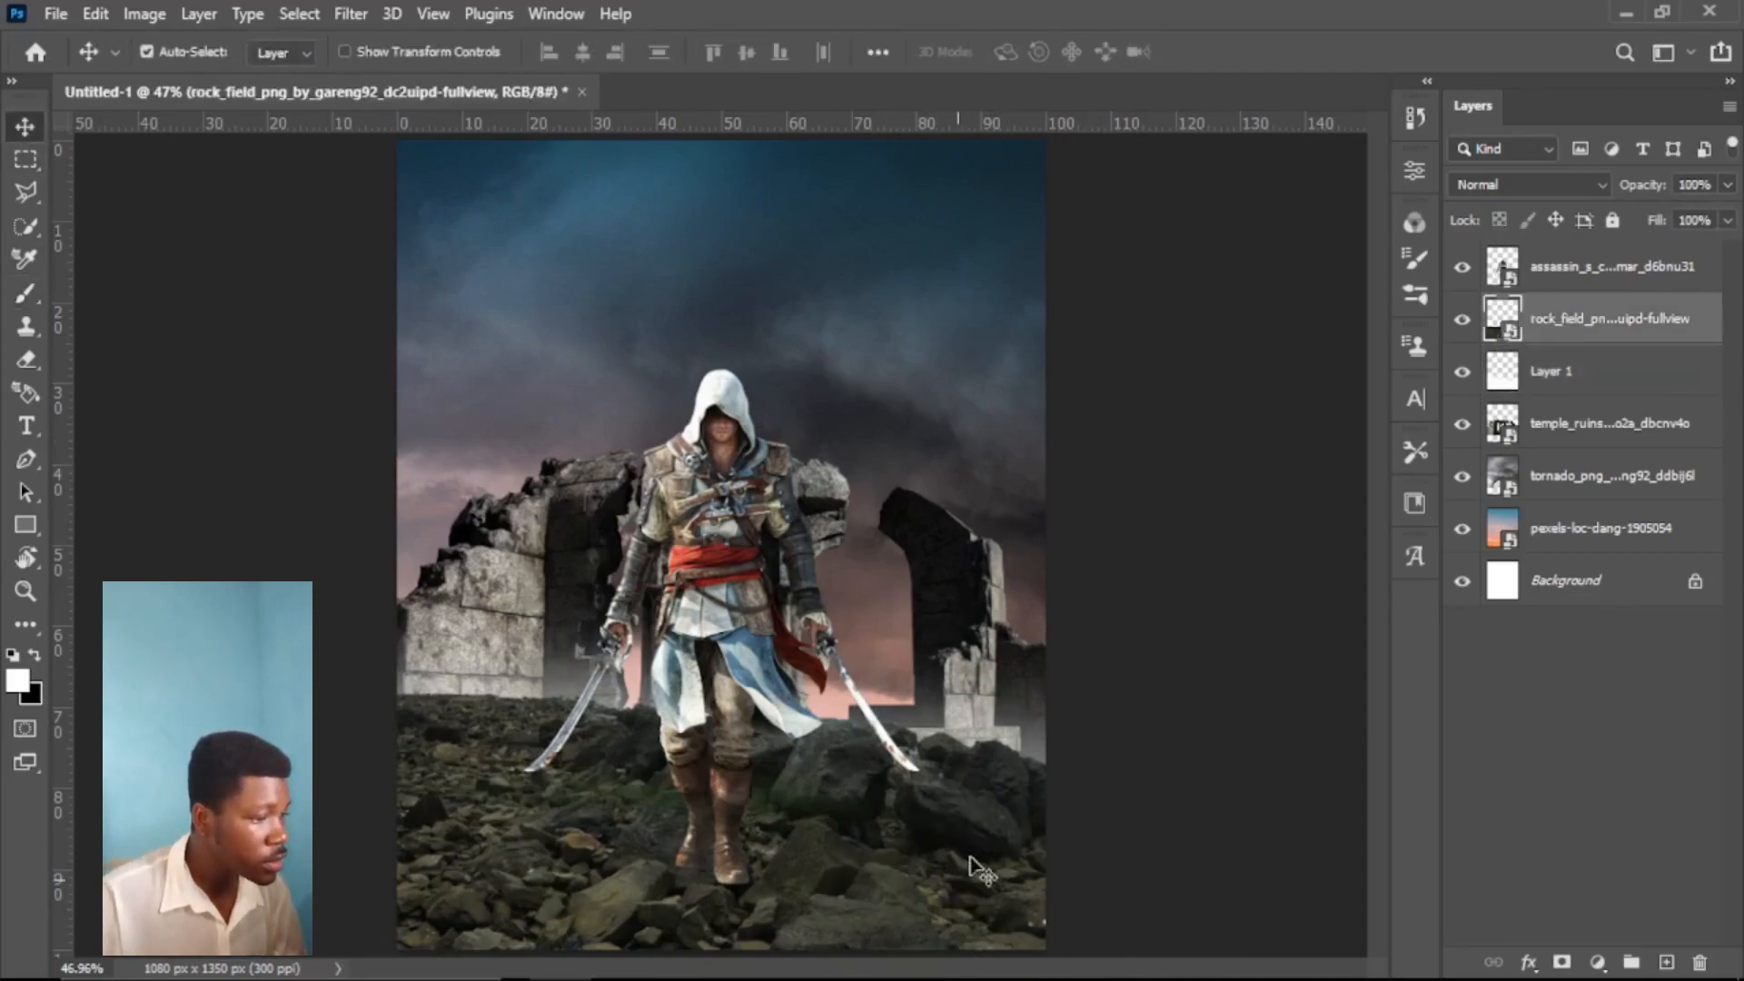
pyautogui.click(1598, 962)
pyautogui.click(1611, 589)
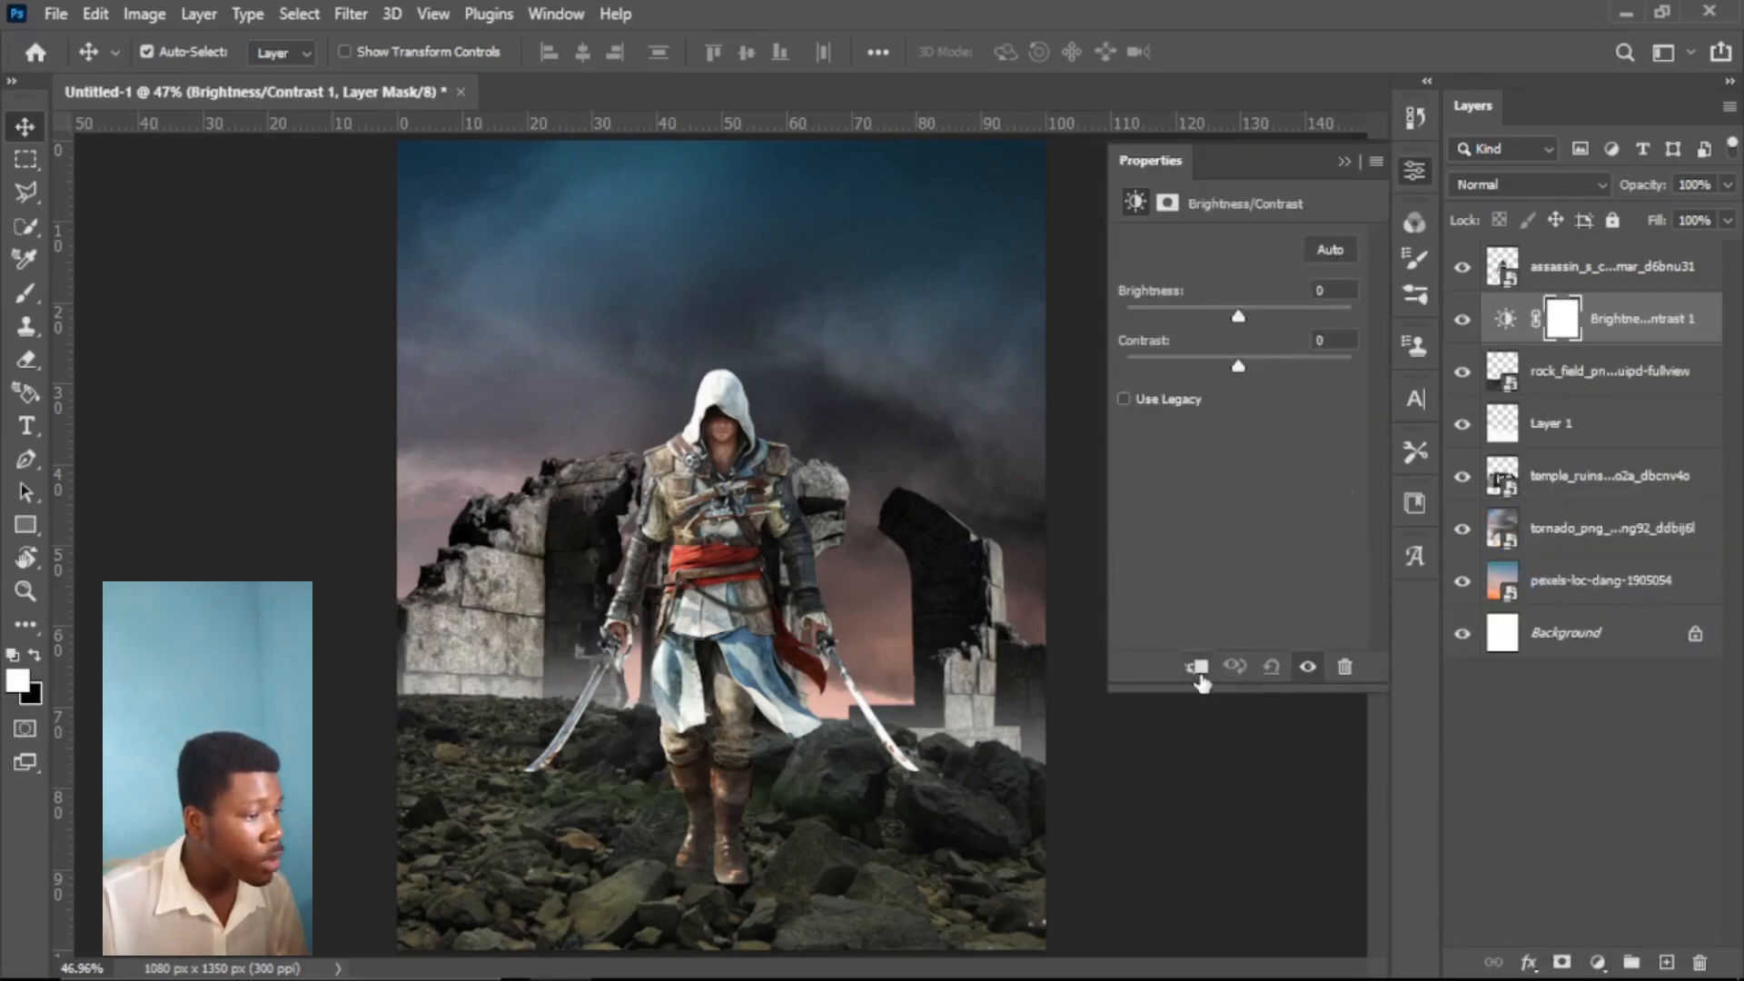
pyautogui.click(1197, 670)
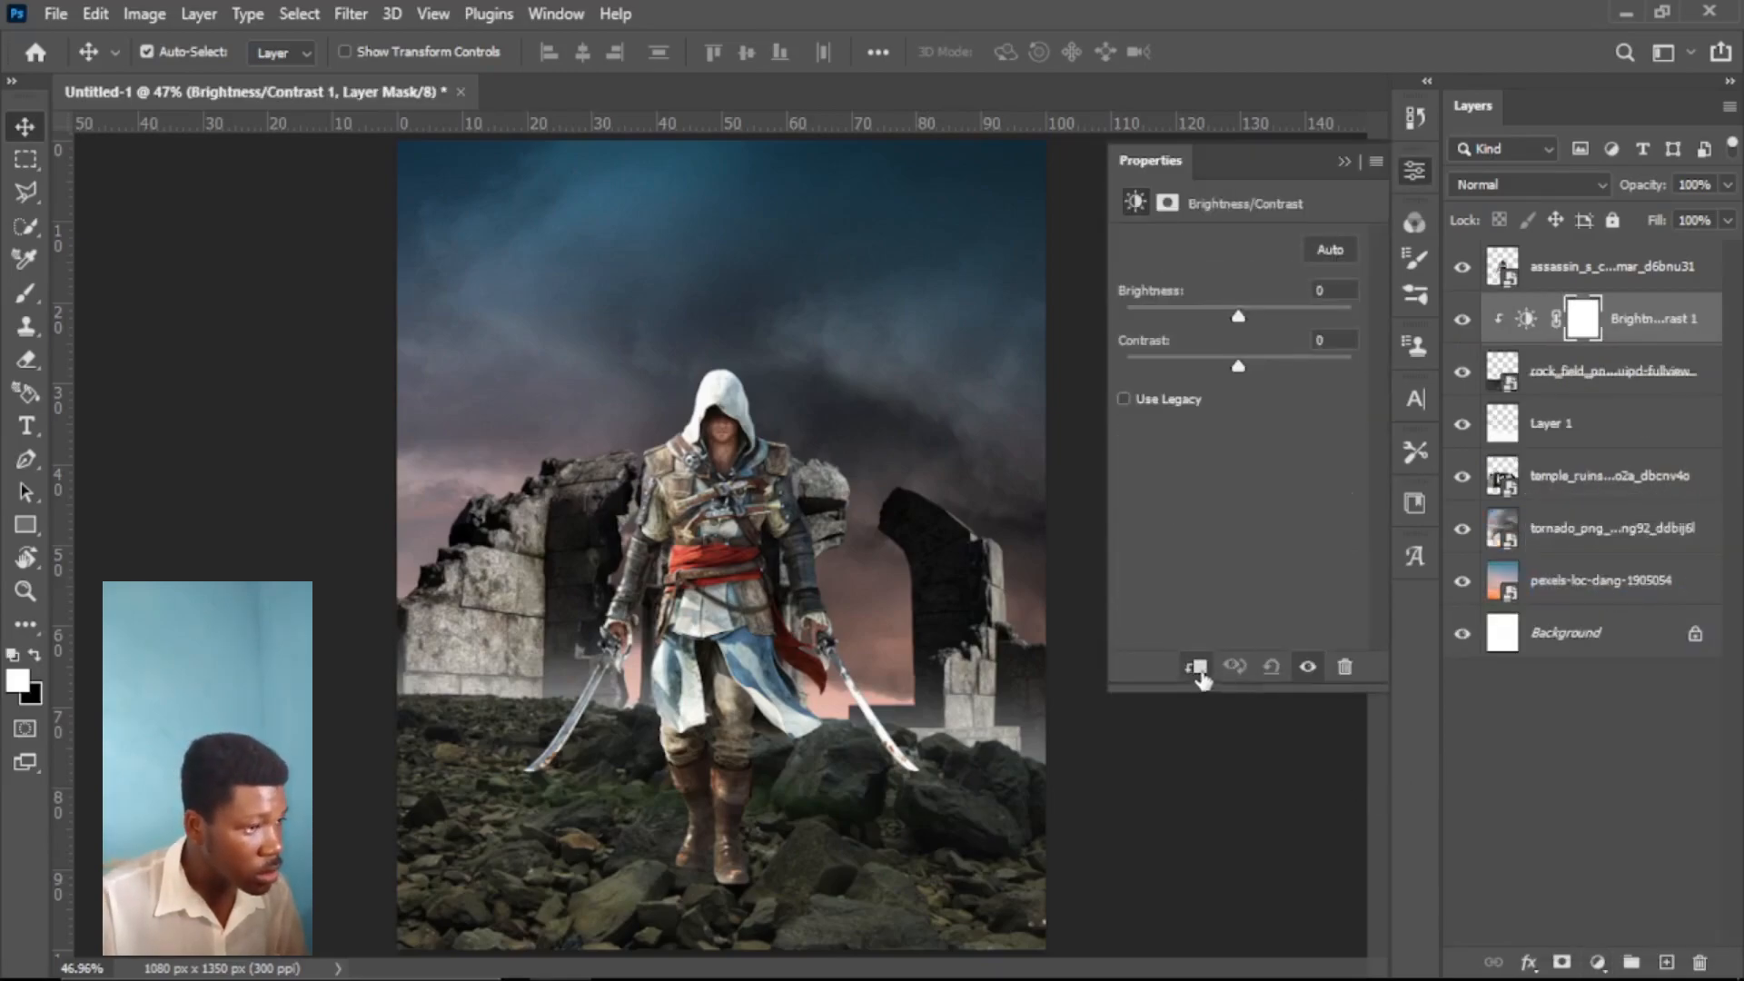
pyautogui.moveTo(1240, 323); pyautogui.dragTo(1143, 320)
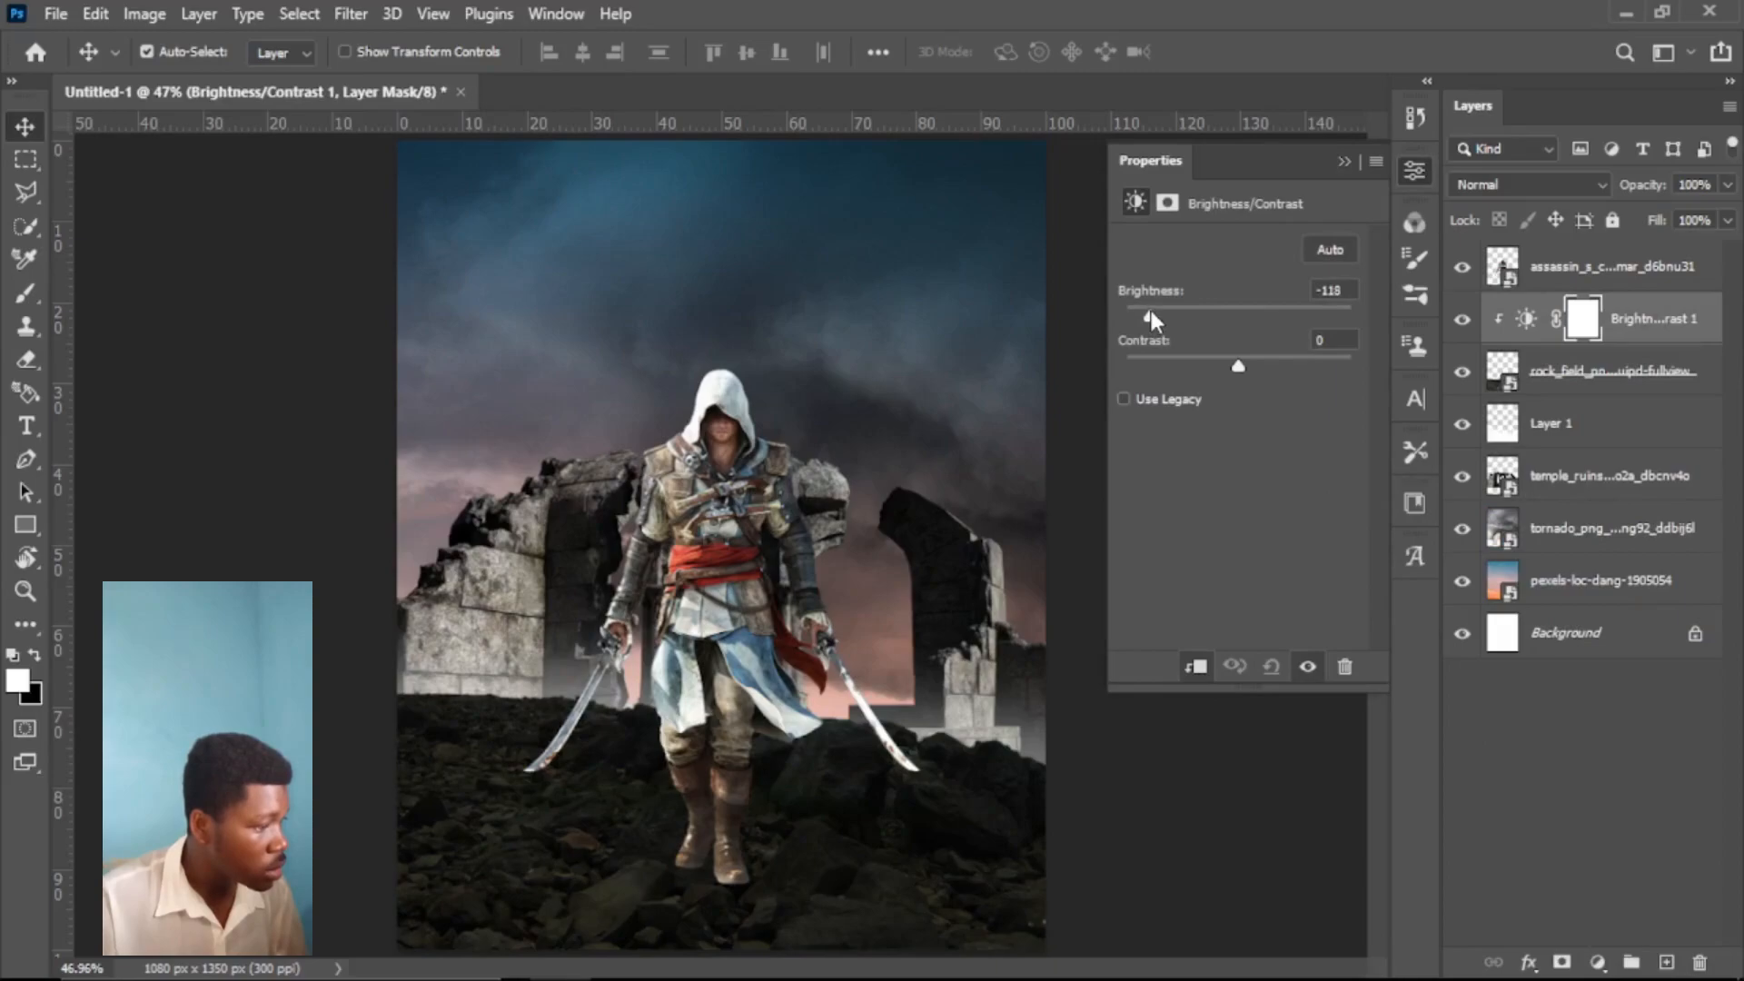
pyautogui.moveTo(1157, 313); pyautogui.dragTo(1164, 313)
pyautogui.click(1344, 160)
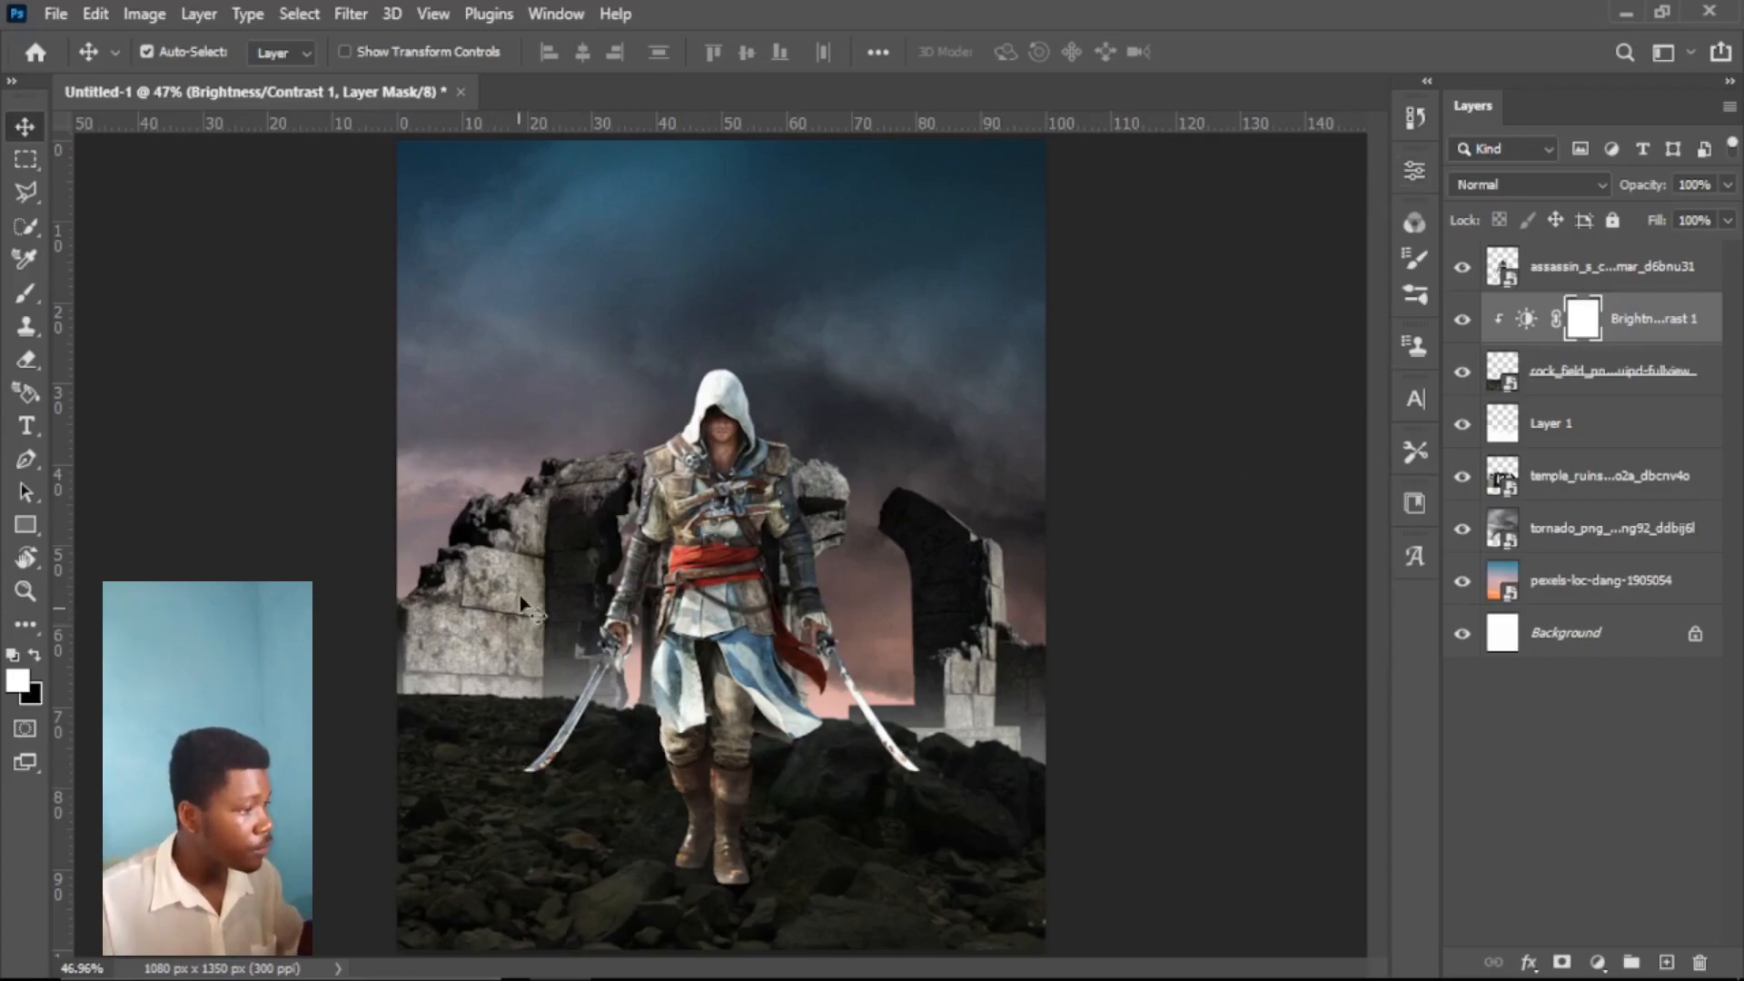
# Step: Darken the temple ruins with a clipped Brightness/Contrast adjustment, setting the brightness to about -109
pyautogui.click(563, 515)
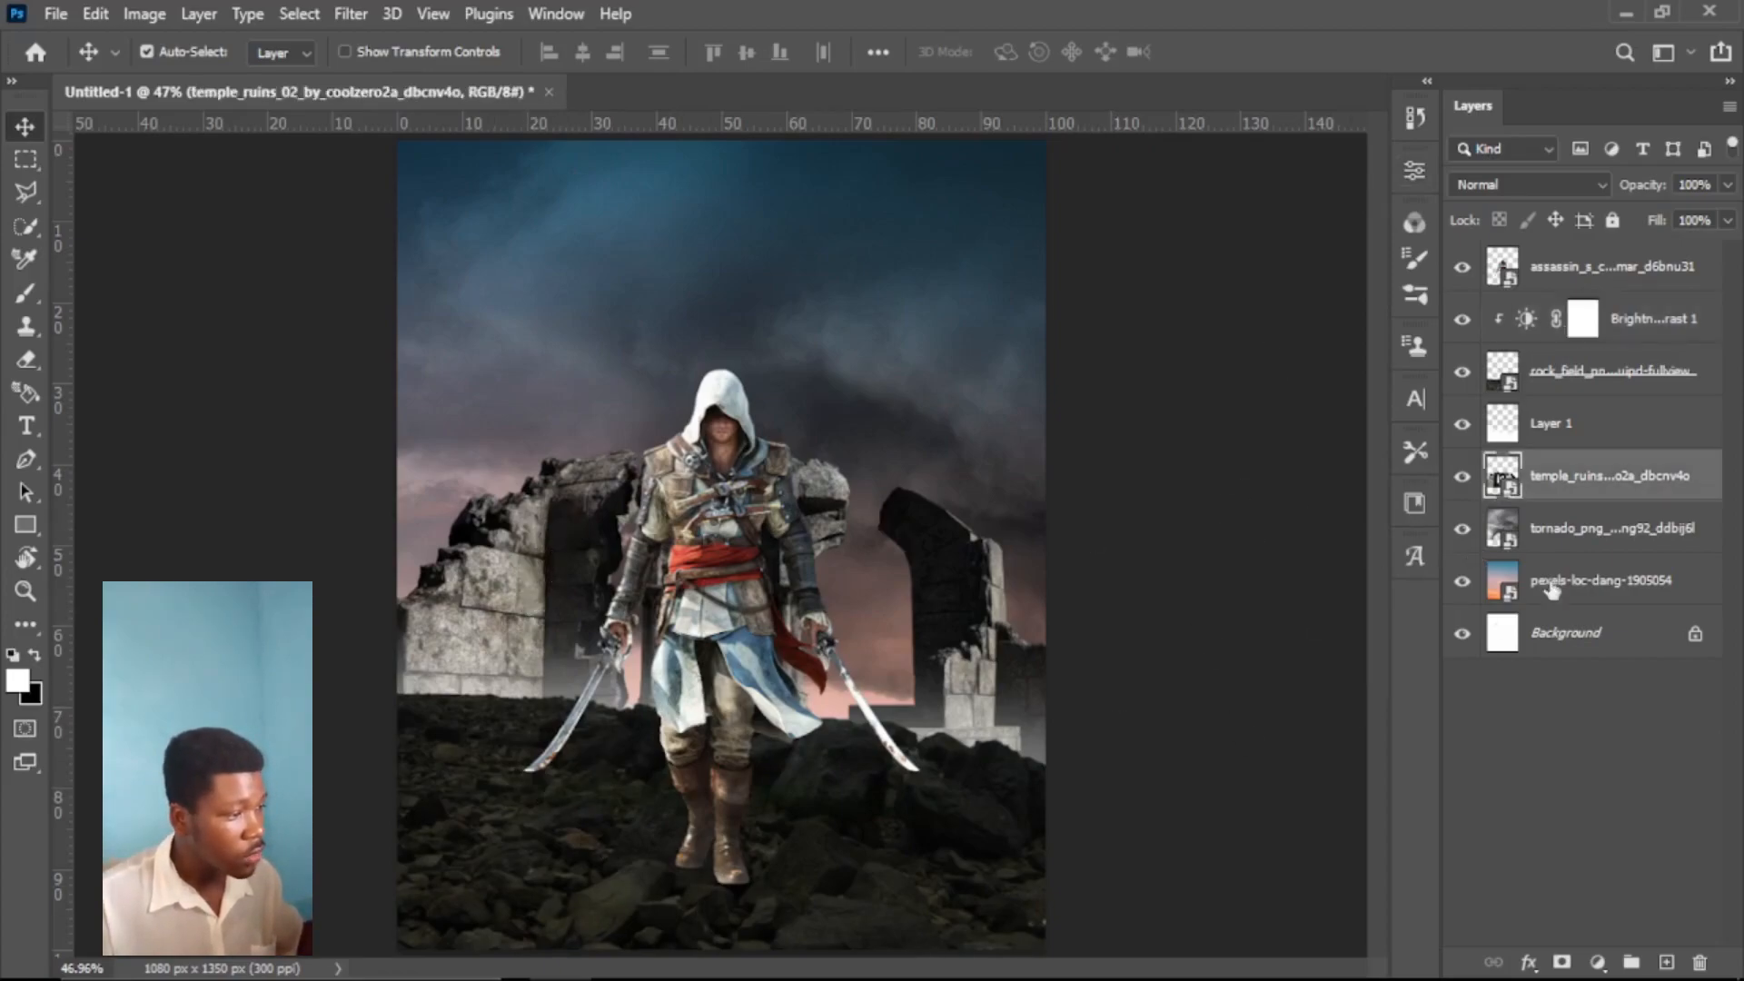
pyautogui.click(1597, 963)
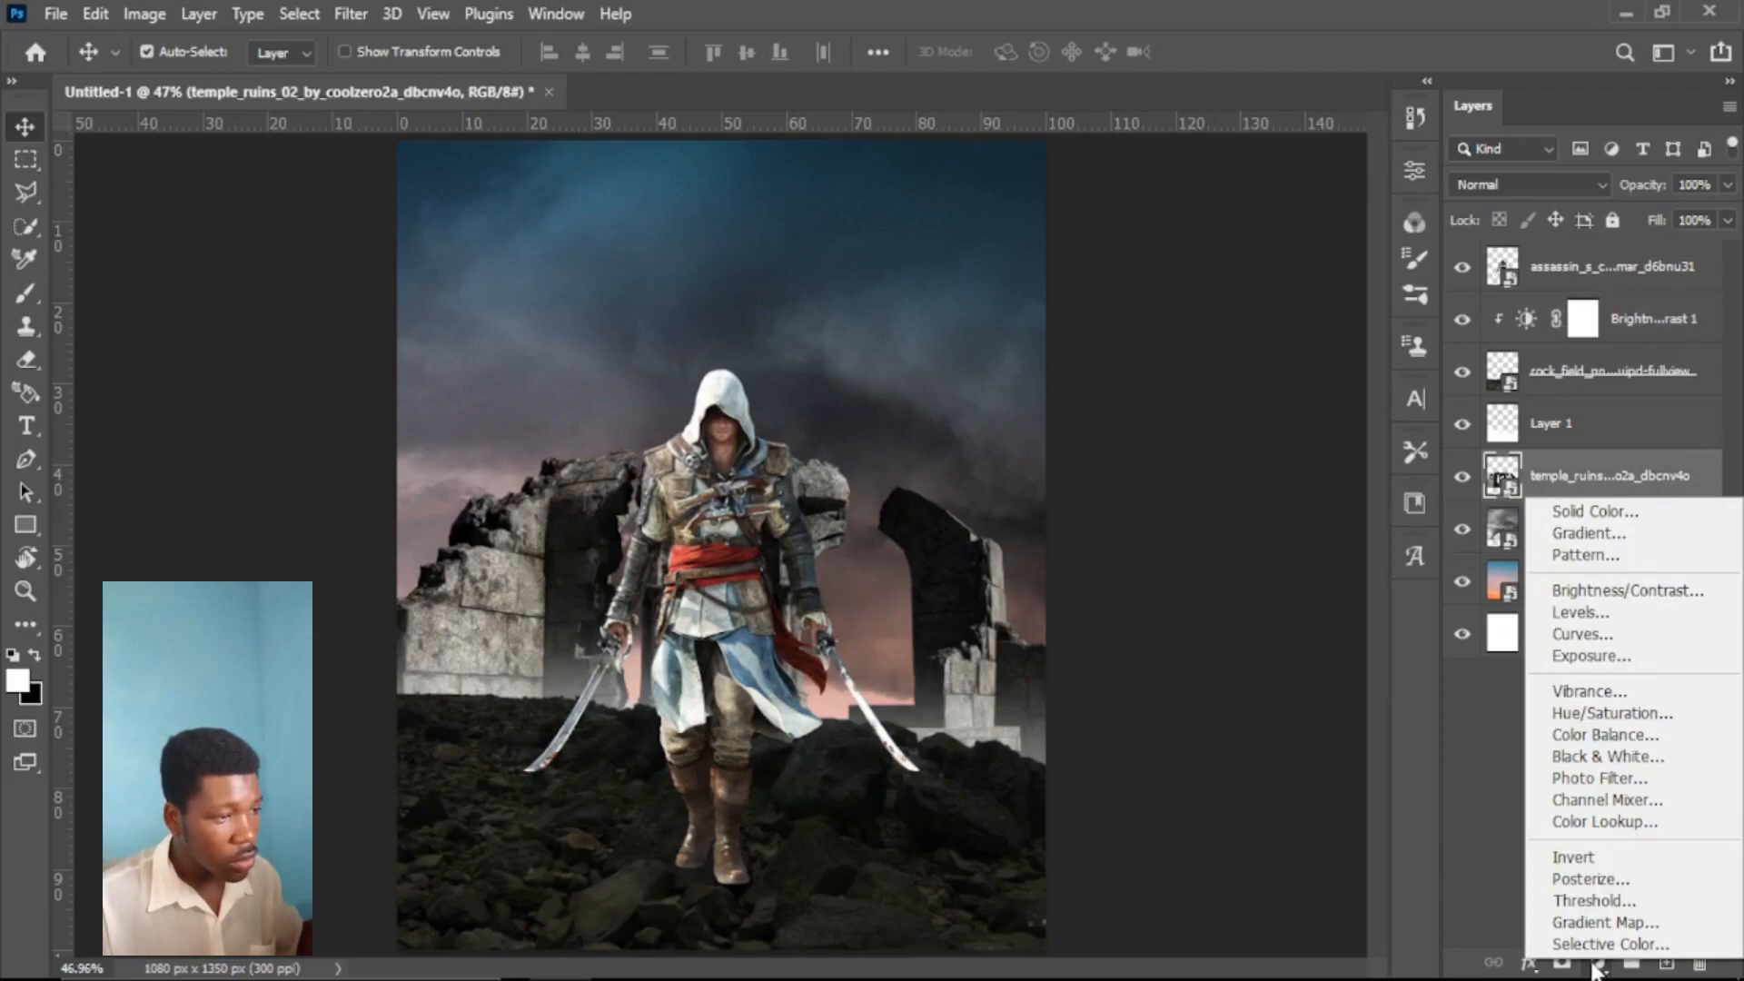
pyautogui.click(1622, 592)
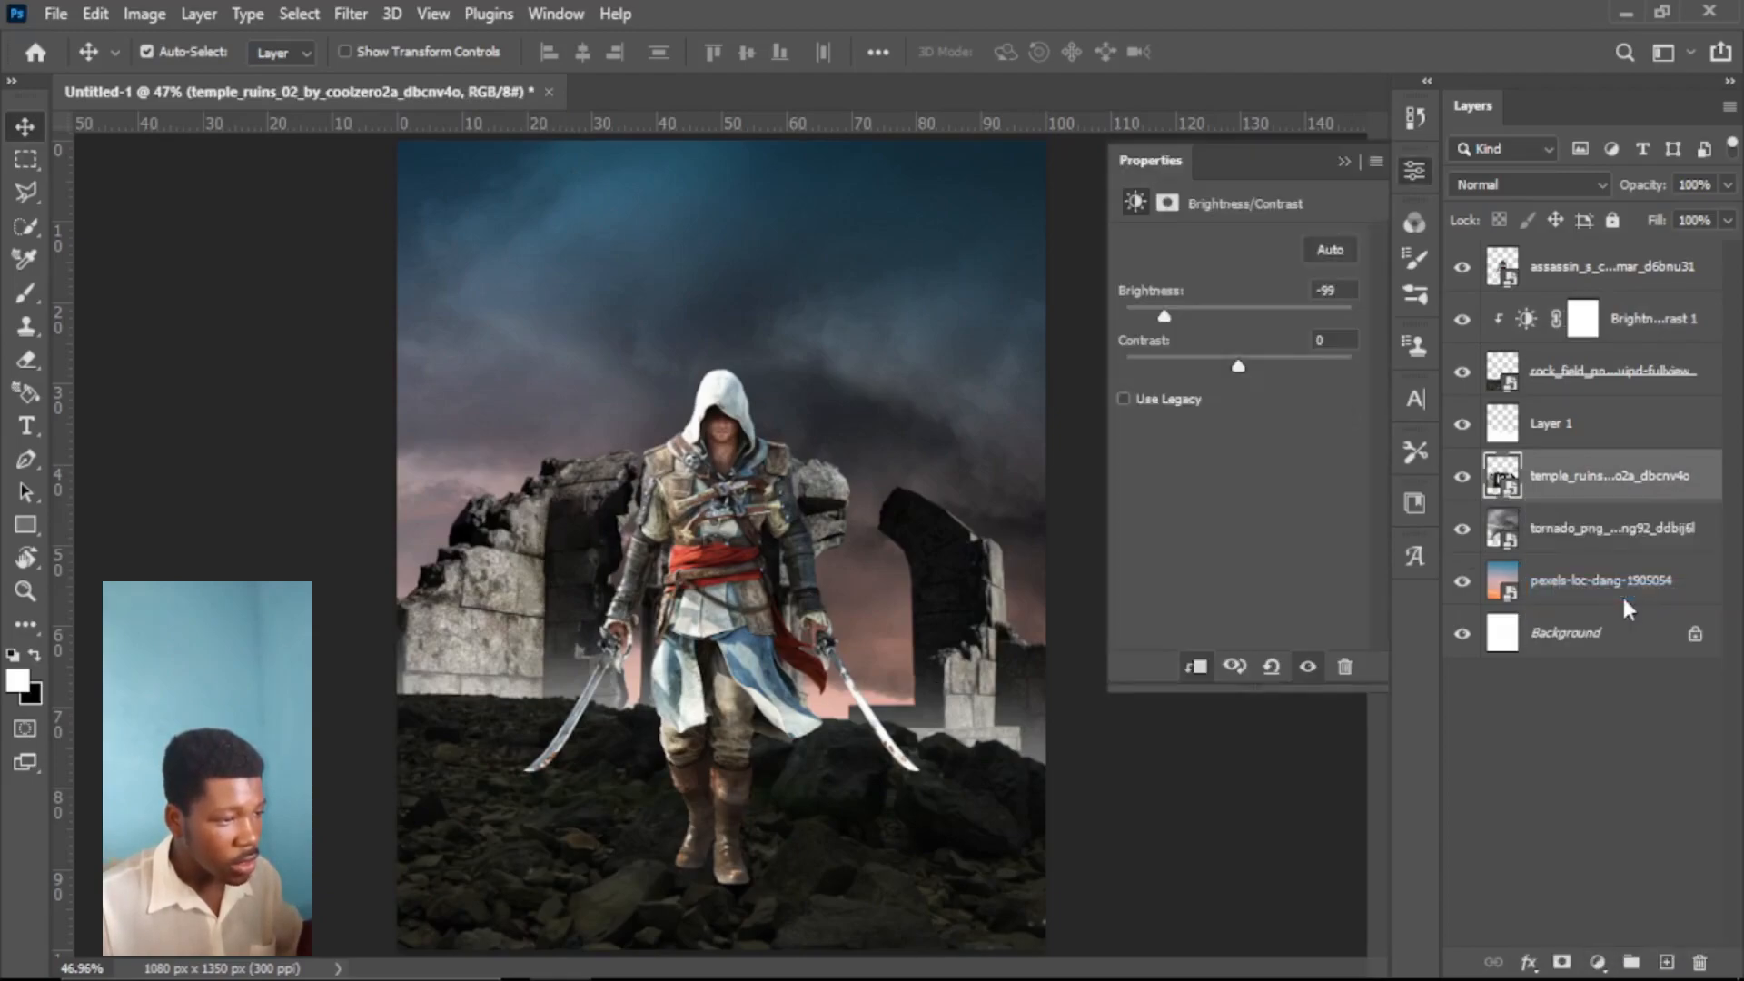
pyautogui.click(1197, 668)
pyautogui.moveTo(1225, 321); pyautogui.dragTo(1161, 340)
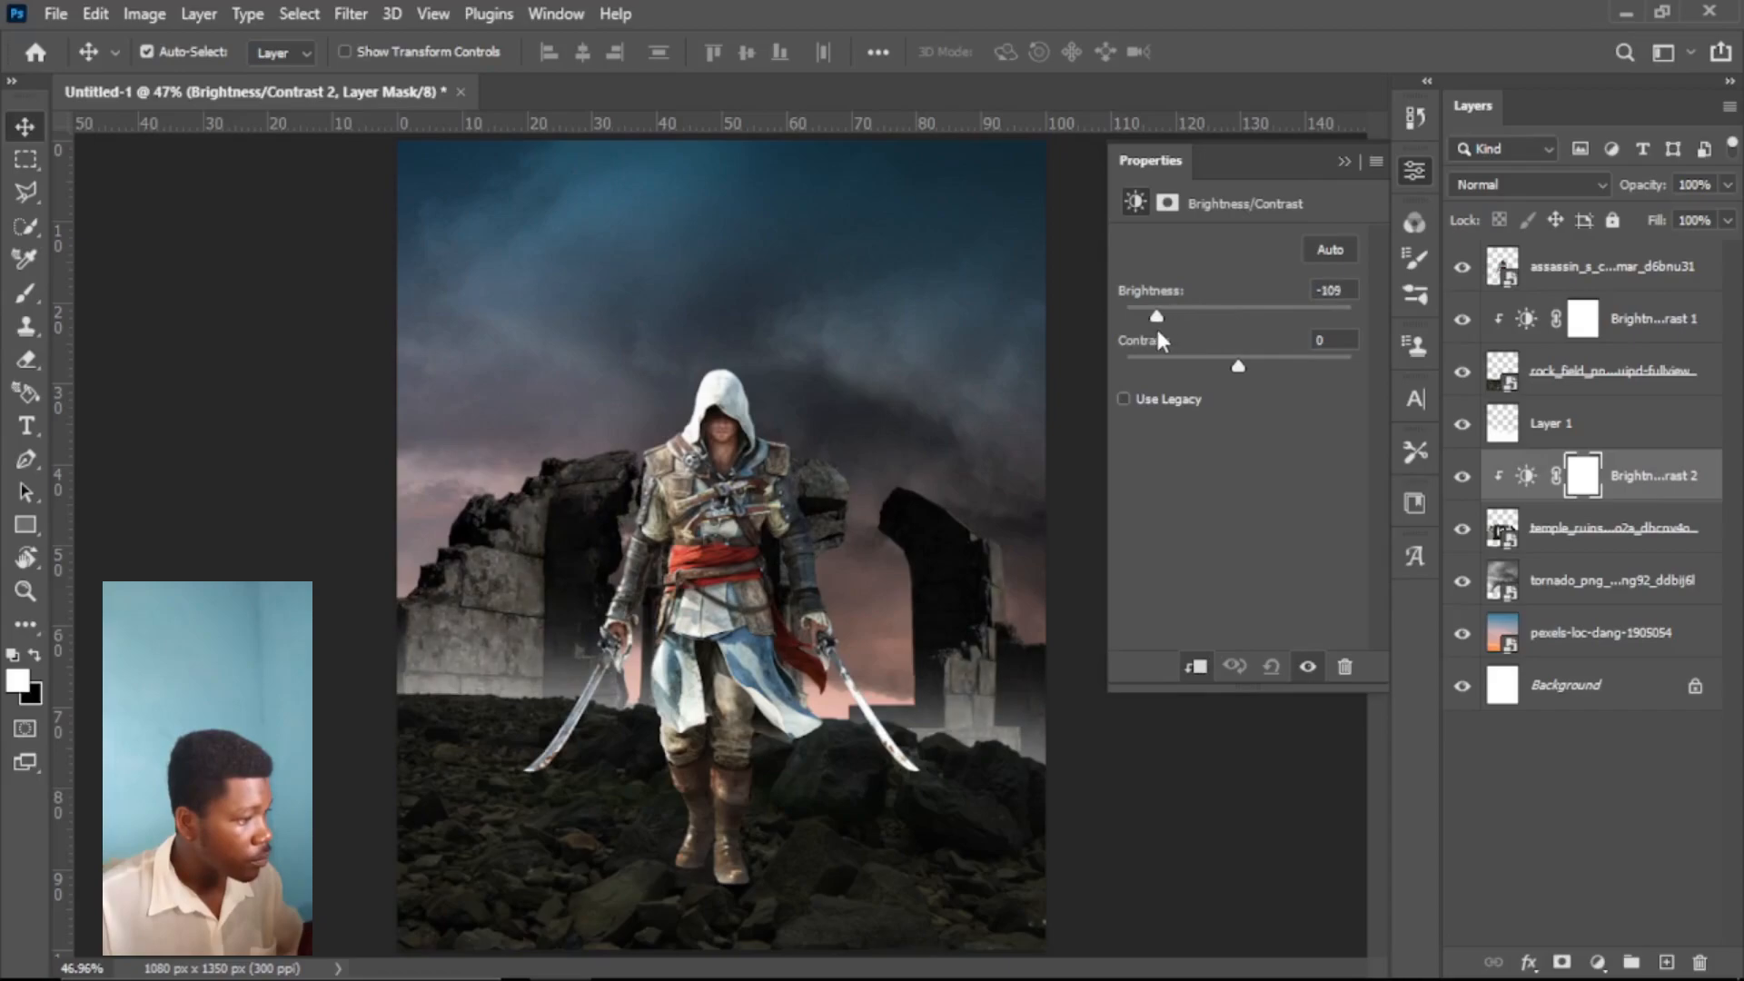
# Step: Reduce the opacity of the white fog layer to about 39%
pyautogui.click(1578, 436)
pyautogui.click(1728, 185)
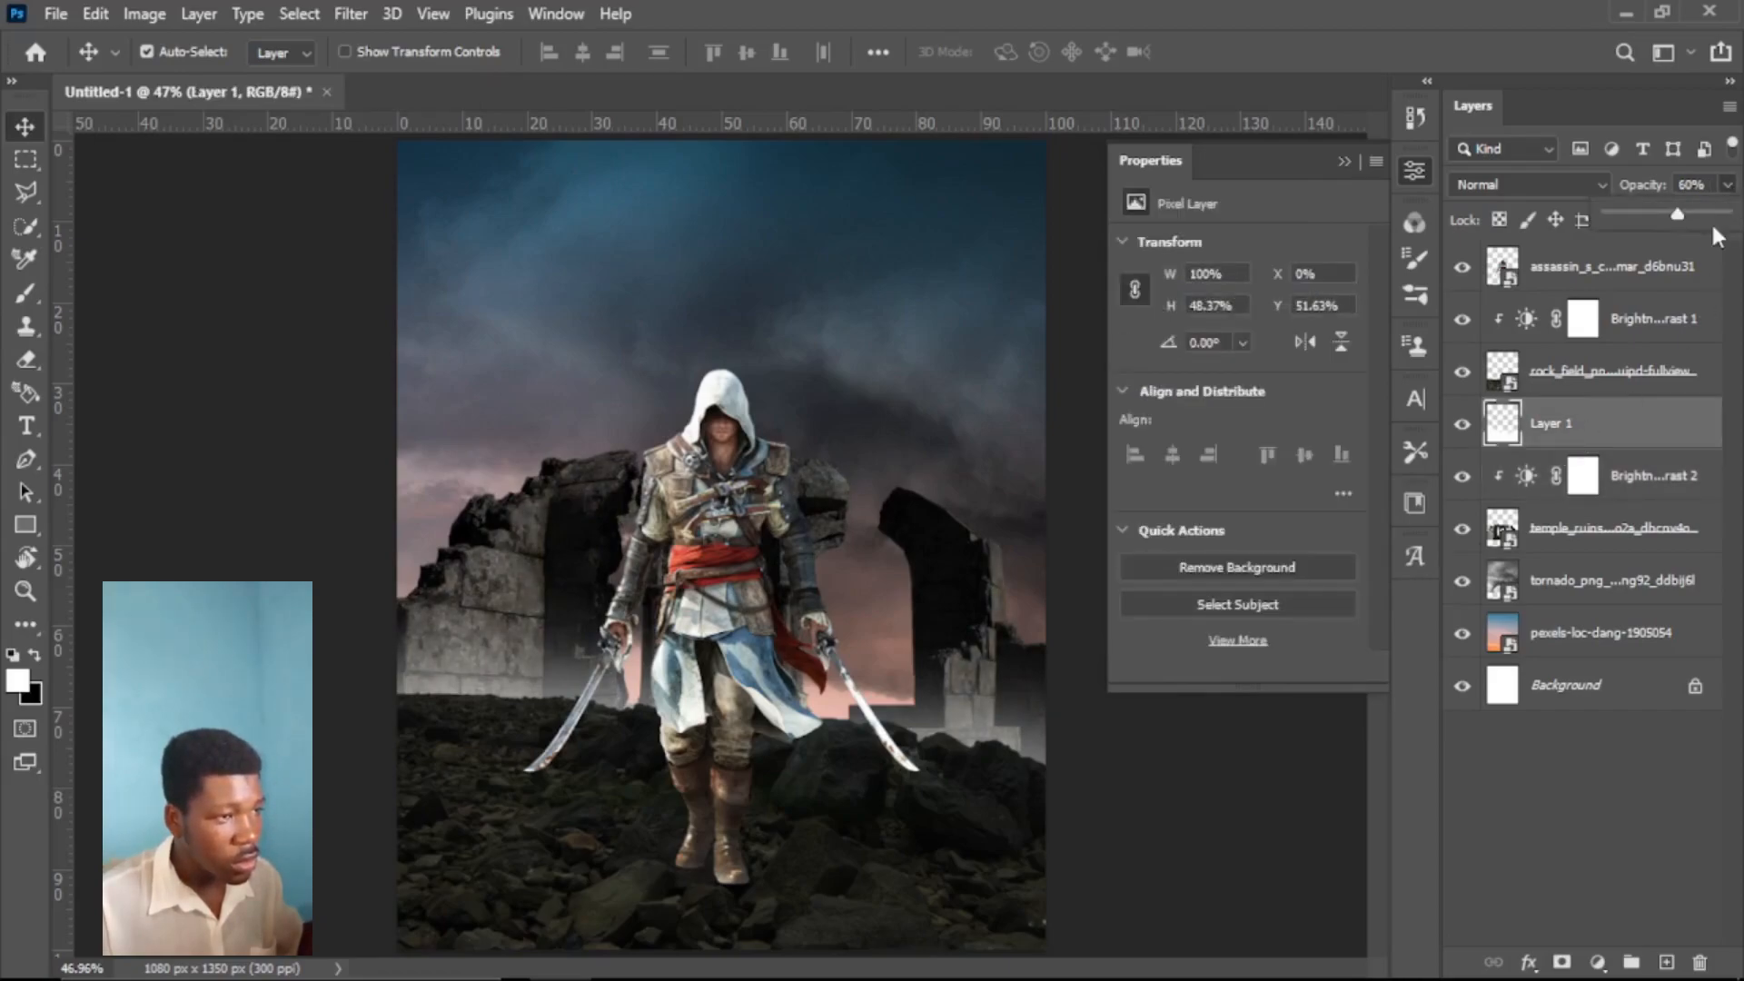
pyautogui.moveTo(1678, 218)
pyautogui.mouseDown()
pyautogui.moveTo(1630, 220)
pyautogui.moveTo(1643, 216)
pyautogui.mouseUp()
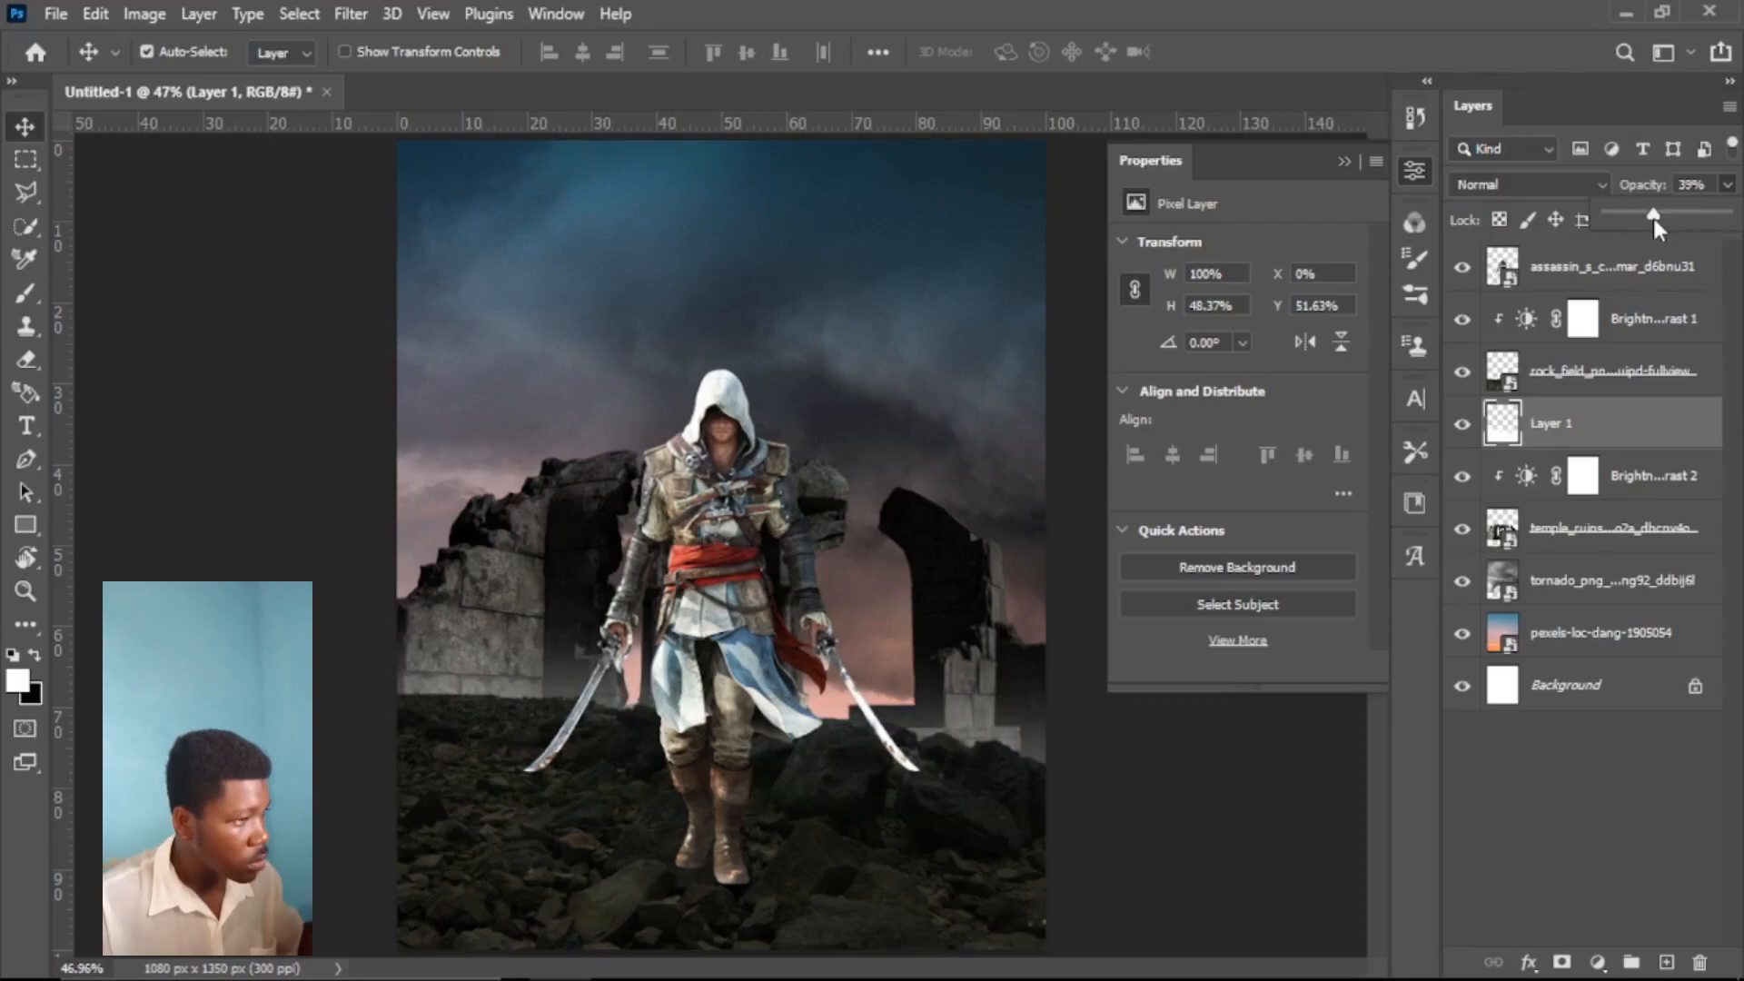
pyautogui.click(1562, 890)
pyautogui.click(1344, 162)
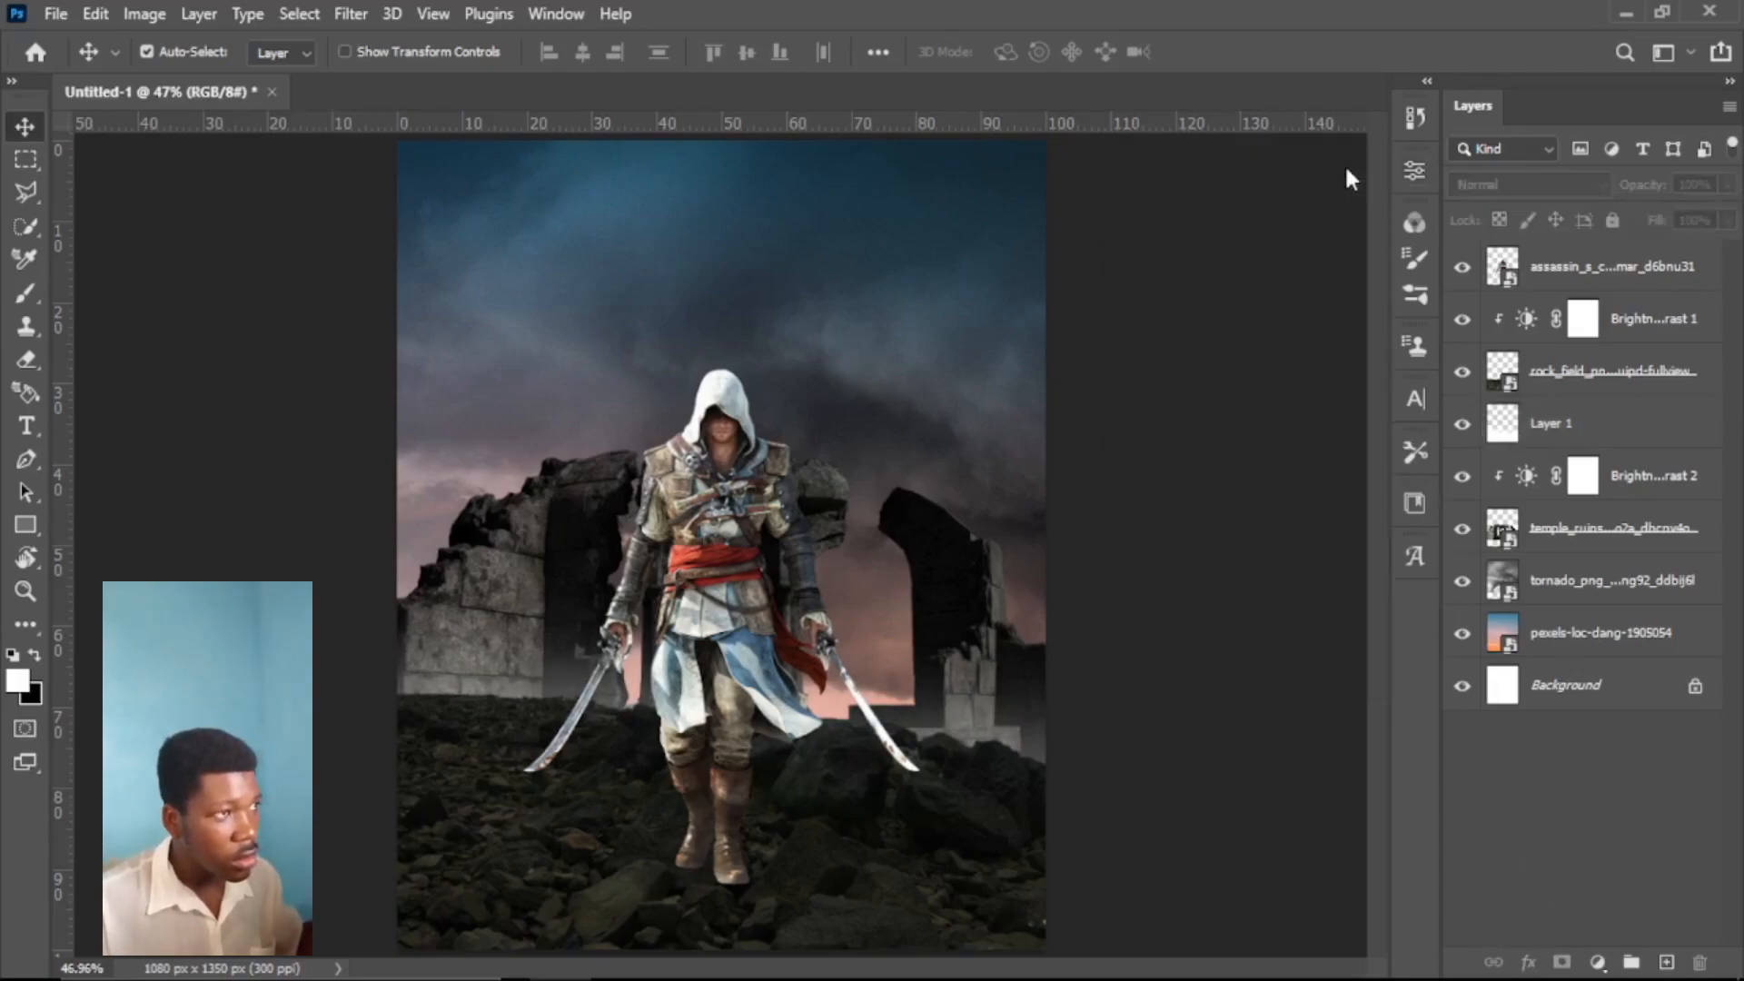
# Step: Combine the tornado and sunset sky layers into one smart object and check it by toggling its visibility
pyautogui.click(1572, 595)
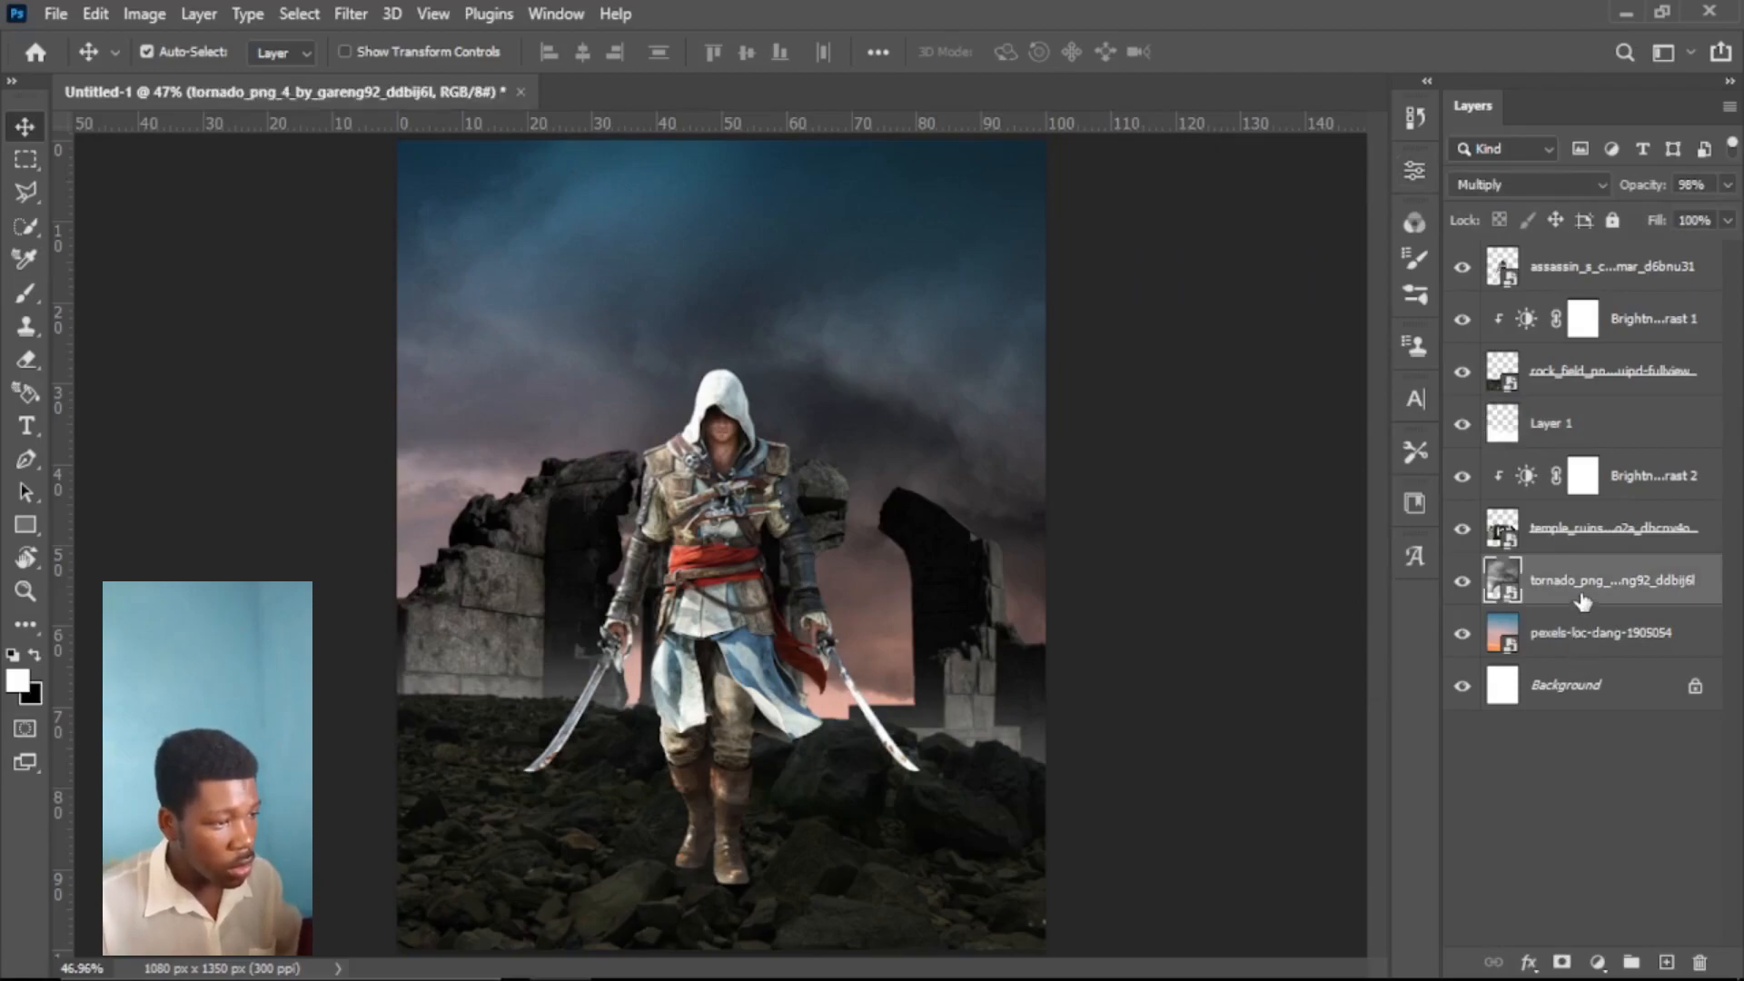
pyautogui.keyDown('shift'); pyautogui.click(1626, 632); pyautogui.keyUp('shift')
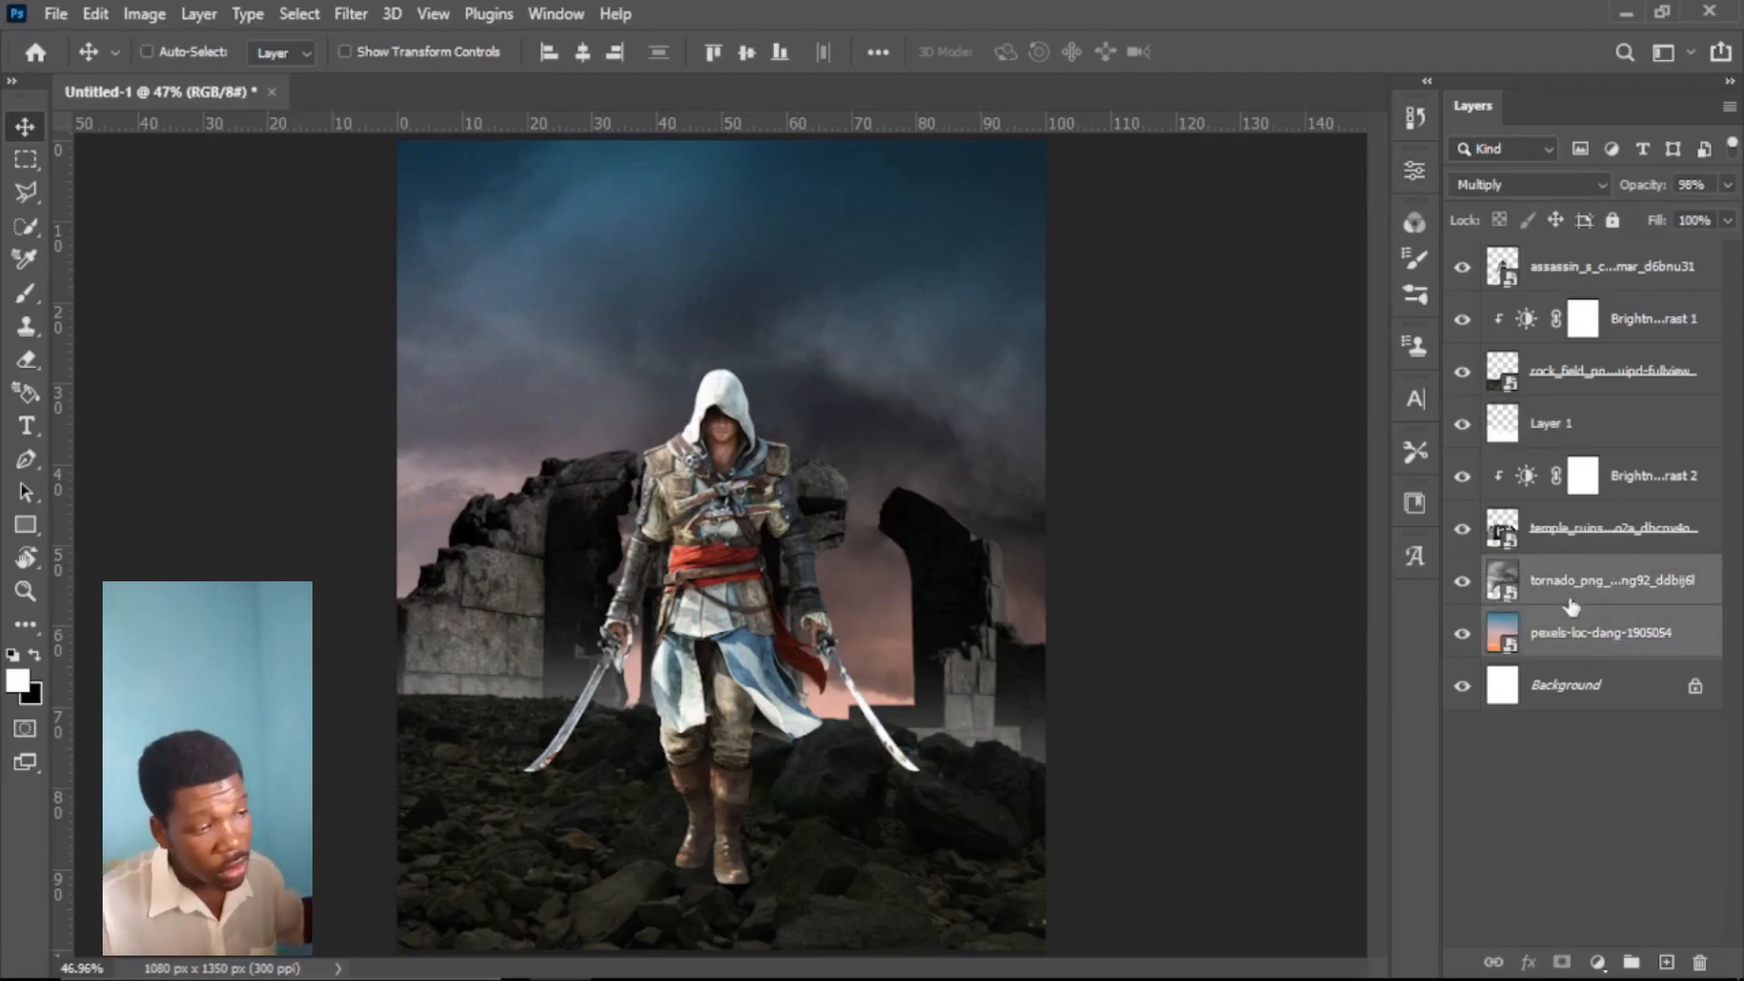
pyautogui.rightClick(1626, 629)
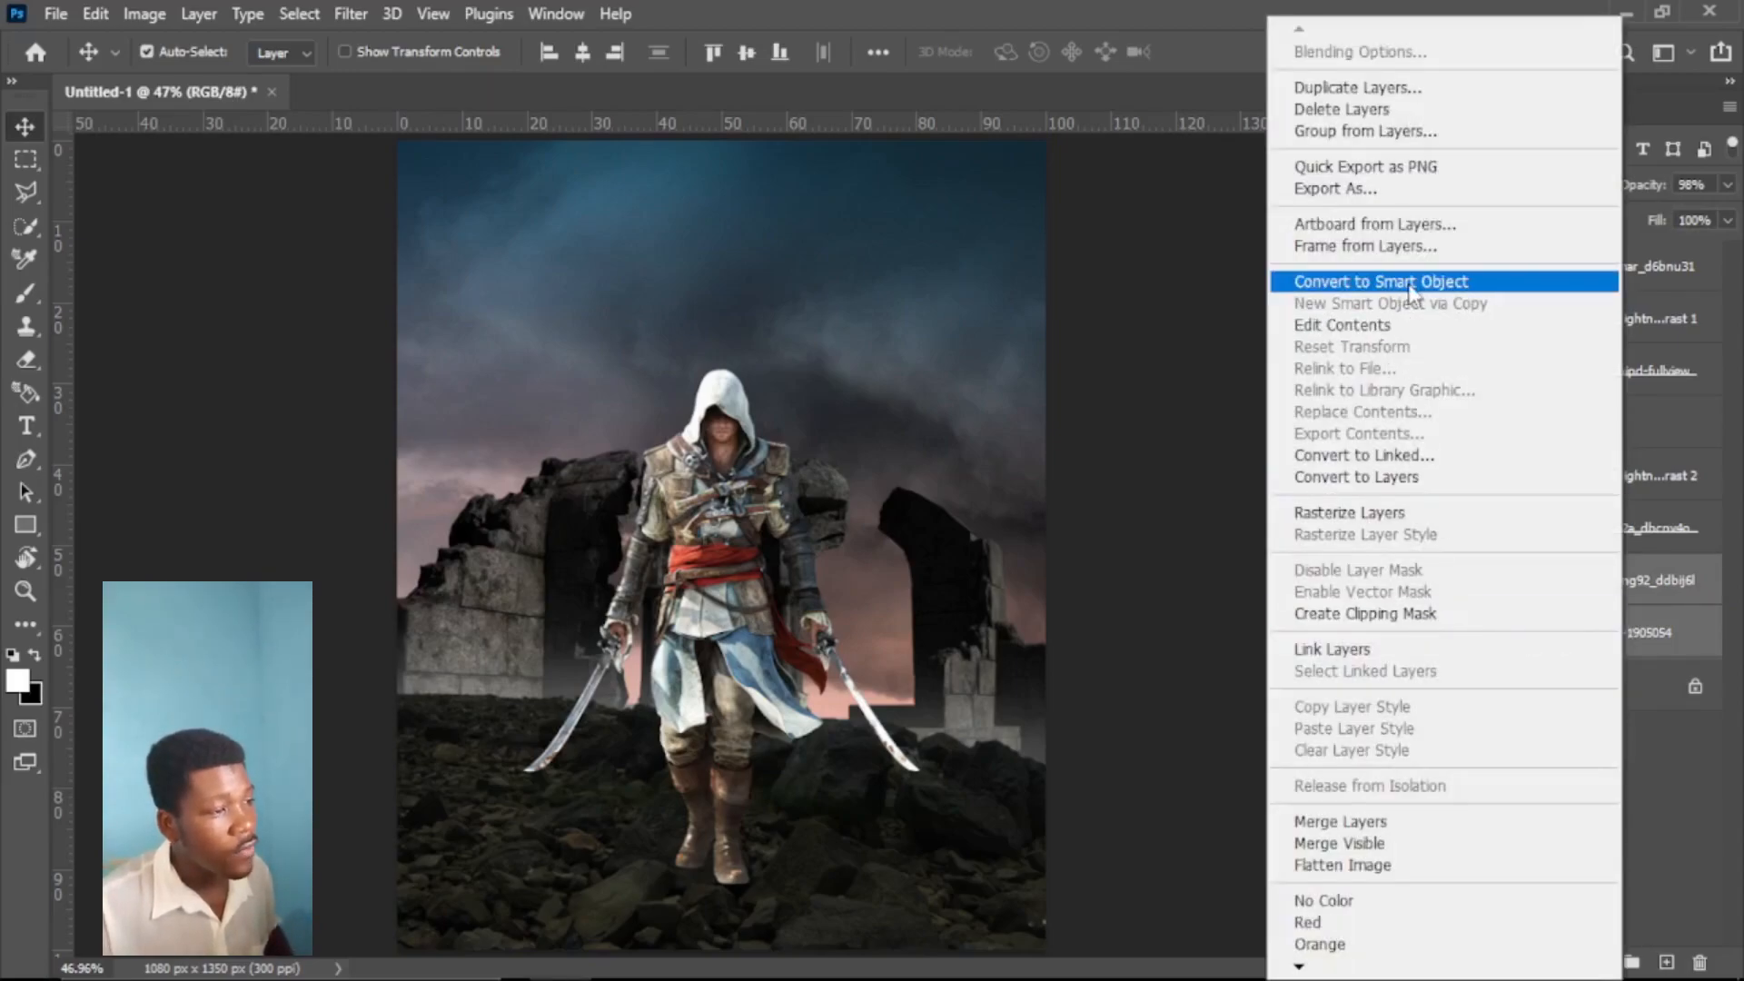
pyautogui.click(1380, 284)
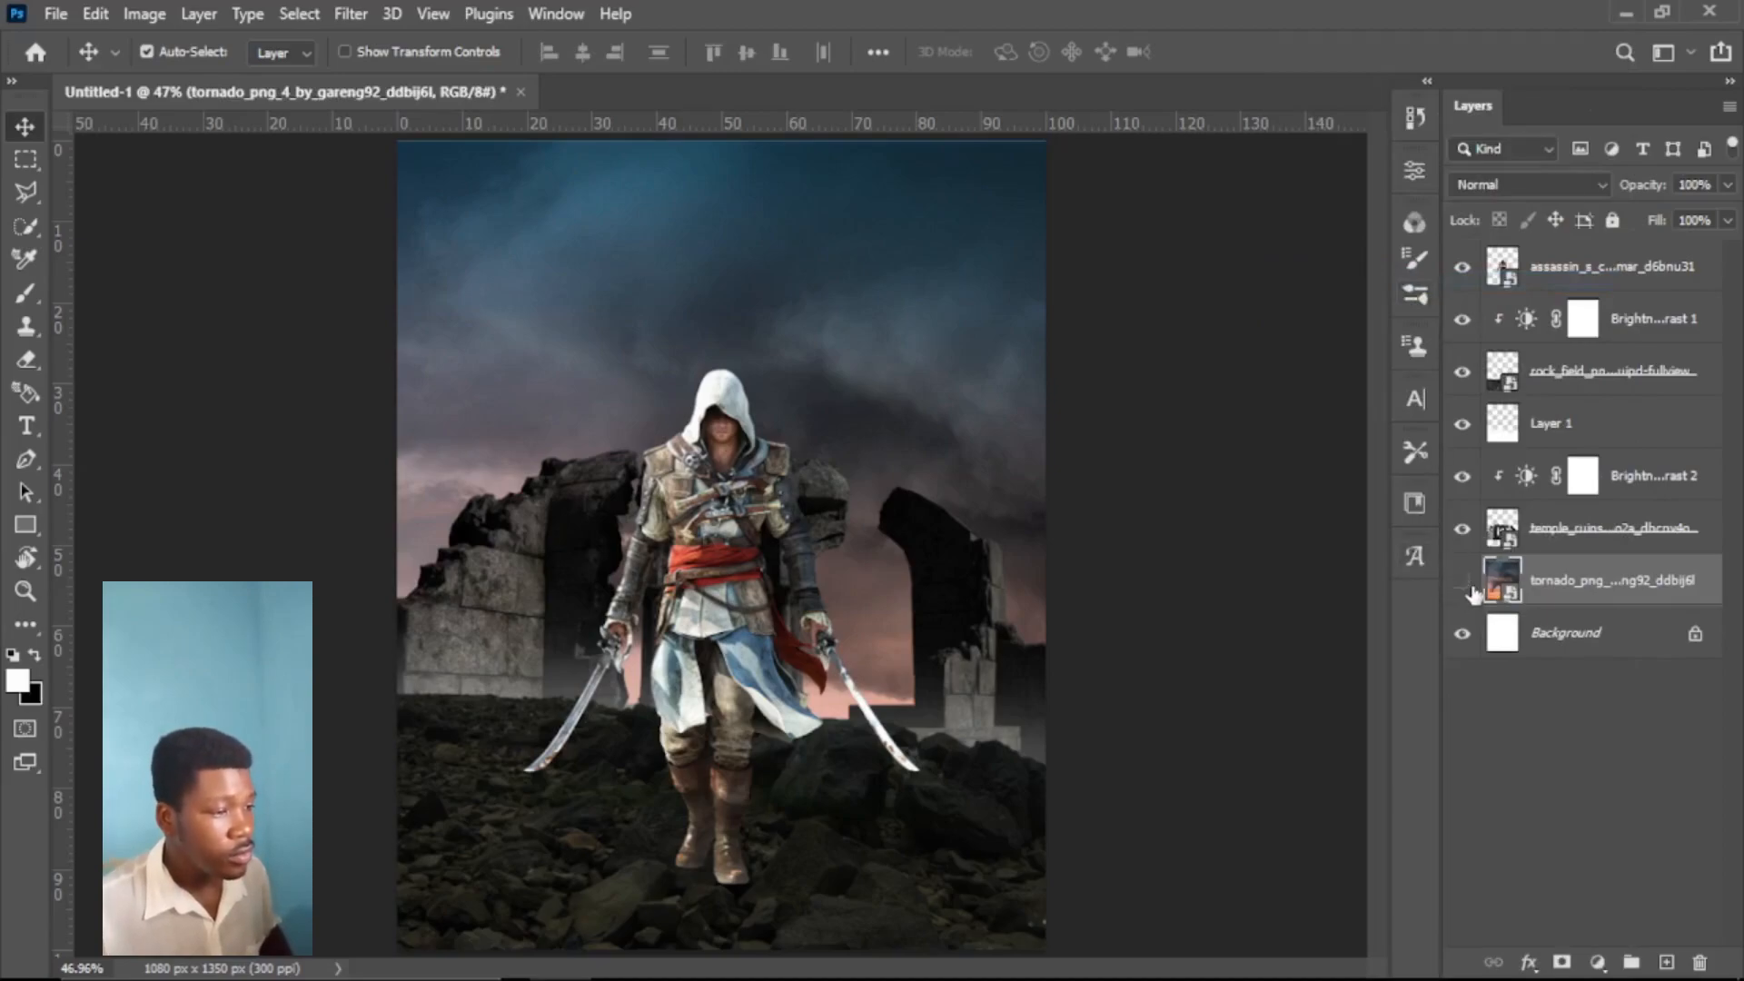
pyautogui.click(1463, 581)
pyautogui.click(1463, 581)
pyautogui.click(1464, 584)
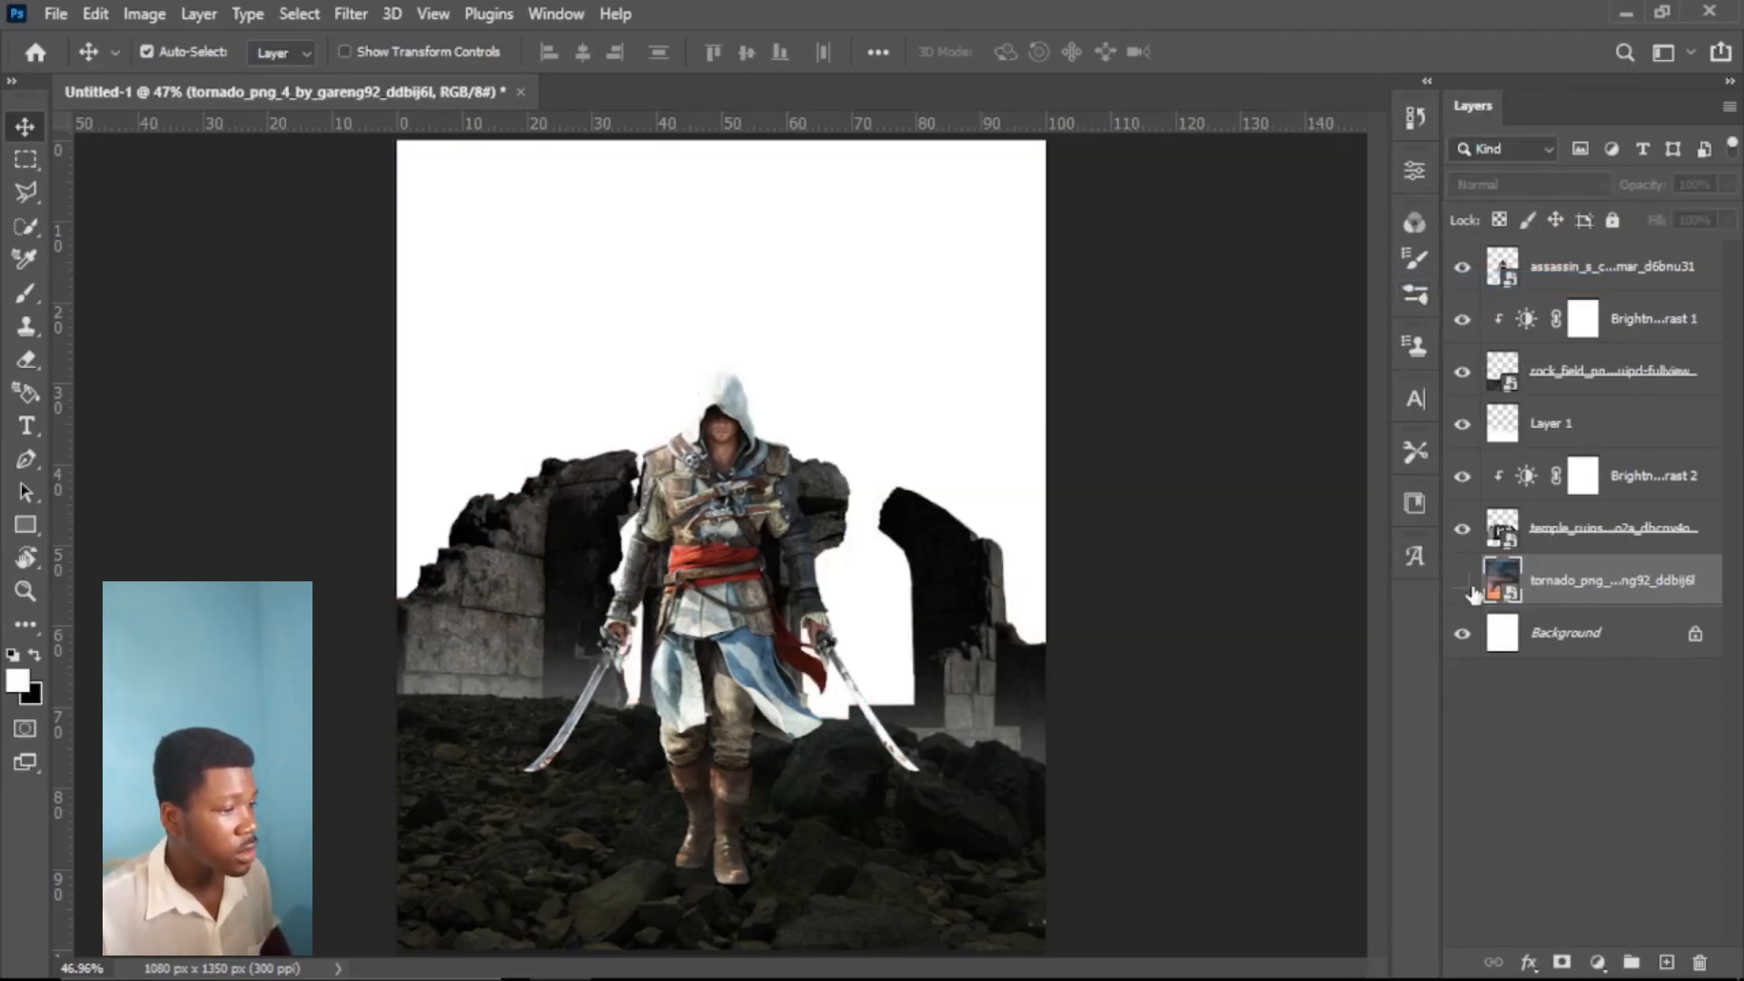
pyautogui.click(1464, 584)
# Step: Darken the combined sky with a clipped Brightness/Contrast adjustment, setting the brightness to about -39
pyautogui.click(1597, 963)
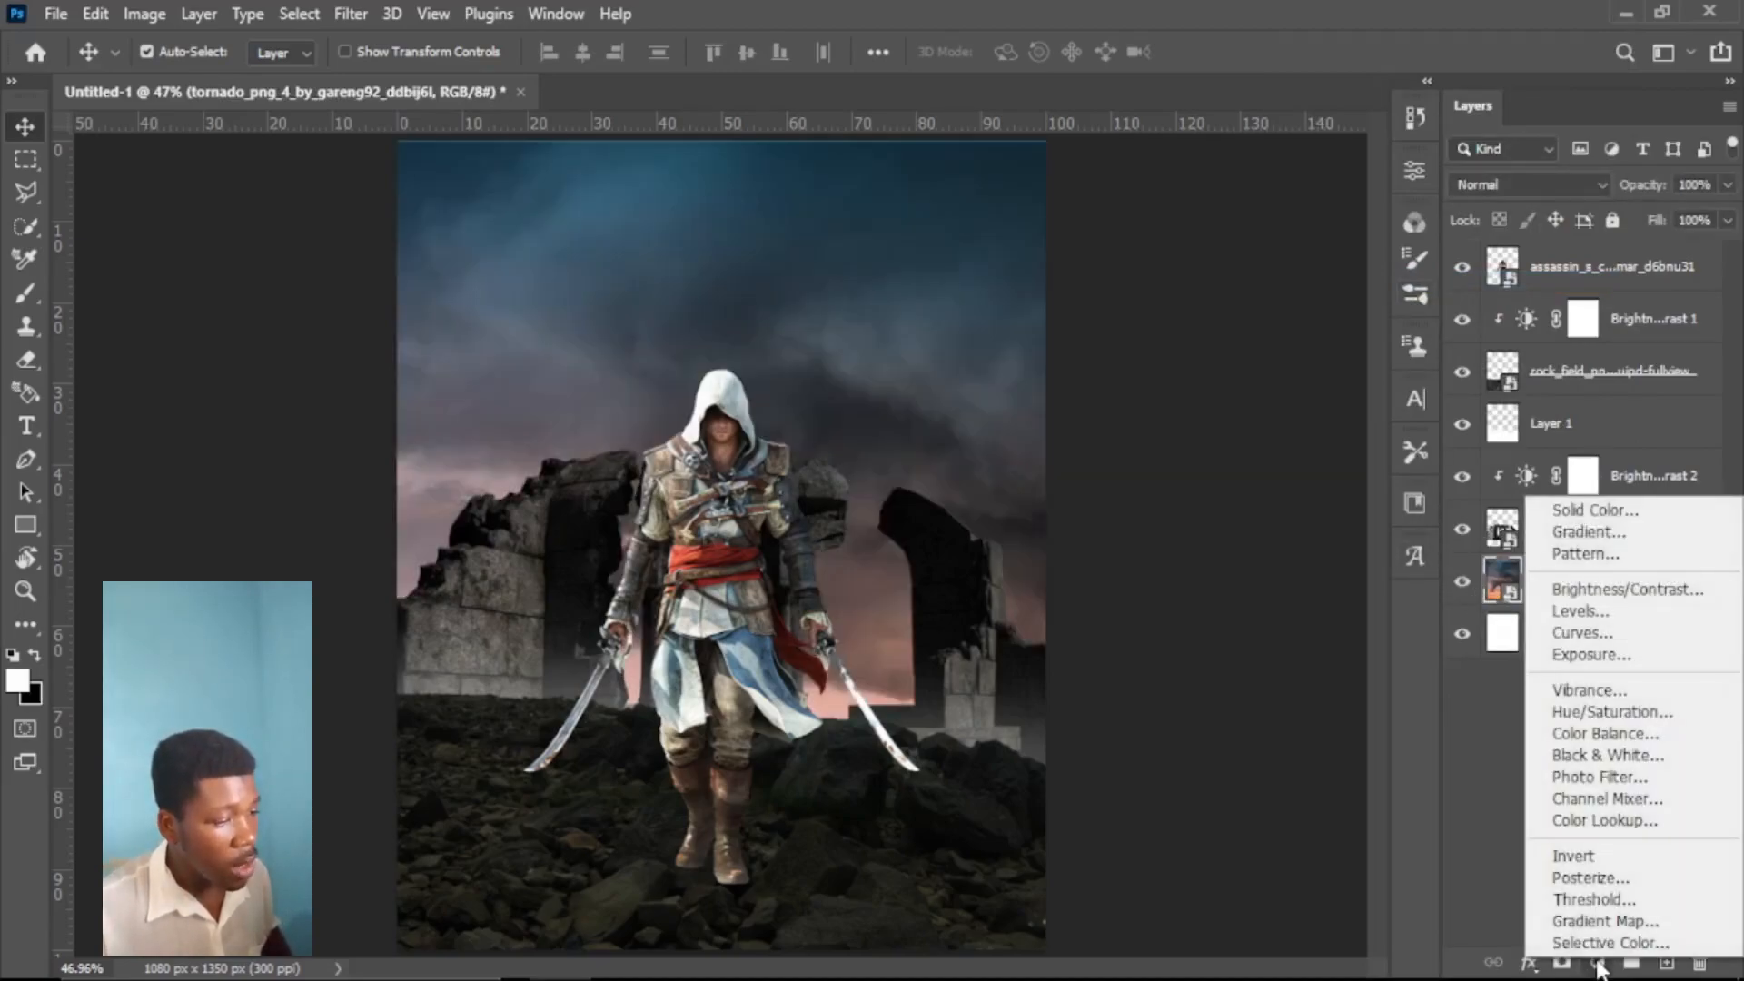
pyautogui.click(1603, 586)
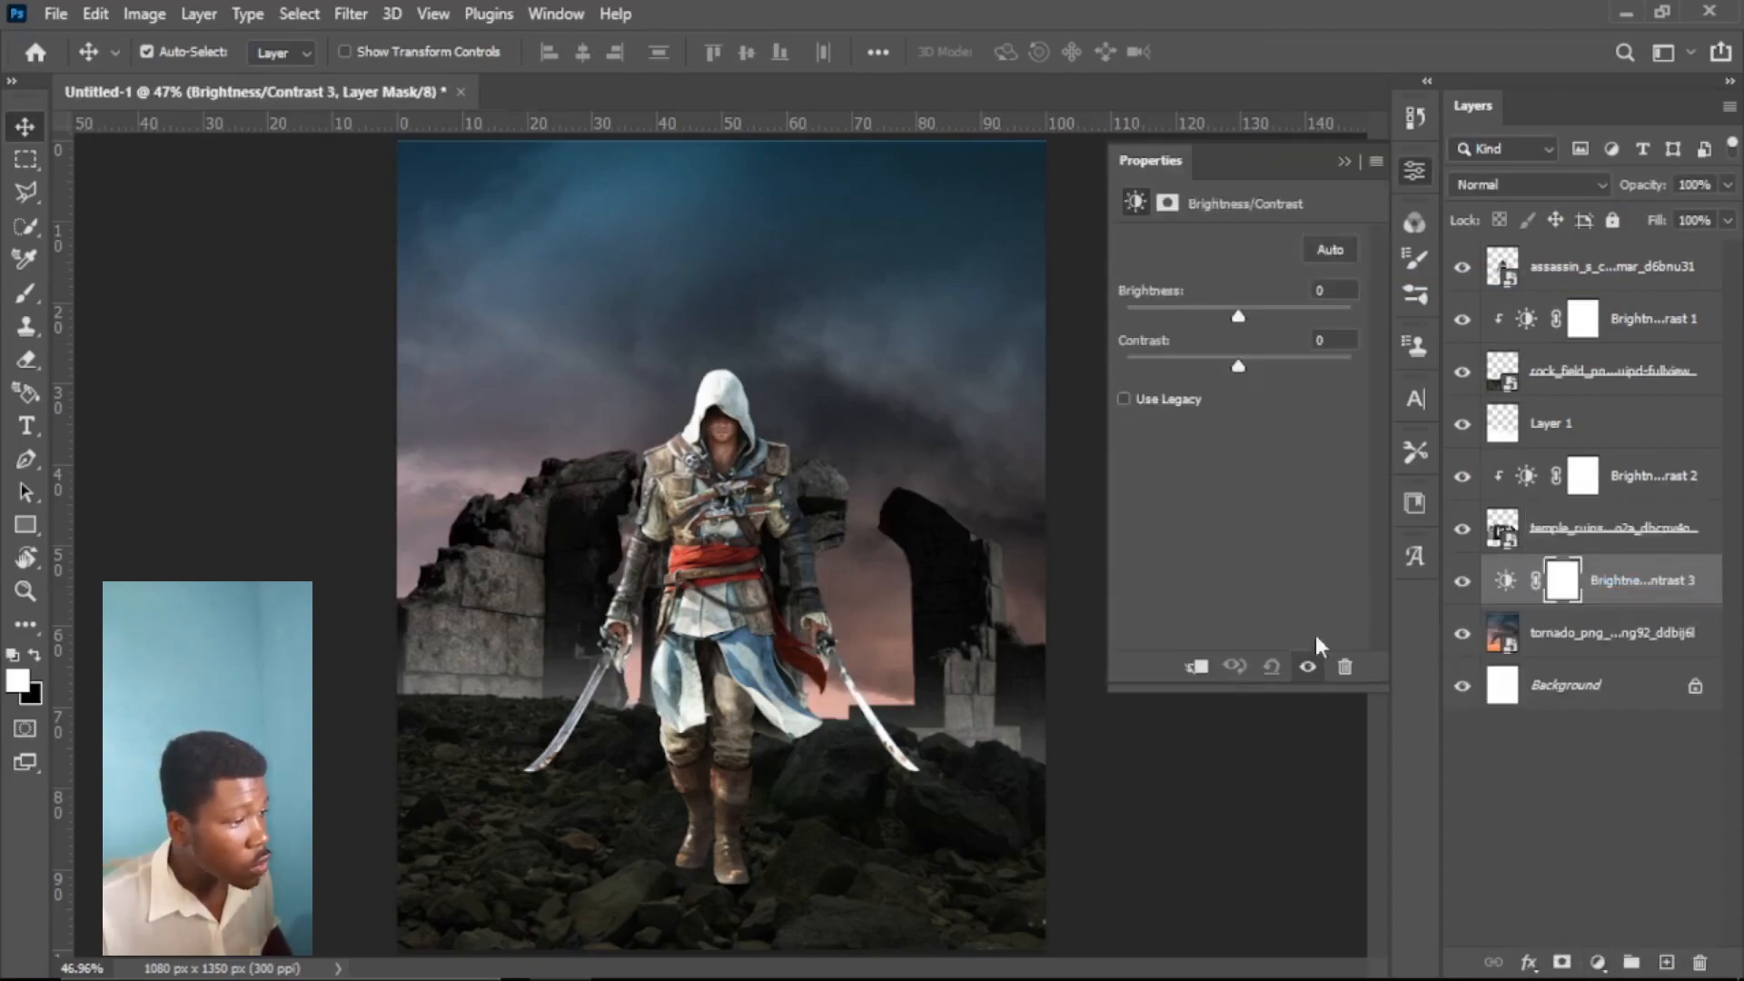
pyautogui.click(1195, 668)
pyautogui.moveTo(1240, 314)
pyautogui.mouseDown()
pyautogui.moveTo(1185, 319)
pyautogui.moveTo(1209, 326)
pyautogui.mouseUp()
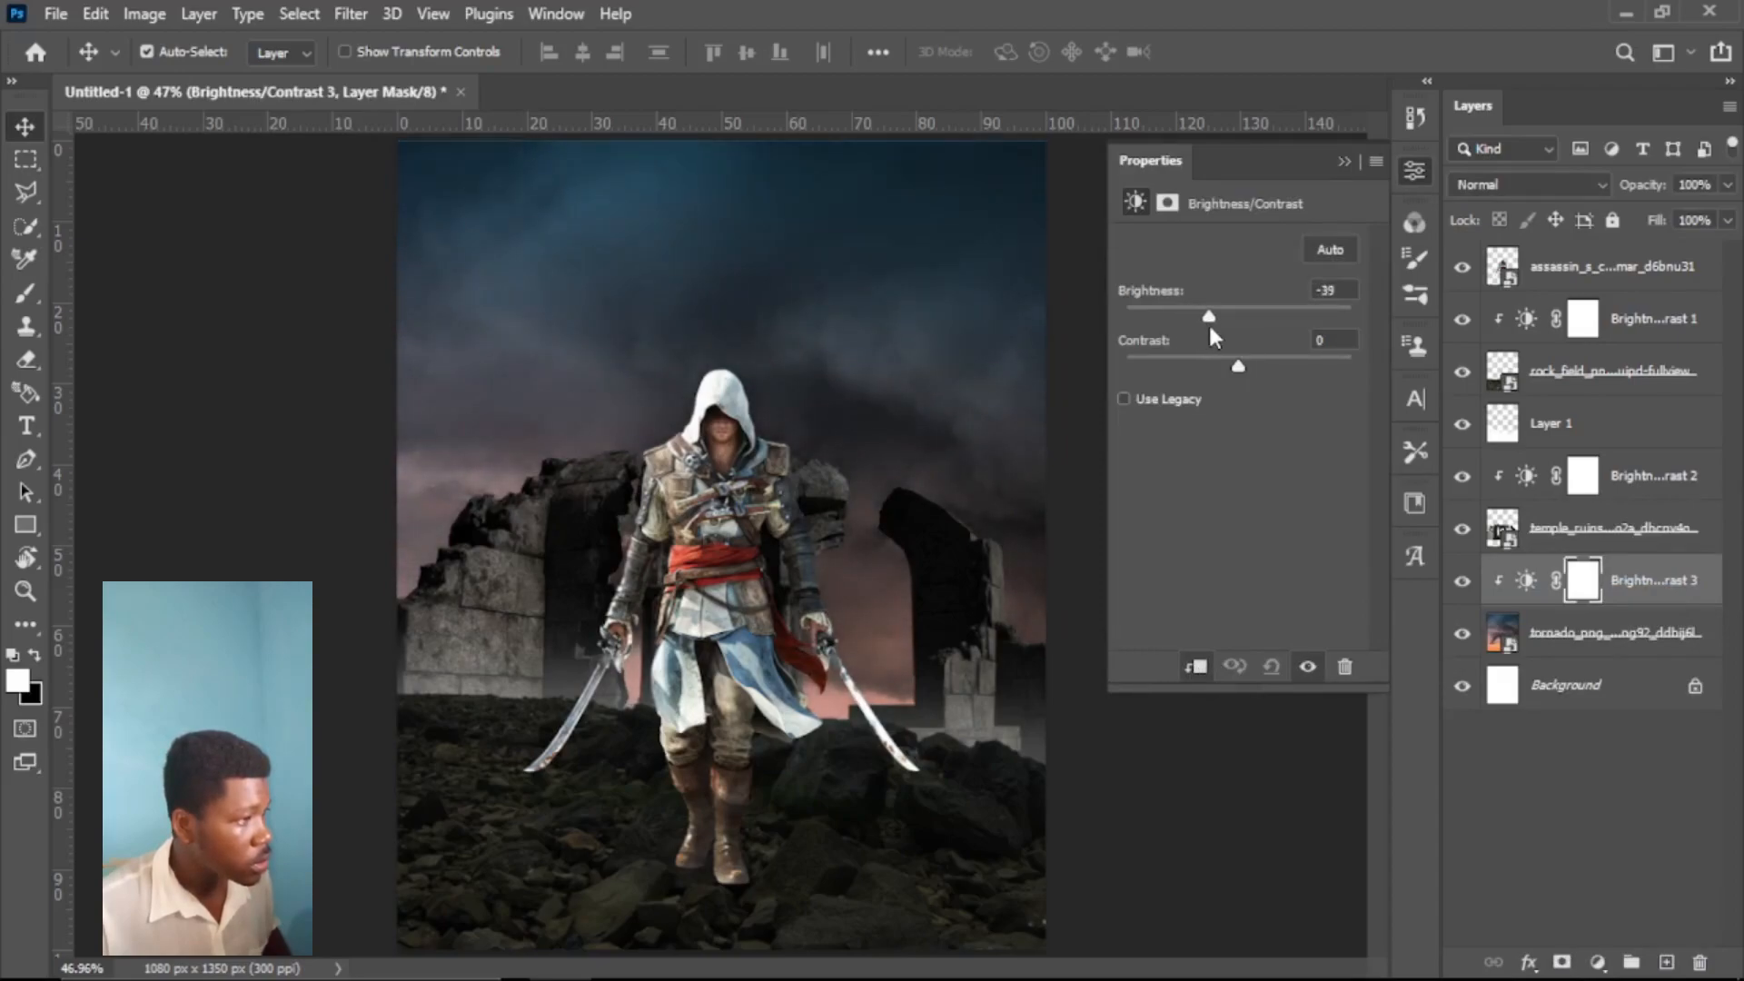
pyautogui.click(1344, 162)
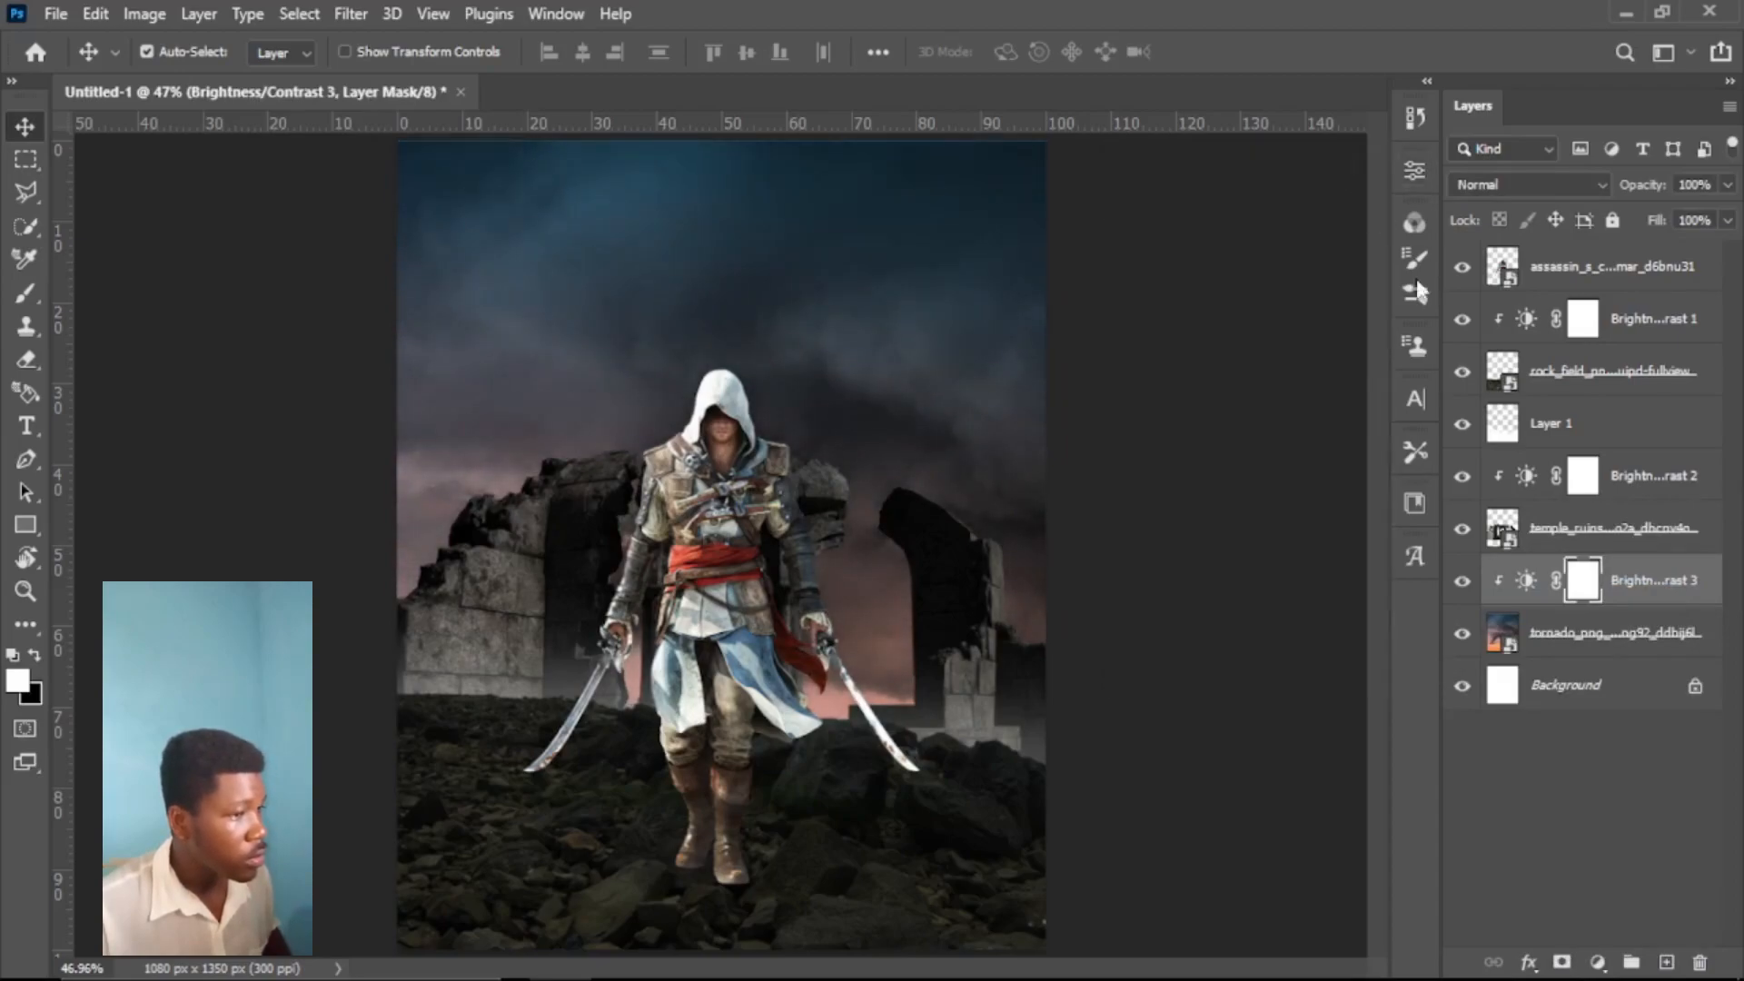
# Step: Enlarge the combined sky smart object to about 105.25% and shift it slightly down behind the ruins
pyautogui.click(1556, 654)
pyautogui.hotkey('ctrl', 't')
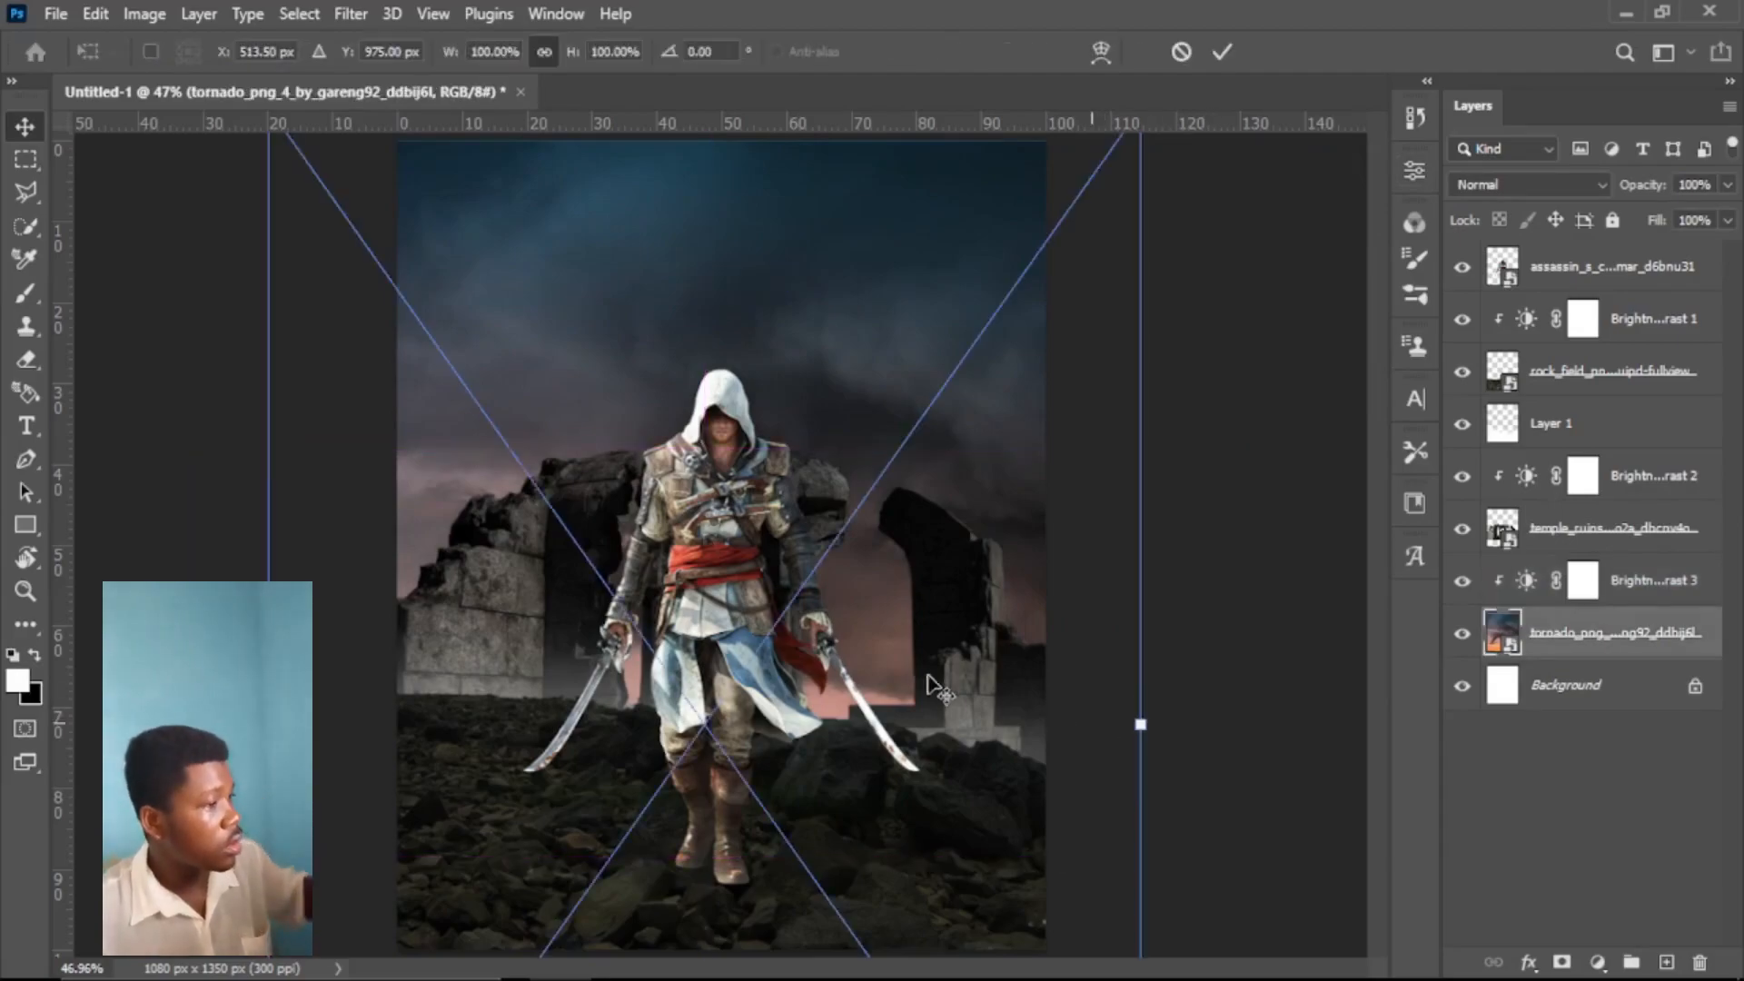
pyautogui.scroll(-2, 722, 535)
pyautogui.moveTo(710, 178); pyautogui.dragTo(708, 166)
pyautogui.moveTo(882, 336); pyautogui.dragTo(876, 342)
pyautogui.moveTo(1073, 173); pyautogui.dragTo(1117, 128)
pyautogui.moveTo(1008, 241); pyautogui.dragTo(1007, 289)
pyautogui.click(1222, 52)
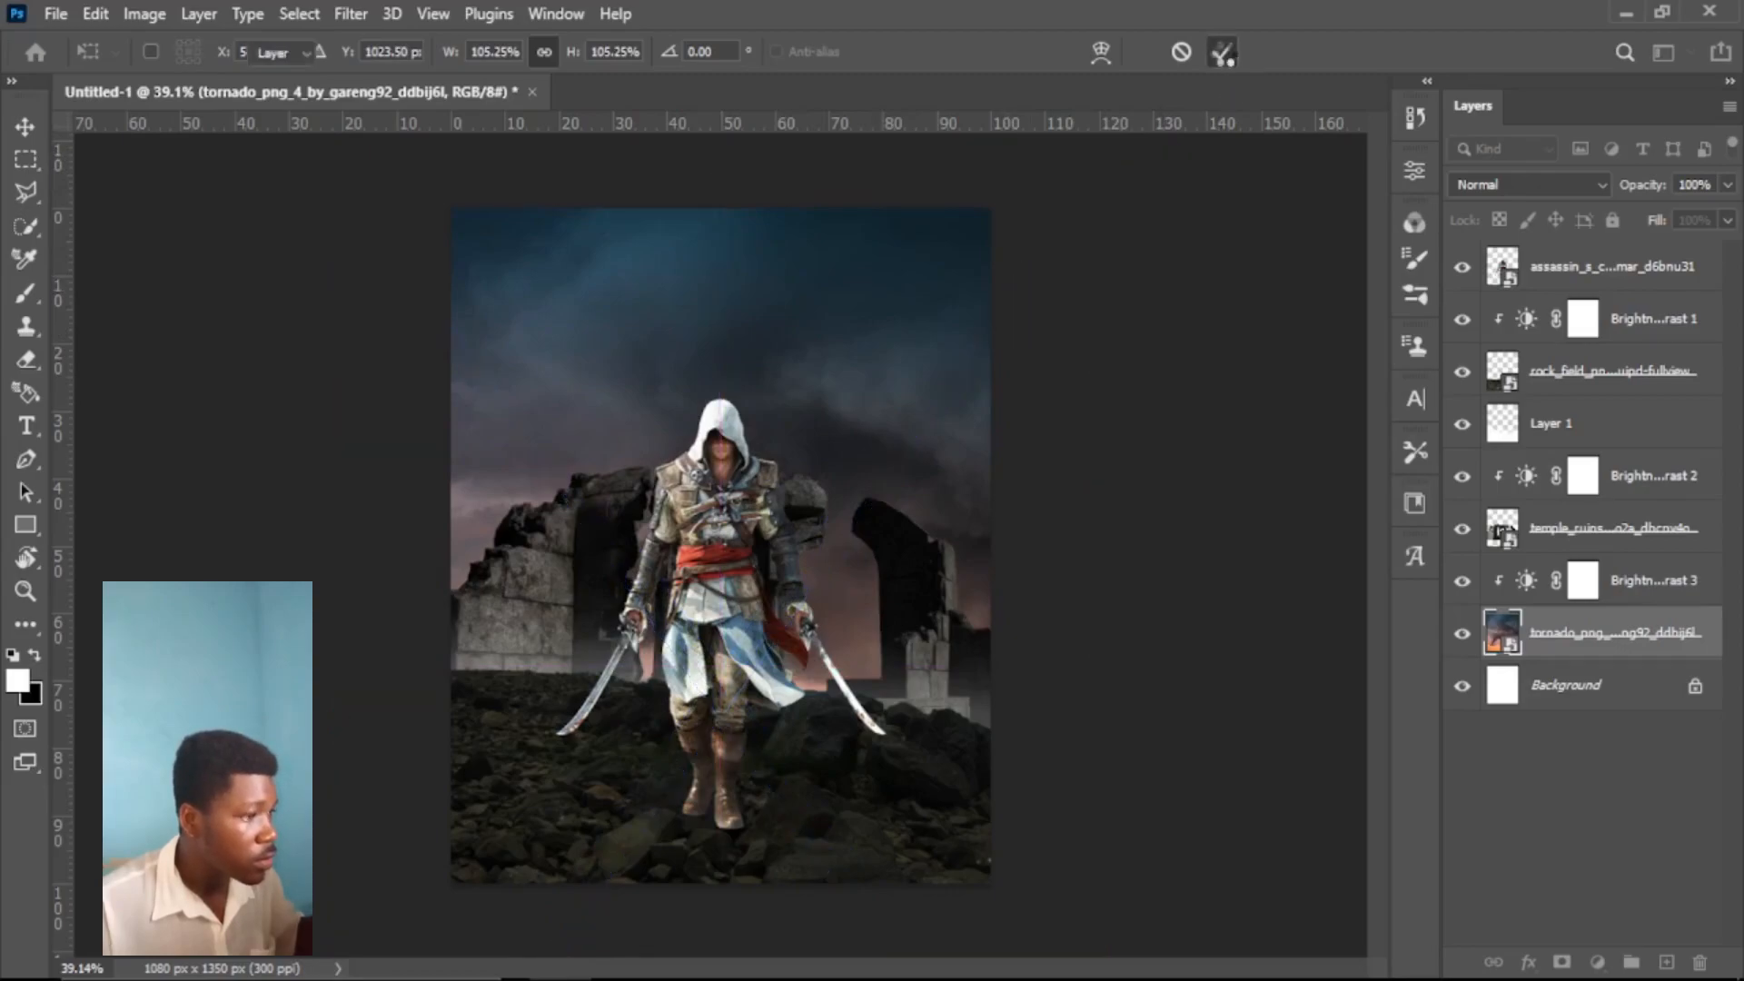
pyautogui.scroll(1, 774, 635)
pyautogui.scroll(1, 658, 768)
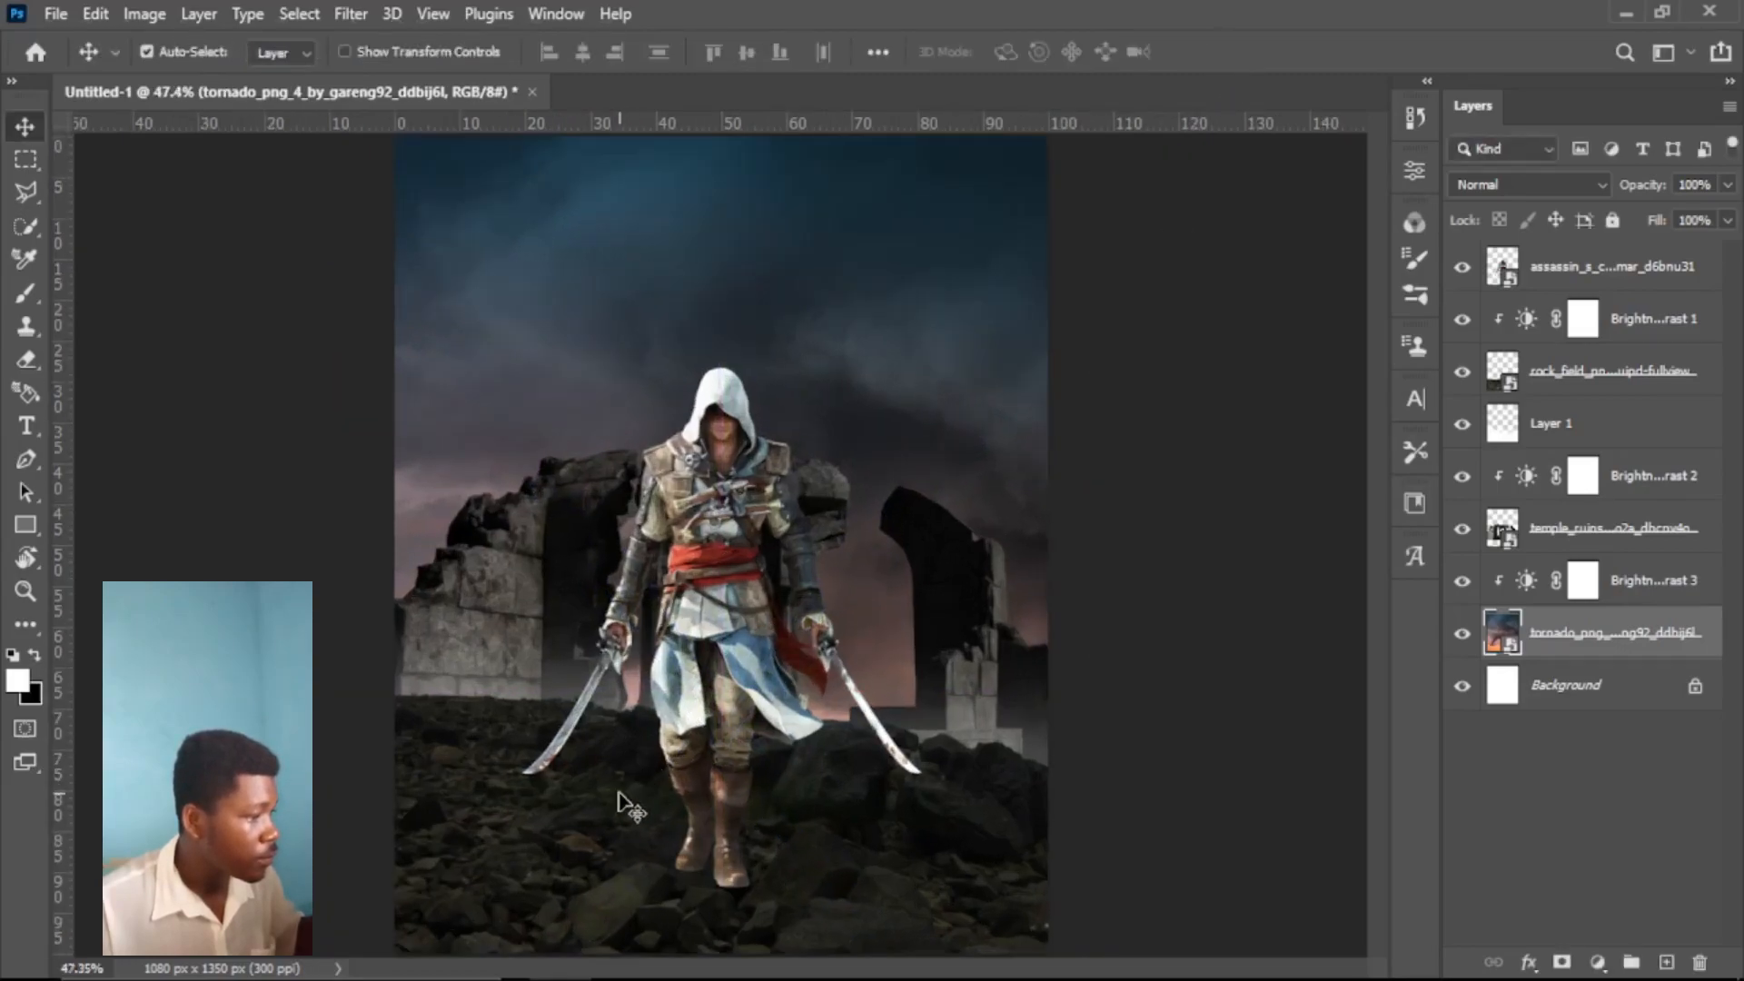
pyautogui.scroll(-3, 646, 779)
pyautogui.scroll(4, 816, 678)
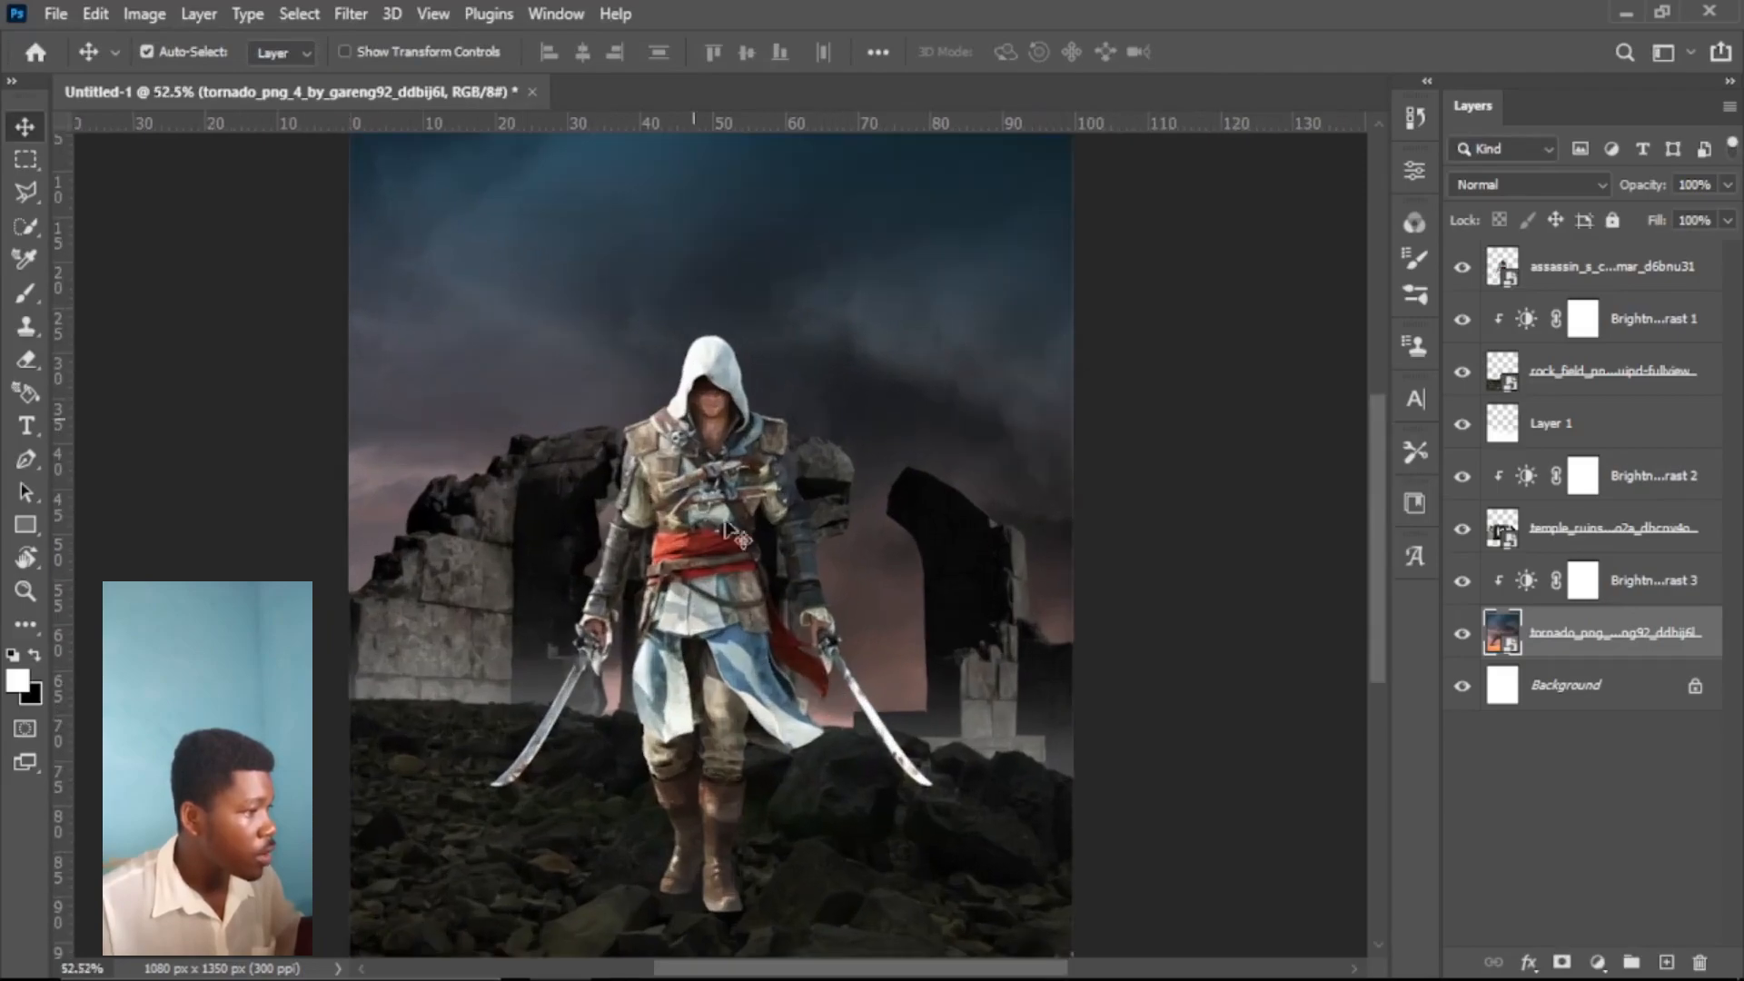
pyautogui.scroll(-3, 533, 693)
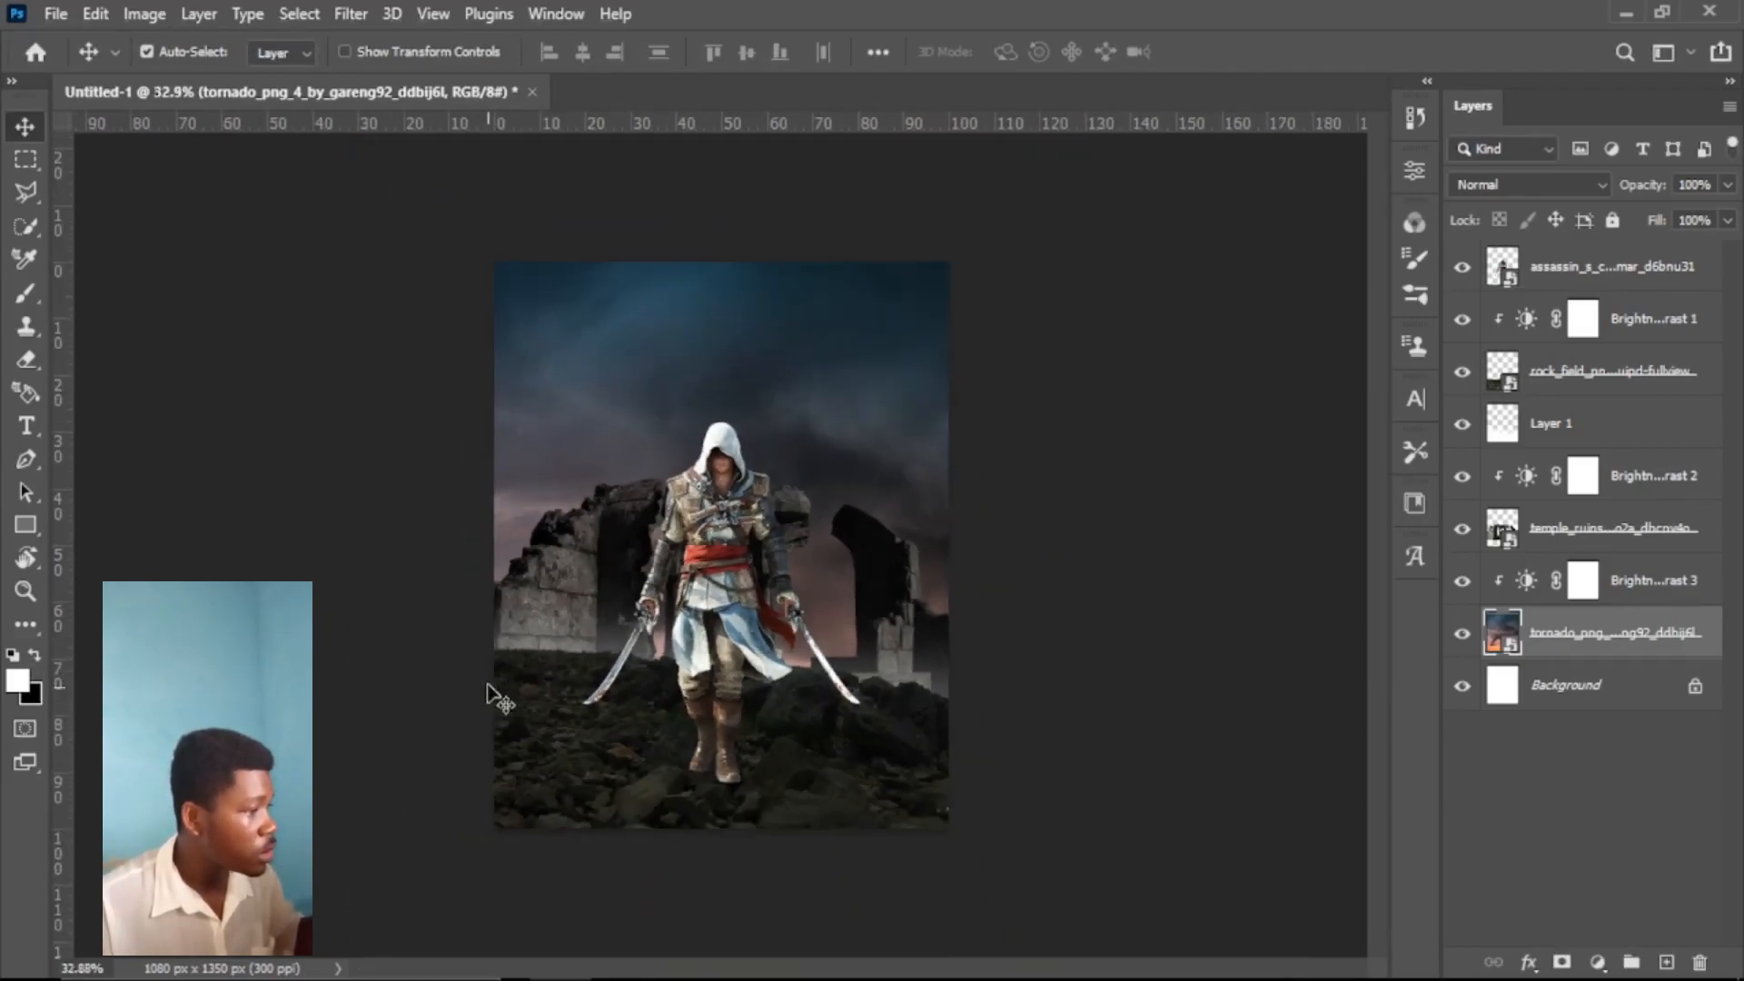
pyautogui.scroll(2, 491, 700)
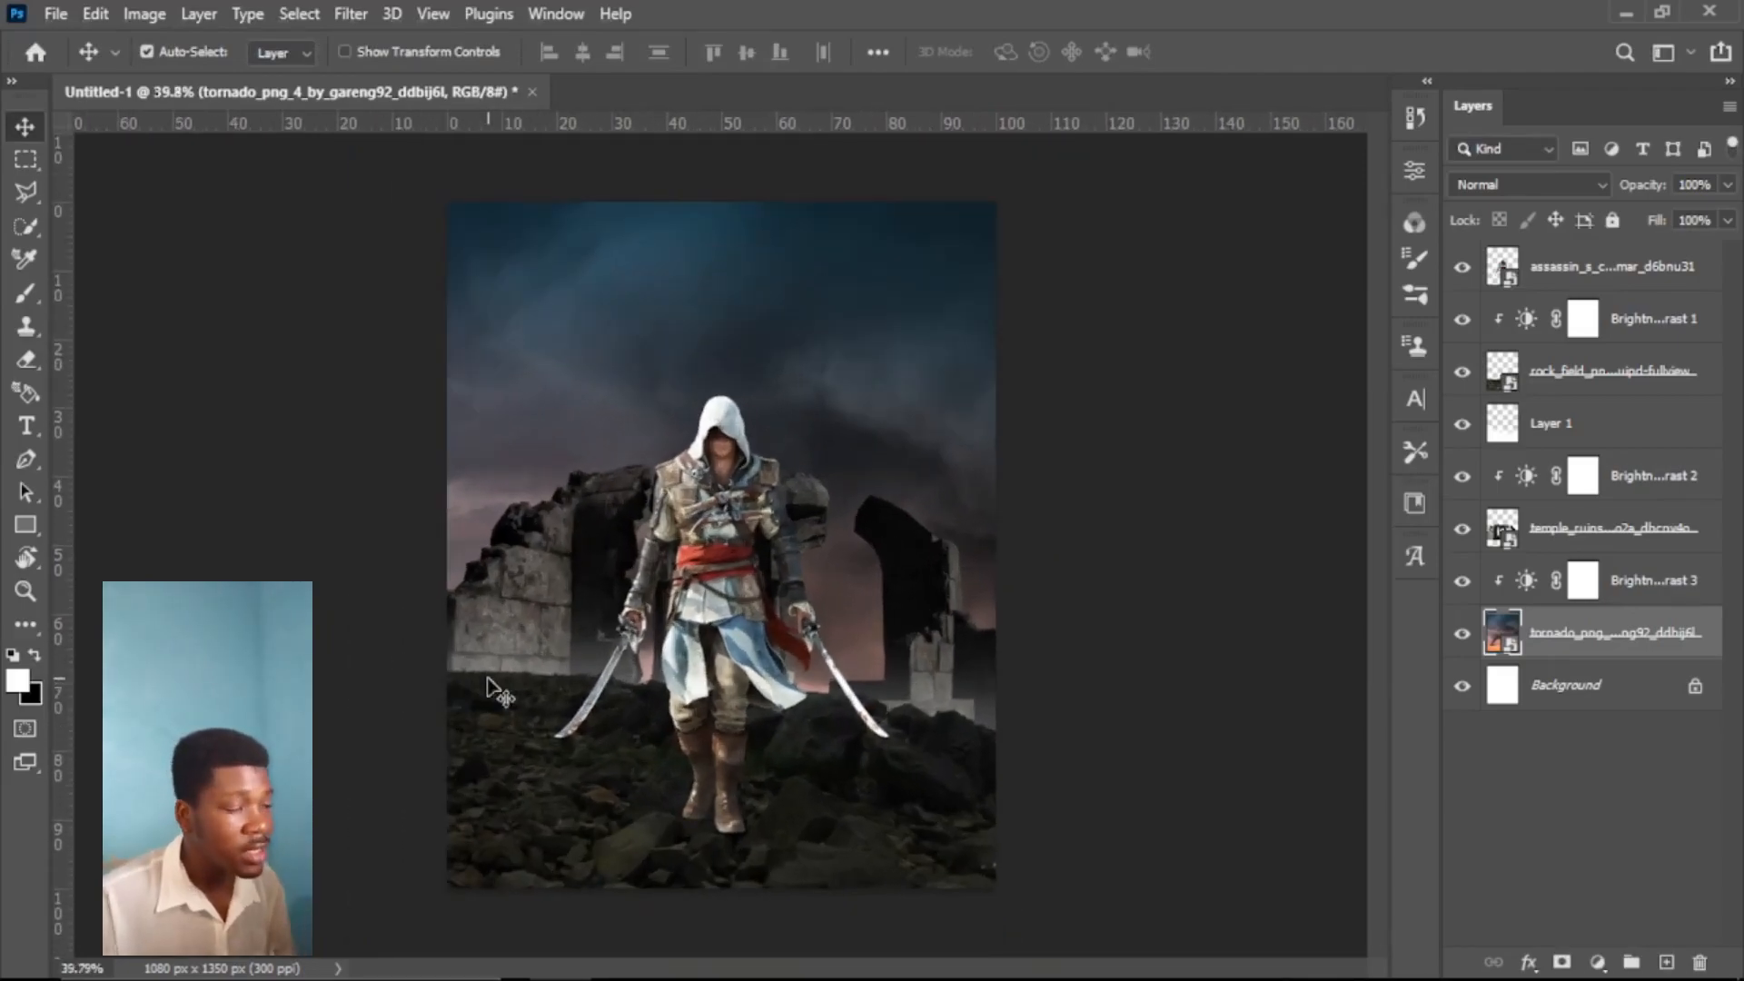
# Step: Blur the temple ruins layer with a Gaussian Blur of 2.5 pixels radius
pyautogui.click(1477, 531)
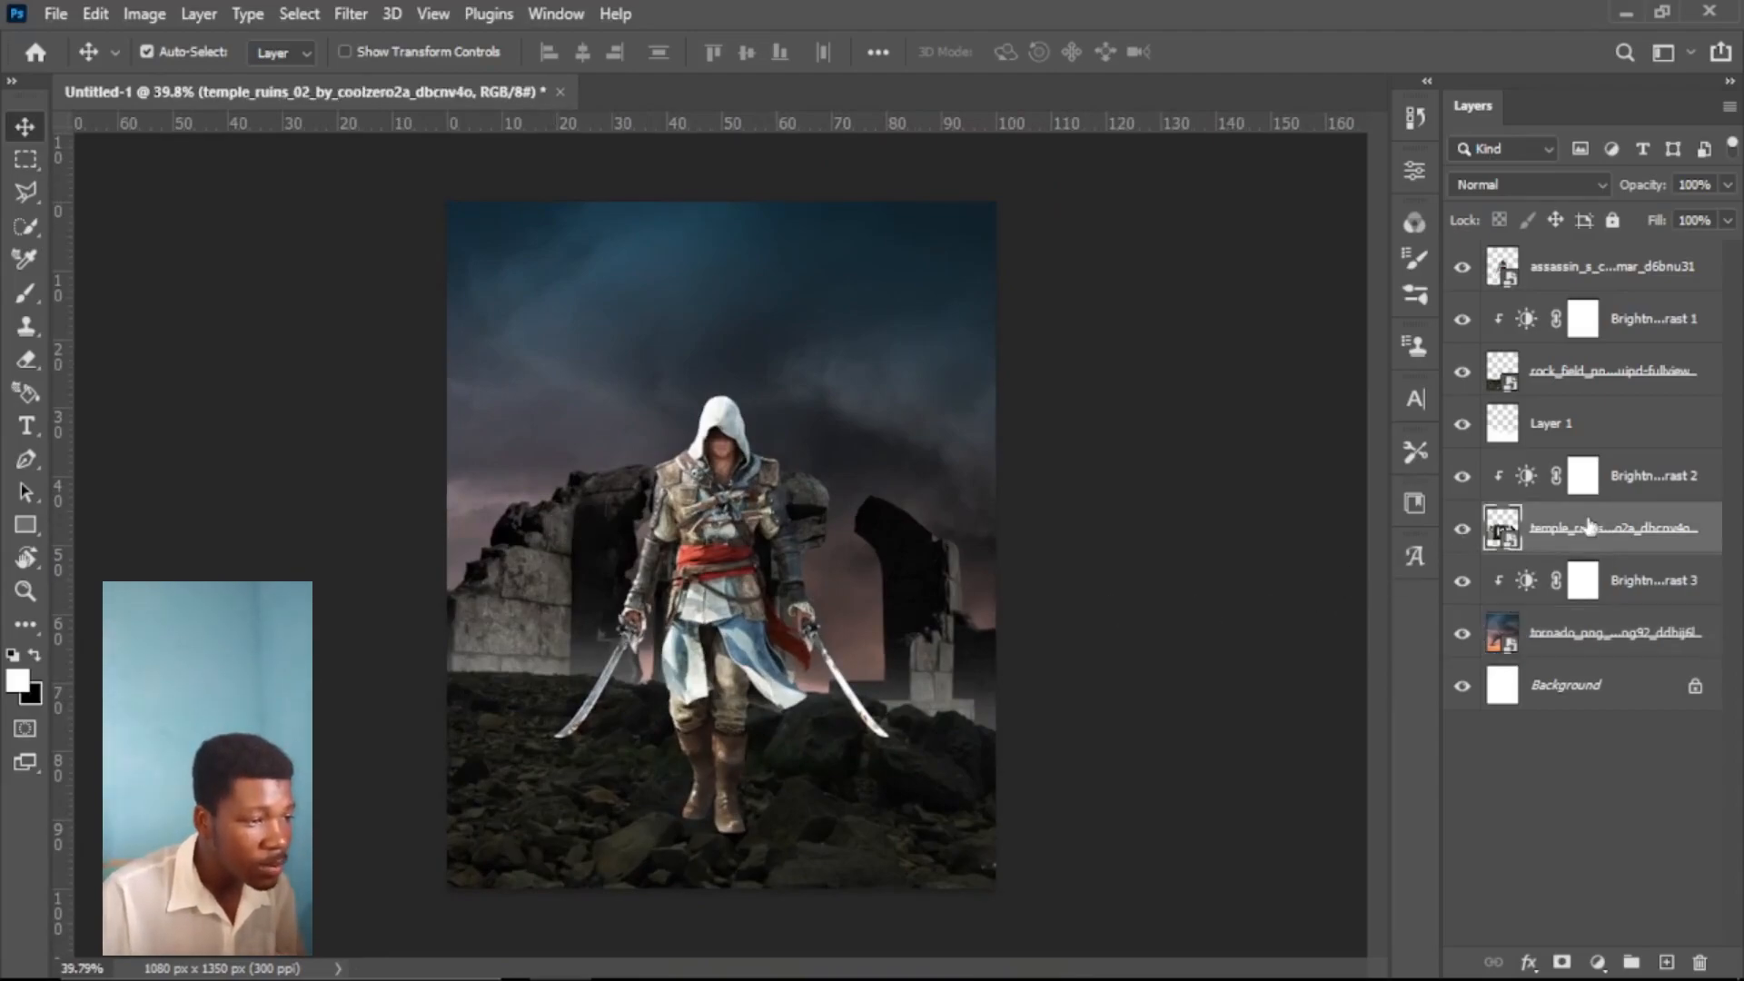
pyautogui.click(341, 13)
pyautogui.moveTo(573, 342)
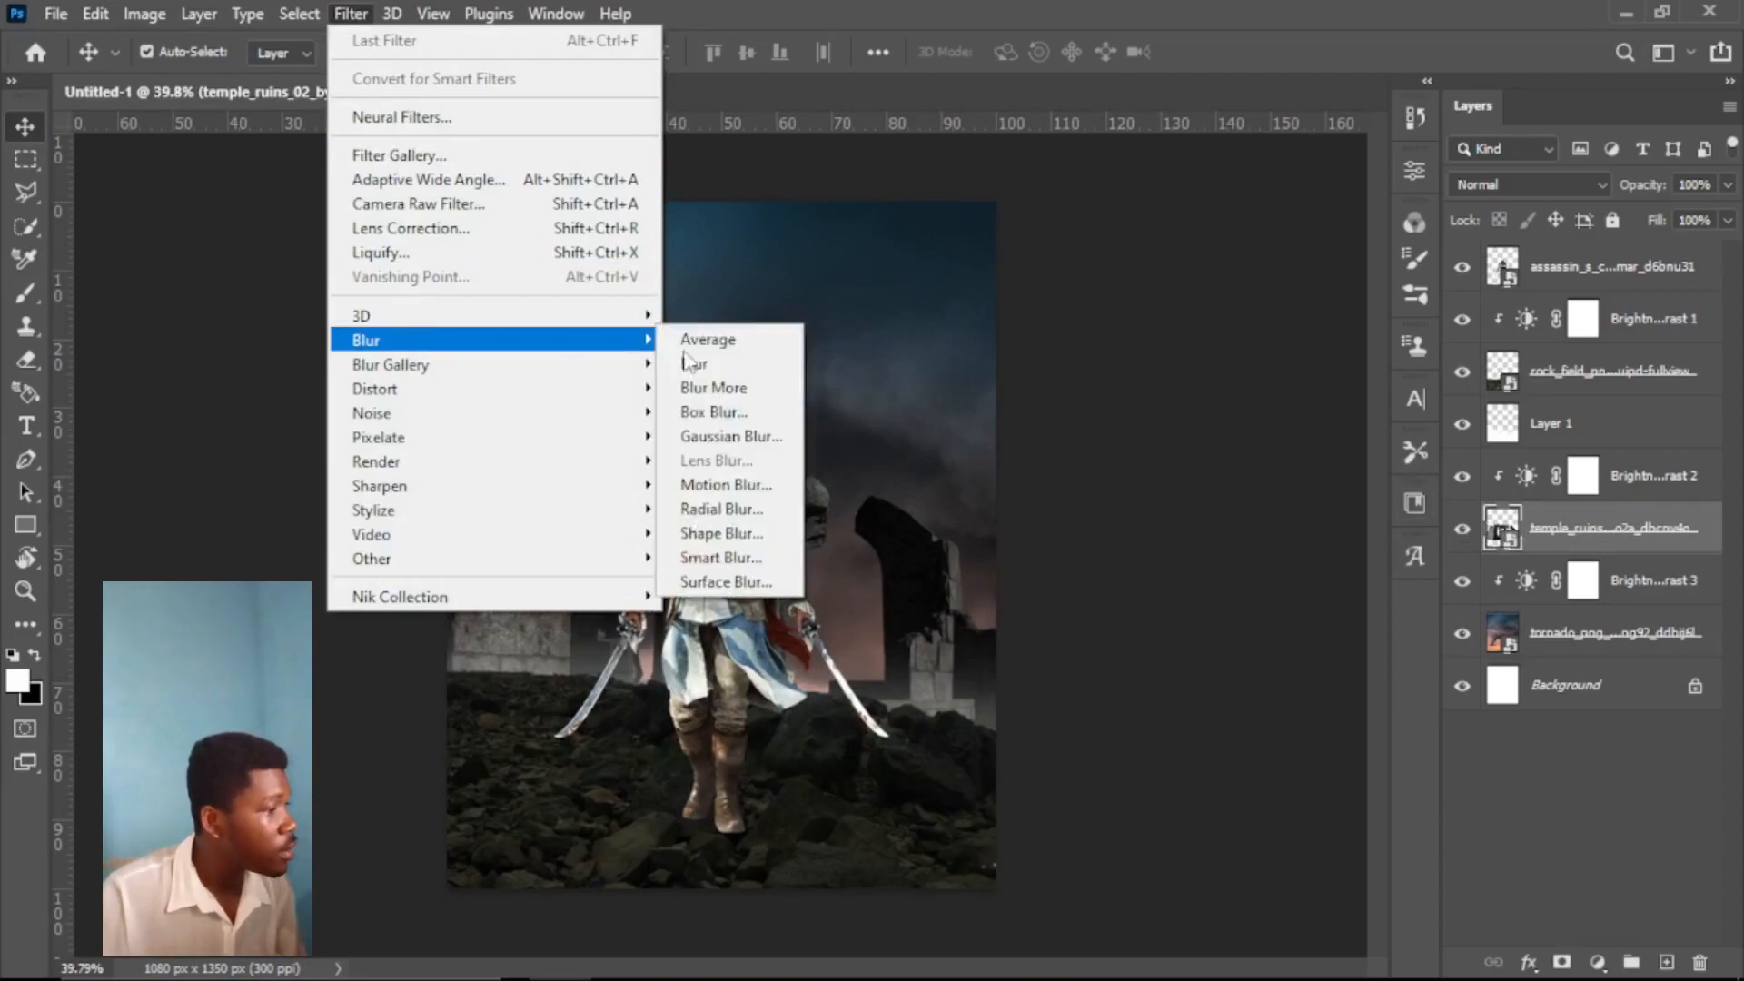
pyautogui.click(761, 438)
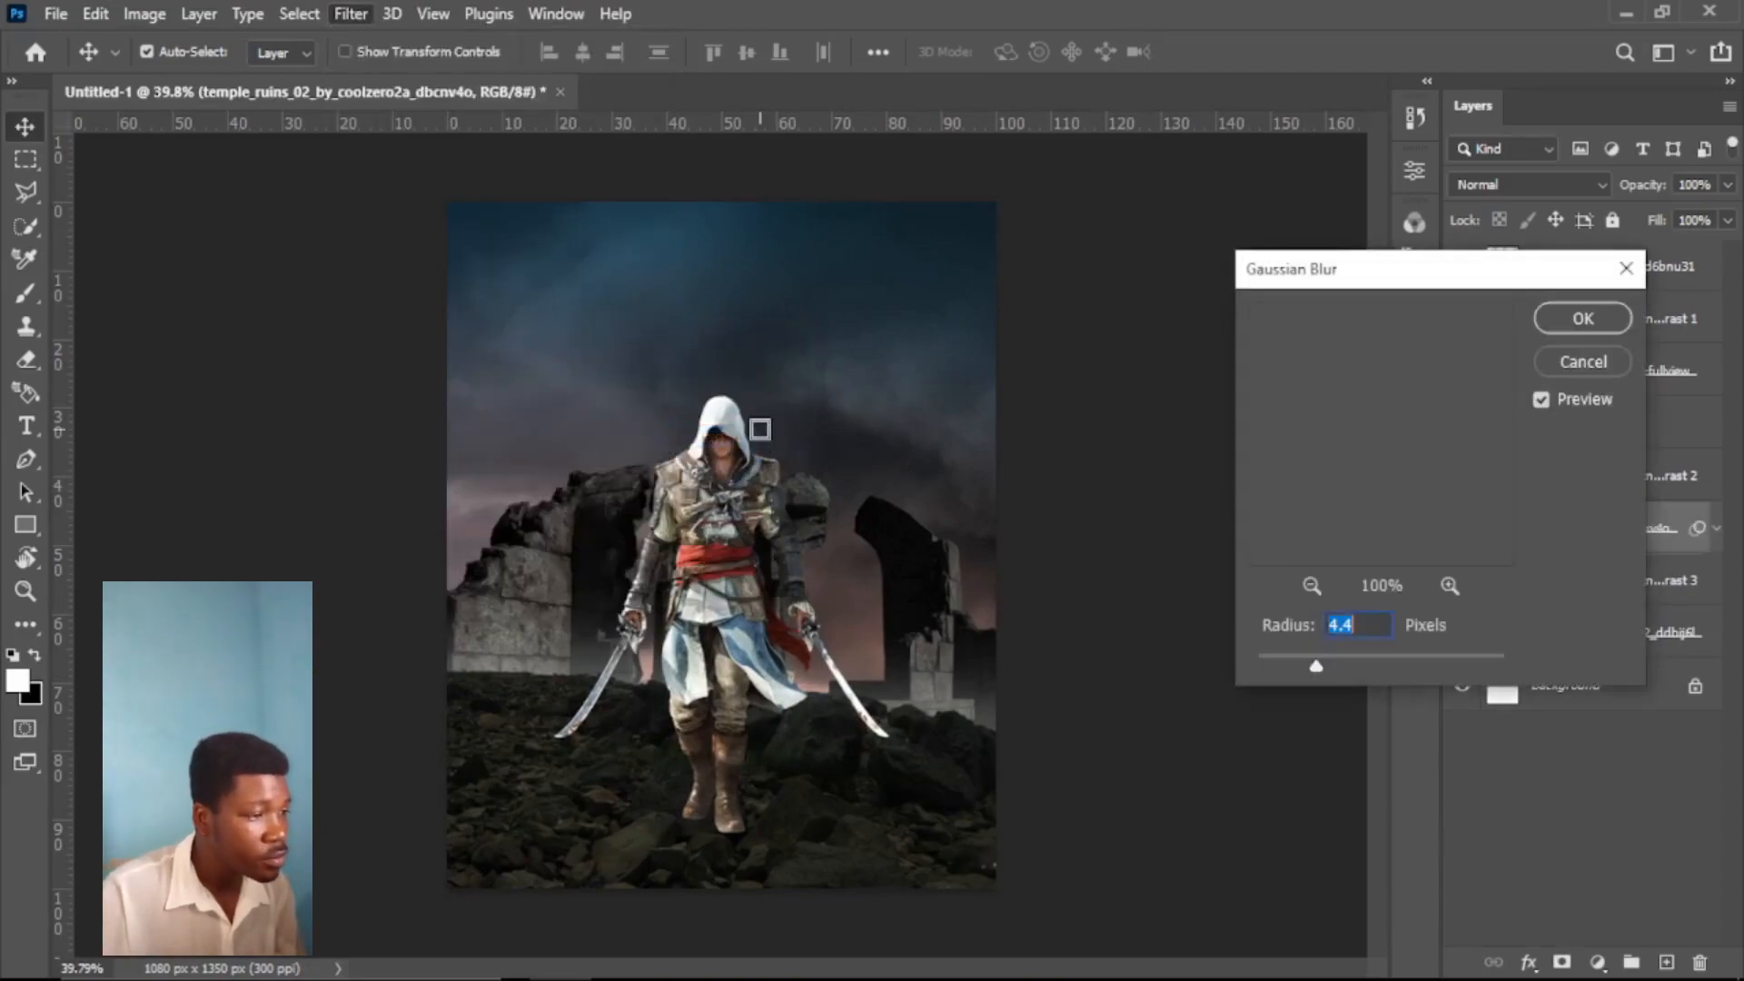
pyautogui.click(759, 429)
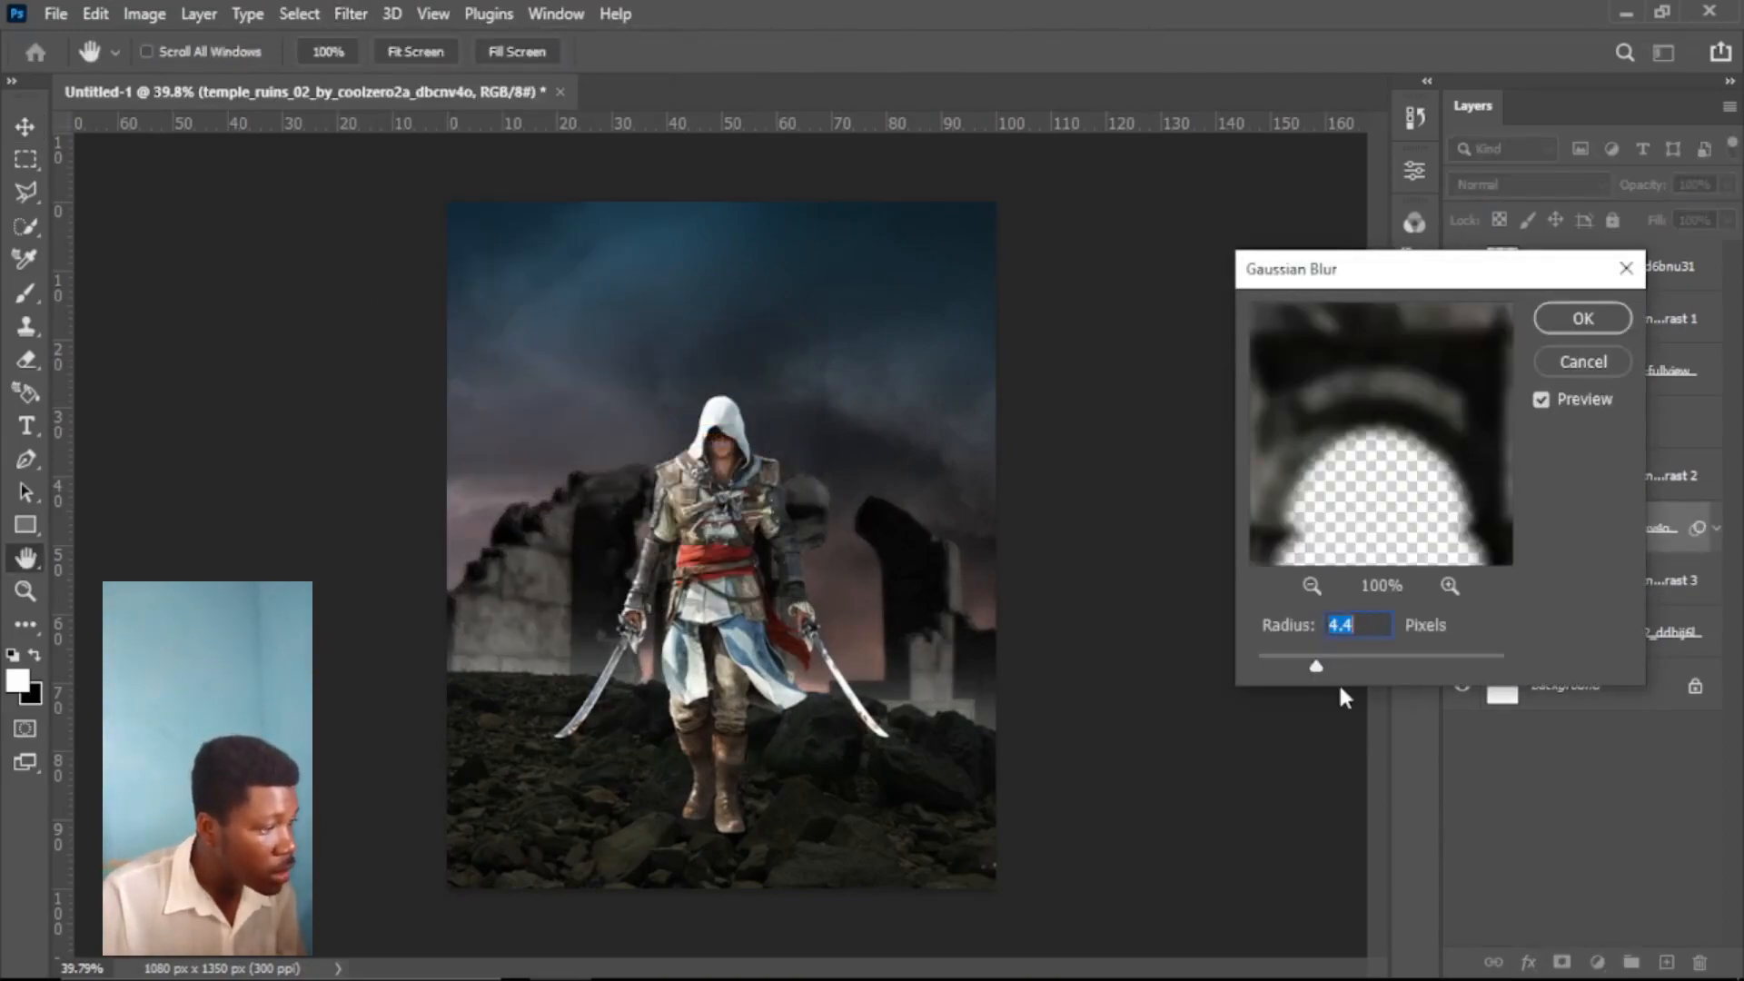
pyautogui.moveTo(1319, 672); pyautogui.dragTo(1299, 670)
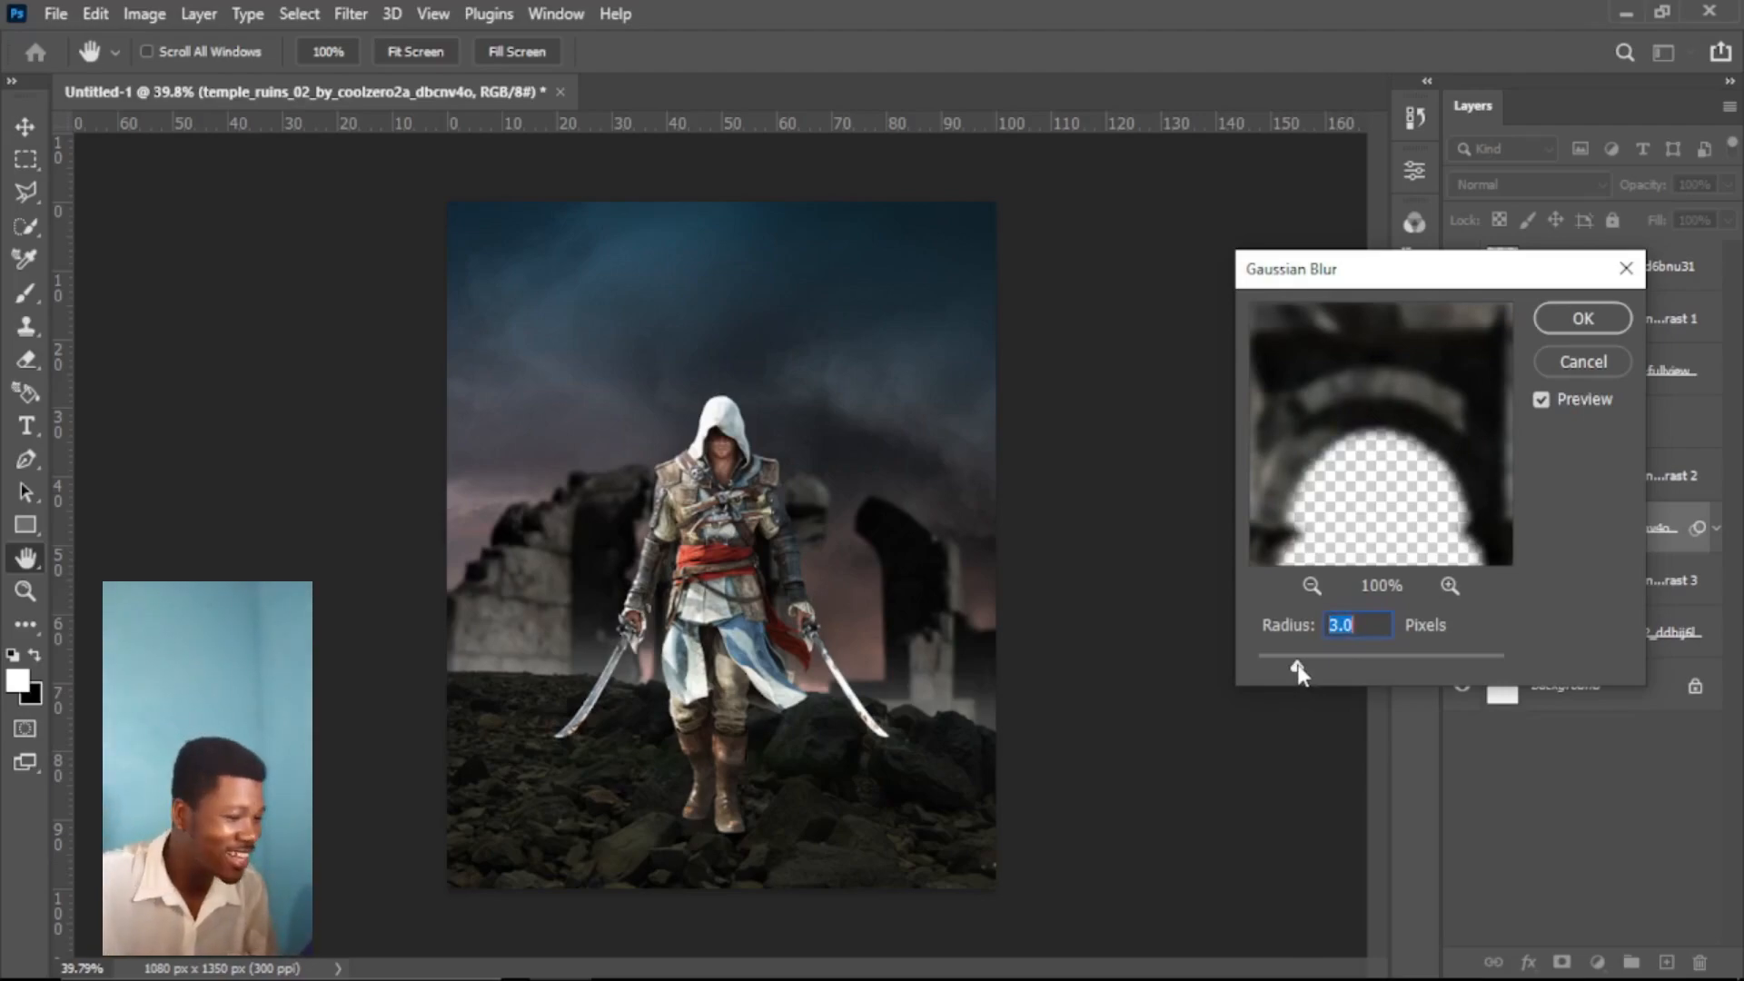
pyautogui.moveTo(1301, 674); pyautogui.dragTo(1295, 679)
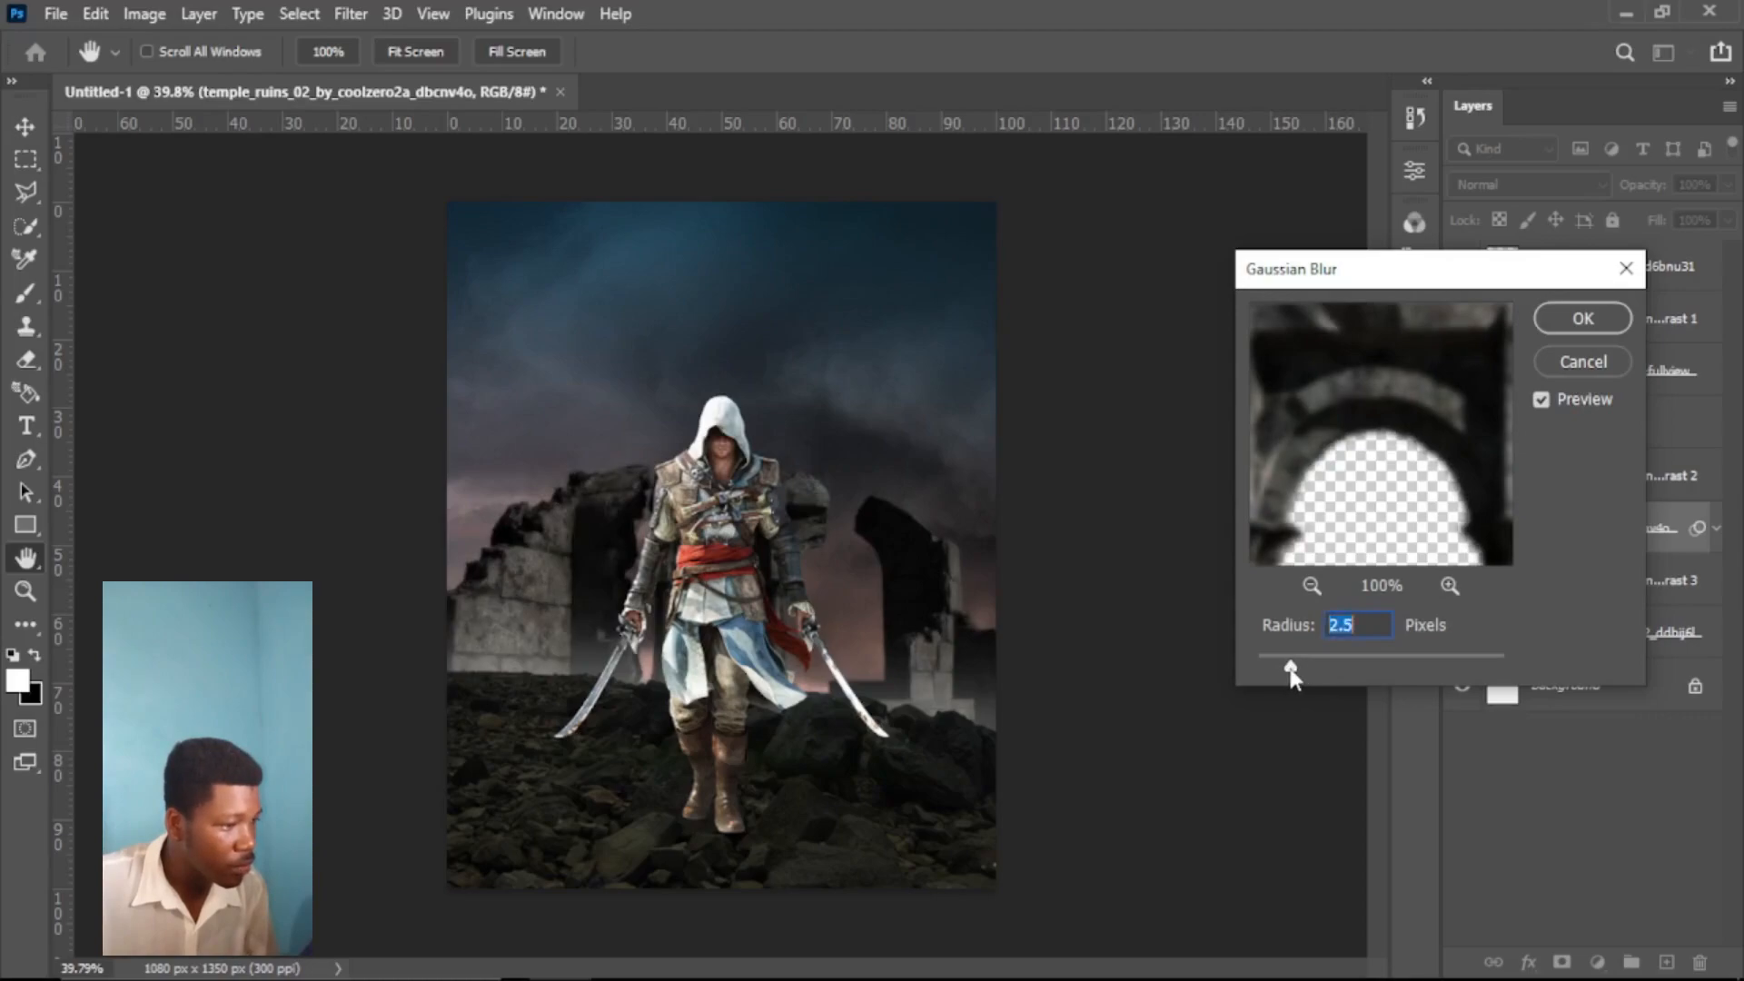
pyautogui.click(1571, 322)
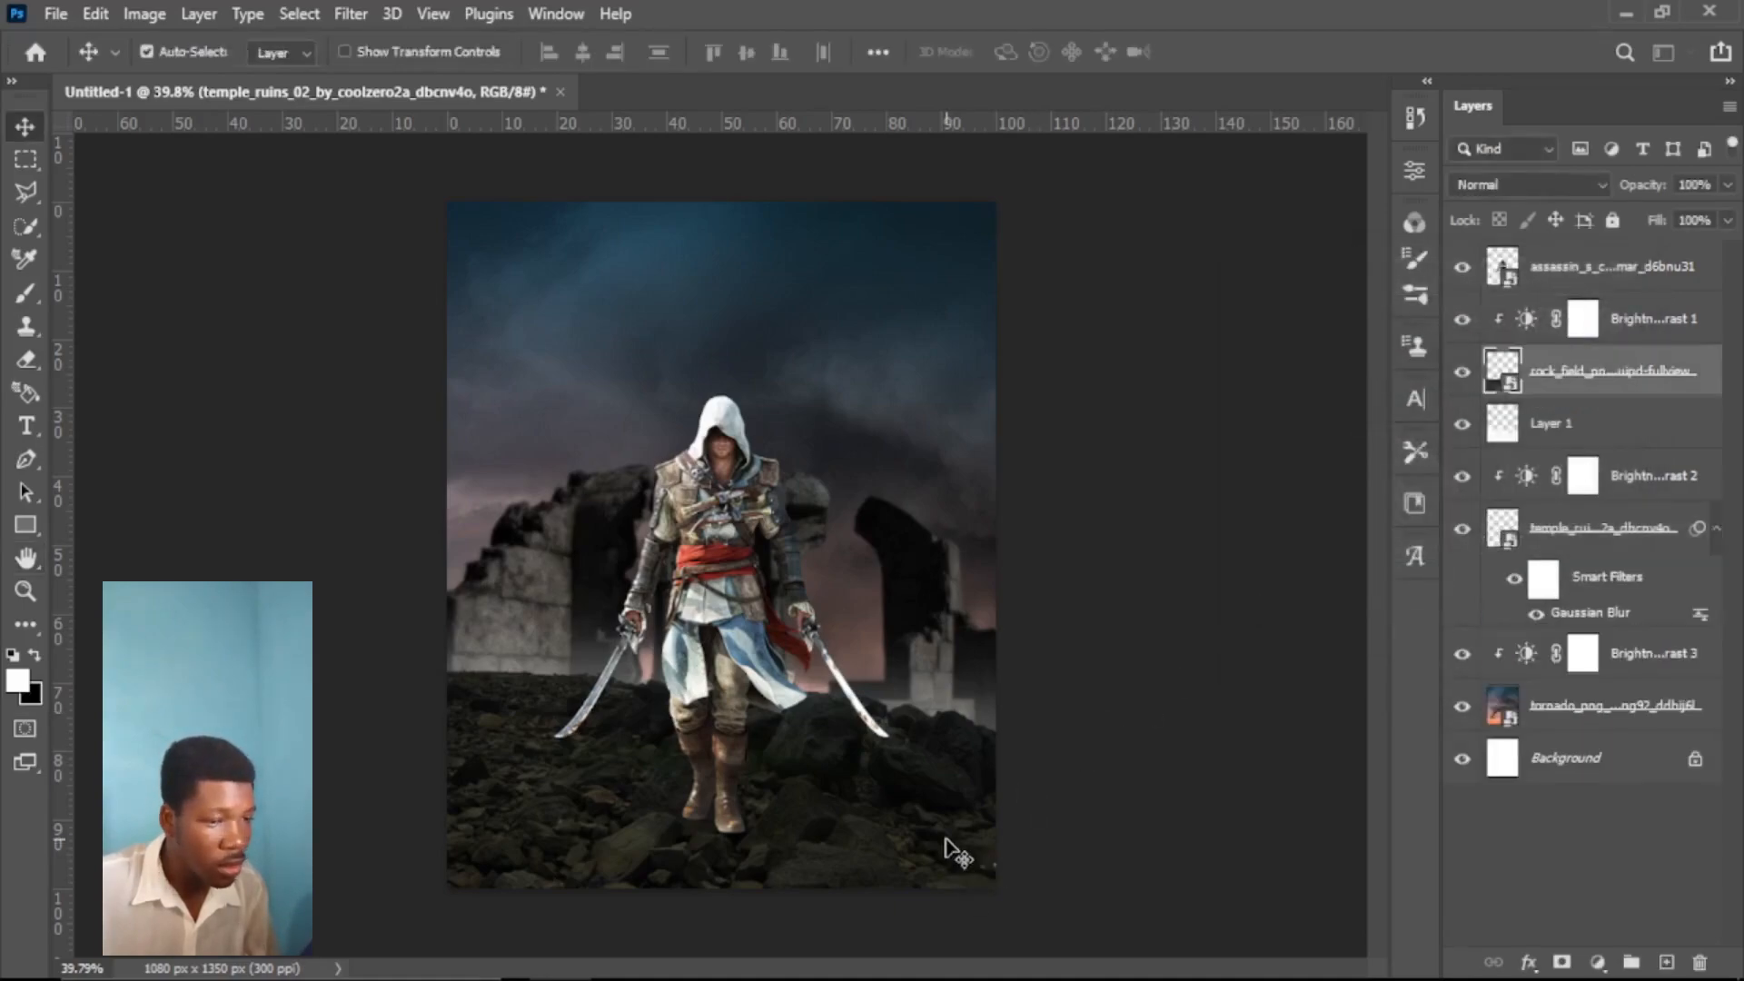
# Step: Soften the rock field layer with a Gaussian Blur of about 2.2 pixels radius
pyautogui.click(350, 15)
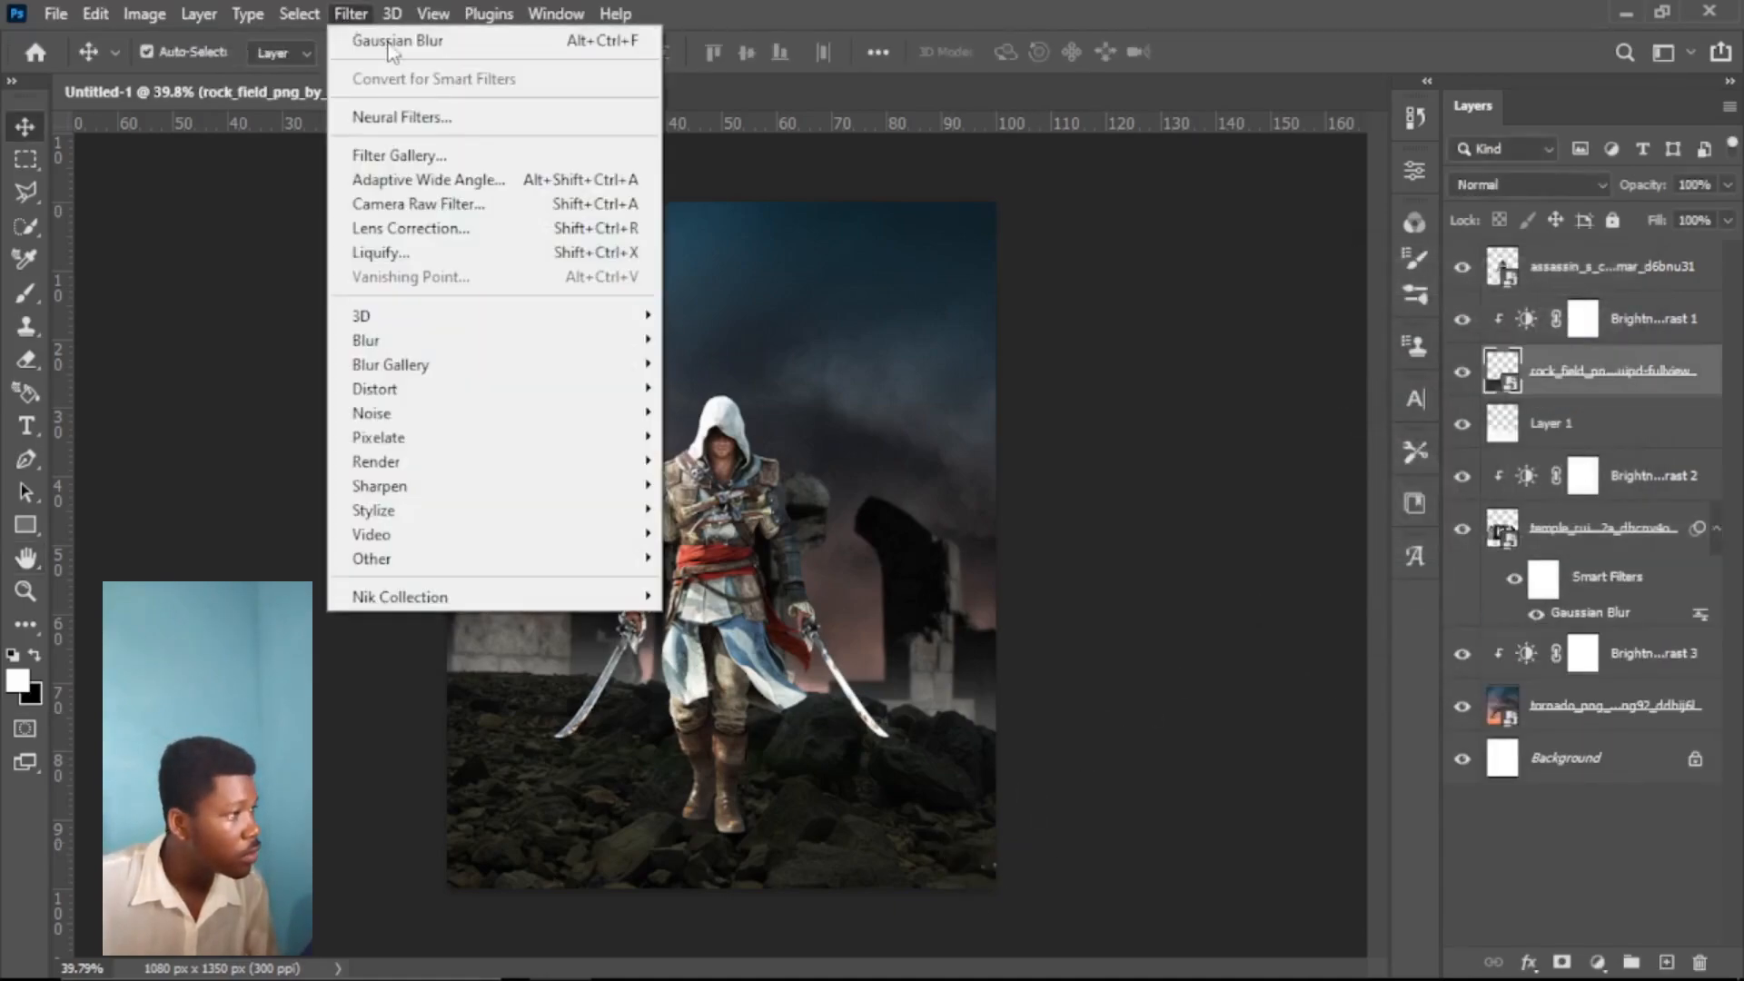
pyautogui.click(423, 38)
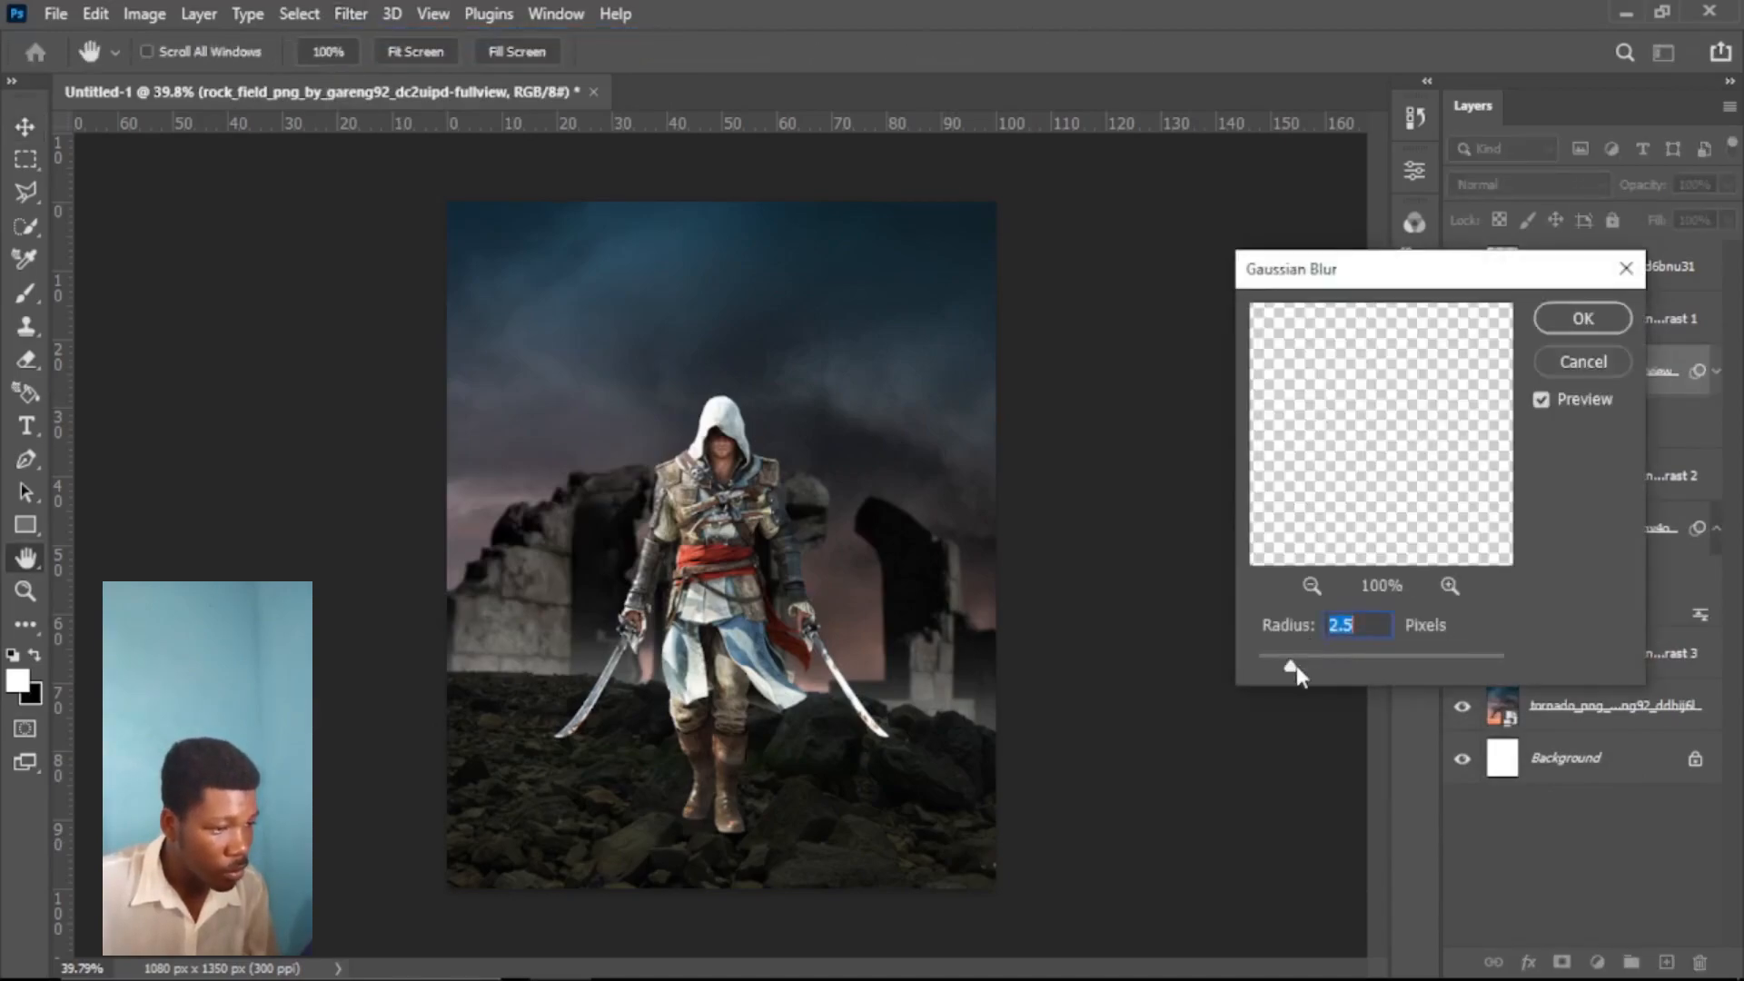
pyautogui.moveTo(1279, 664); pyautogui.dragTo(1284, 664)
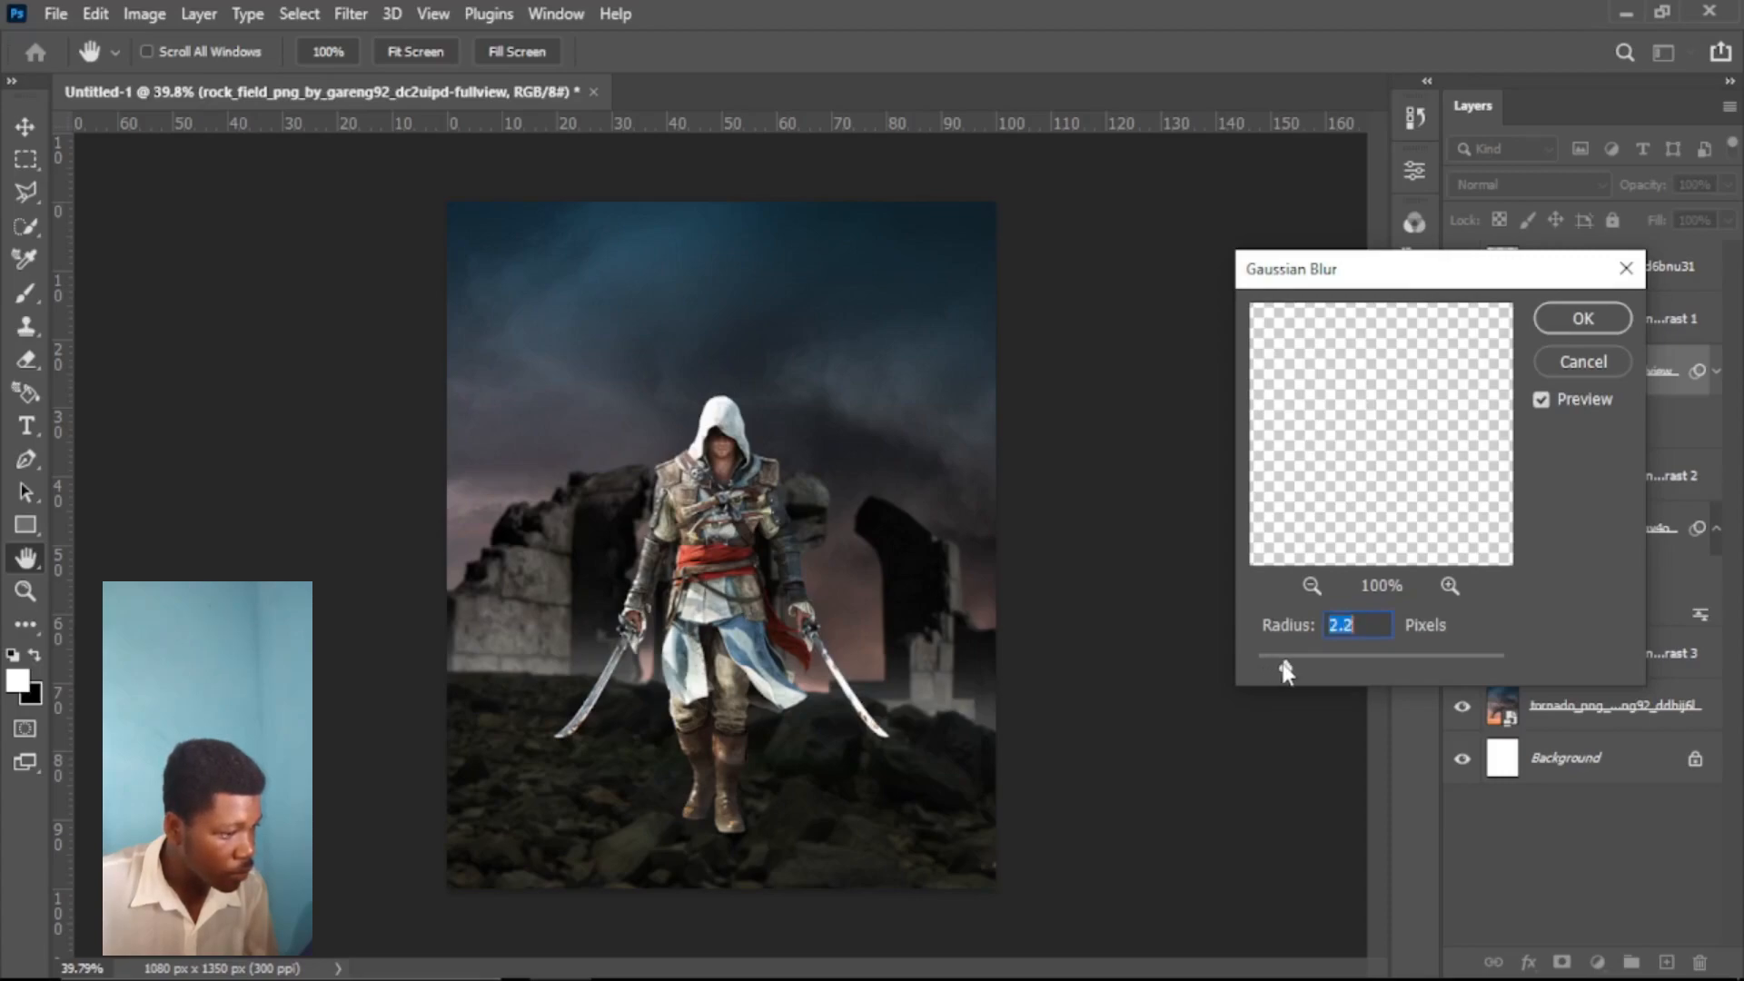
pyautogui.click(1591, 325)
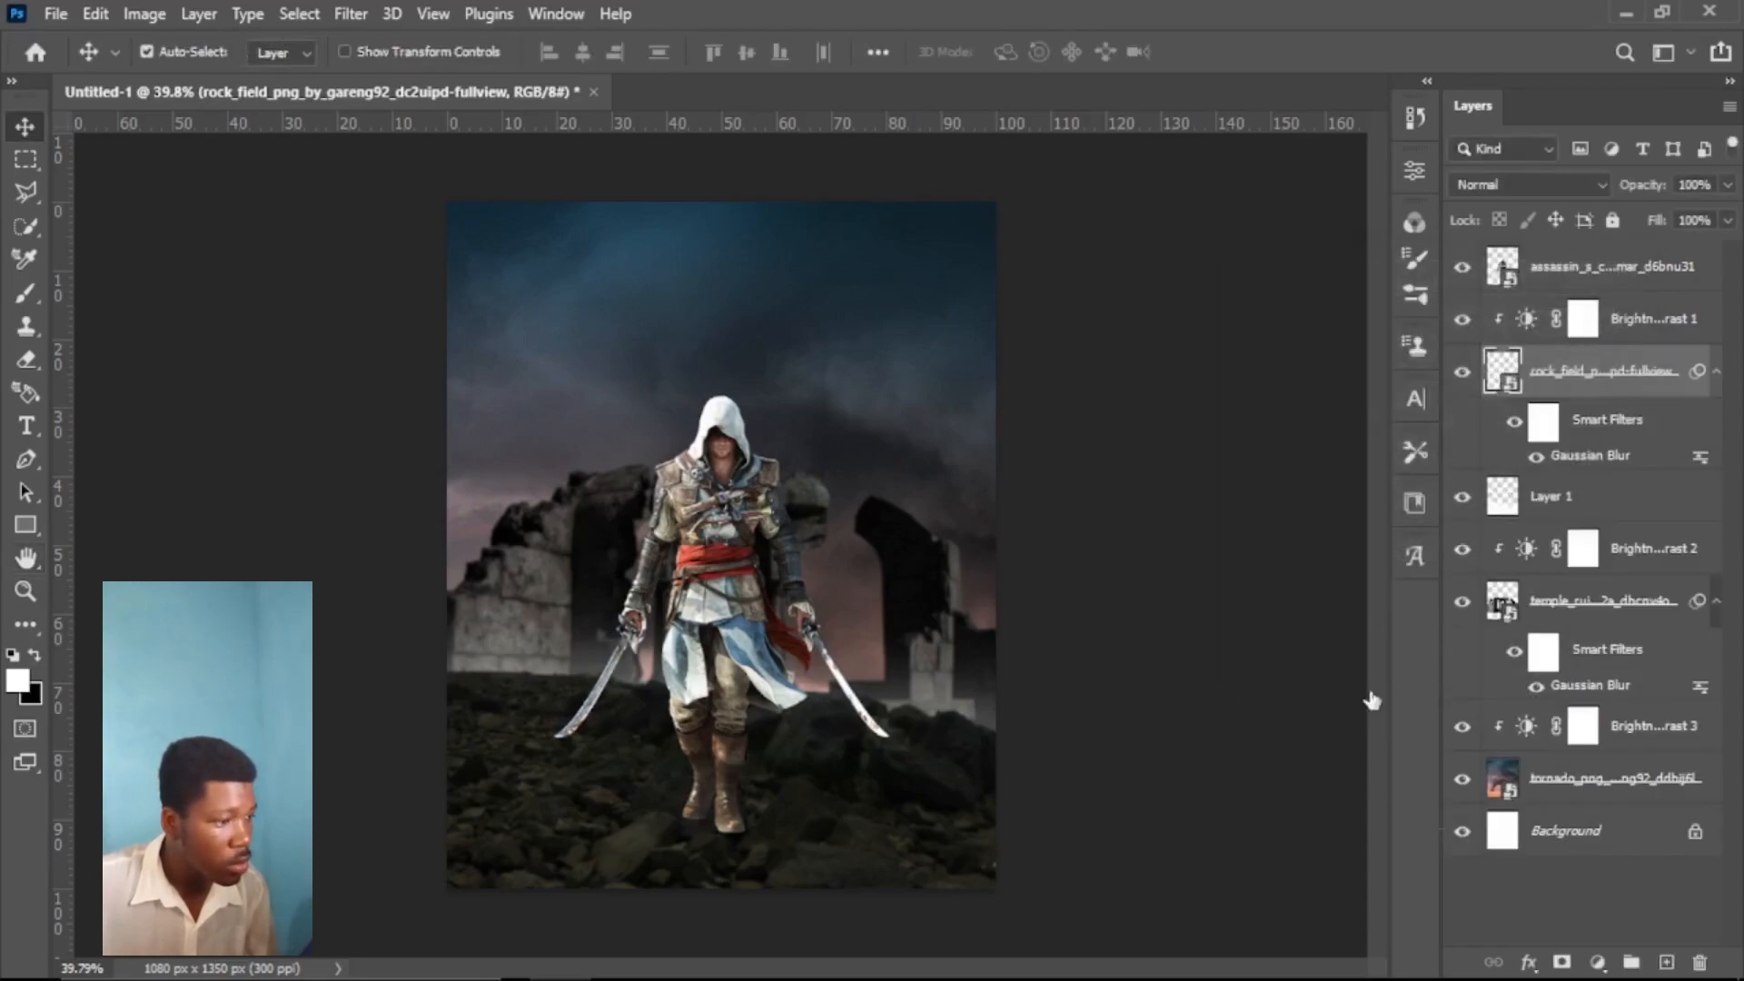
# Step: Group all layers from the rock field's brightness adjustment down to the tornado sky and name the group "backgroud"
pyautogui.click(1647, 329)
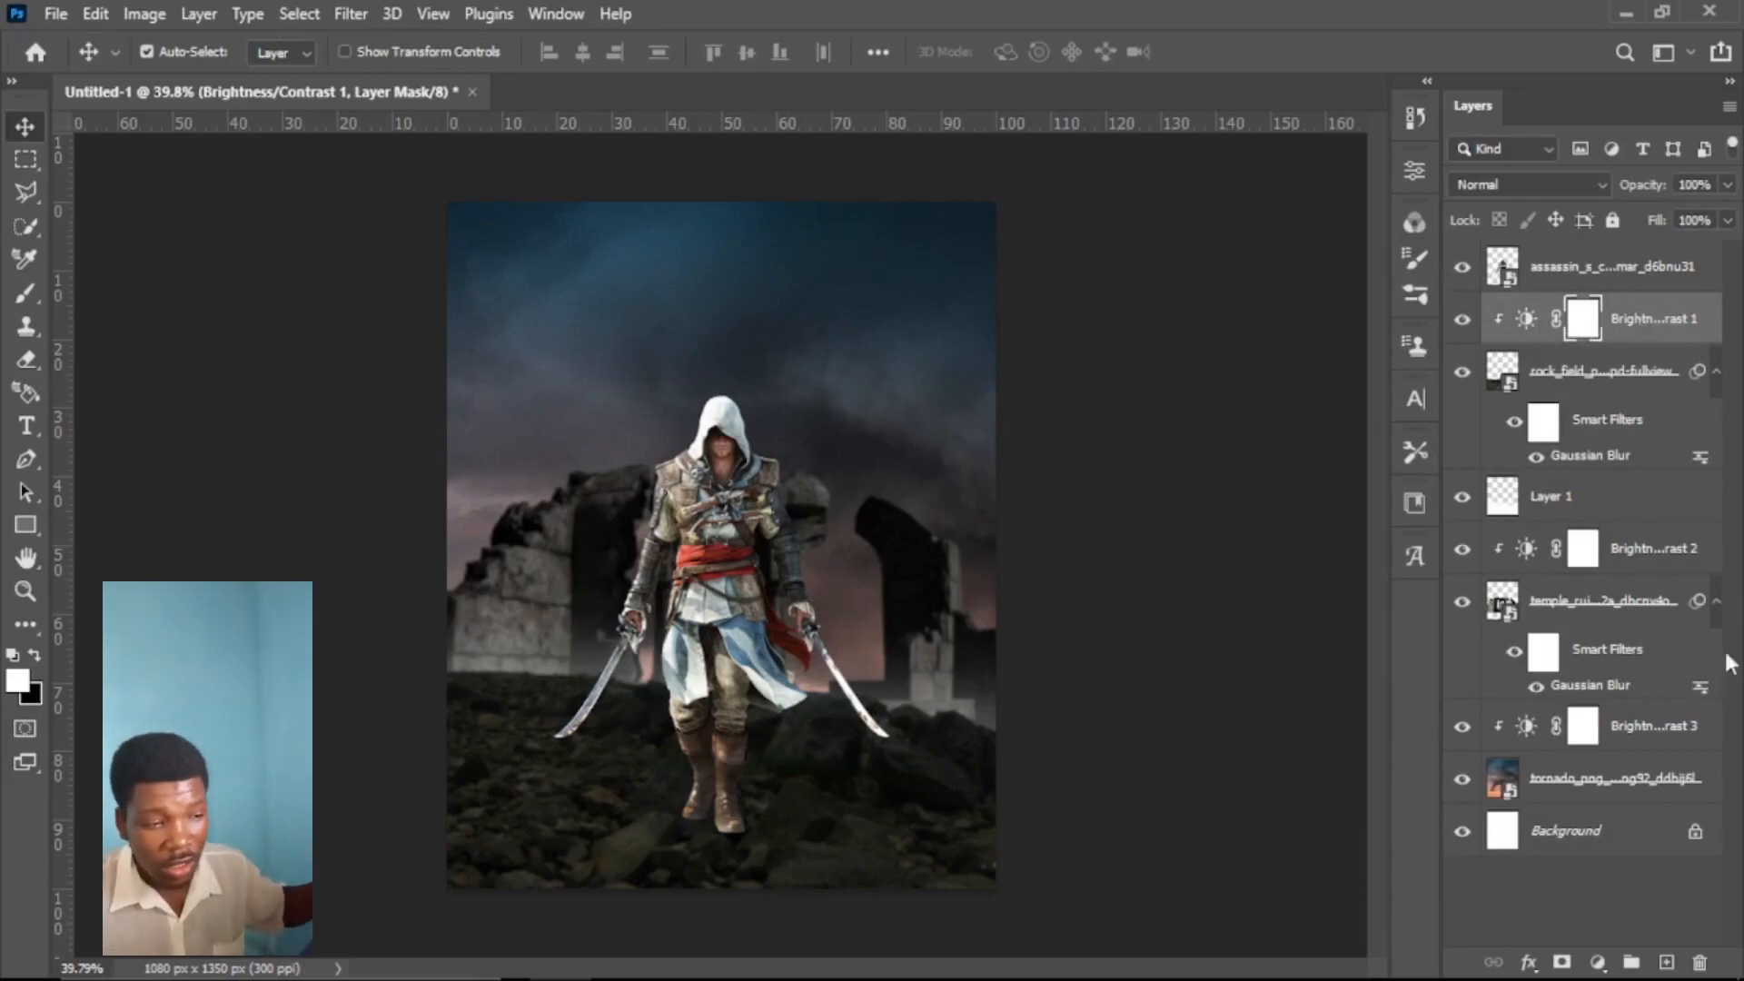
pyautogui.keyDown('shift'); pyautogui.click(1606, 779); pyautogui.keyUp('shift')
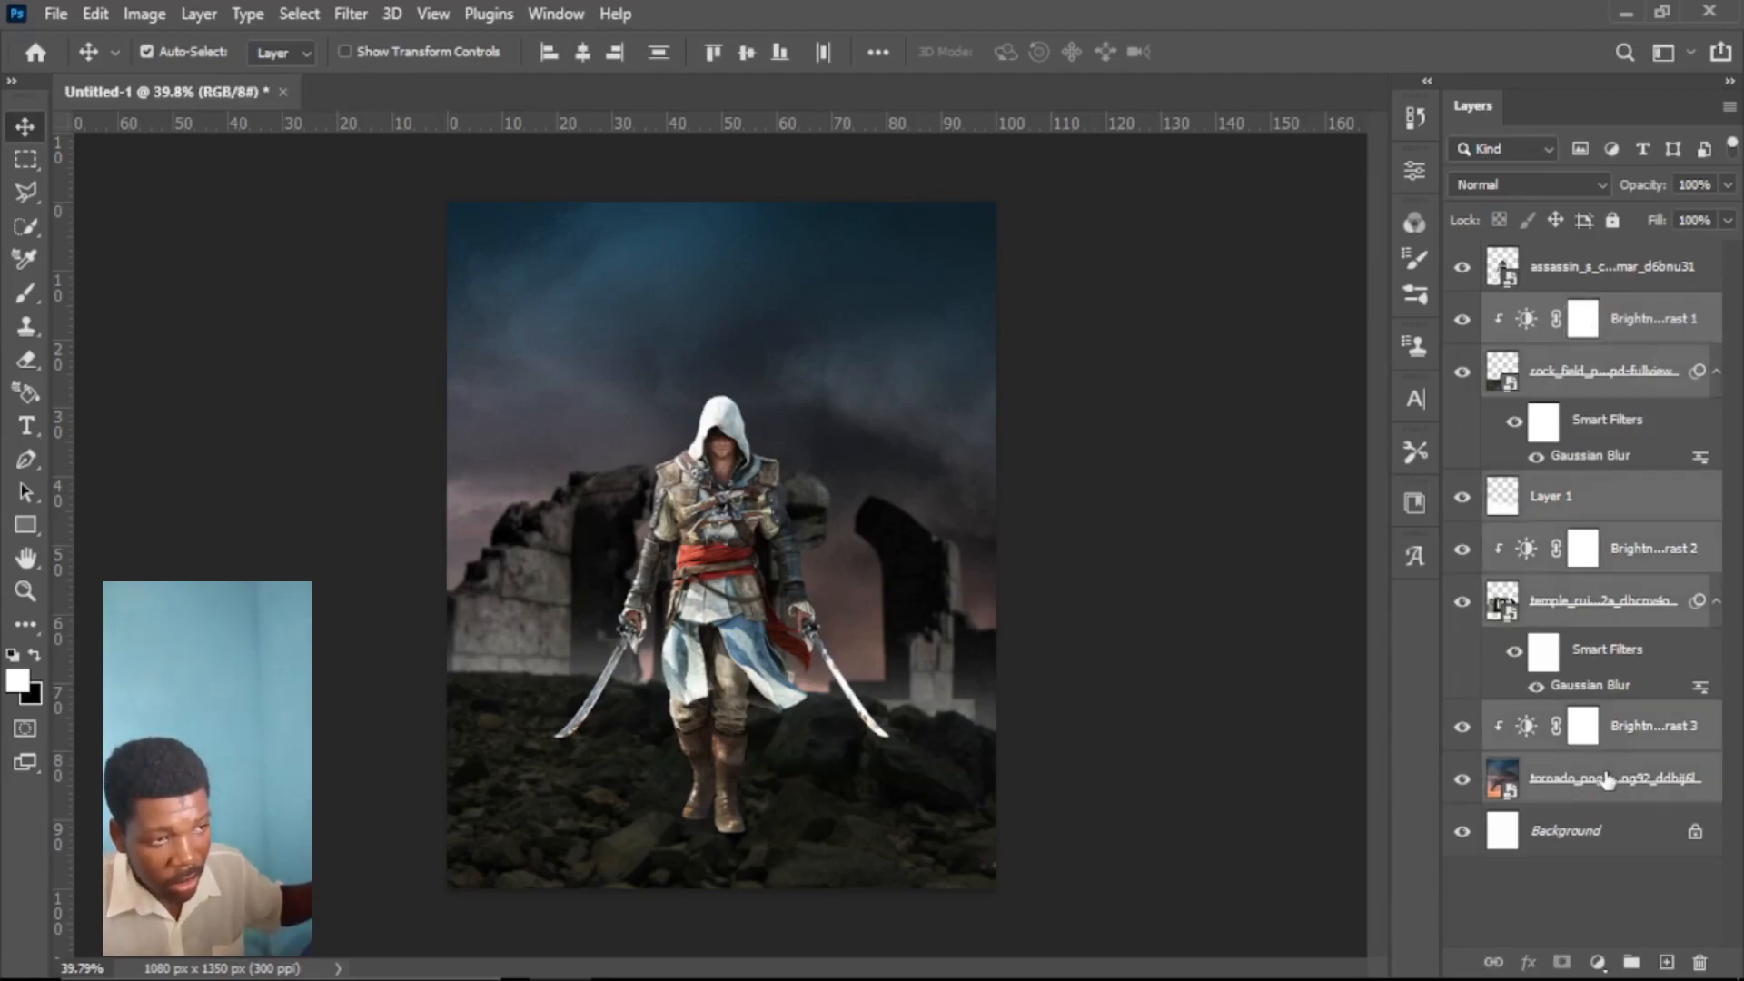
pyautogui.hotkey('ctrl', 'g')
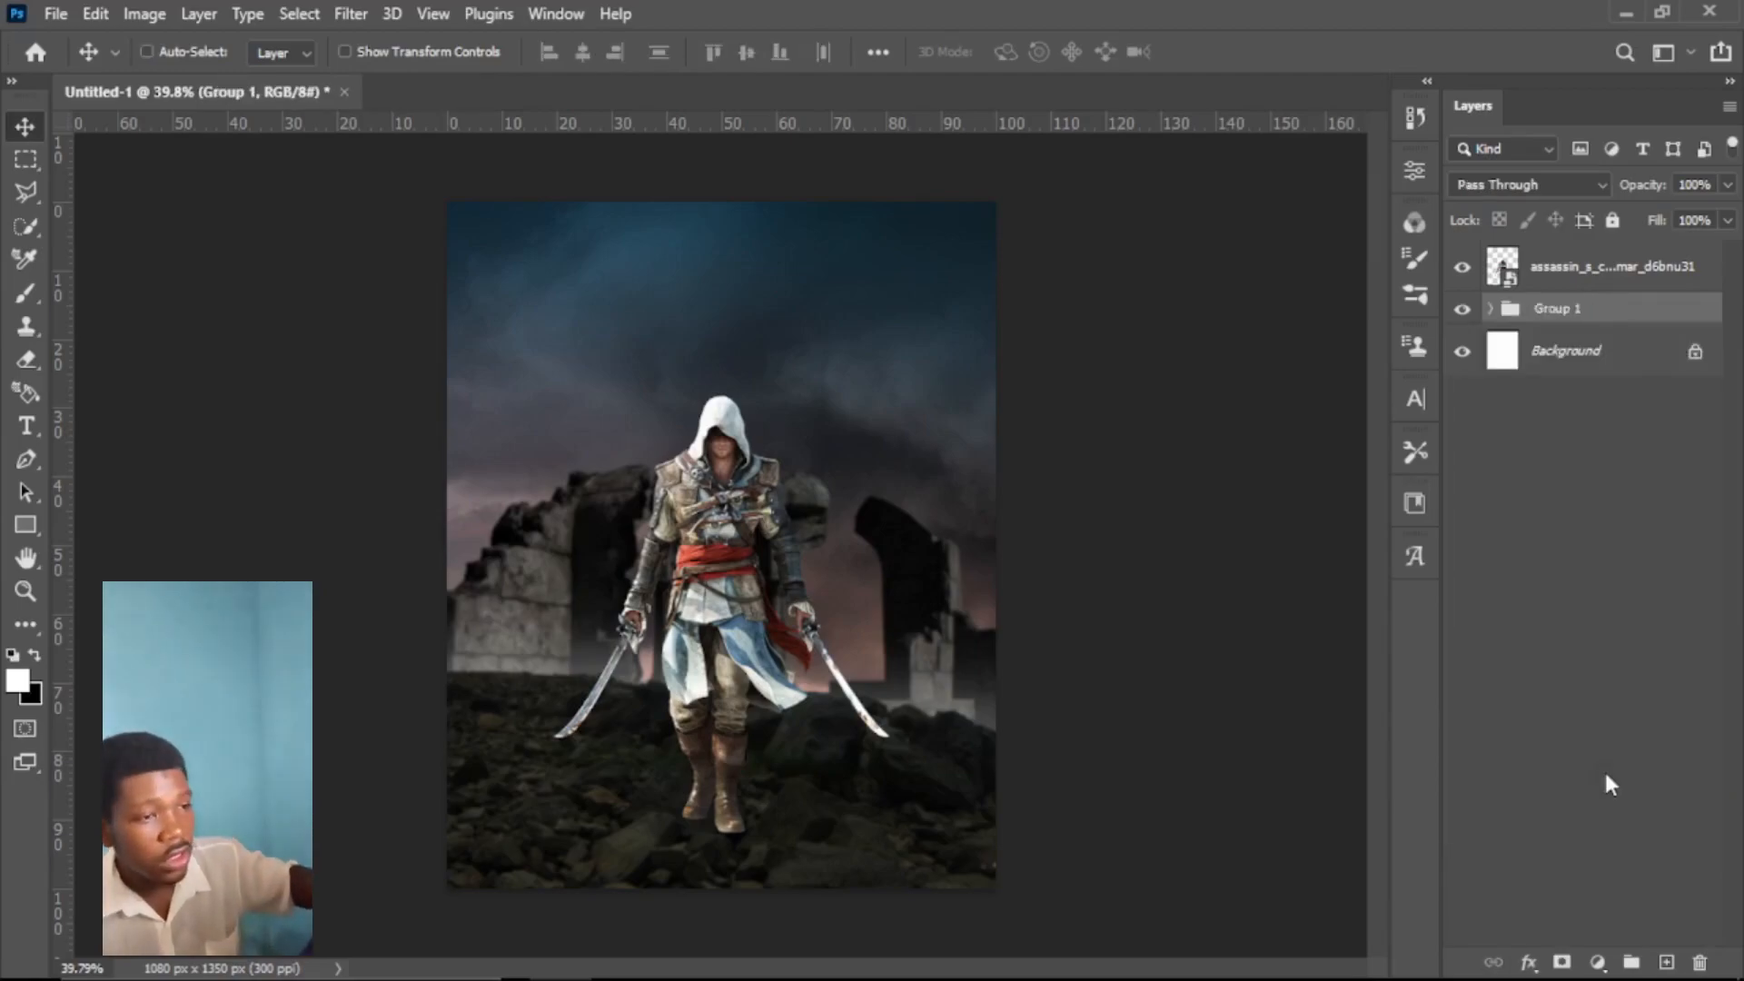
pyautogui.doubleClick(1565, 310)
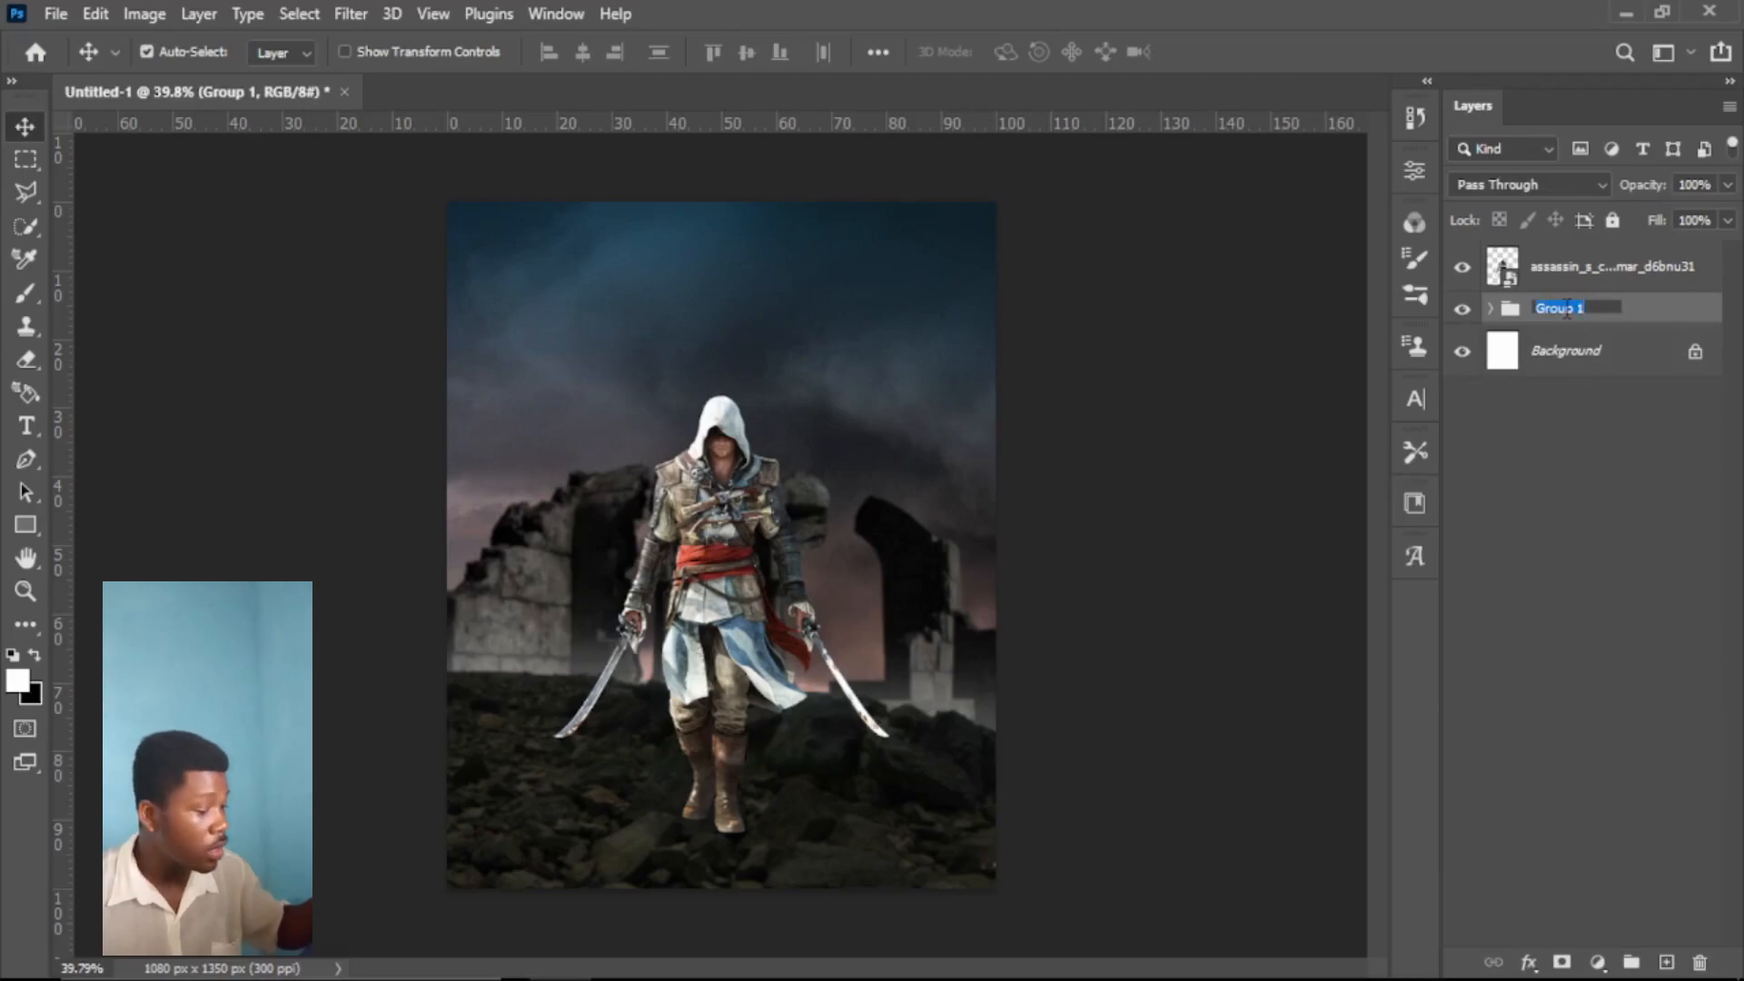
pyautogui.write('backgroud')
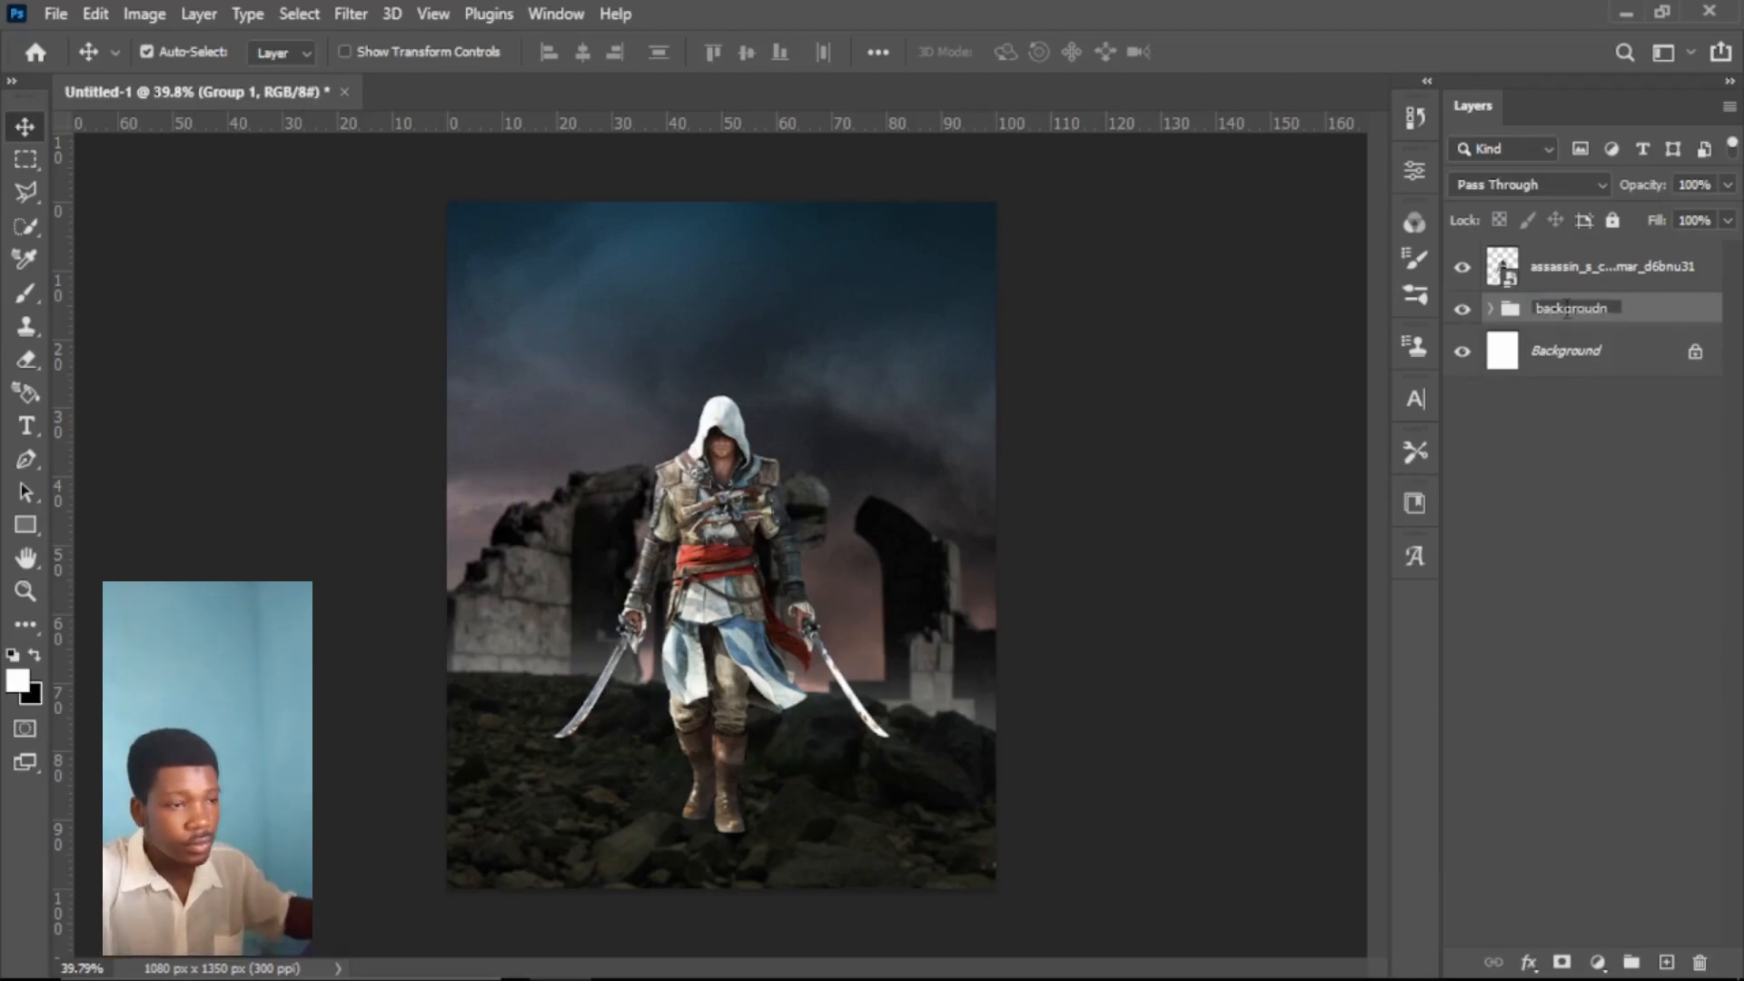
pyautogui.press('Return')
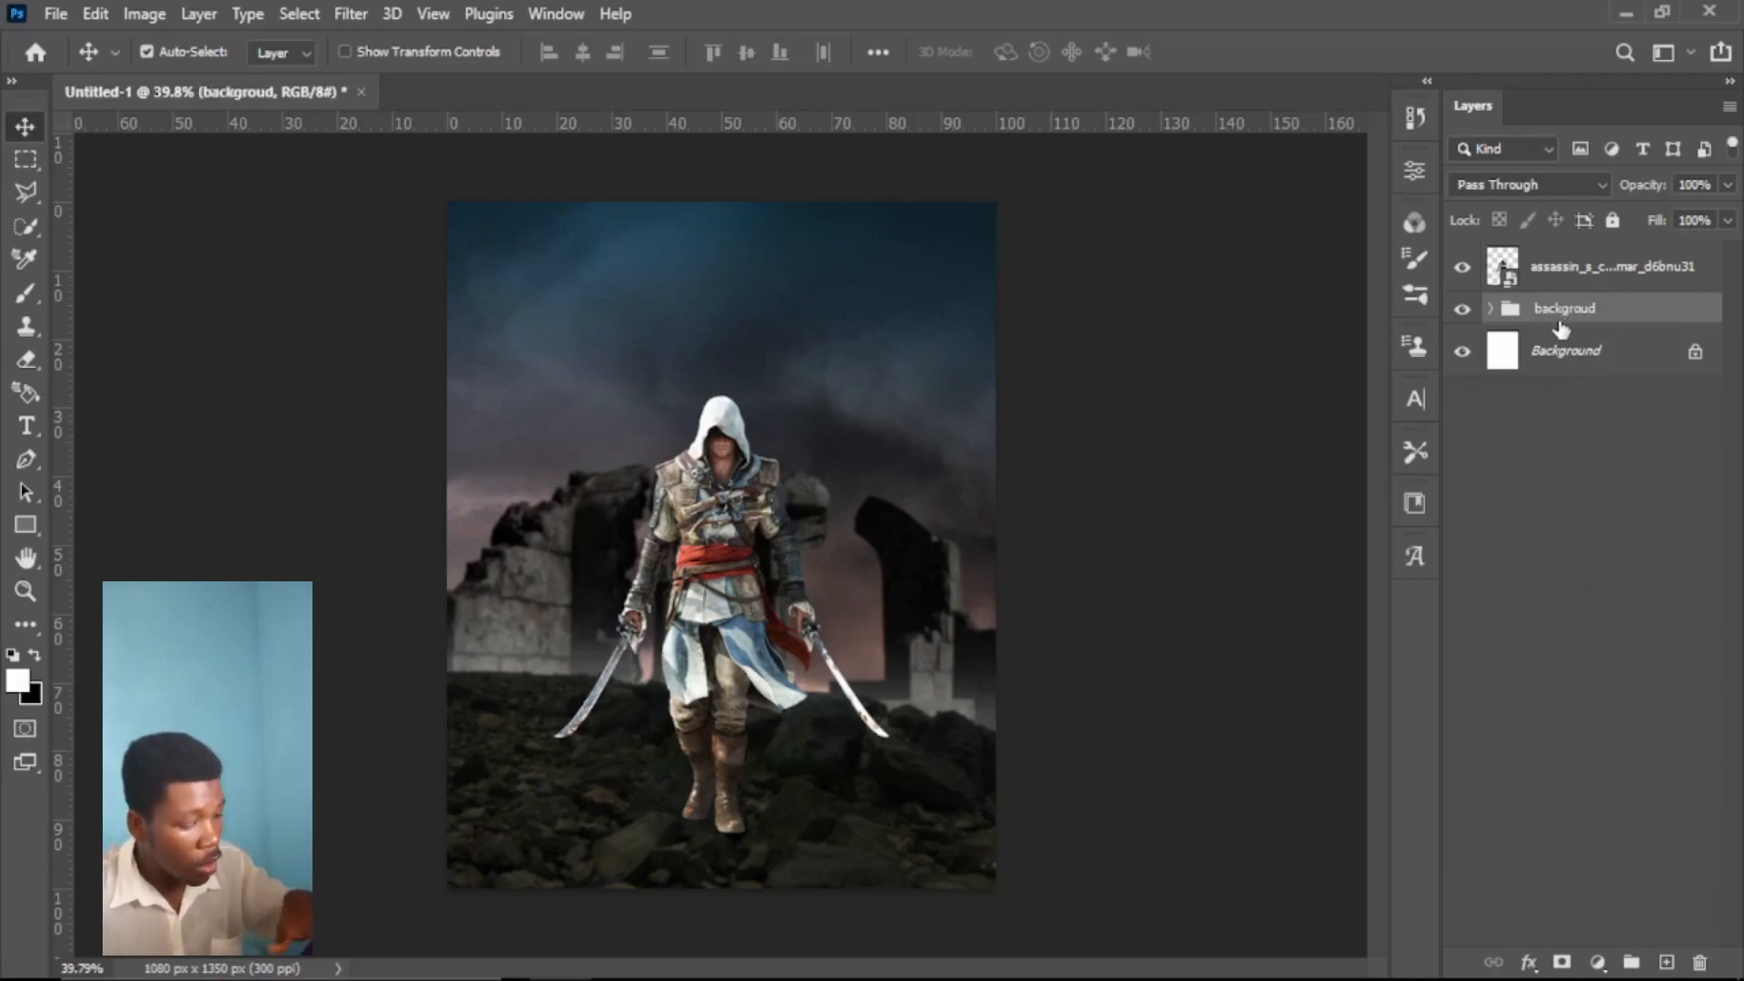
# Step: Duplicate the "backgroud" group as a backup, hide the original group and lock the copy
pyautogui.hotkey('ctrl', 'j')
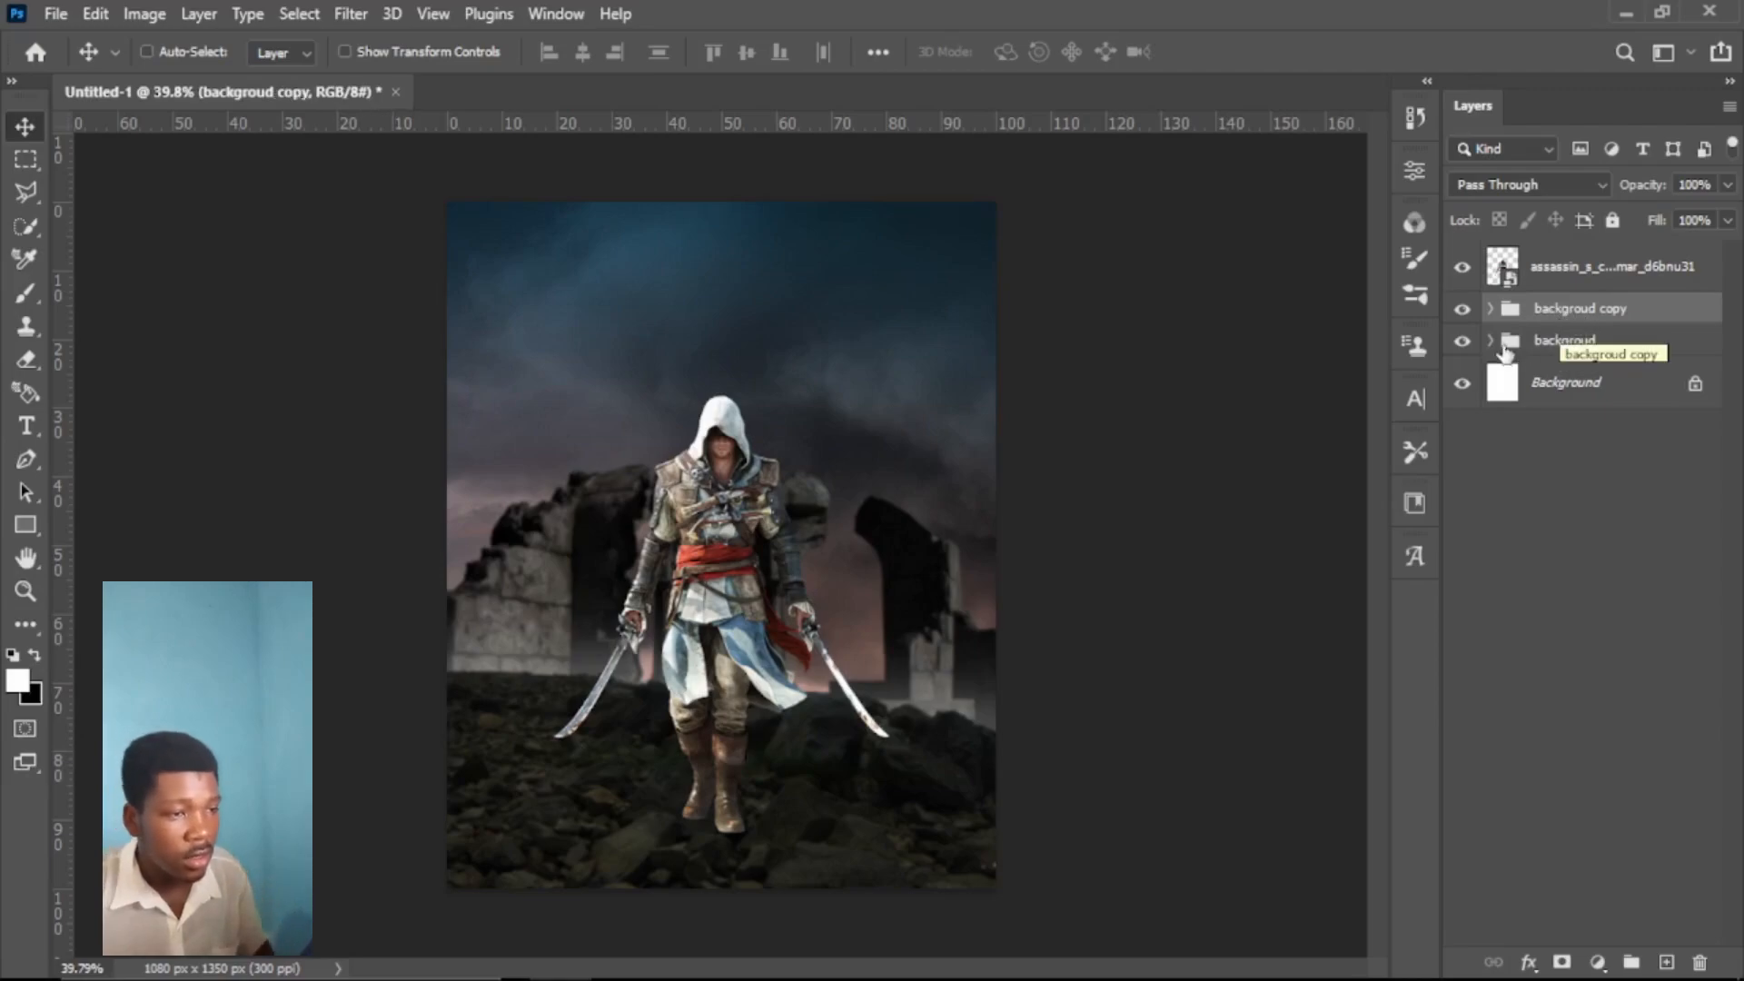
pyautogui.click(1463, 341)
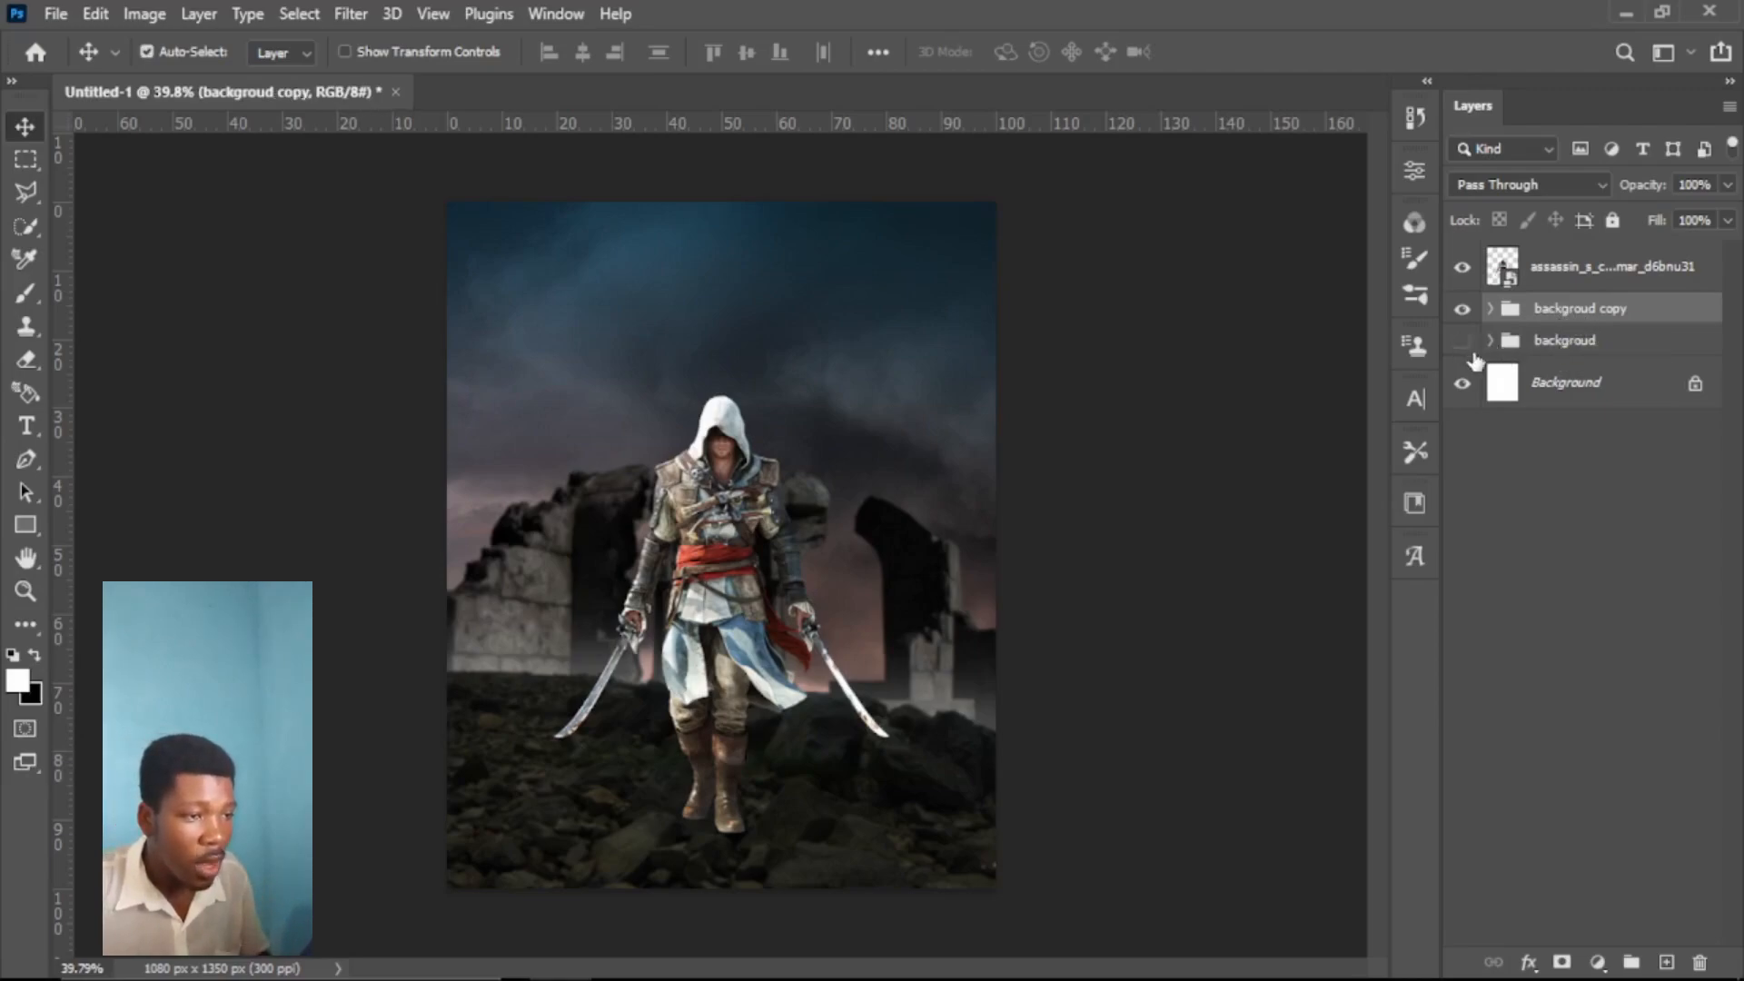
pyautogui.click(1614, 221)
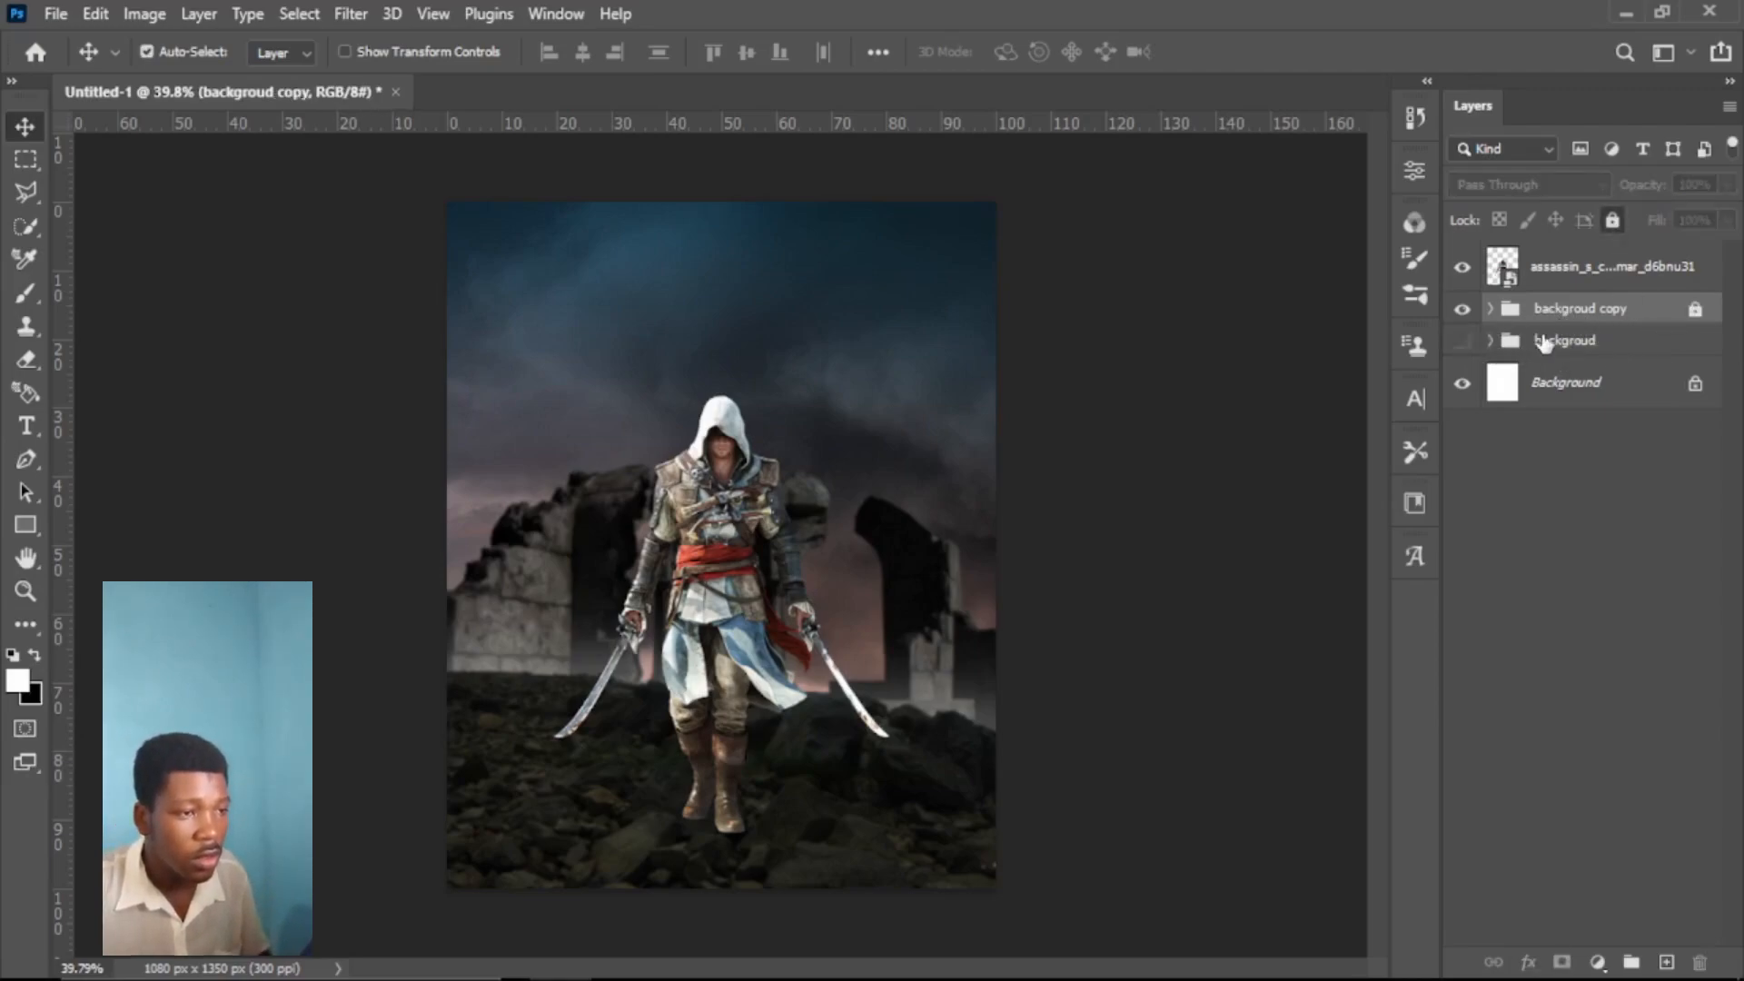
pyautogui.click(1462, 311)
pyautogui.click(1462, 310)
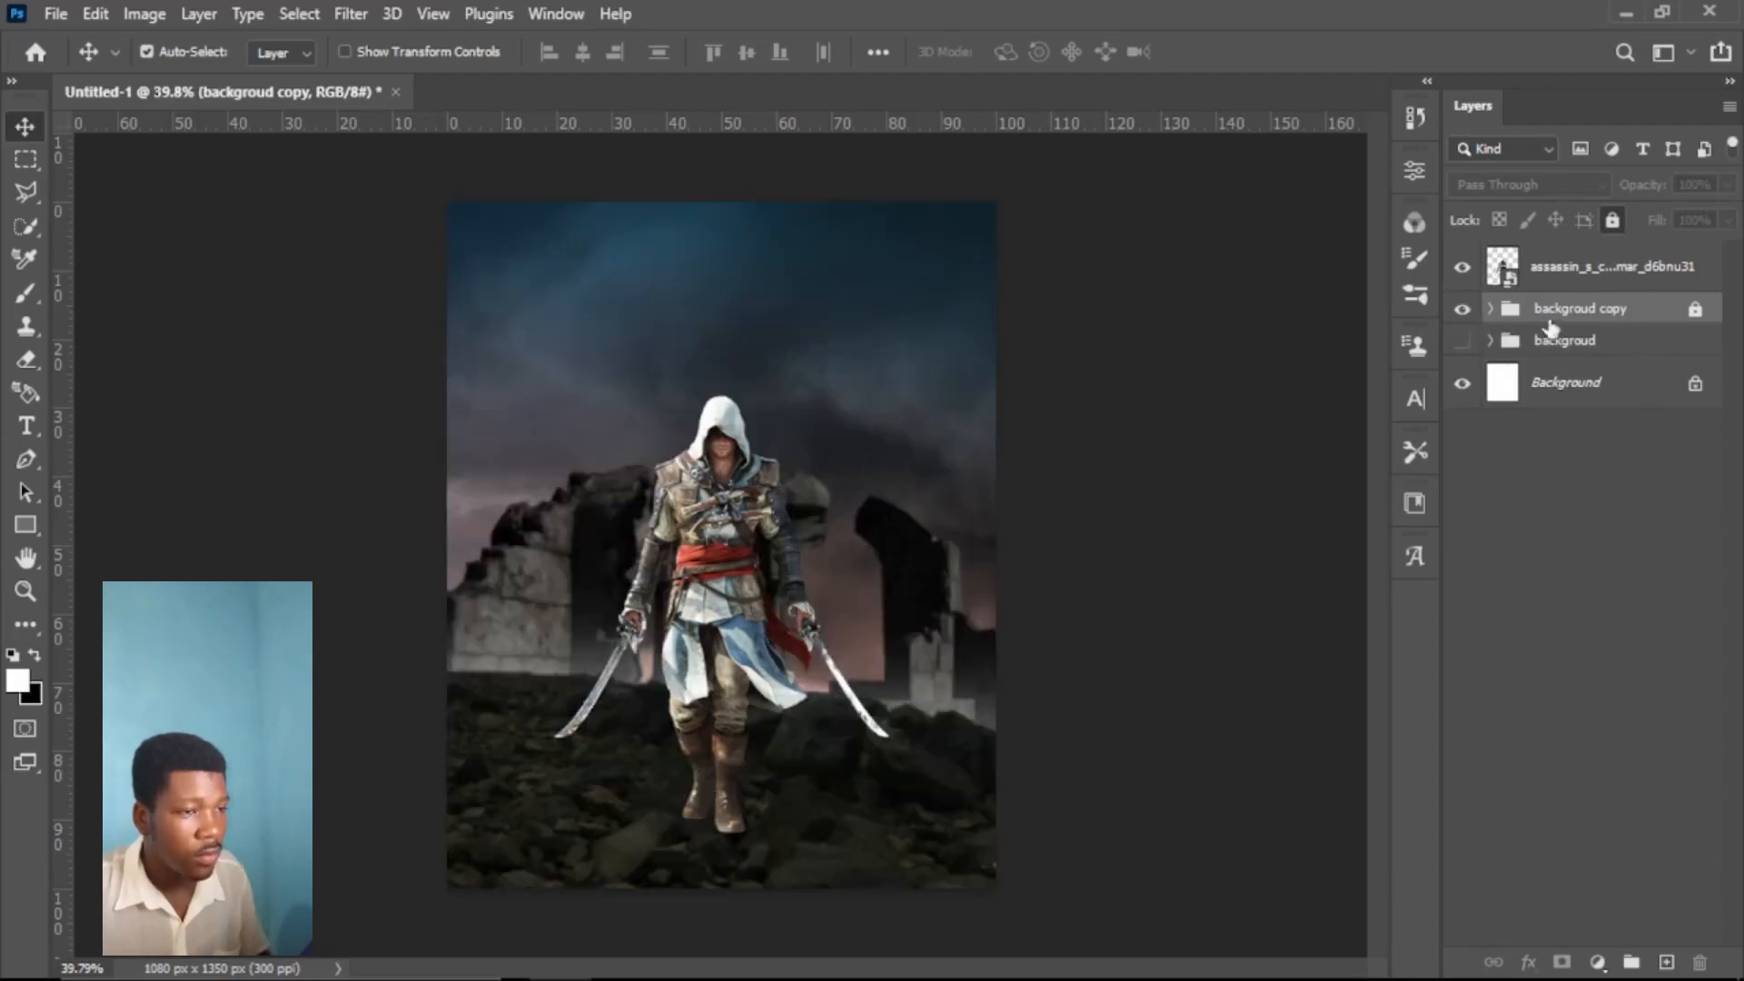
pyautogui.click(1463, 310)
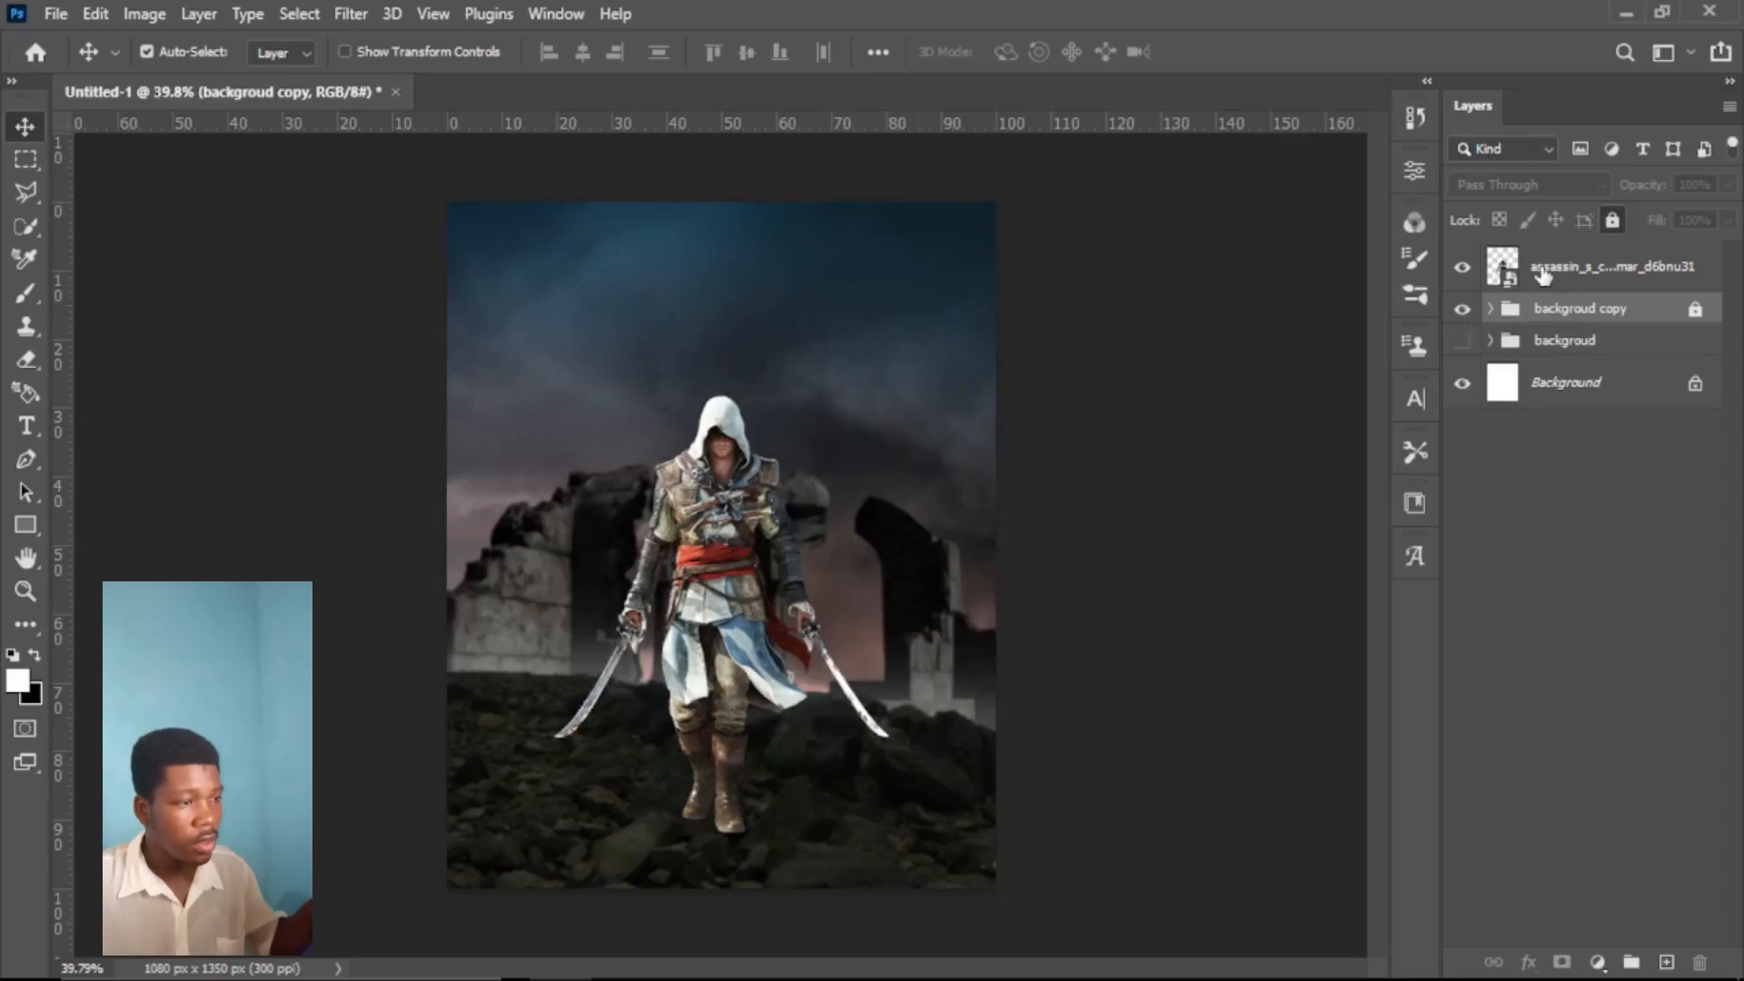
# Step: Start a Camera Raw filter on the assassin layer and set Shadows to -37 and Blacks to -26
pyautogui.click(1544, 269)
pyautogui.scroll(2, 616, 633)
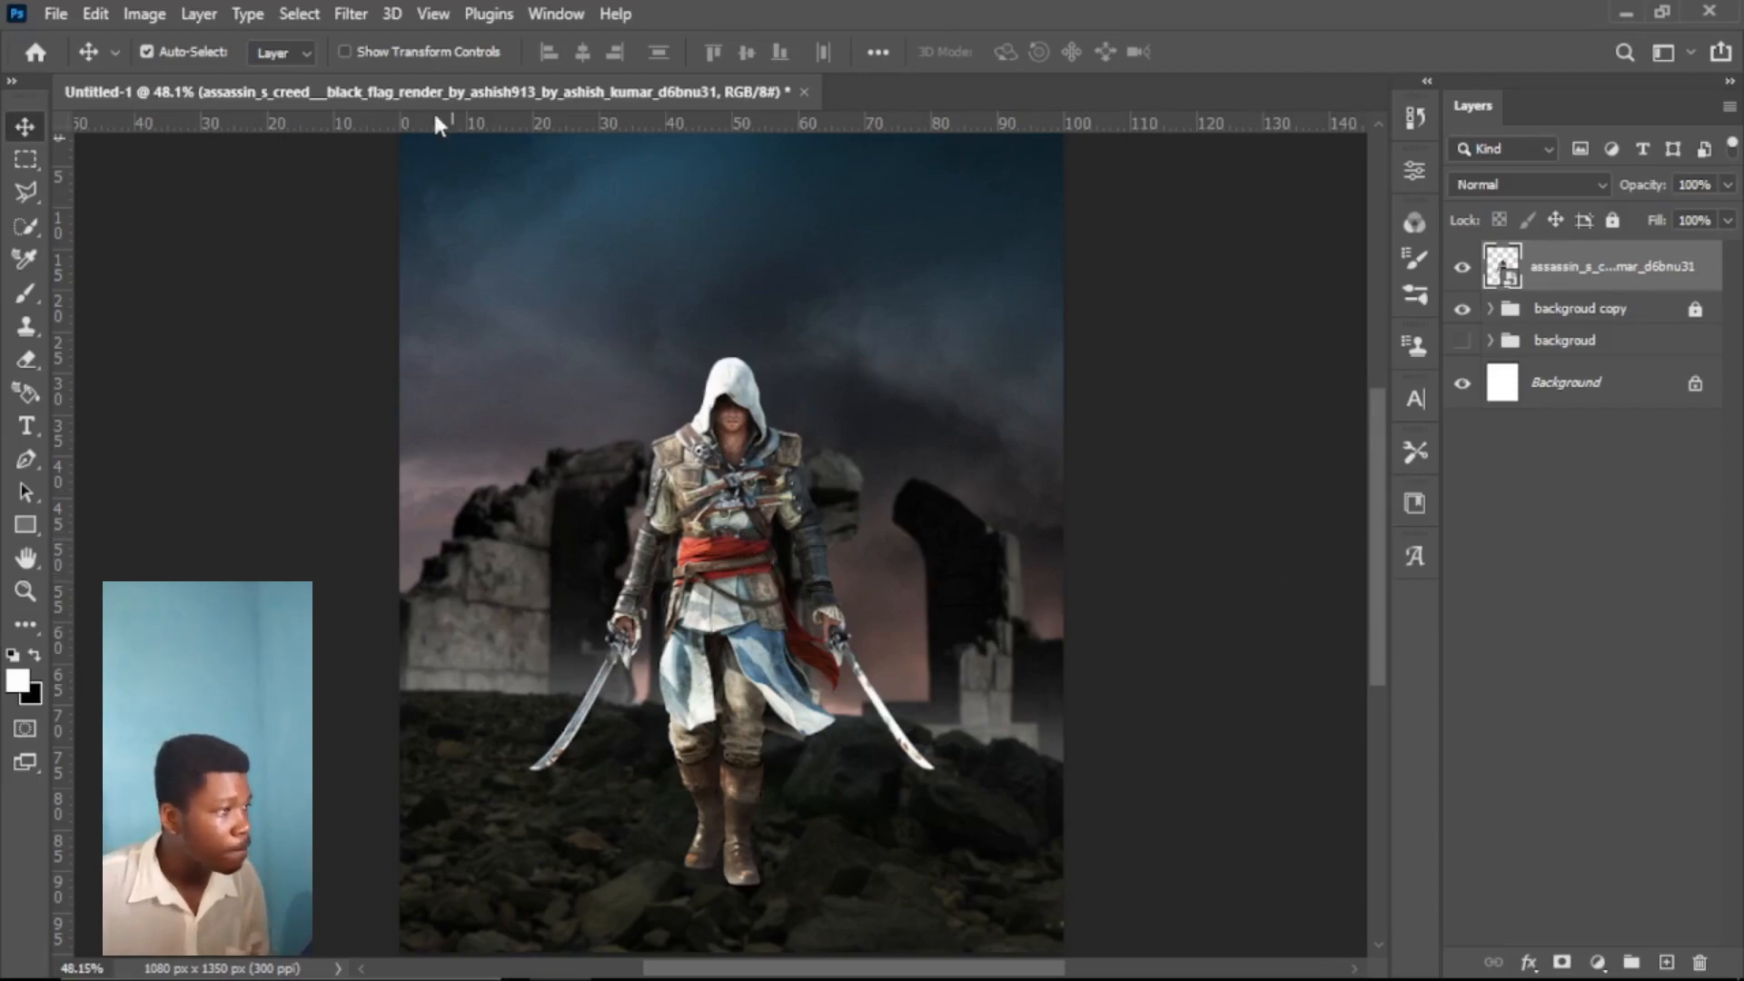
pyautogui.click(350, 14)
pyautogui.click(427, 205)
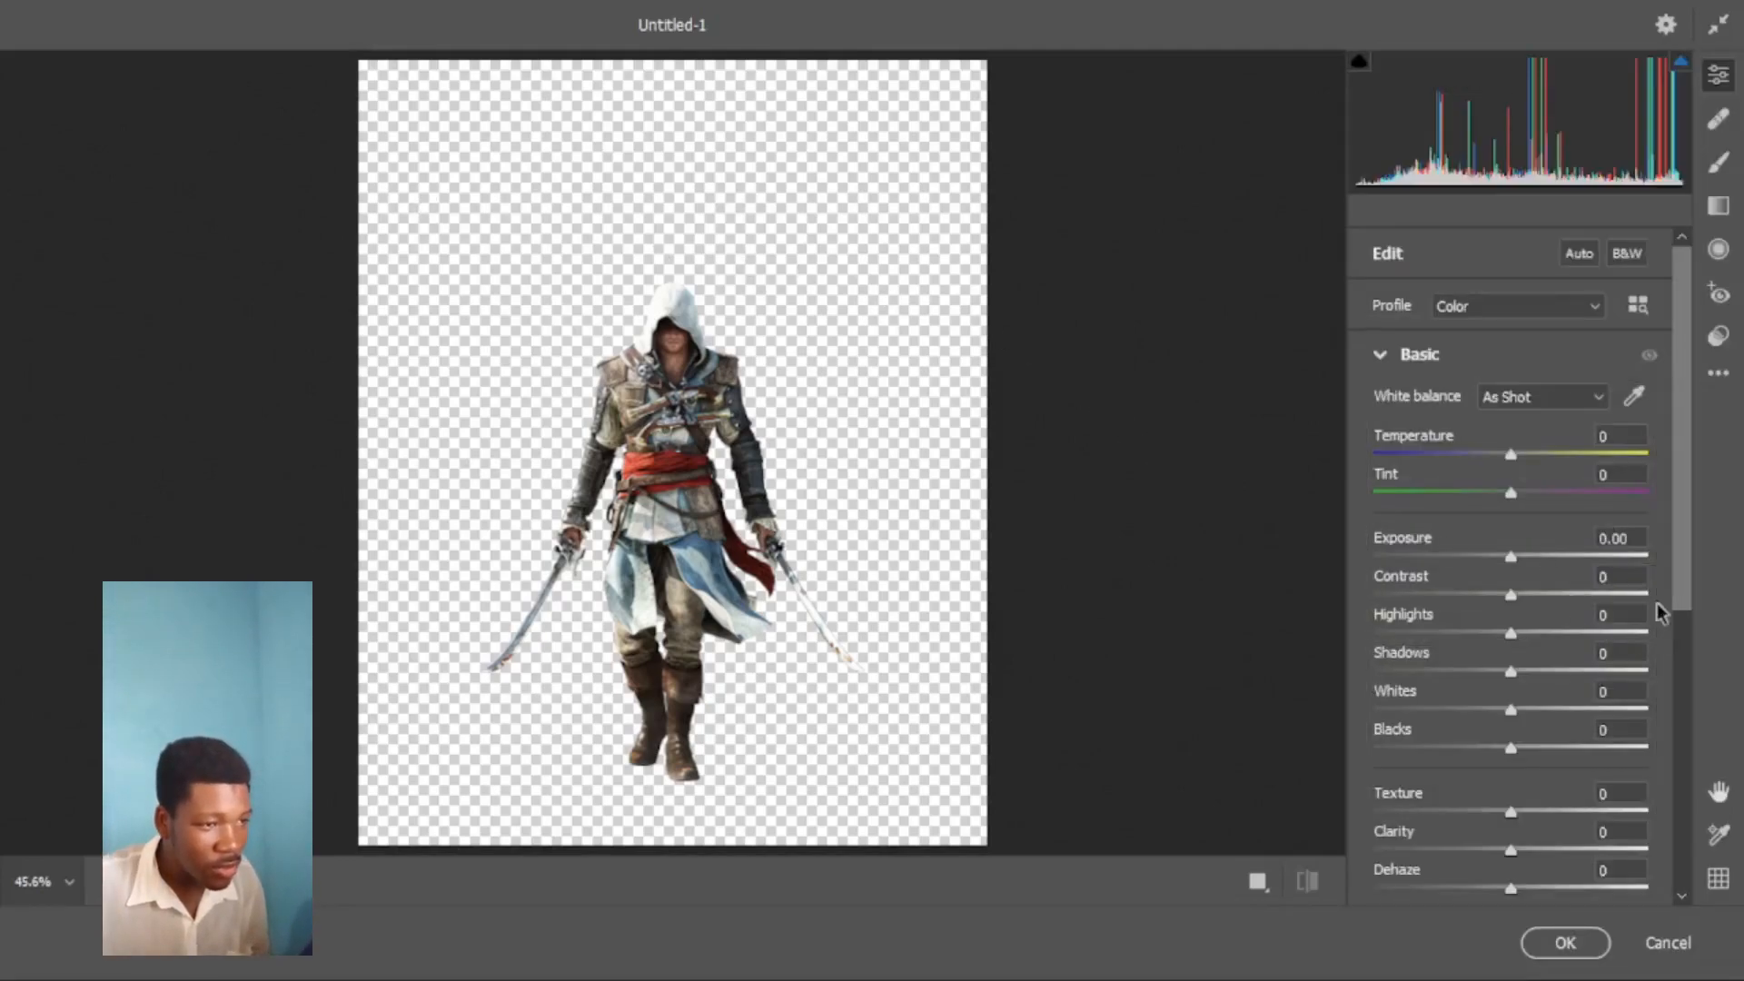
pyautogui.moveTo(1511, 673); pyautogui.dragTo(1456, 676)
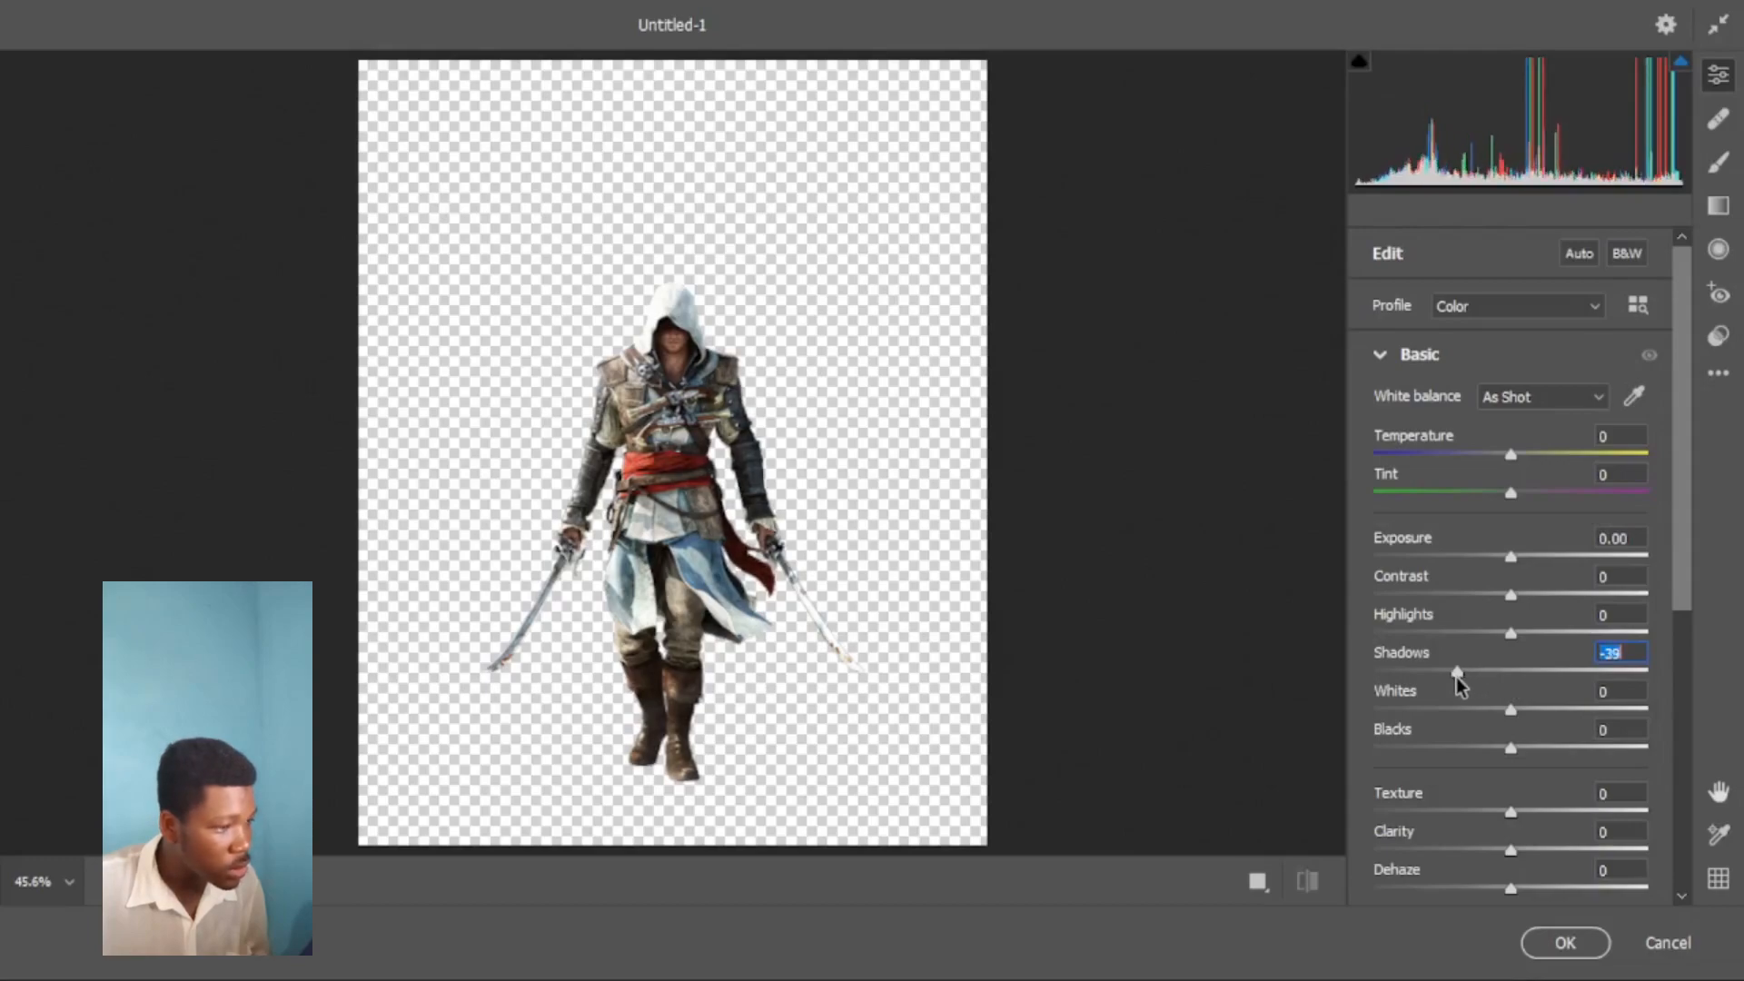
pyautogui.moveTo(1515, 749); pyautogui.dragTo(1472, 750)
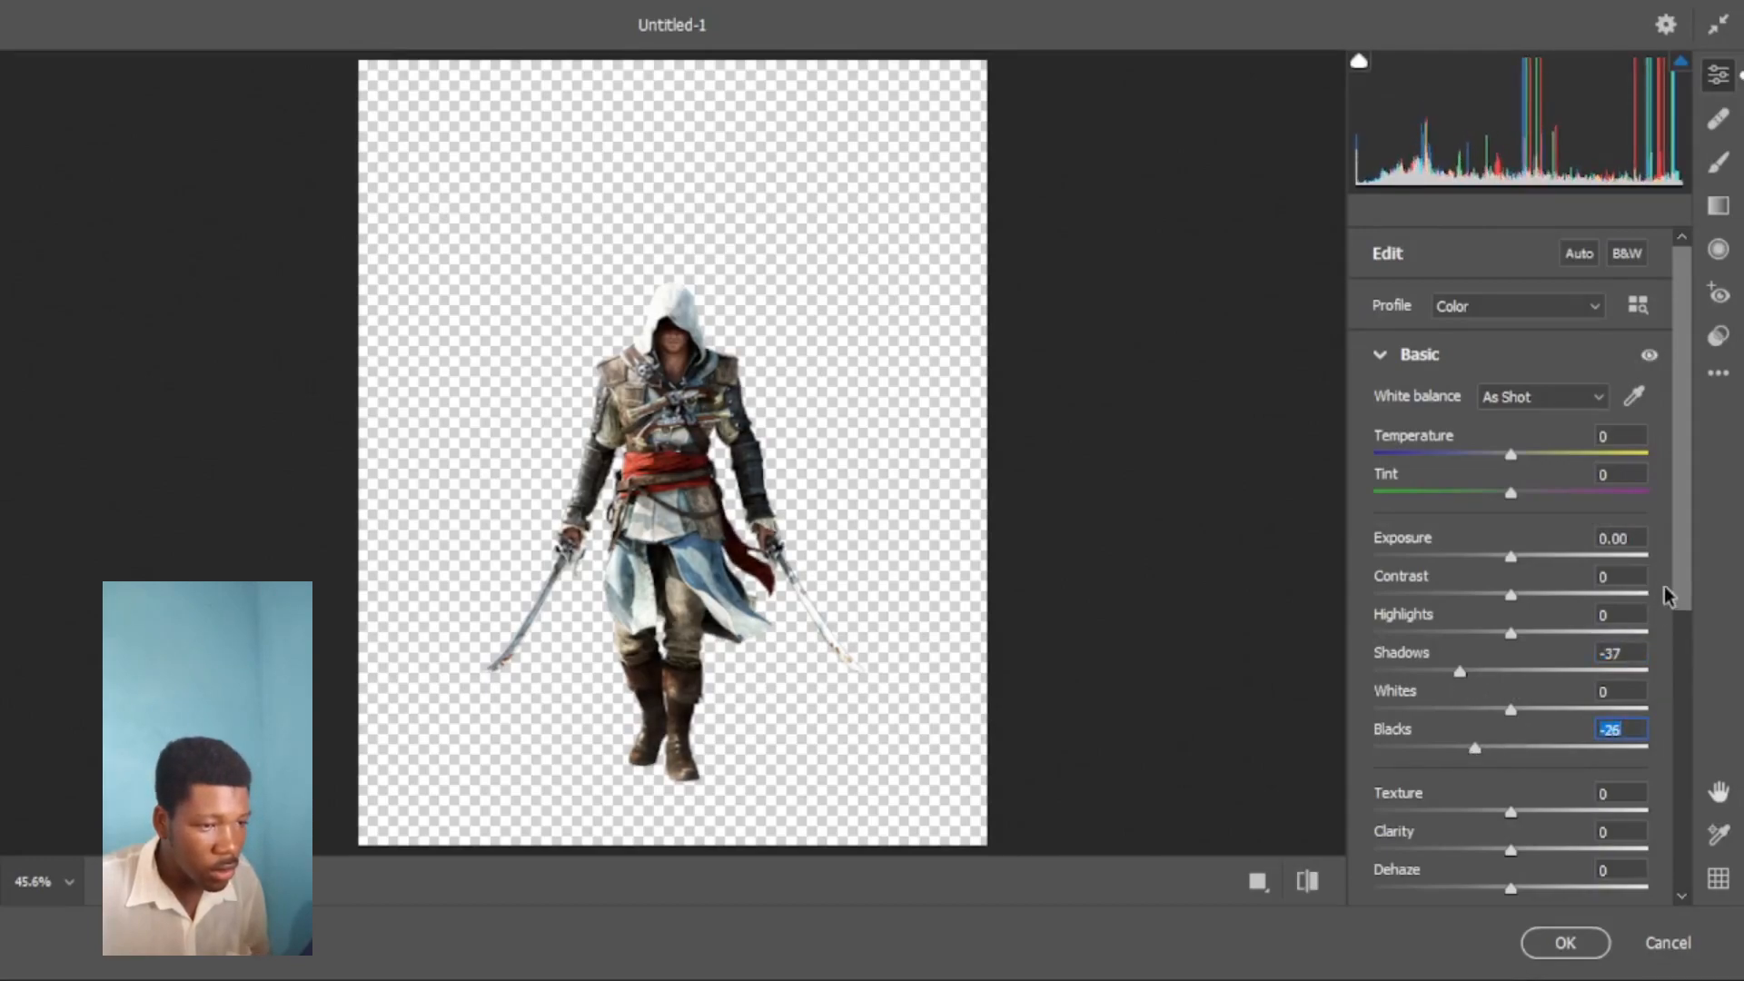
# Step: Set Texture to +8, Clarity to +9 and Saturation to about +5, compare before and after, and apply the Camera Raw filter
pyautogui.scroll(-4, 1690, 724)
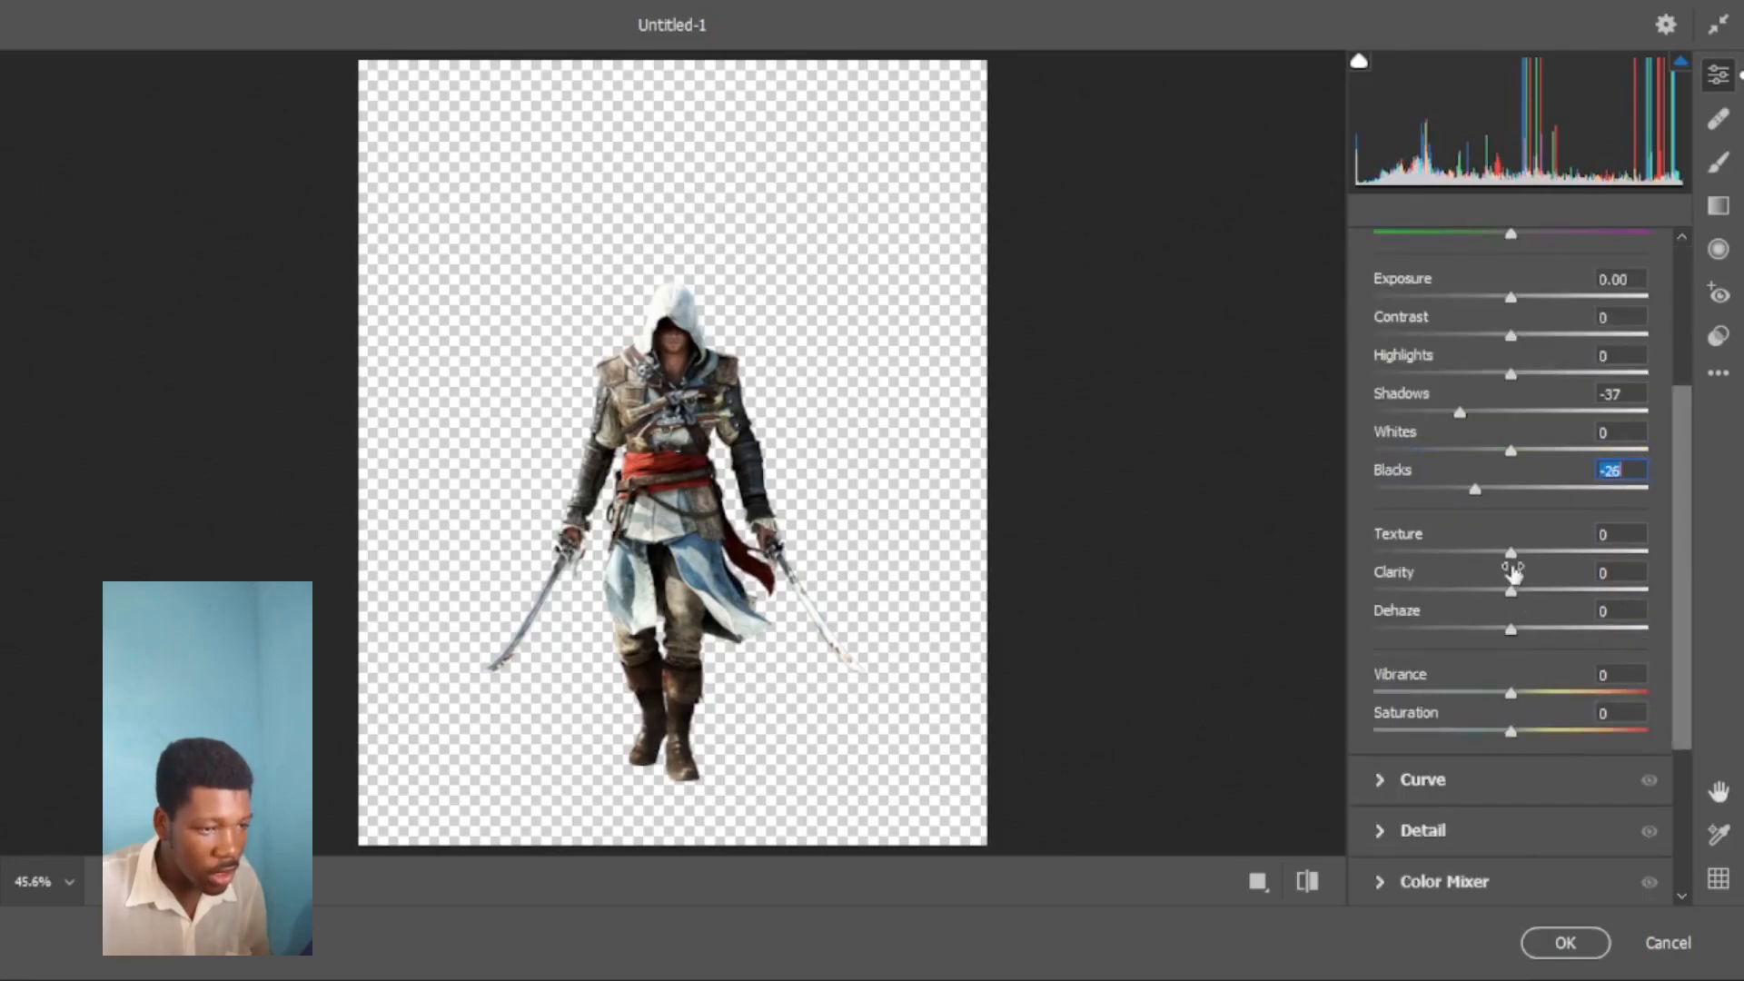
pyautogui.moveTo(1514, 553); pyautogui.dragTo(1522, 590)
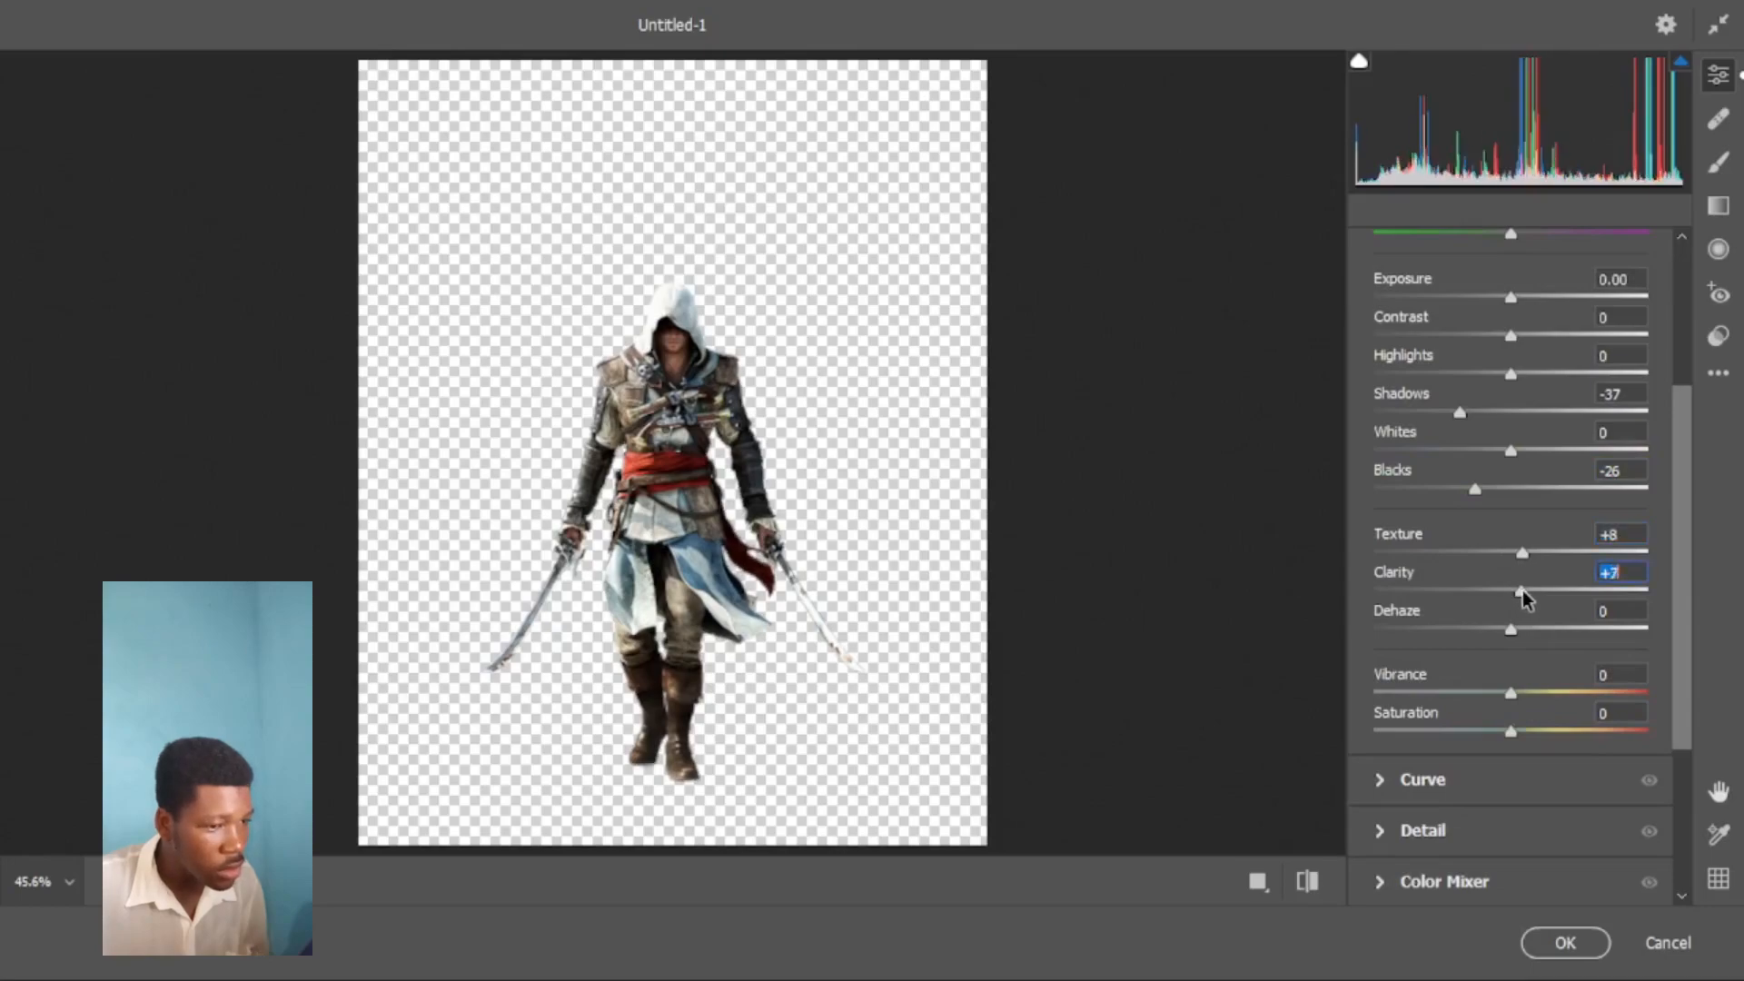
pyautogui.click(1257, 881)
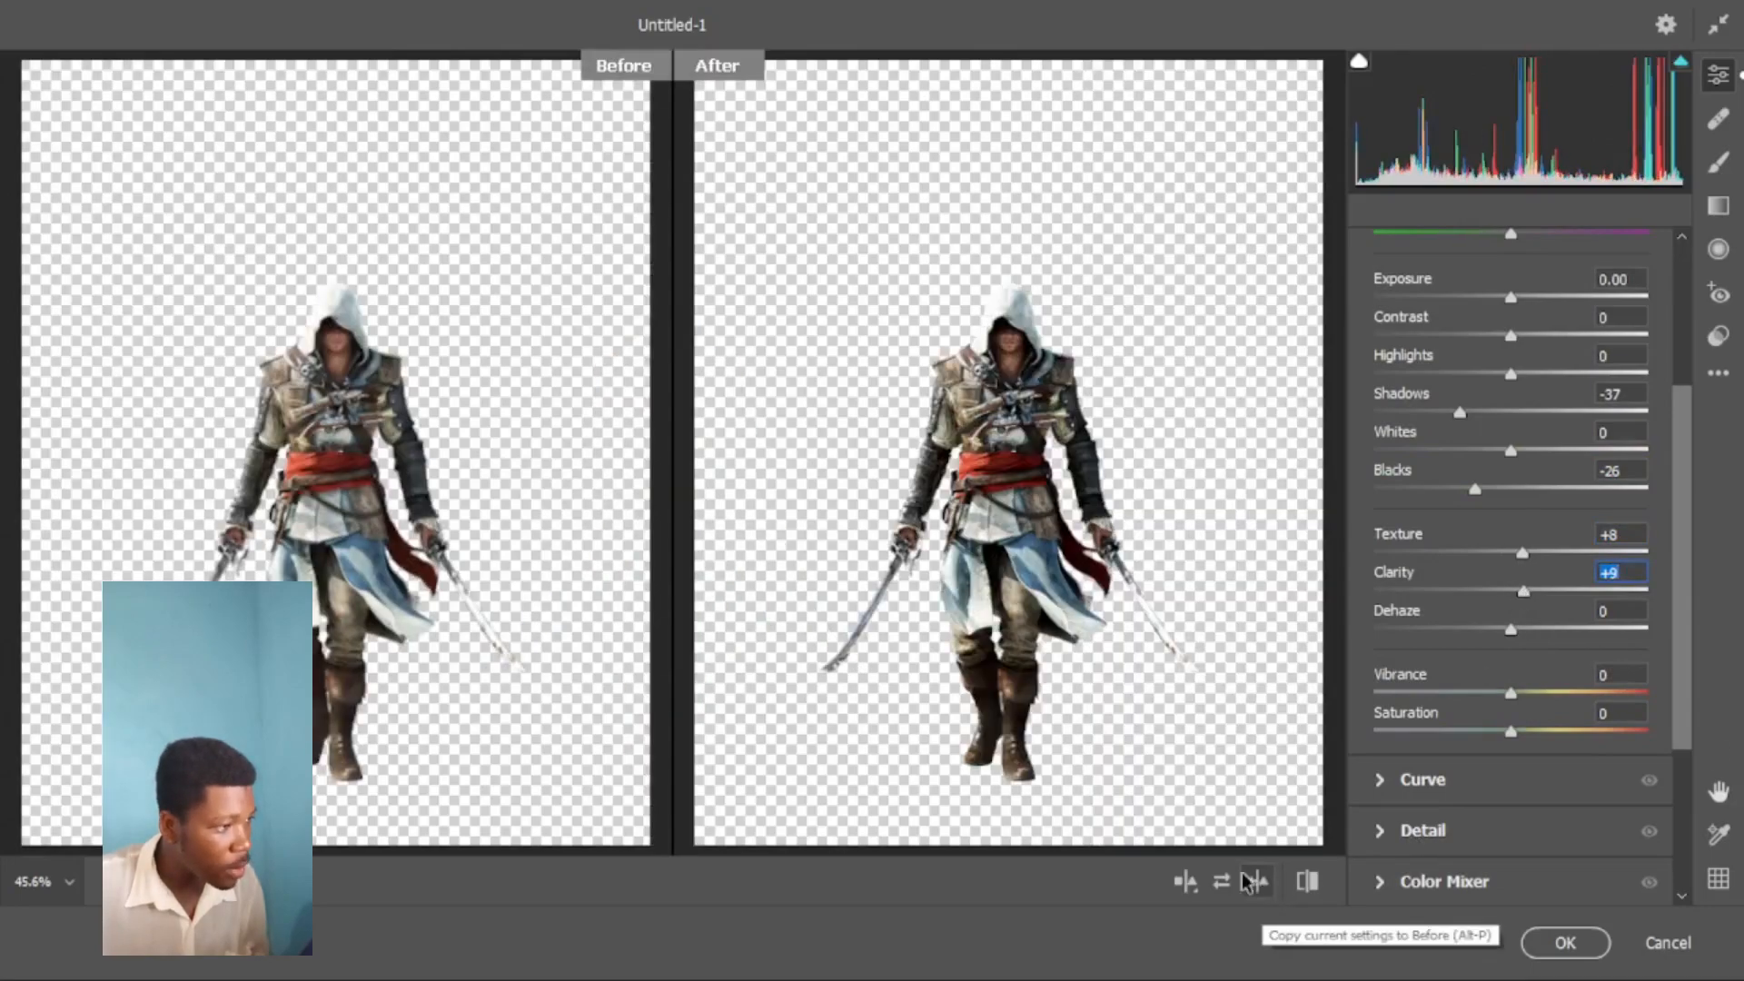
pyautogui.moveTo(1055, 471); pyautogui.dragTo(1146, 458)
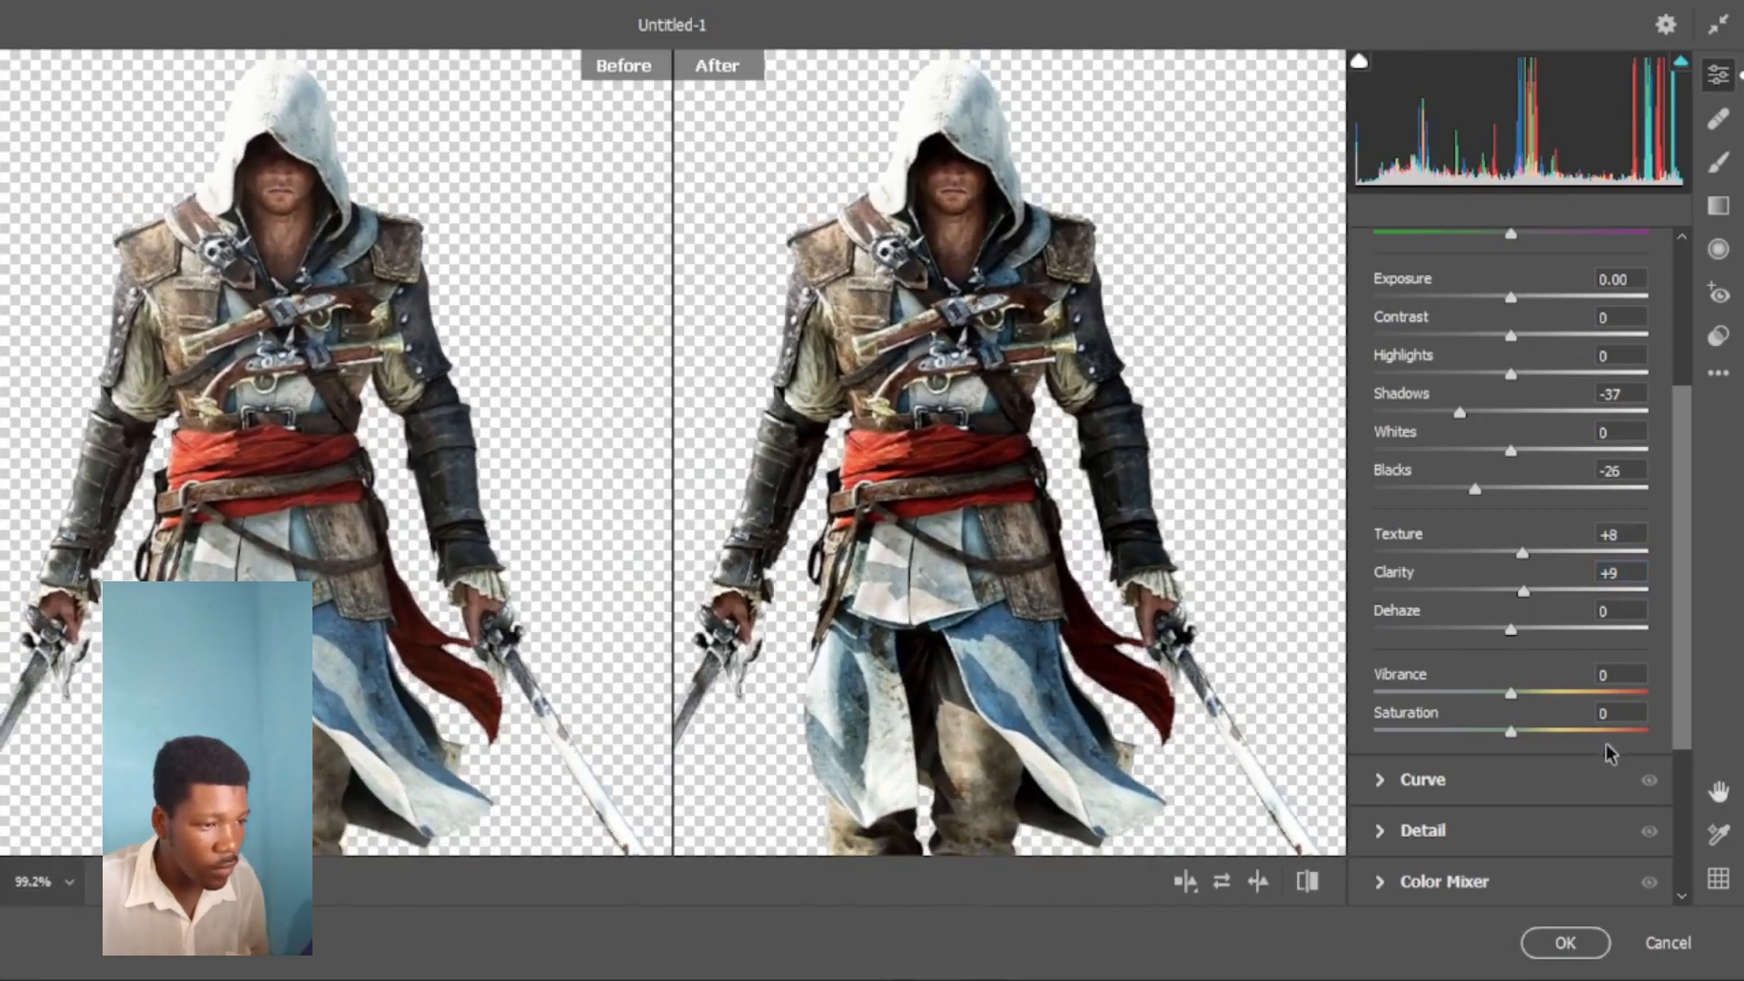
pyautogui.moveTo(1514, 730); pyautogui.dragTo(1519, 732)
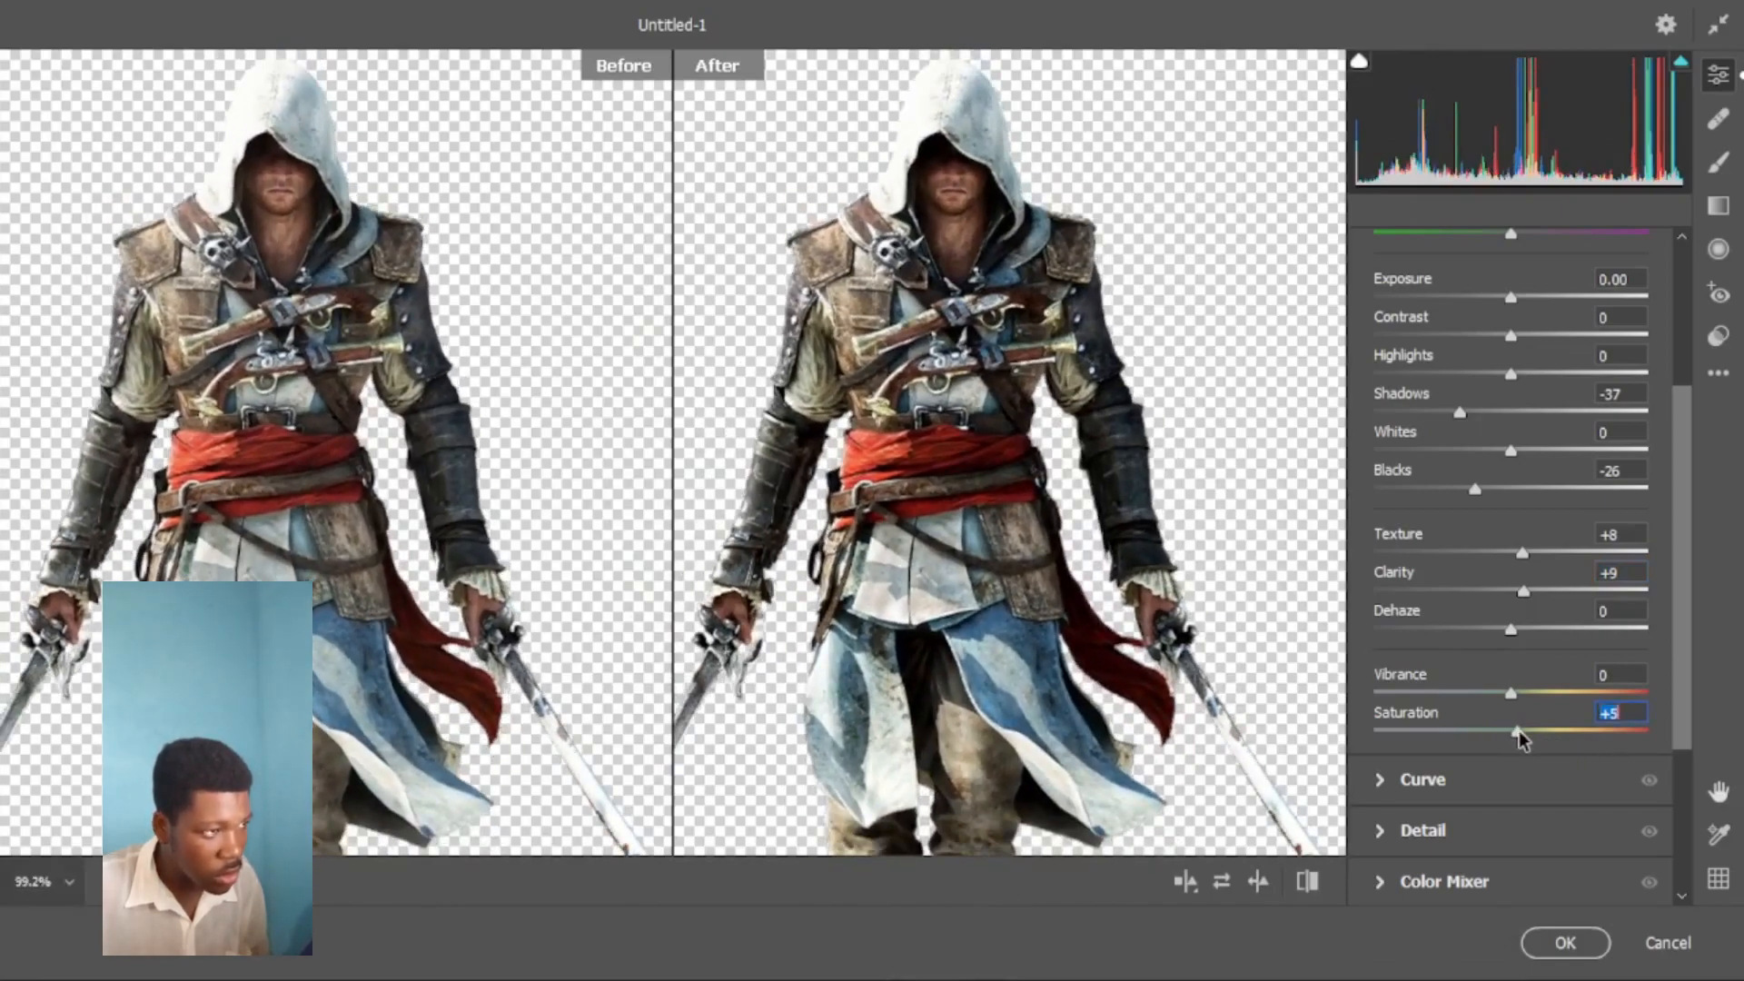
pyautogui.click(1565, 945)
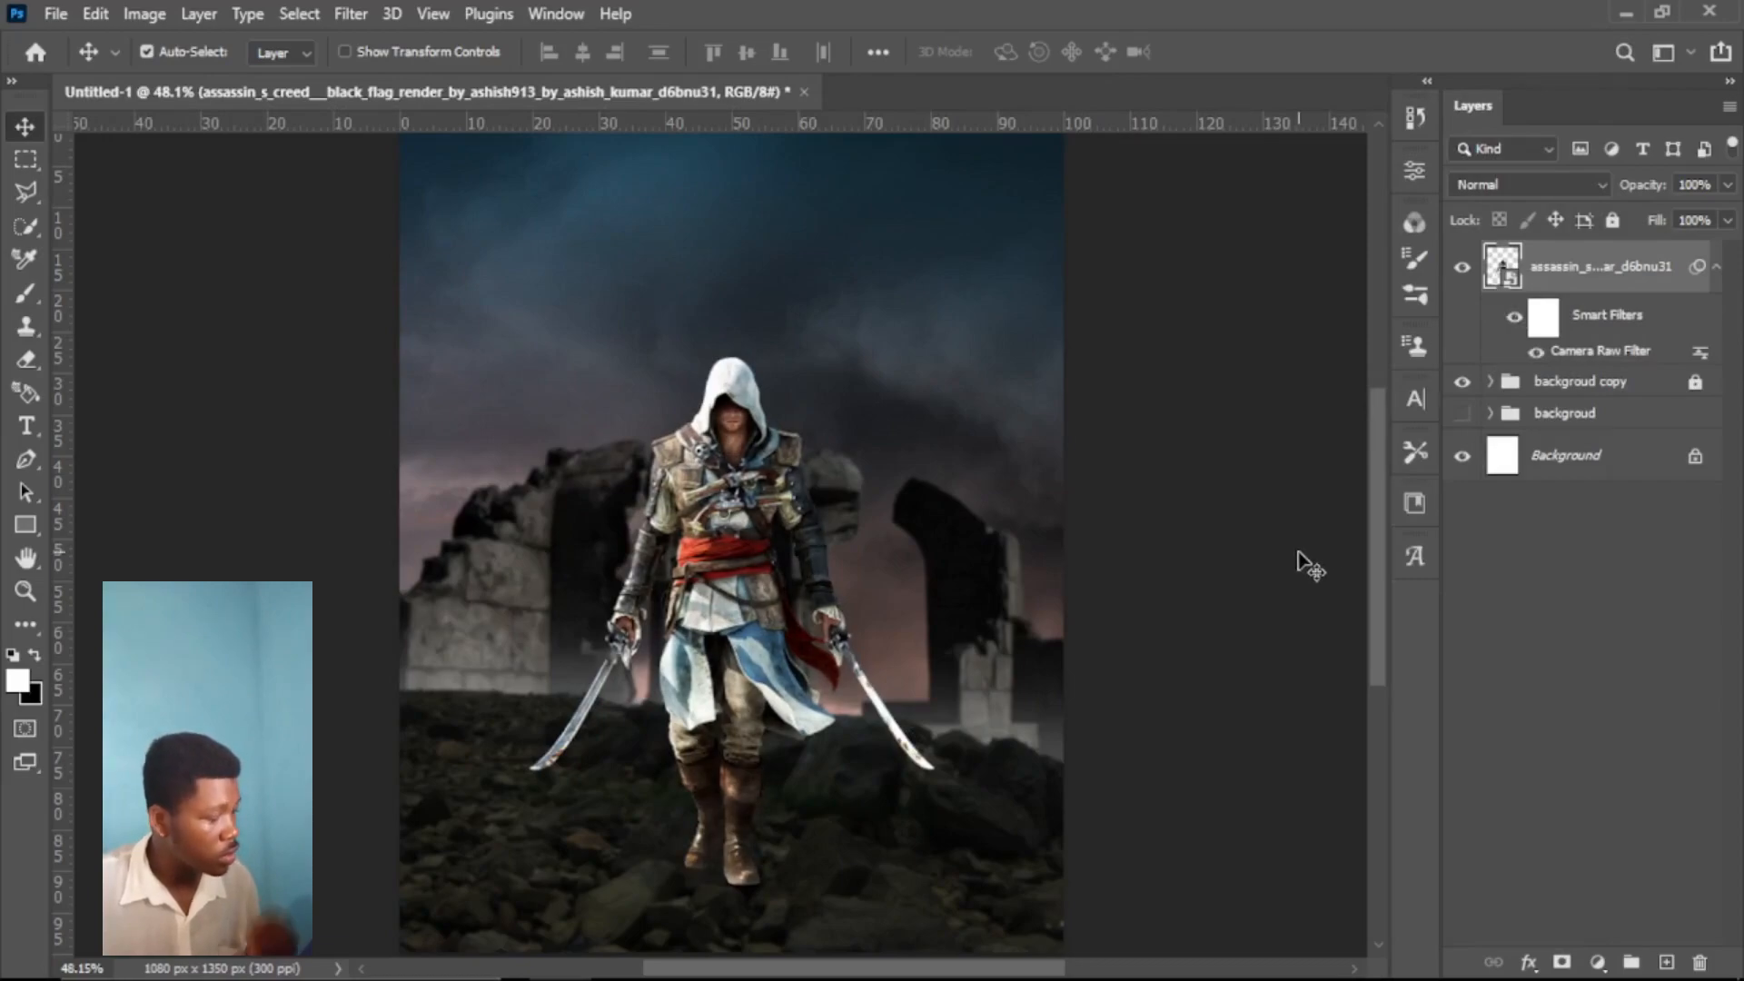
# Step: Save the composite on the computer as sk.psd in the Documents folder
pyautogui.hotkey('ctrl', 's')
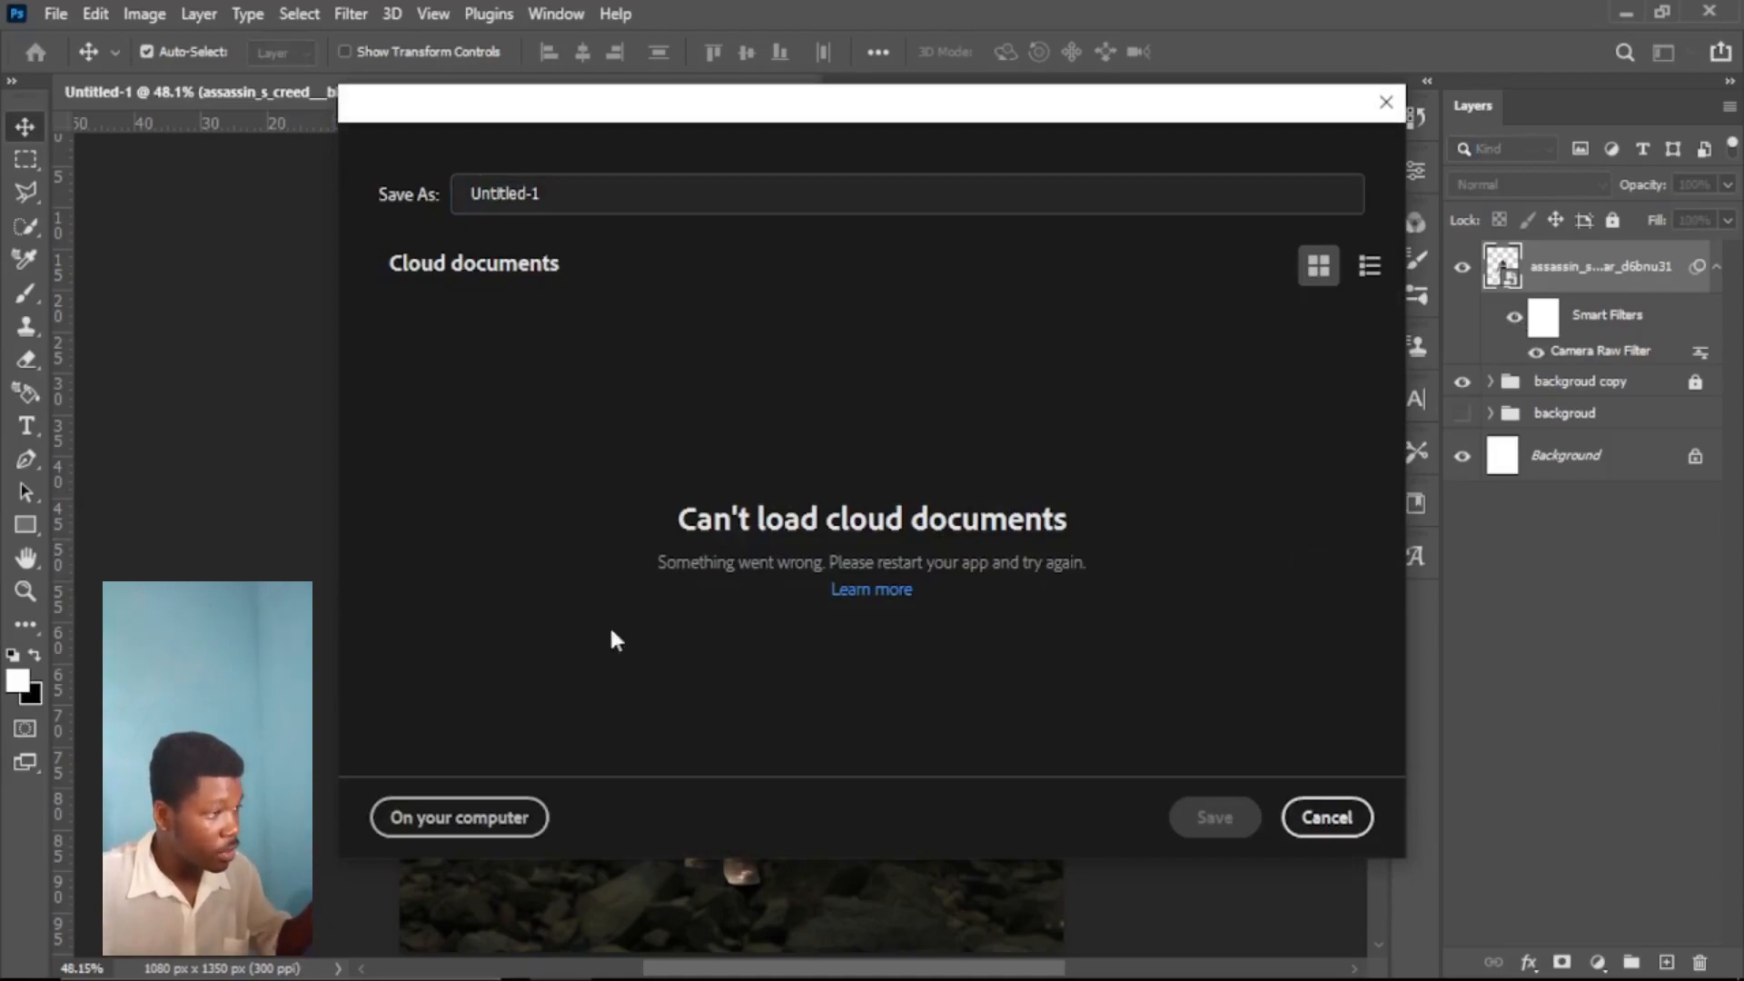
pyautogui.click(479, 817)
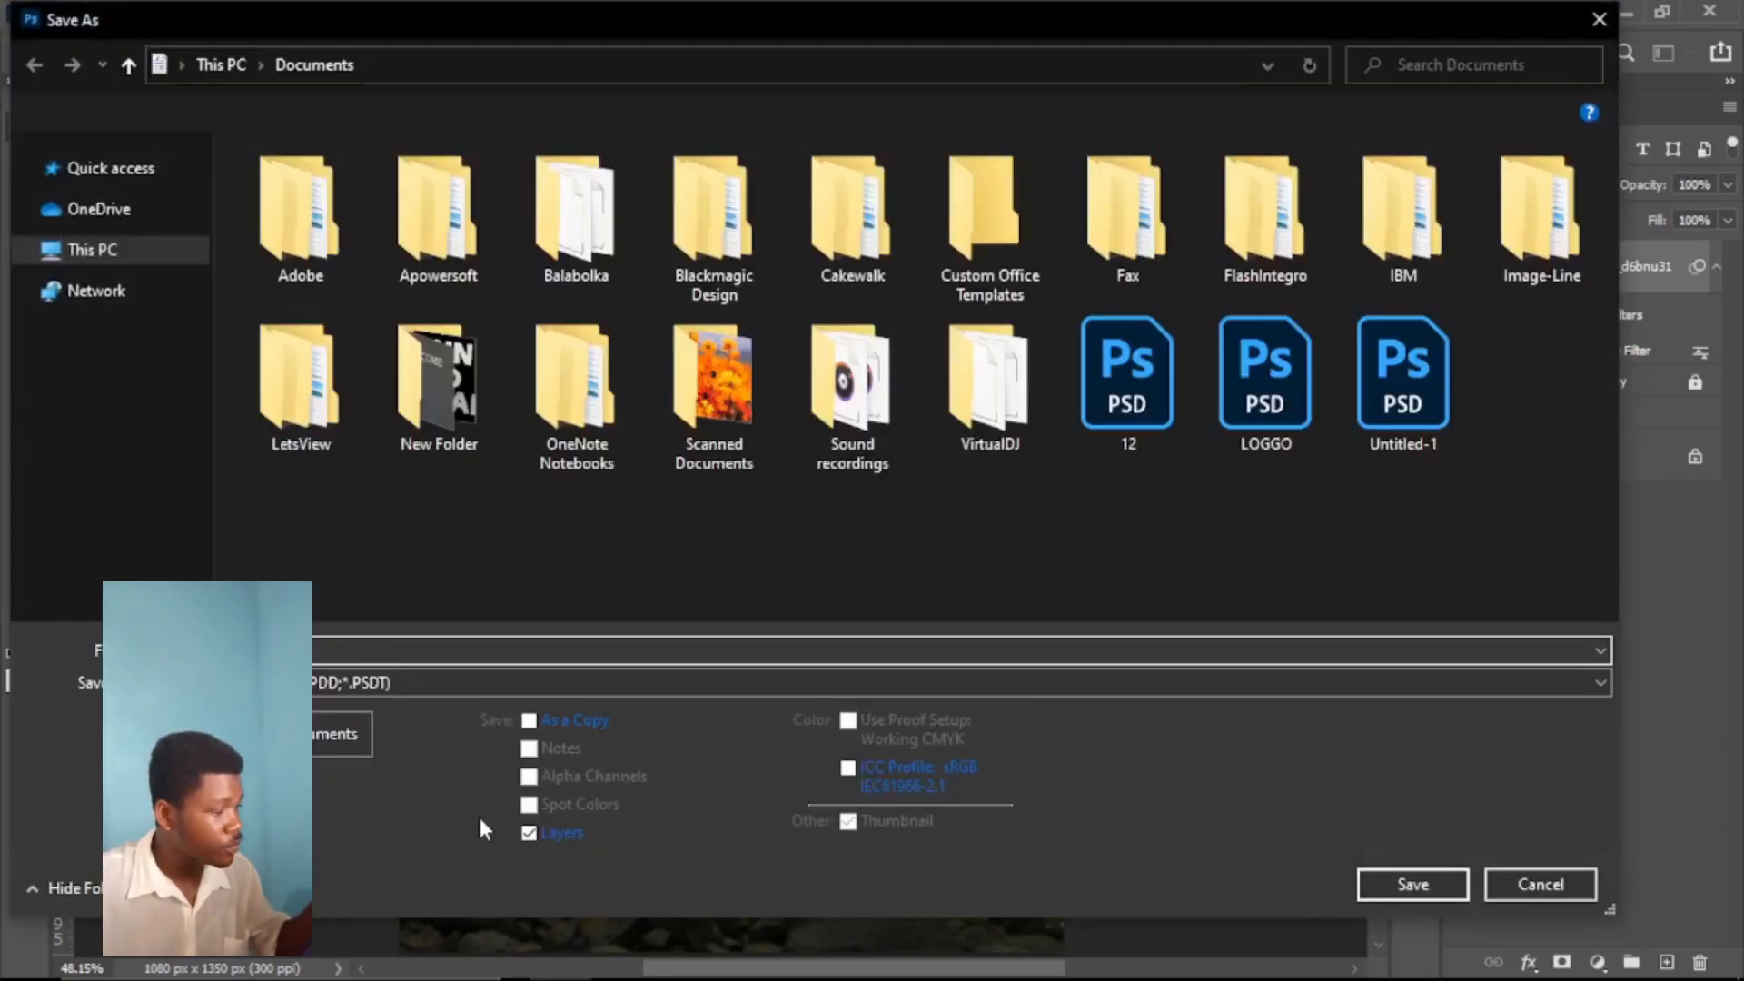
pyautogui.press('Return')
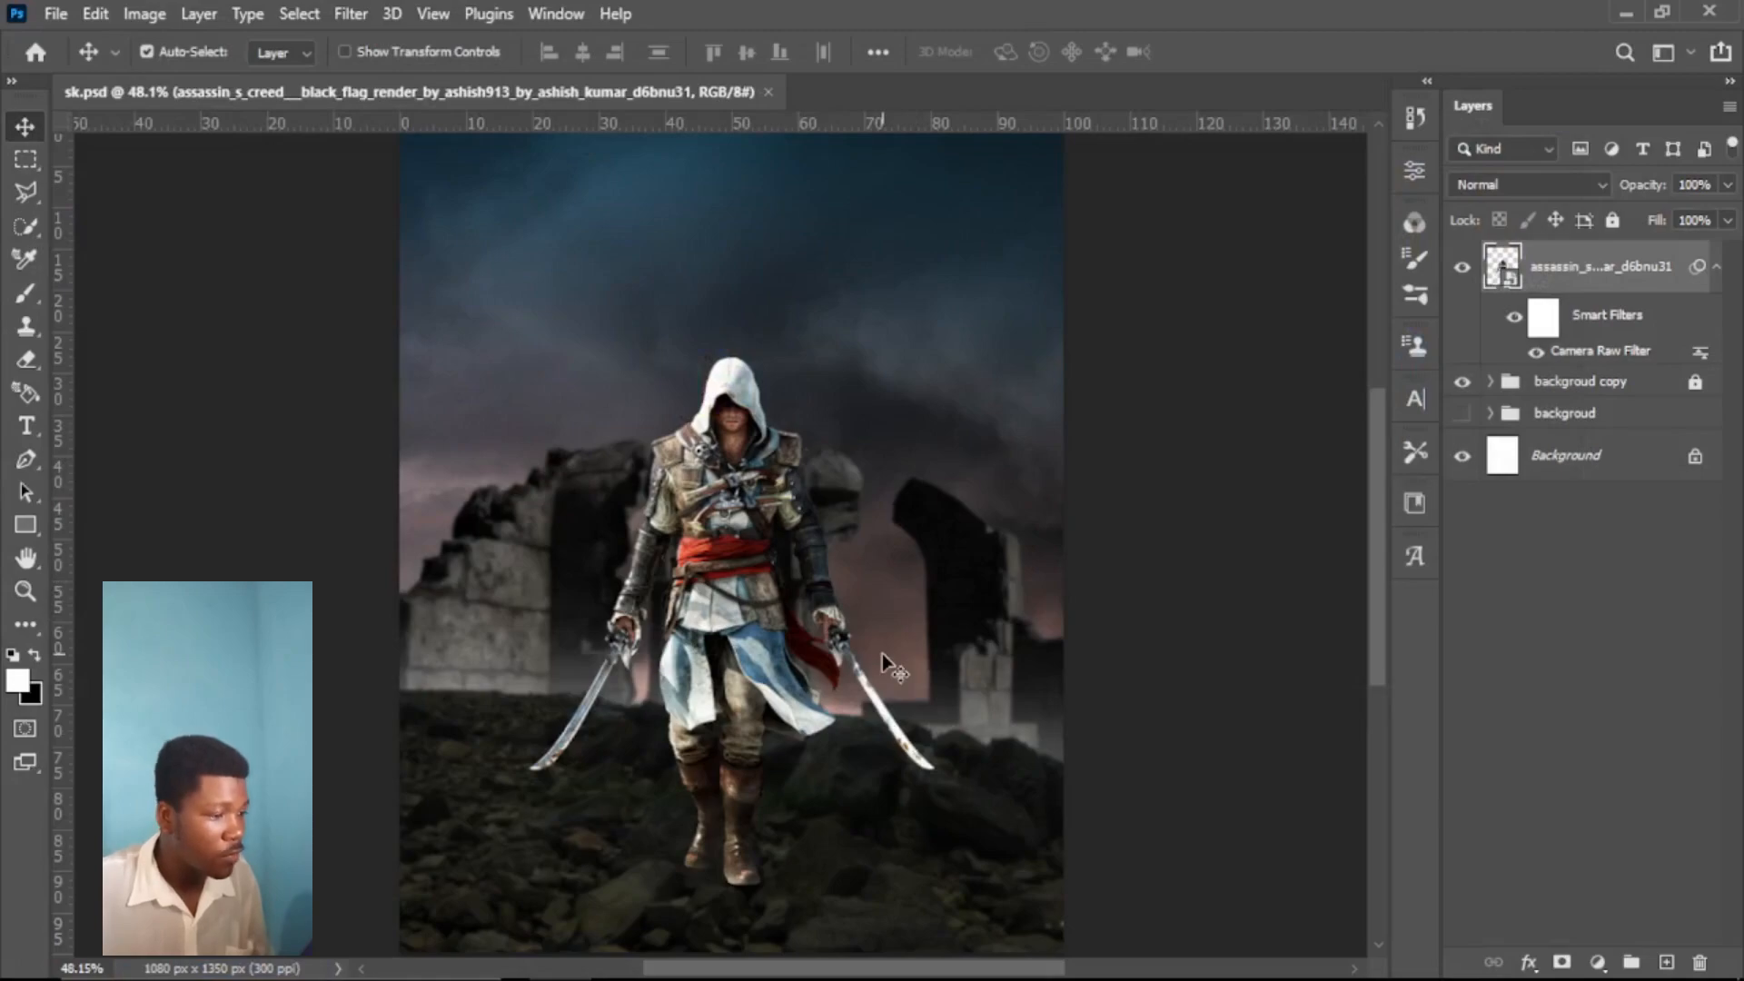
# Step: Create a new layer above the "backgroud copy" group and paint a black shadow under the assassin's feet with a 200 px brush
pyautogui.click(1616, 382)
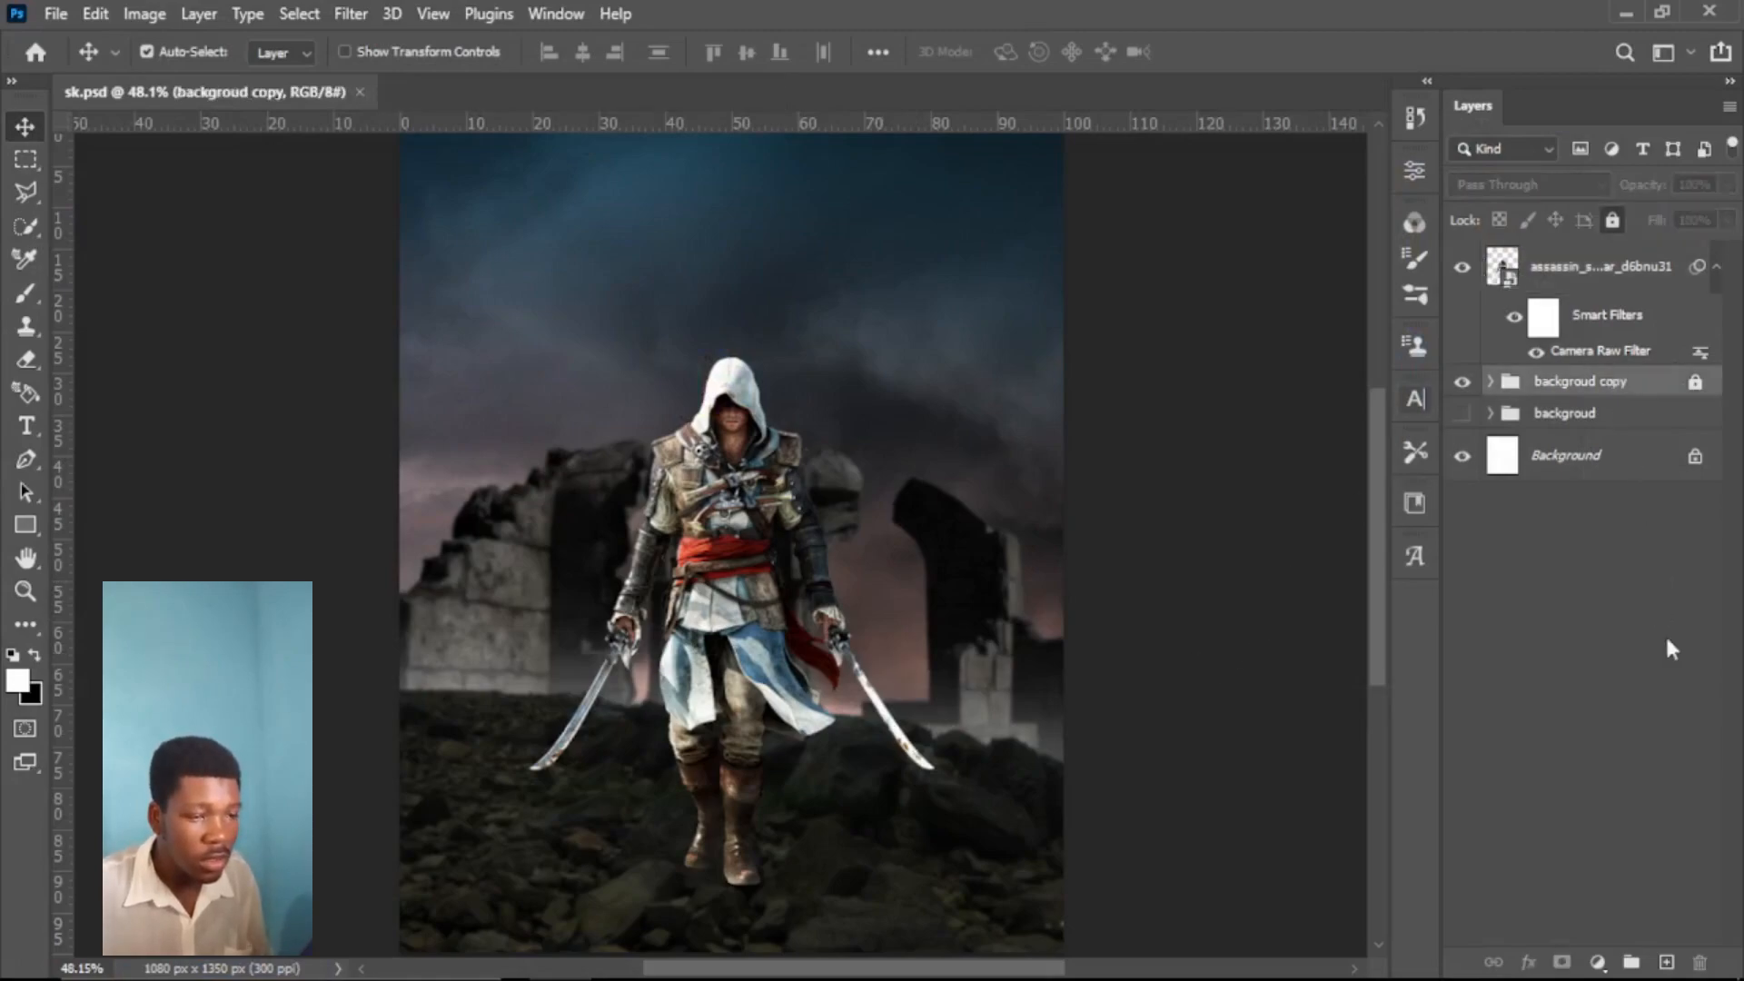
pyautogui.click(1663, 958)
pyautogui.scroll(-3, 790, 800)
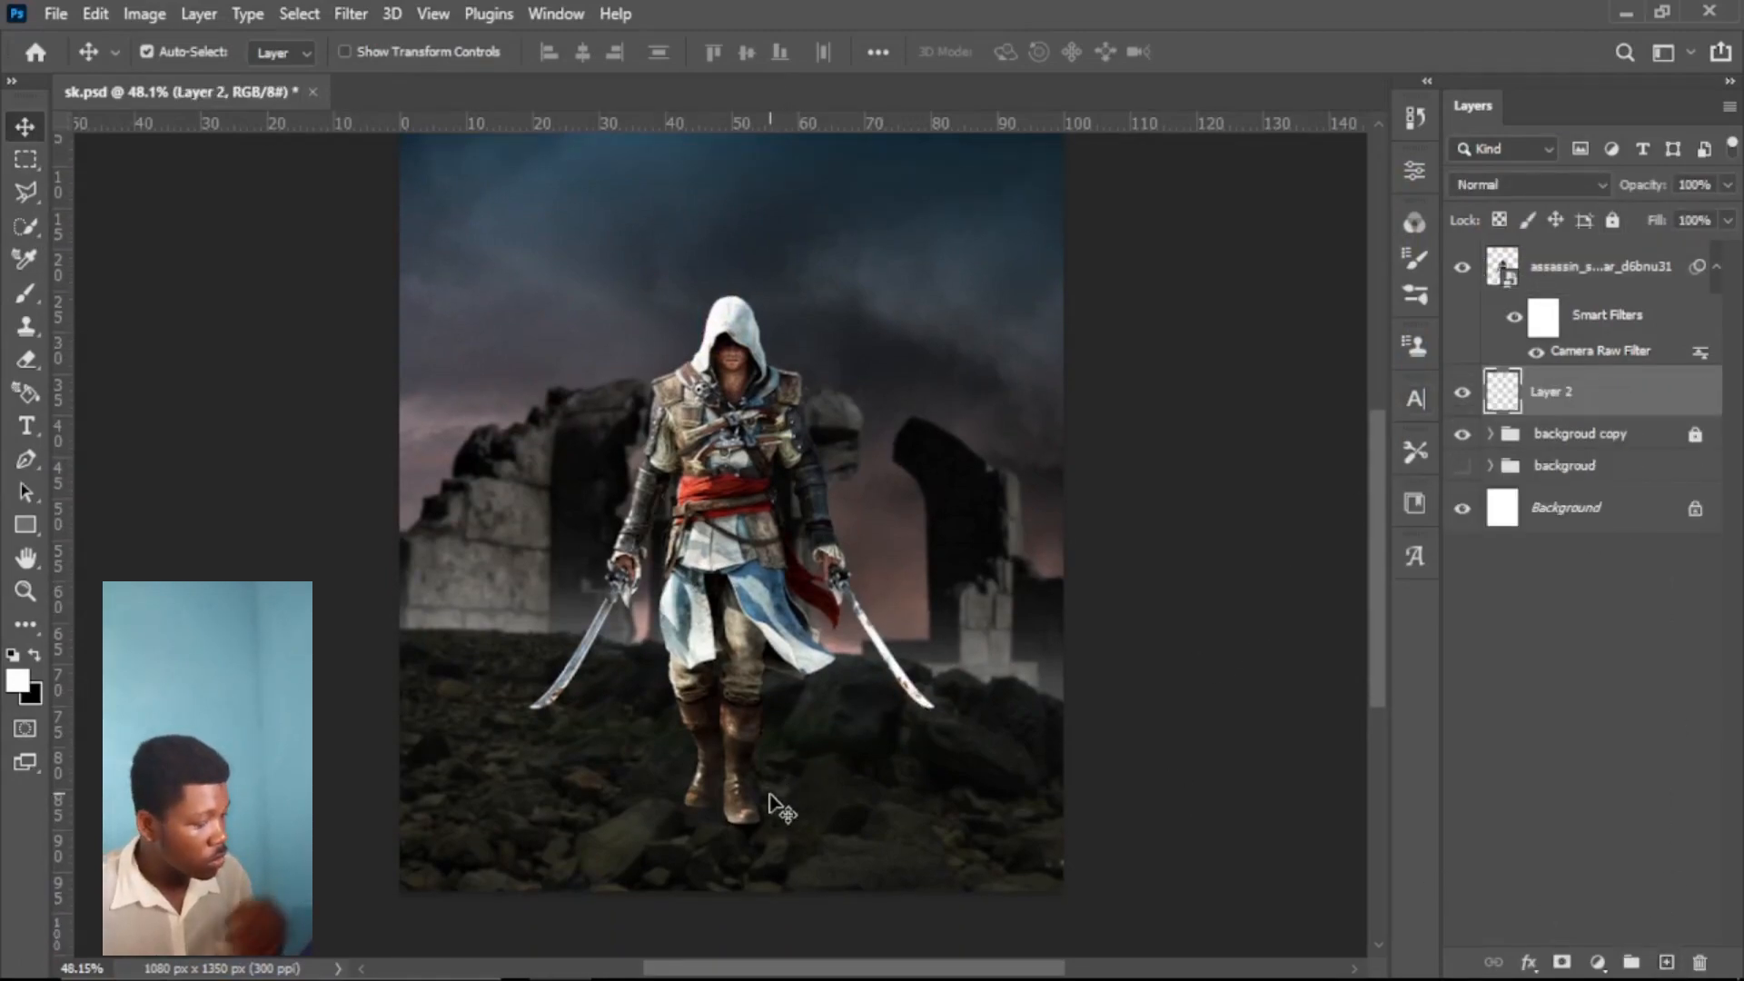
pyautogui.scroll(-1, 777, 807)
pyautogui.press('b')
pyautogui.click(14, 658)
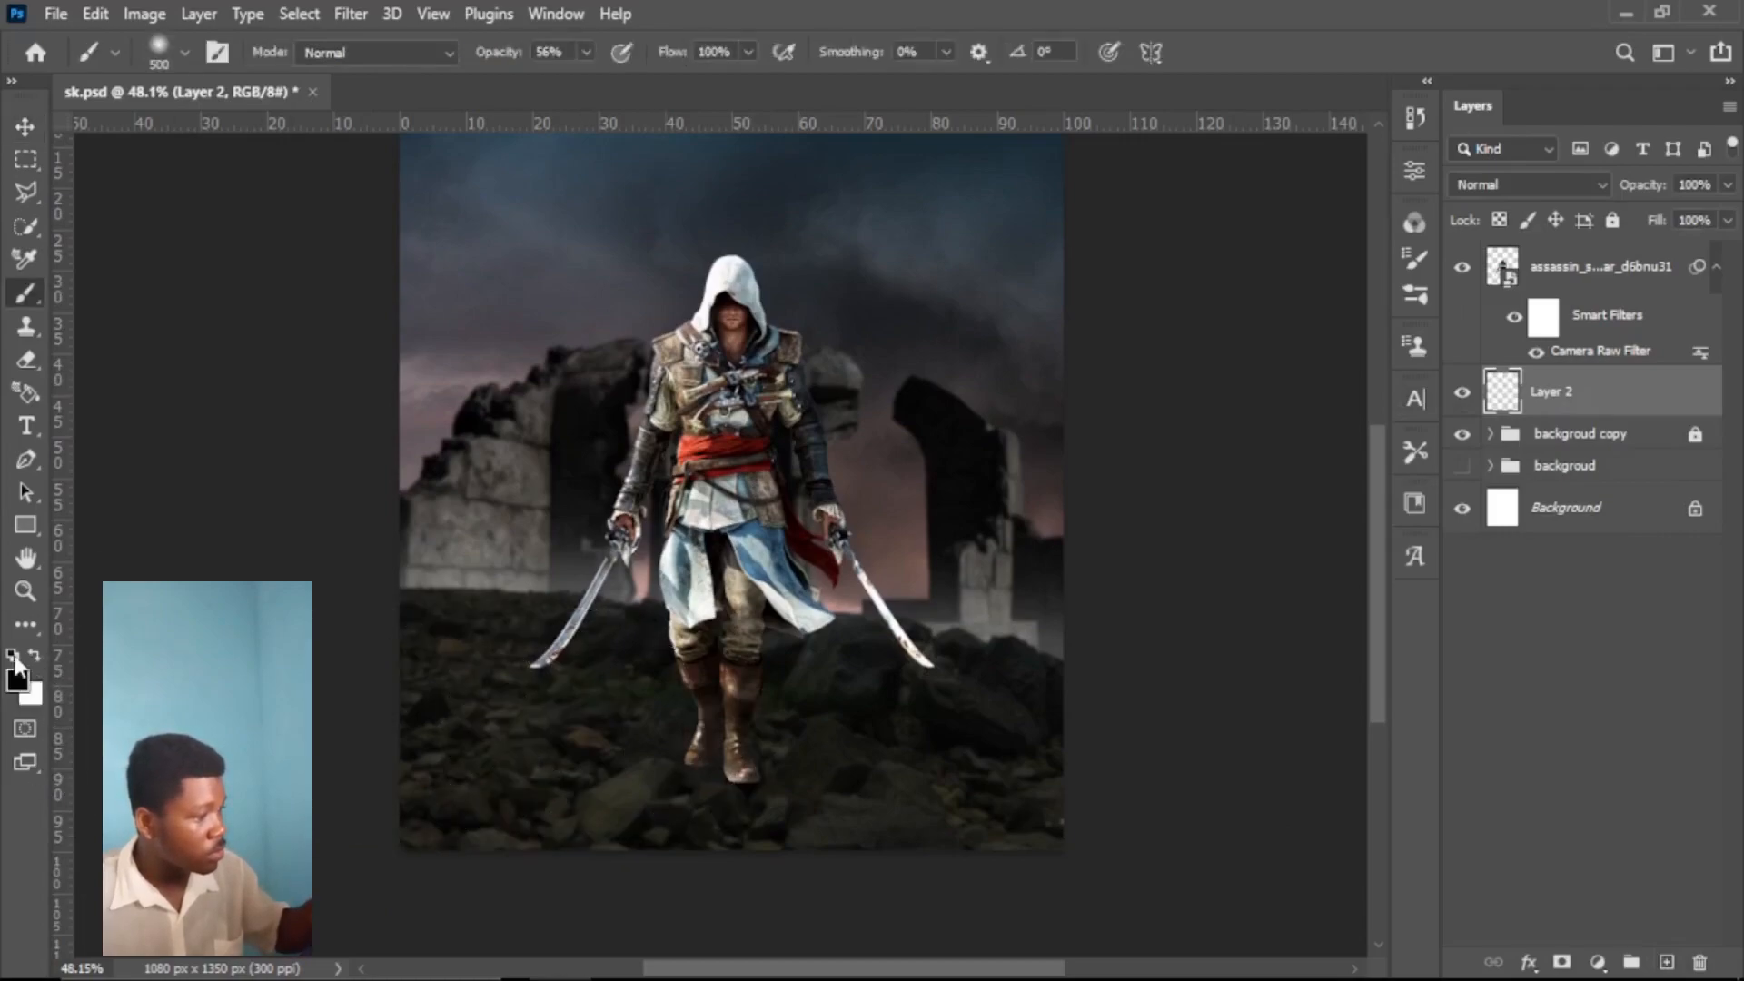
pyautogui.press('[')
pyautogui.press('[')
pyautogui.press('[')
pyautogui.press('[')
pyautogui.moveTo(720, 789)
pyautogui.mouseDown()
pyautogui.moveTo(690, 927)
pyautogui.moveTo(694, 810)
pyautogui.moveTo(644, 856)
pyautogui.moveTo(724, 834)
pyautogui.mouseUp()
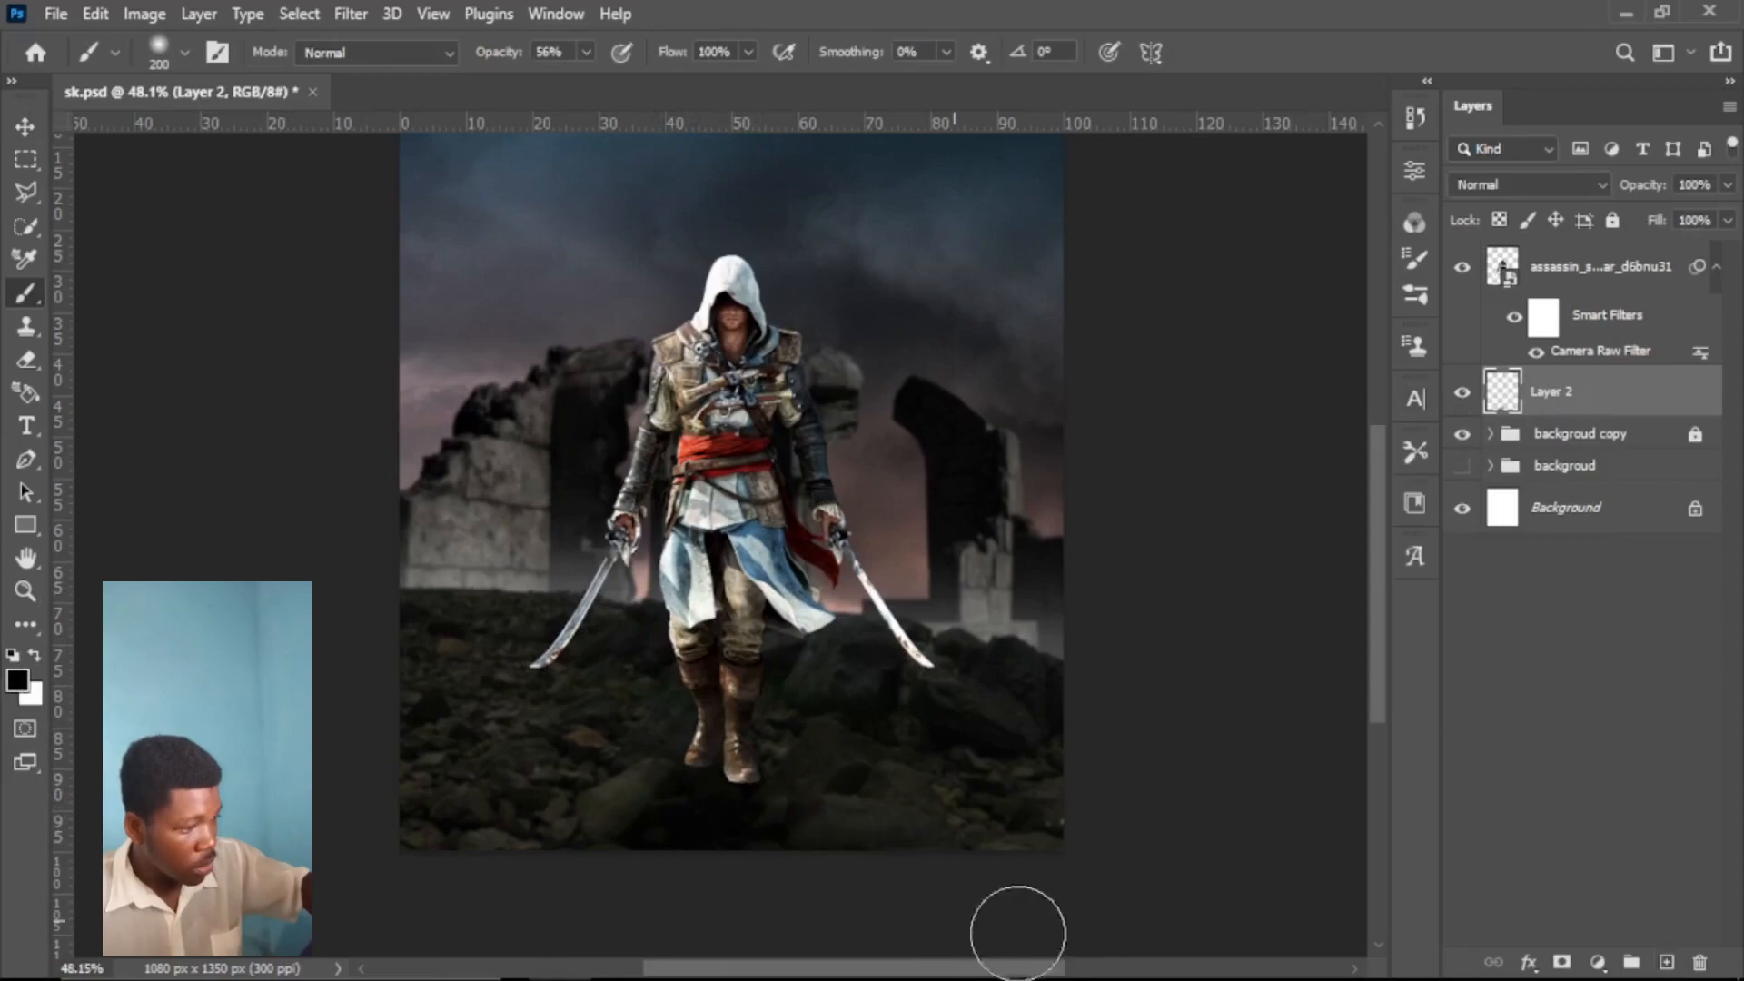
# Step: Darken the rocky ground along the image's lower edge with black strokes, enlarging the brush from 200 to 500 px
pyautogui.moveTo(1098, 923)
pyautogui.mouseDown()
pyautogui.moveTo(754, 855)
pyautogui.moveTo(685, 787)
pyautogui.moveTo(527, 871)
pyautogui.mouseUp()
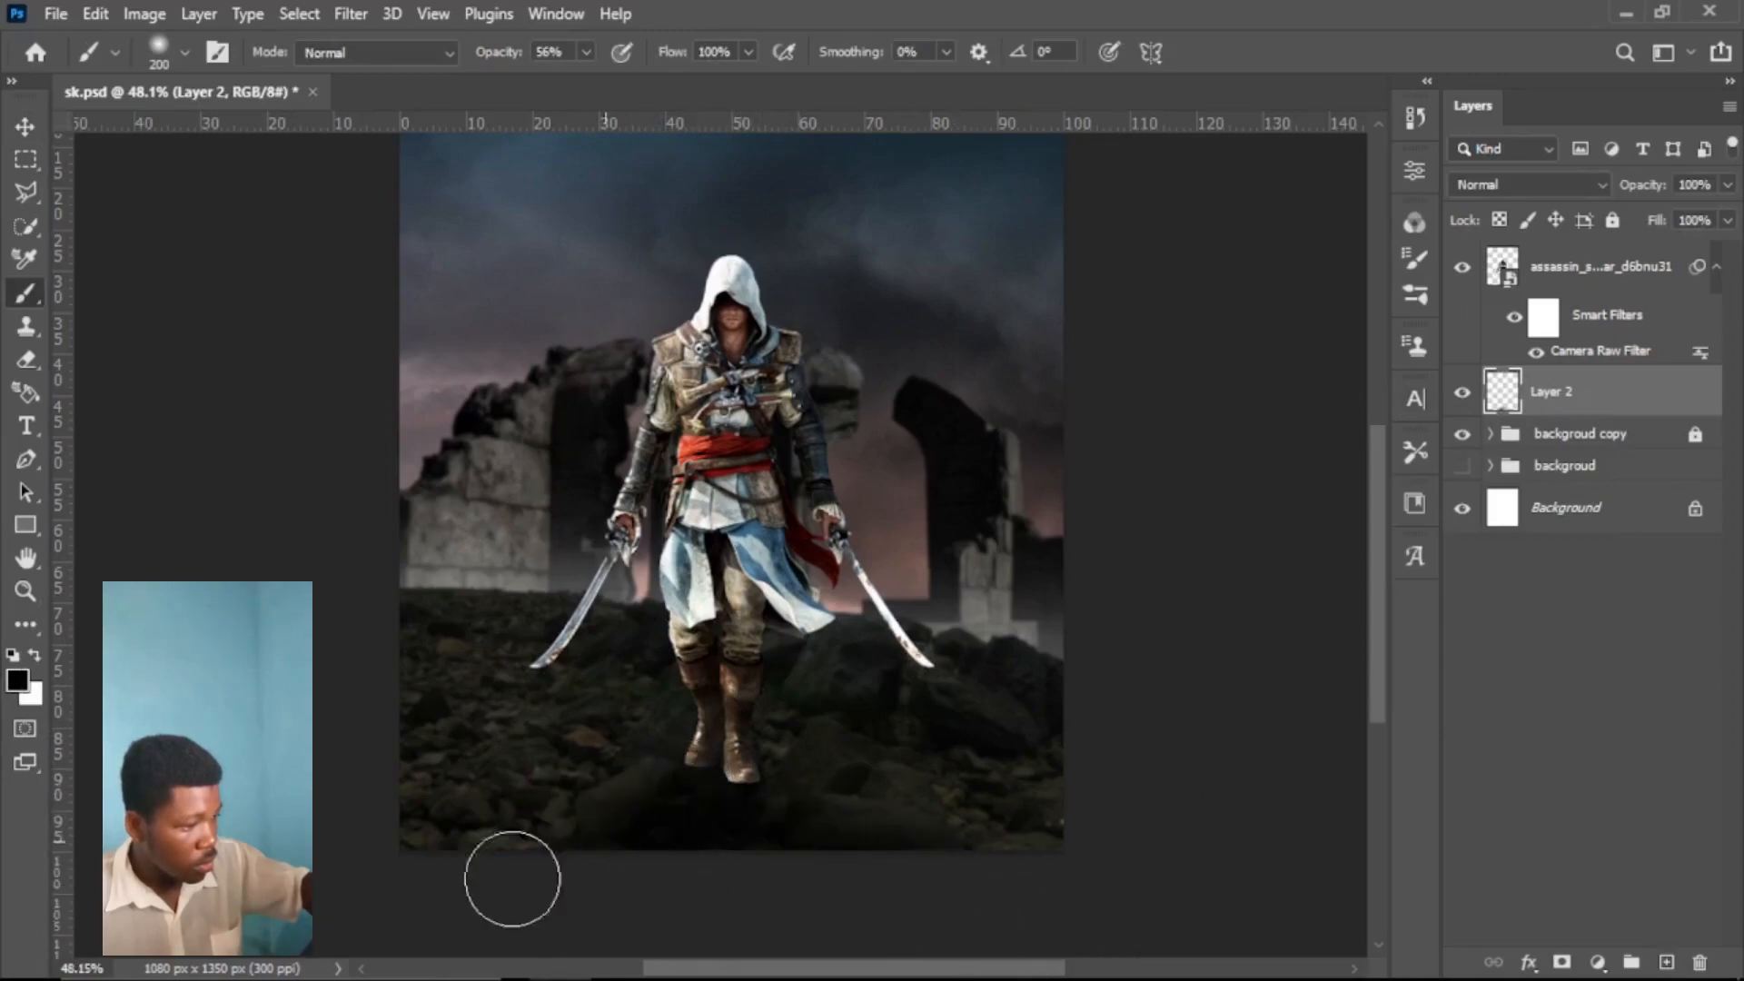
pyautogui.moveTo(942, 911)
pyautogui.mouseDown()
pyautogui.moveTo(663, 818)
pyautogui.moveTo(468, 902)
pyautogui.moveTo(716, 871)
pyautogui.moveTo(729, 790)
pyautogui.moveTo(691, 832)
pyautogui.moveTo(467, 905)
pyautogui.mouseUp()
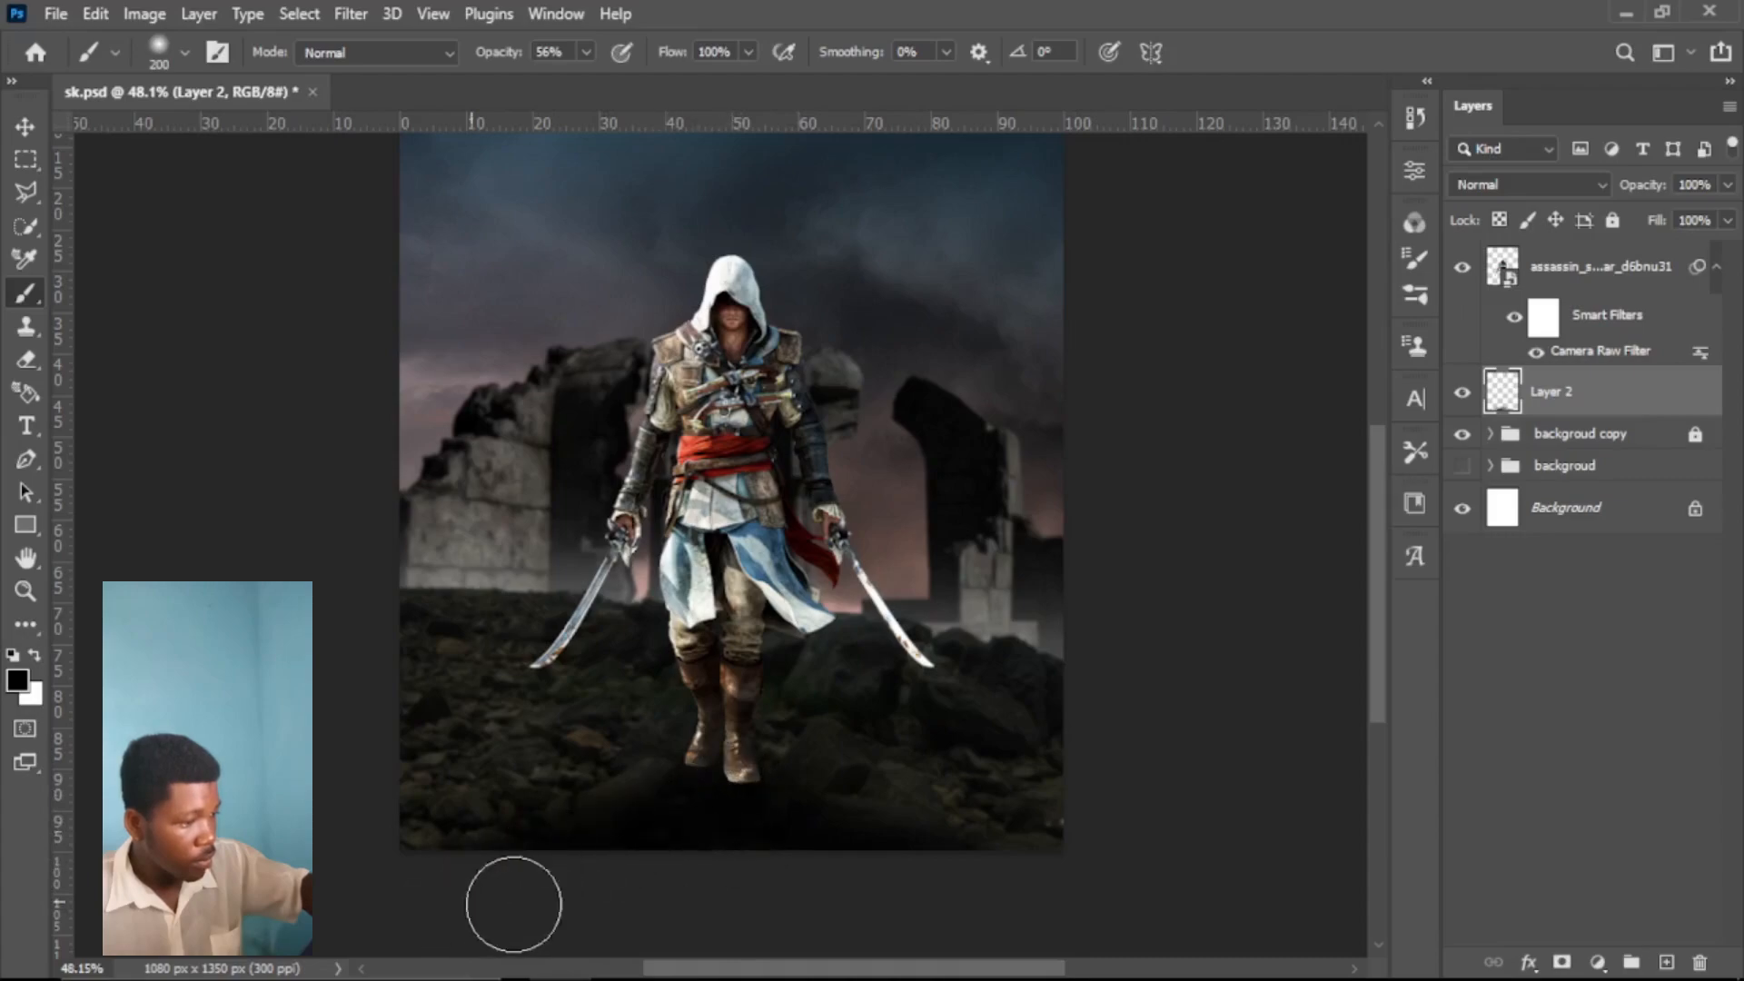
pyautogui.press(']')
pyautogui.press(']')
pyautogui.press(']')
pyautogui.press(']')
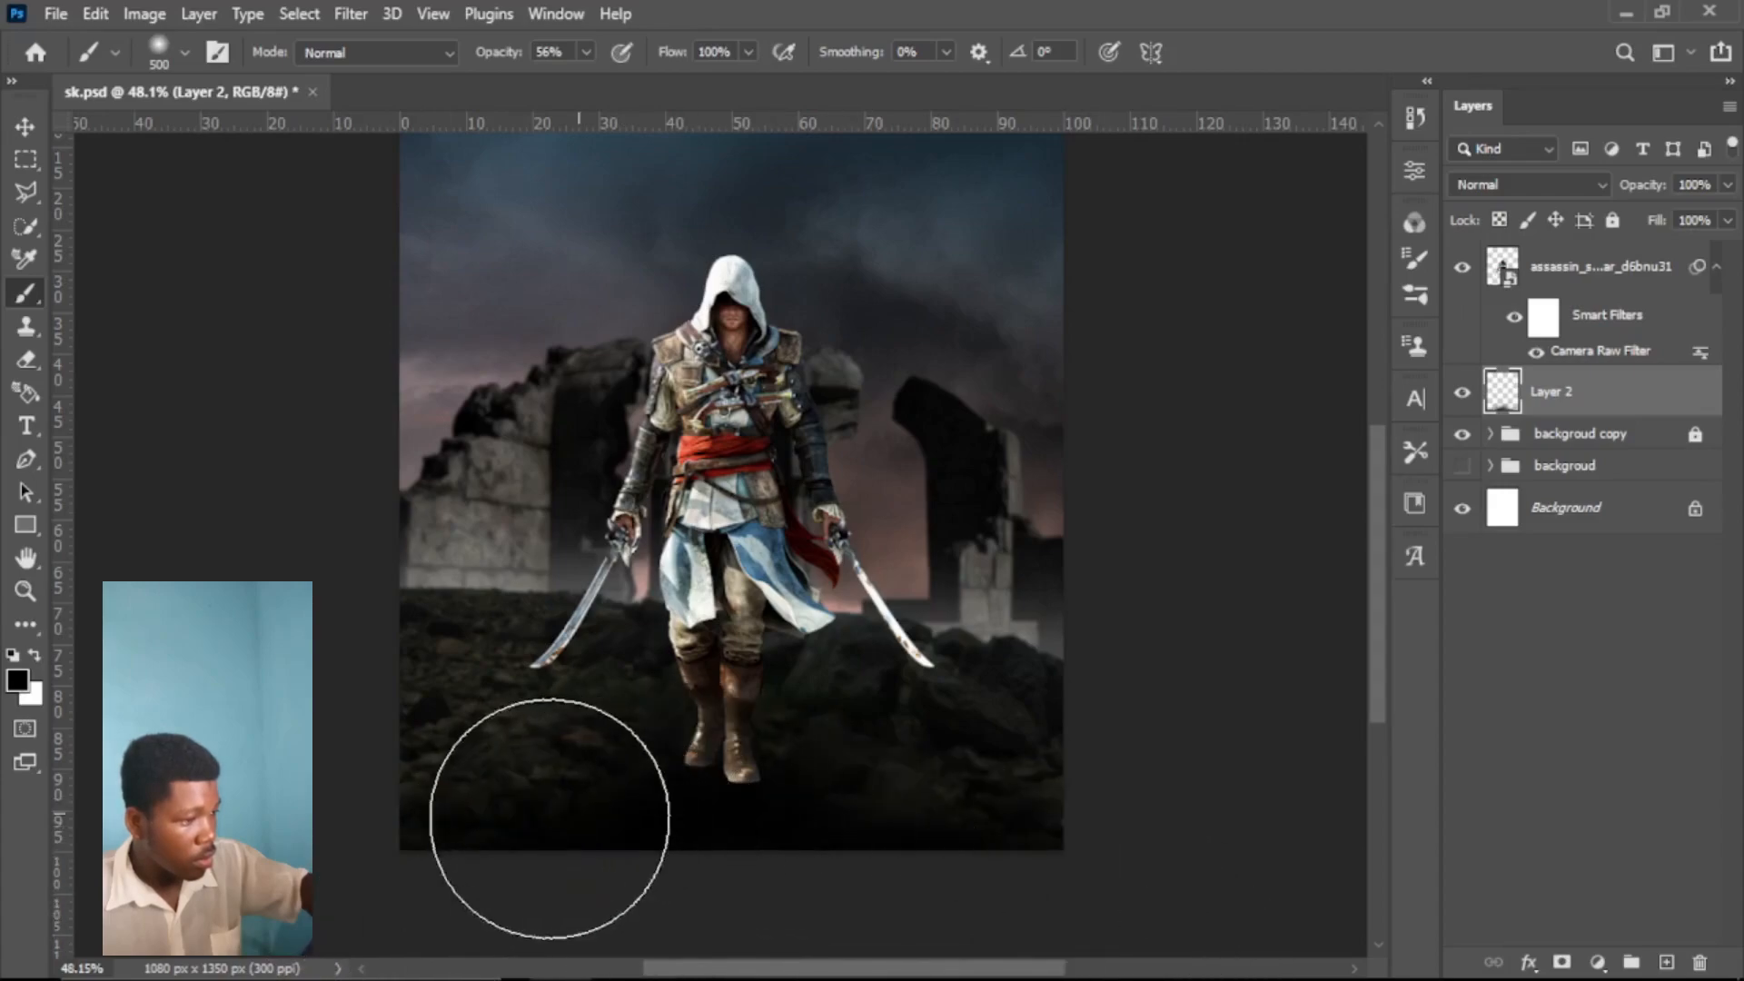
# Step: Set the painted shadow layer's opacity to 60% and fit the image to the screen
pyautogui.click(1729, 186)
pyautogui.moveTo(1612, 221); pyautogui.dragTo(1629, 222)
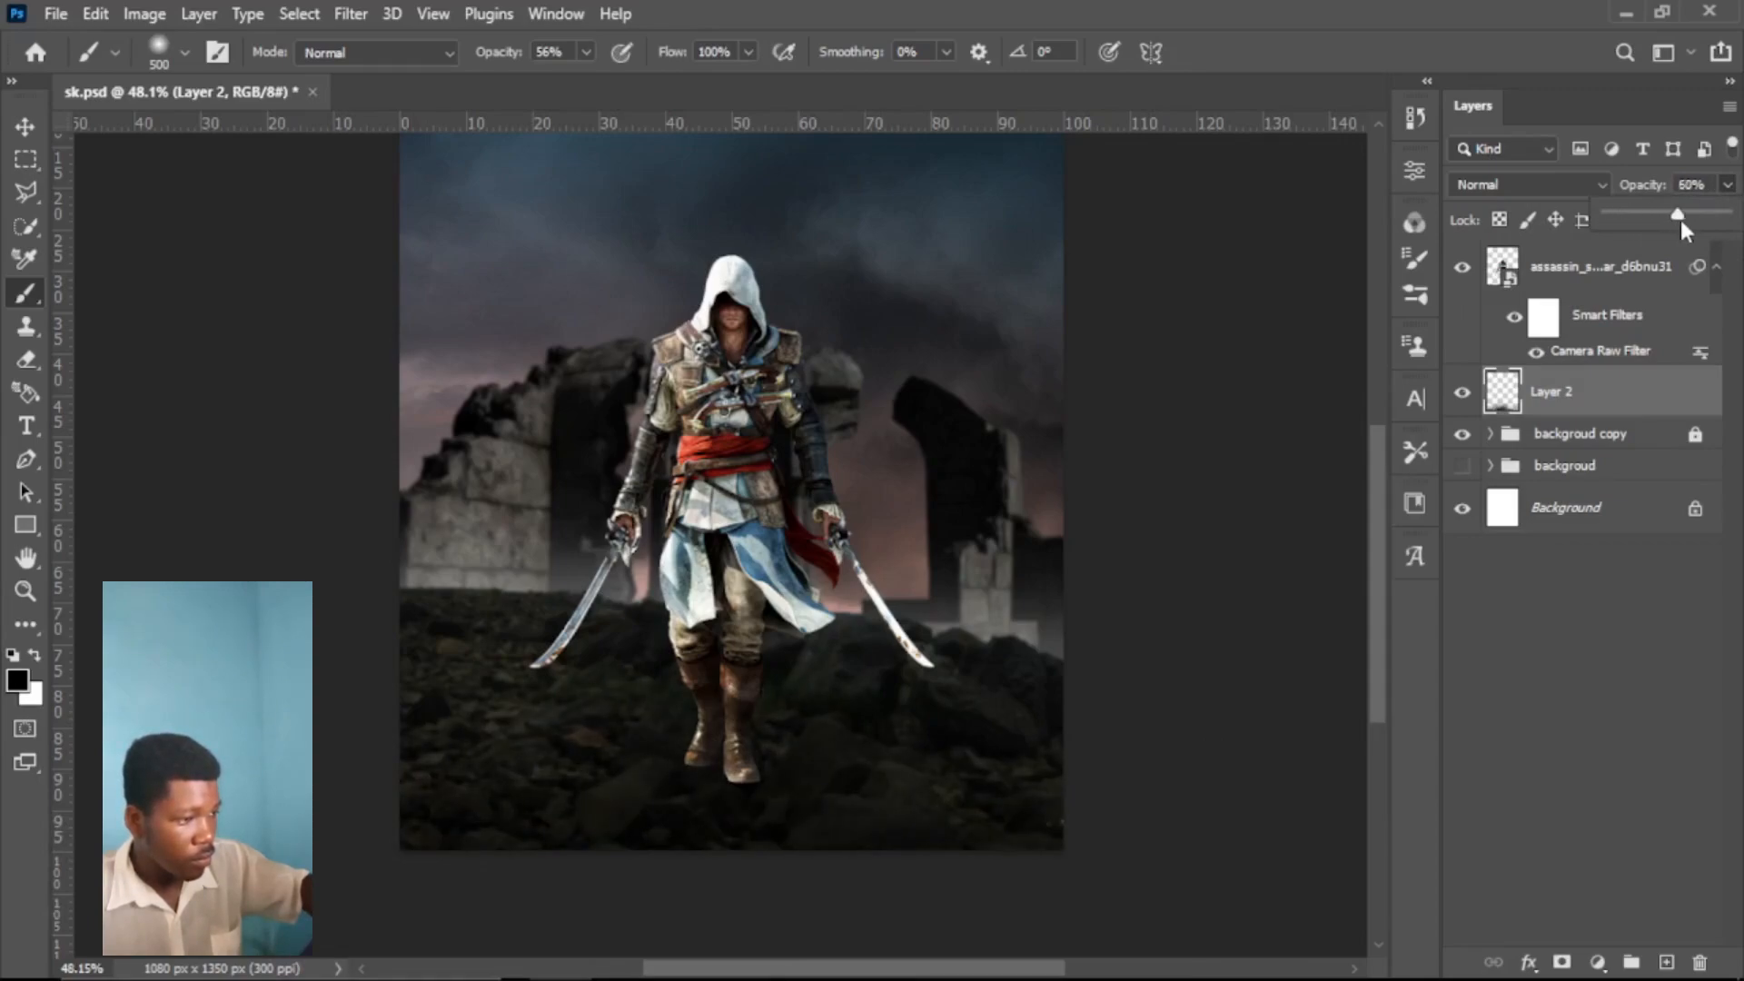
pyautogui.click(35, 590)
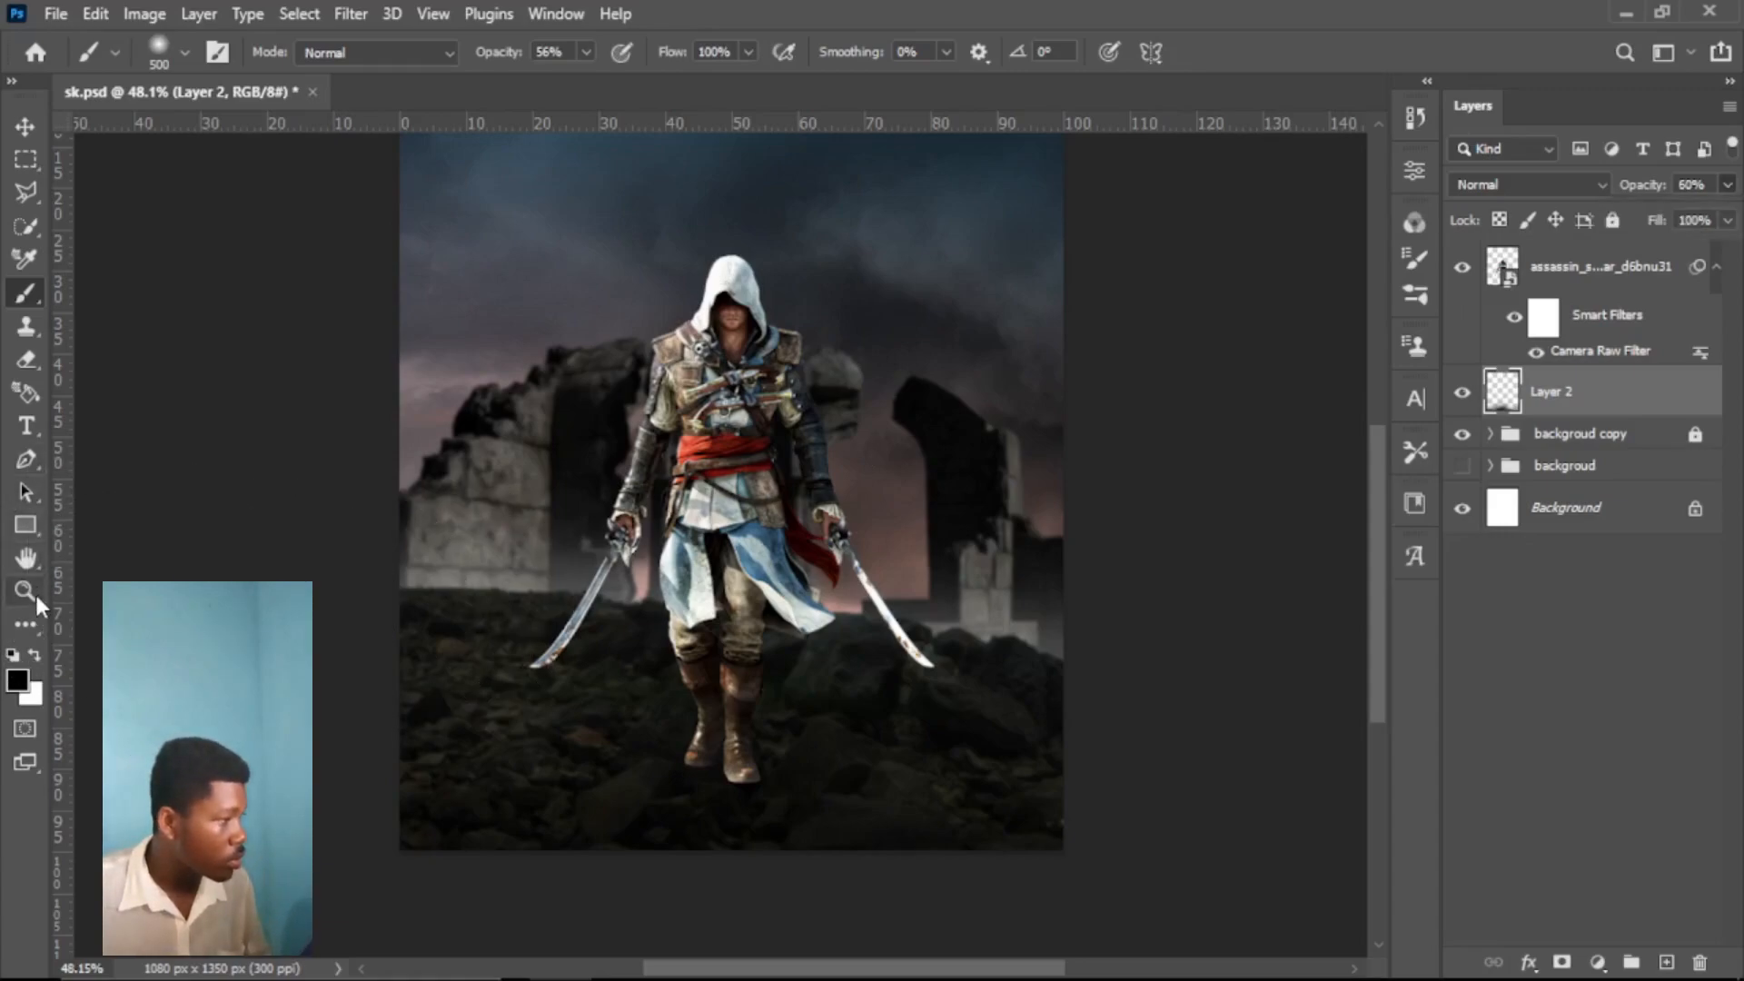
pyautogui.click(774, 51)
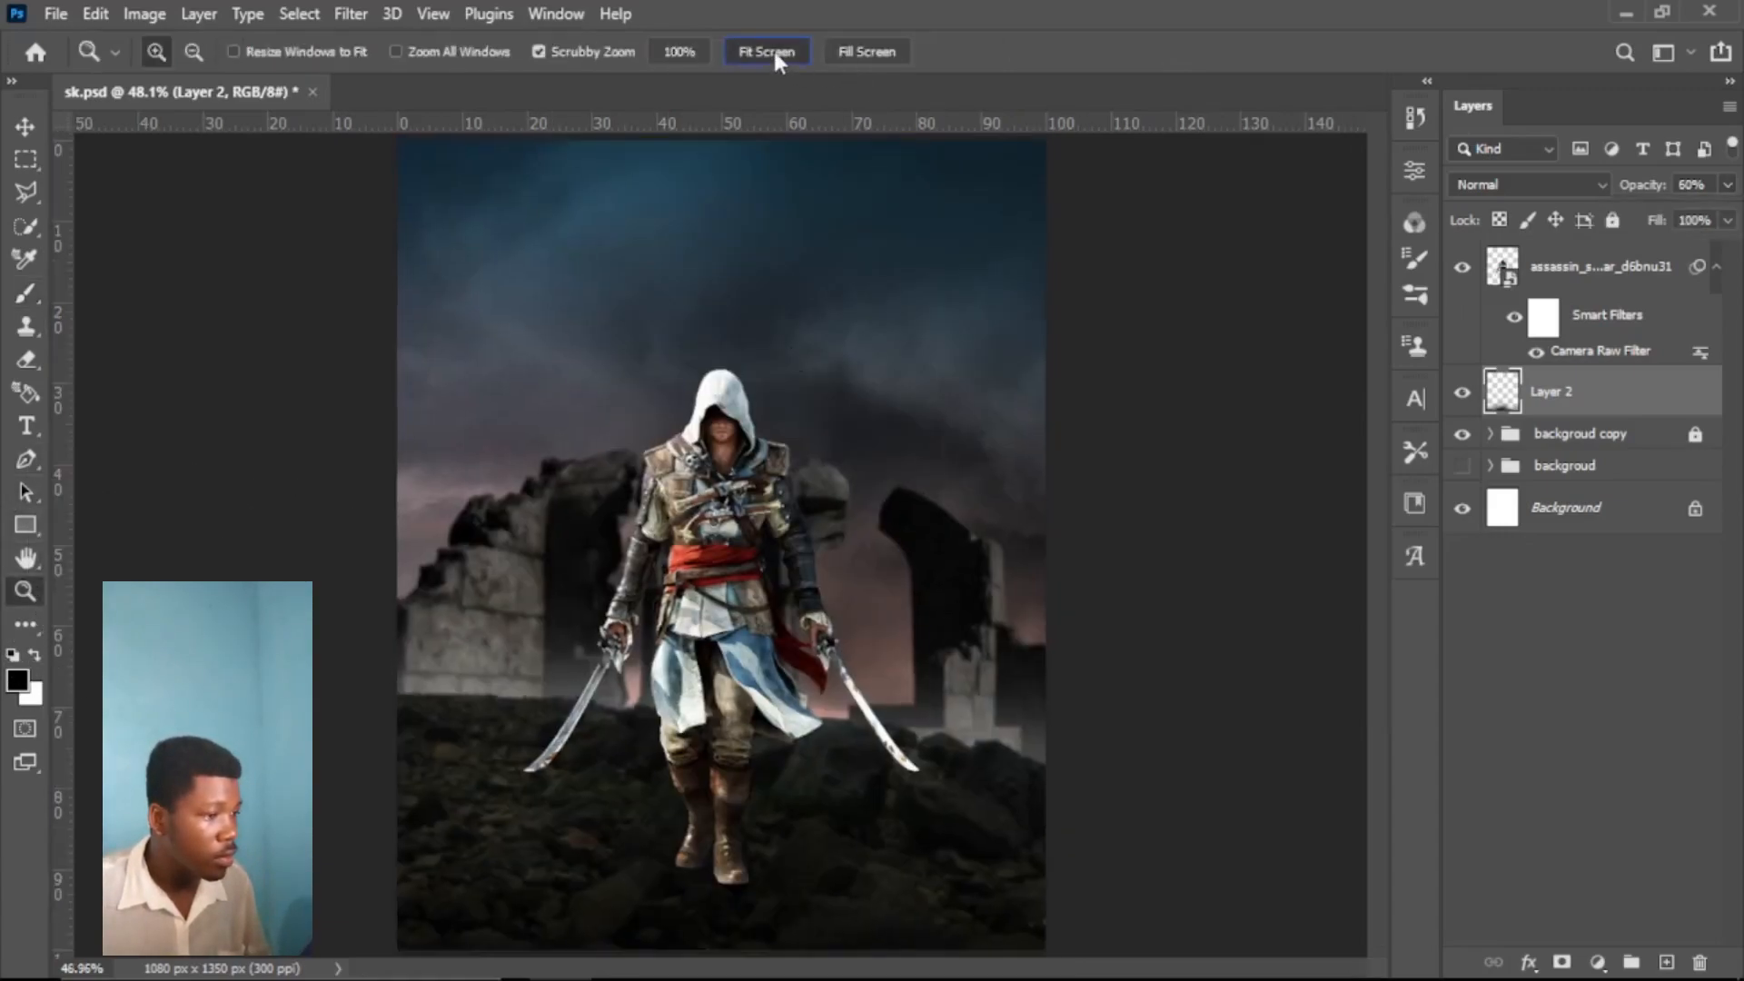
# Step: Add a layer mask to the assassin layer, undo it once and add it again
pyautogui.press('v')
pyautogui.click(717, 849)
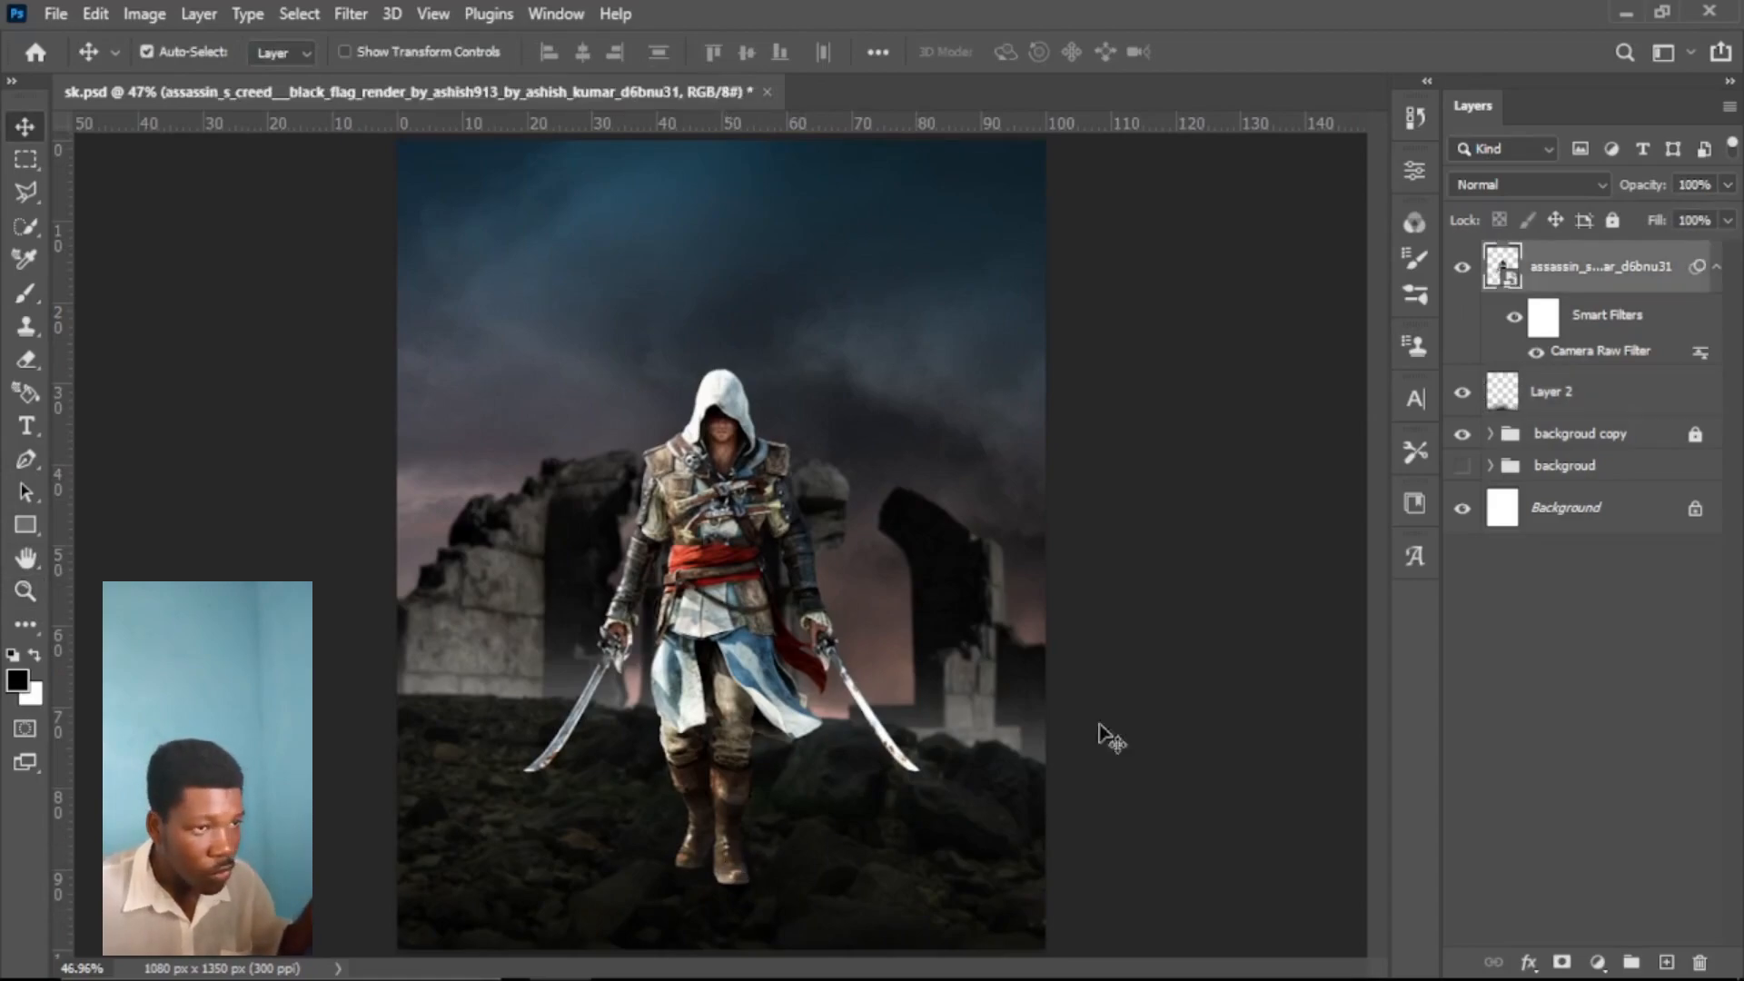
pyautogui.click(1562, 962)
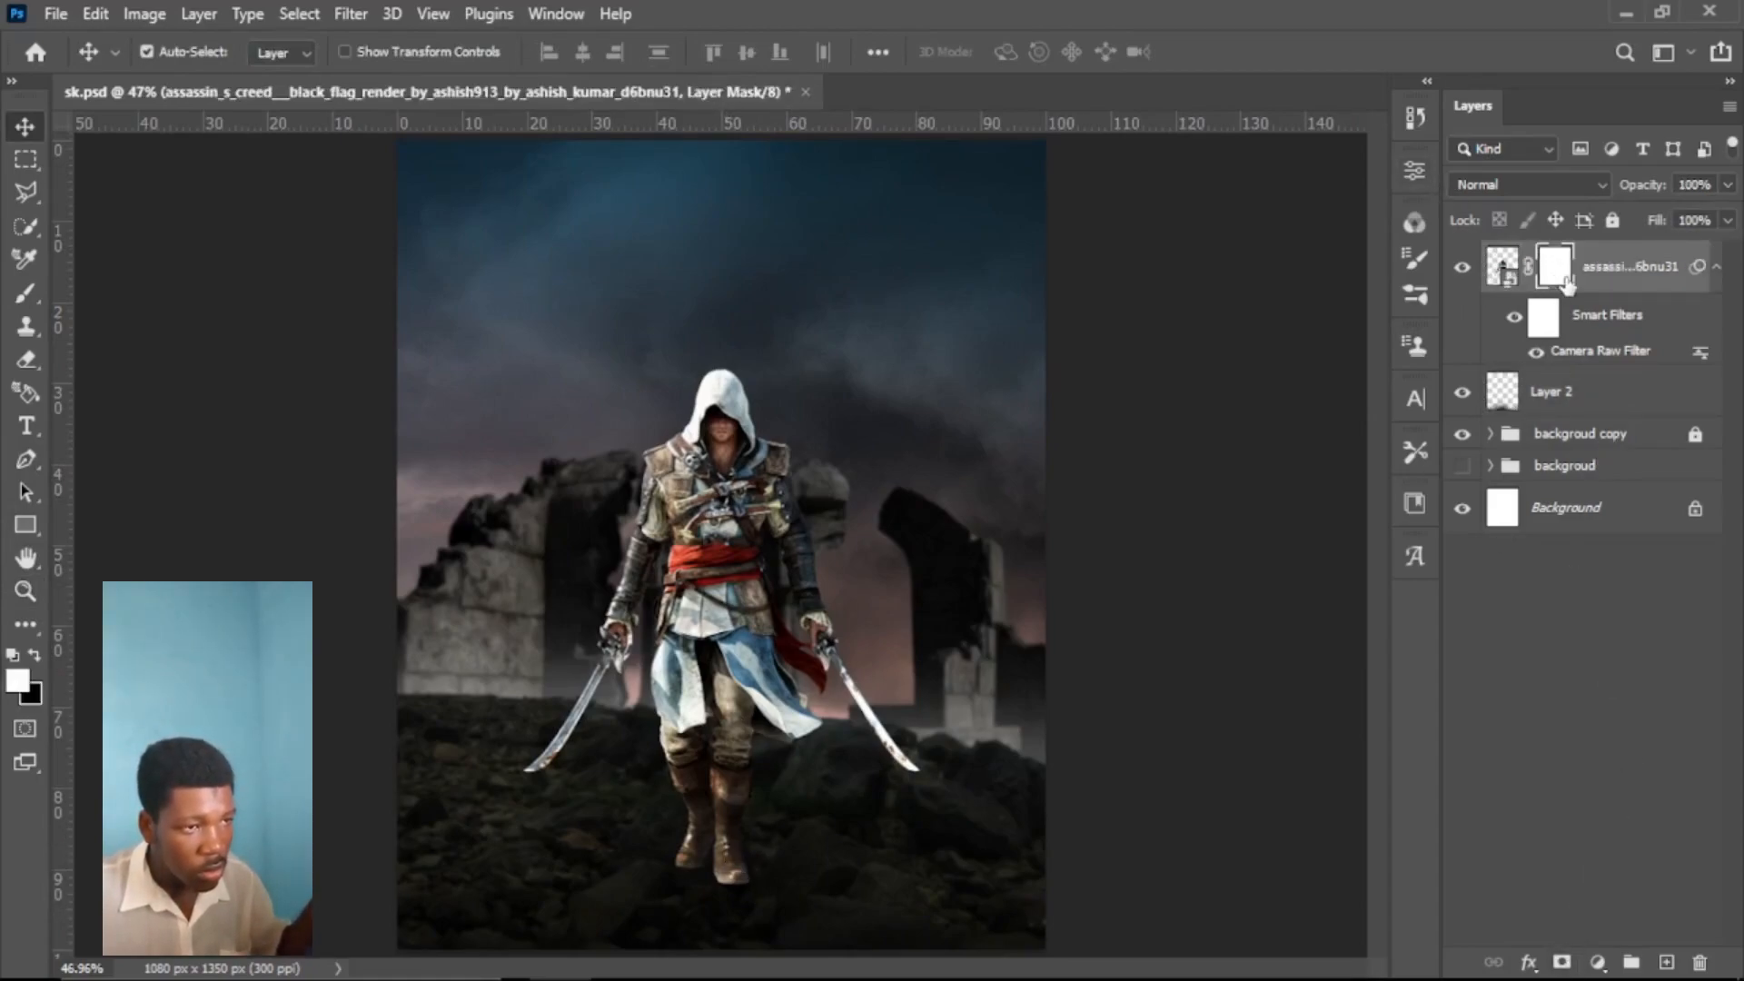
pyautogui.press('ctrl')
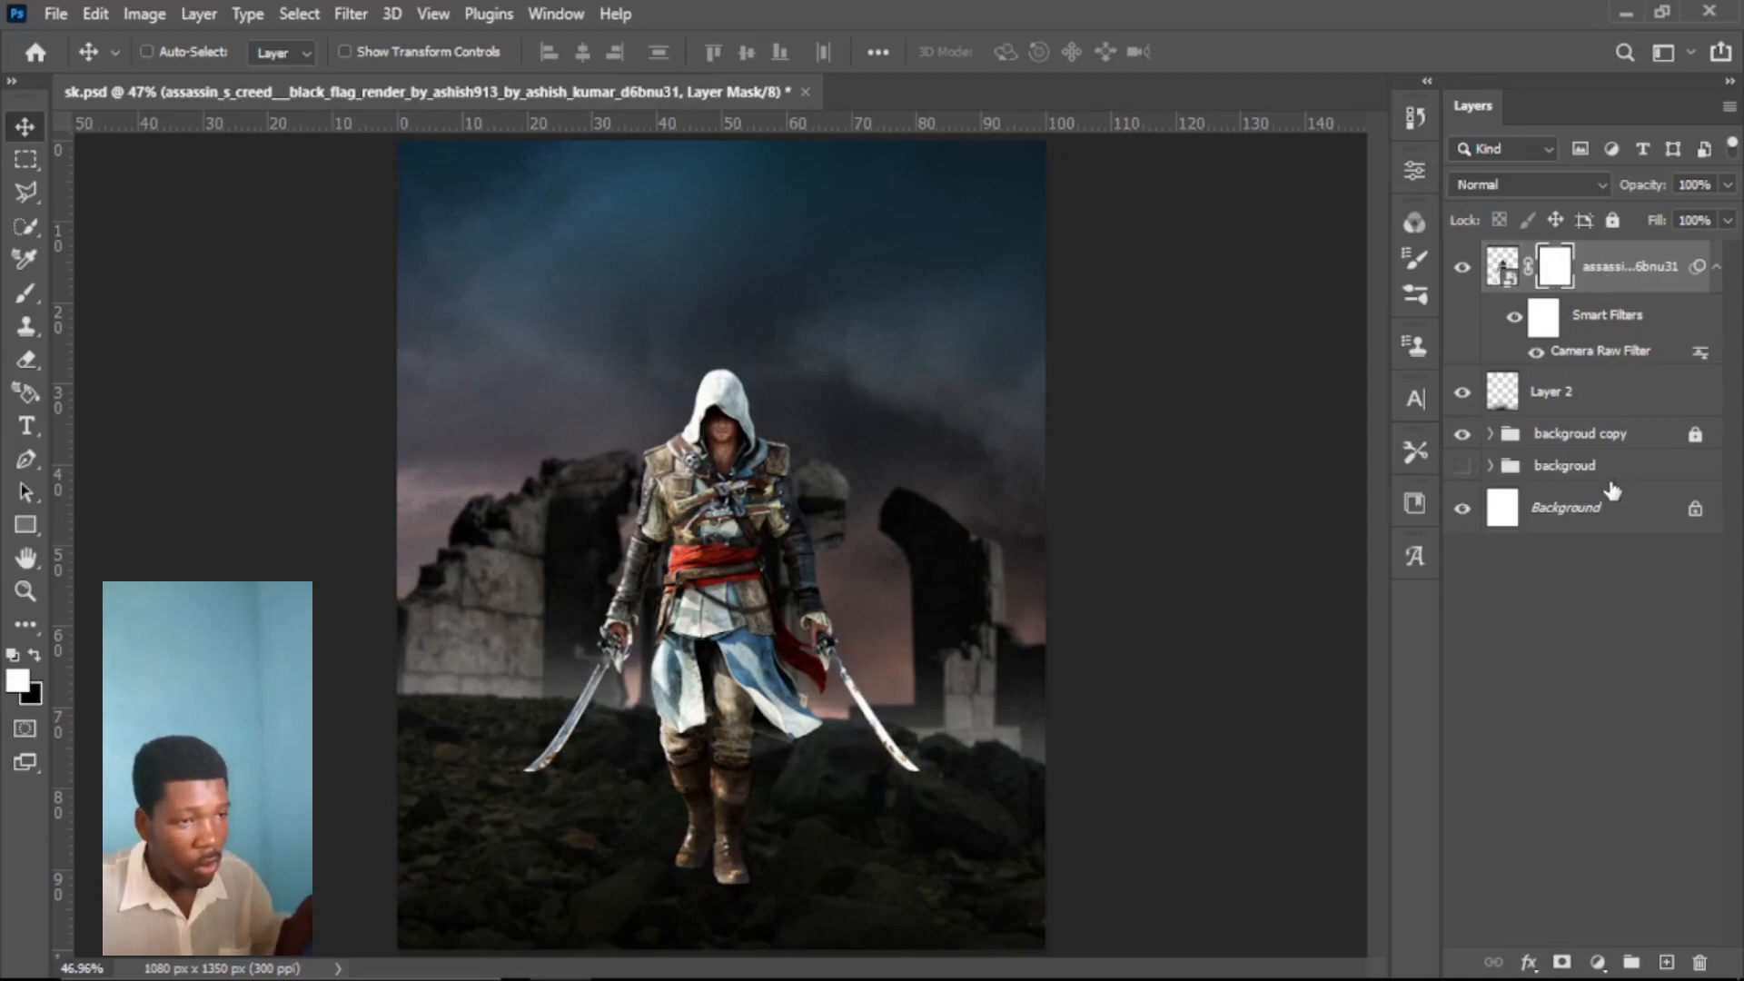
pyautogui.hotkey('ctrl', 'z')
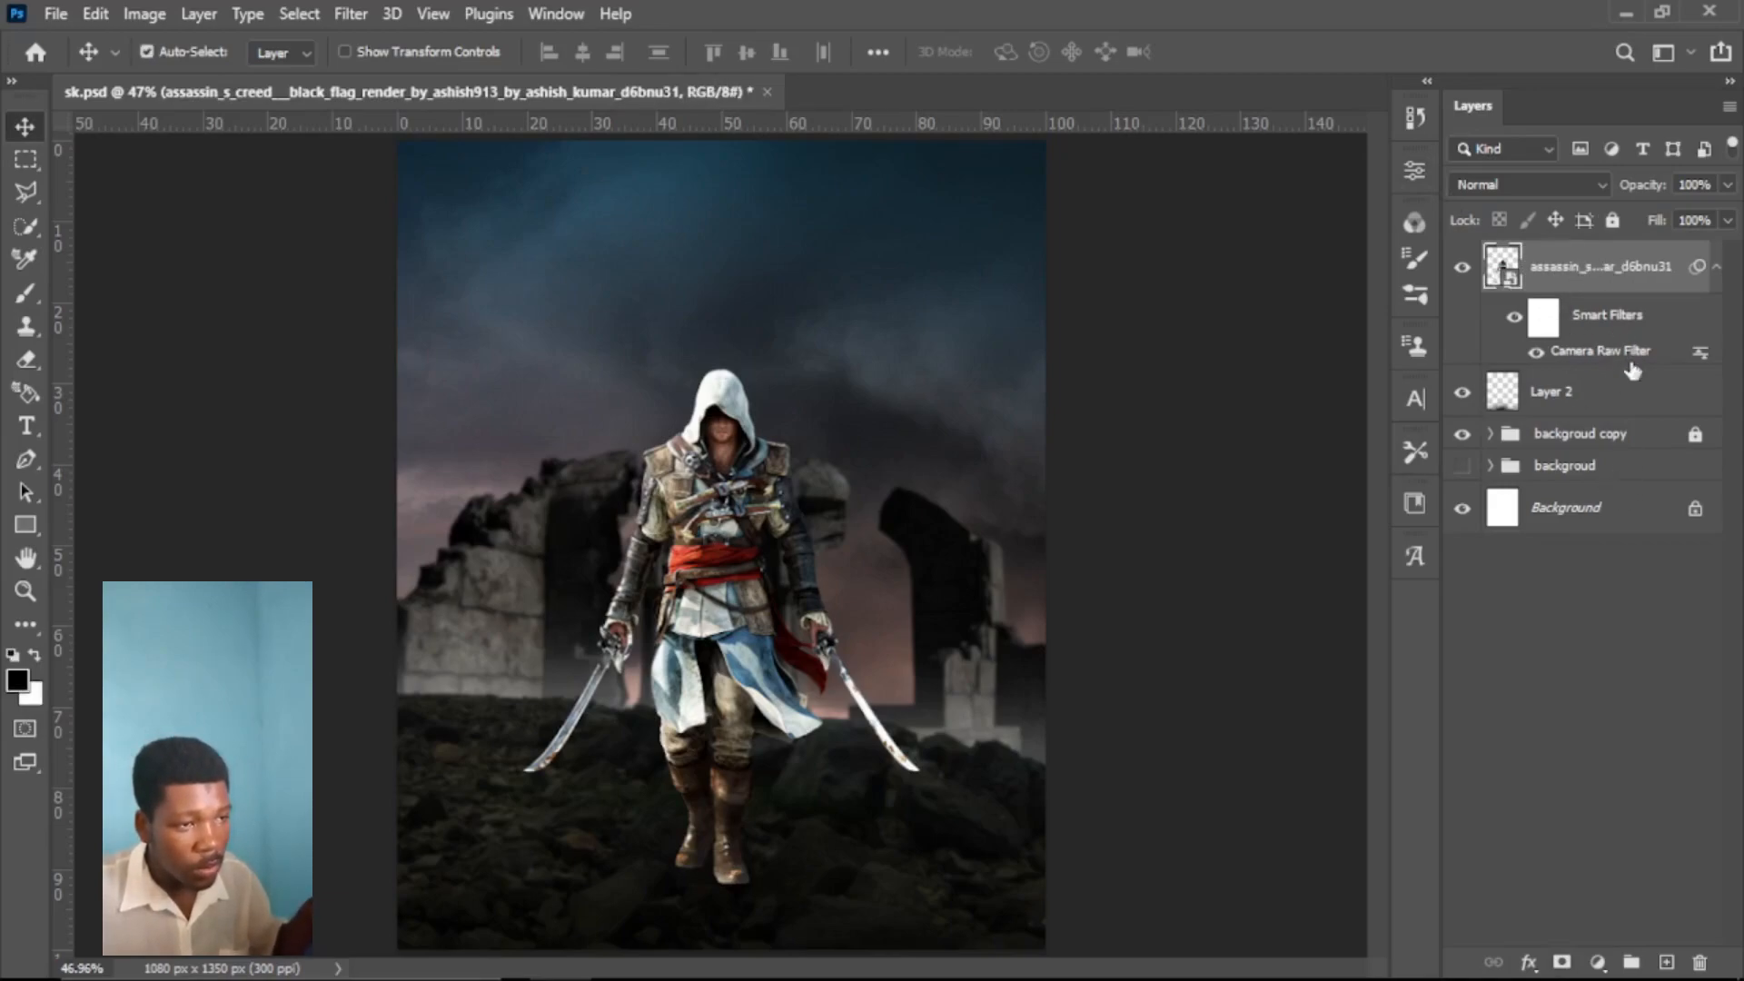
pyautogui.click(1560, 963)
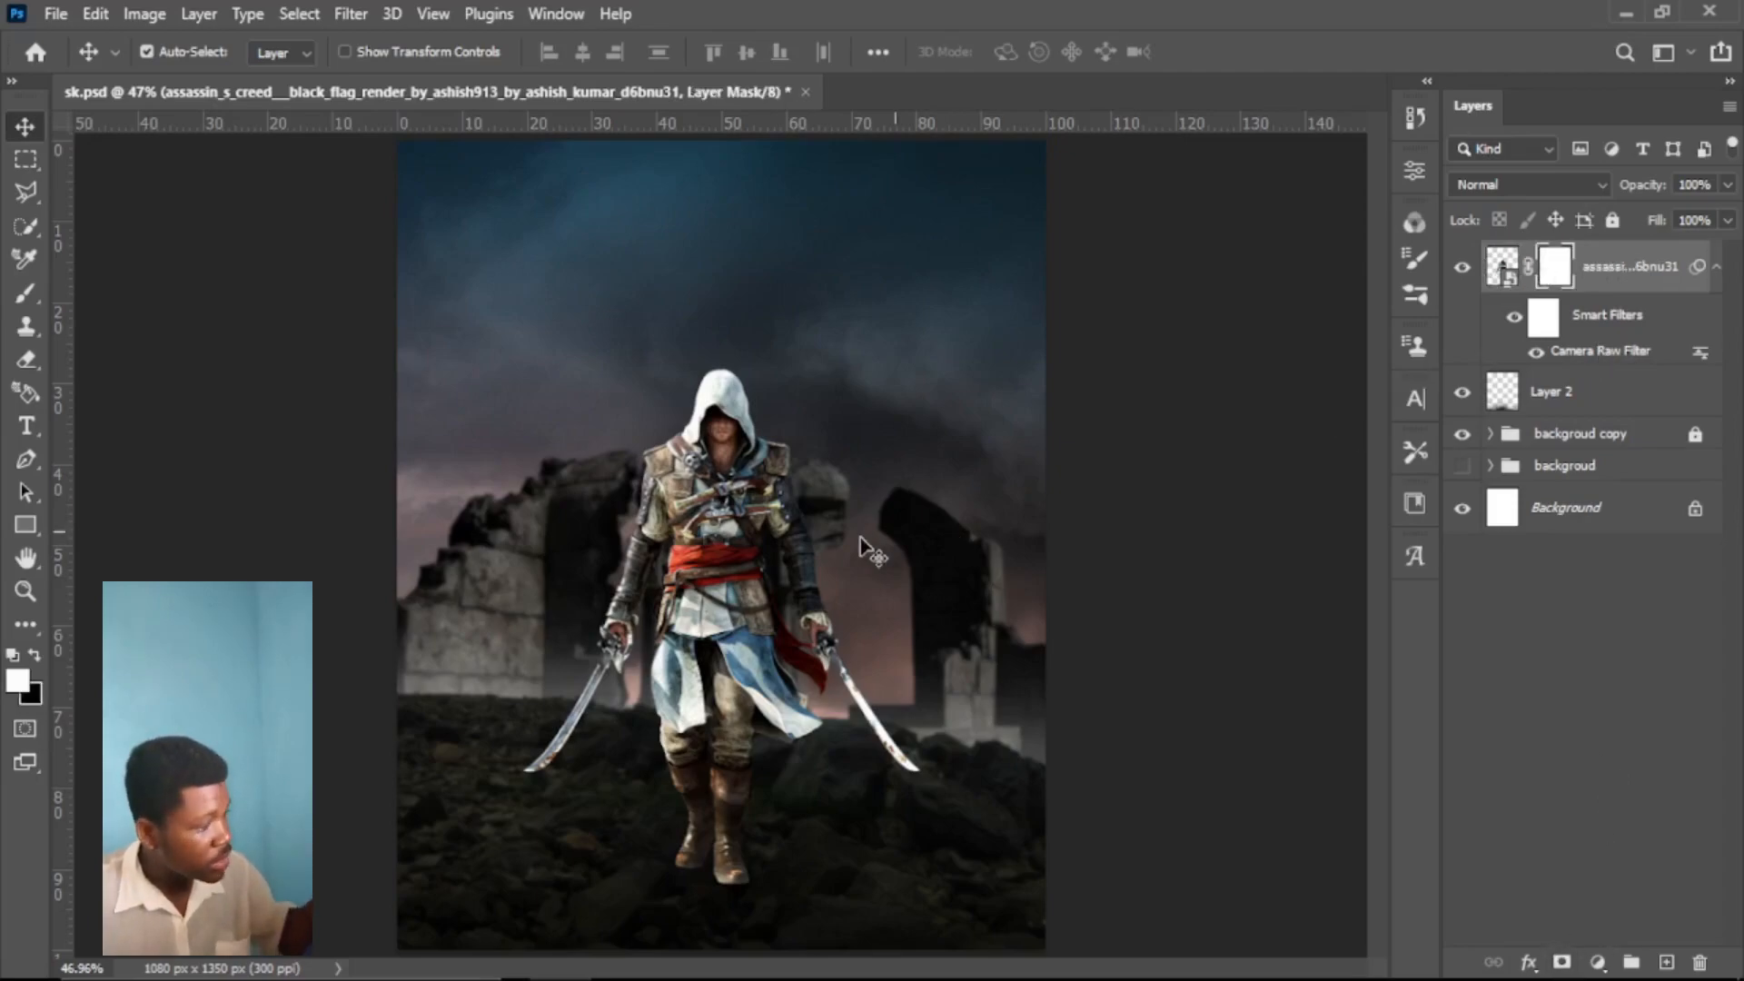
# Step: Fade the soles of the assassin's boots into the ground on the layer mask with an 80 px Eraser at 56% opacity
pyautogui.press('e')
pyautogui.scroll(1, 677, 745)
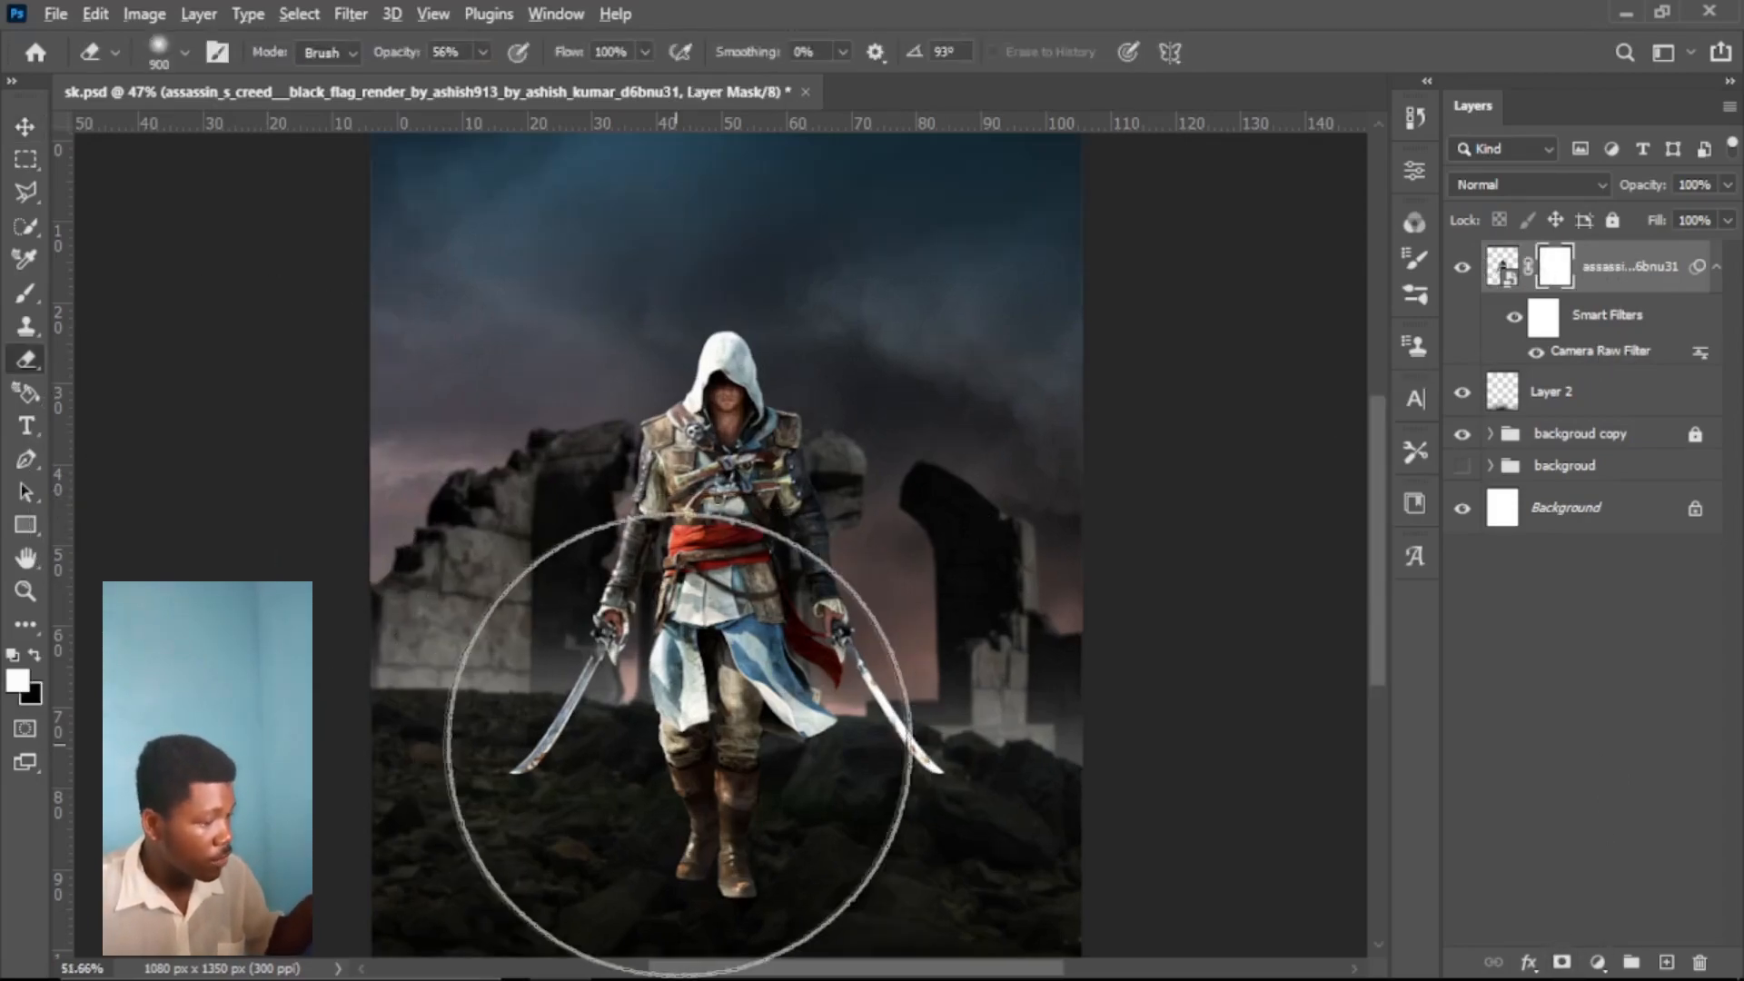
pyautogui.scroll(-3, 677, 745)
pyautogui.scroll(6, 663, 734)
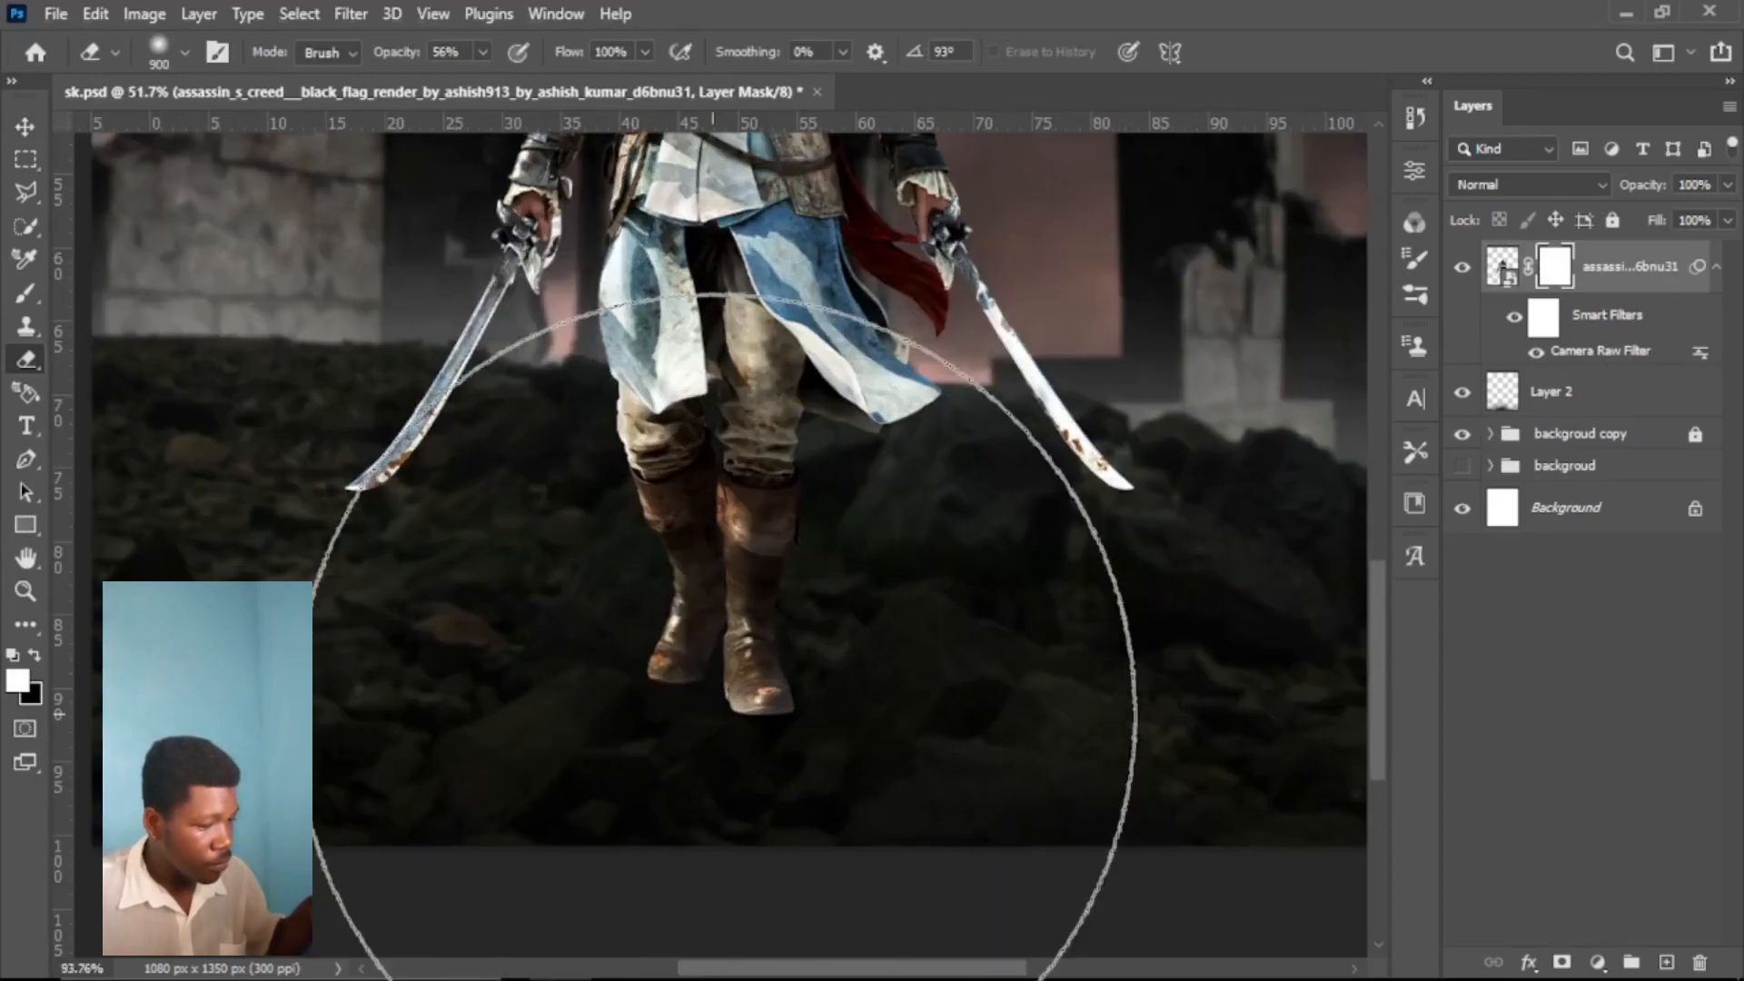
pyautogui.press('[')
pyautogui.press('[')
pyautogui.press('[')
pyautogui.press('[')
pyautogui.press('[')
pyautogui.press('[')
pyautogui.press('[')
pyautogui.press('[')
pyautogui.press('[')
pyautogui.press('[')
pyautogui.press('[')
pyautogui.press('[')
pyautogui.press('[')
pyautogui.press('[')
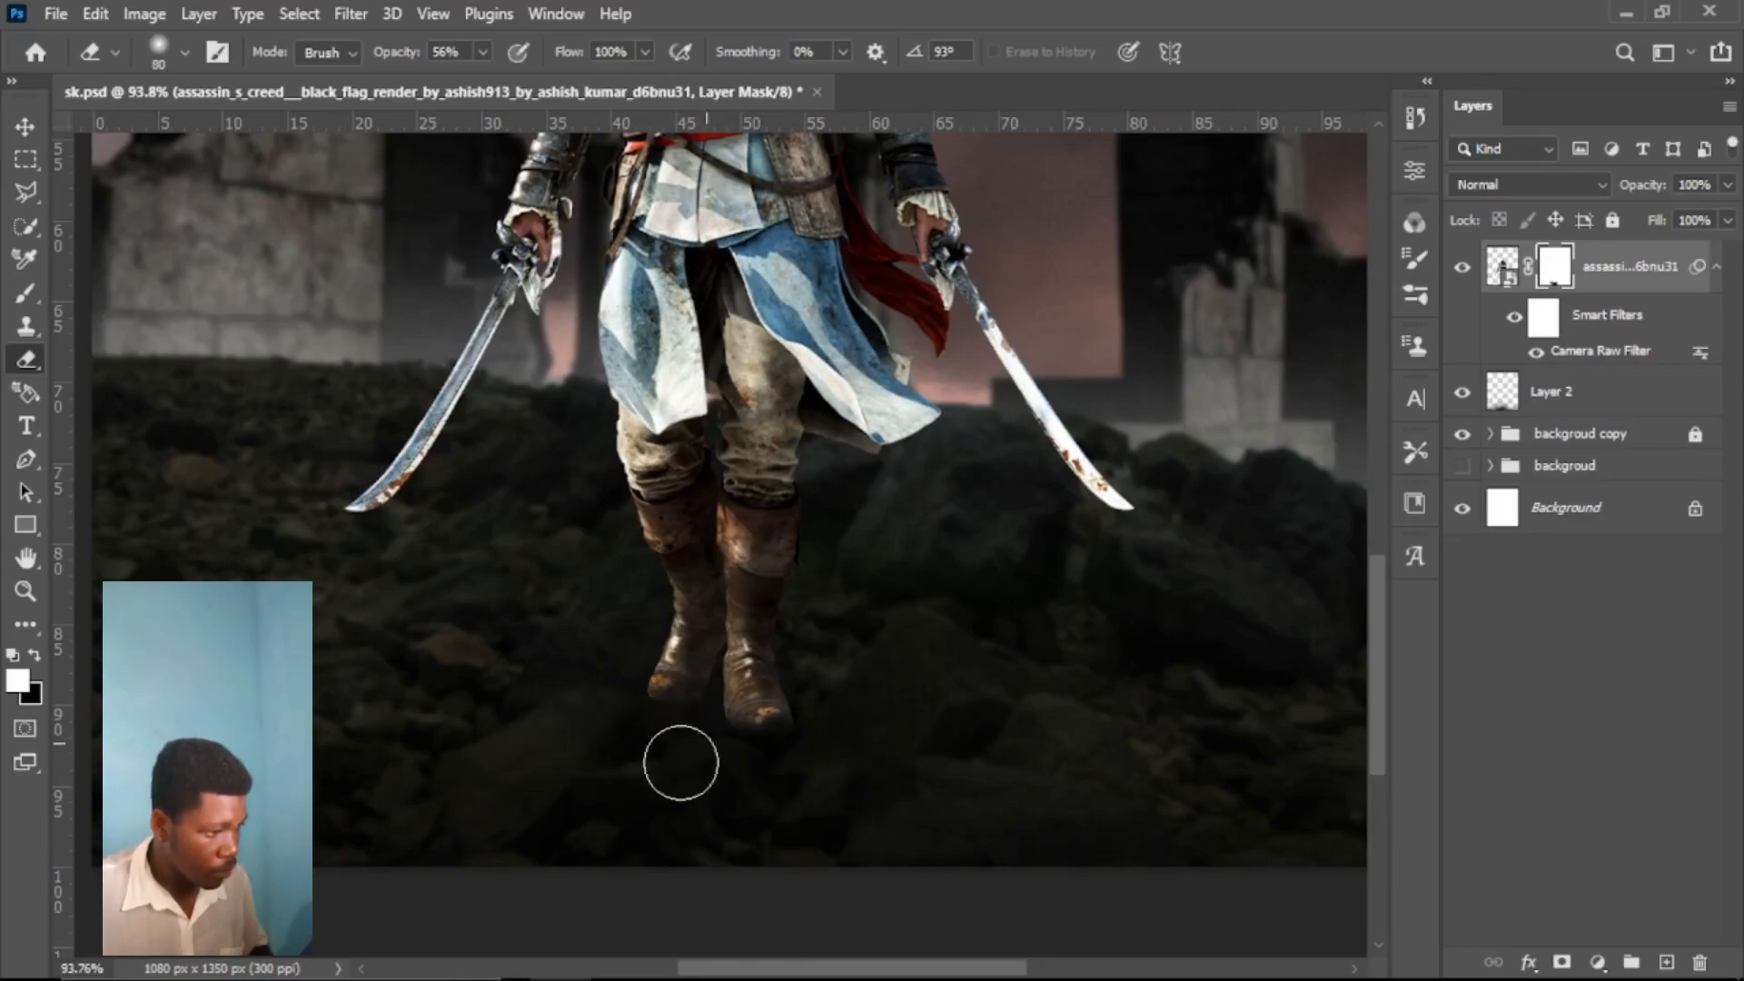
pyautogui.click(24, 590)
pyautogui.click(754, 53)
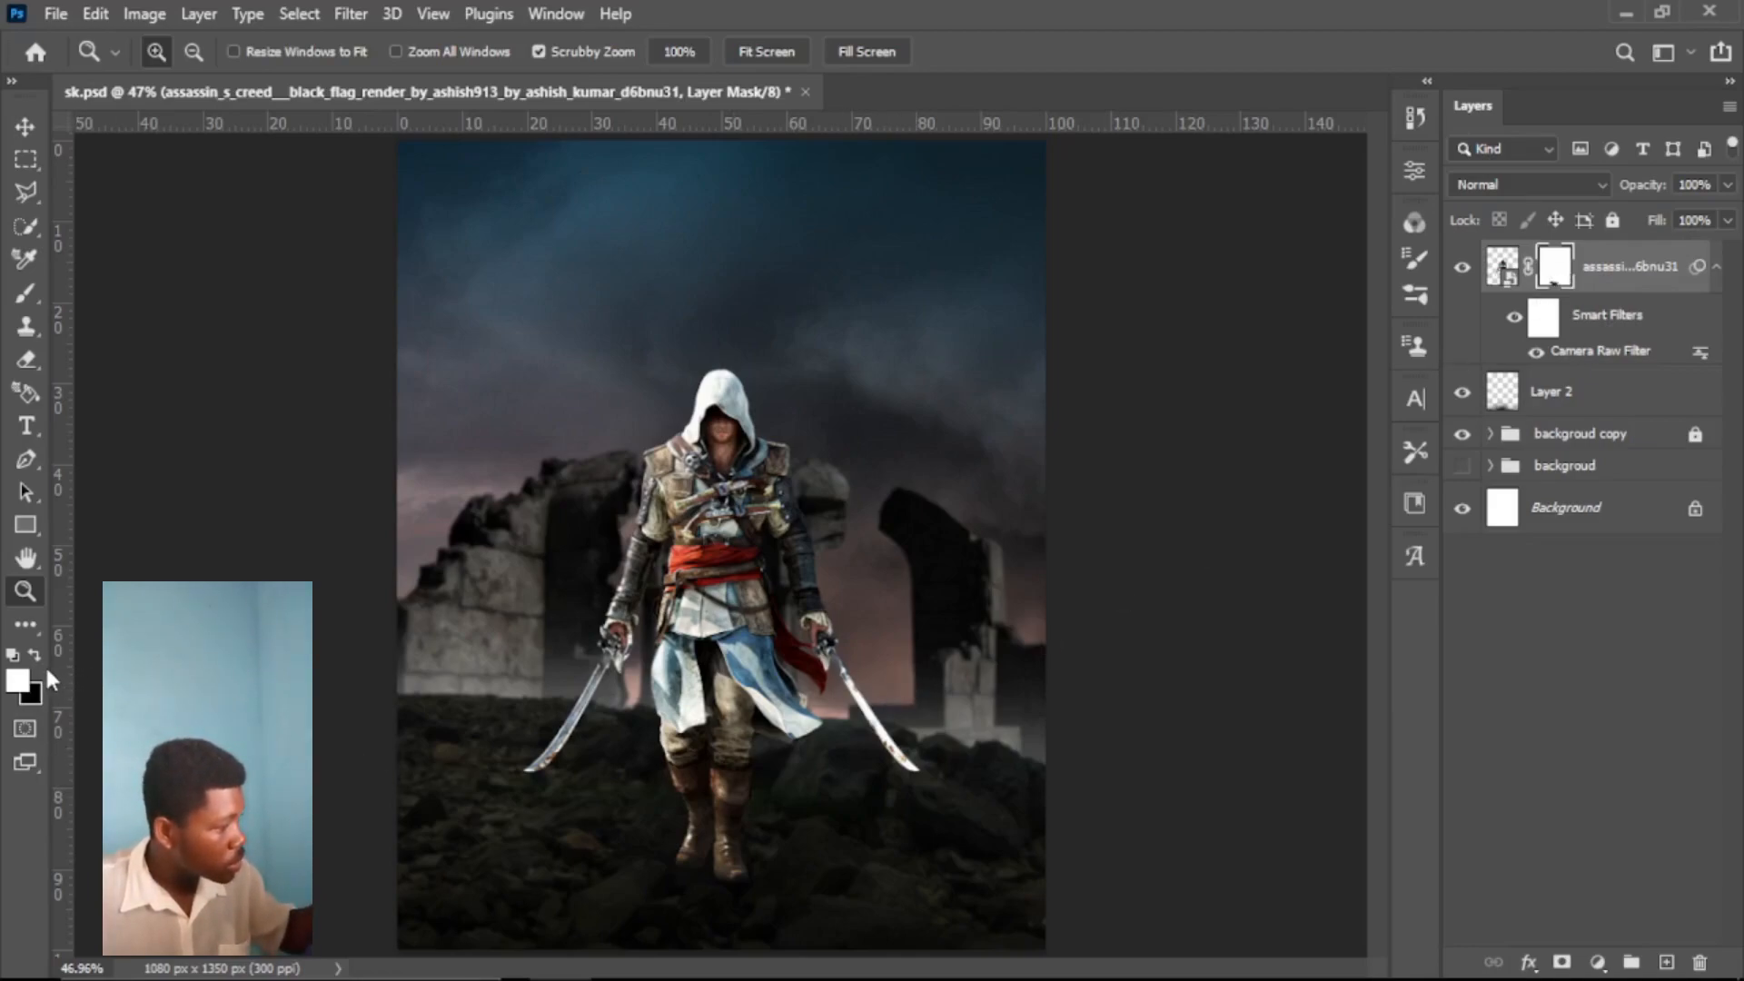
# Step: Swap the foreground and background colours and partly restore the boot tips on the mask with the Eraser
pyautogui.press('x')
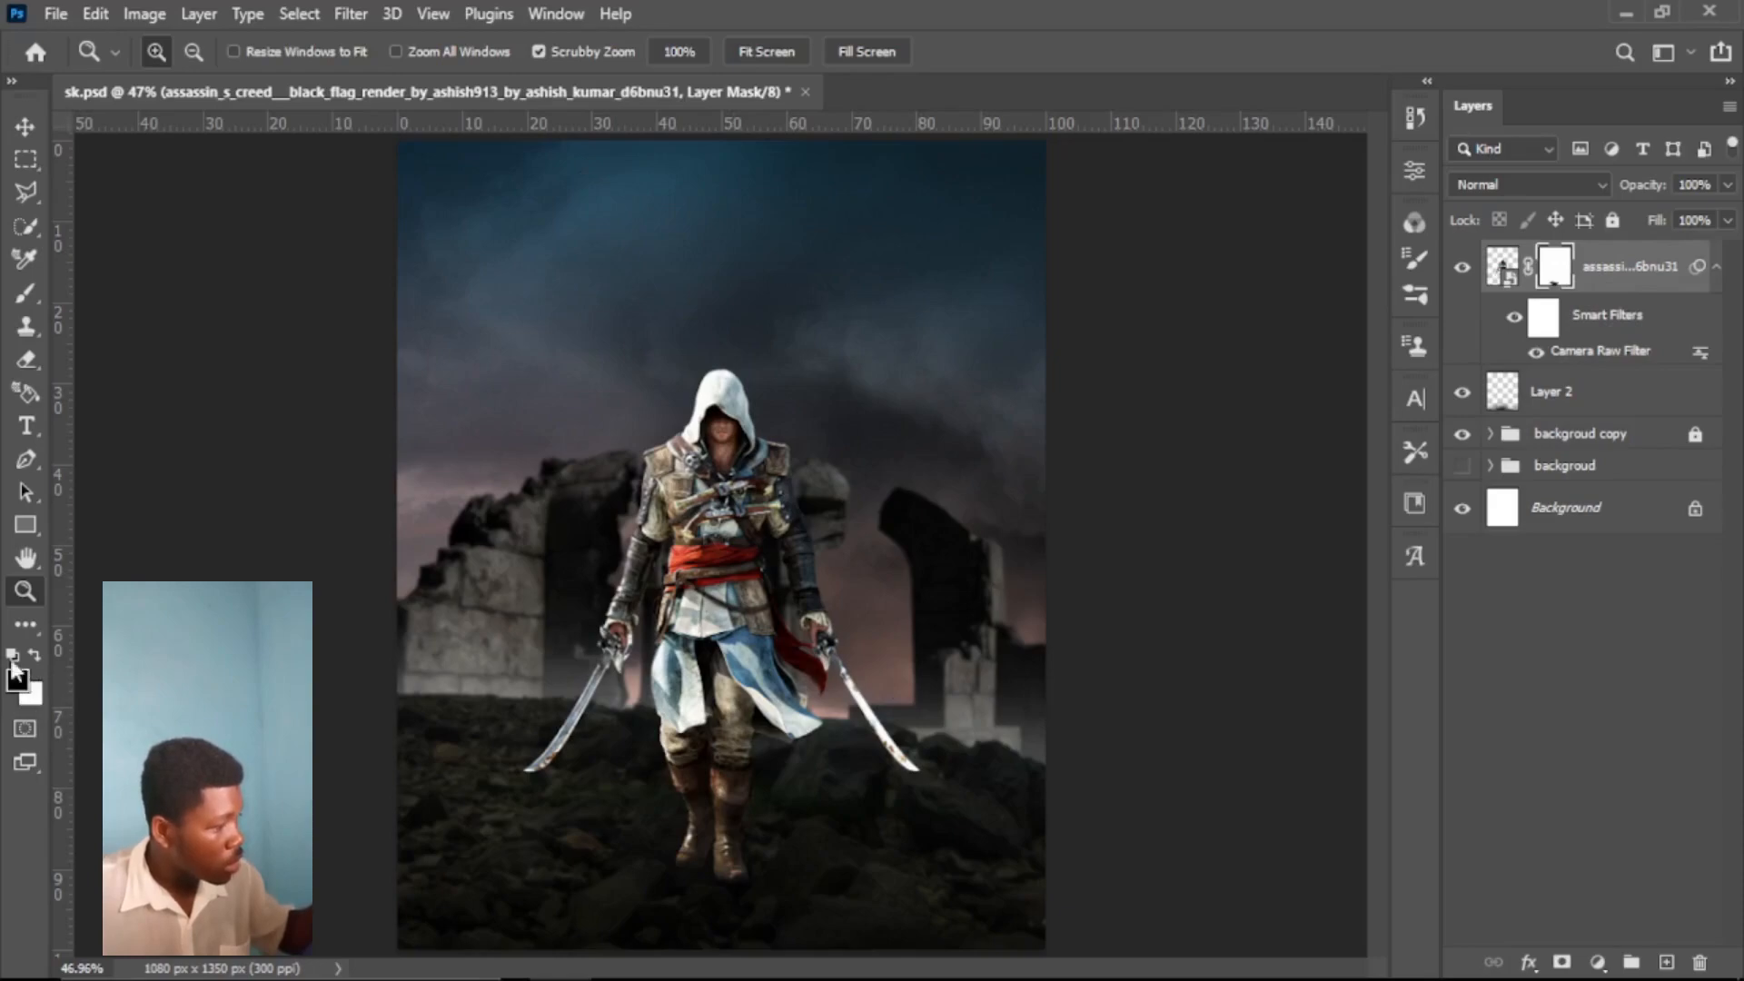
pyautogui.click(21, 359)
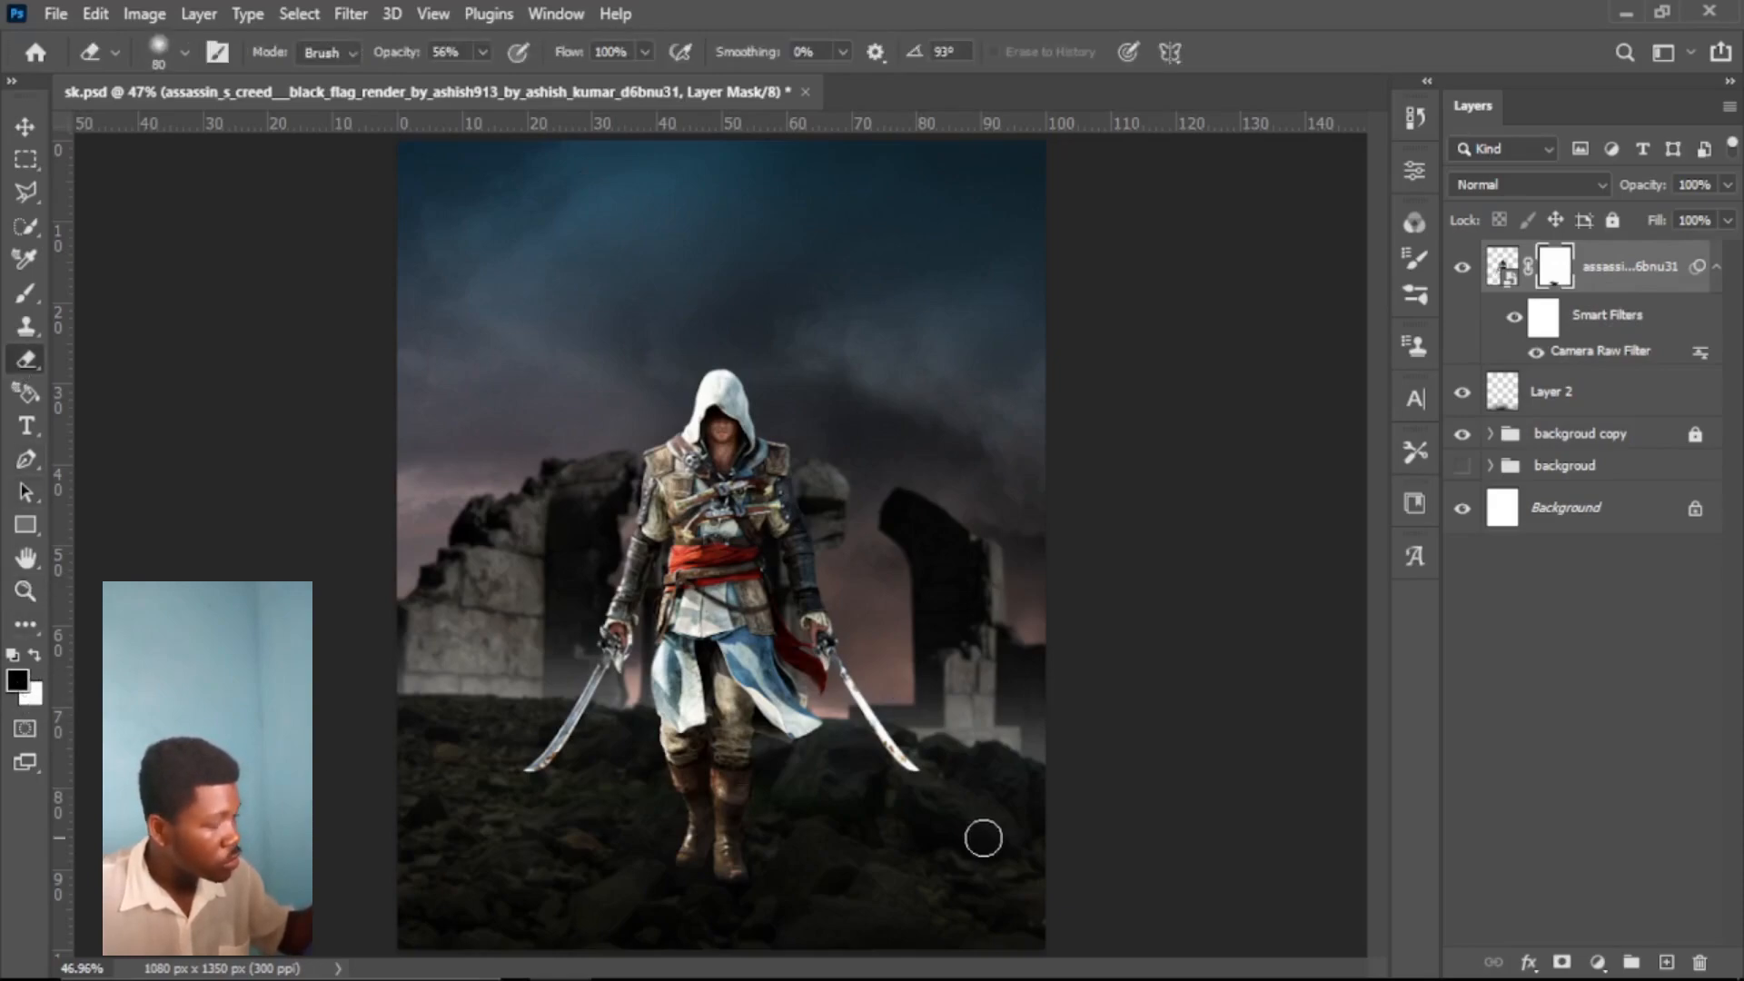
pyautogui.moveTo(714, 849)
pyautogui.mouseDown()
pyautogui.moveTo(681, 845)
pyautogui.moveTo(740, 837)
pyautogui.moveTo(723, 863)
pyautogui.mouseUp()
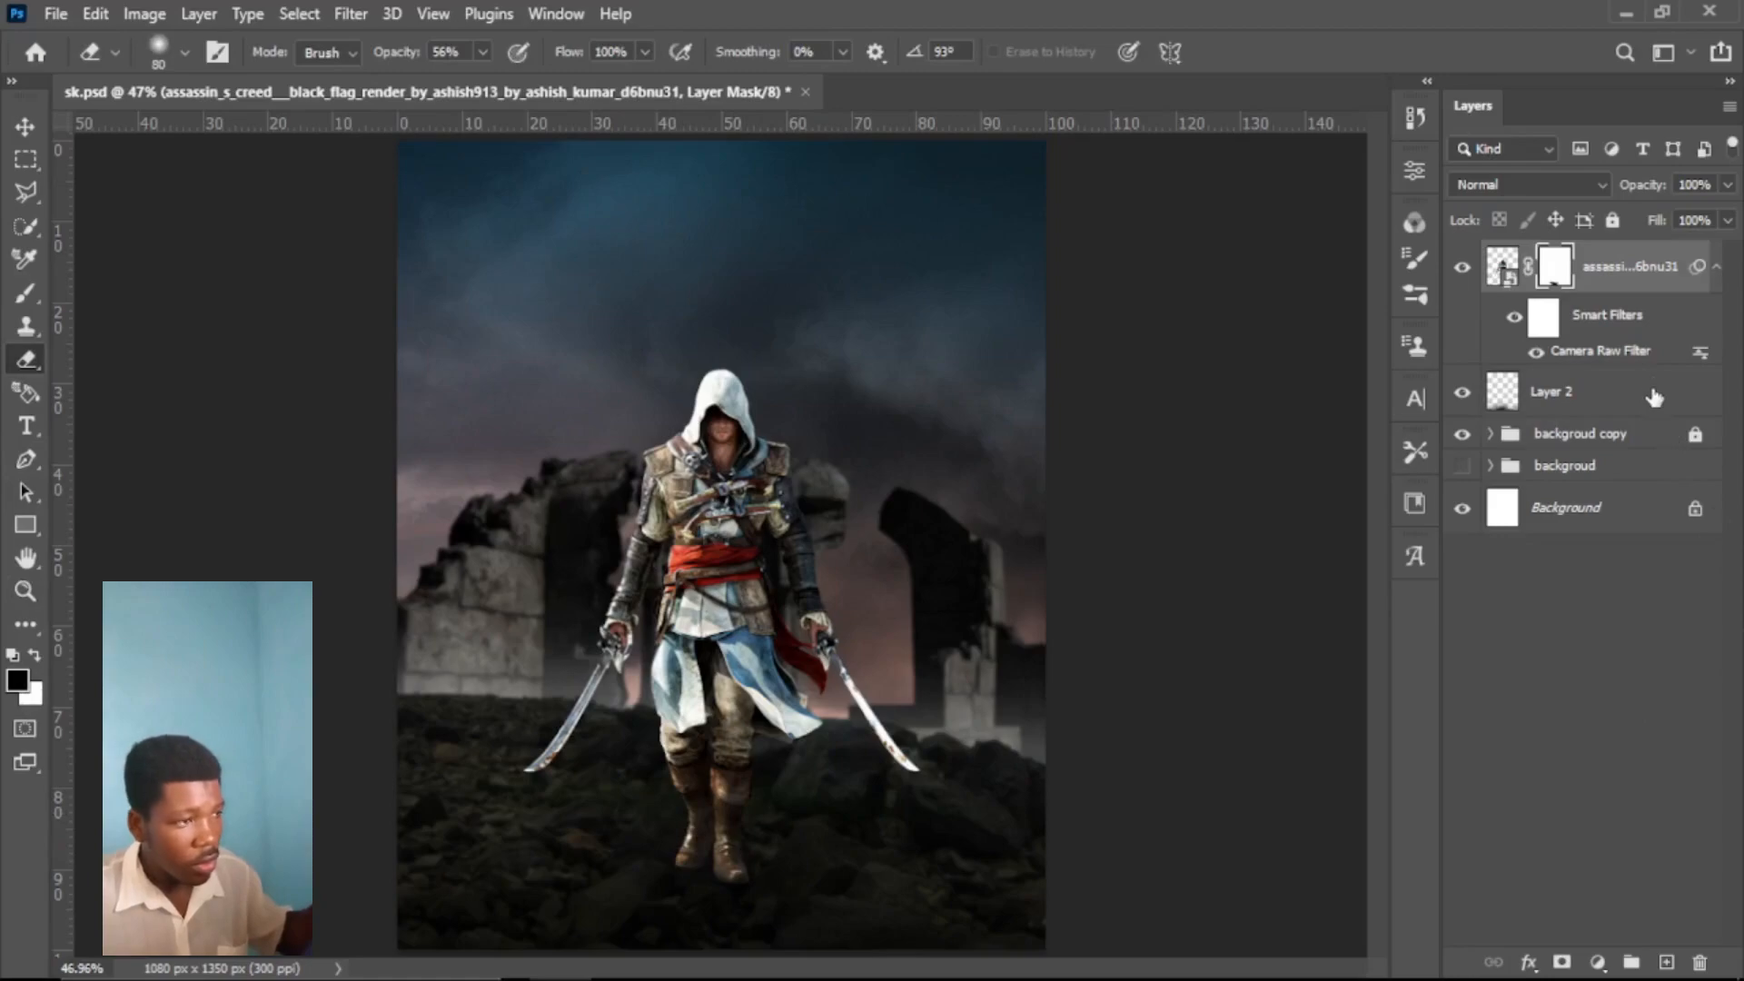
# Step: Add a Brightness/Contrast adjustment clipped to the assassin layer, with Brightness -55 and Contrast 11
pyautogui.click(1619, 275)
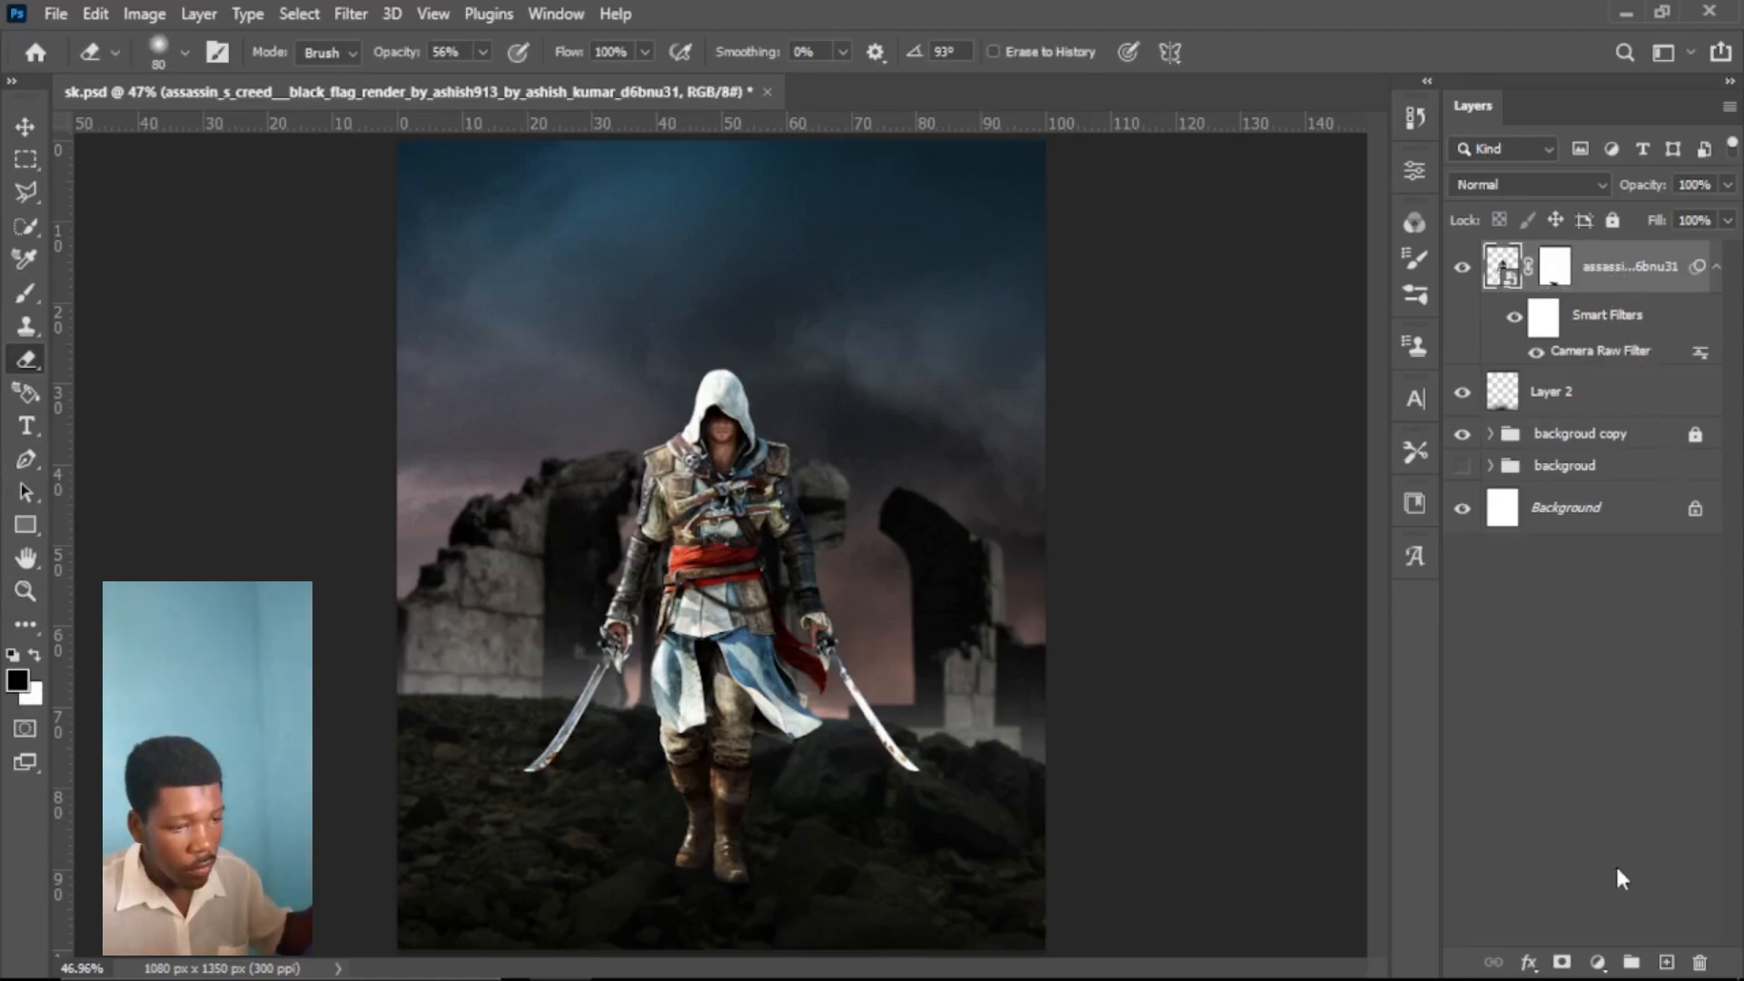
pyautogui.click(1598, 962)
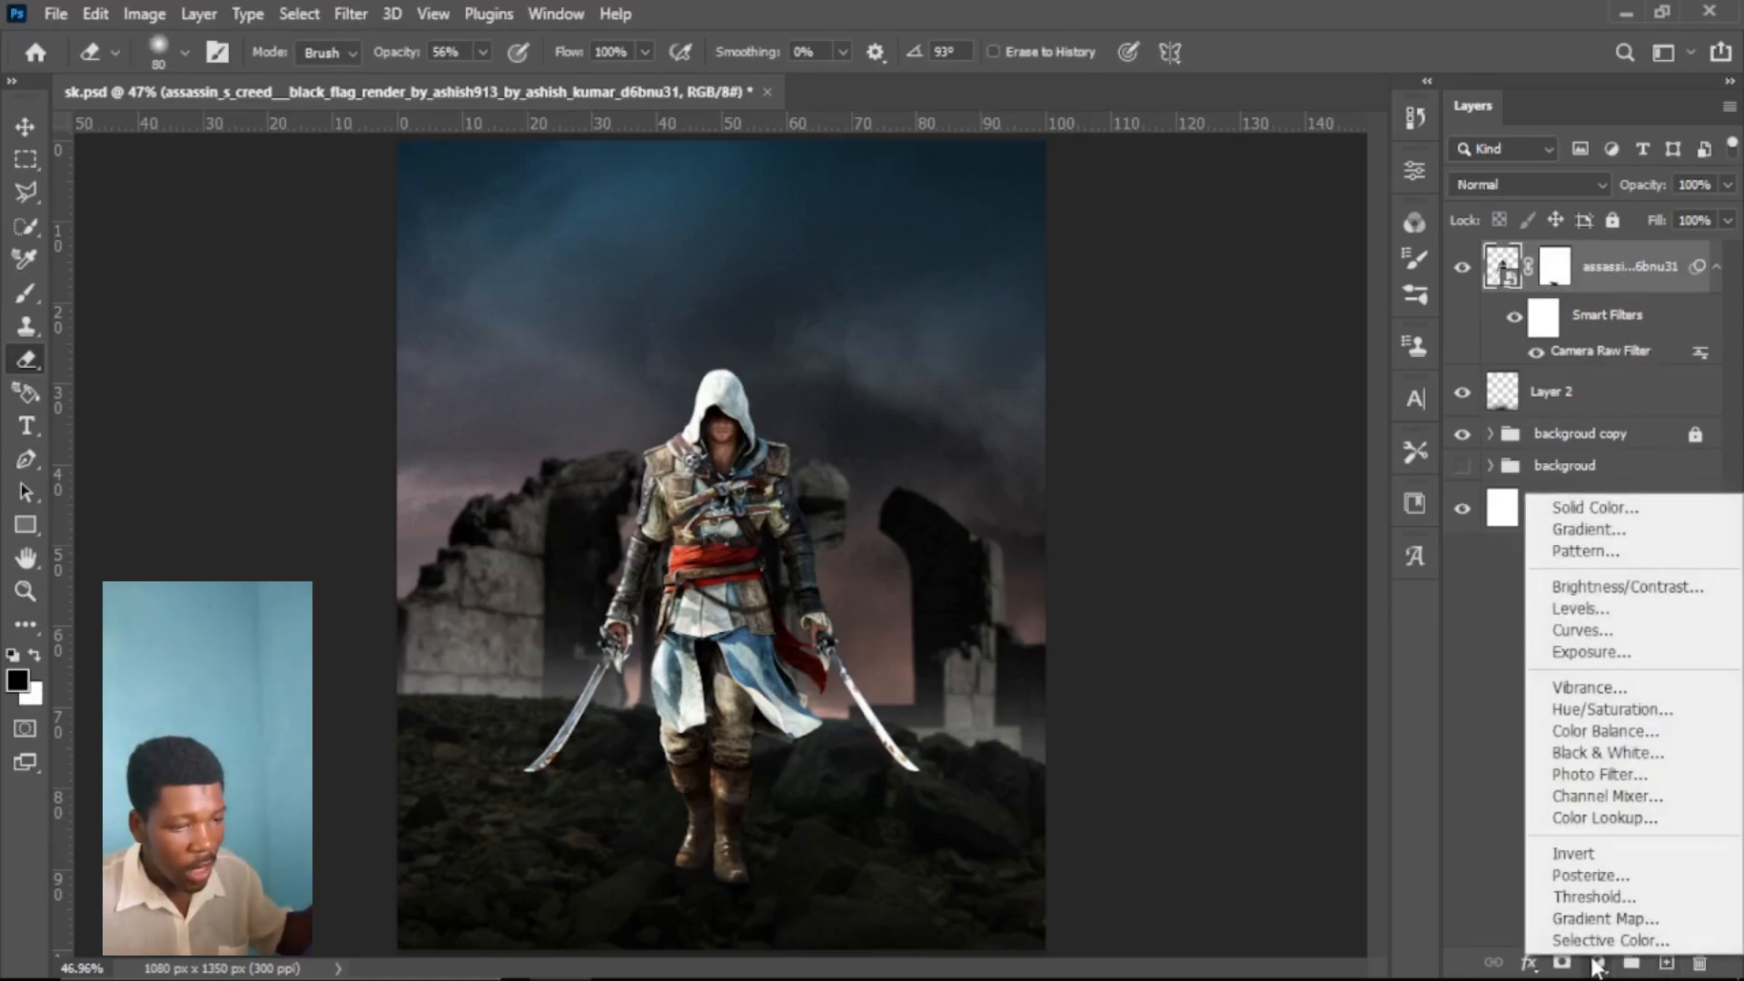
pyautogui.click(1641, 587)
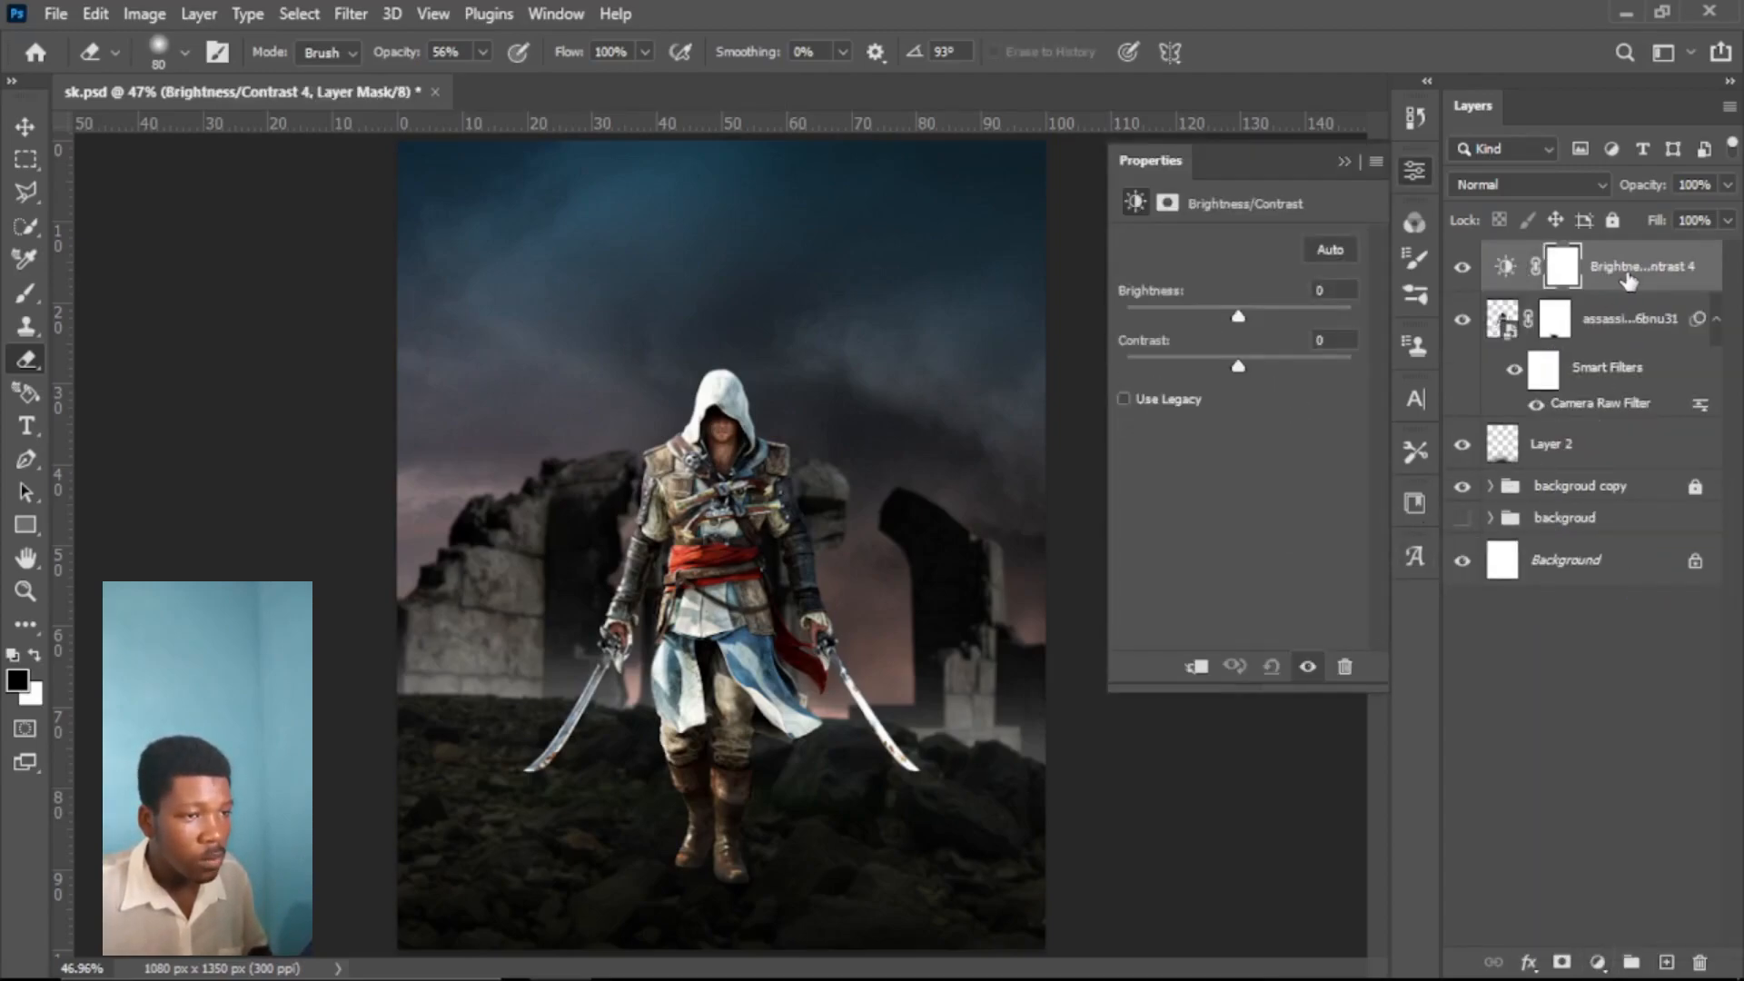
pyautogui.rightClick(1627, 272)
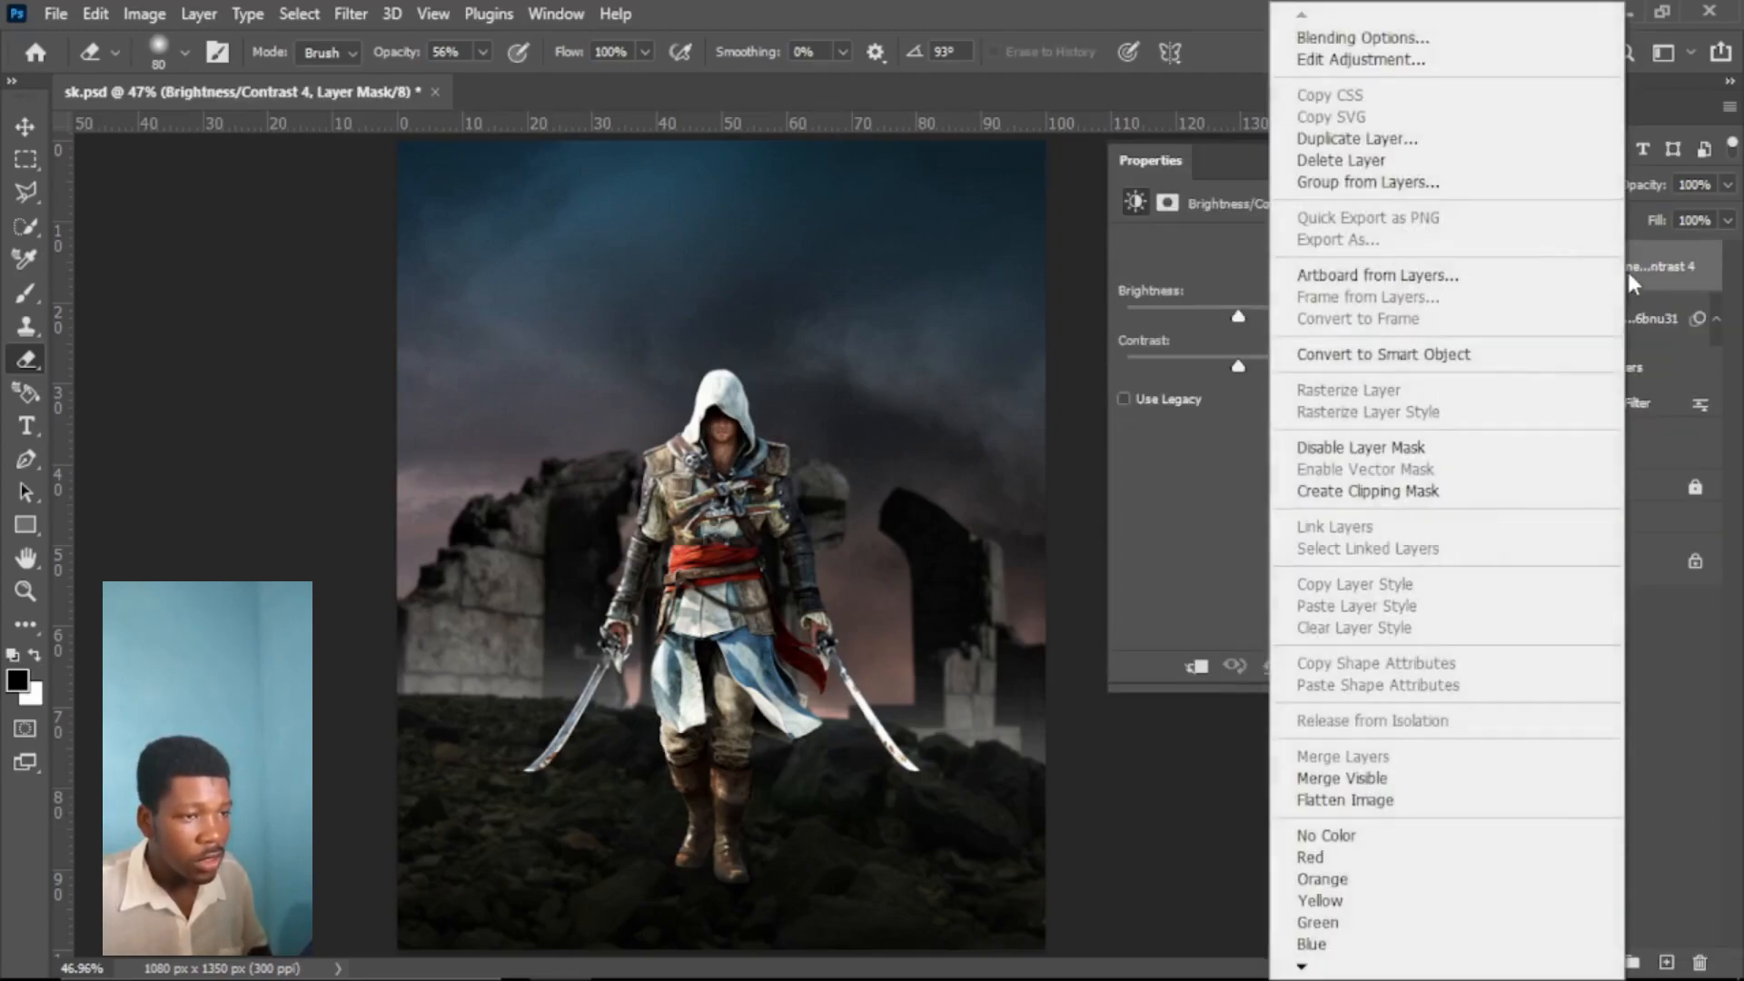
pyautogui.click(1372, 491)
pyautogui.moveTo(1208, 325)
pyautogui.mouseDown()
pyautogui.moveTo(1121, 329)
pyautogui.moveTo(1210, 331)
pyautogui.moveTo(1316, 367)
pyautogui.moveTo(1239, 366)
pyautogui.moveTo(1198, 329)
pyautogui.mouseUp()
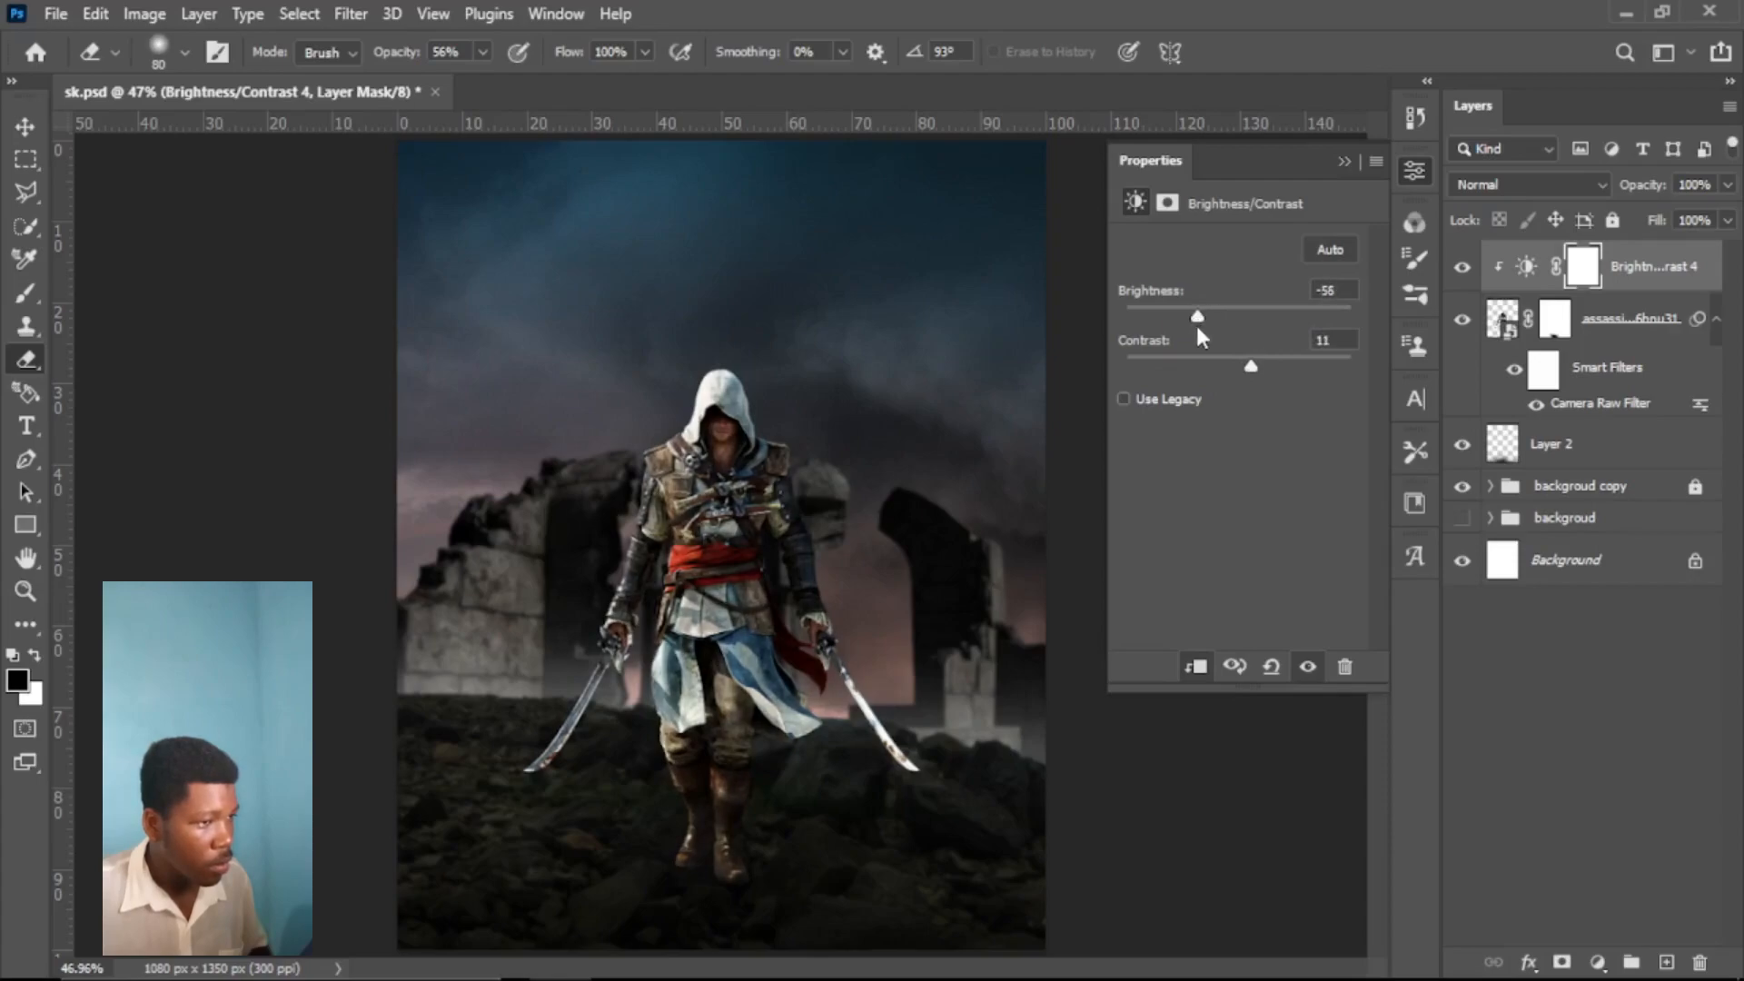
pyautogui.click(1344, 162)
# Step: Create a new layer clipped to the assassin and darken the boots and lower legs with a 250 px black brush
pyautogui.click(1667, 962)
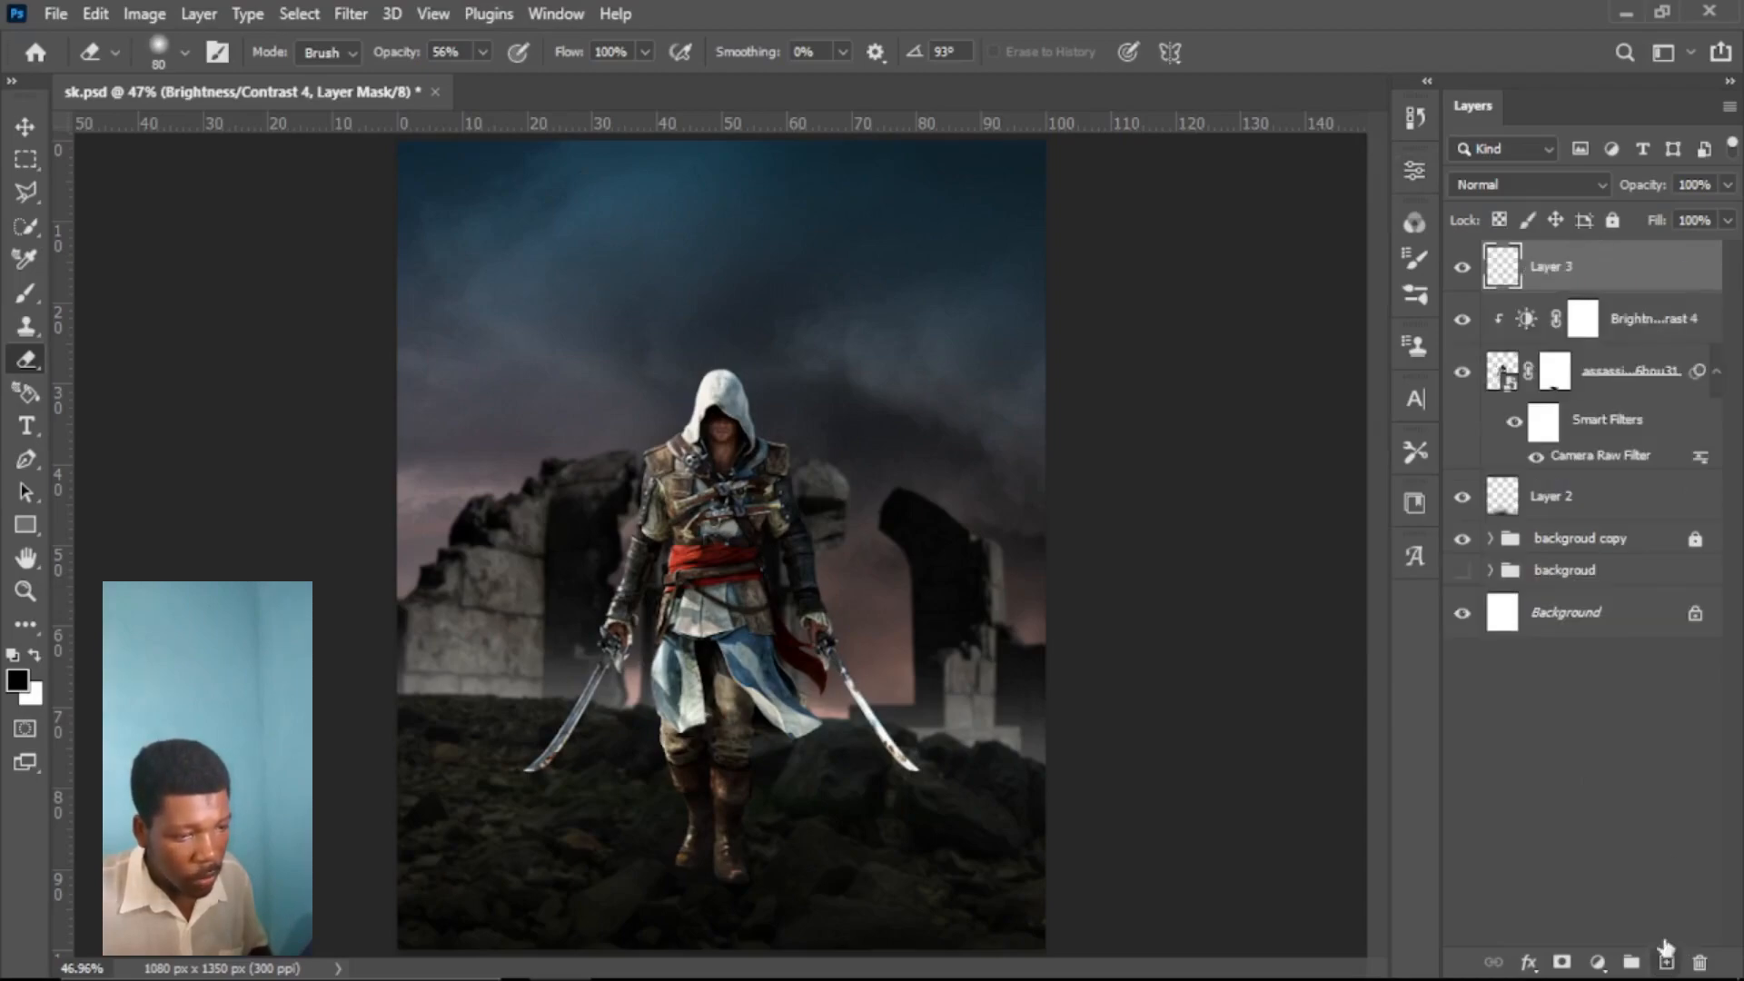
pyautogui.rightClick(1599, 282)
pyautogui.click(1311, 490)
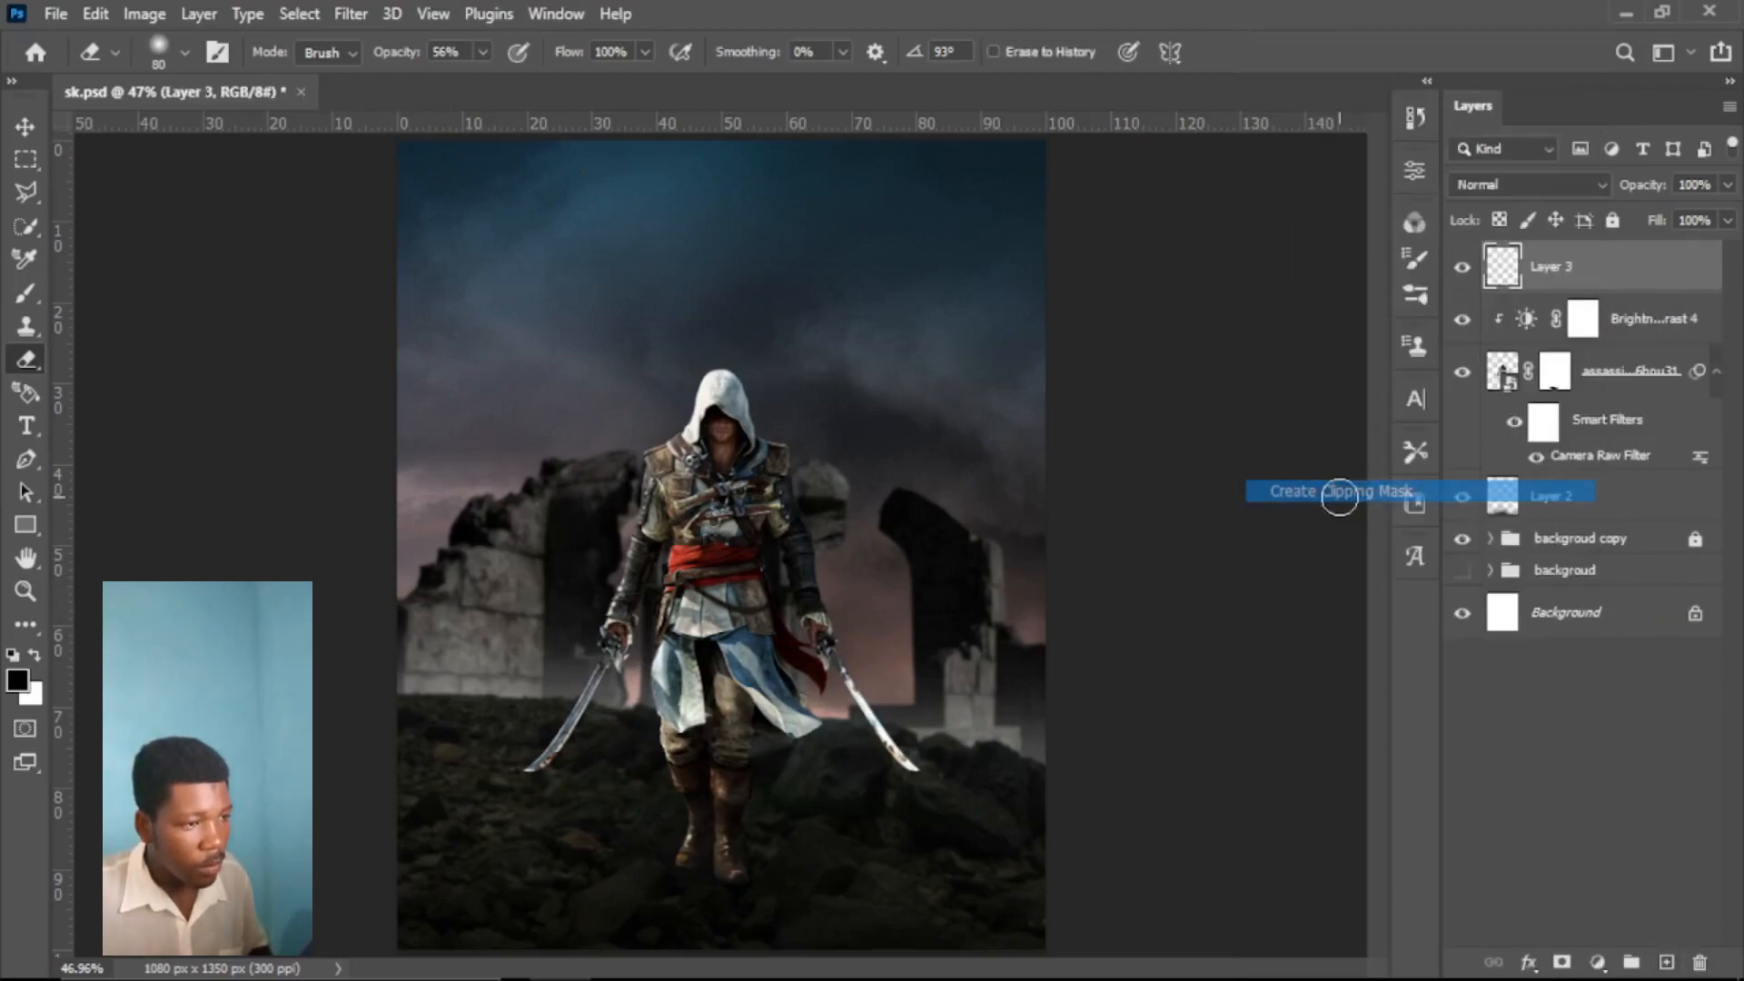
pyautogui.press('b')
pyautogui.press('[')
pyautogui.press('[')
pyautogui.press('[')
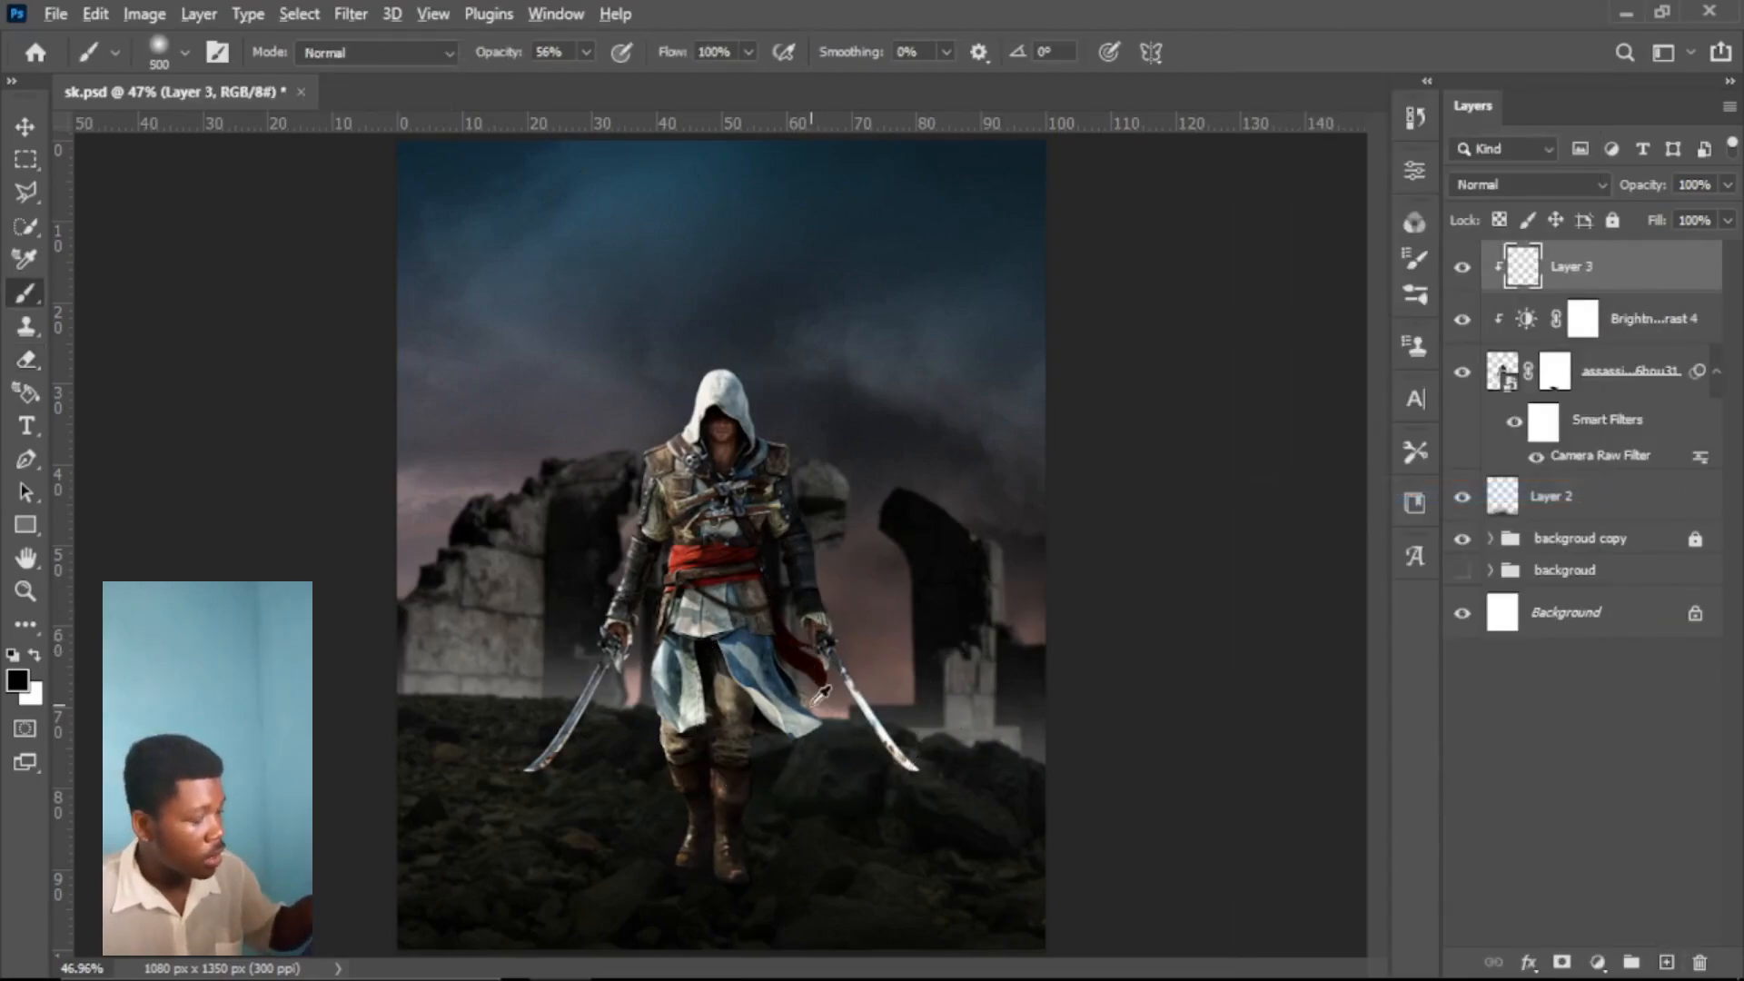
pyautogui.scroll(1, 800, 699)
pyautogui.scroll(-2, 799, 736)
pyautogui.moveTo(588, 798)
pyautogui.mouseDown()
pyautogui.moveTo(612, 765)
pyautogui.moveTo(907, 824)
pyautogui.mouseUp()
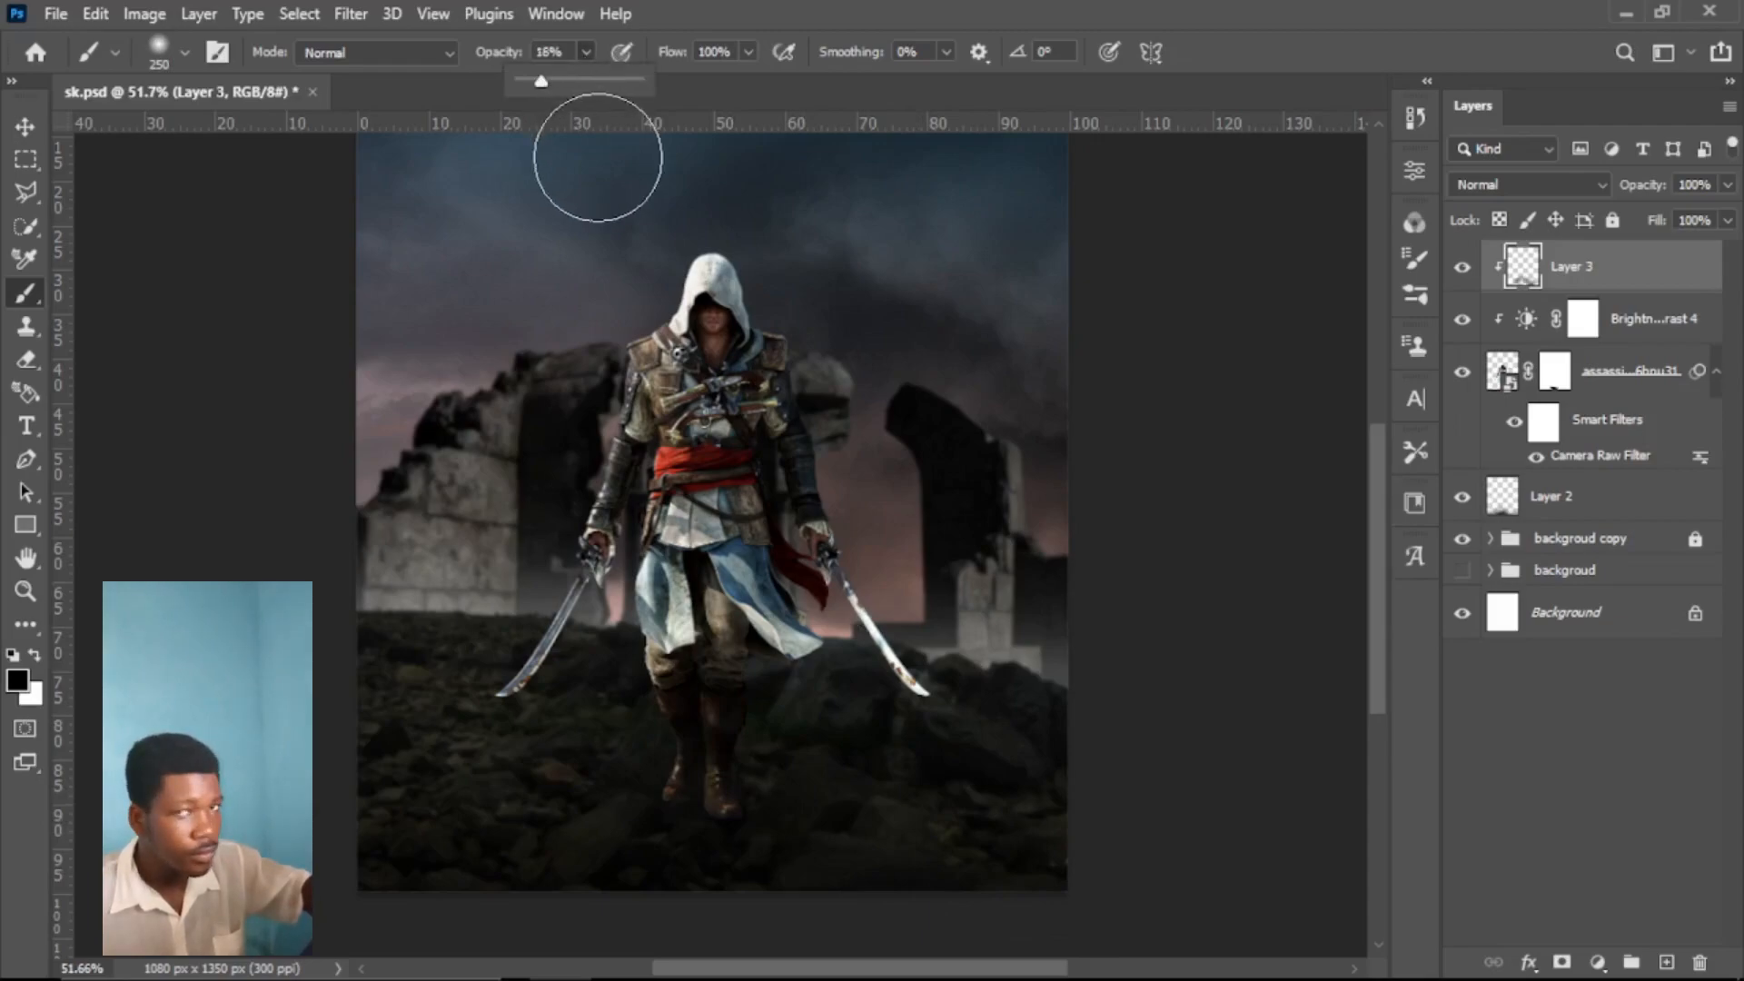
# Step: Shade the assassin's torso, arms and legs in black at 18% brush opacity, reducing the brush to 175 px
pyautogui.click(971, 479)
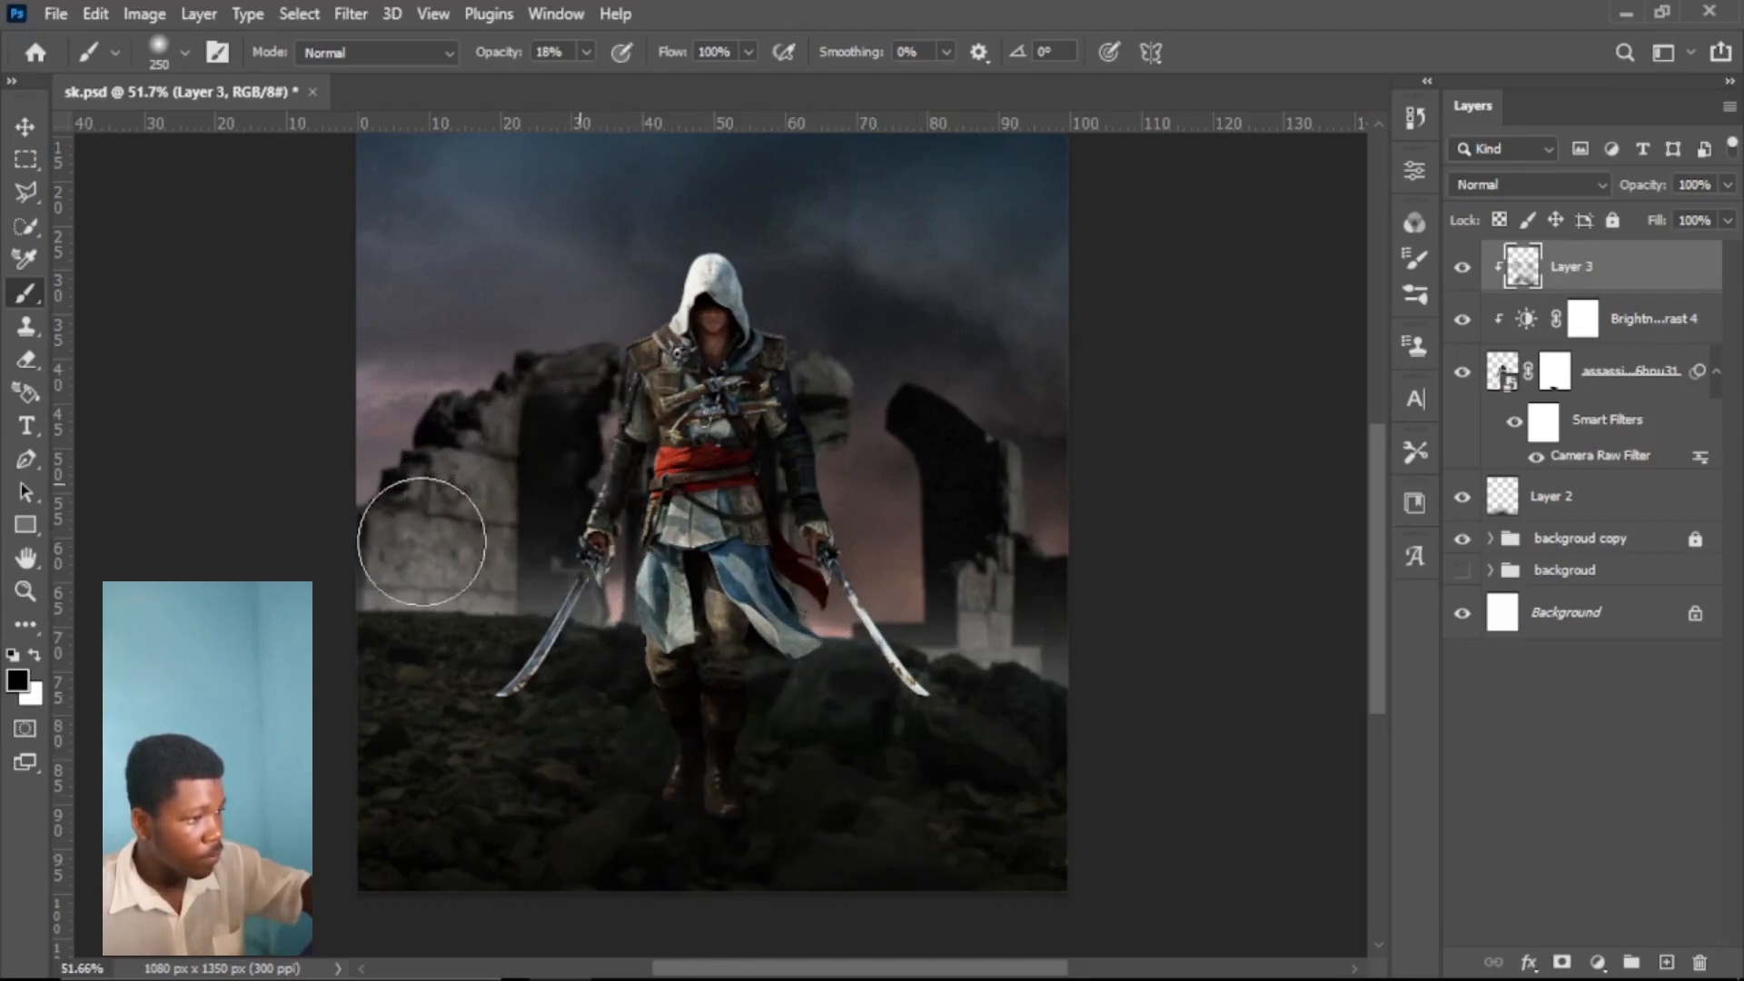
pyautogui.press('[')
pyautogui.press('[')
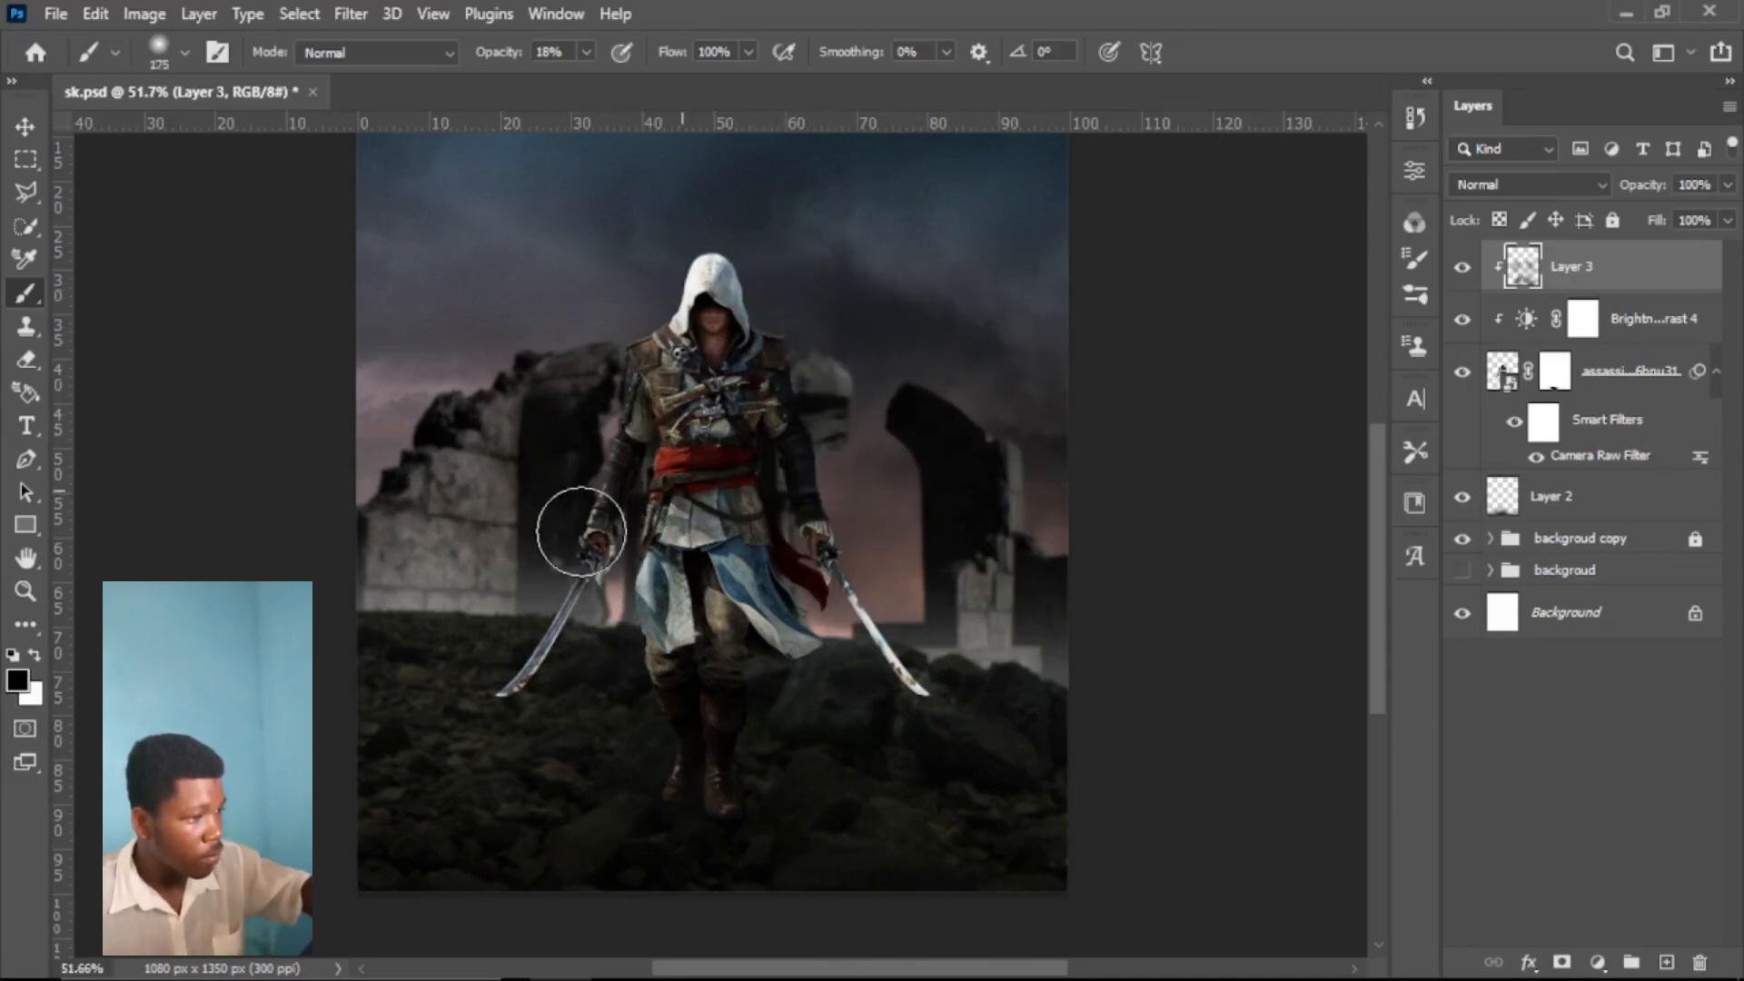
pyautogui.moveTo(794, 740)
pyautogui.mouseDown()
pyautogui.moveTo(791, 662)
pyautogui.moveTo(663, 613)
pyautogui.moveTo(632, 705)
pyautogui.mouseUp()
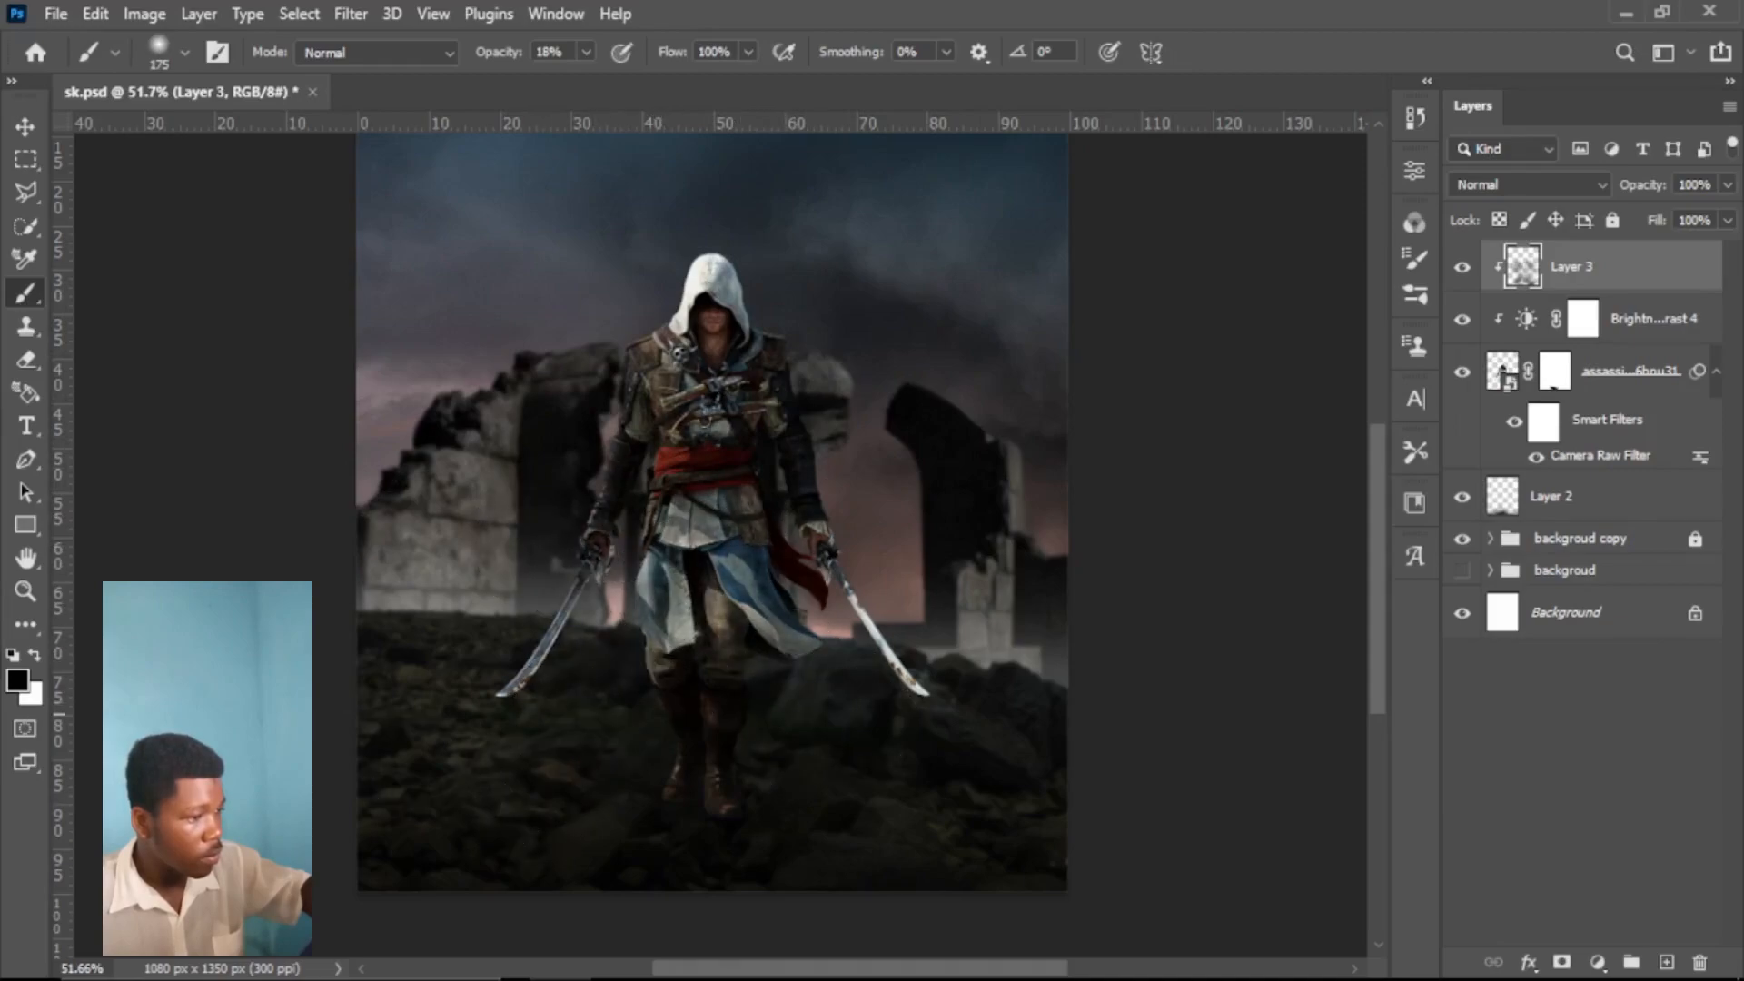
pyautogui.click(26, 590)
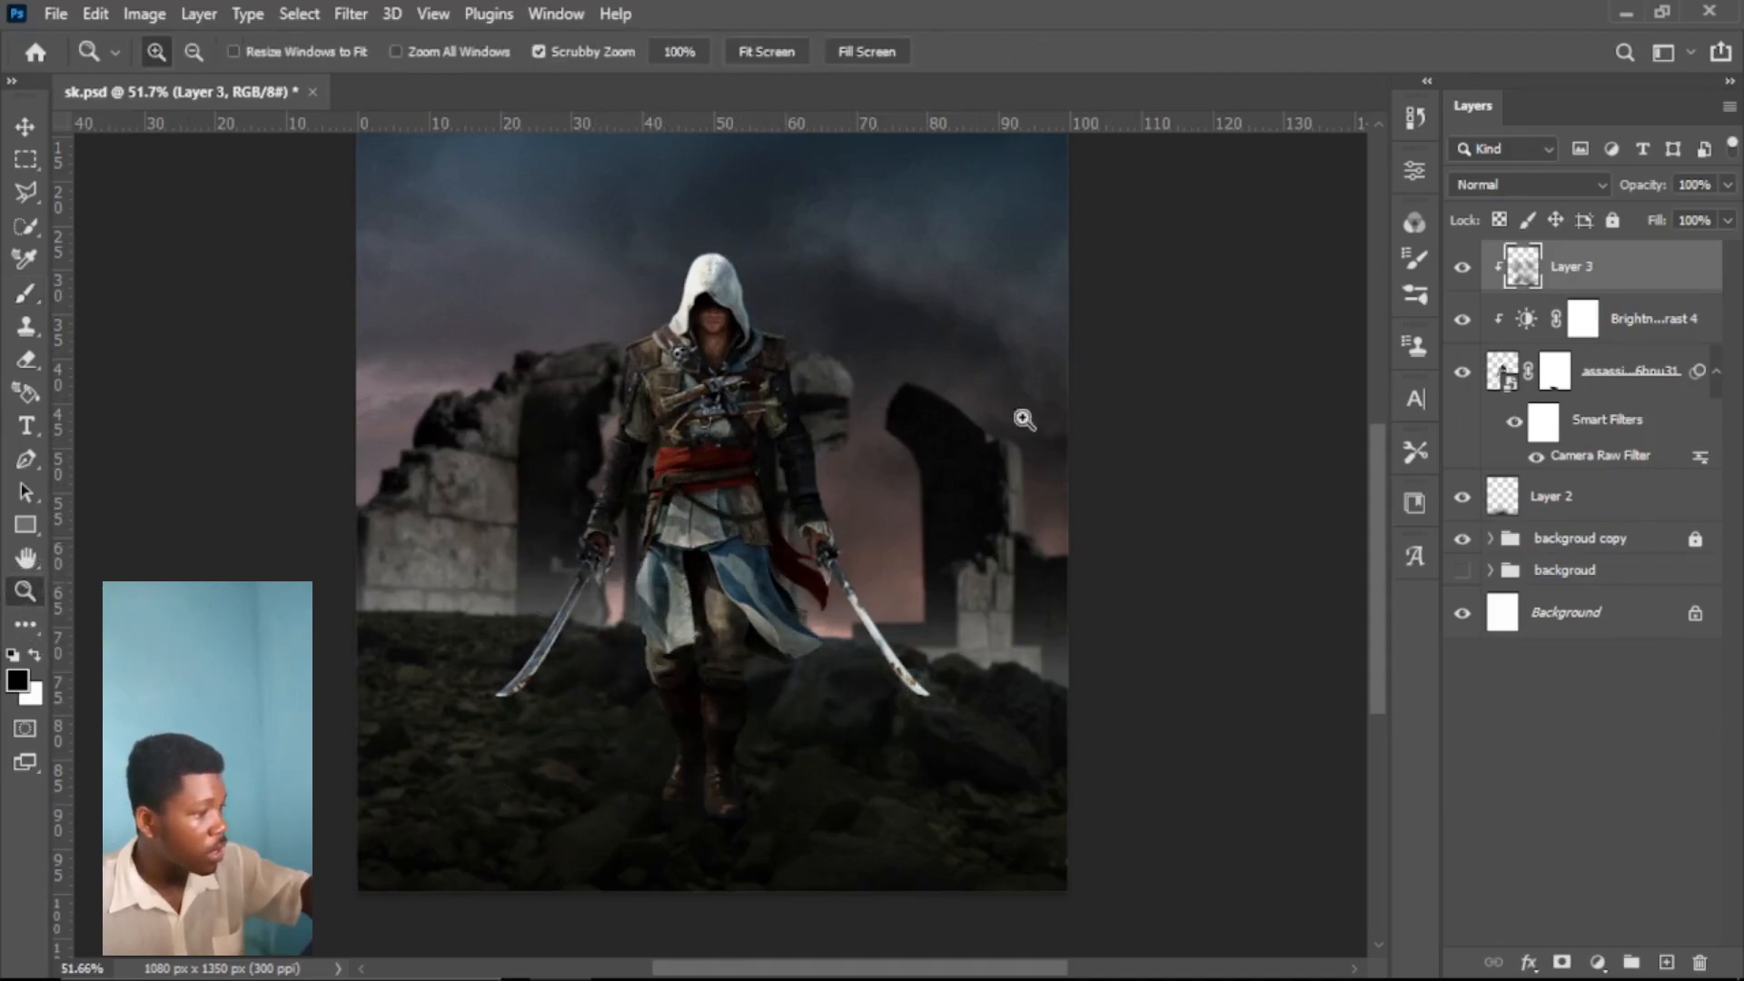
# Step: Fit the whole composite in view and compare the assassin with and without the Layer 3 shading
pyautogui.click(759, 51)
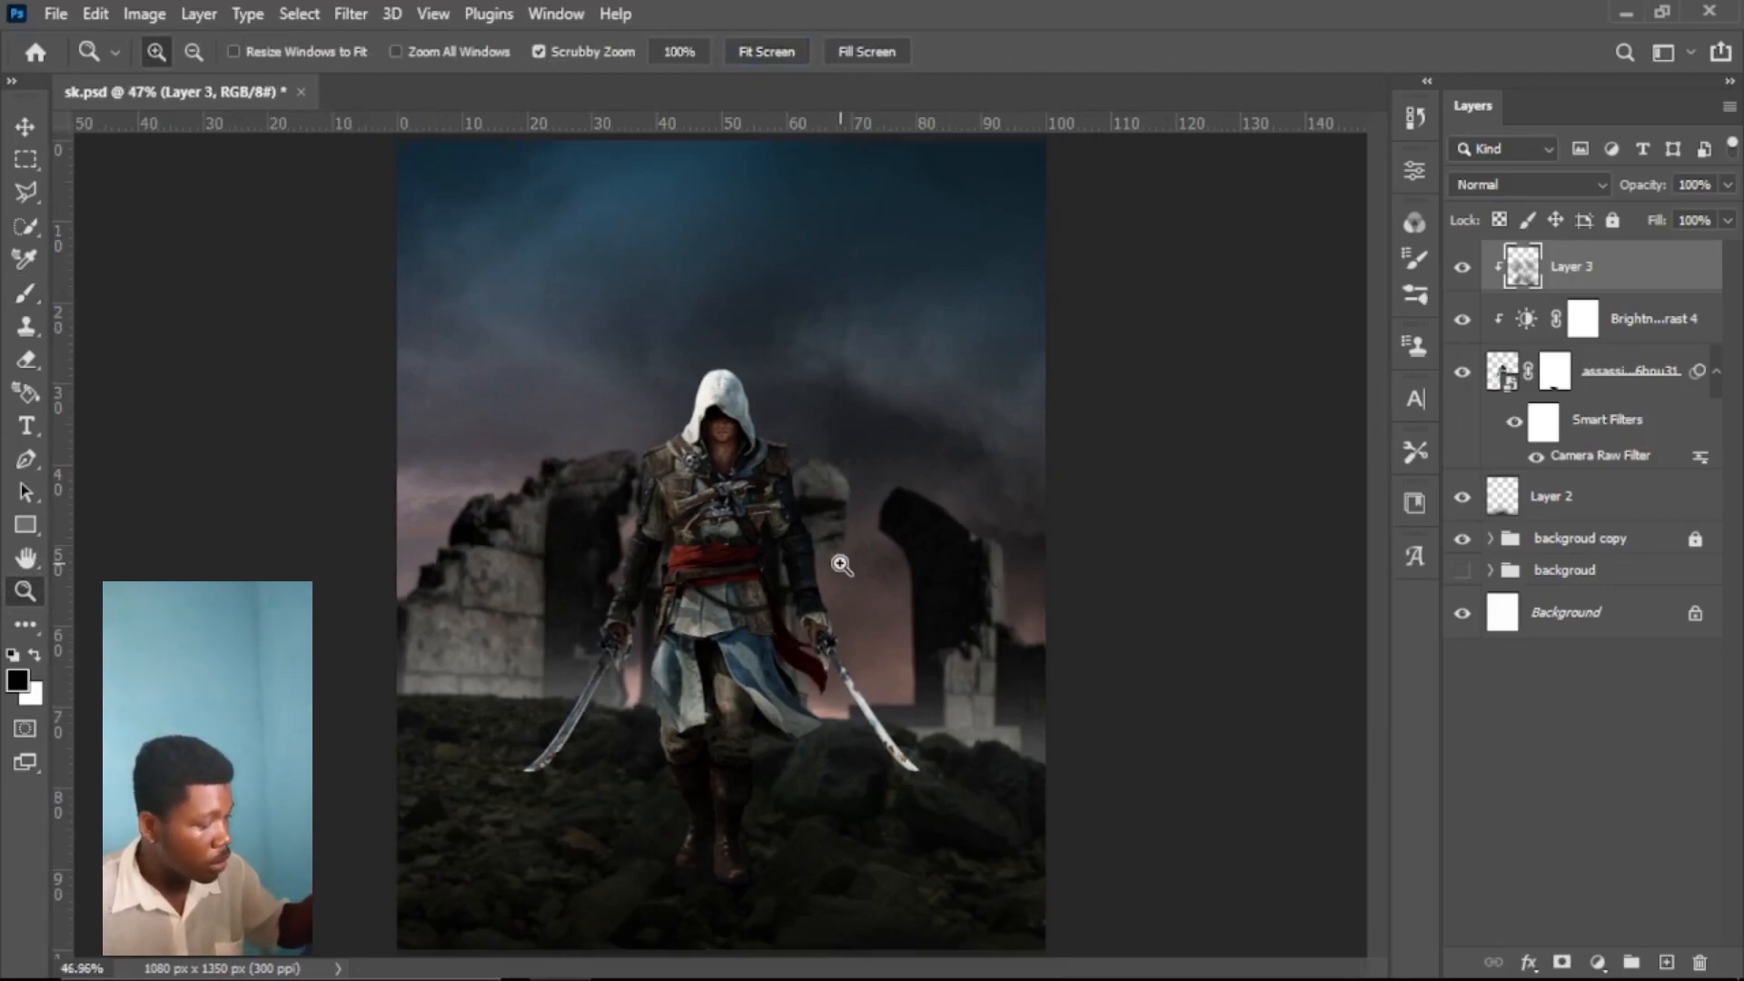
pyautogui.press('b')
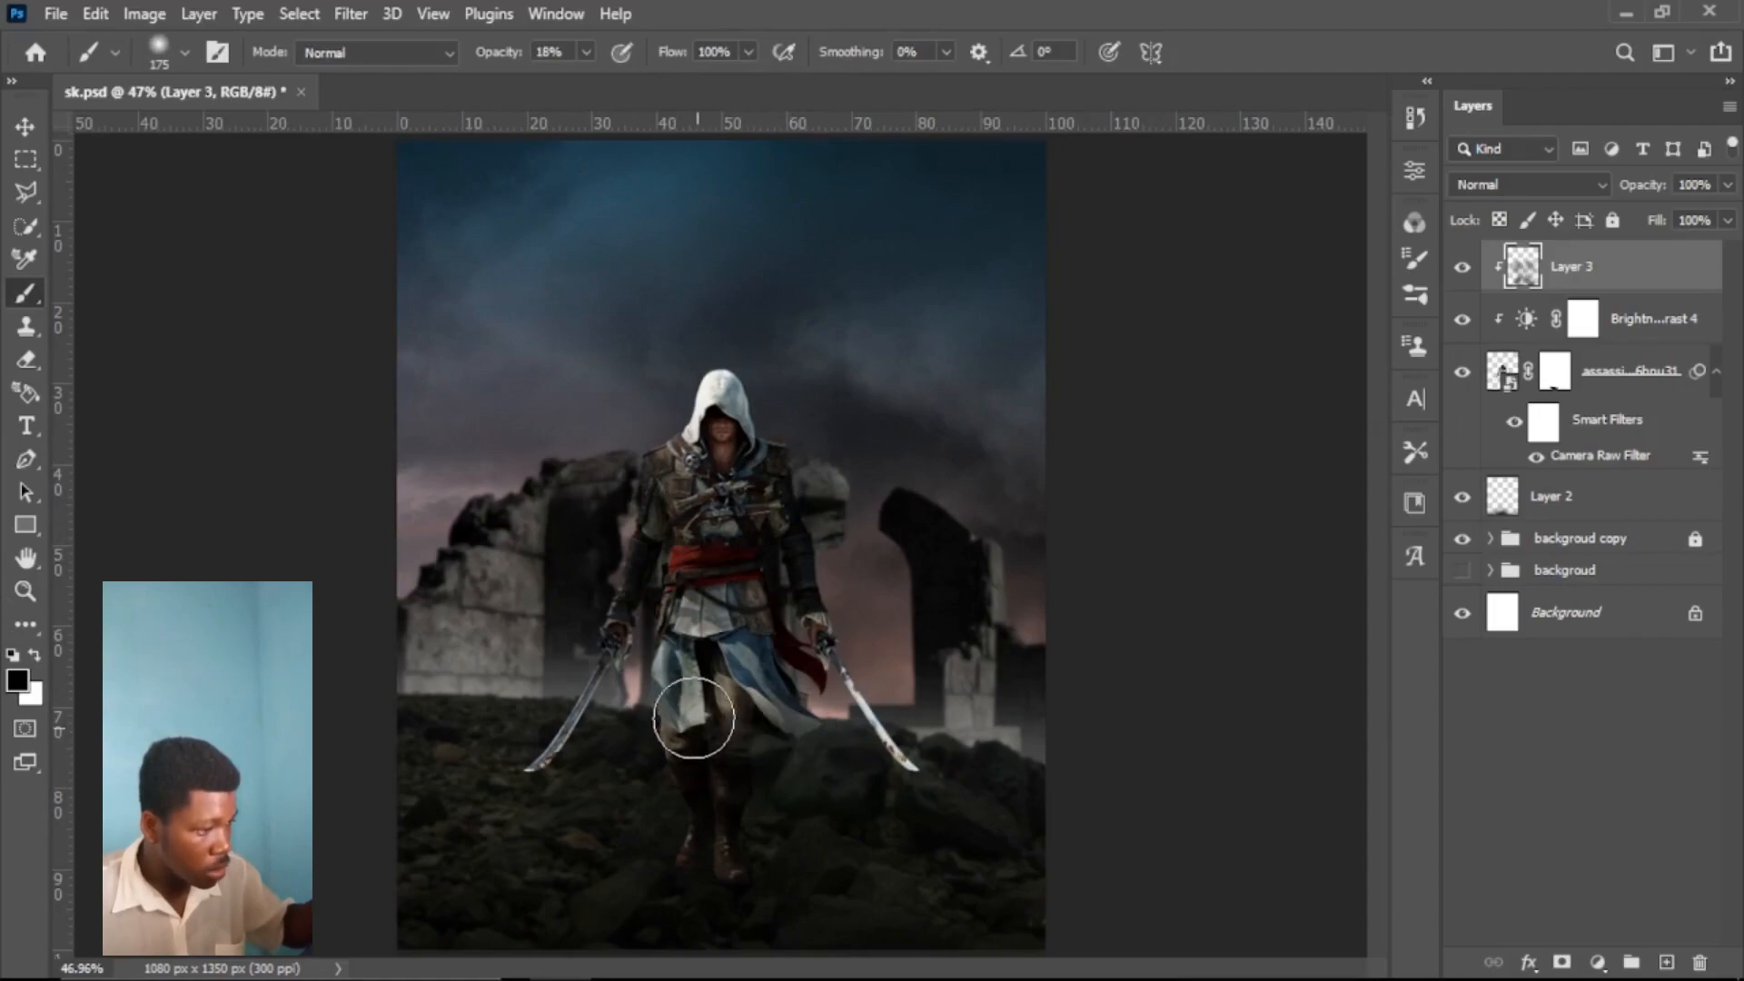
pyautogui.click(1465, 277)
pyautogui.click(1465, 271)
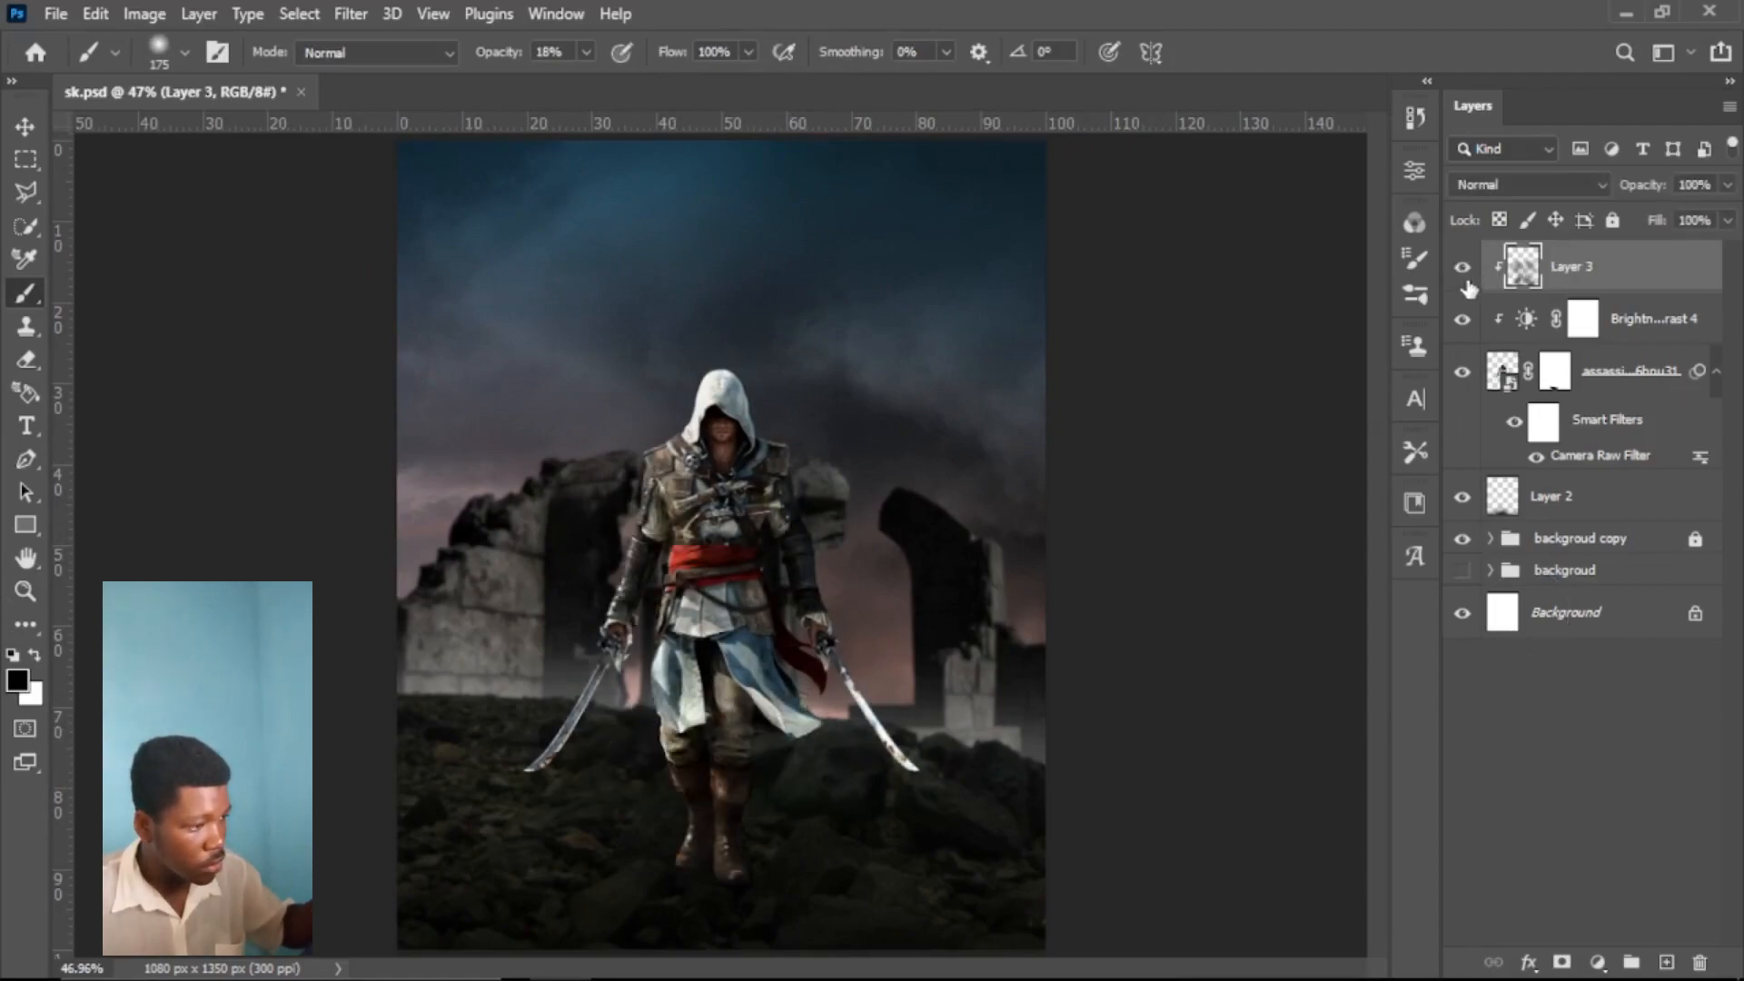
# Step: Create a new layer above Layer 2 and paint a soft white glow behind the assassin with a 1000 px brush at 100% opacity
pyautogui.click(1624, 514)
pyautogui.click(1669, 961)
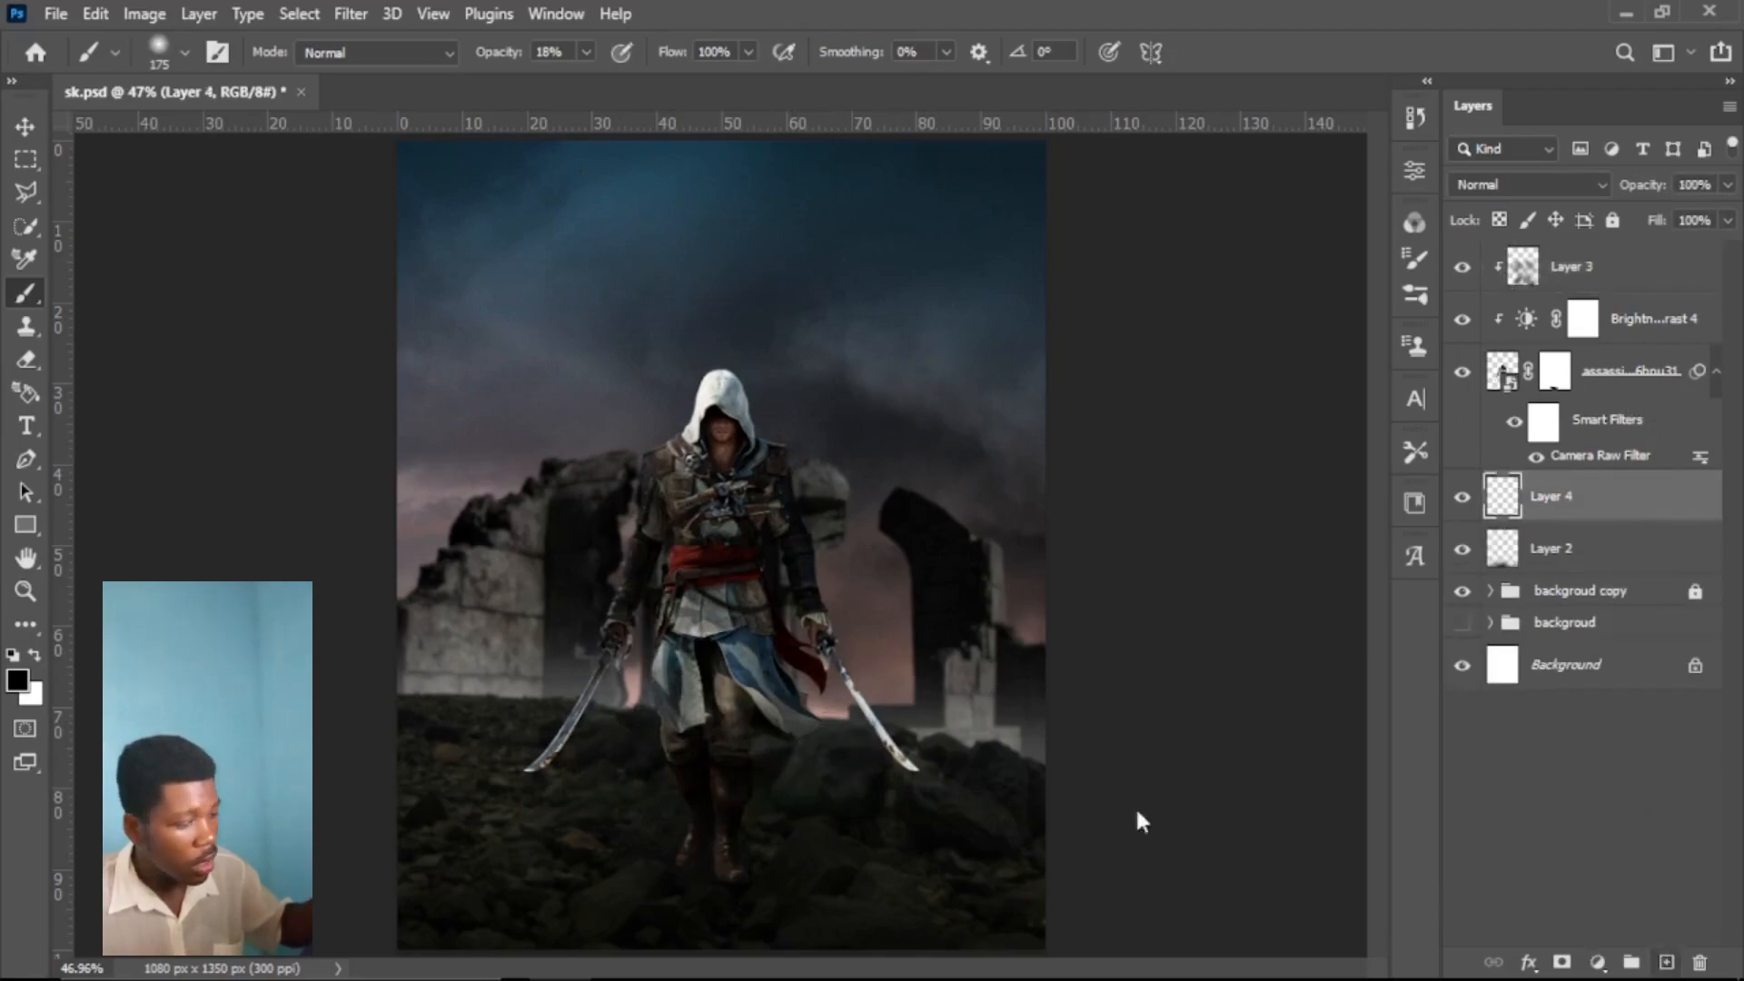
pyautogui.click(35, 655)
pyautogui.press(']')
pyautogui.press(']')
pyautogui.press(']')
pyautogui.press(']')
pyautogui.press(']')
pyautogui.press(']')
pyautogui.press(']')
pyautogui.press(']')
pyautogui.press(']')
pyautogui.press(']')
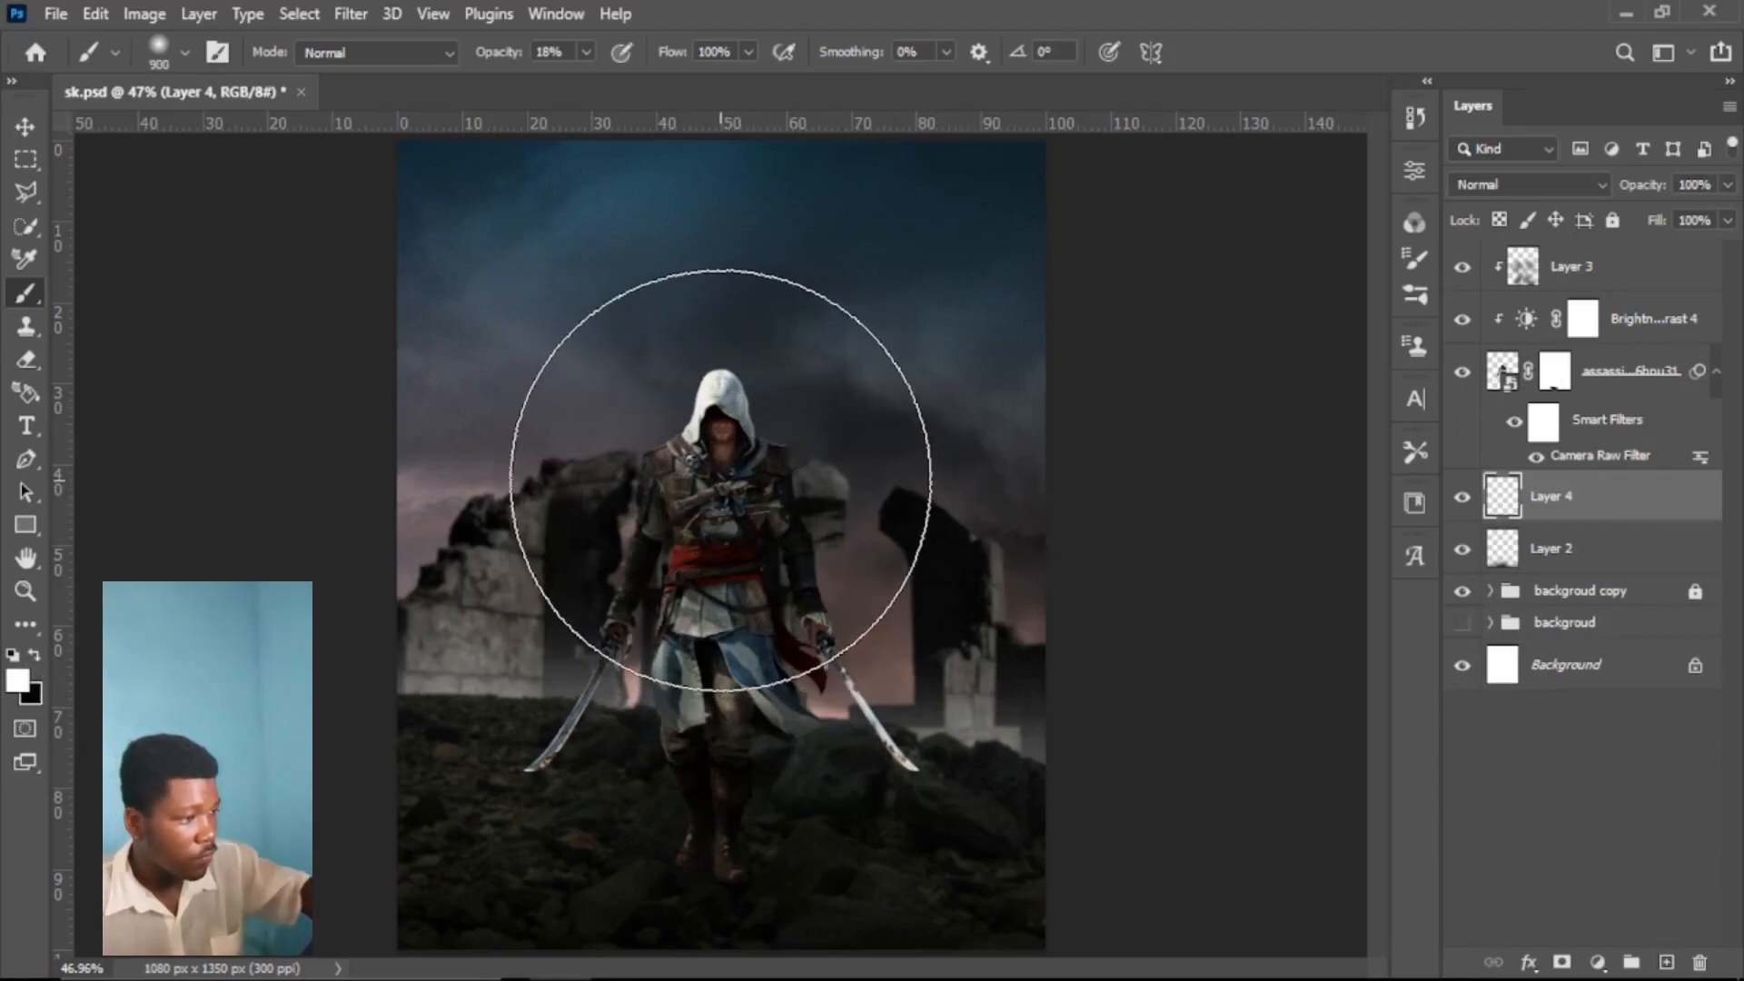
pyautogui.press('[')
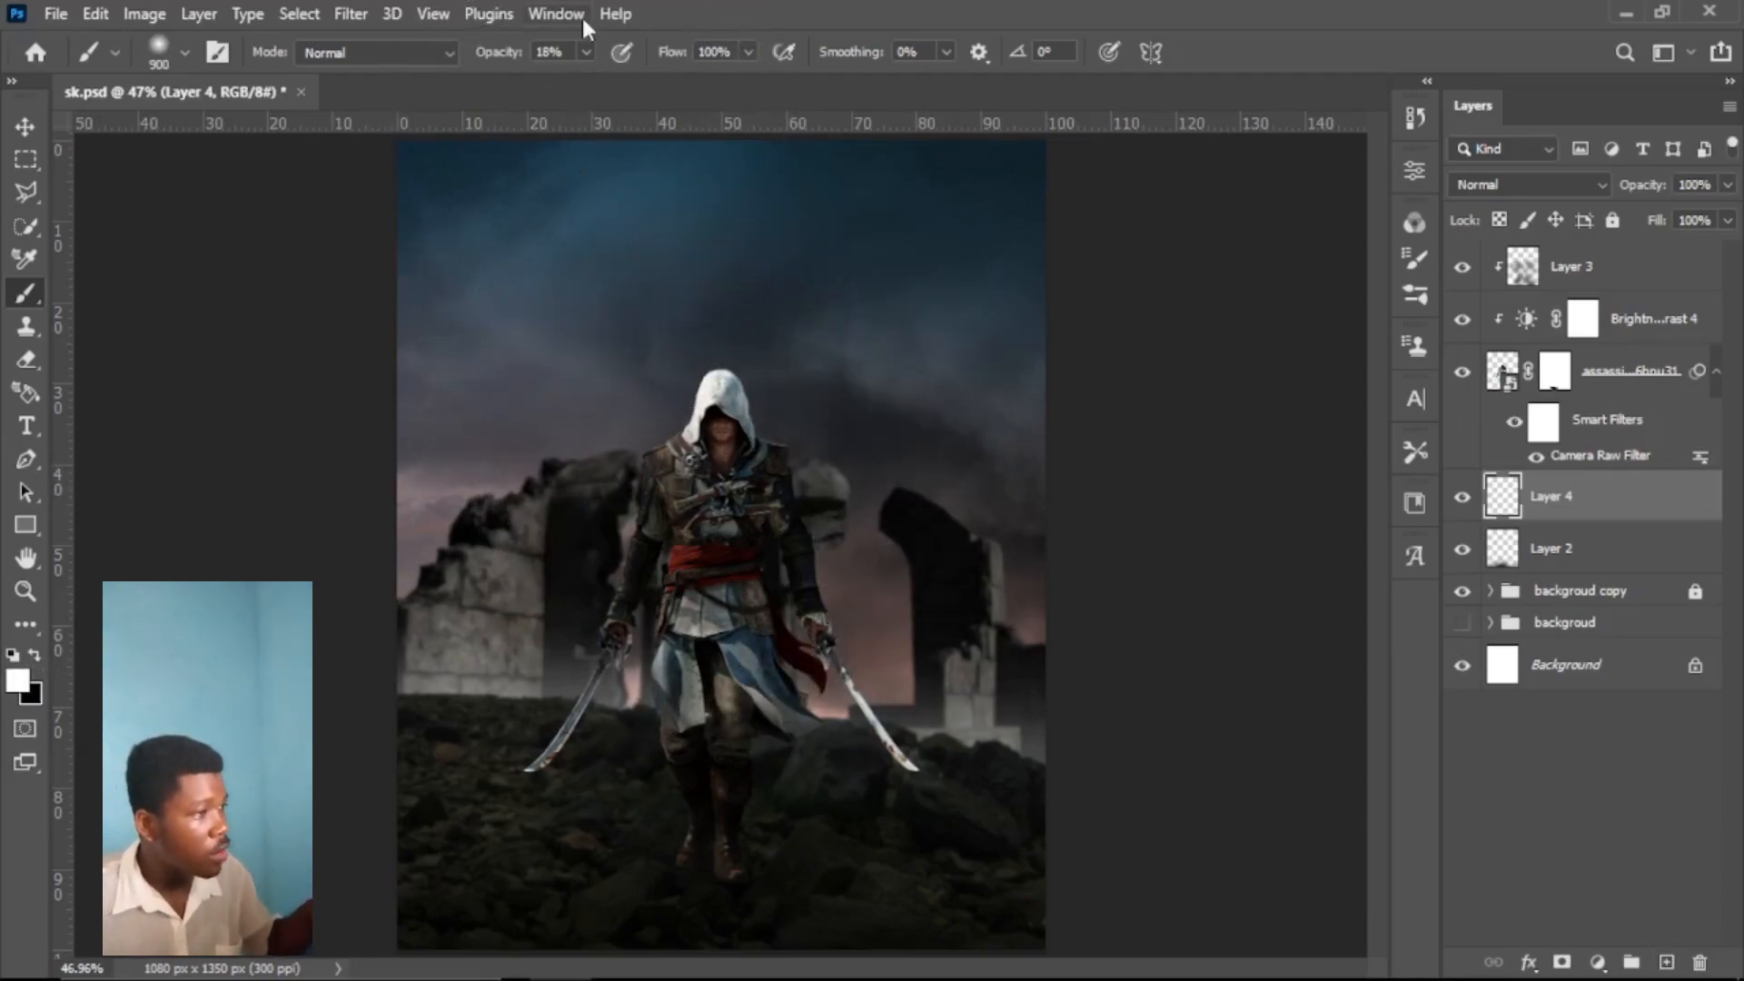
pyautogui.click(586, 52)
pyautogui.moveTo(847, 11); pyautogui.dragTo(847, 13)
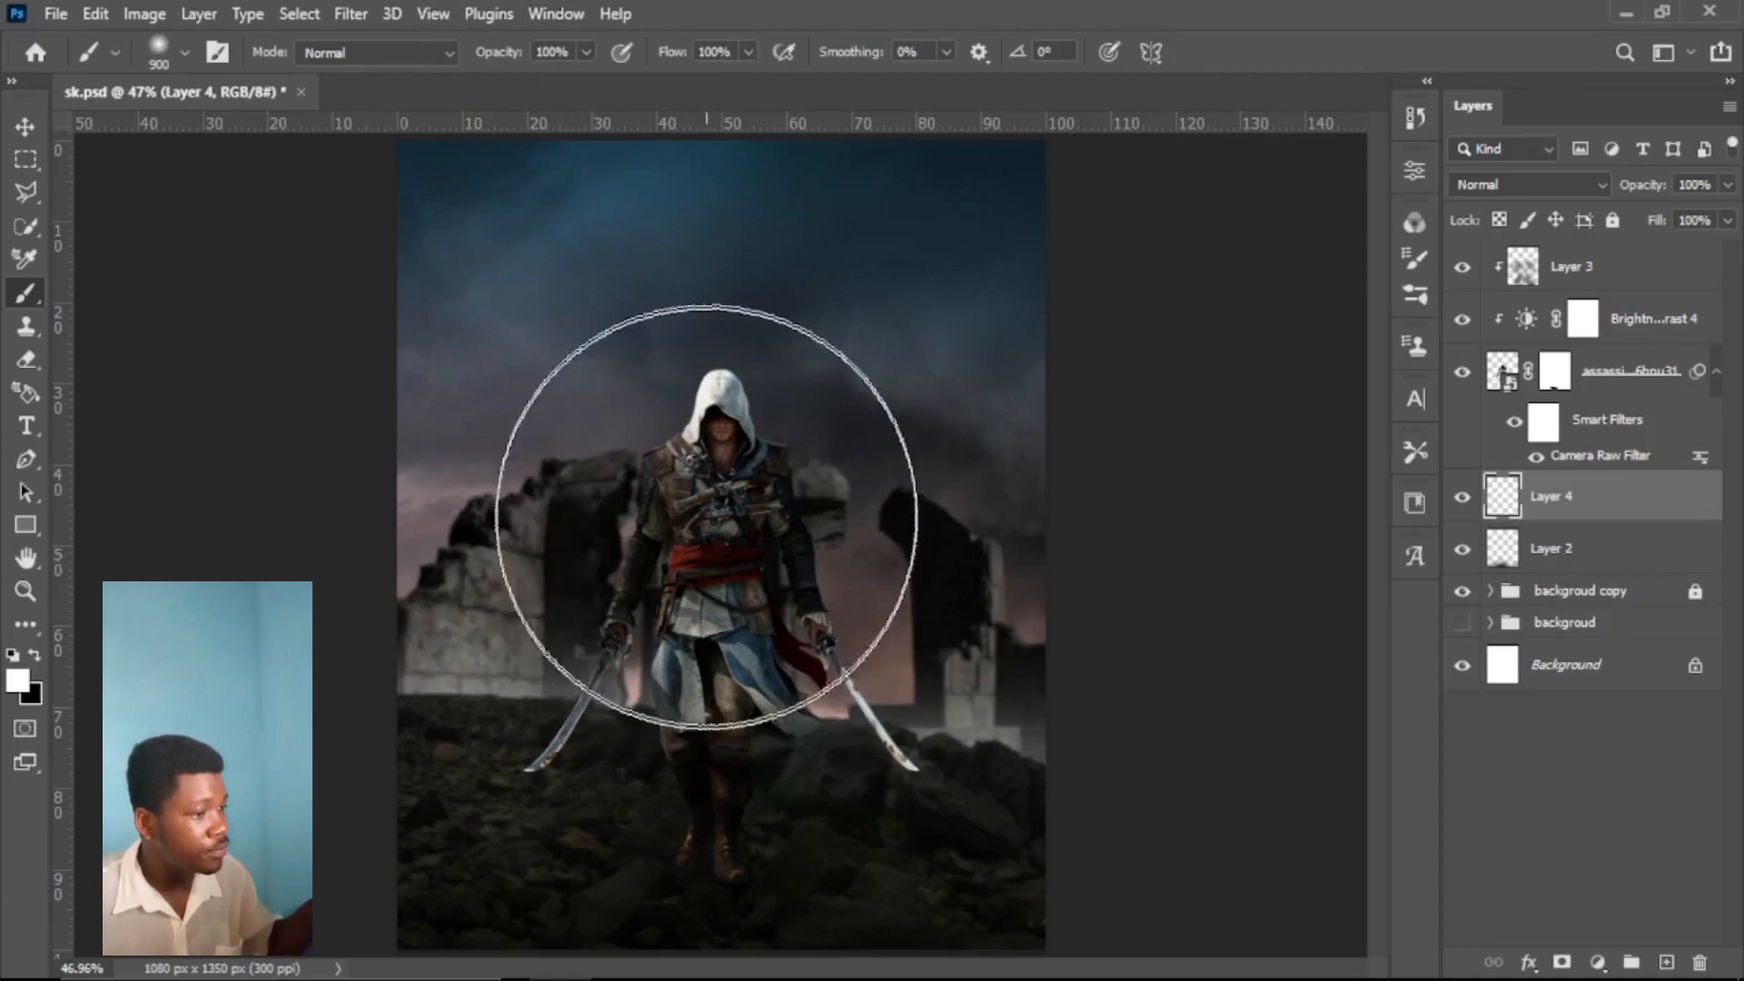
pyautogui.press(']')
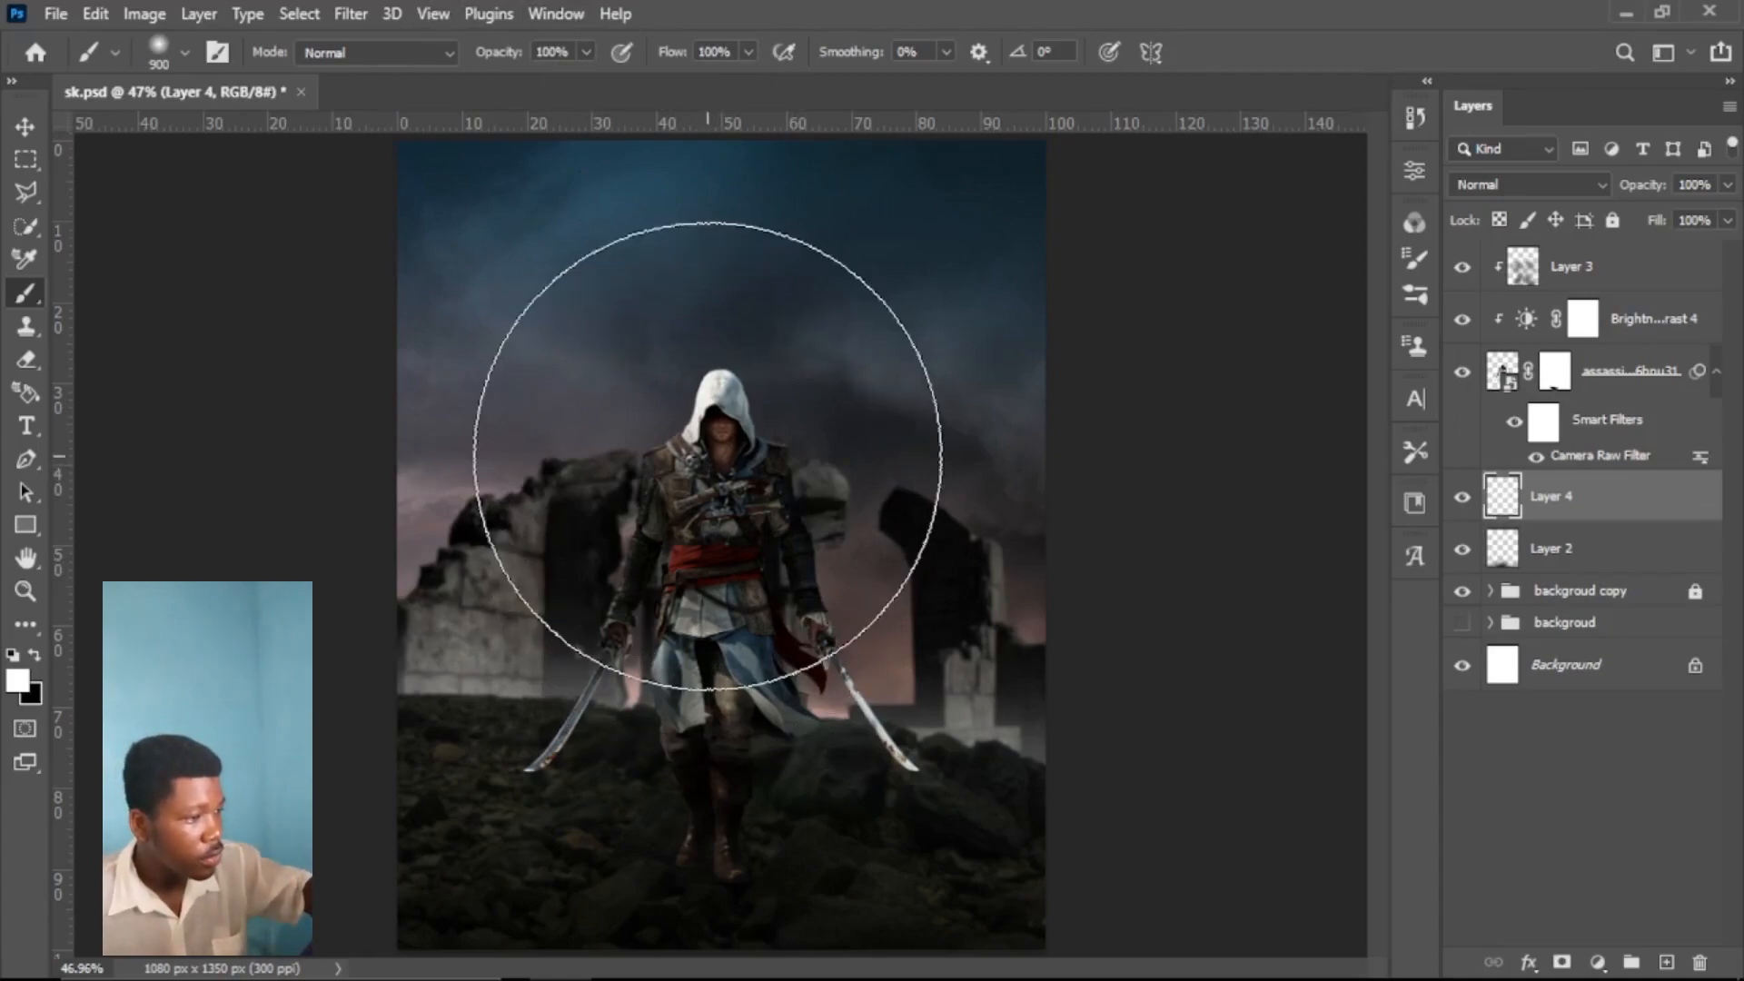
pyautogui.click(720, 474)
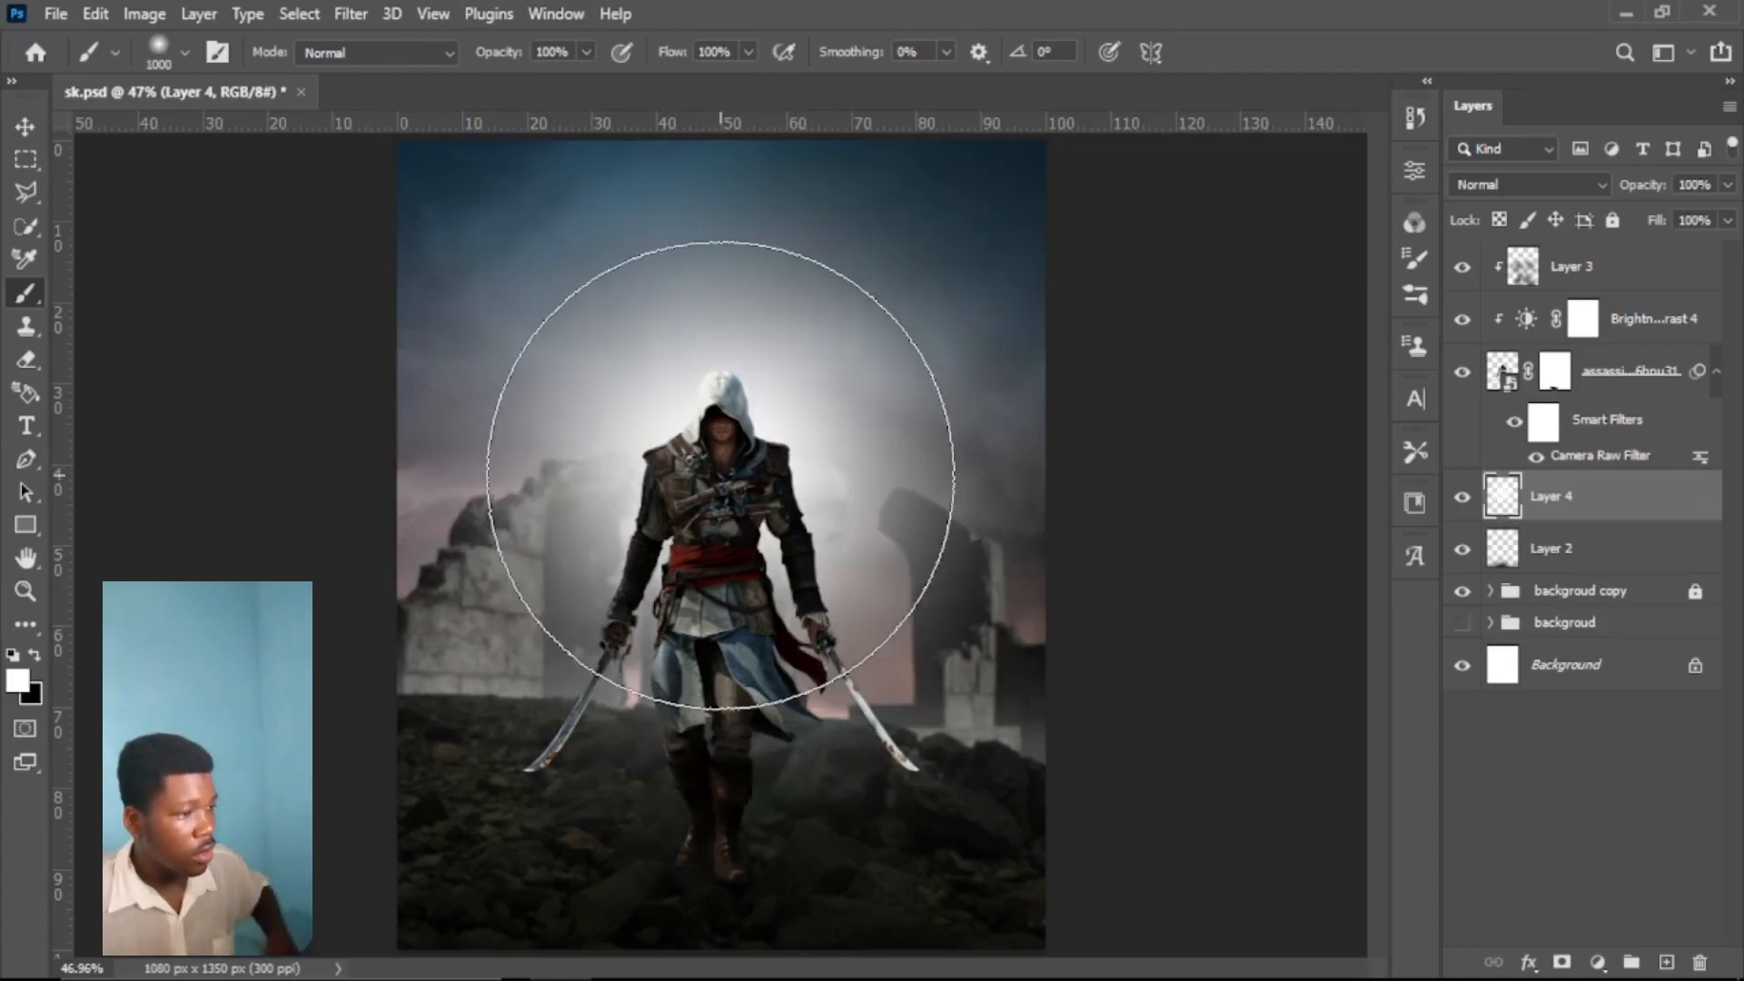
# Step: Reduce the white glow layer's opacity to 22%, comparing the scene with and without the glow
pyautogui.click(1727, 184)
pyautogui.moveTo(1725, 219); pyautogui.dragTo(1631, 216)
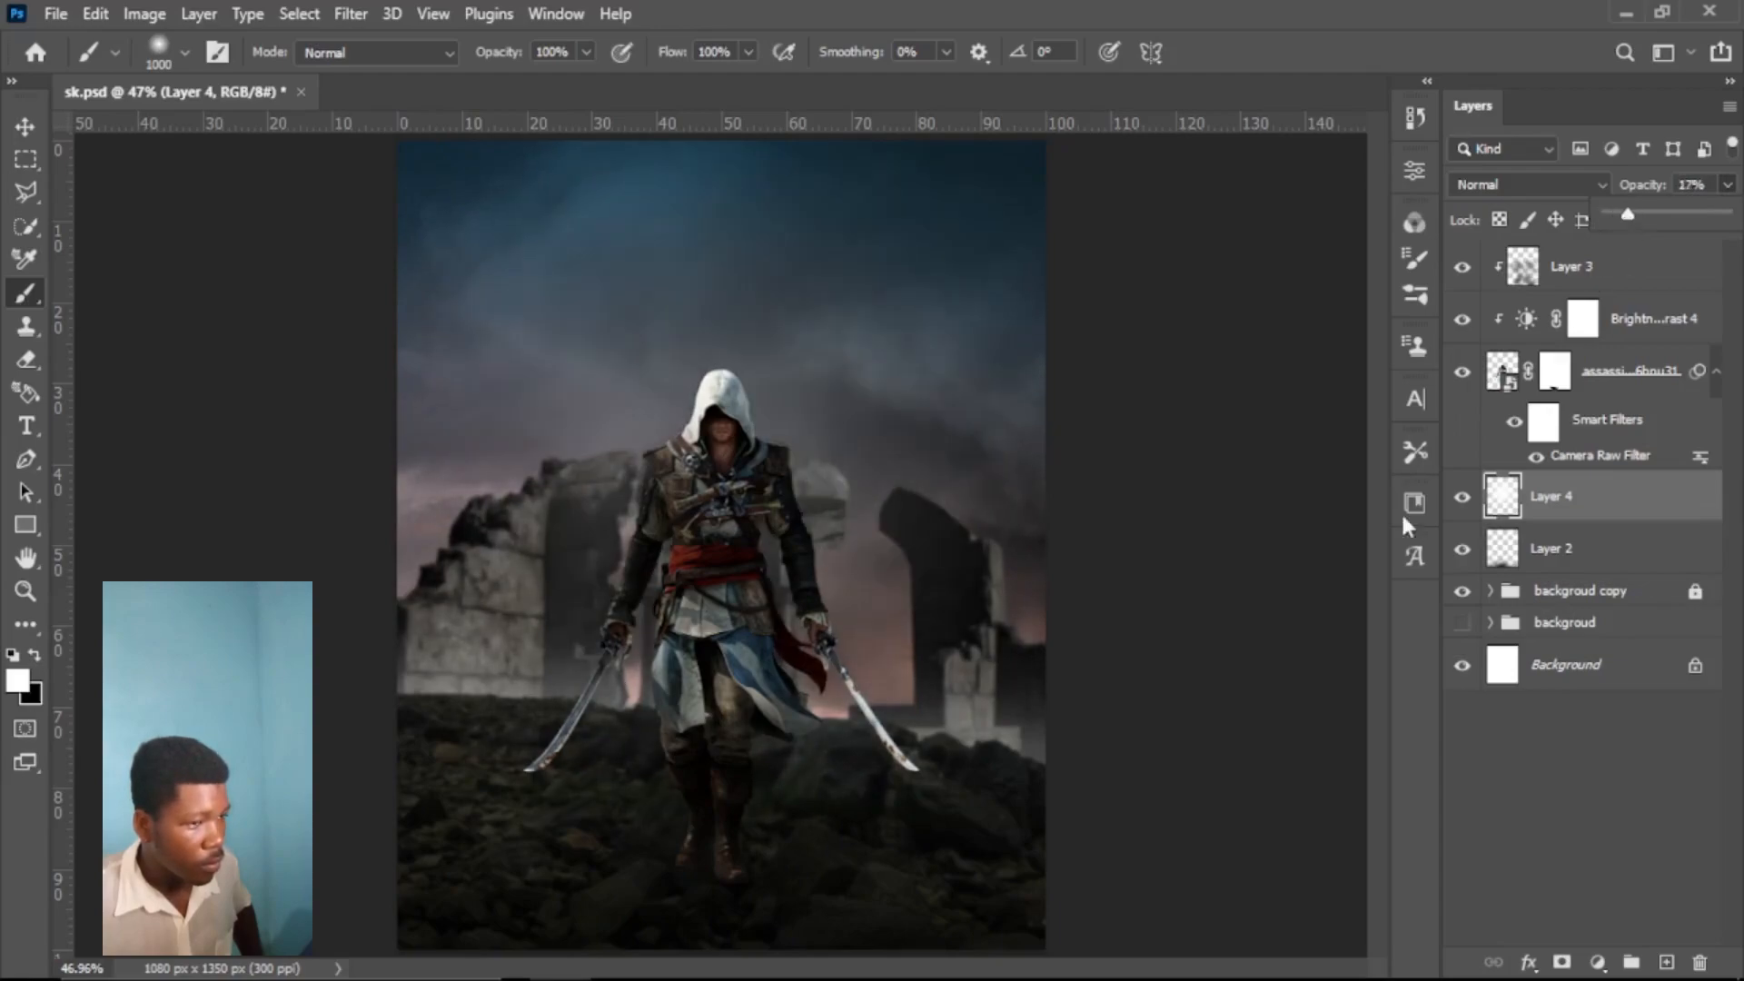
pyautogui.click(1462, 497)
pyautogui.click(1463, 498)
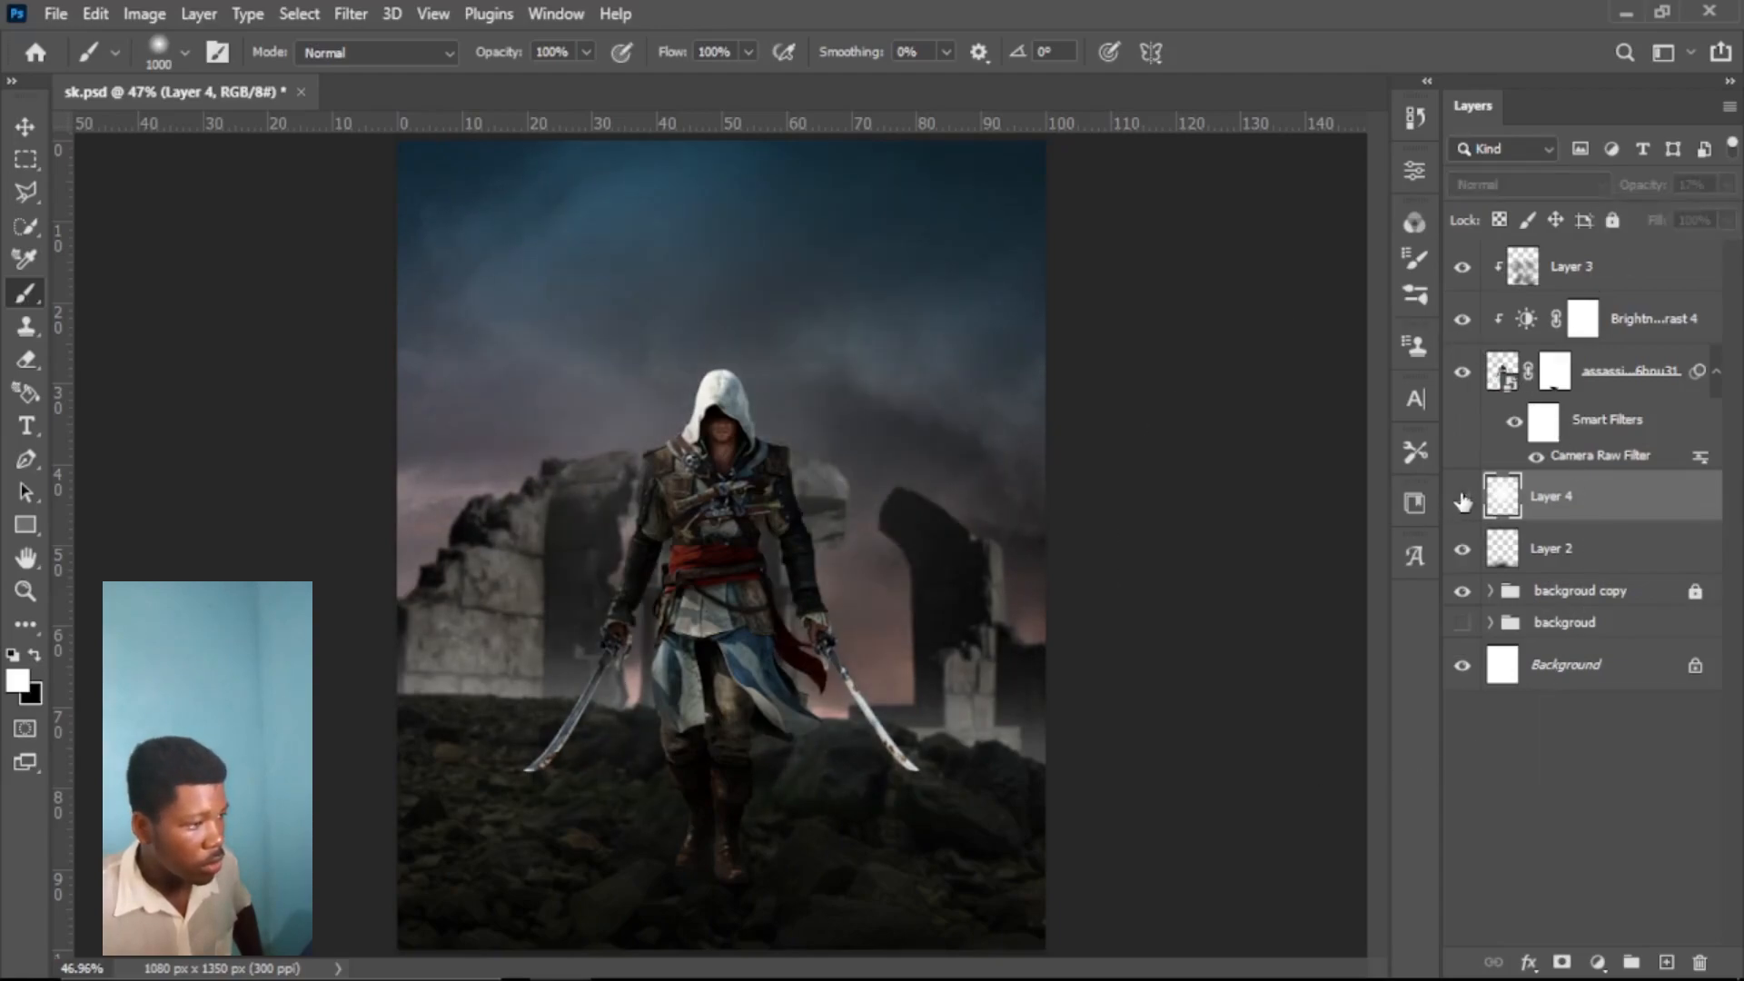
pyautogui.click(1463, 498)
pyautogui.click(1462, 498)
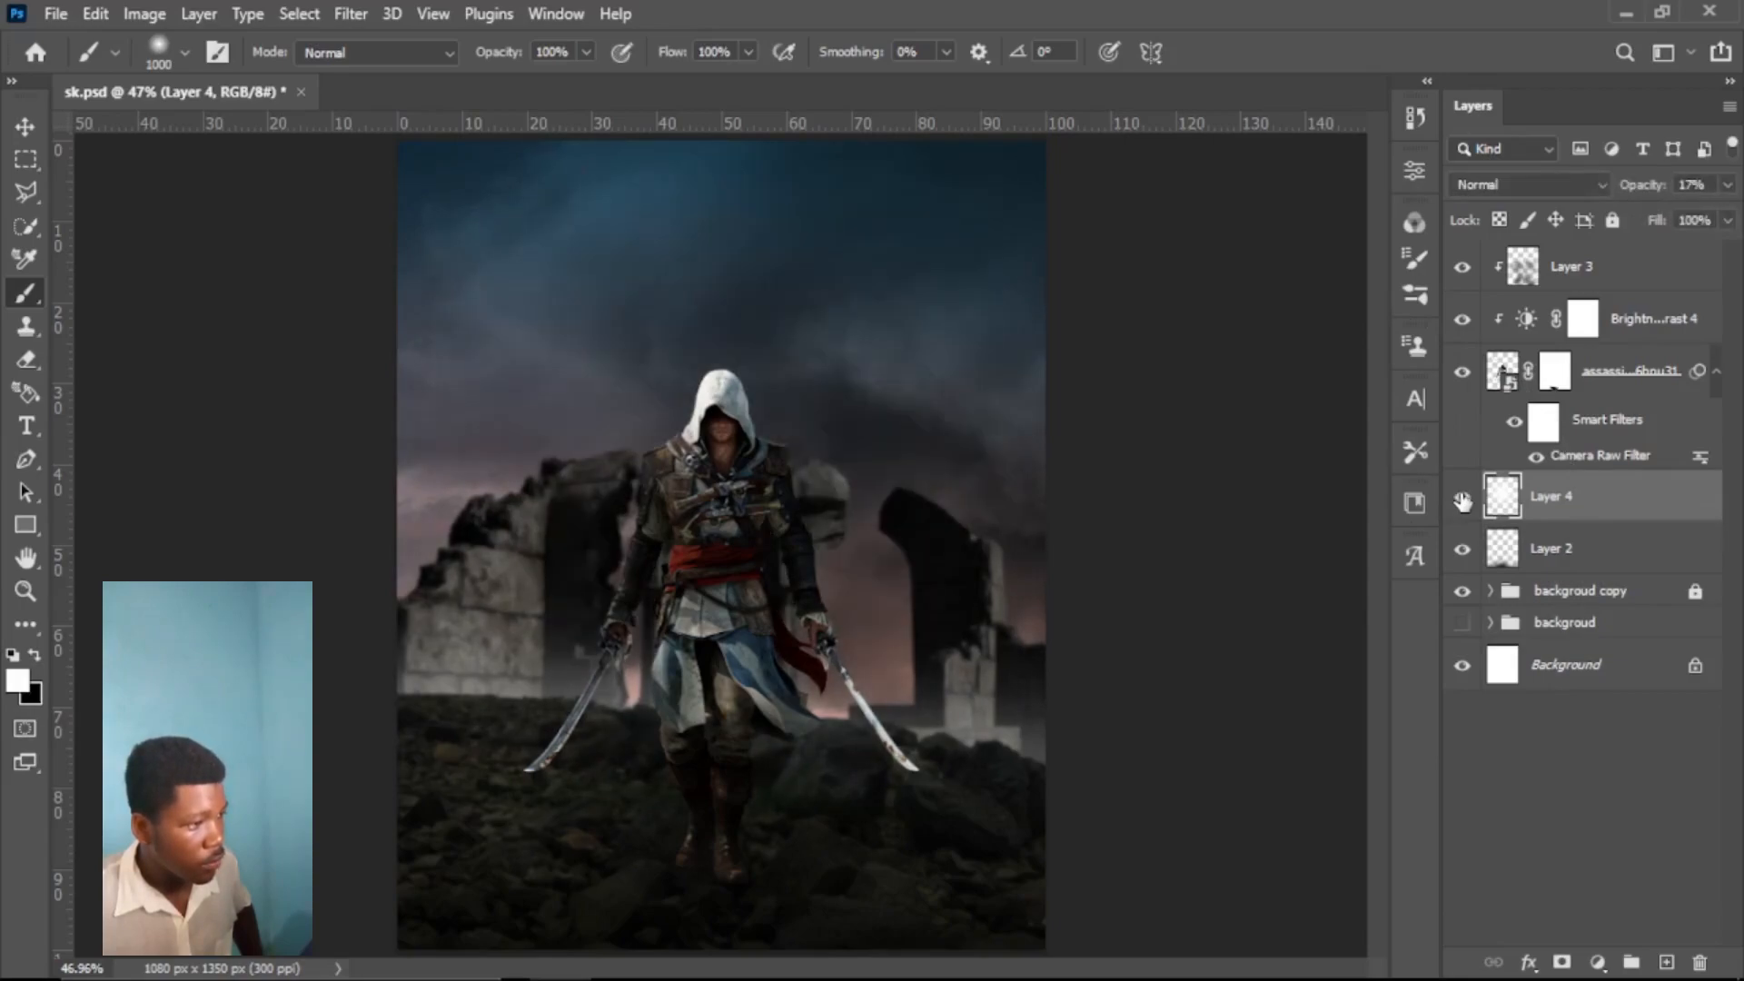
pyautogui.click(1727, 184)
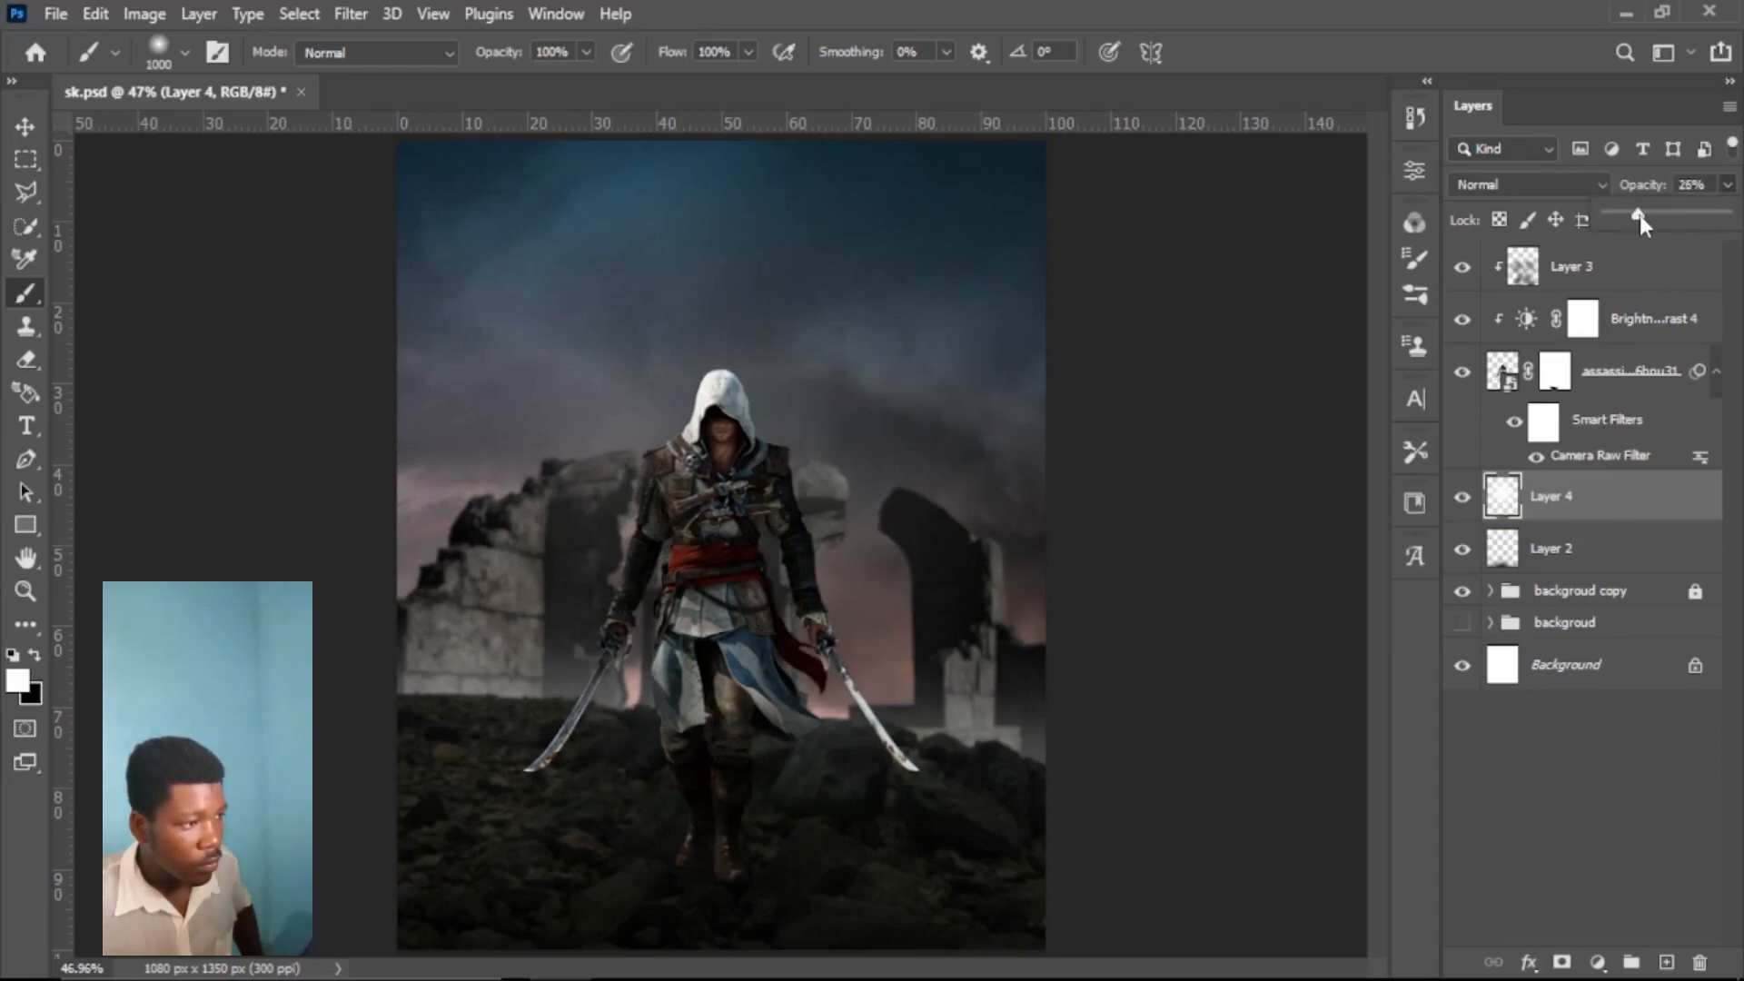
pyautogui.moveTo(1638, 216); pyautogui.dragTo(1632, 216)
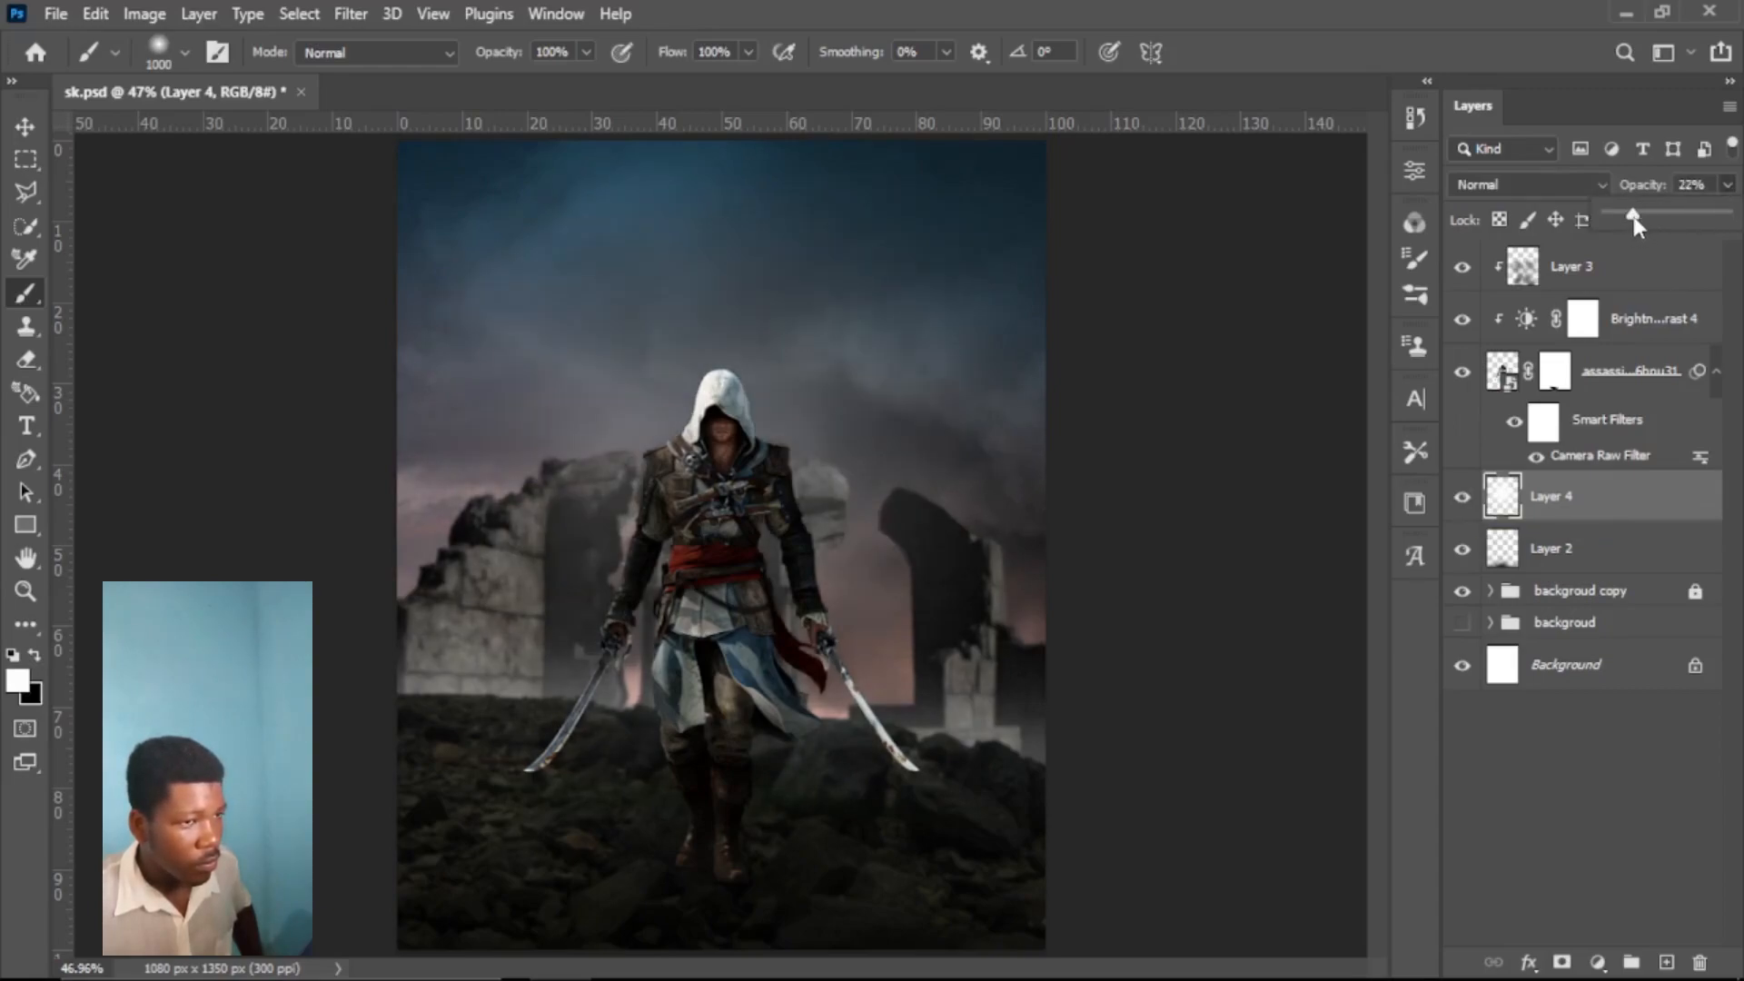
pyautogui.click(1644, 500)
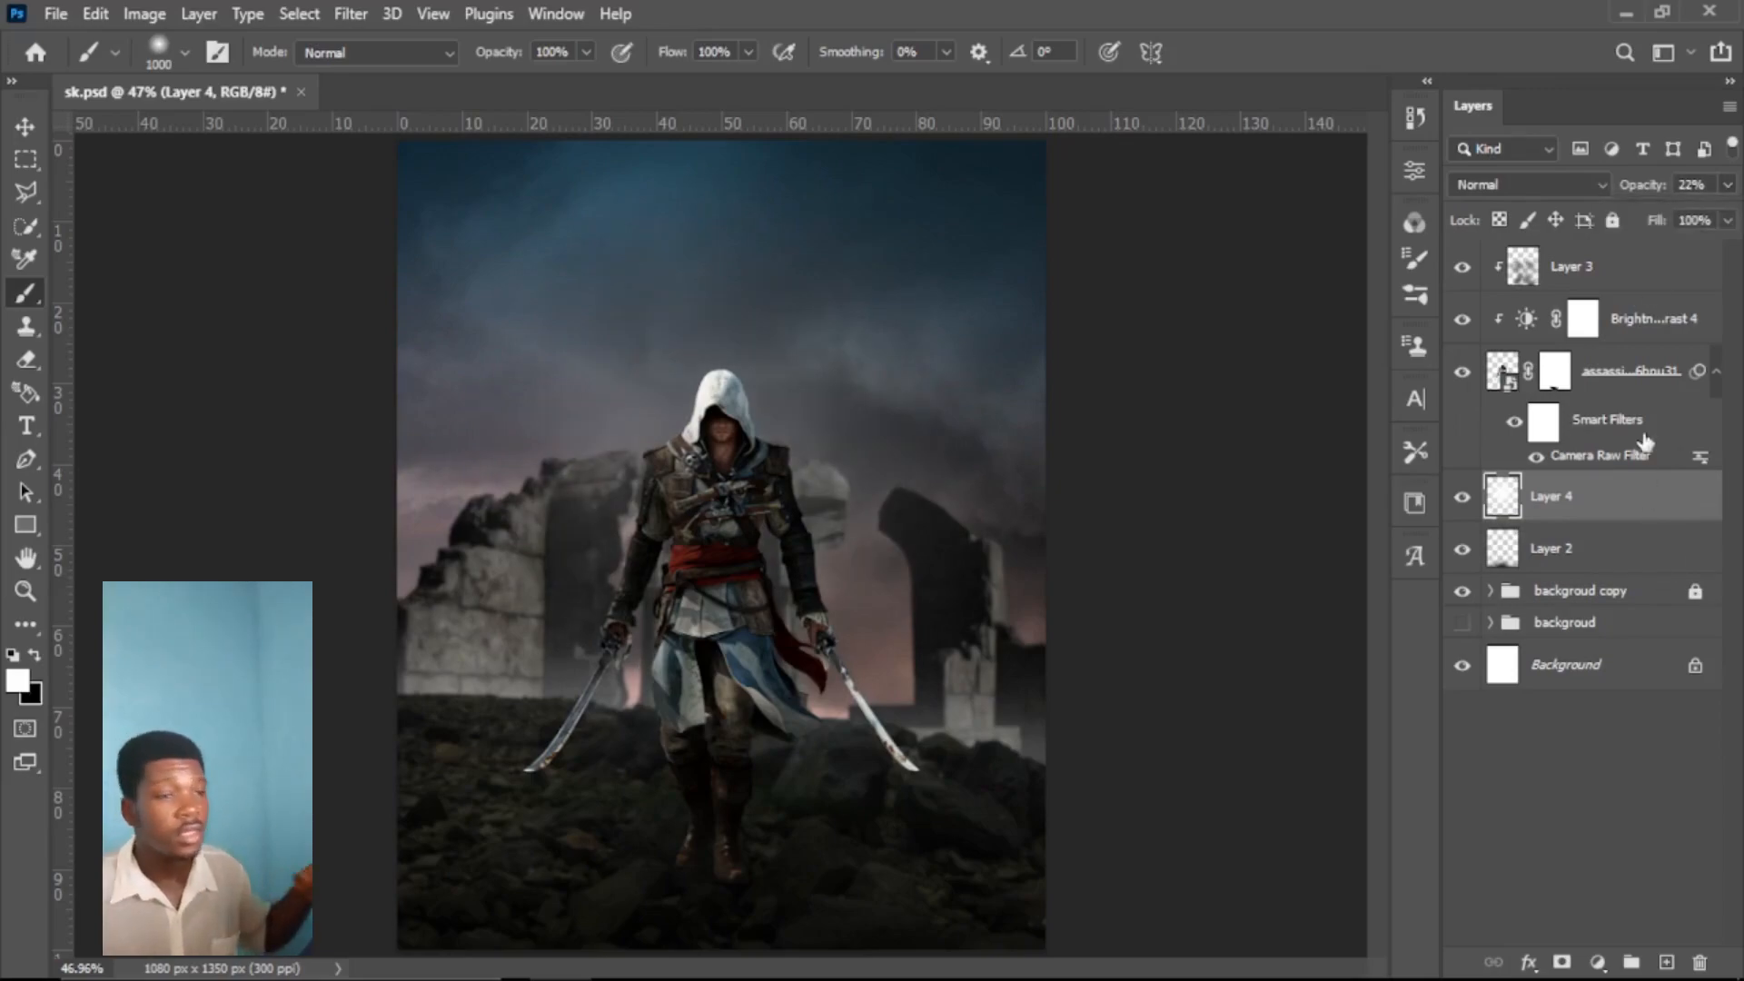
# Step: Add a Color Lookup adjustment above Layer 3 and try 3DLUT looks including 3Strip.look, Candlelight.CUBE and DropBlues.3DL
pyautogui.click(1642, 283)
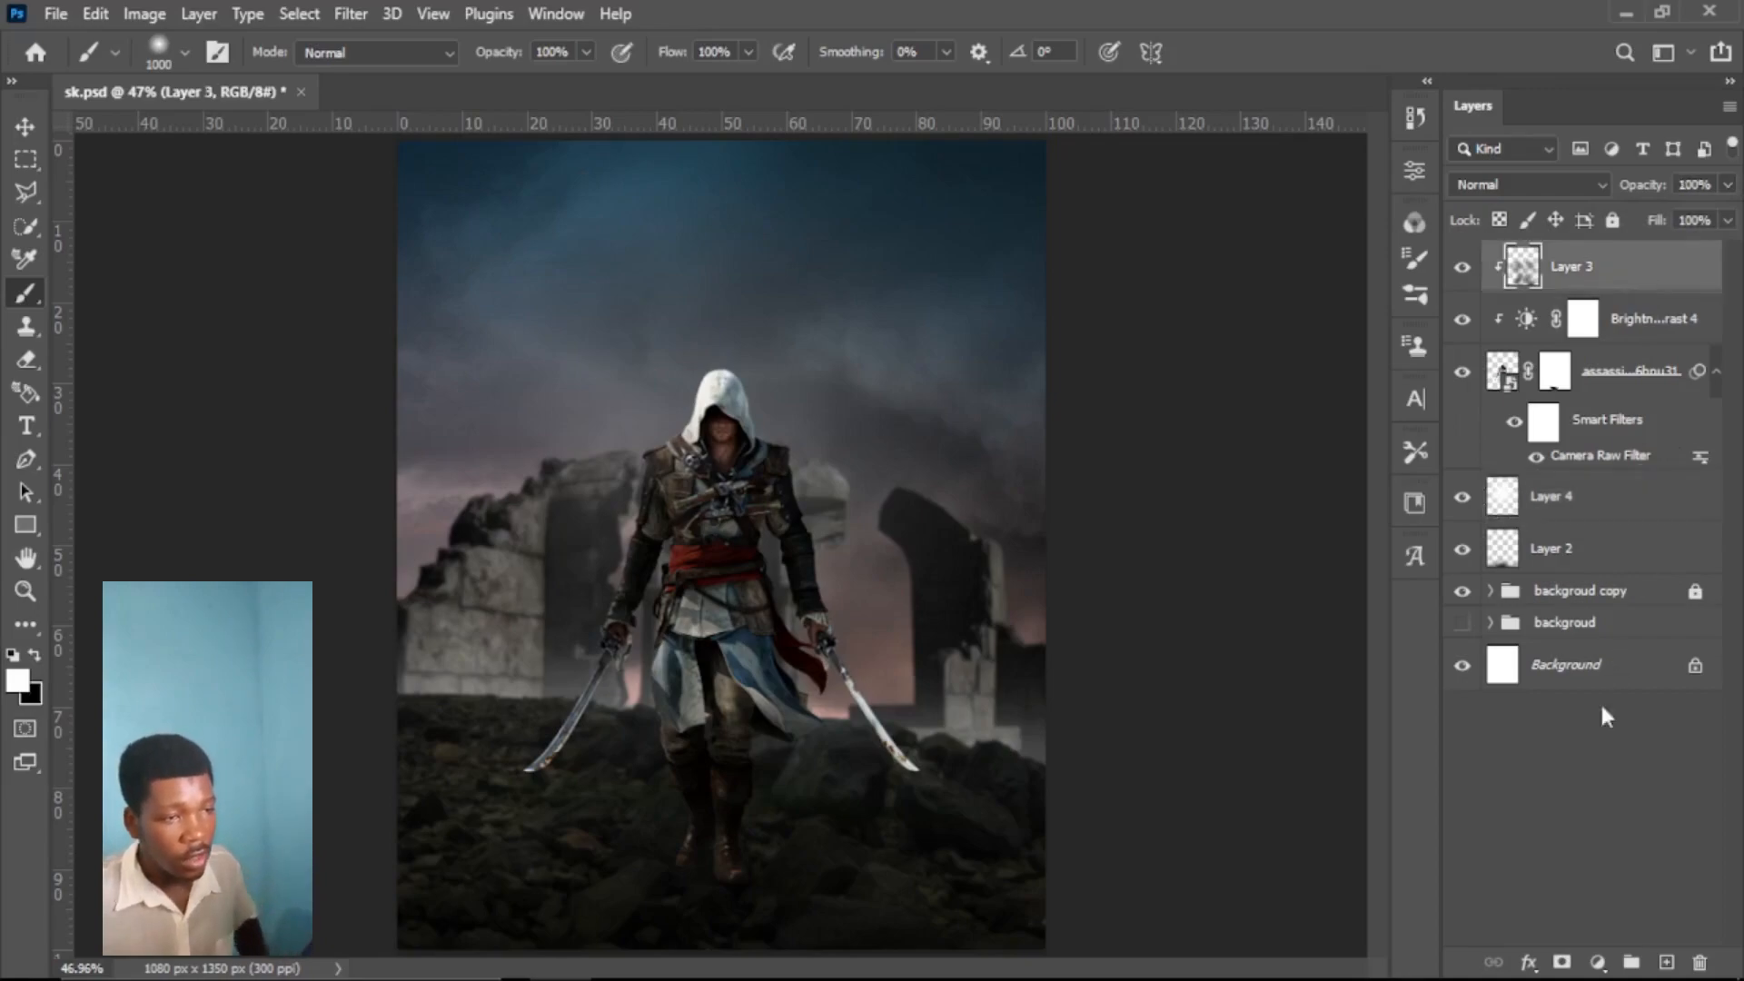
pyautogui.click(1597, 965)
pyautogui.click(1601, 825)
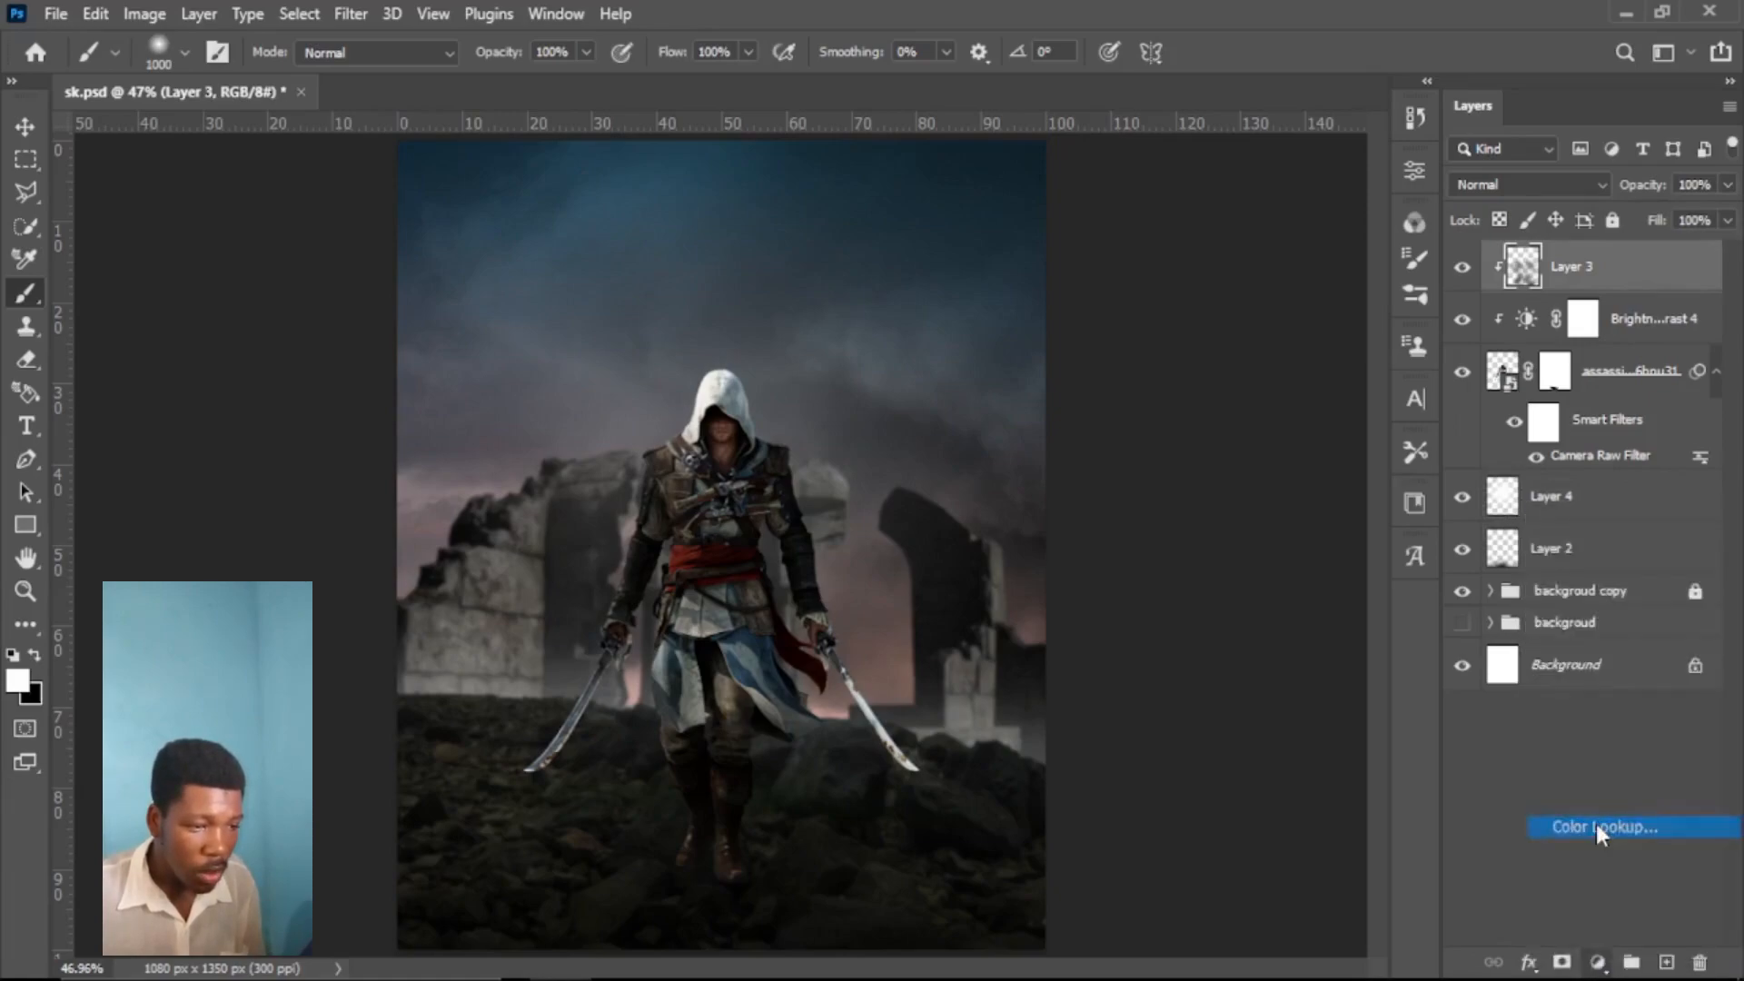
pyautogui.click(1234, 245)
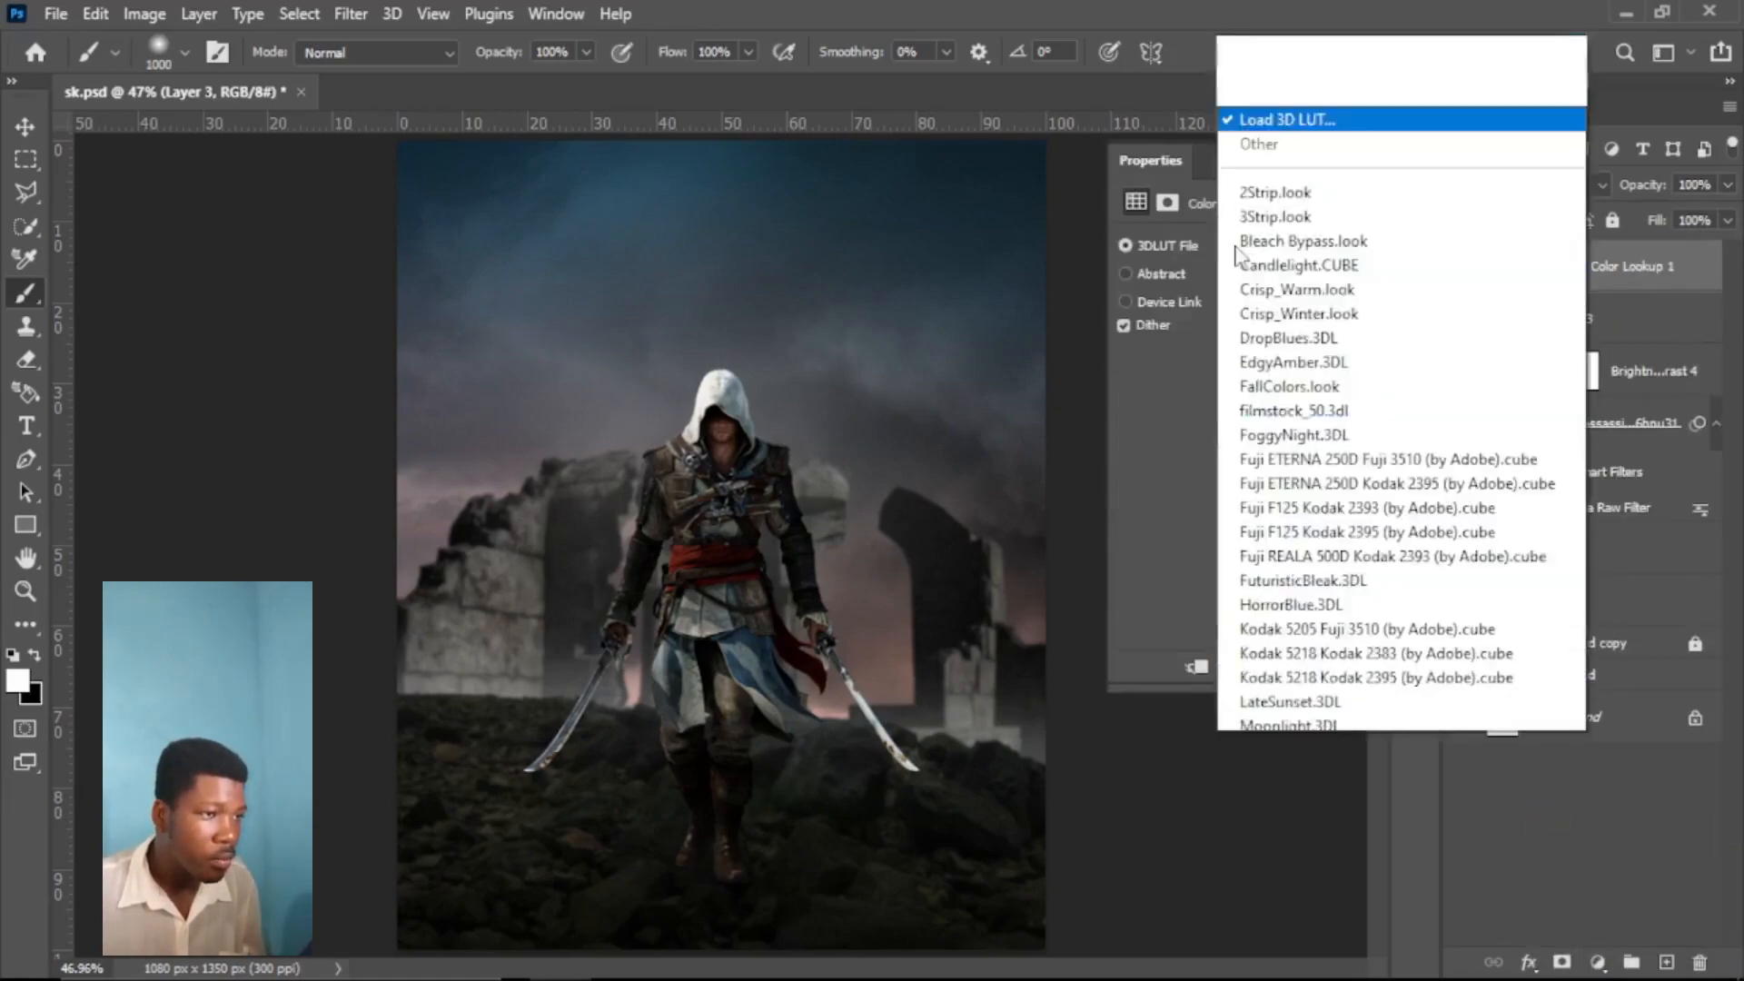
pyautogui.click(1275, 87)
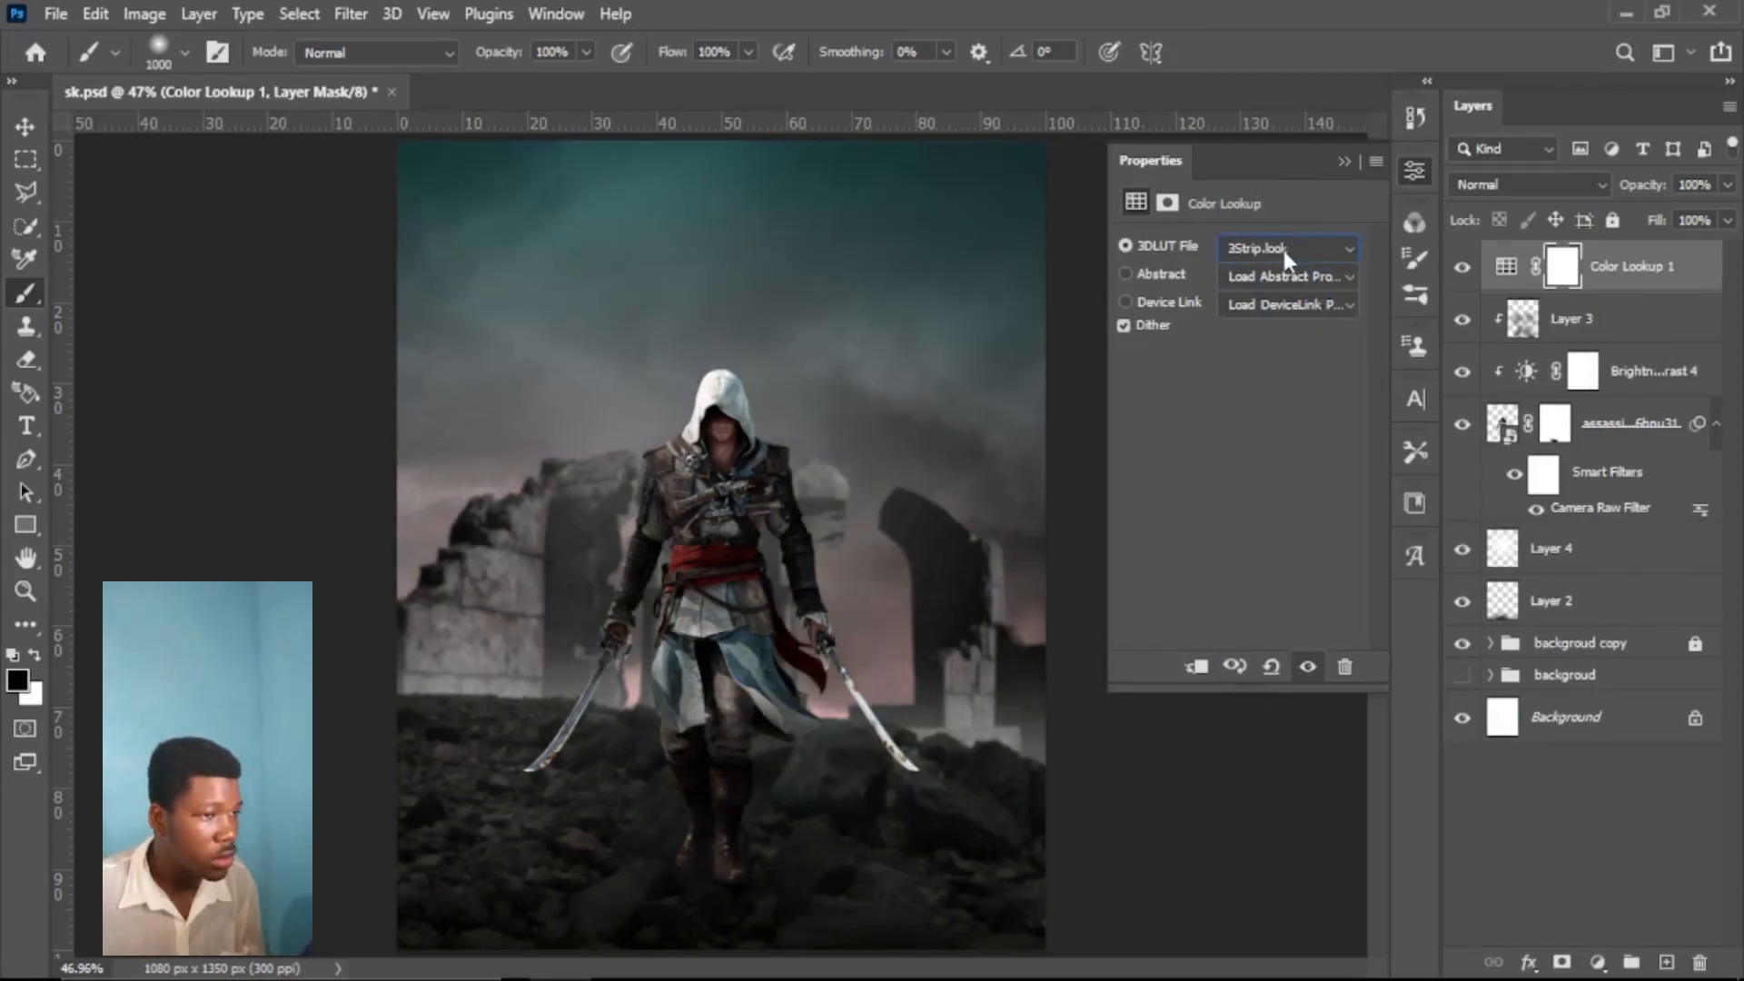
pyautogui.press('Down')
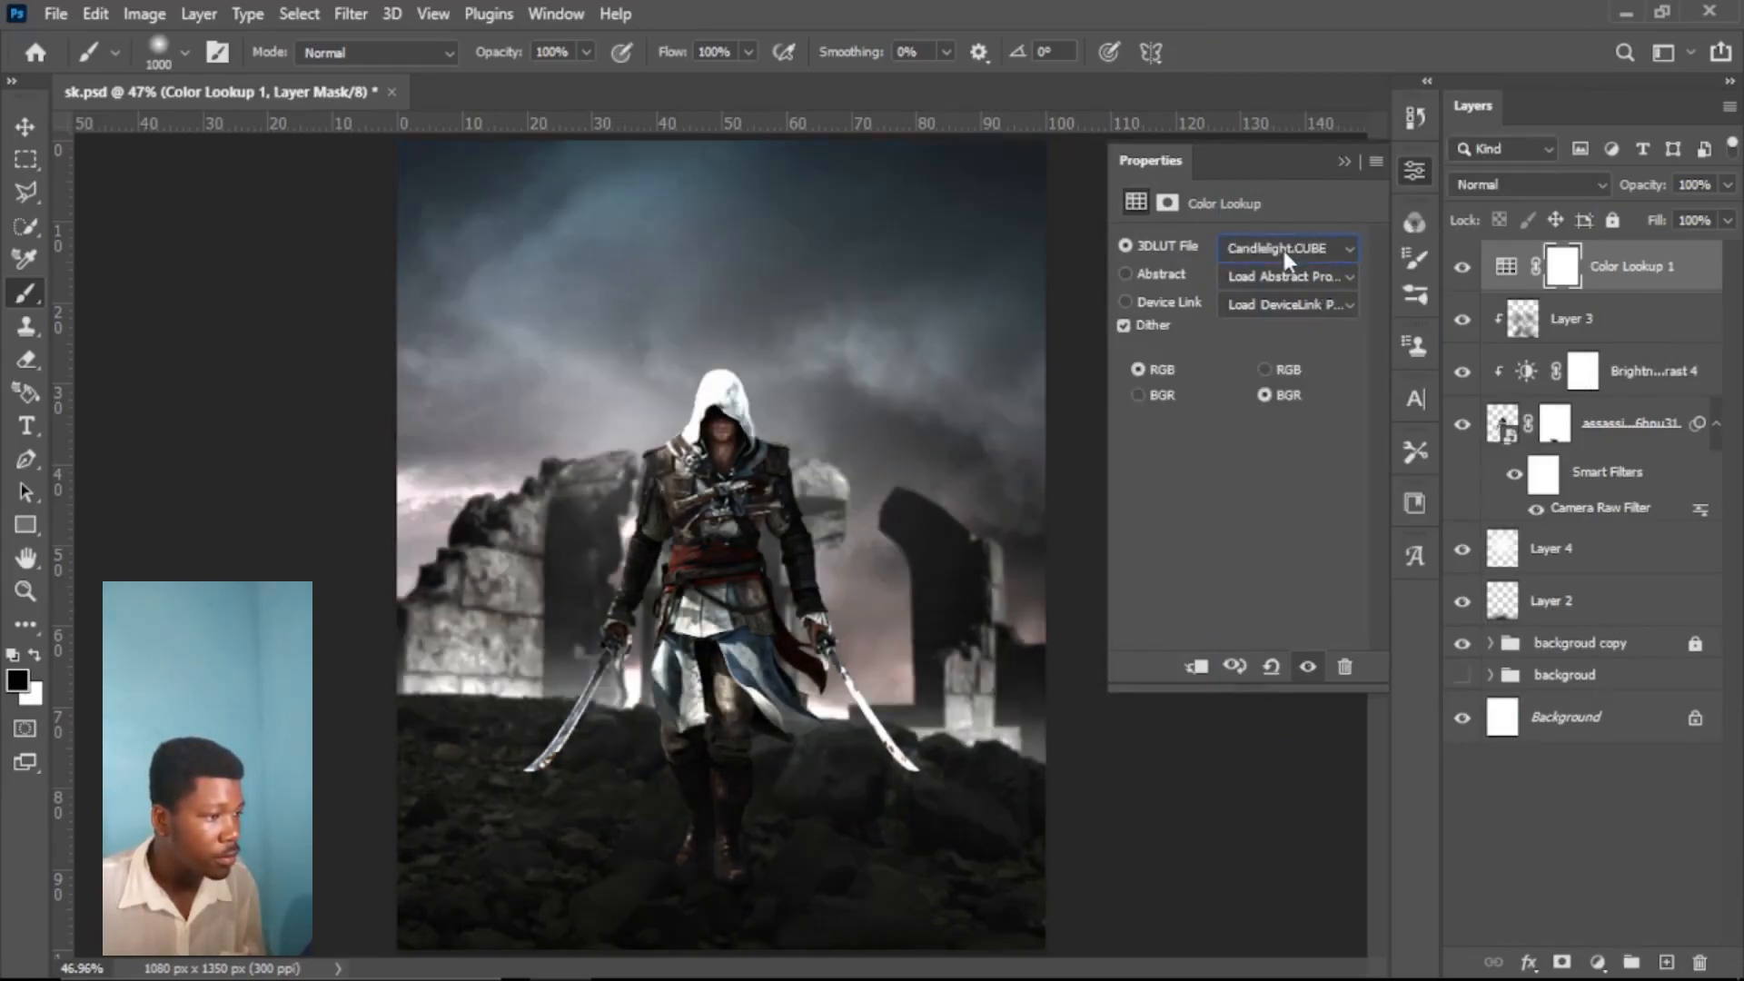
pyautogui.press('Down')
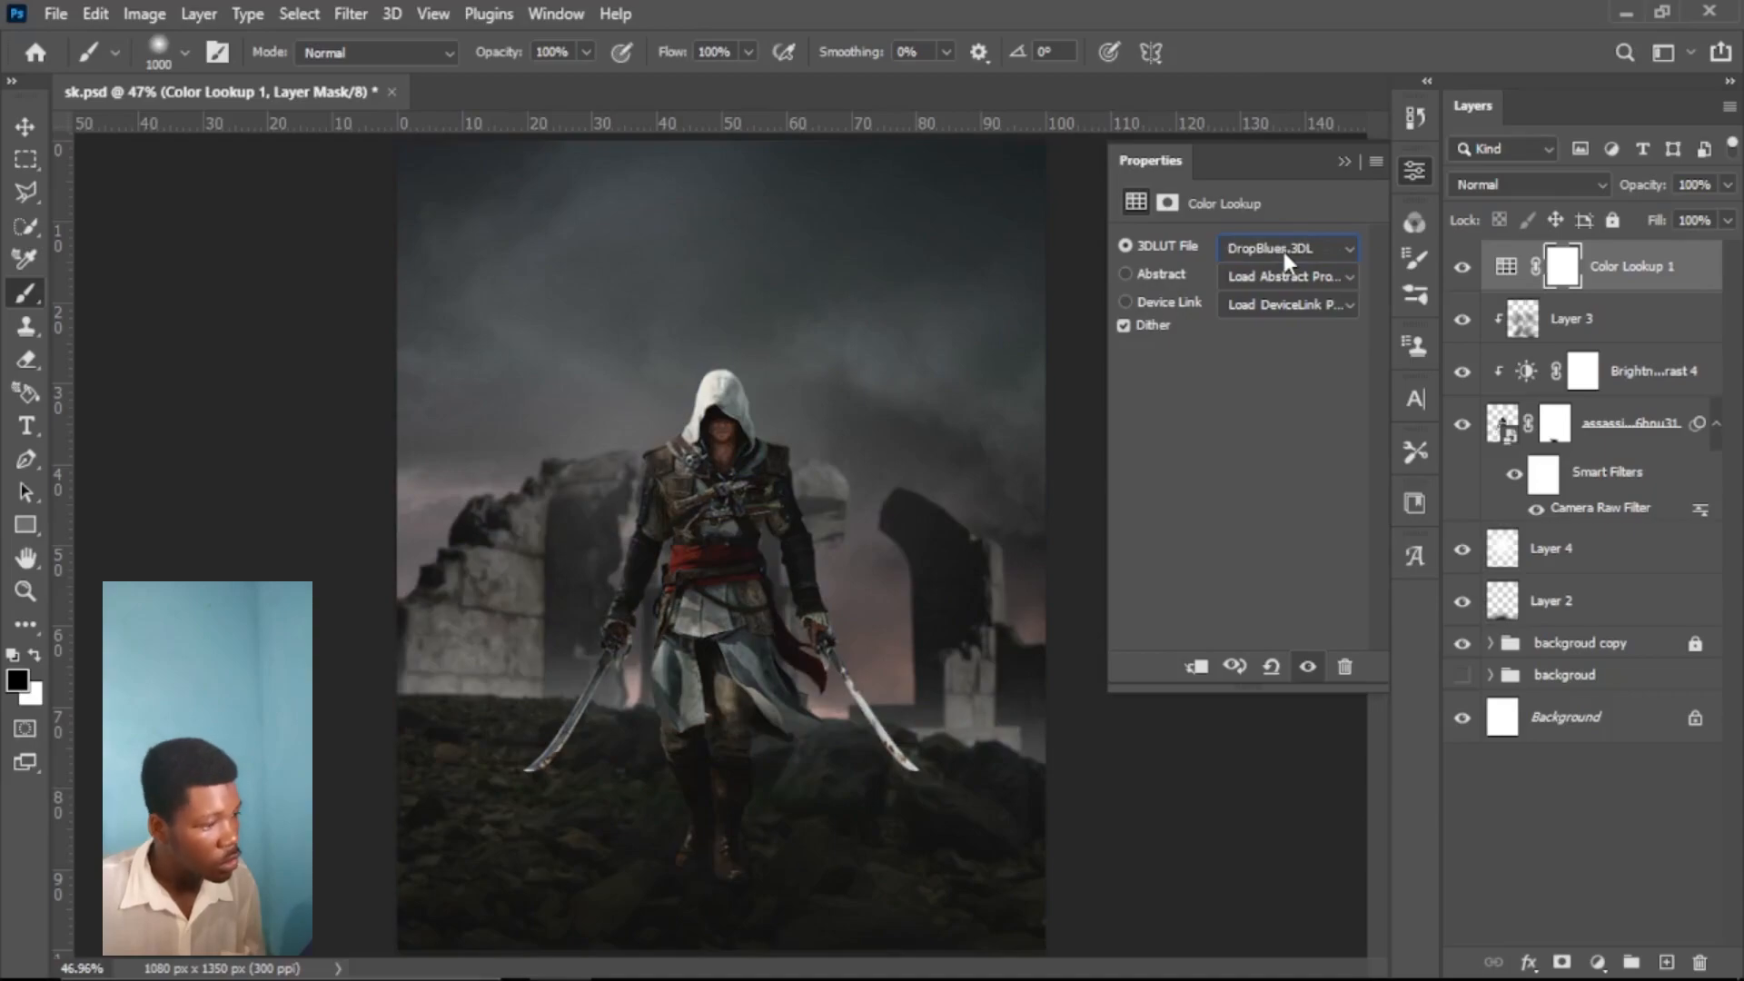
# Step: Try more 3DLUT looks on Color Lookup 1, including TensionGreen.3DL, NightFromDay.CUBE and LateSunset.3DL, and apply Soft_Warming.look
pyautogui.click(1285, 253)
pyautogui.click(1335, 731)
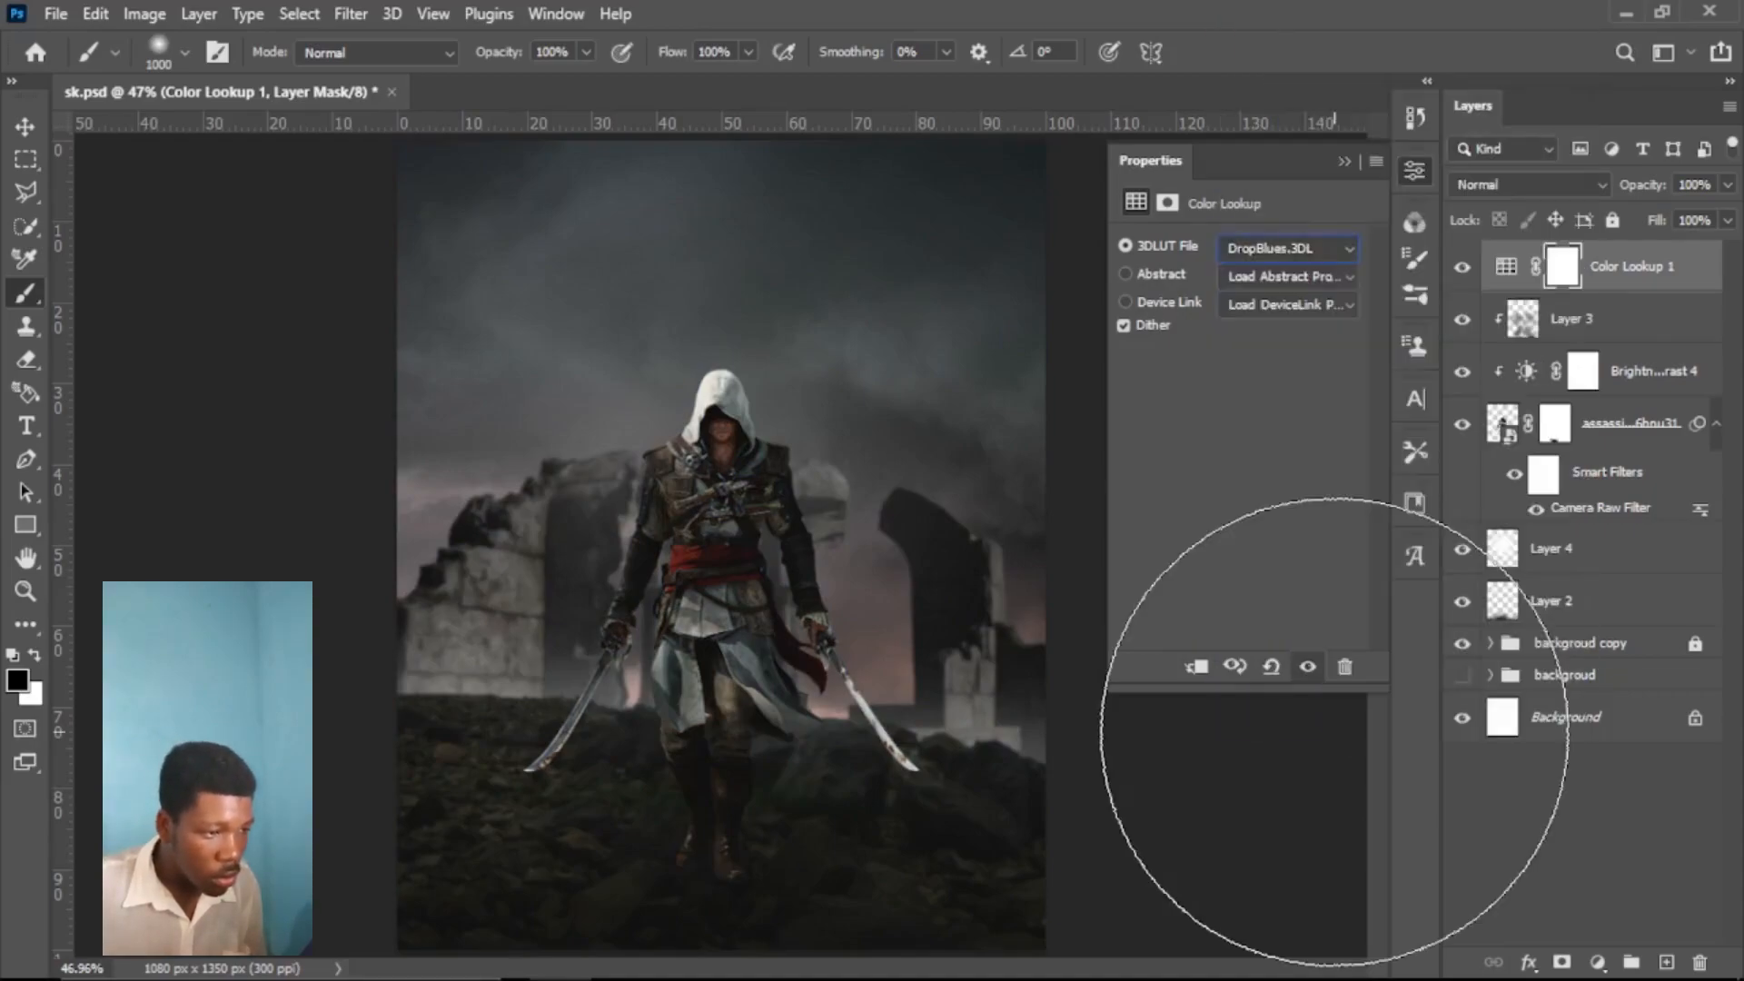
pyautogui.click(1275, 253)
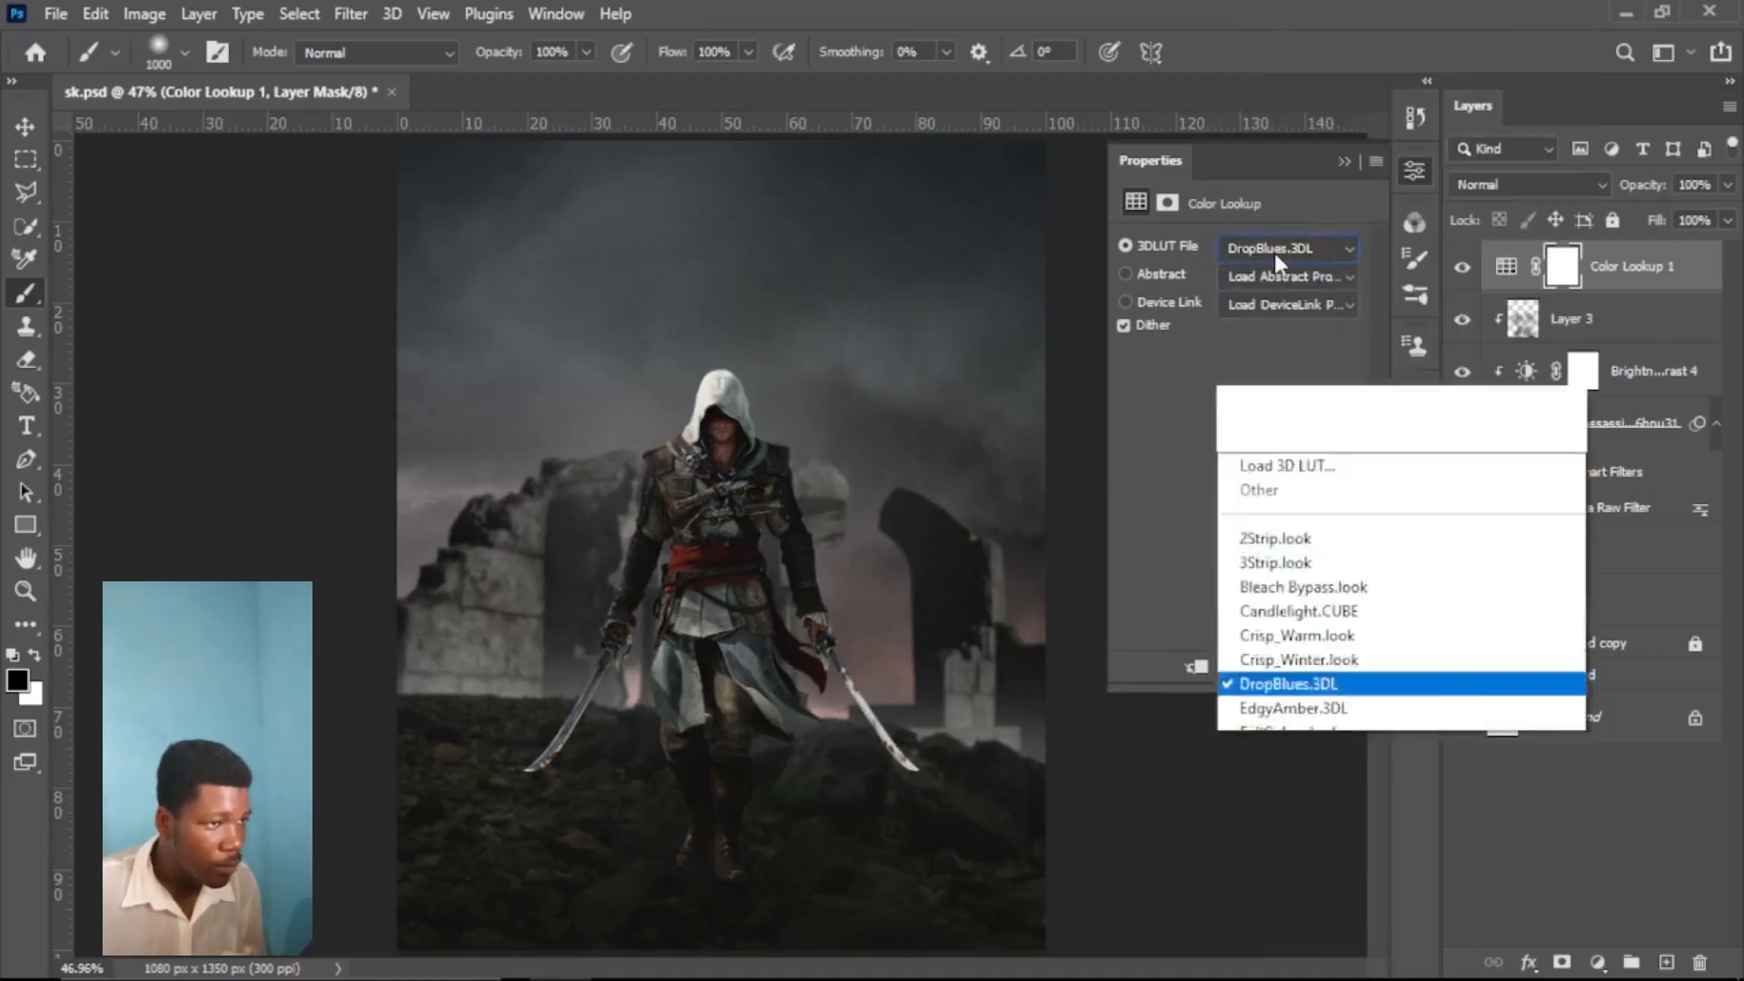
pyautogui.click(1321, 712)
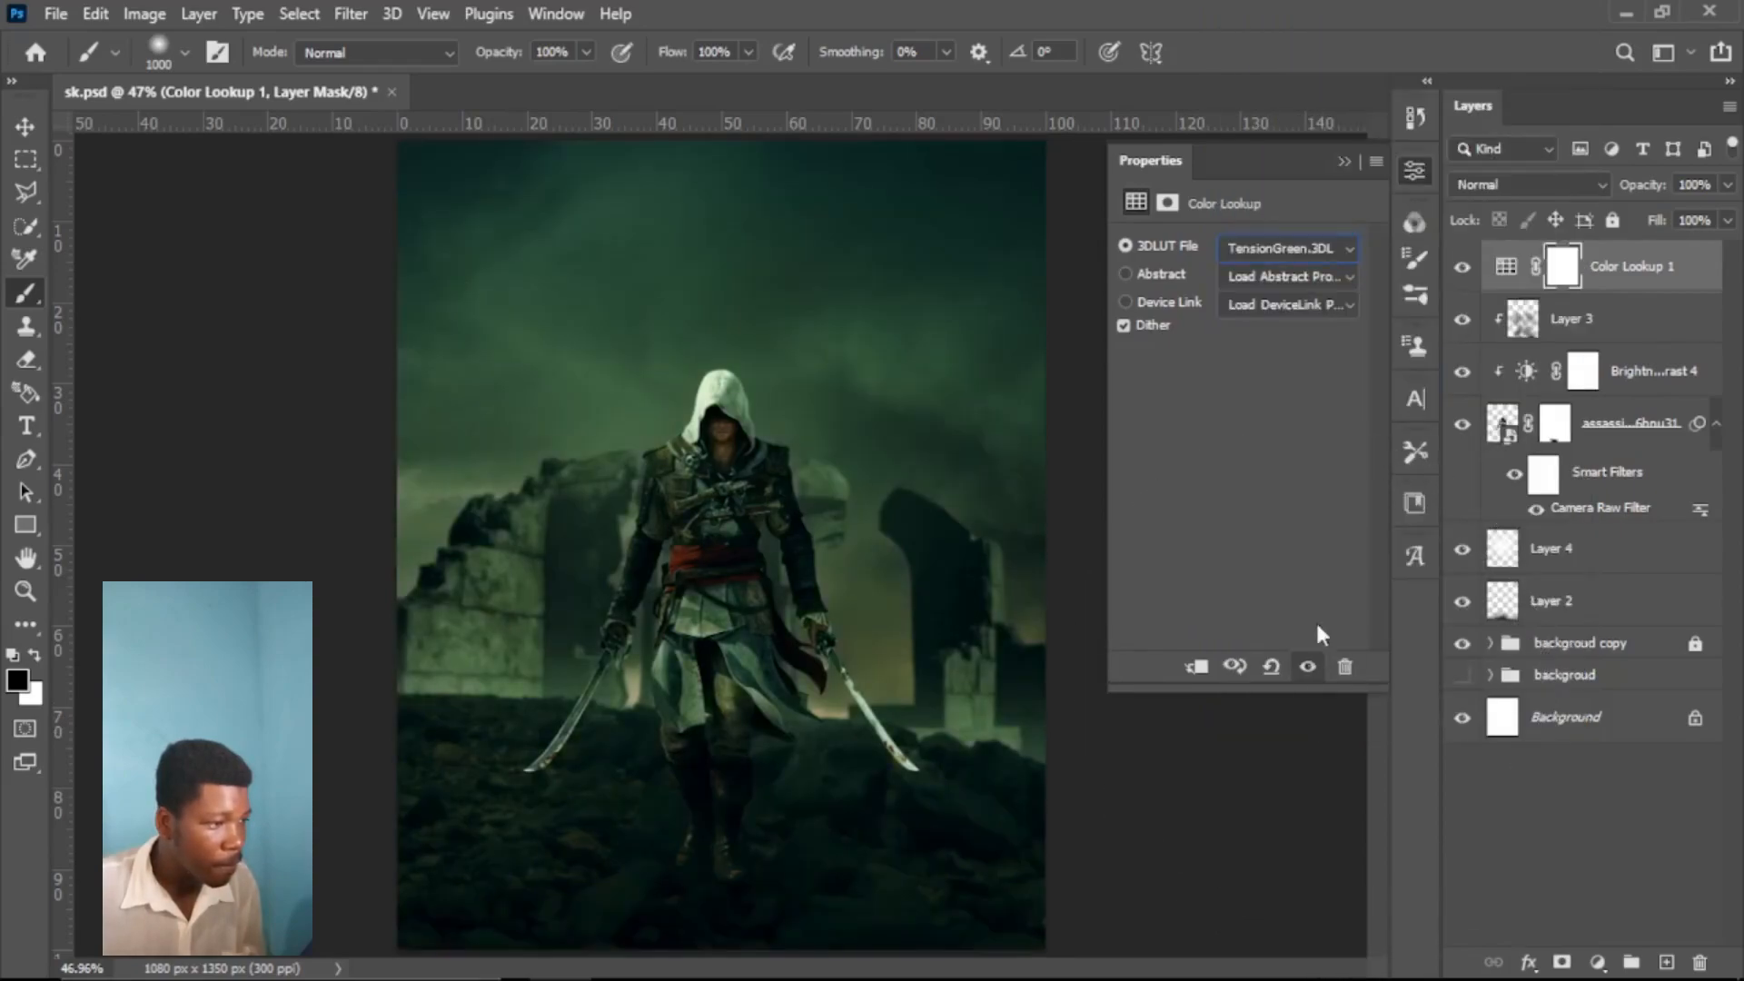
pyautogui.press('Up')
pyautogui.press('Up')
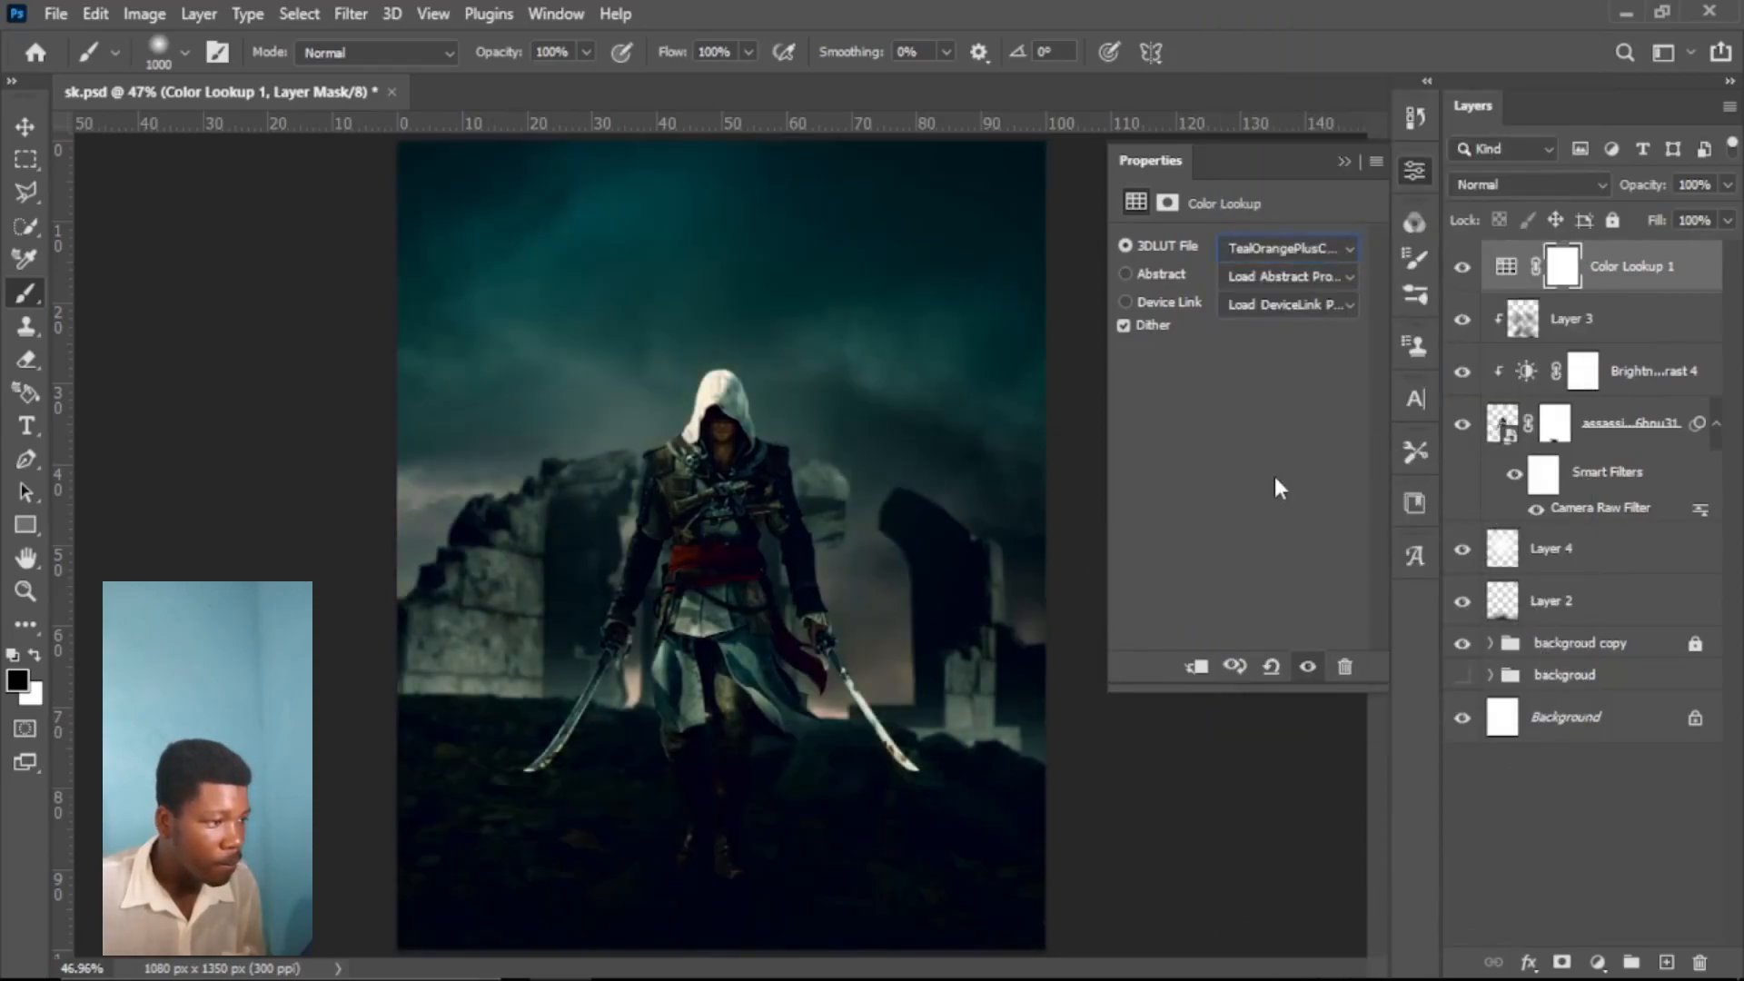
pyautogui.press('Up')
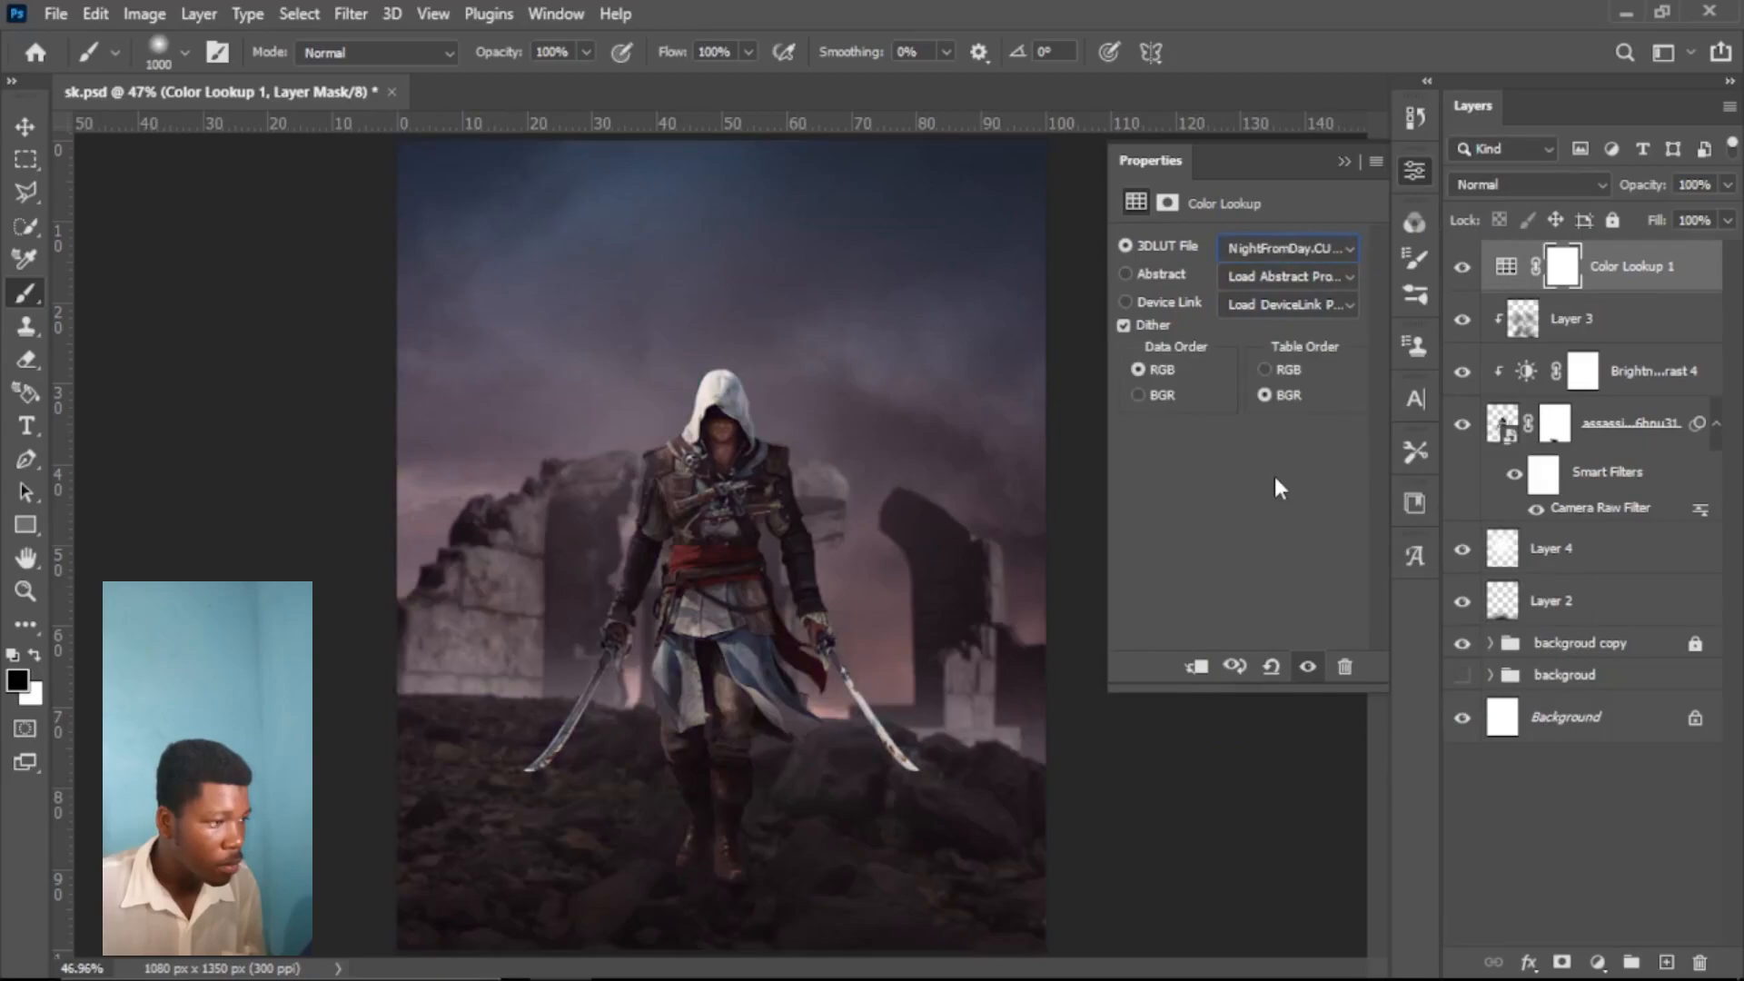
pyautogui.press('Up')
pyautogui.press('Up')
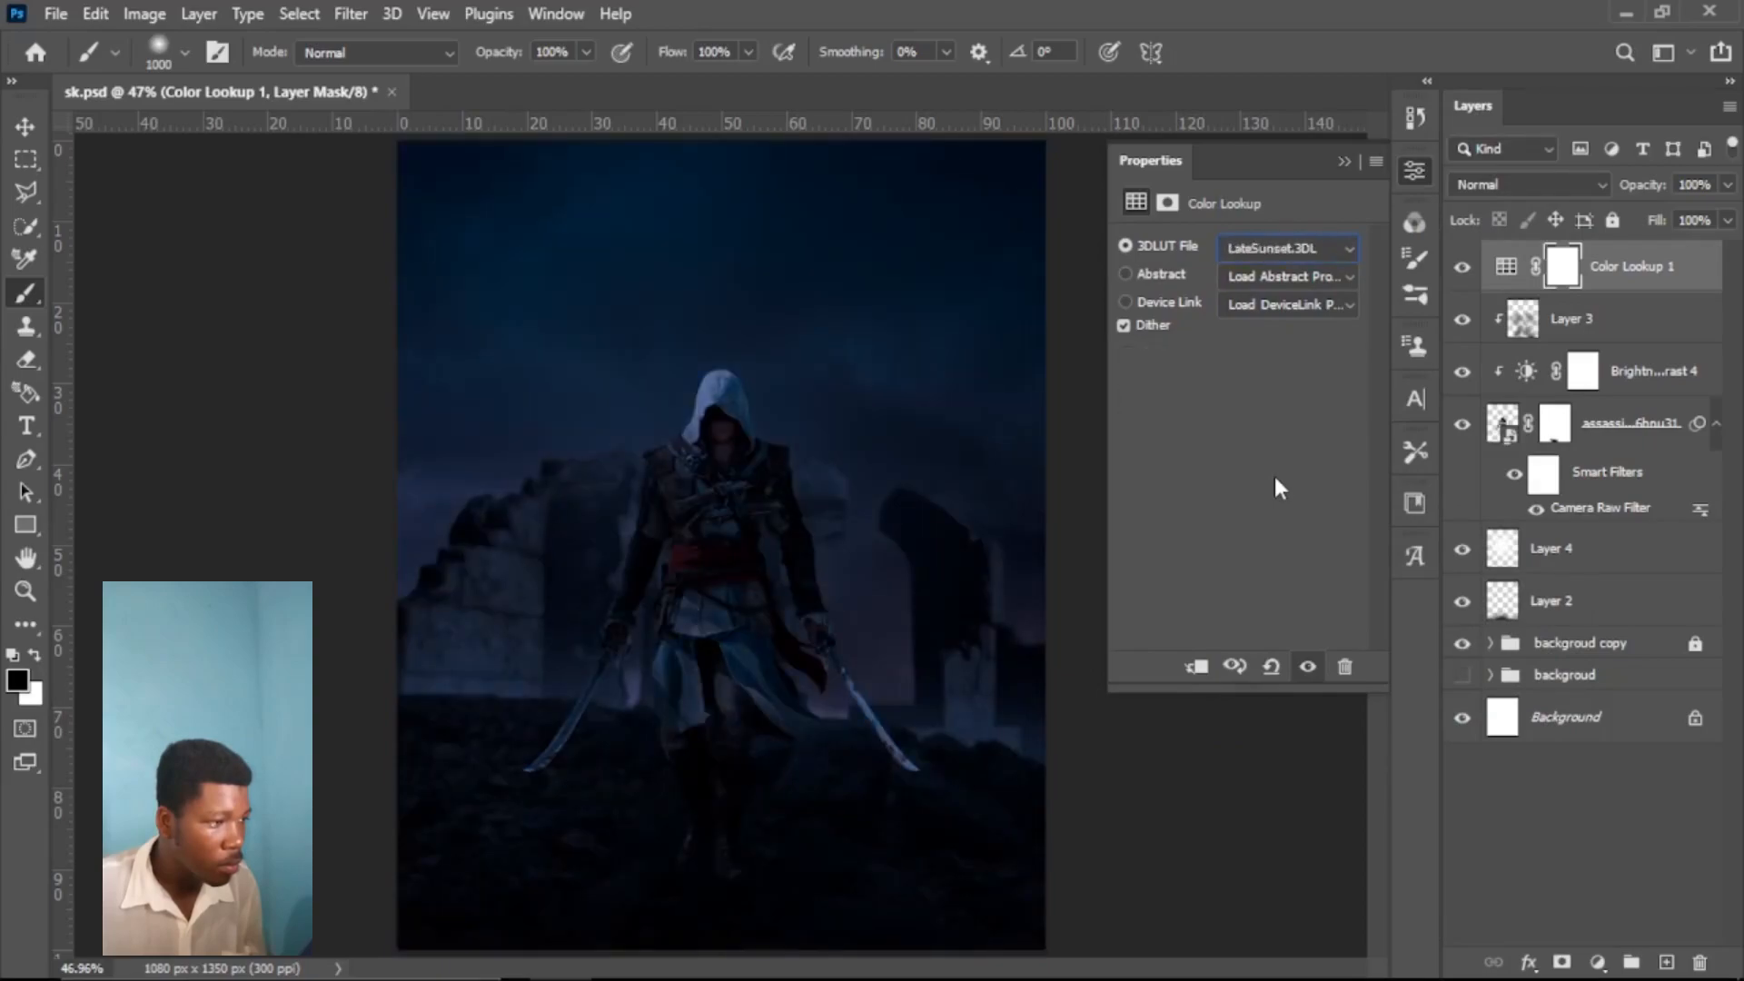
pyautogui.press('Up')
pyautogui.press('Up')
pyautogui.press('Down')
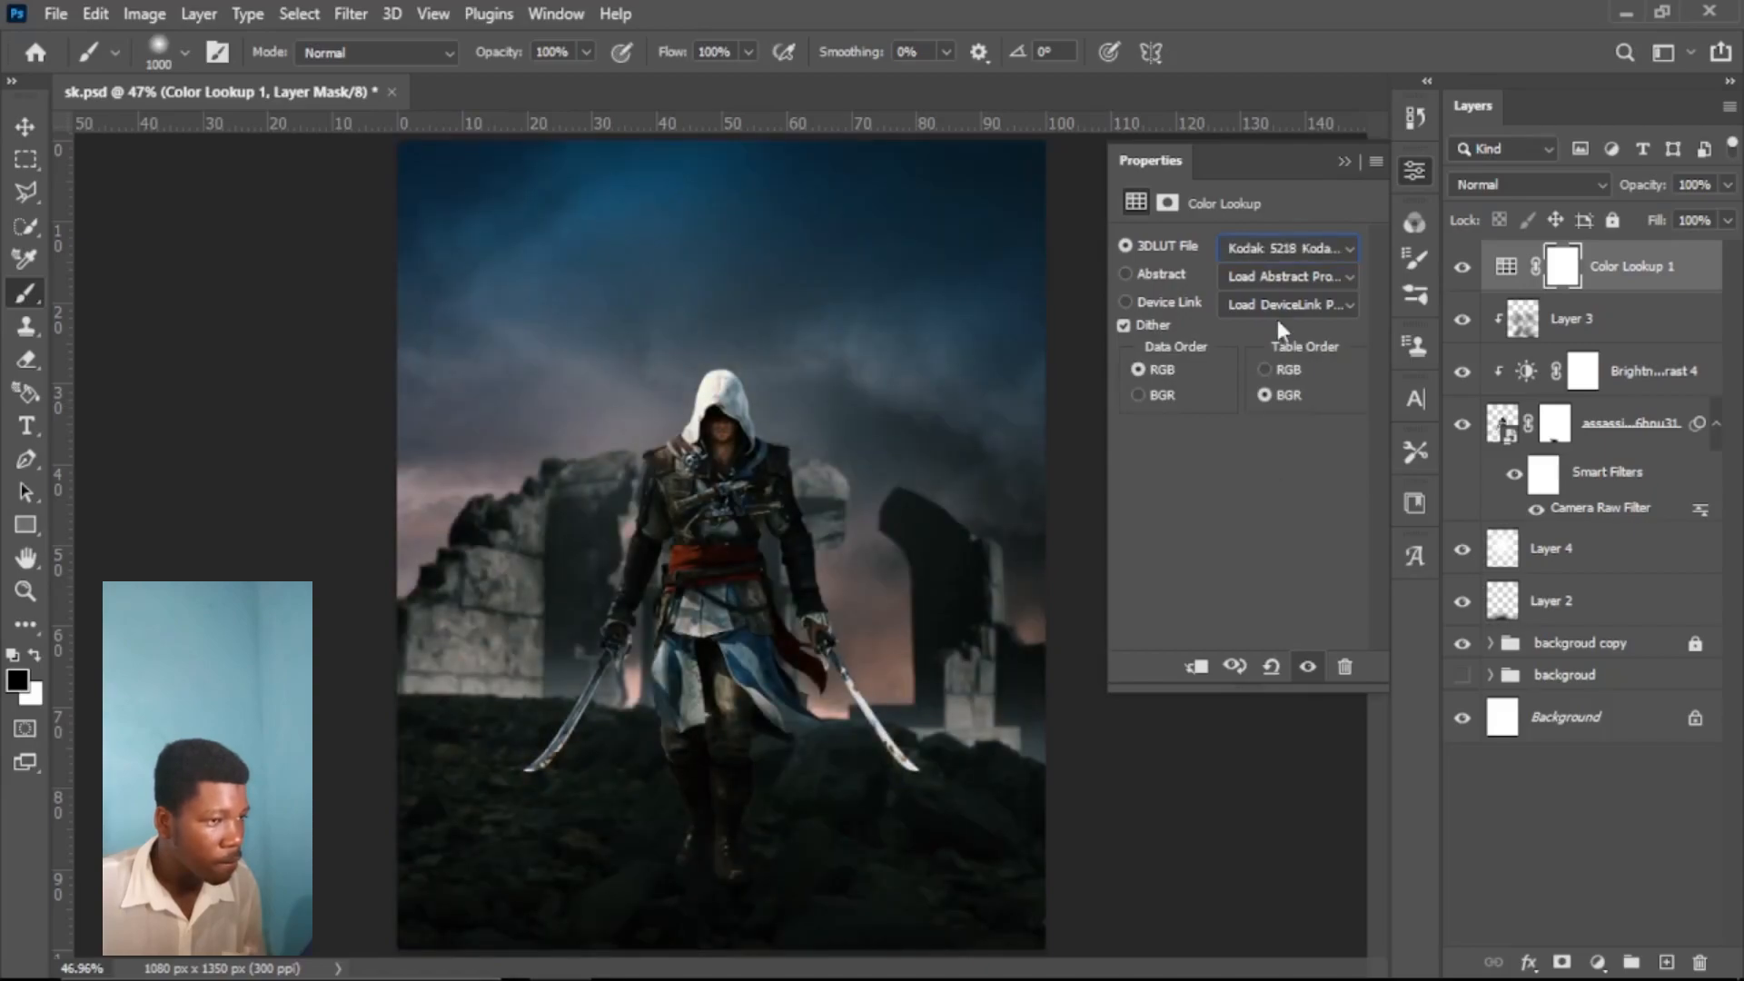
pyautogui.click(1288, 255)
pyautogui.click(1272, 672)
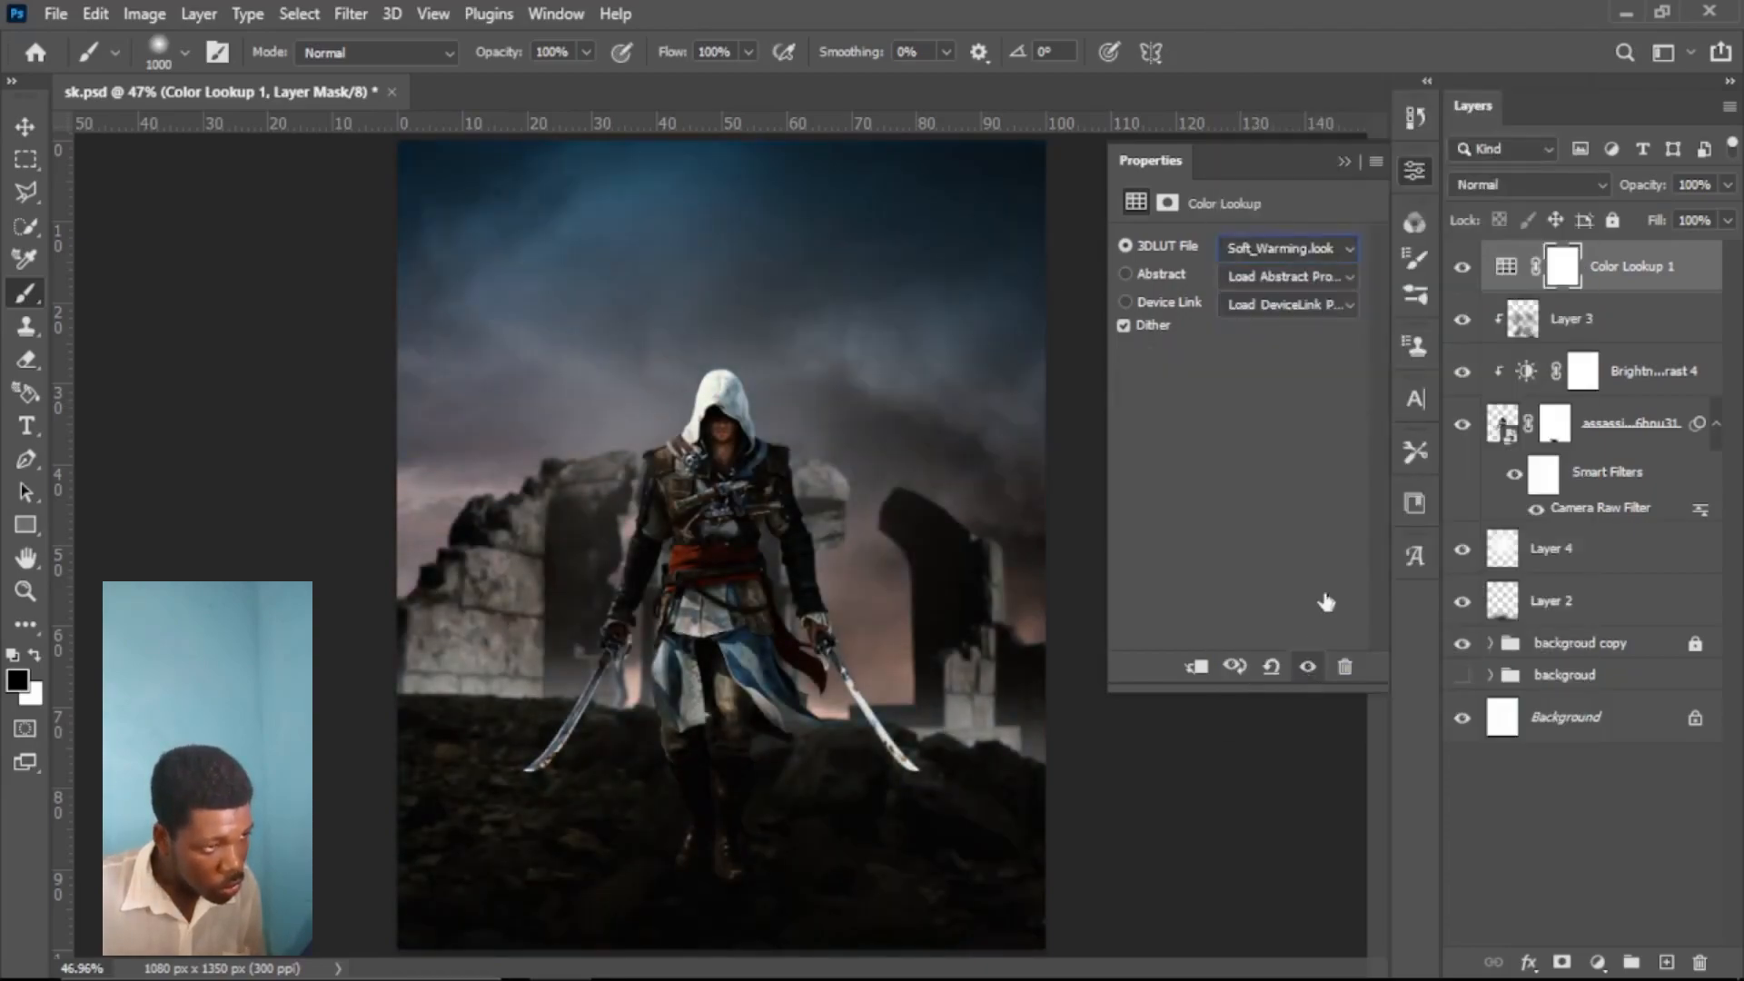
# Step: Add a second Color Lookup adjustment on top using HorrorBlue.3DL and lower its opacity to 35%
pyautogui.click(1598, 962)
pyautogui.click(1599, 815)
pyautogui.click(1281, 247)
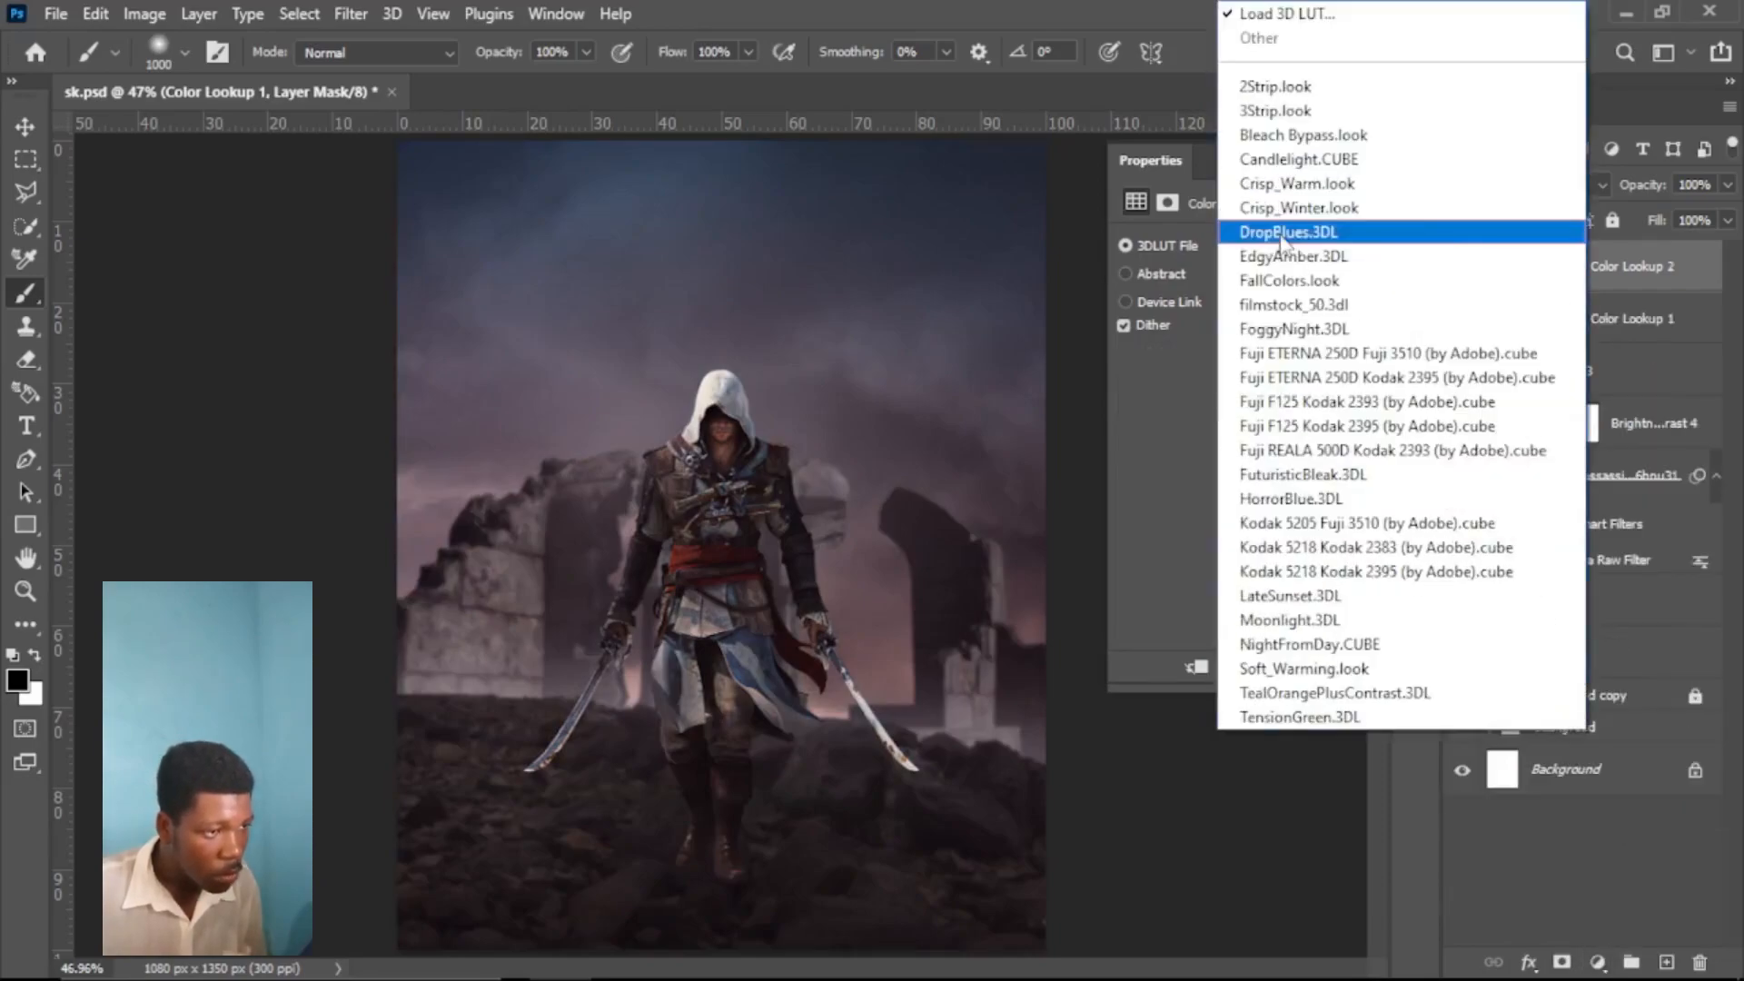
pyautogui.click(1299, 498)
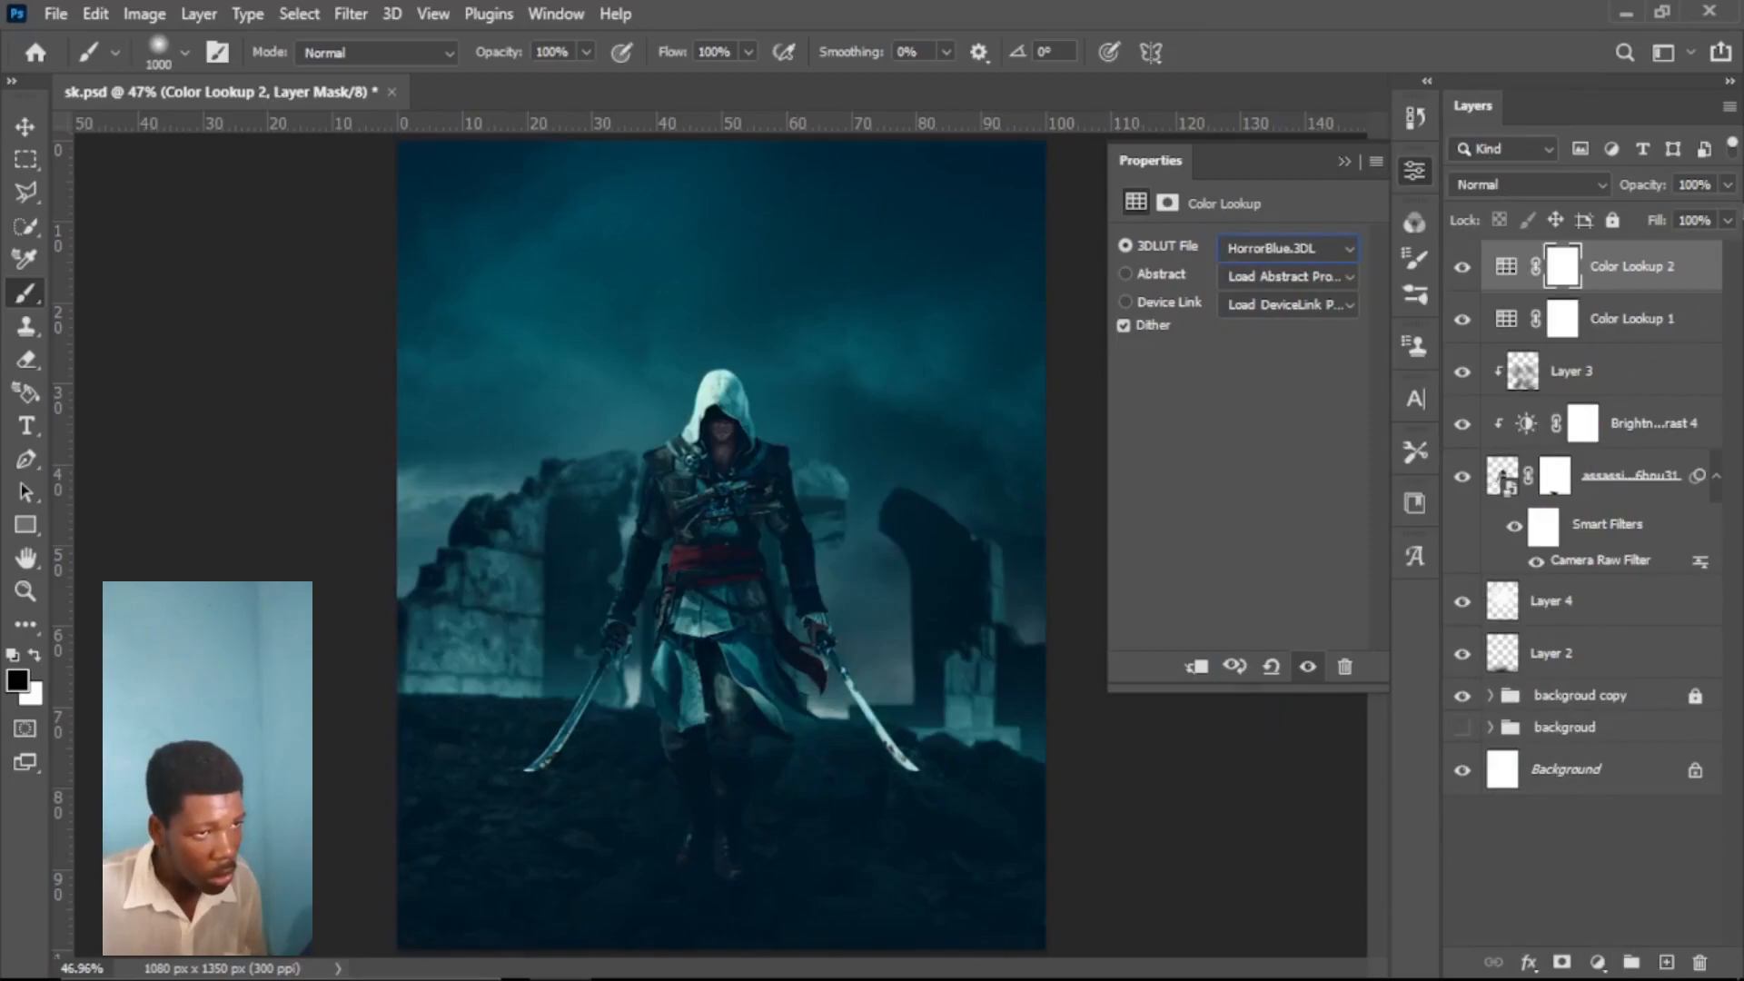
pyautogui.click(1727, 184)
pyautogui.moveTo(1729, 213); pyautogui.dragTo(1649, 218)
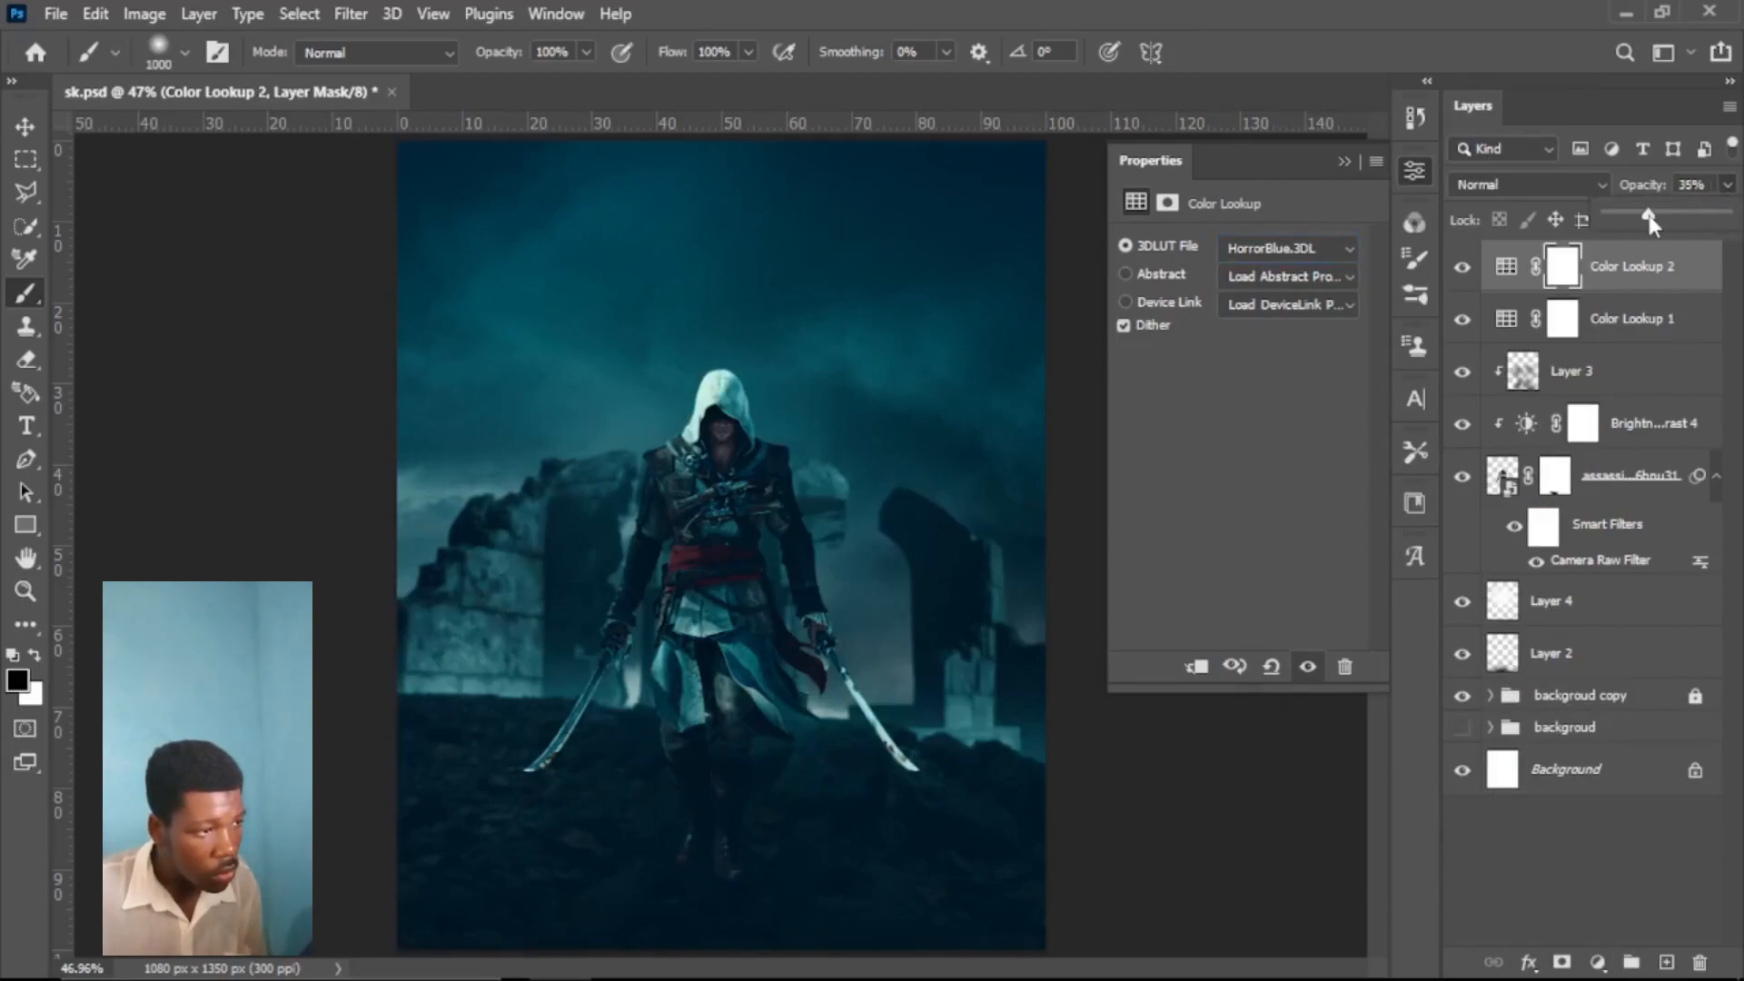
# Step: Compare the image with and without Color Lookup 1 and set the Color Lookup 2 layer's opacity to 36%
pyautogui.click(1646, 314)
pyautogui.click(1463, 327)
pyautogui.click(1463, 329)
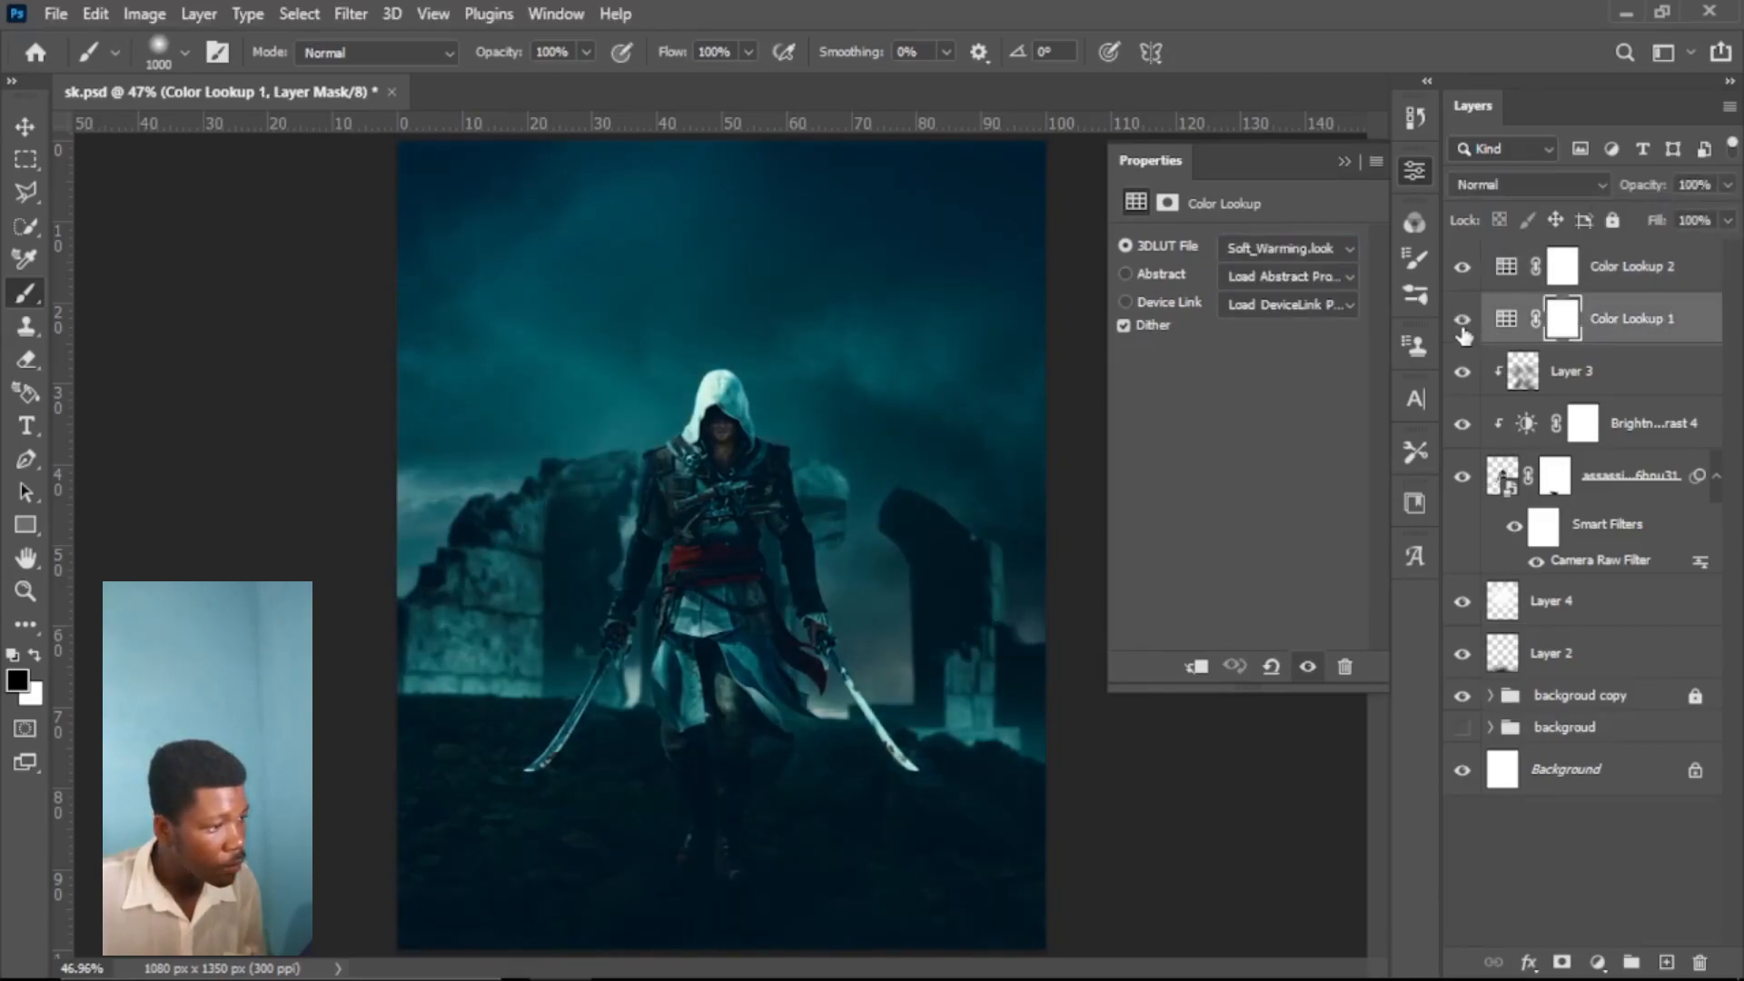
pyautogui.click(1667, 272)
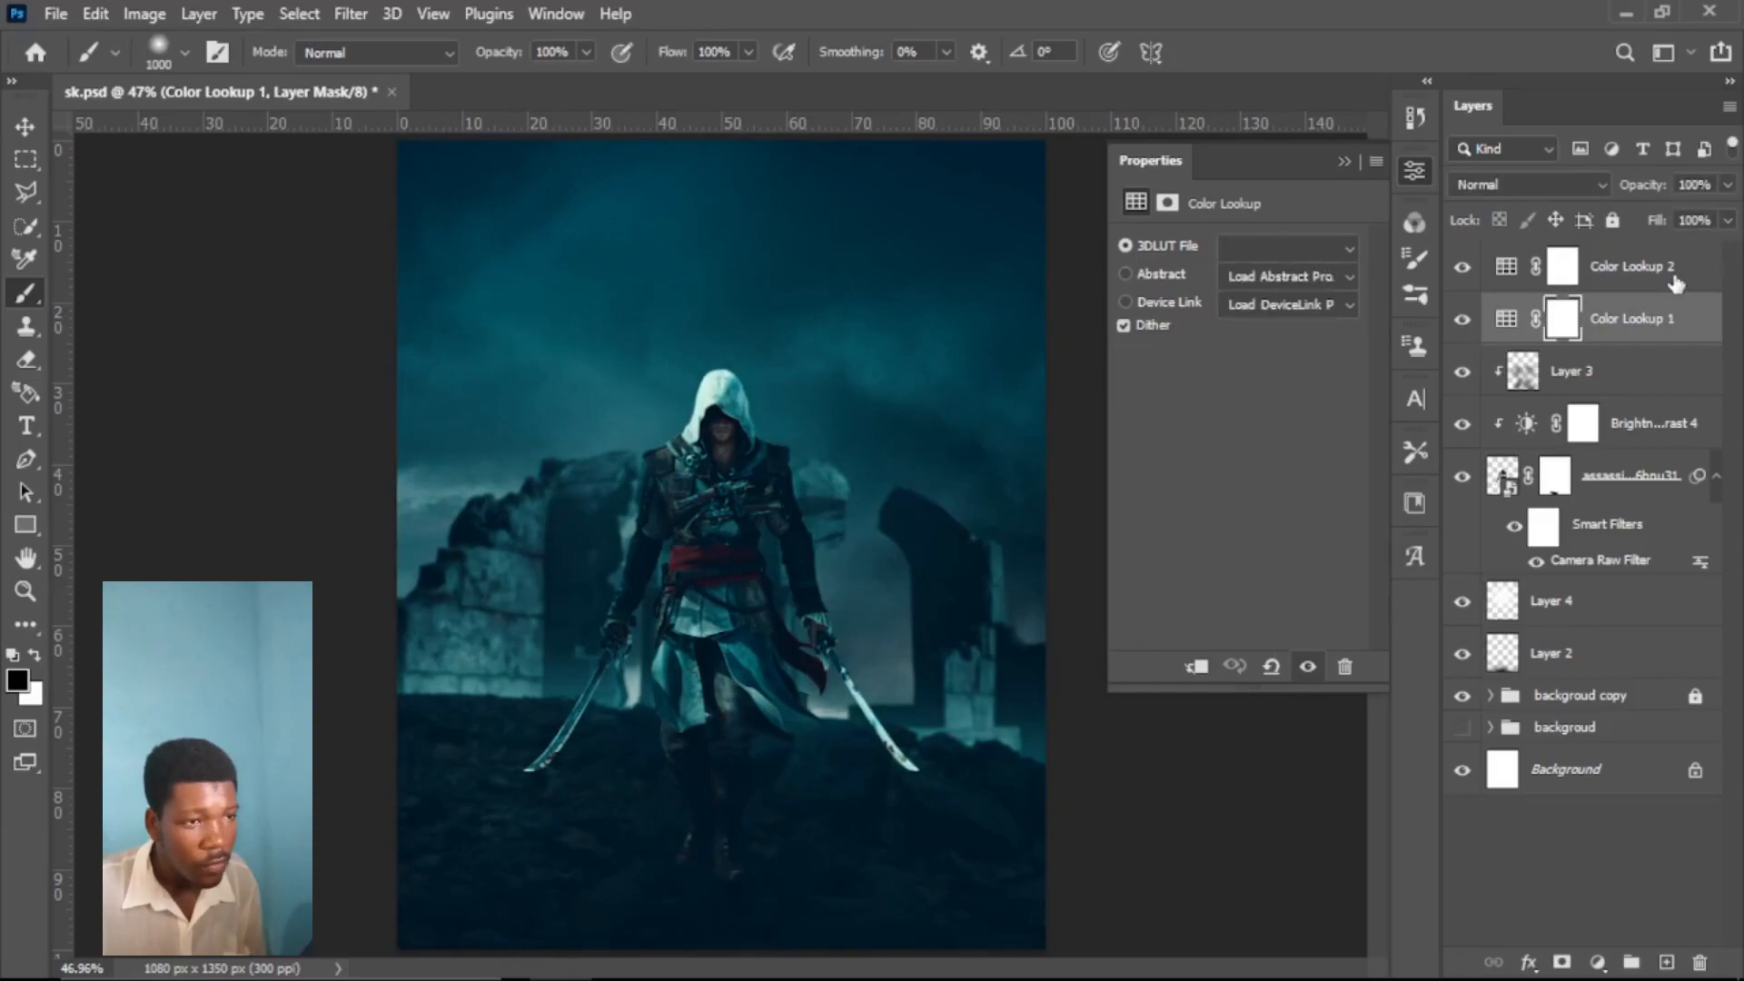
pyautogui.click(1728, 184)
pyautogui.moveTo(1729, 211); pyautogui.dragTo(1623, 220)
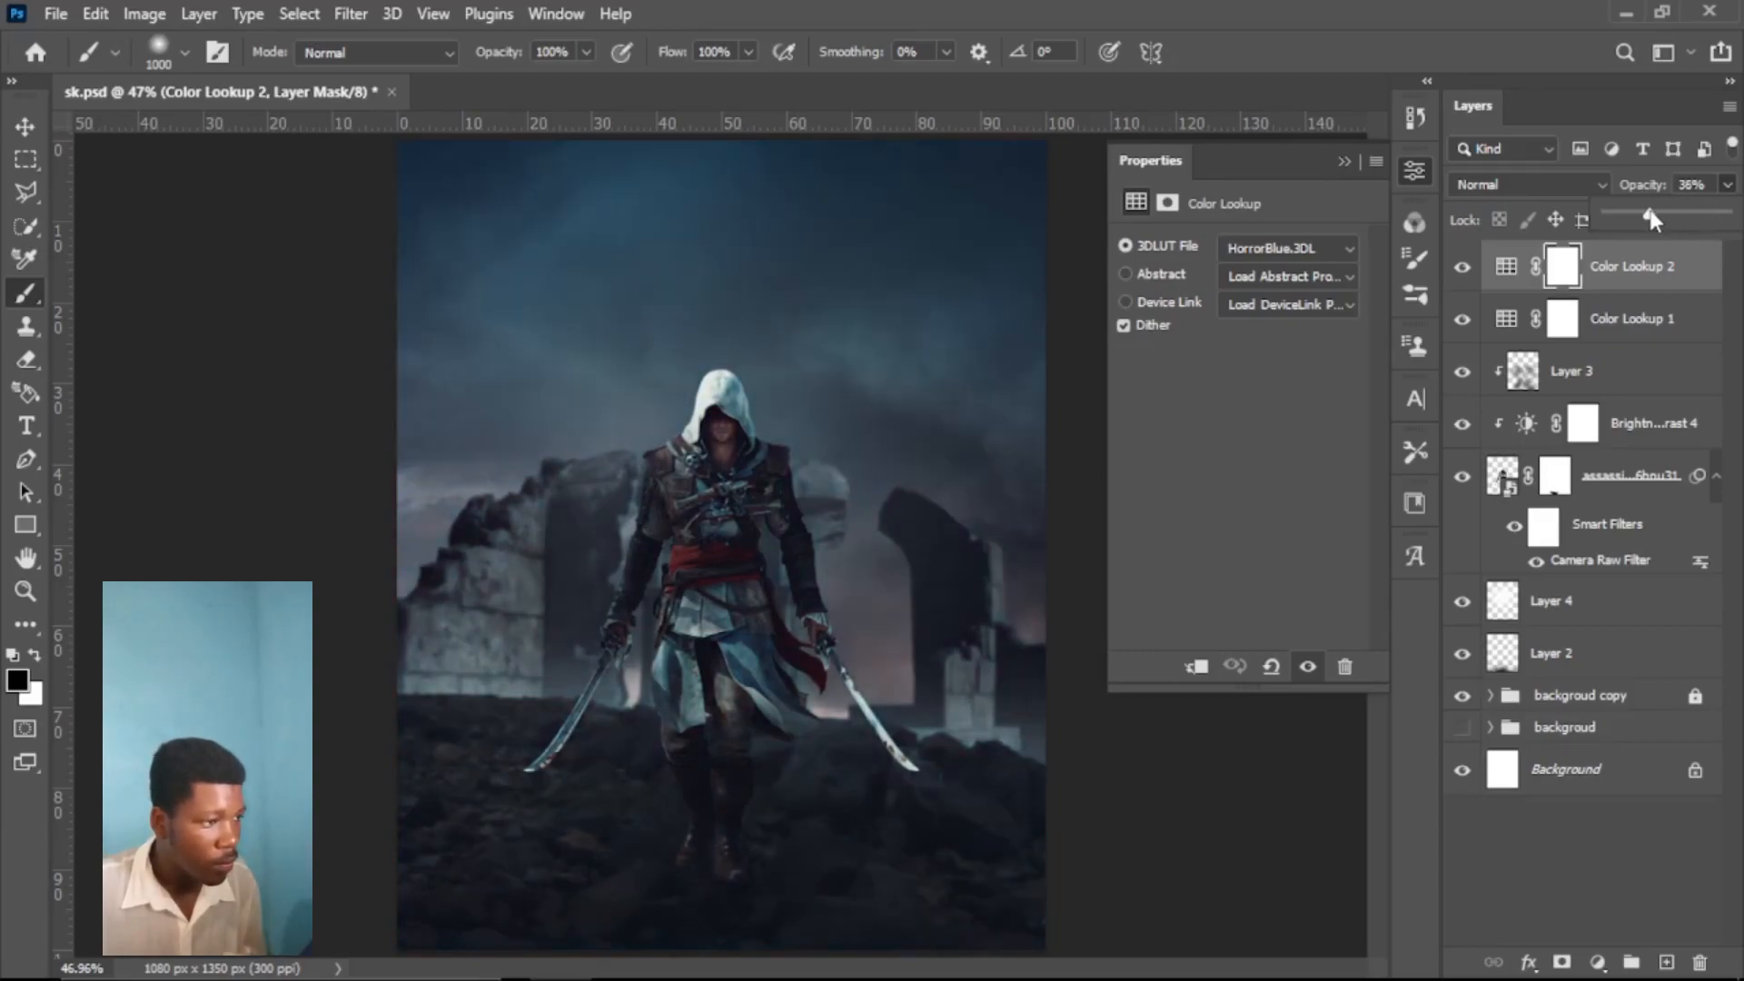
# Step: Set the Color Lookup 1 layer's opacity to 92% and Color Lookup 2's to 79%, checking the image with and without Color Lookup 1
pyautogui.click(1640, 318)
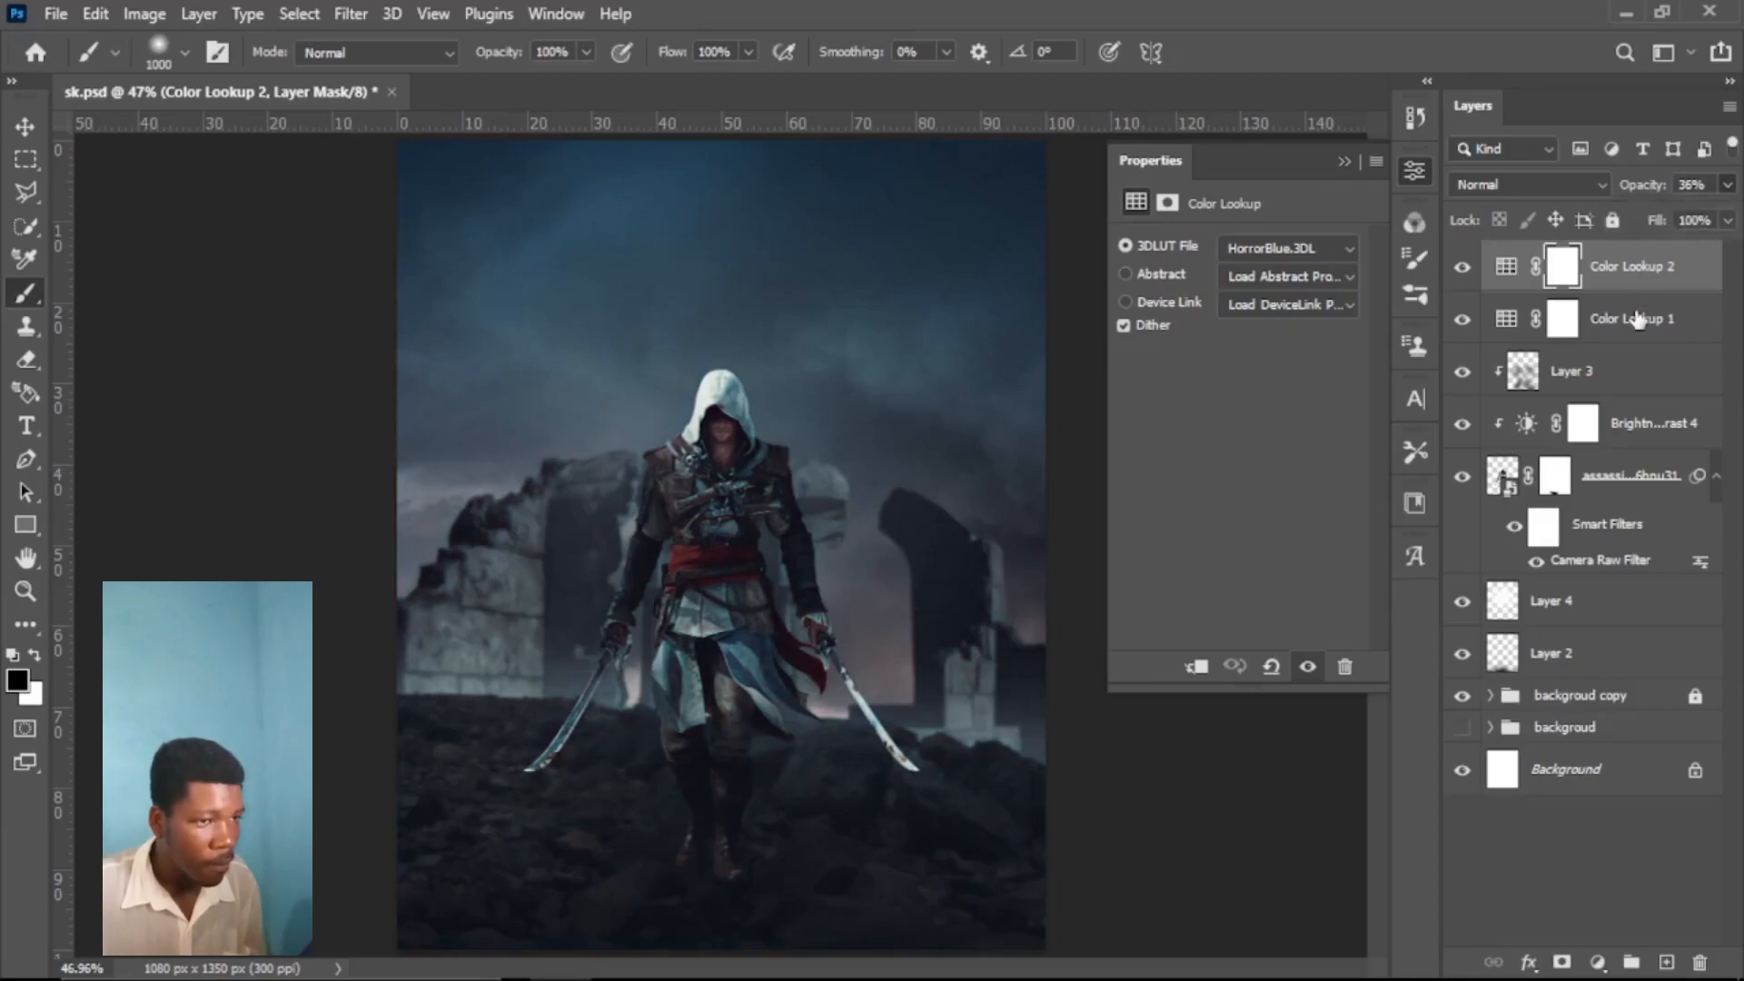
pyautogui.click(1729, 187)
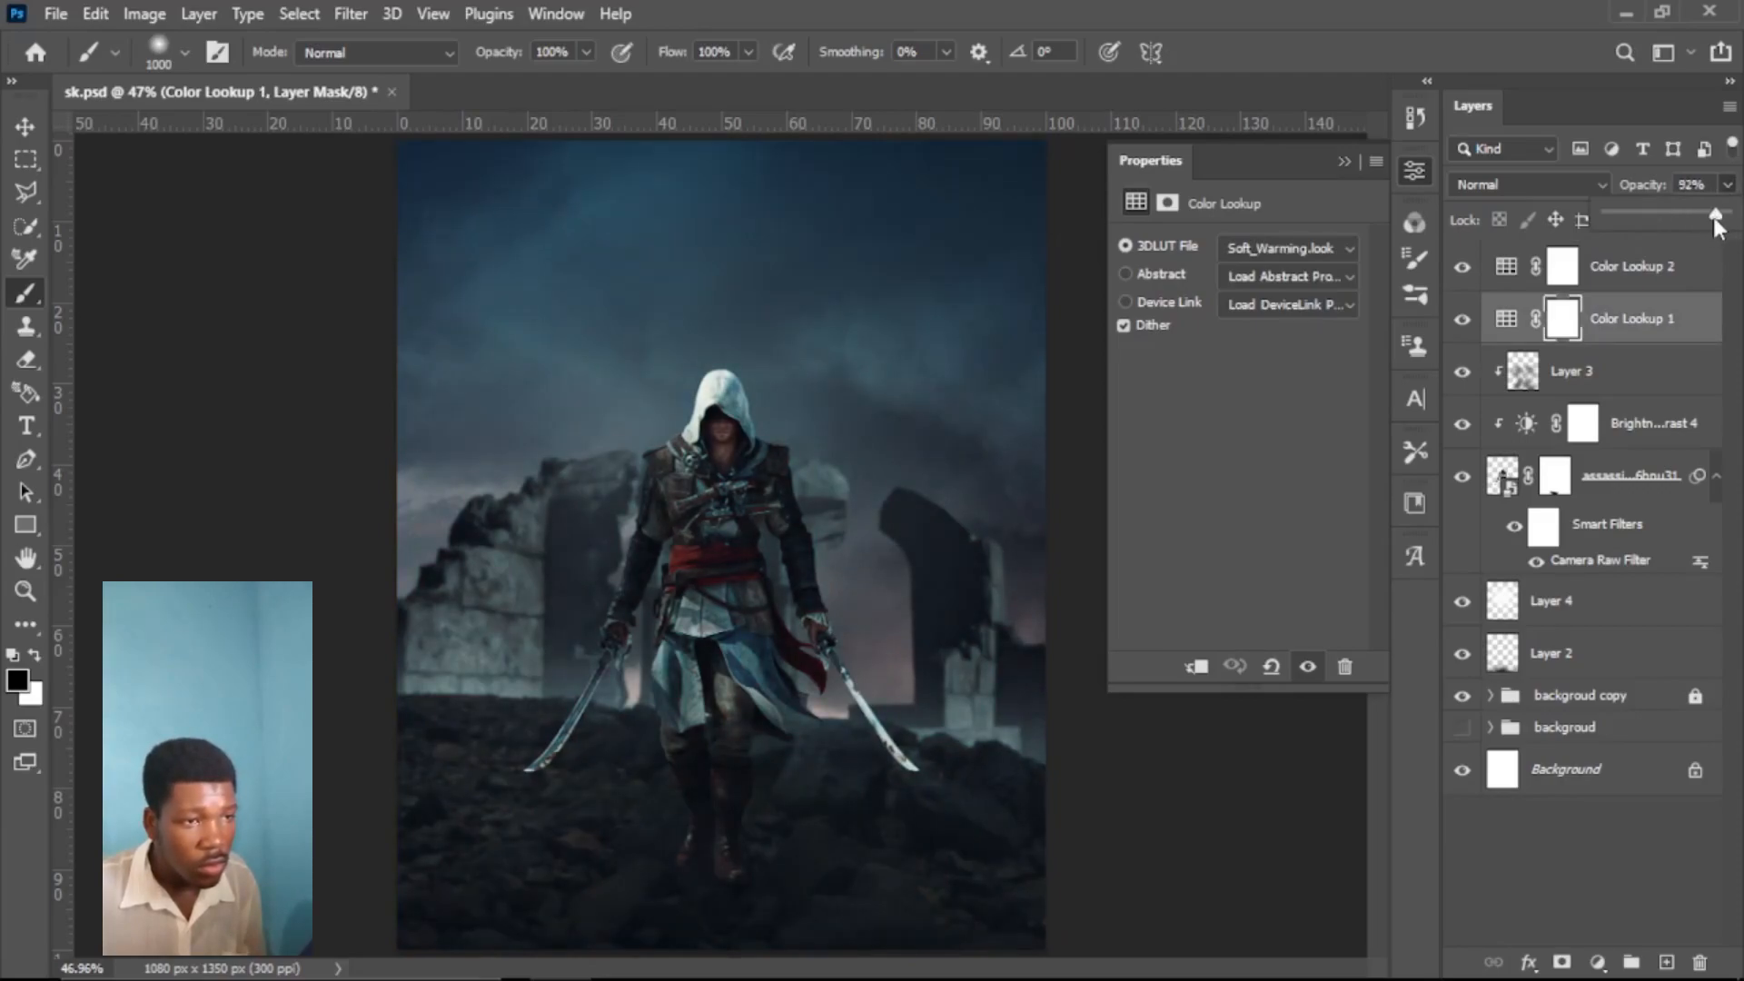
pyautogui.click(1463, 319)
pyautogui.click(1635, 269)
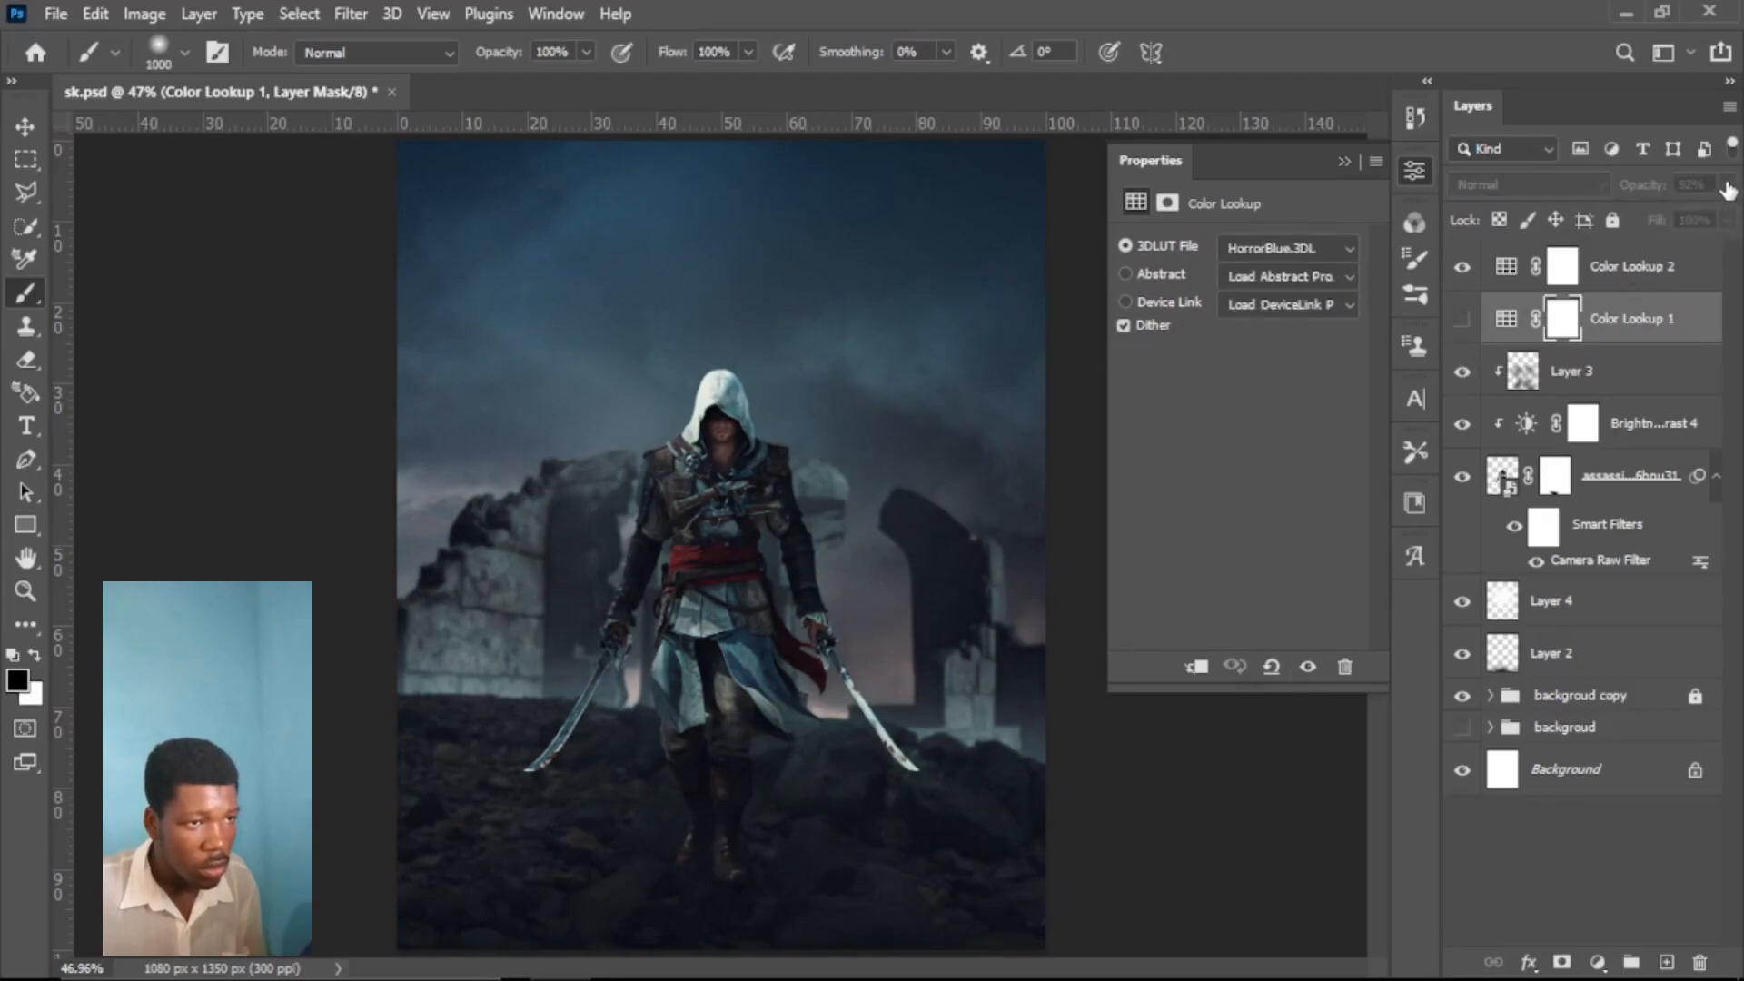
pyautogui.click(1727, 185)
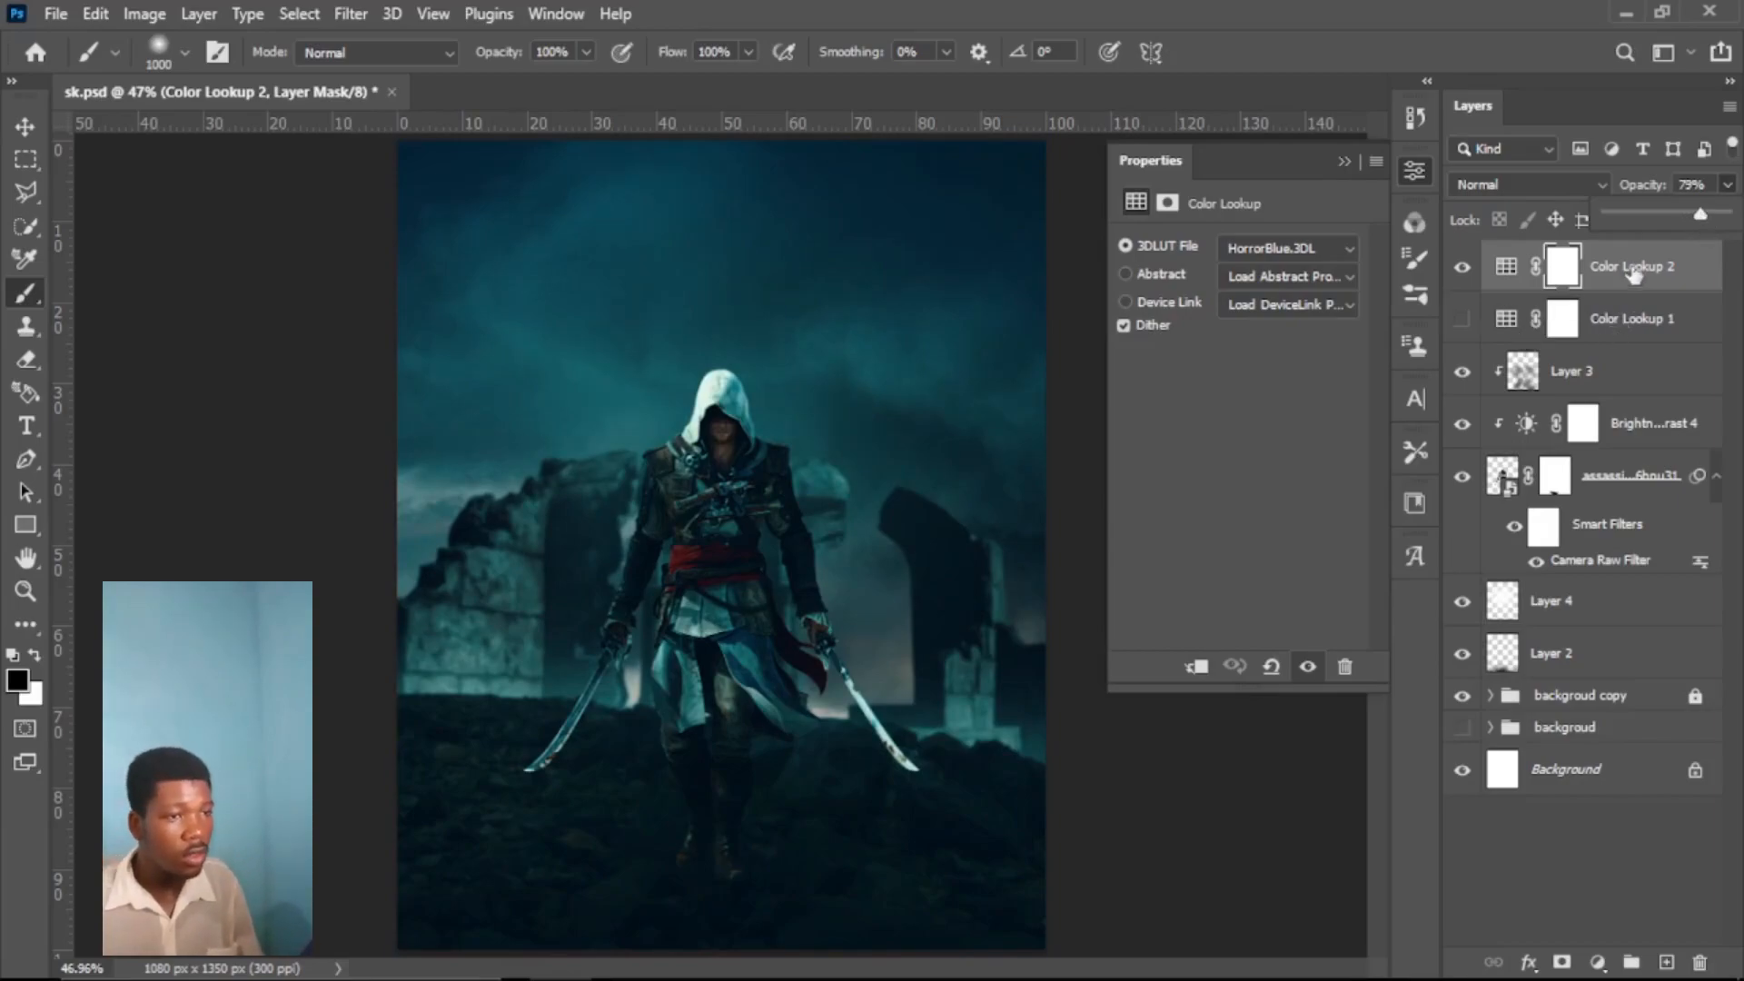
pyautogui.click(1471, 328)
pyautogui.click(1471, 329)
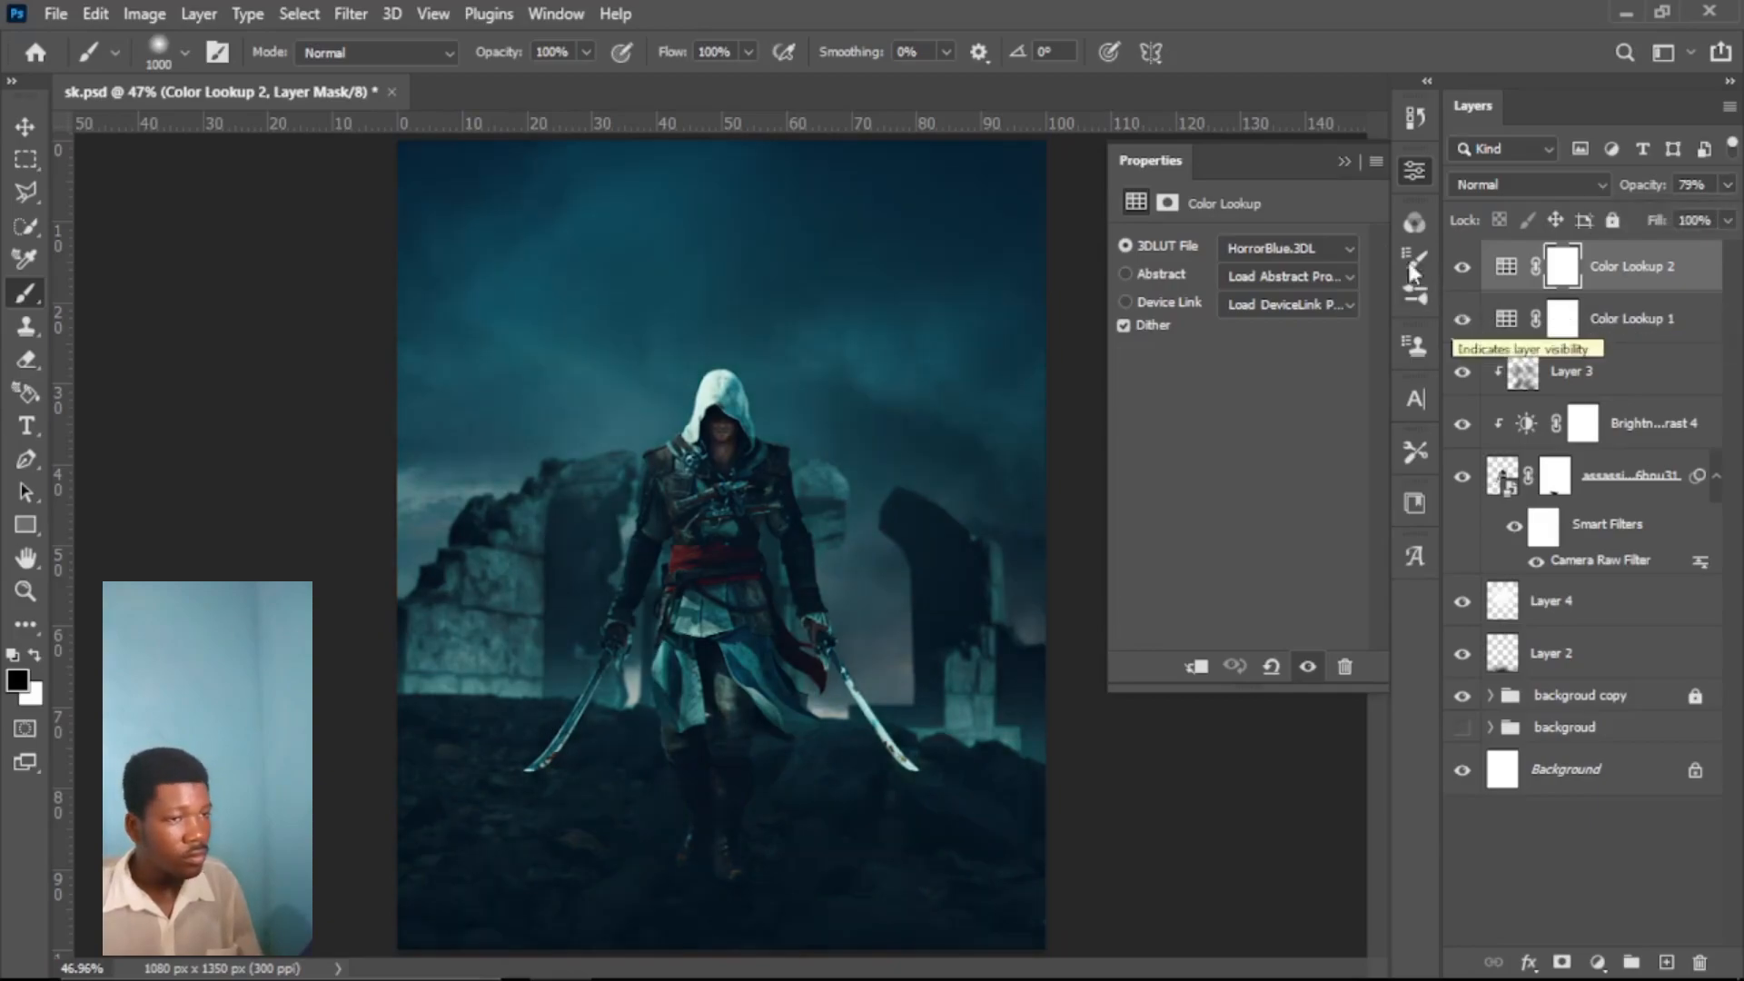
pyautogui.click(1344, 162)
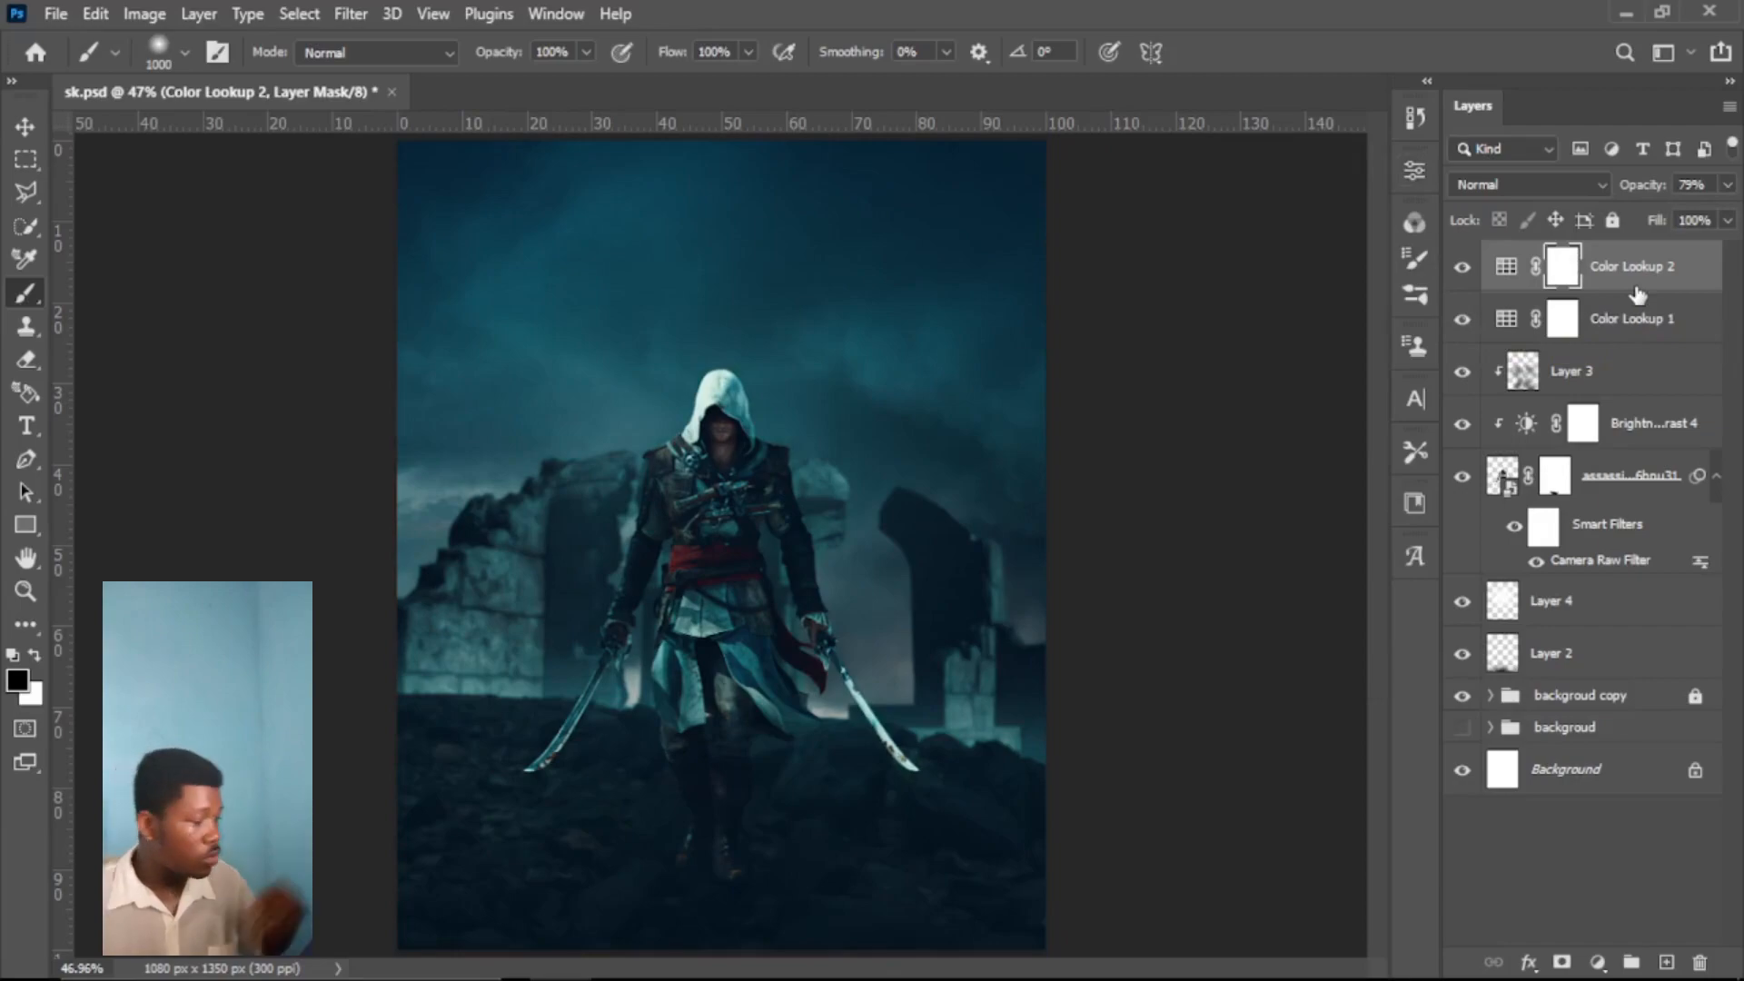
# Step: Stamp all visible layers into a new layer on top and open it in the Color Efex Pro 4 filter
pyautogui.hotkey('ctrl', 'shift', 'alt', 'e')
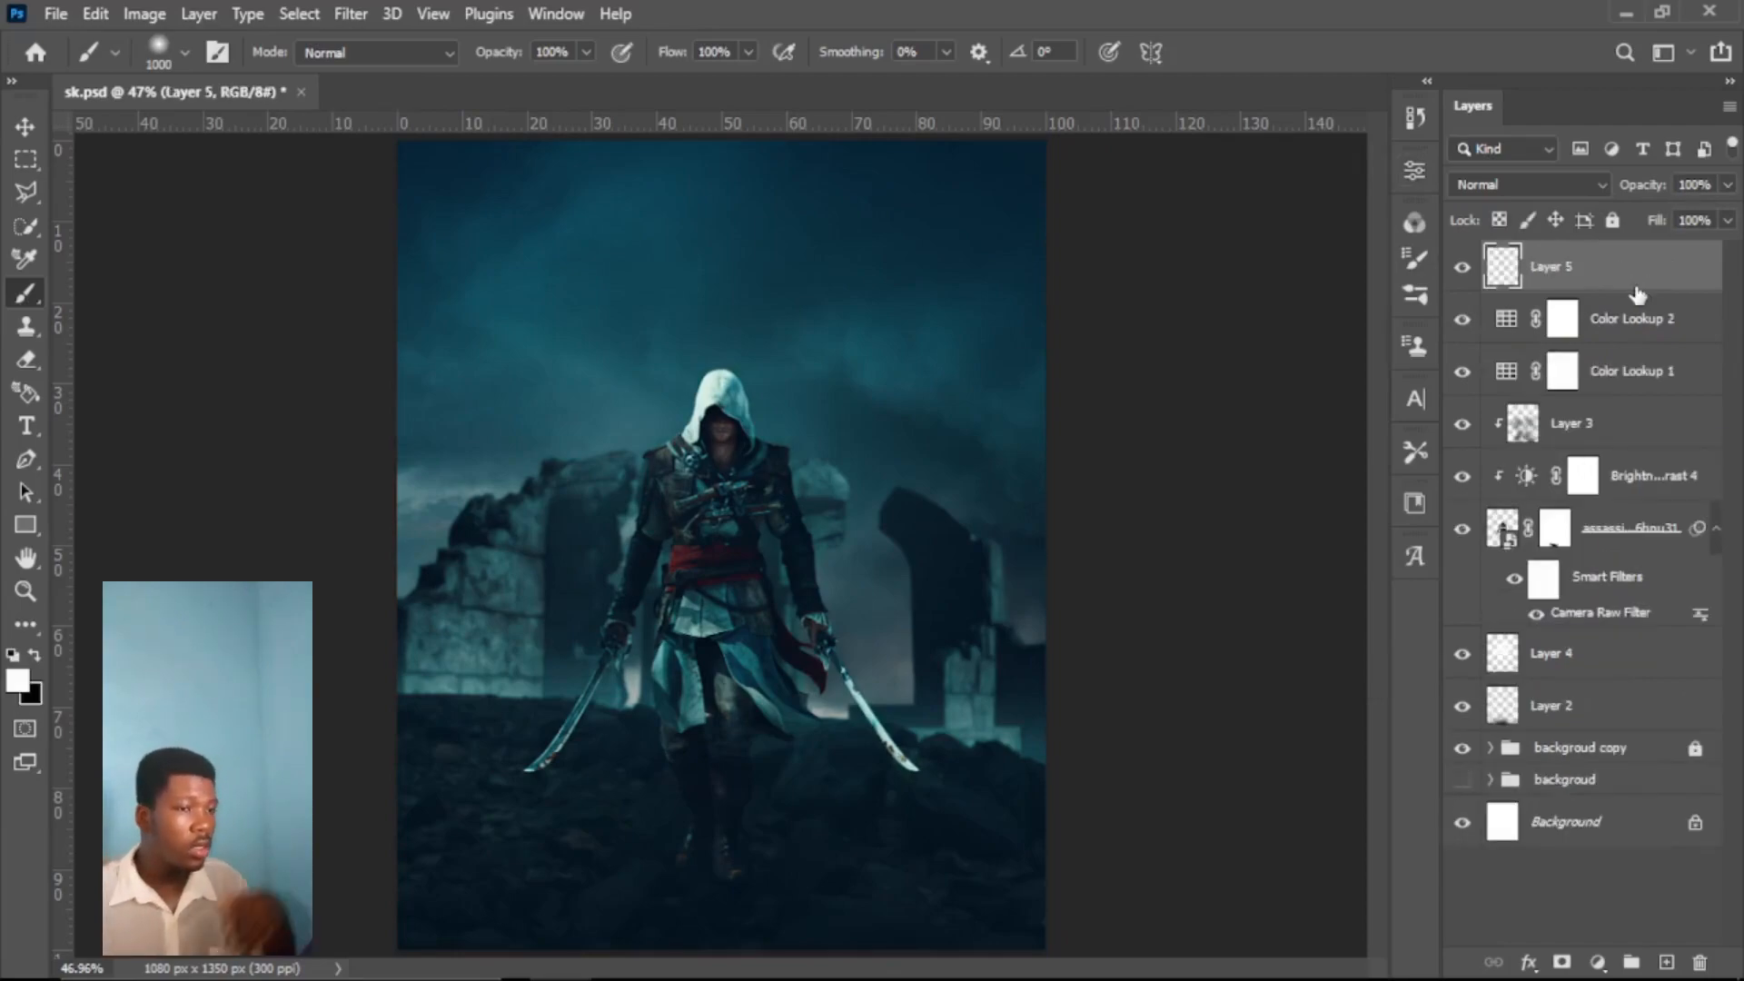
pyautogui.press('x')
pyautogui.click(351, 14)
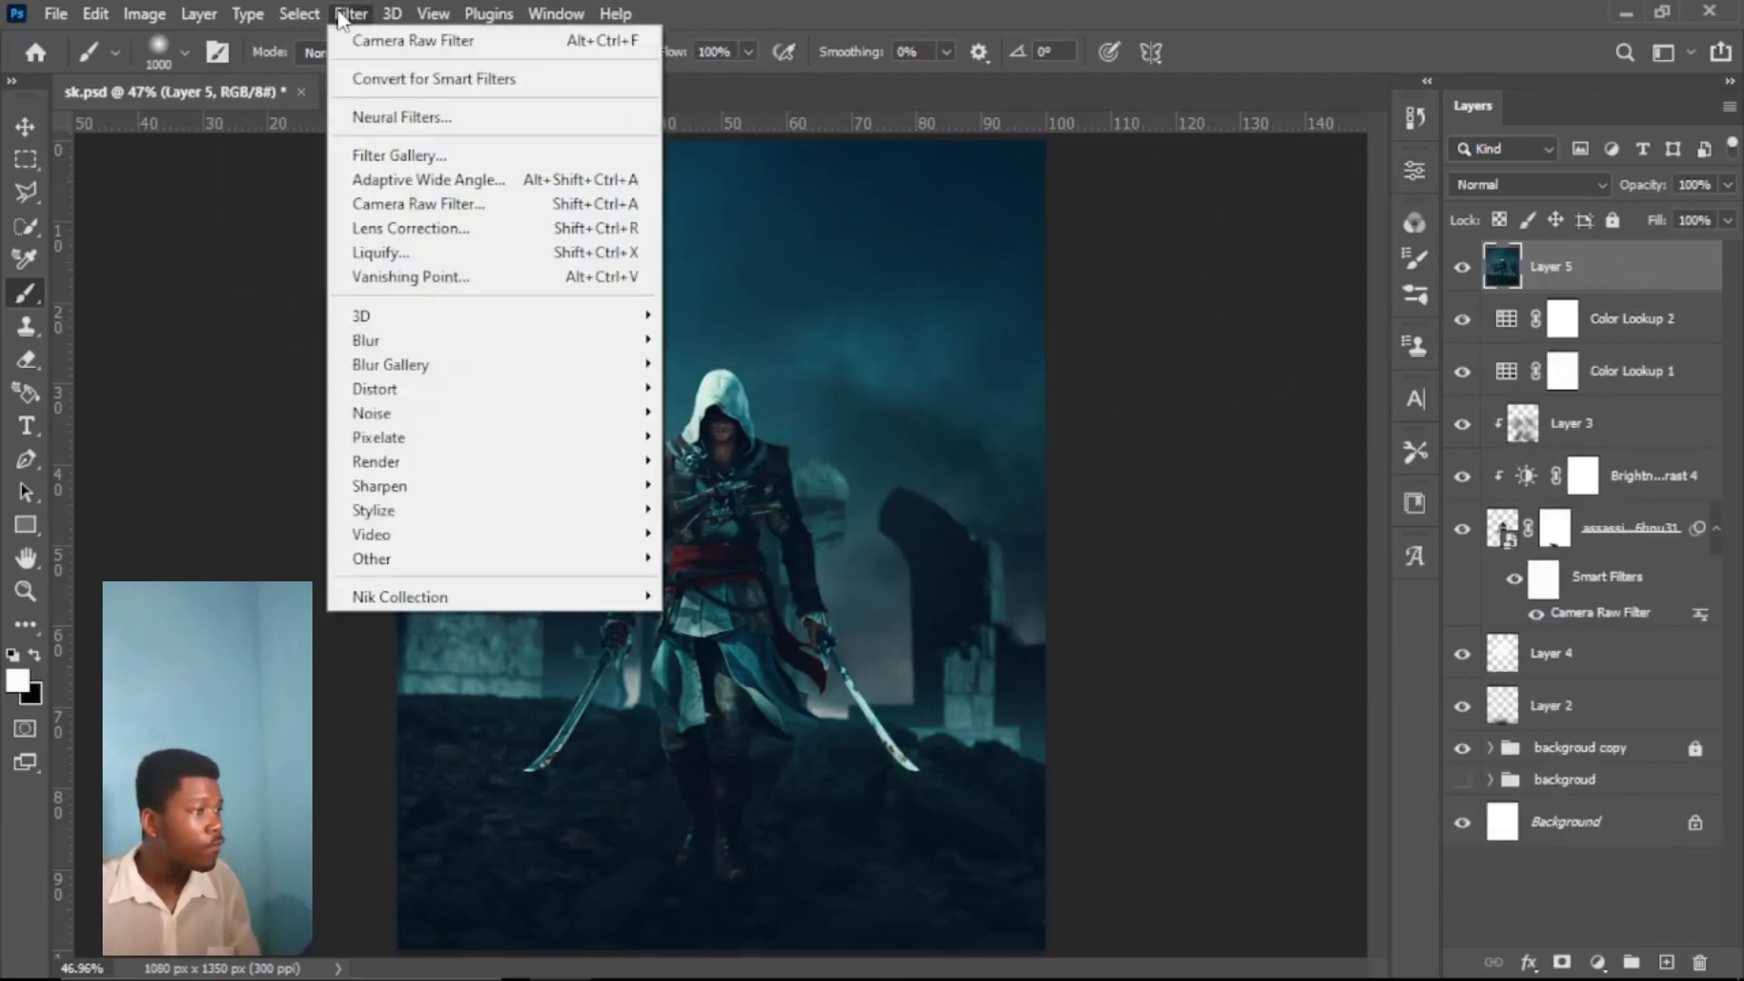
pyautogui.moveTo(409, 599)
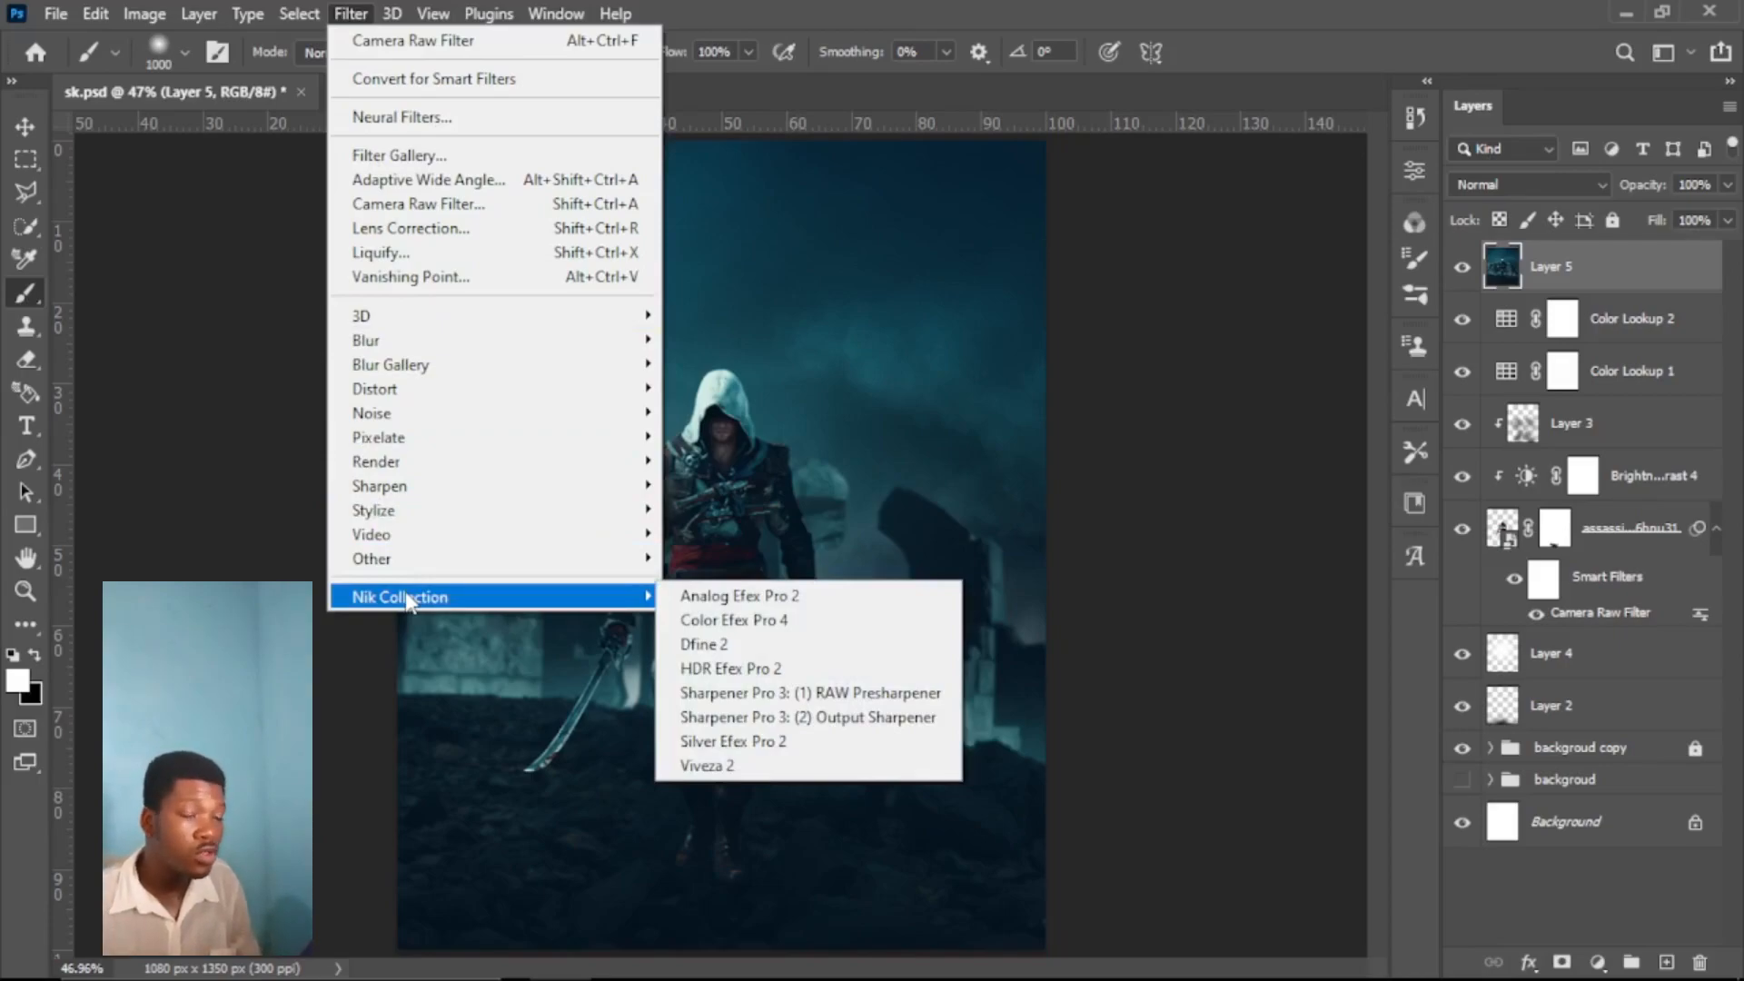
pyautogui.click(829, 616)
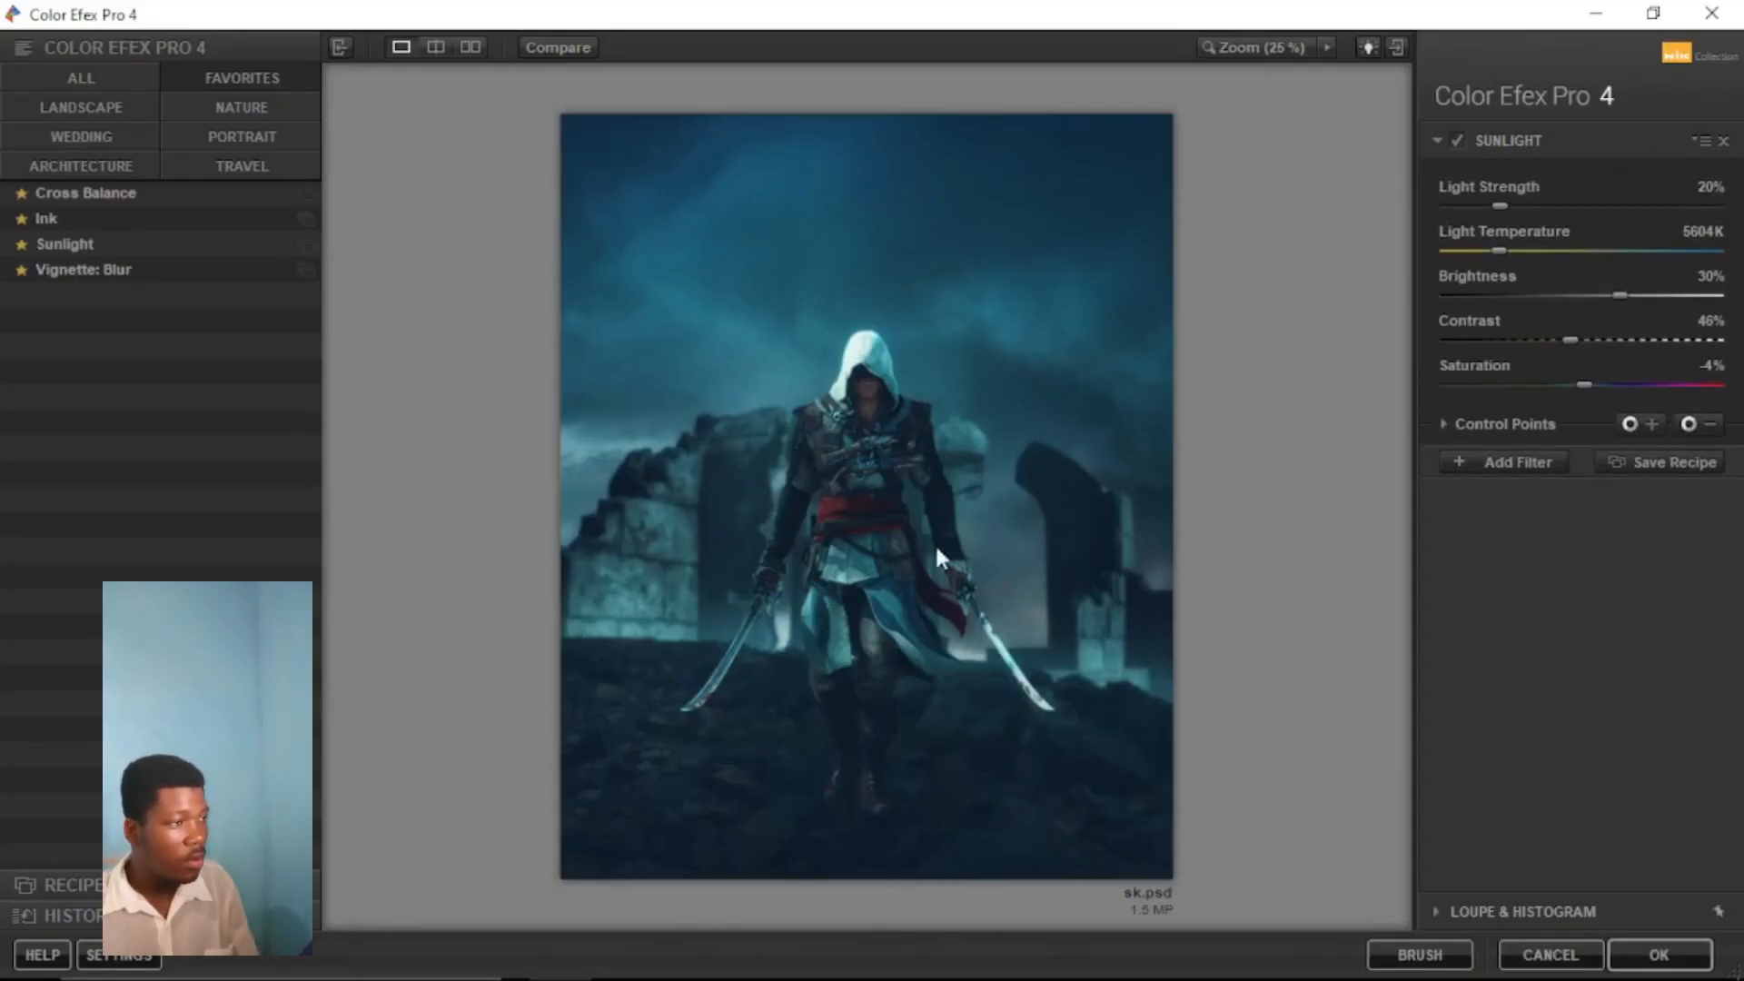
# Step: Compare the original image with the Sunlight filter preview repeatedly
pyautogui.click(556, 49)
pyautogui.click(556, 49)
pyautogui.click(556, 49)
pyautogui.click(556, 49)
pyautogui.click(556, 51)
pyautogui.click(556, 51)
pyautogui.click(556, 51)
pyautogui.click(556, 51)
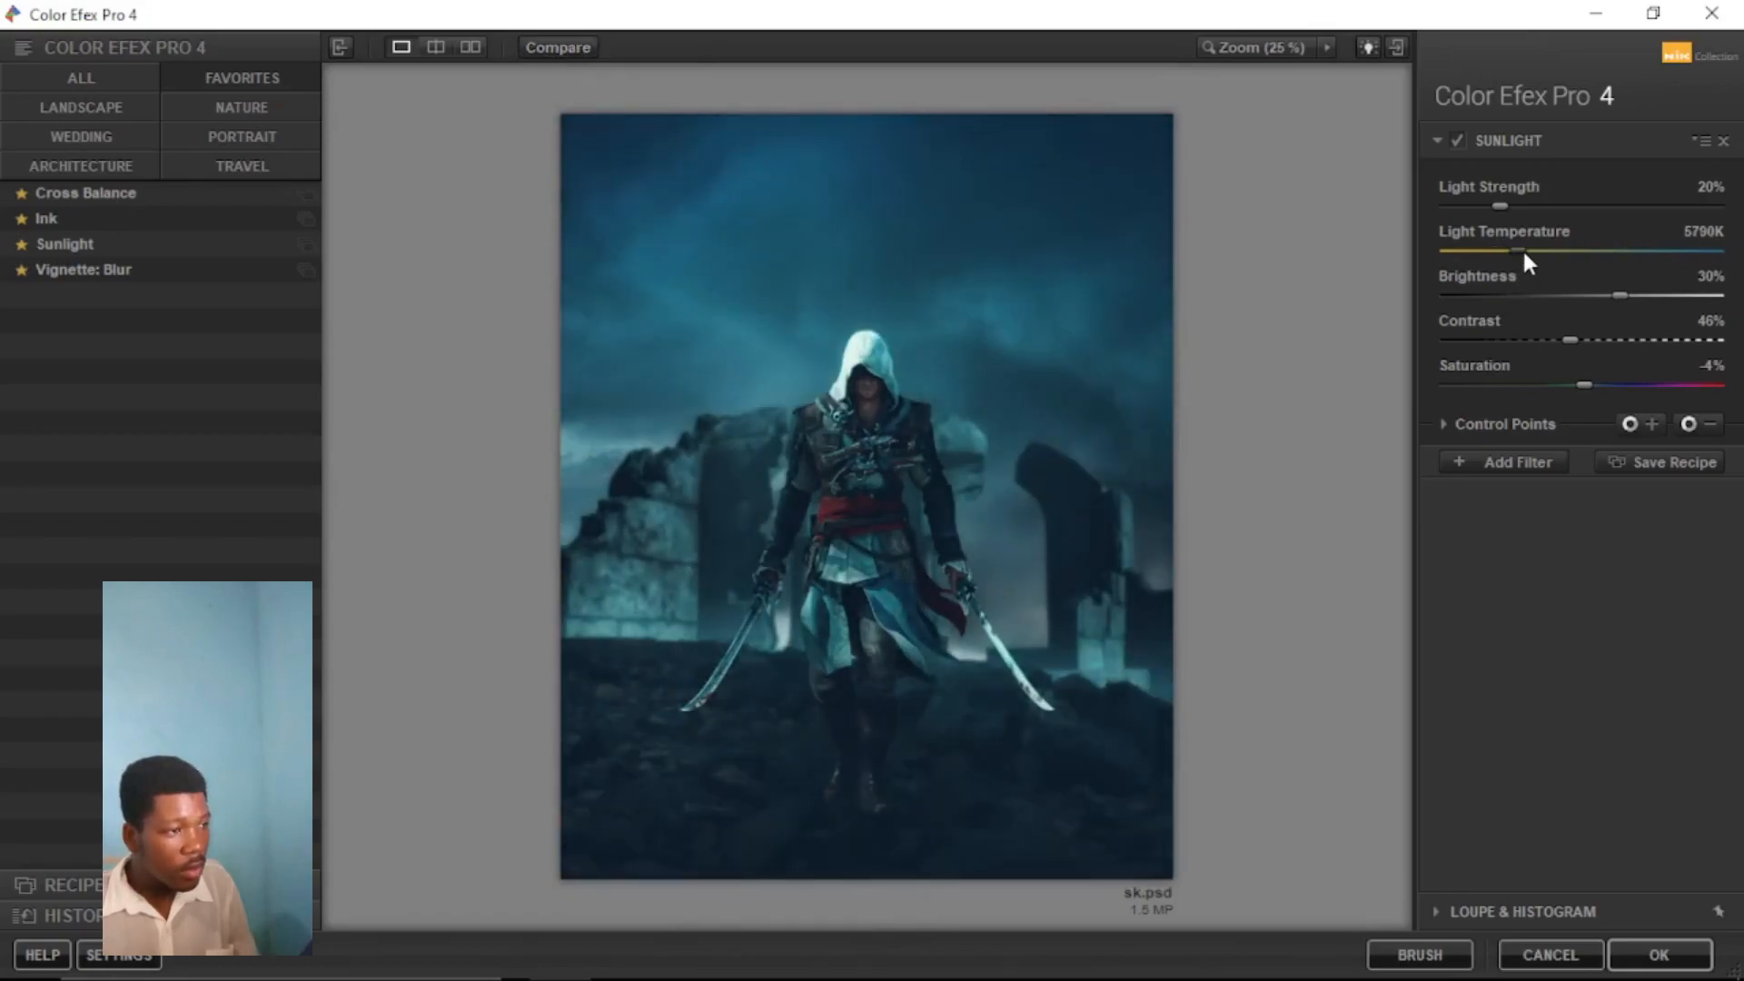
# Step: Set the Sunlight filter's Light Temperature to 5902K and Saturation to 0%, and compare with the original
pyautogui.moveTo(1473, 250); pyautogui.dragTo(1697, 250)
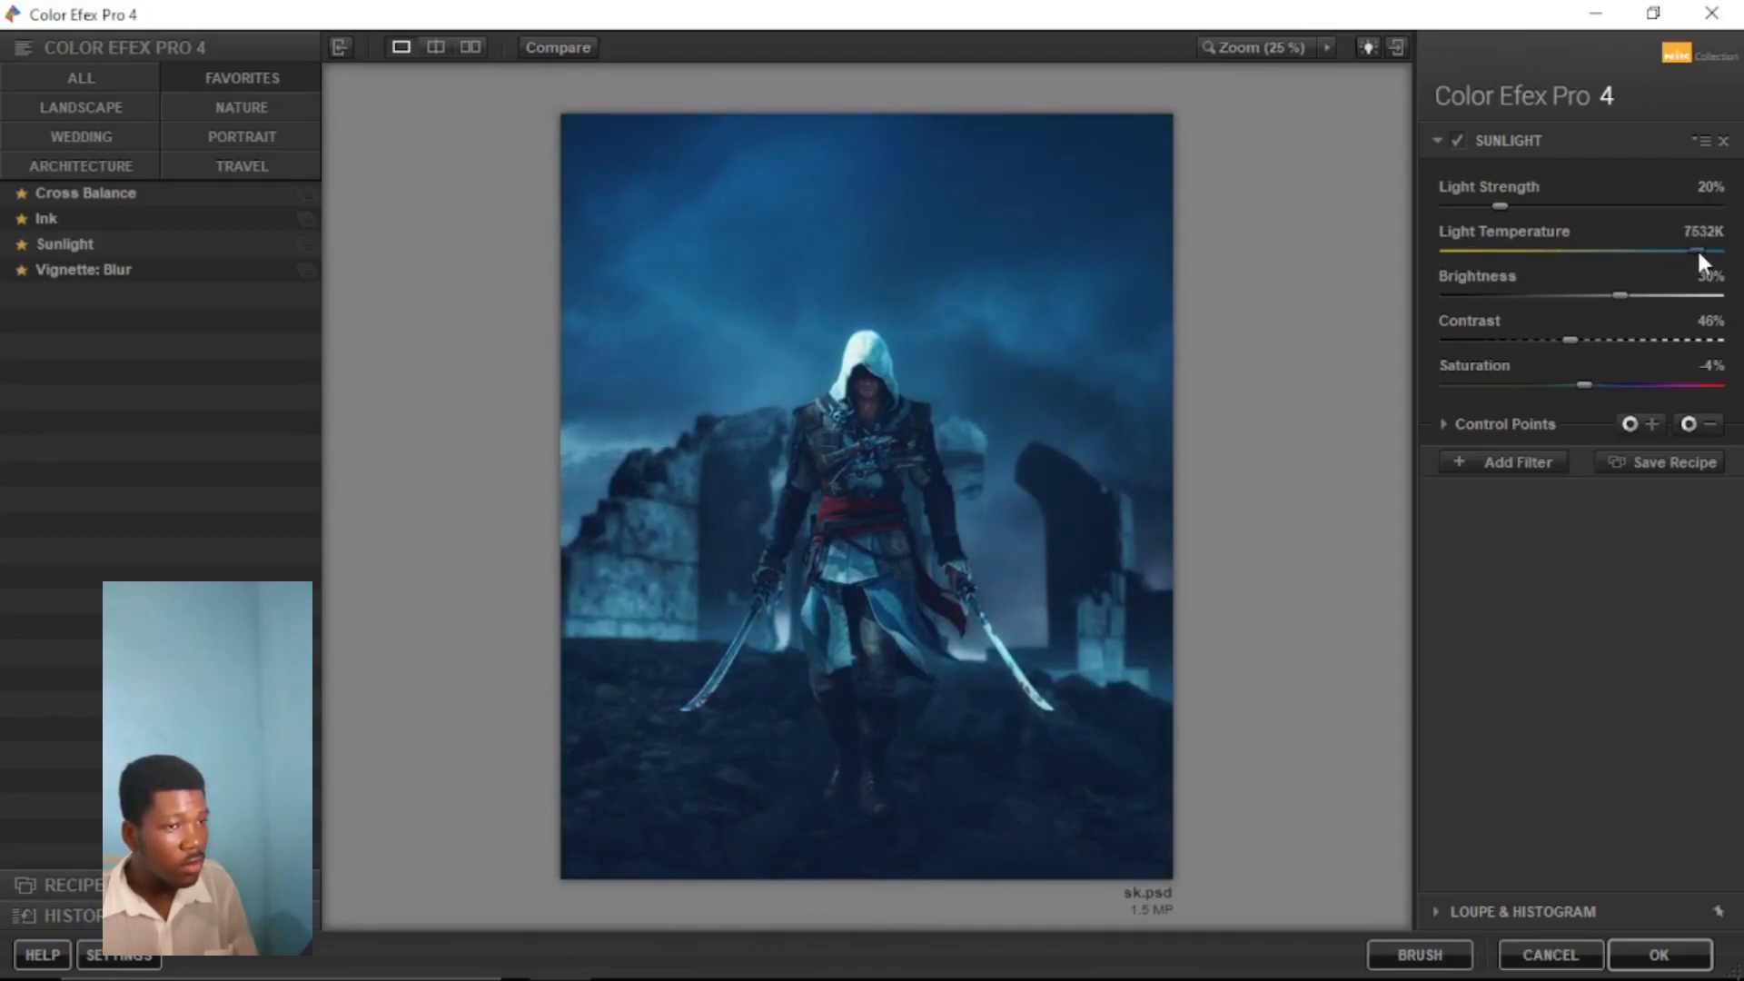
pyautogui.click(1518, 251)
pyautogui.click(1559, 250)
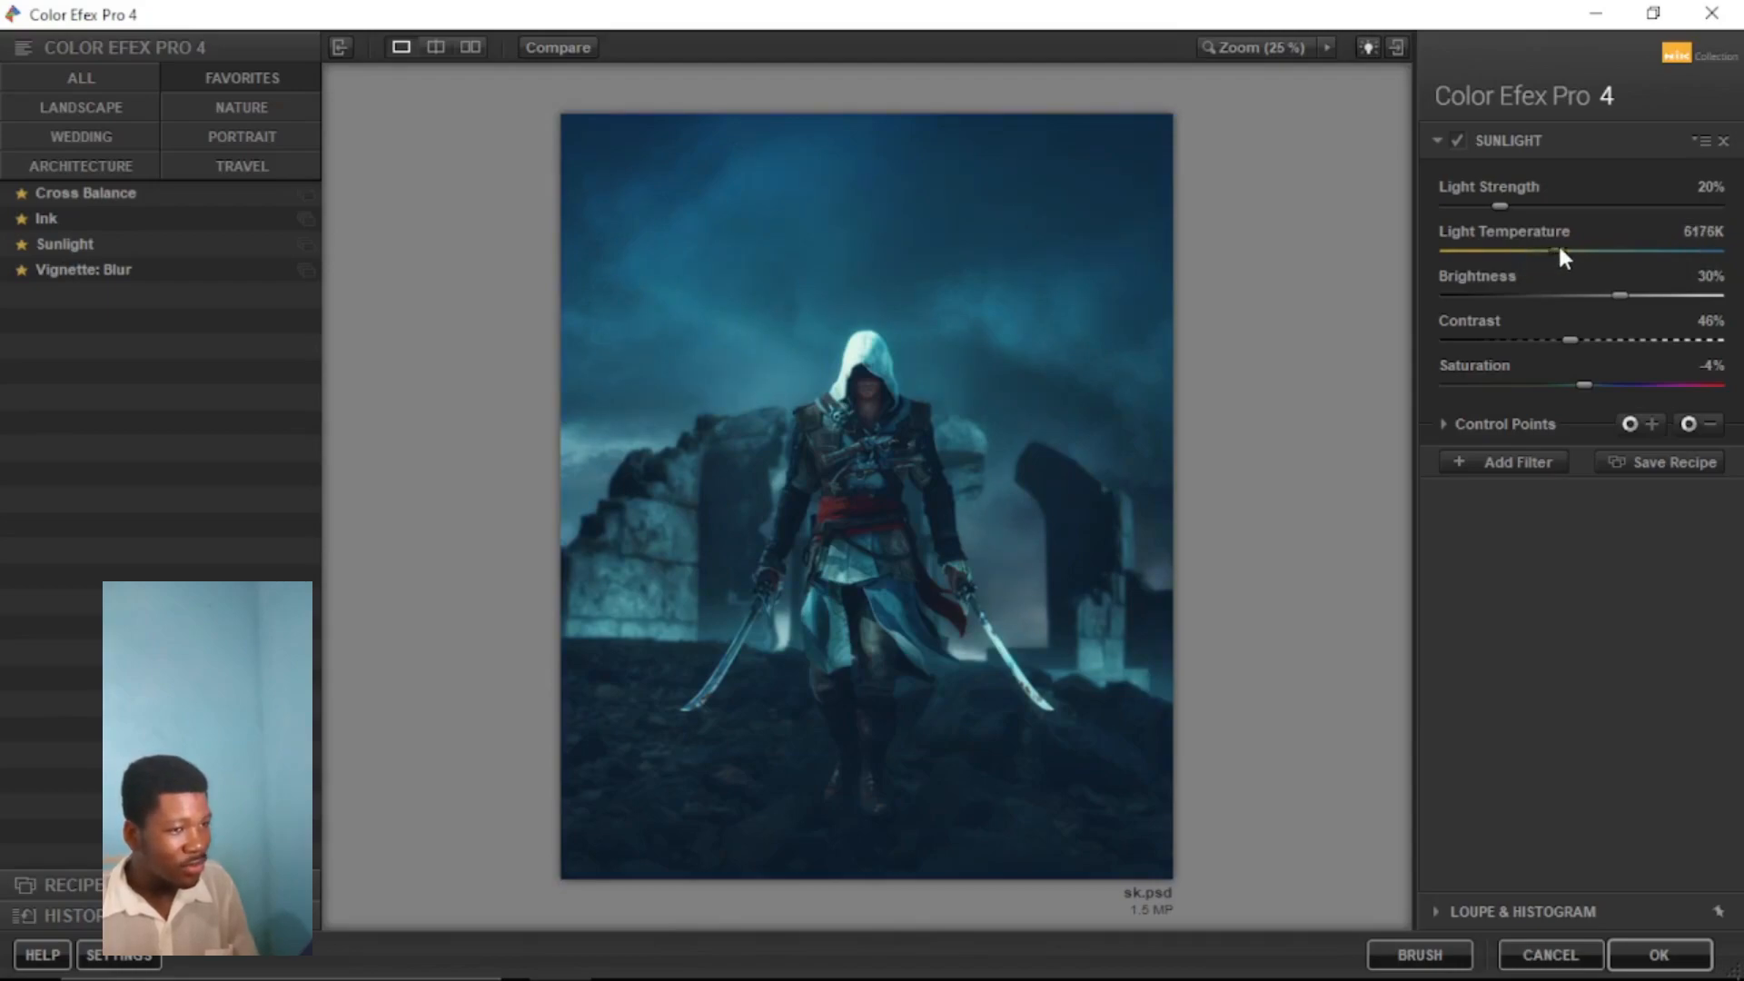
pyautogui.moveTo(1494, 249); pyautogui.dragTo(1516, 245)
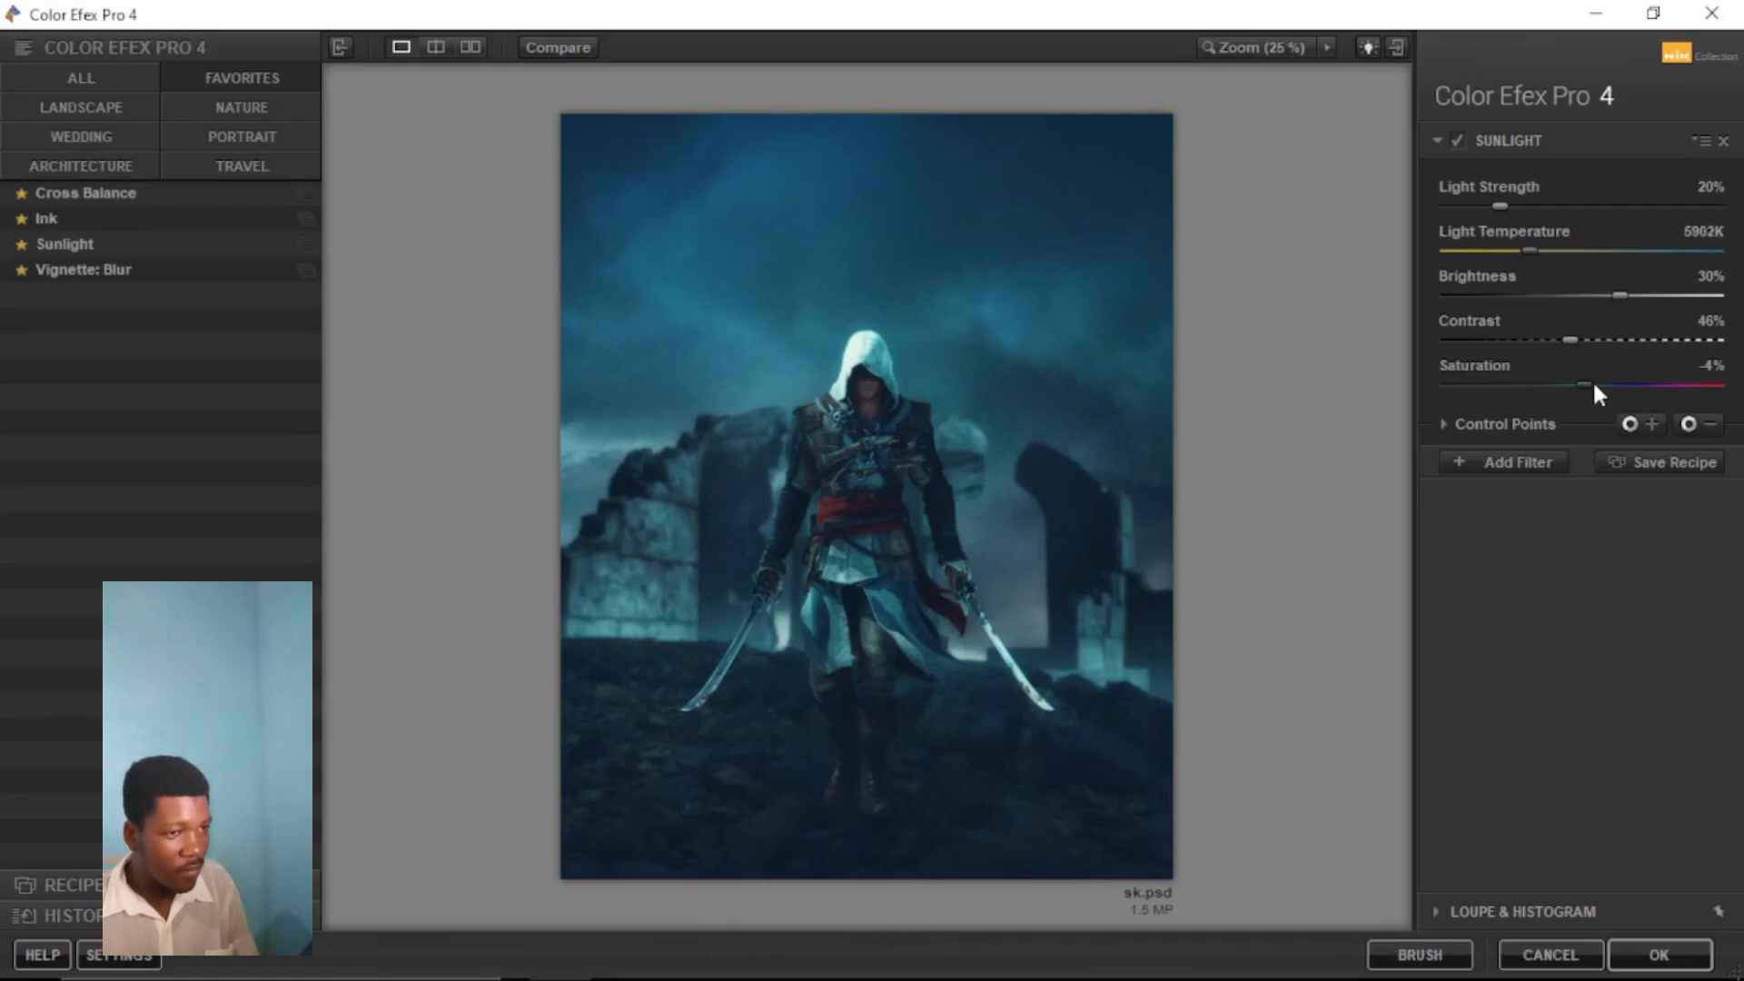
pyautogui.click(586, 51)
pyautogui.click(586, 51)
pyautogui.click(586, 50)
pyautogui.click(586, 51)
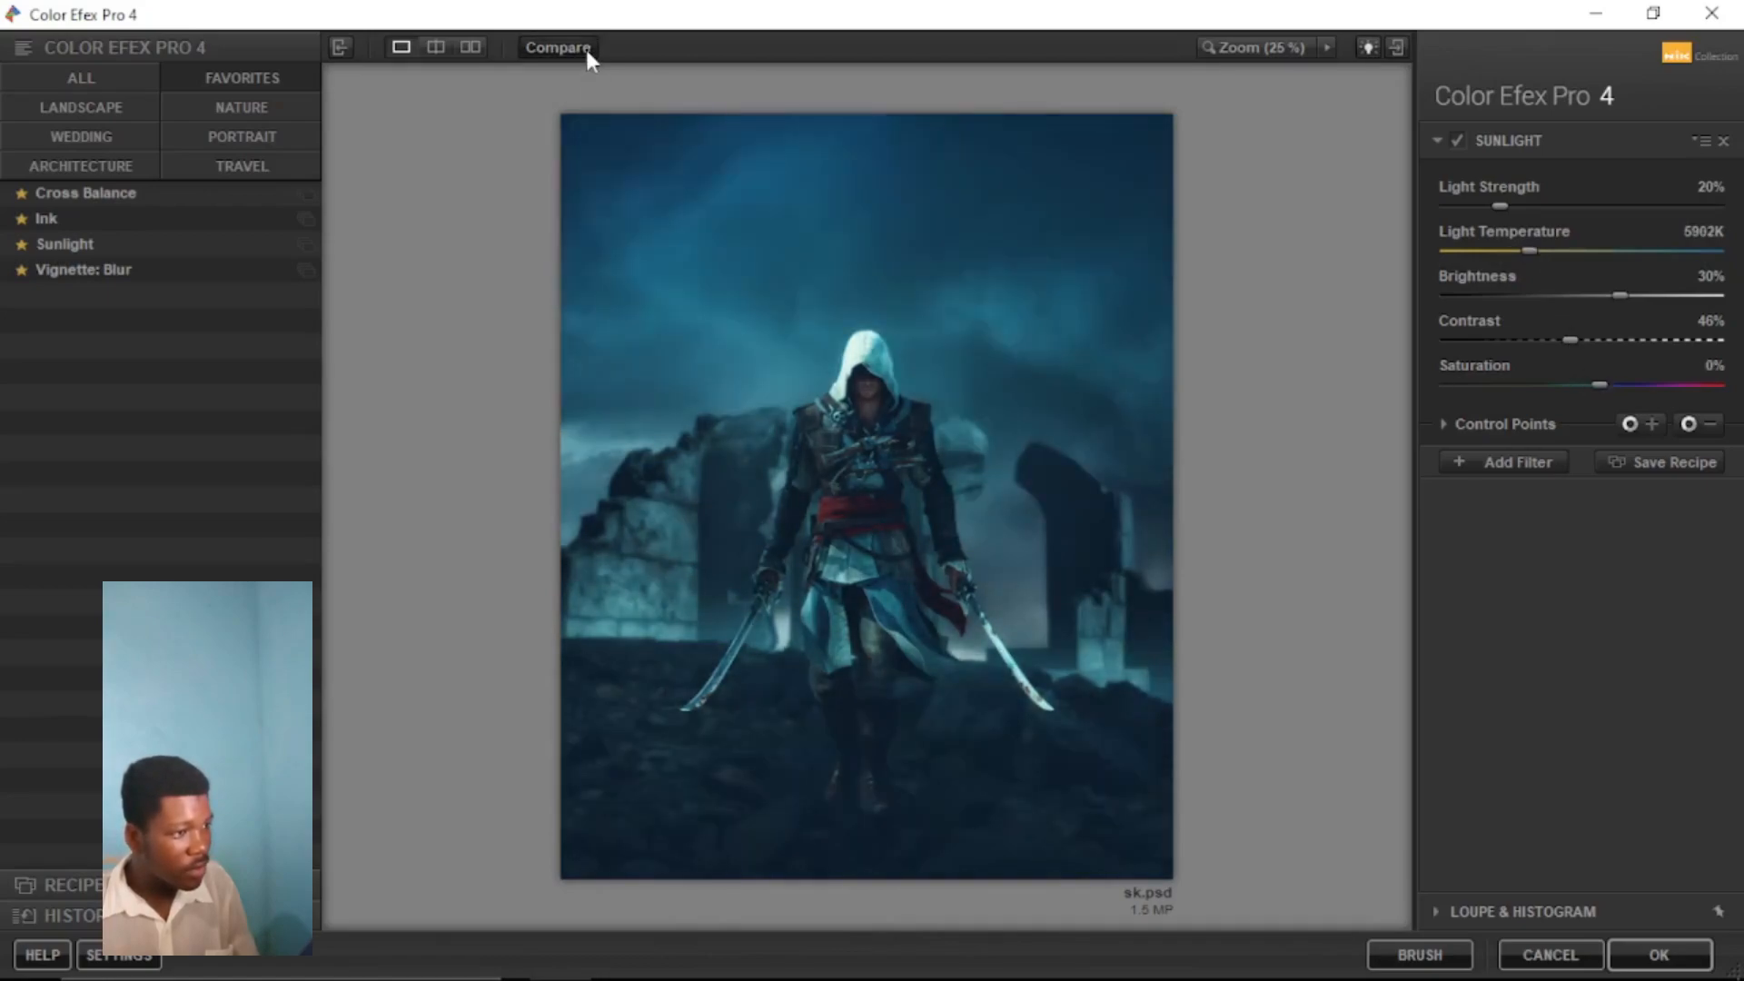
# Step: Add a Vignette: Blur filter after Sunlight with Transition 38% and Size 4%
pyautogui.click(1470, 461)
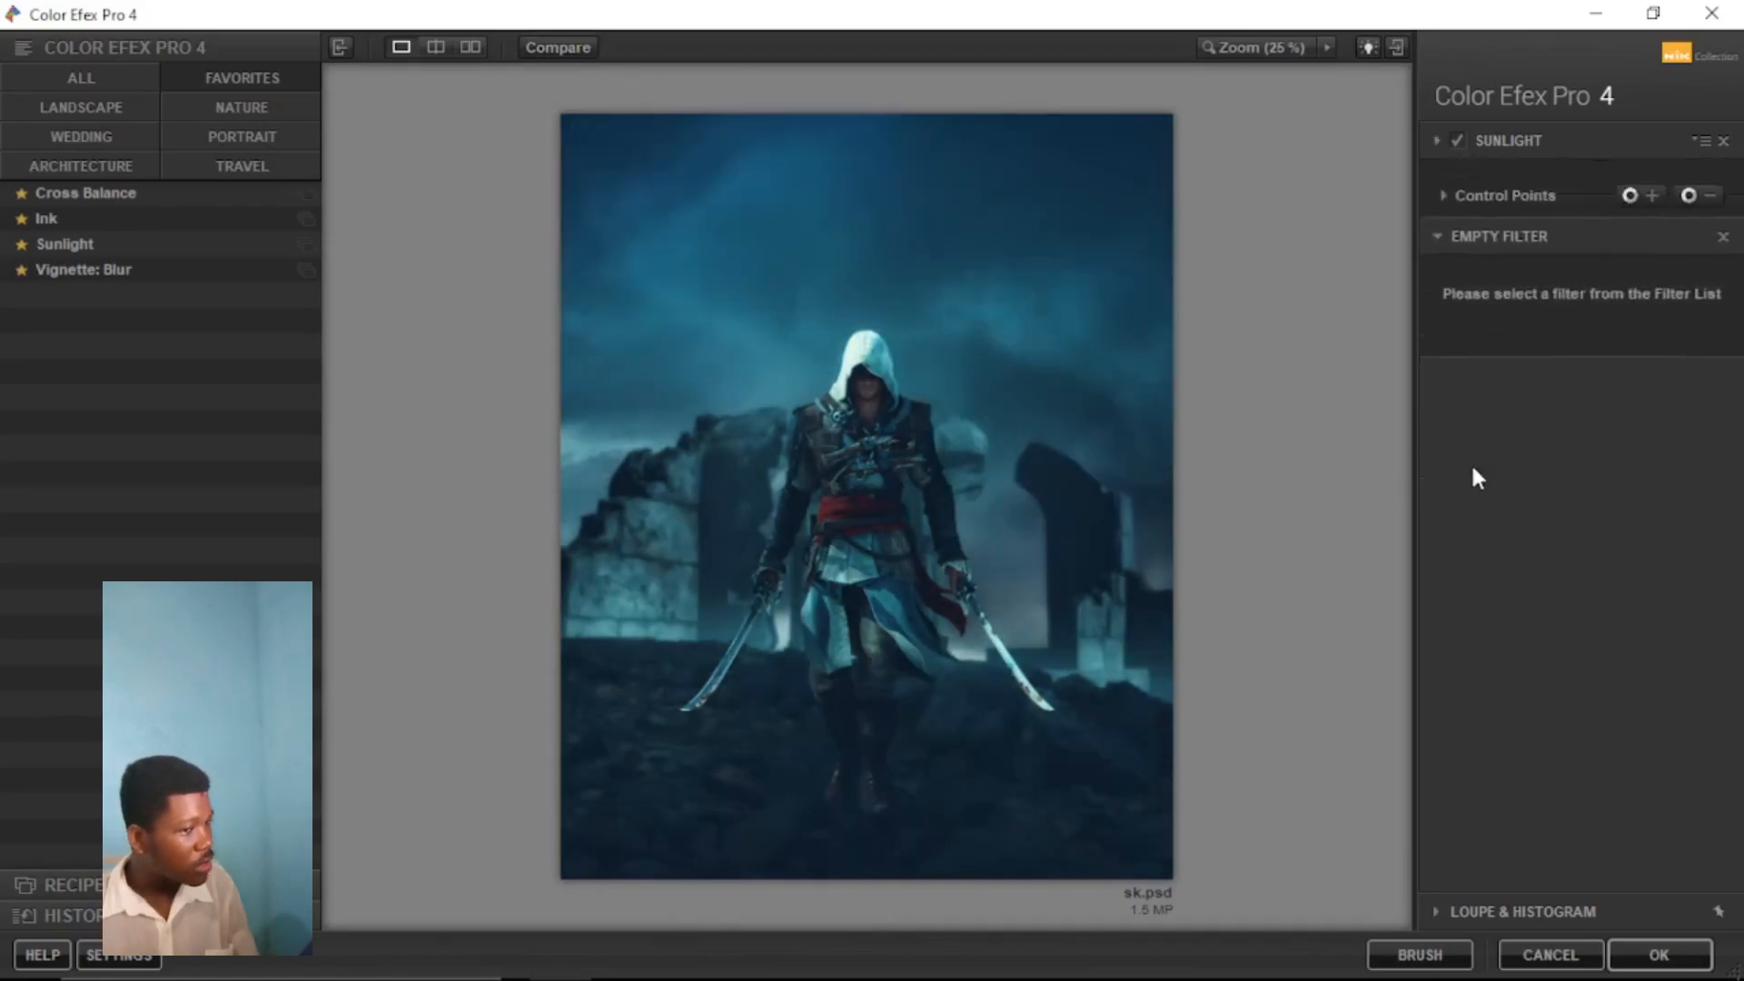
pyautogui.click(111, 271)
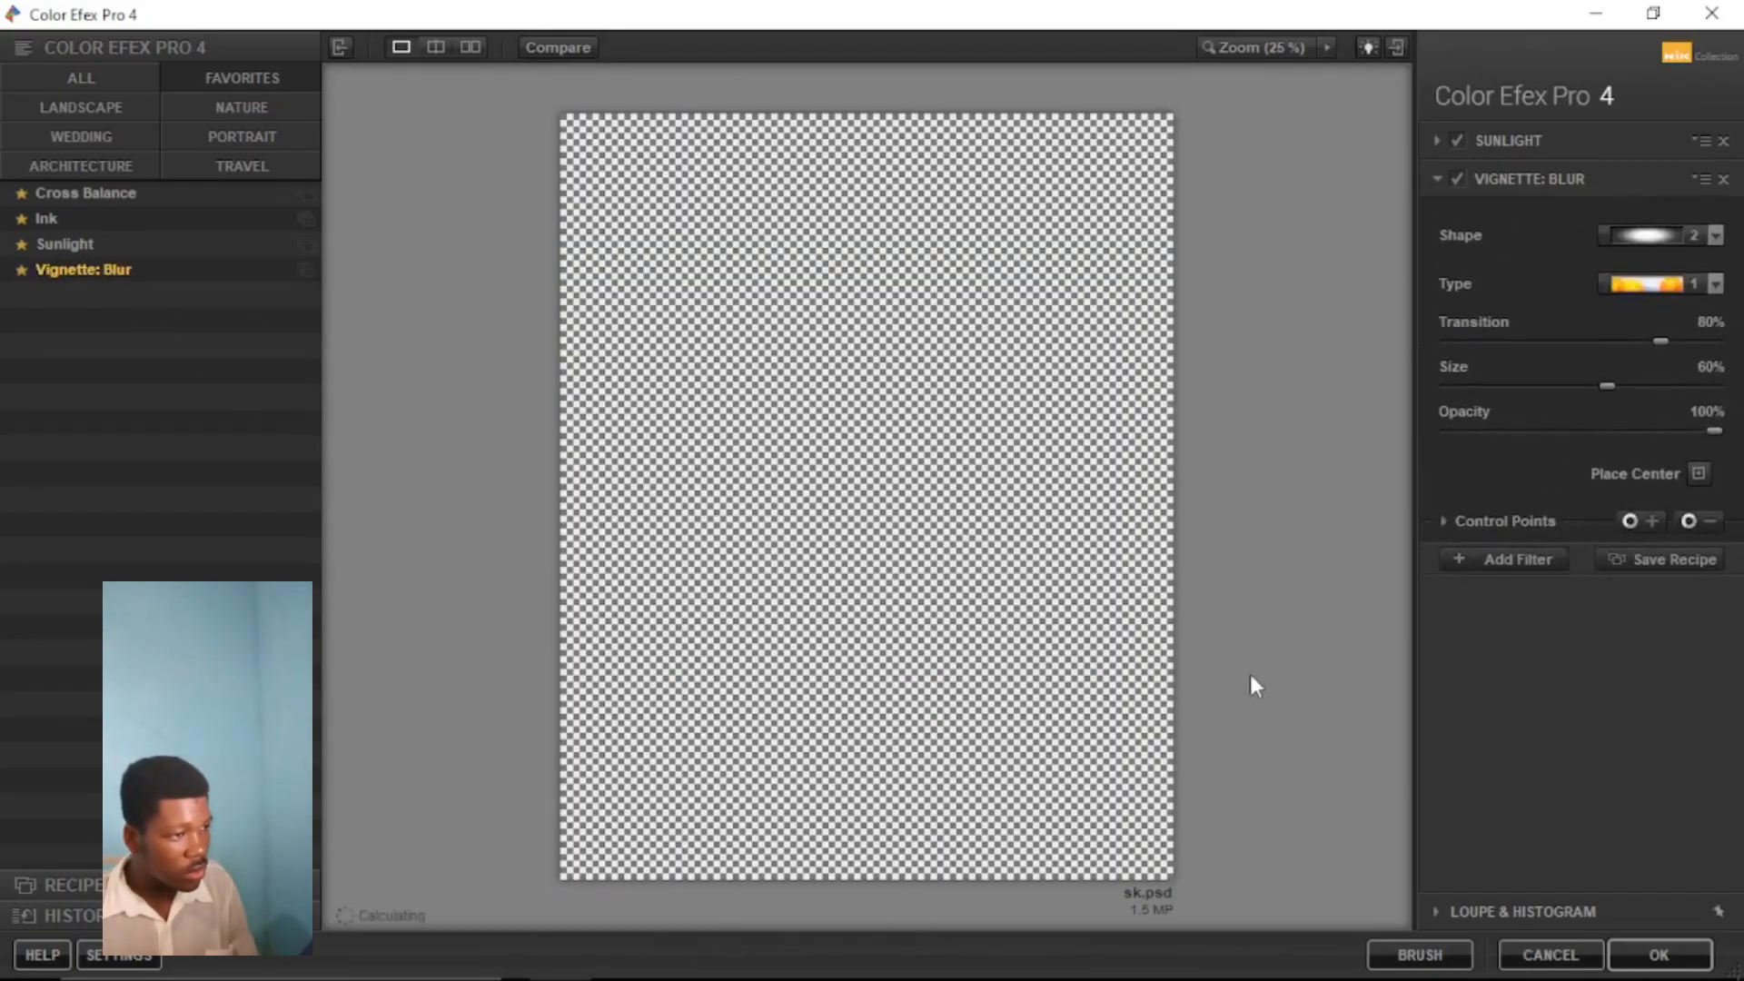
pyautogui.click(1460, 396)
pyautogui.click(1480, 340)
pyautogui.click(1547, 342)
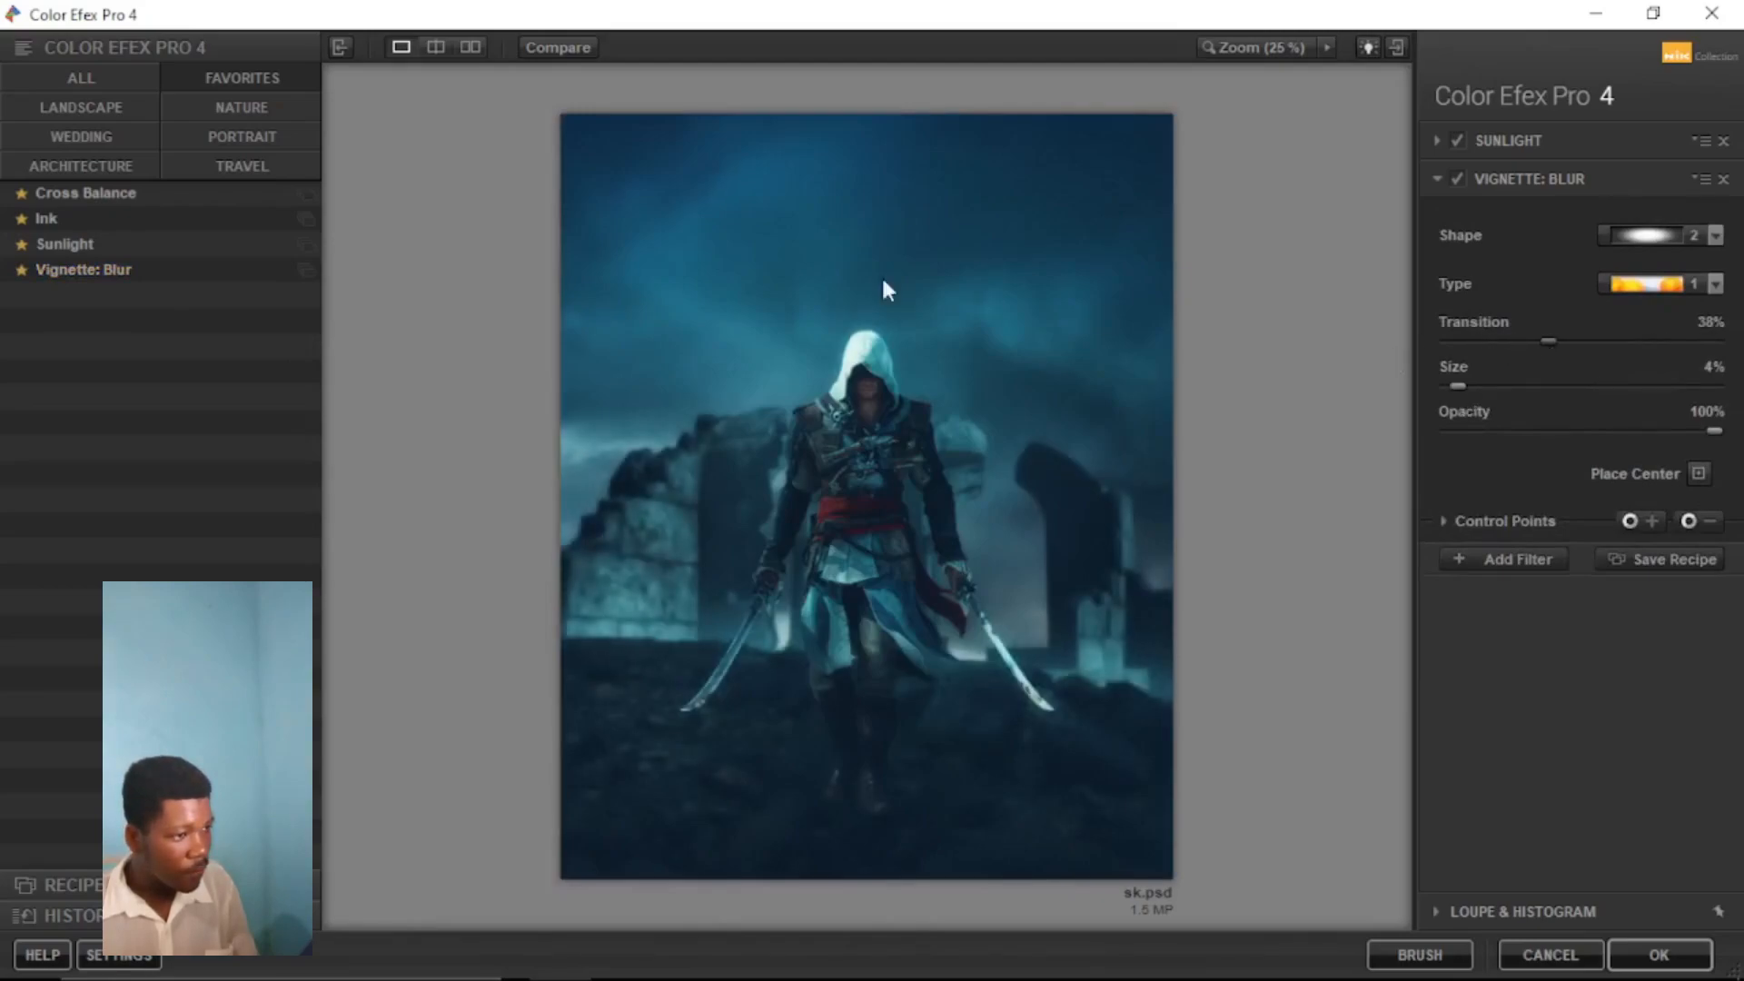
# Step: Refine the Vignette: Blur to Transition 27% and Size 10% while comparing with the original, and apply the filters to the document
pyautogui.click(436, 46)
pyautogui.click(471, 47)
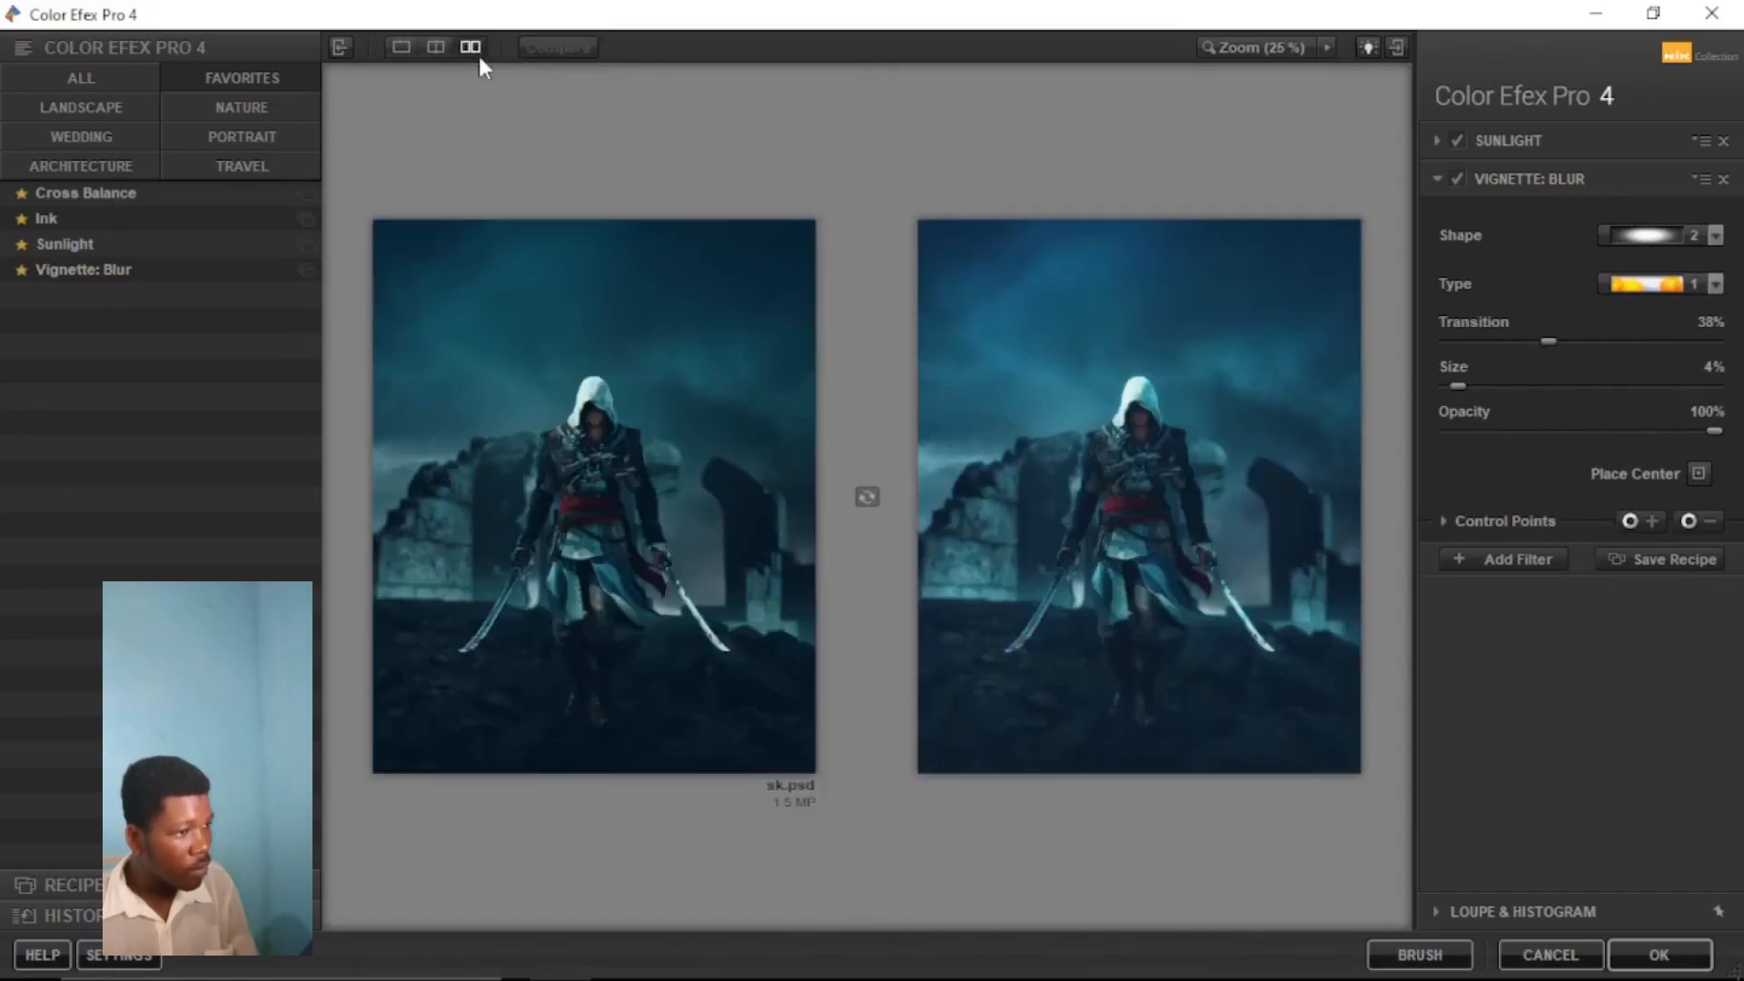
pyautogui.moveTo(1476, 344); pyautogui.dragTo(1520, 344)
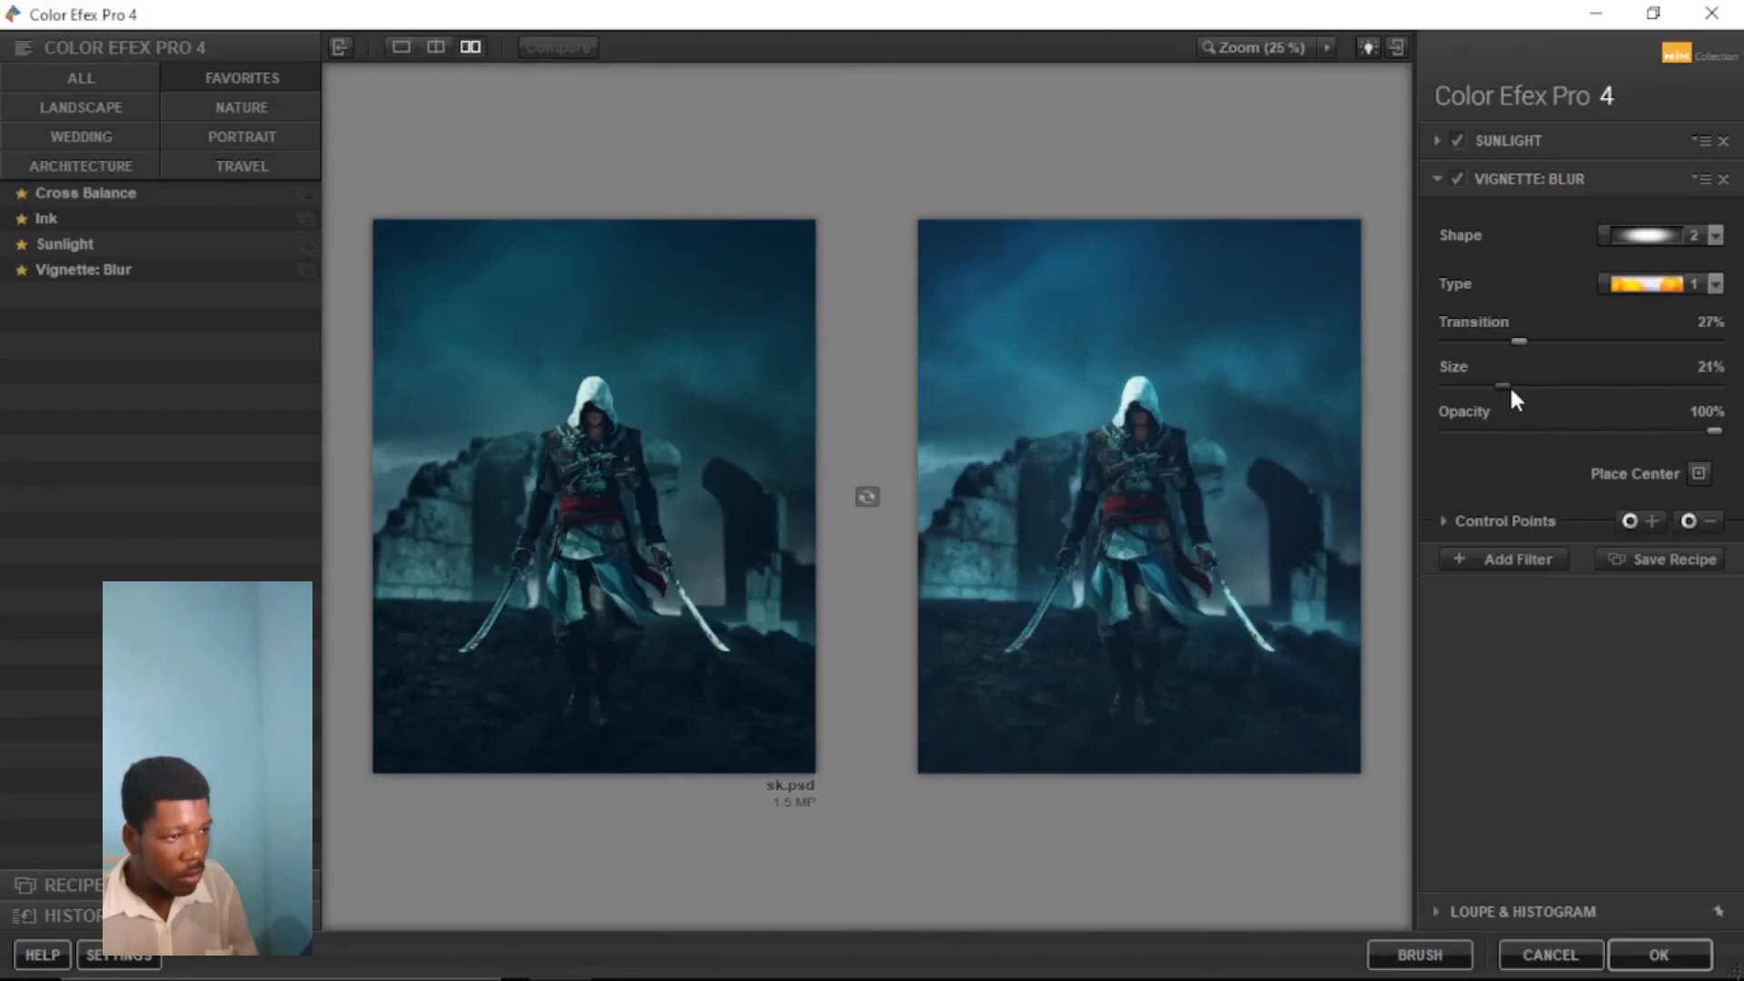
pyautogui.click(402, 47)
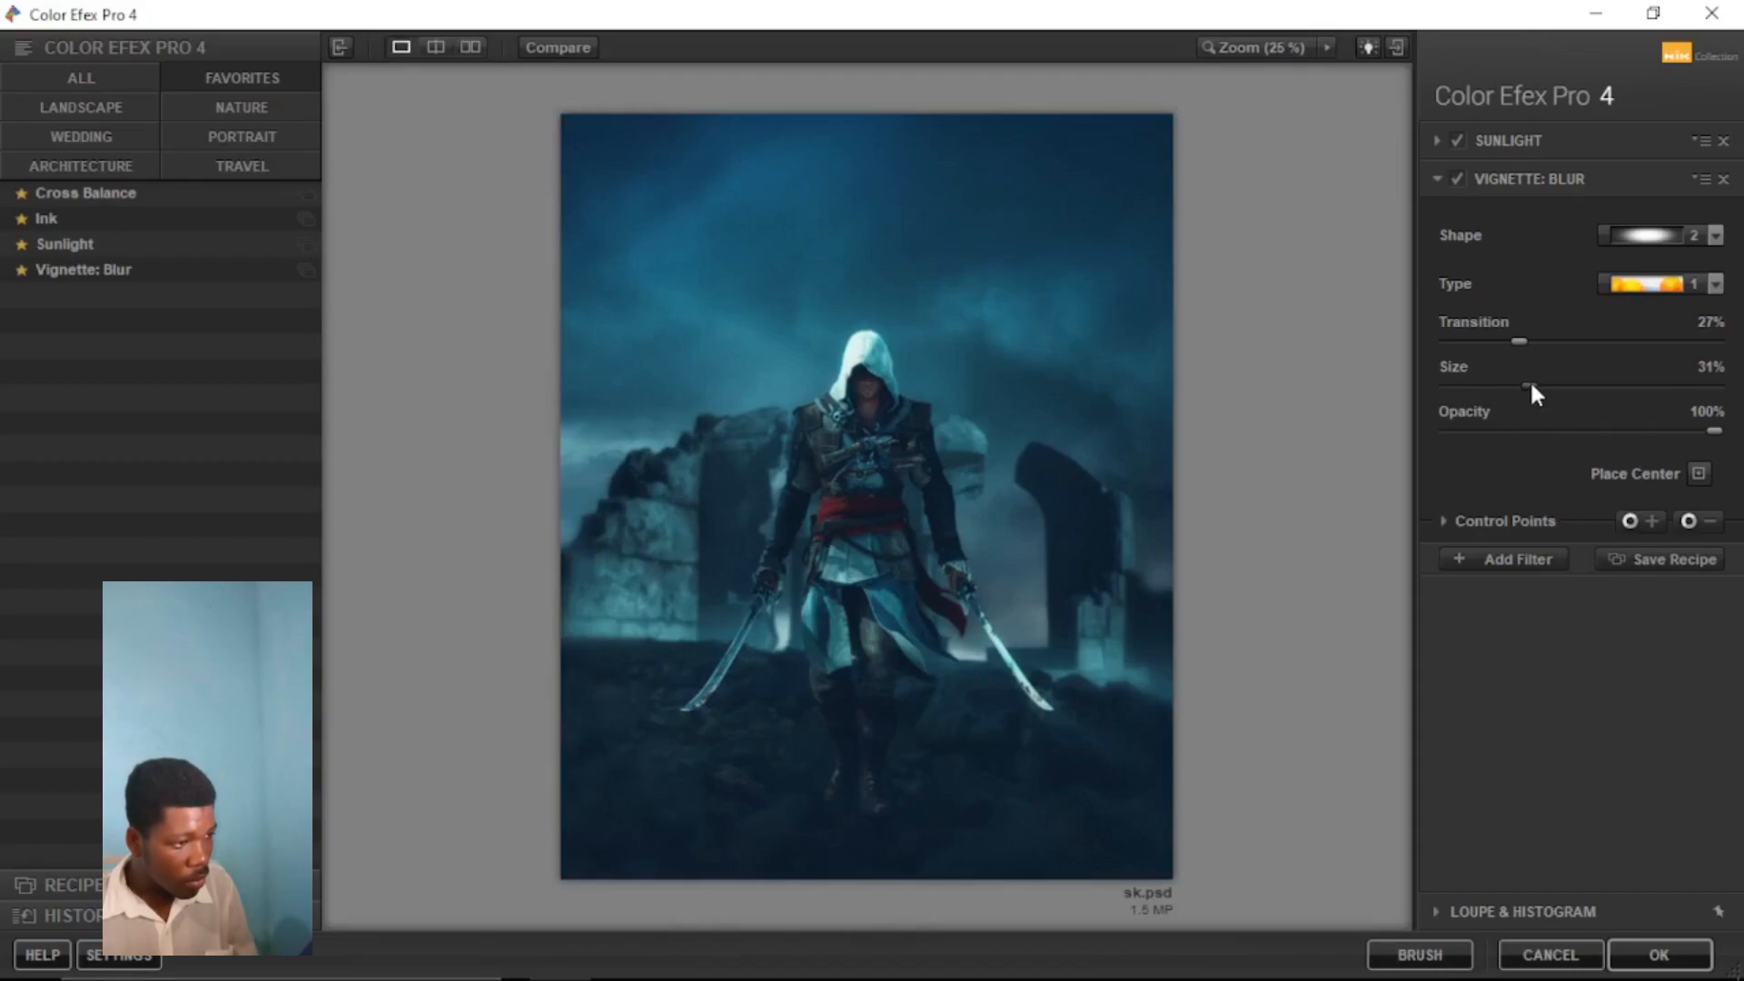
pyautogui.click(1445, 385)
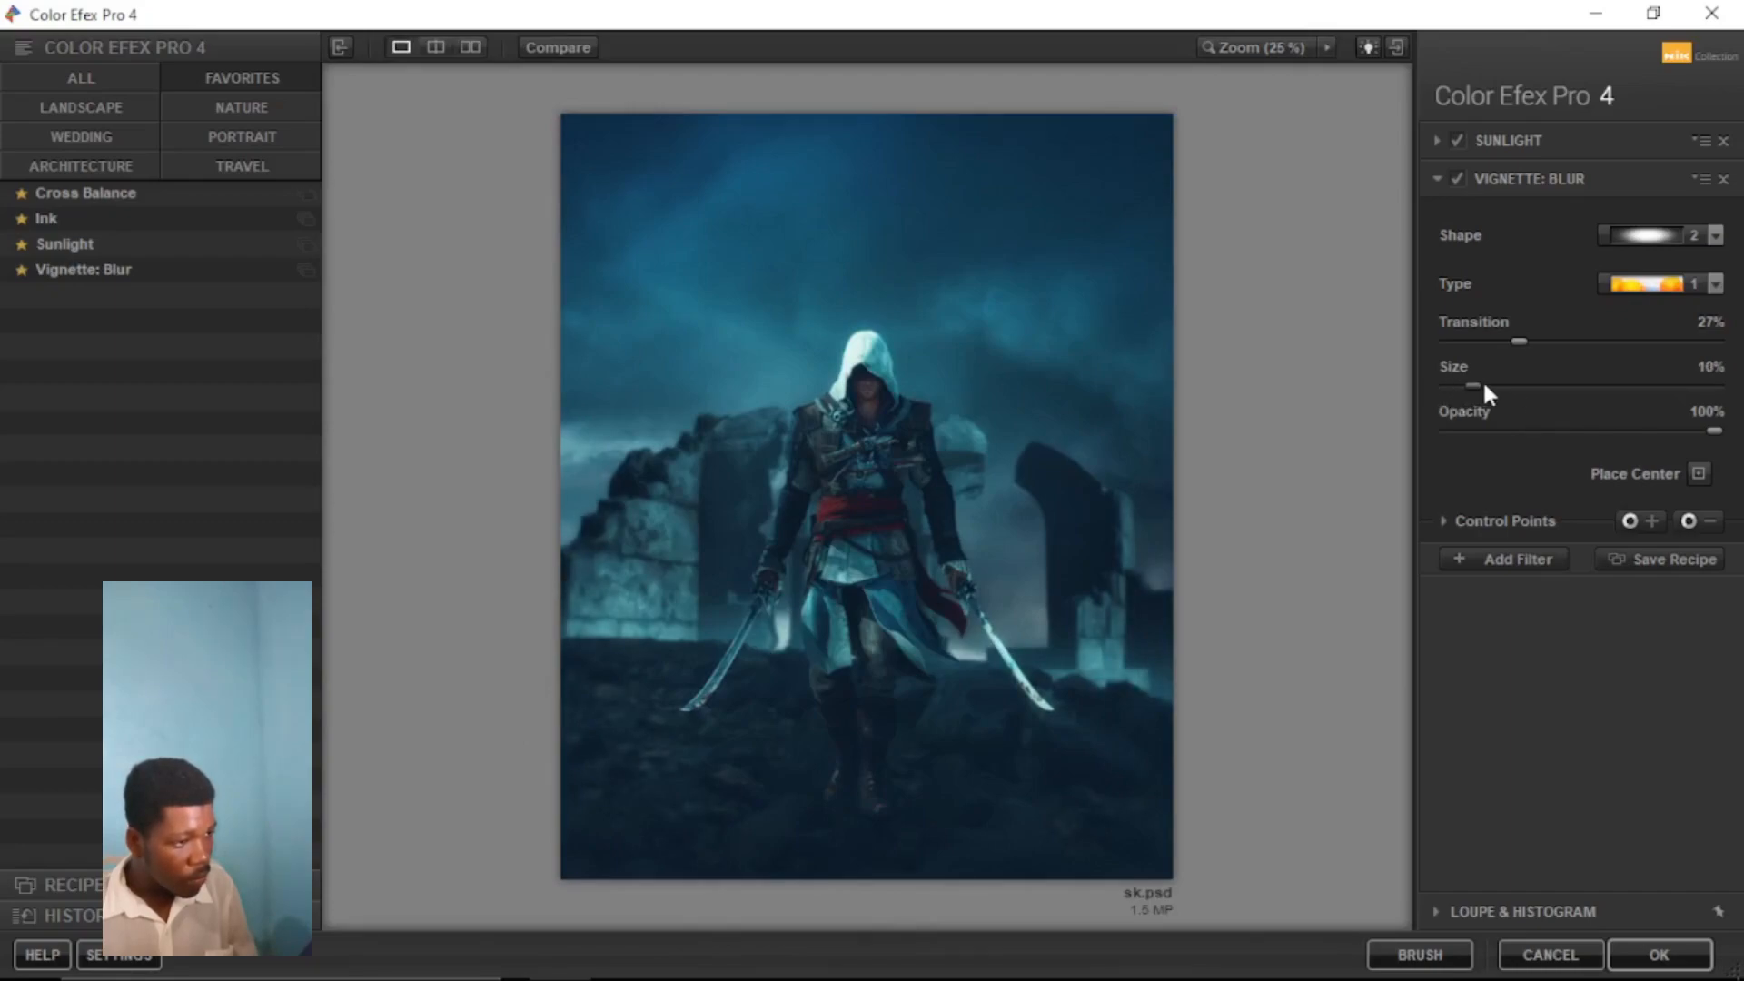
pyautogui.click(563, 49)
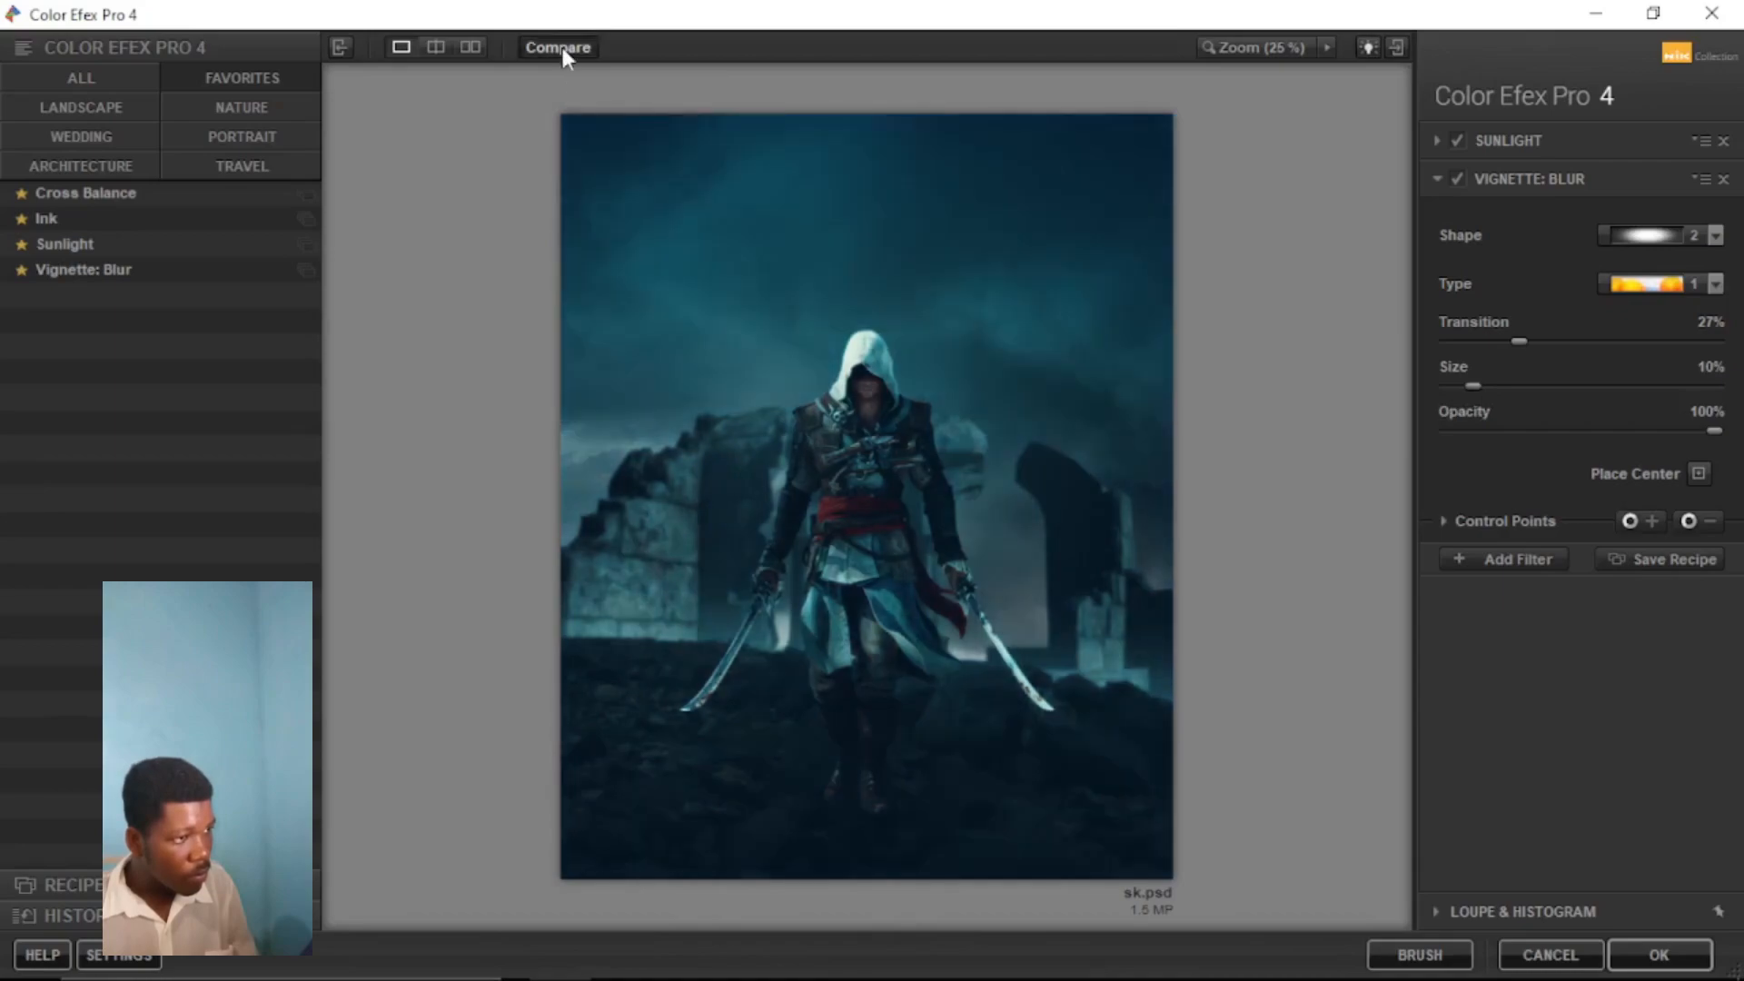
pyautogui.click(1672, 952)
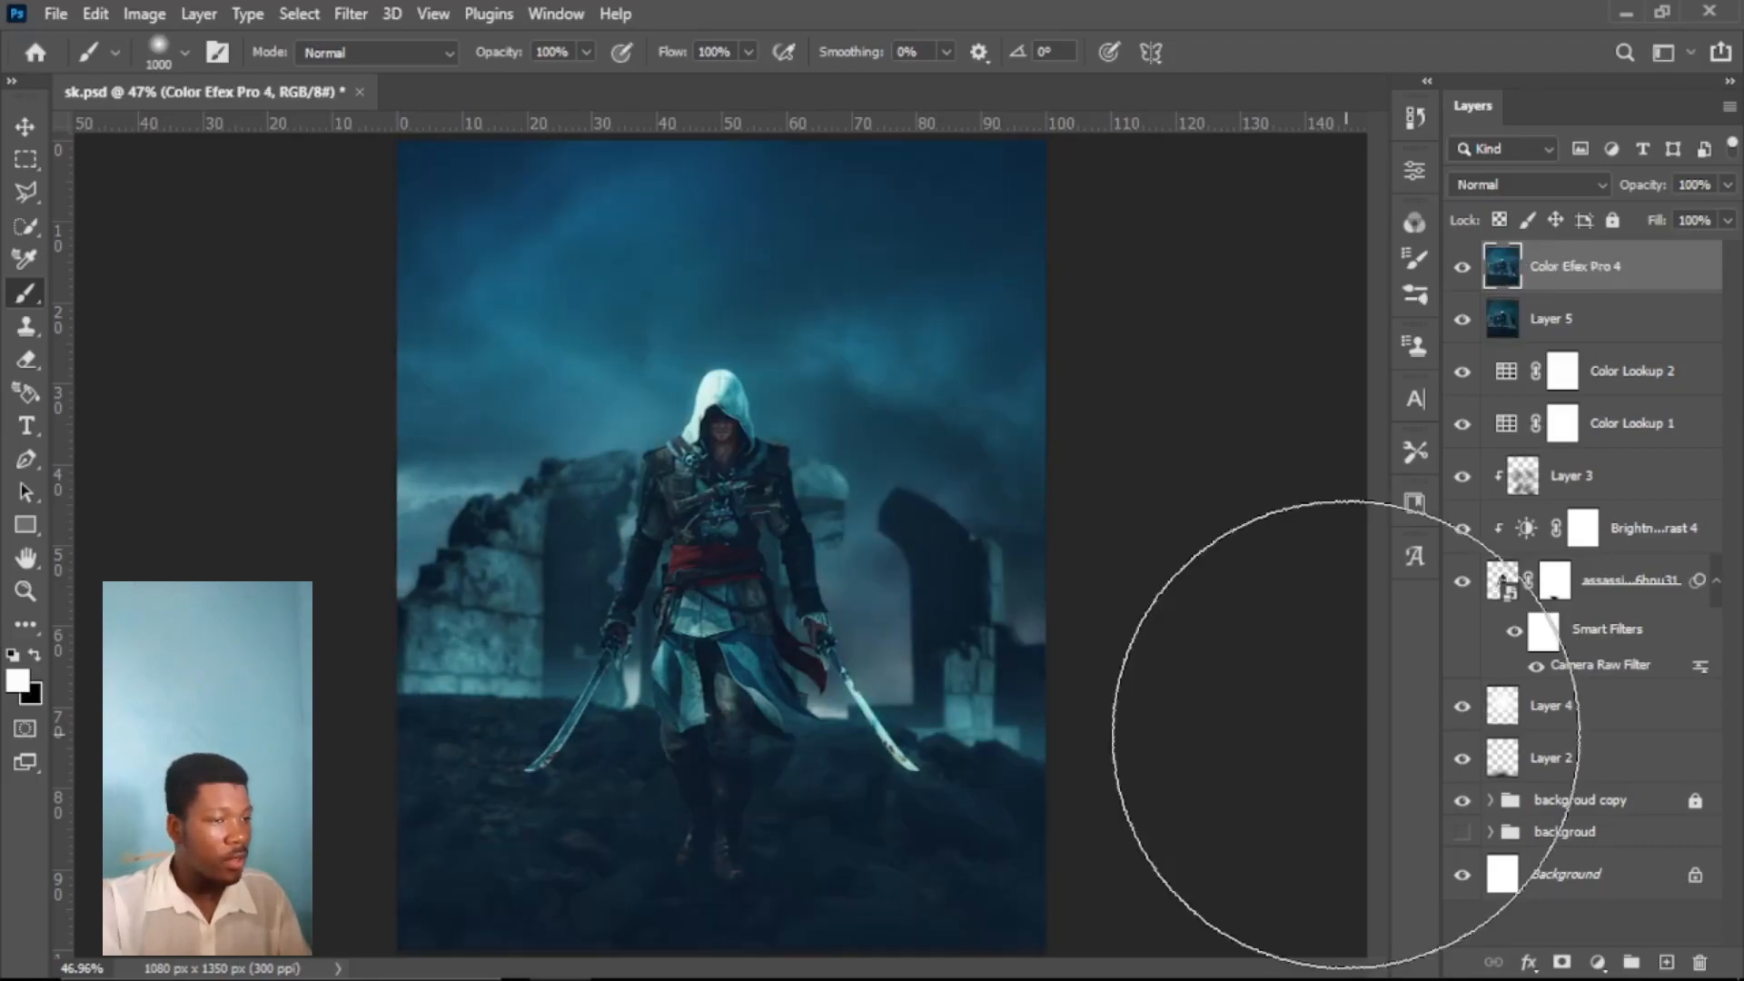
# Step: Compare the composite with and without the Color Efex Pro 4 layer and check the overall look
pyautogui.click(1456, 277)
pyautogui.click(1457, 277)
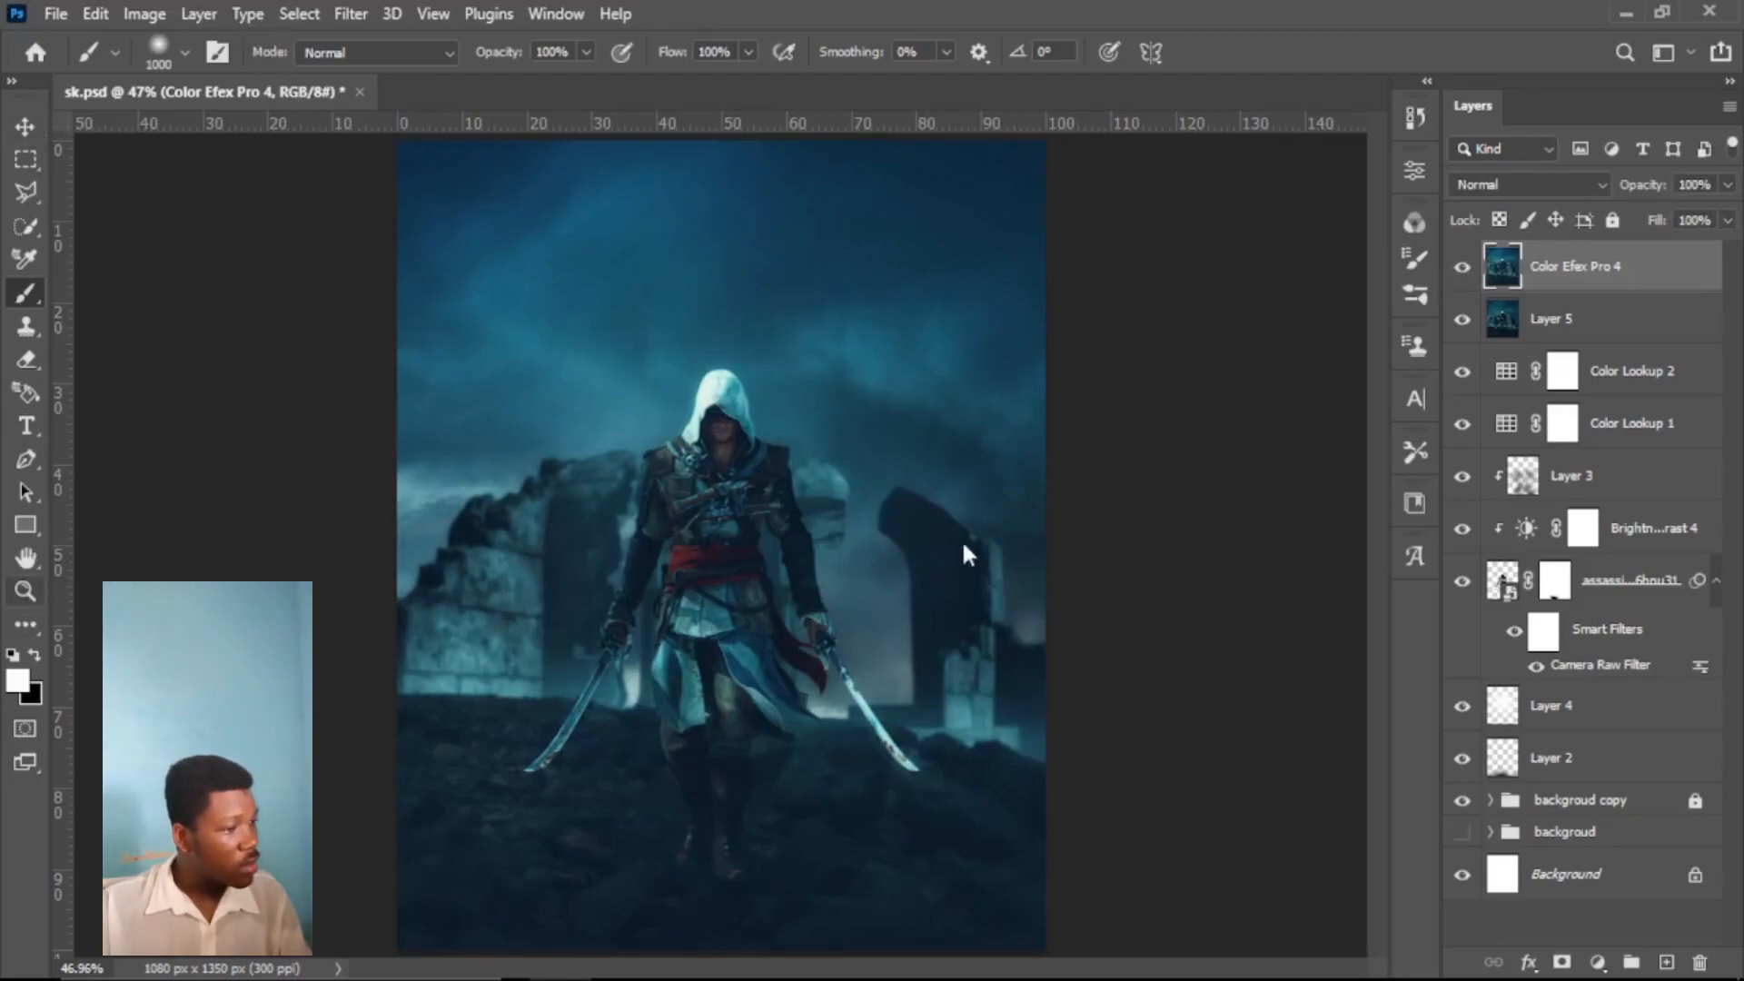
pyautogui.press('z')
pyautogui.scroll(-4, 800, 582)
pyautogui.scroll(2, 818, 586)
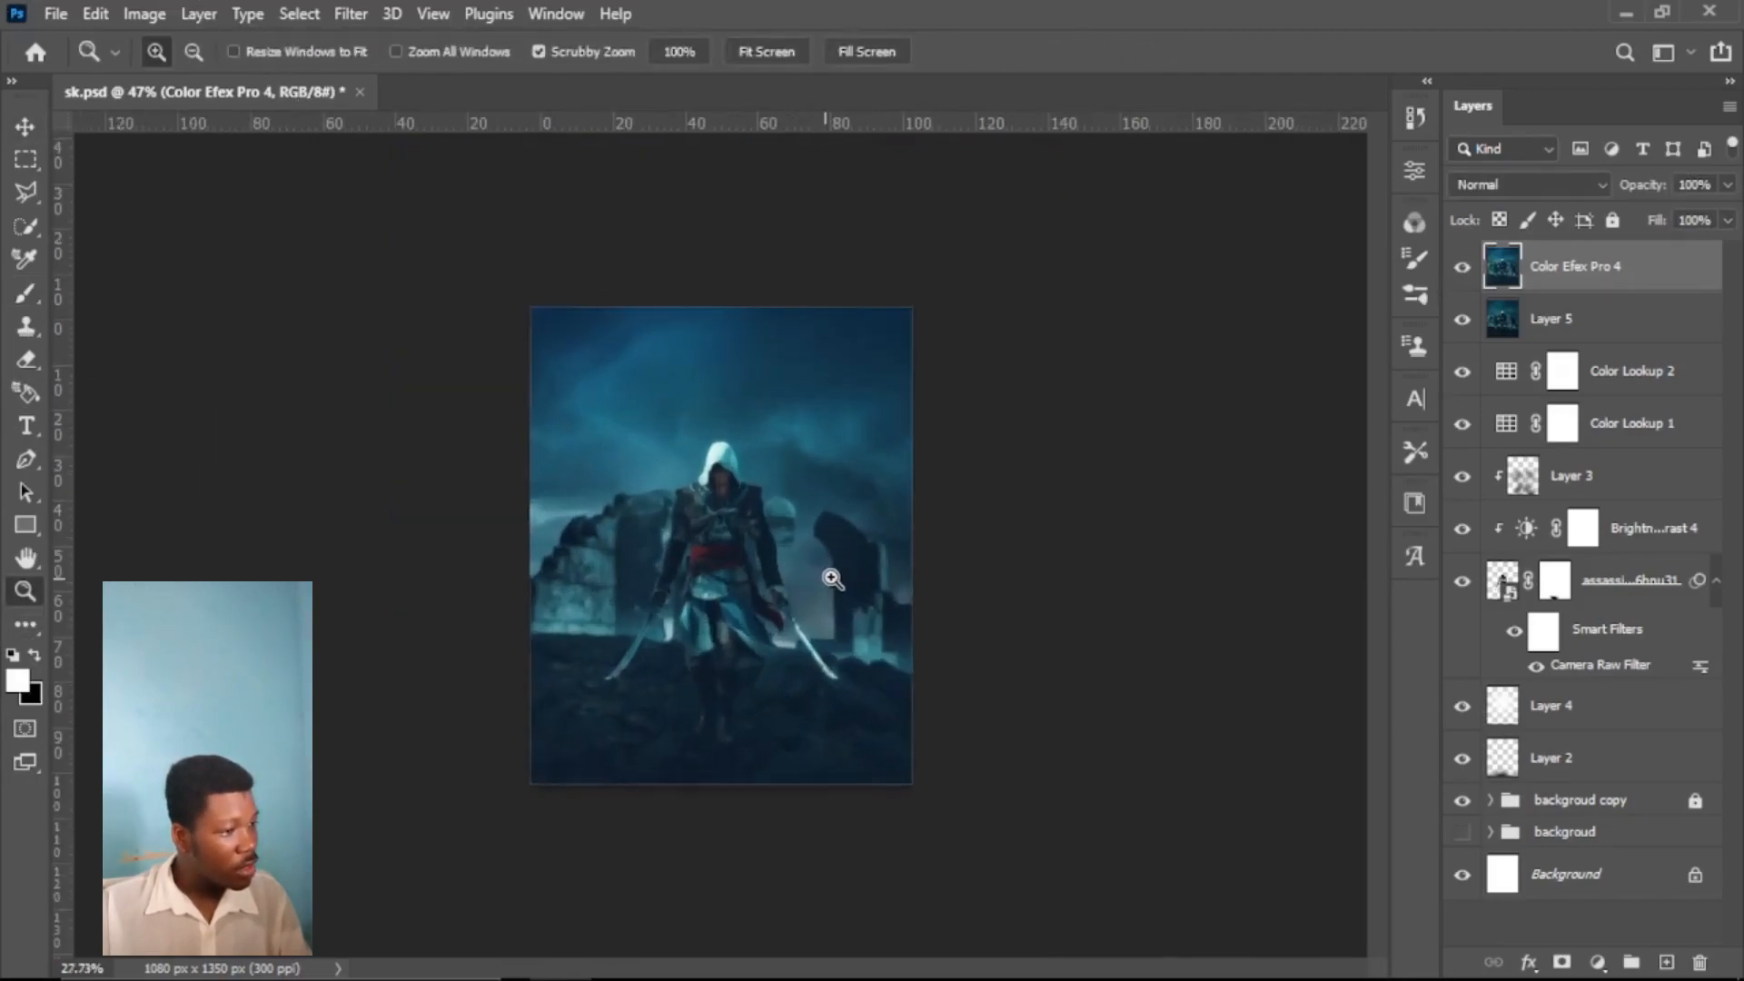
pyautogui.scroll(3, 830, 578)
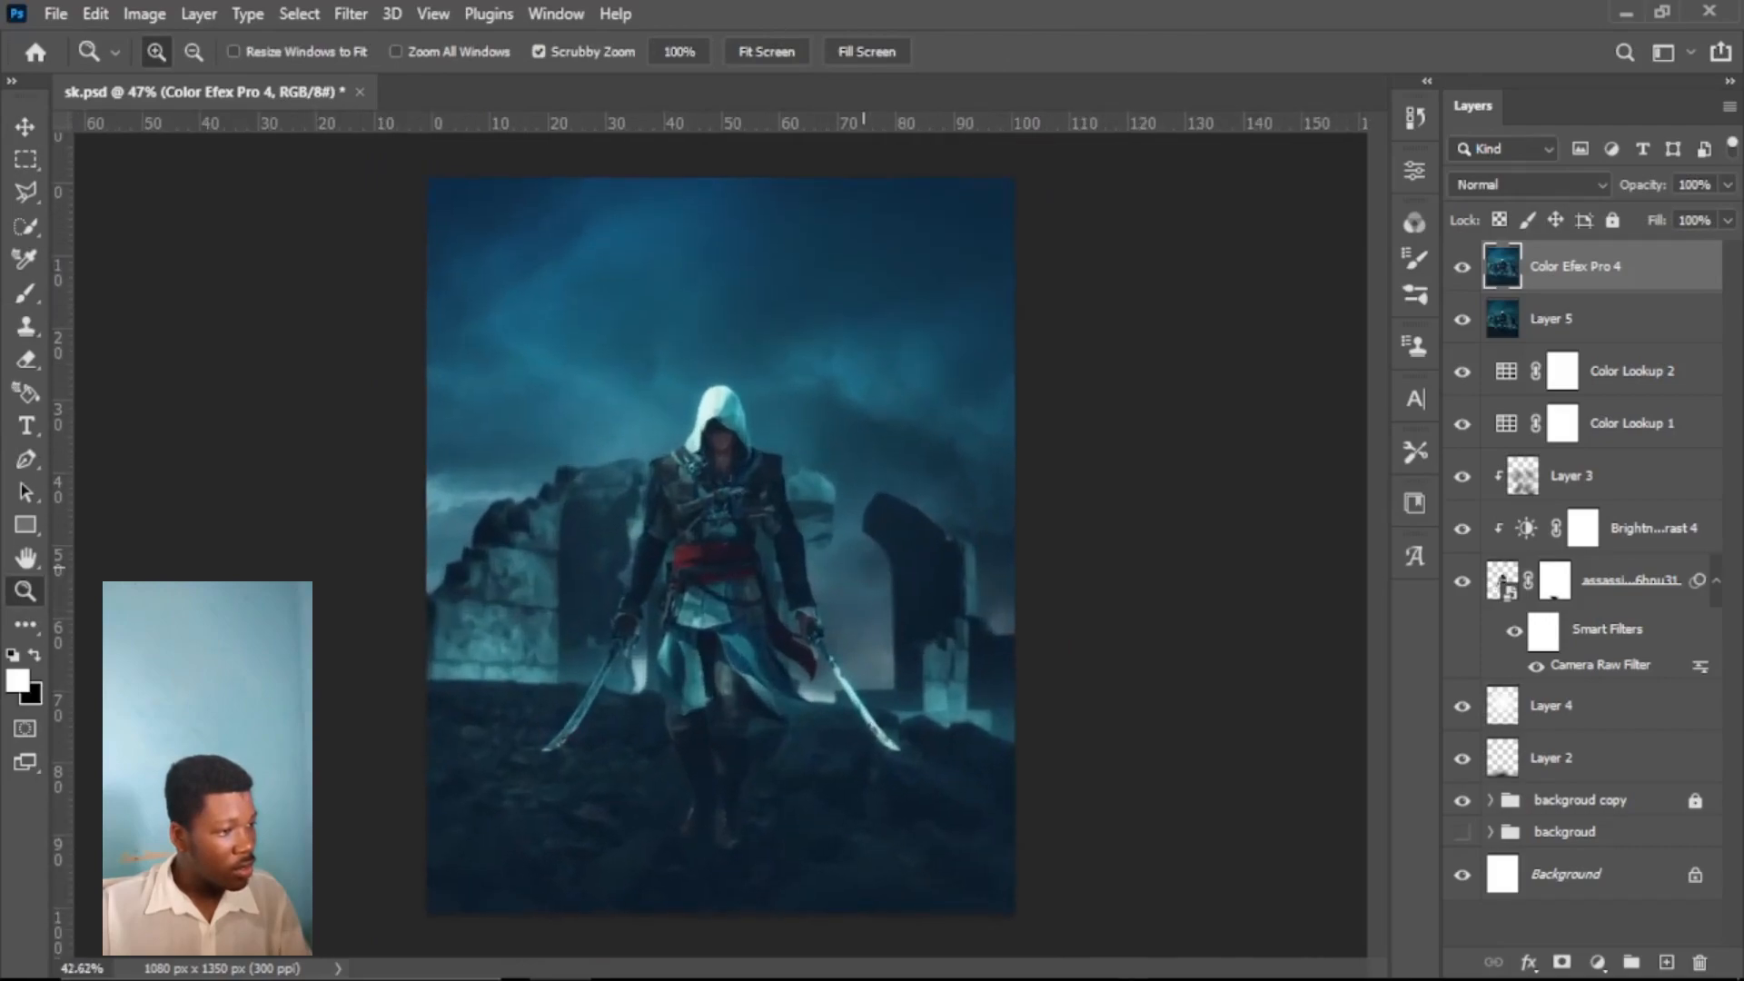
# Step: Place the light-png-27723 image from the file folder above all layers and set its blend mode to Screen
pyautogui.click(627, 954)
pyautogui.click(582, 461)
pyautogui.moveTo(581, 461); pyautogui.dragTo(778, 203)
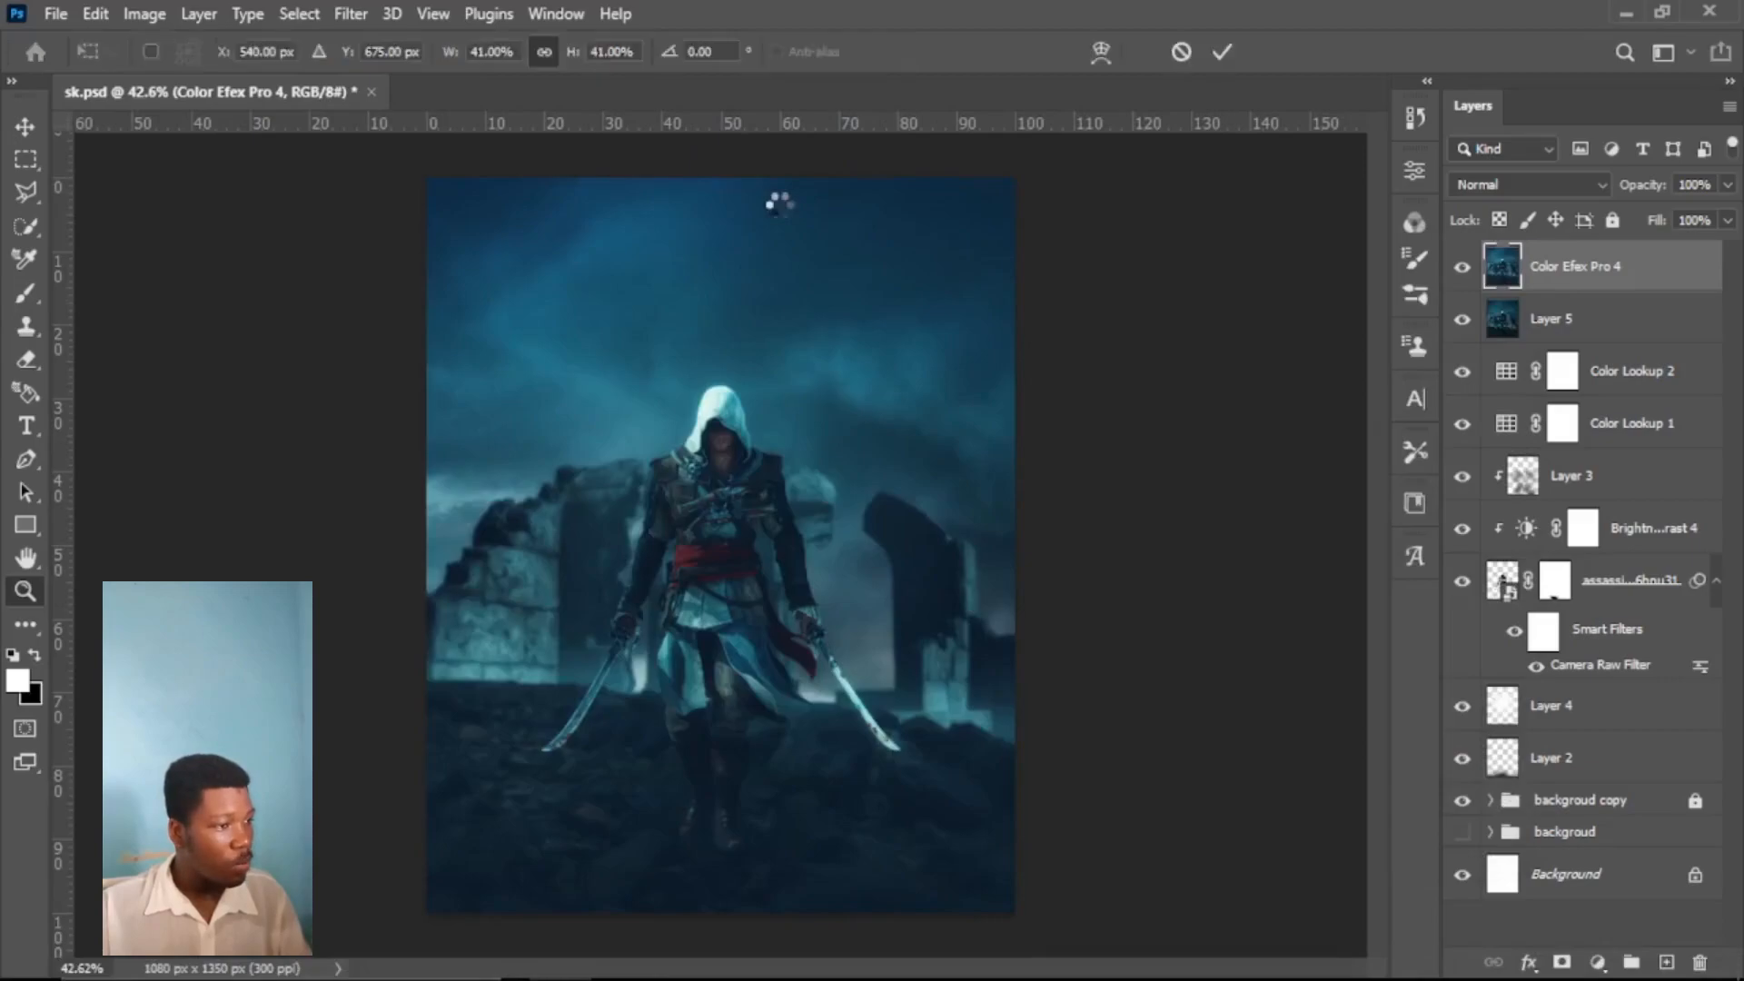
pyautogui.click(1224, 53)
pyautogui.click(1514, 182)
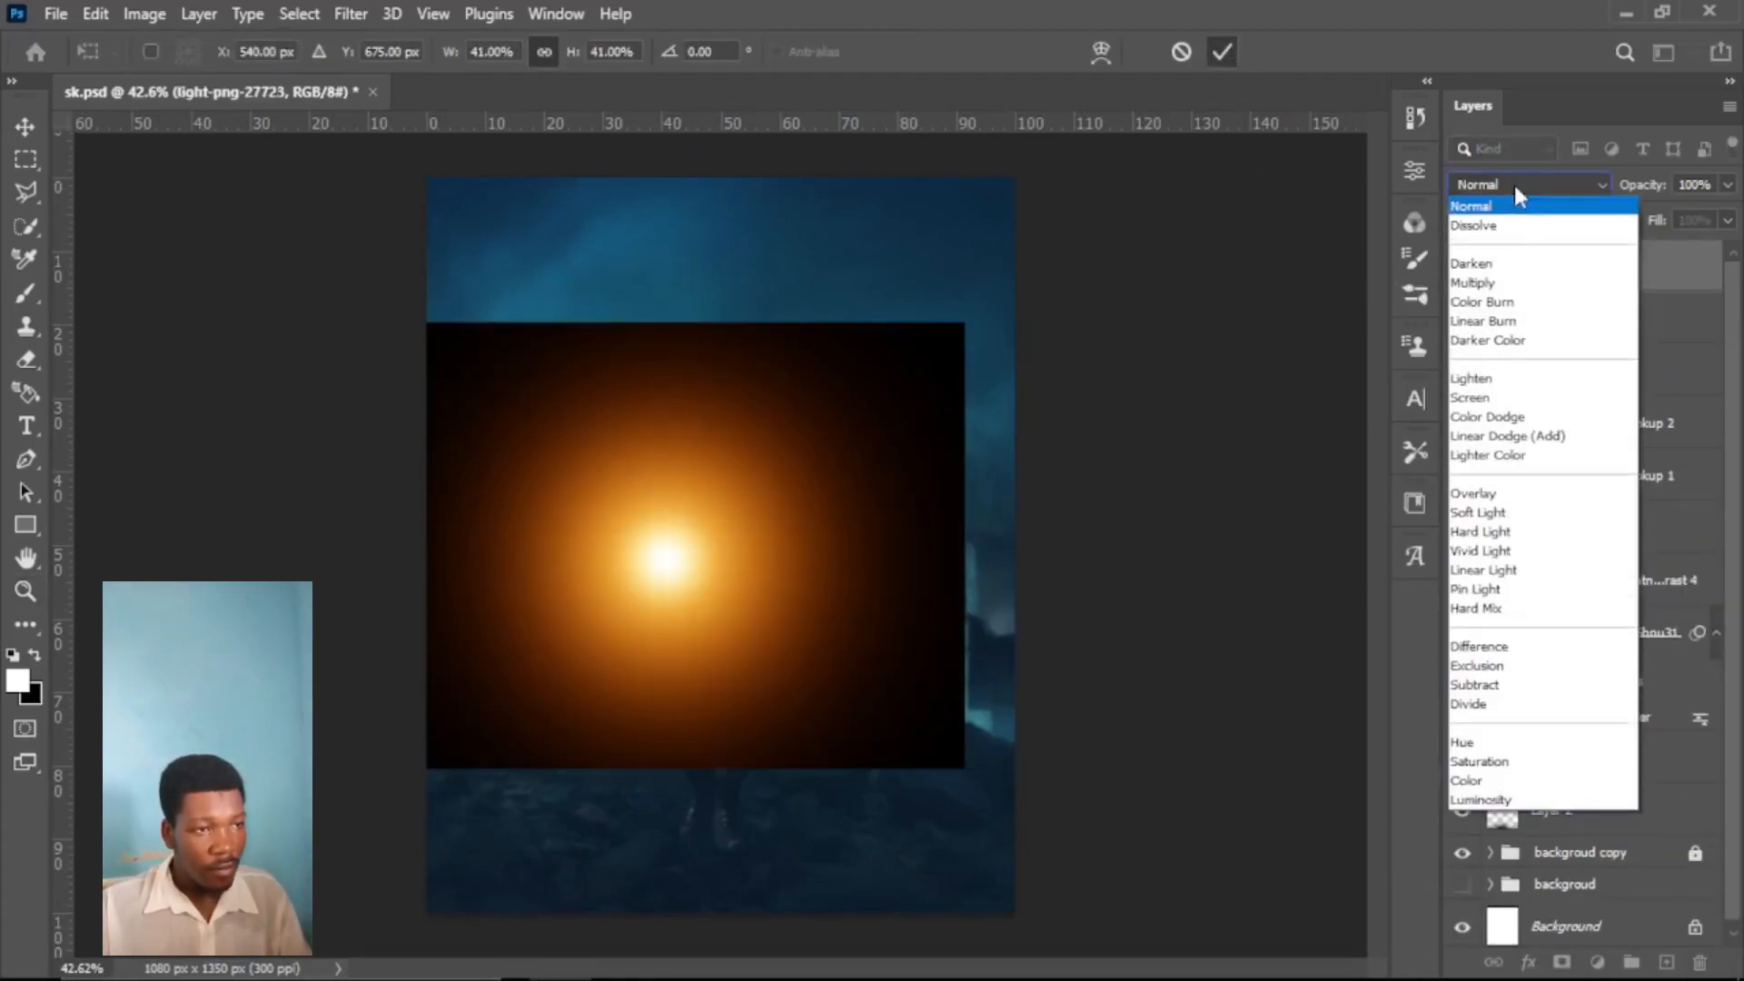
pyautogui.click(1491, 400)
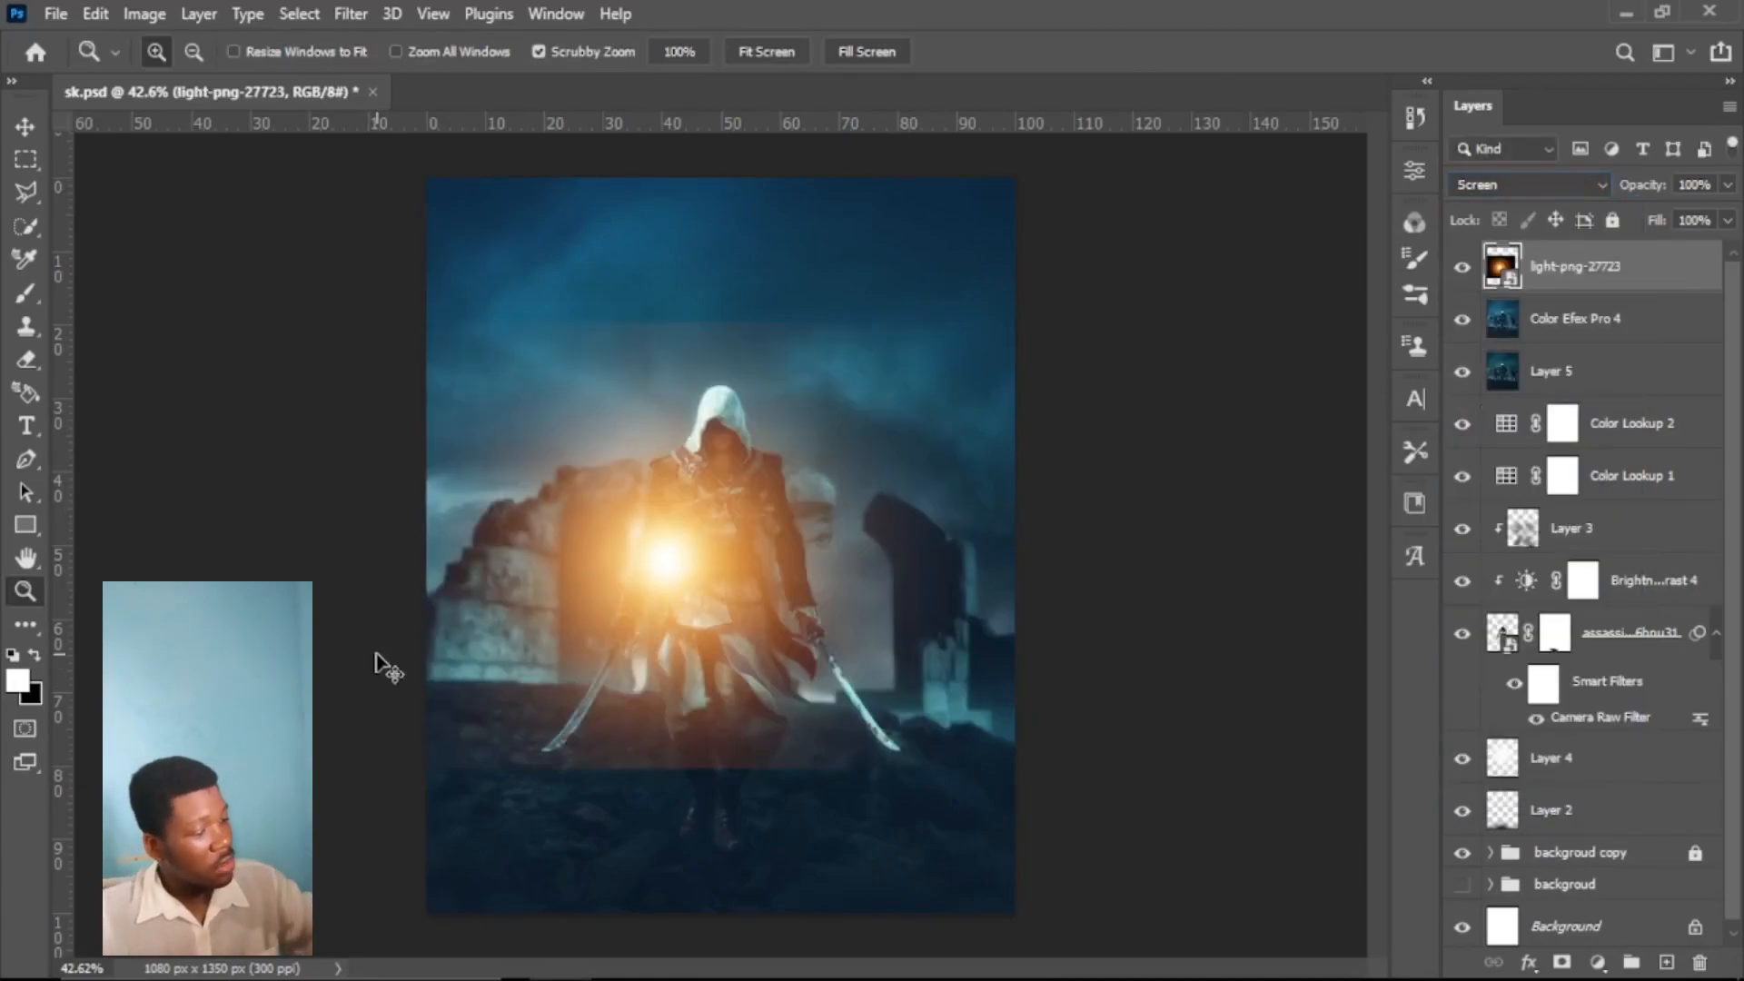
# Step: Enlarge the orange light glow and position its bright centre at the upper-left edge of the picture, spilling over the sky and ruins
pyautogui.hotkey('ctrl', 't')
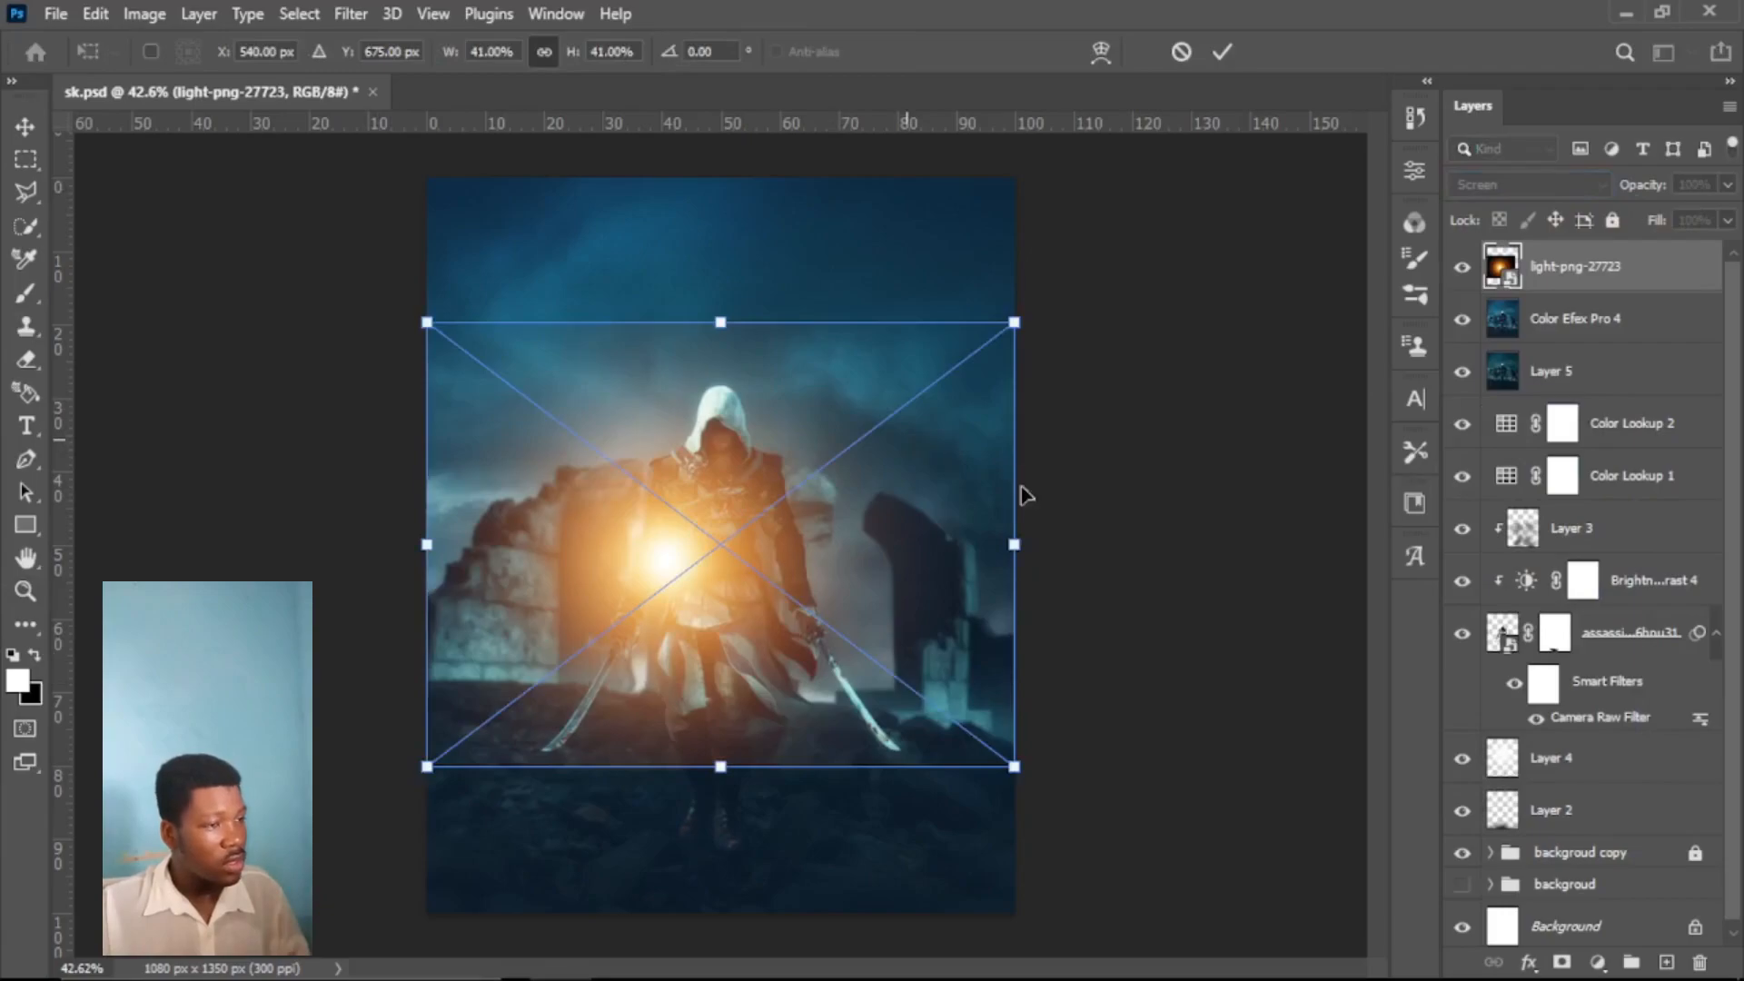
pyautogui.moveTo(1014, 547); pyautogui.dragTo(1208, 591)
pyautogui.moveTo(469, 388); pyautogui.dragTo(712, 379)
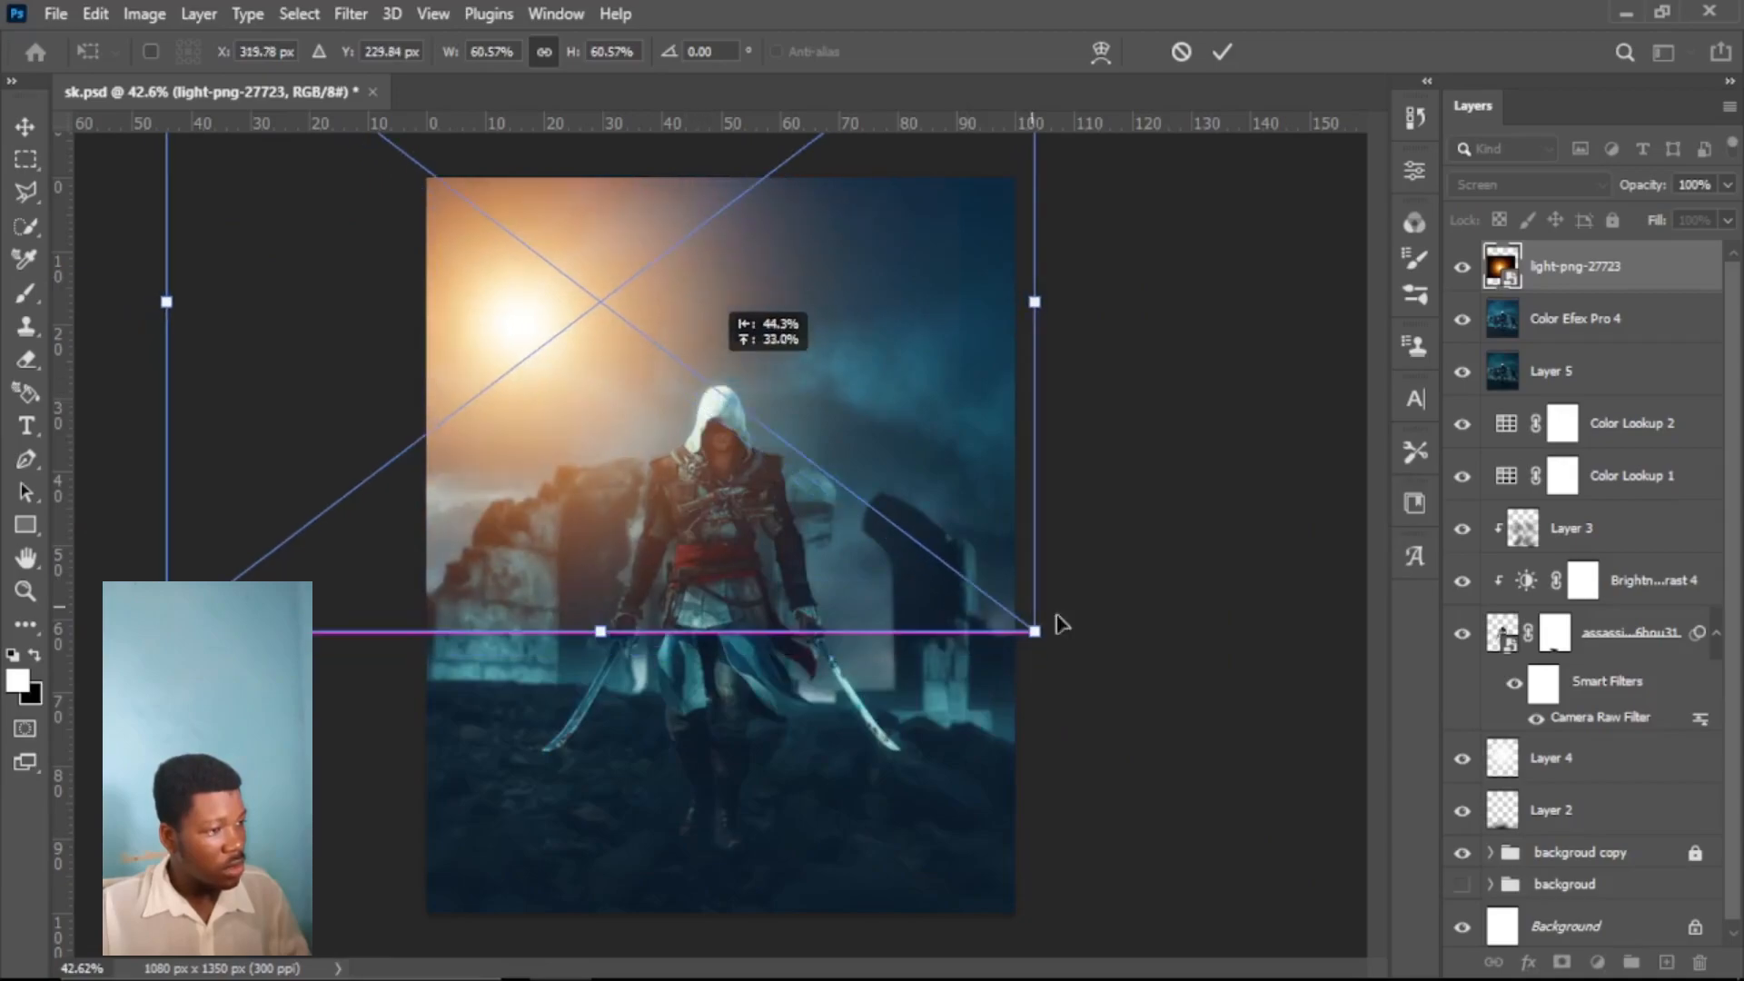
pyautogui.moveTo(1035, 631); pyautogui.dragTo(1197, 781)
pyautogui.moveTo(973, 561); pyautogui.dragTo(776, 412)
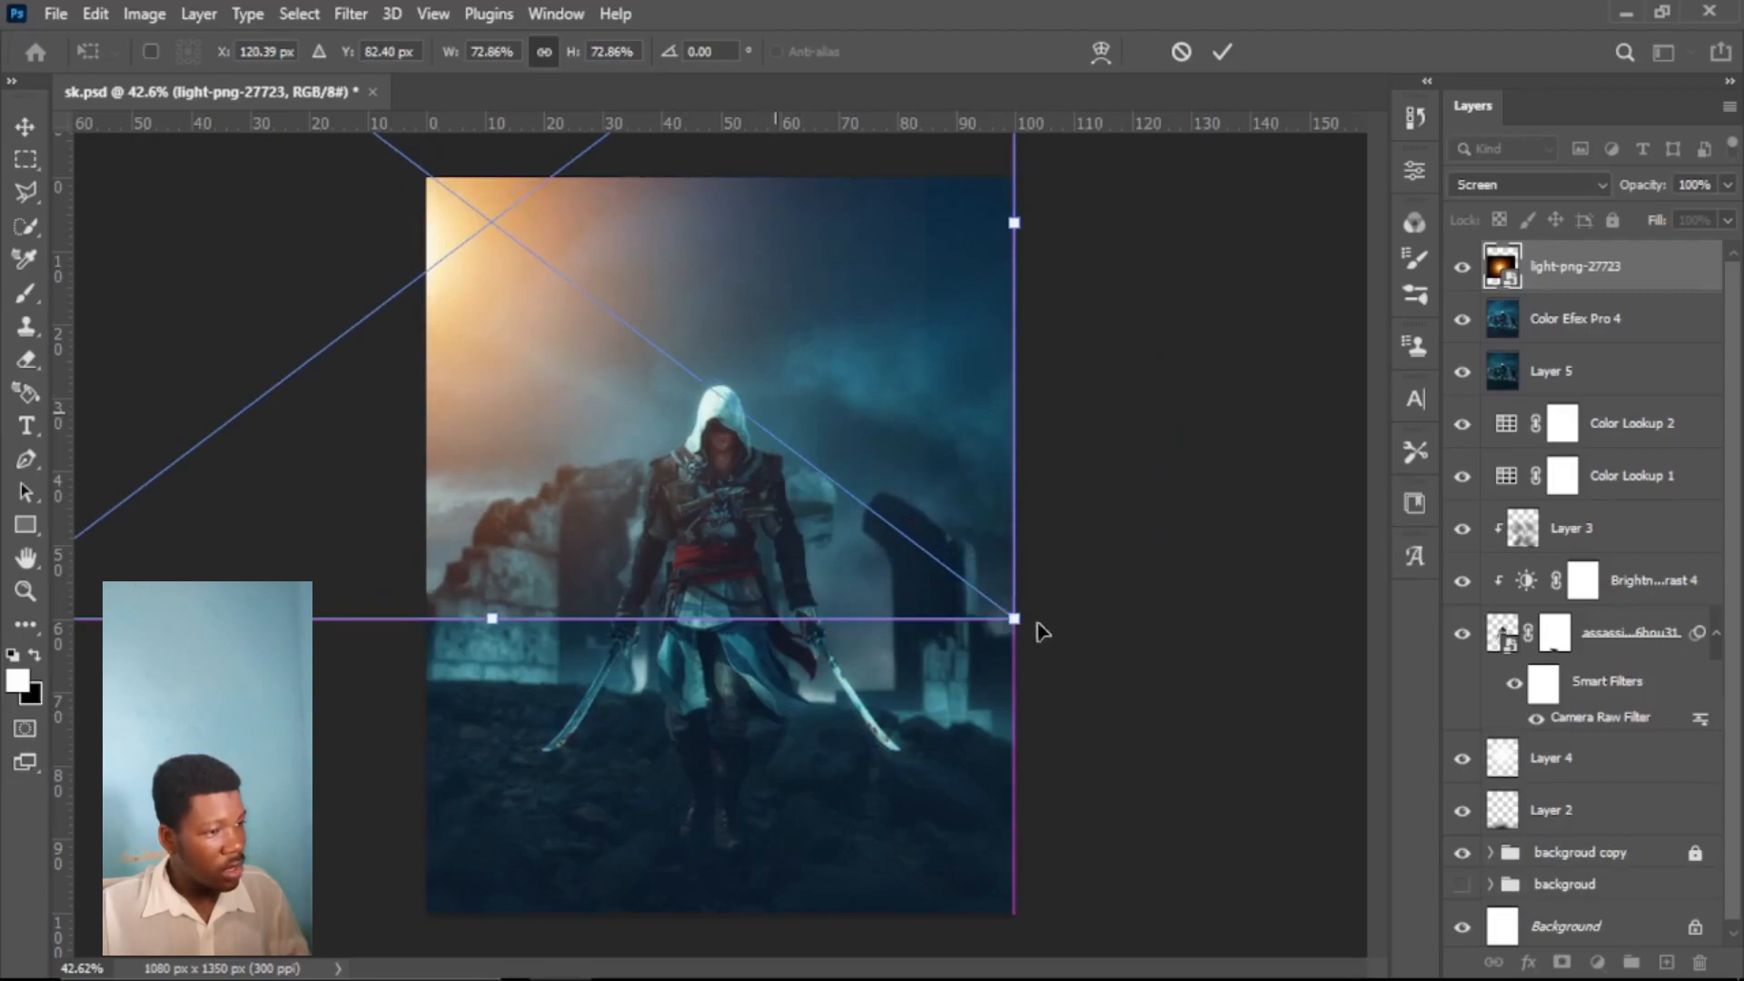
pyautogui.moveTo(1015, 619); pyautogui.dragTo(1226, 779)
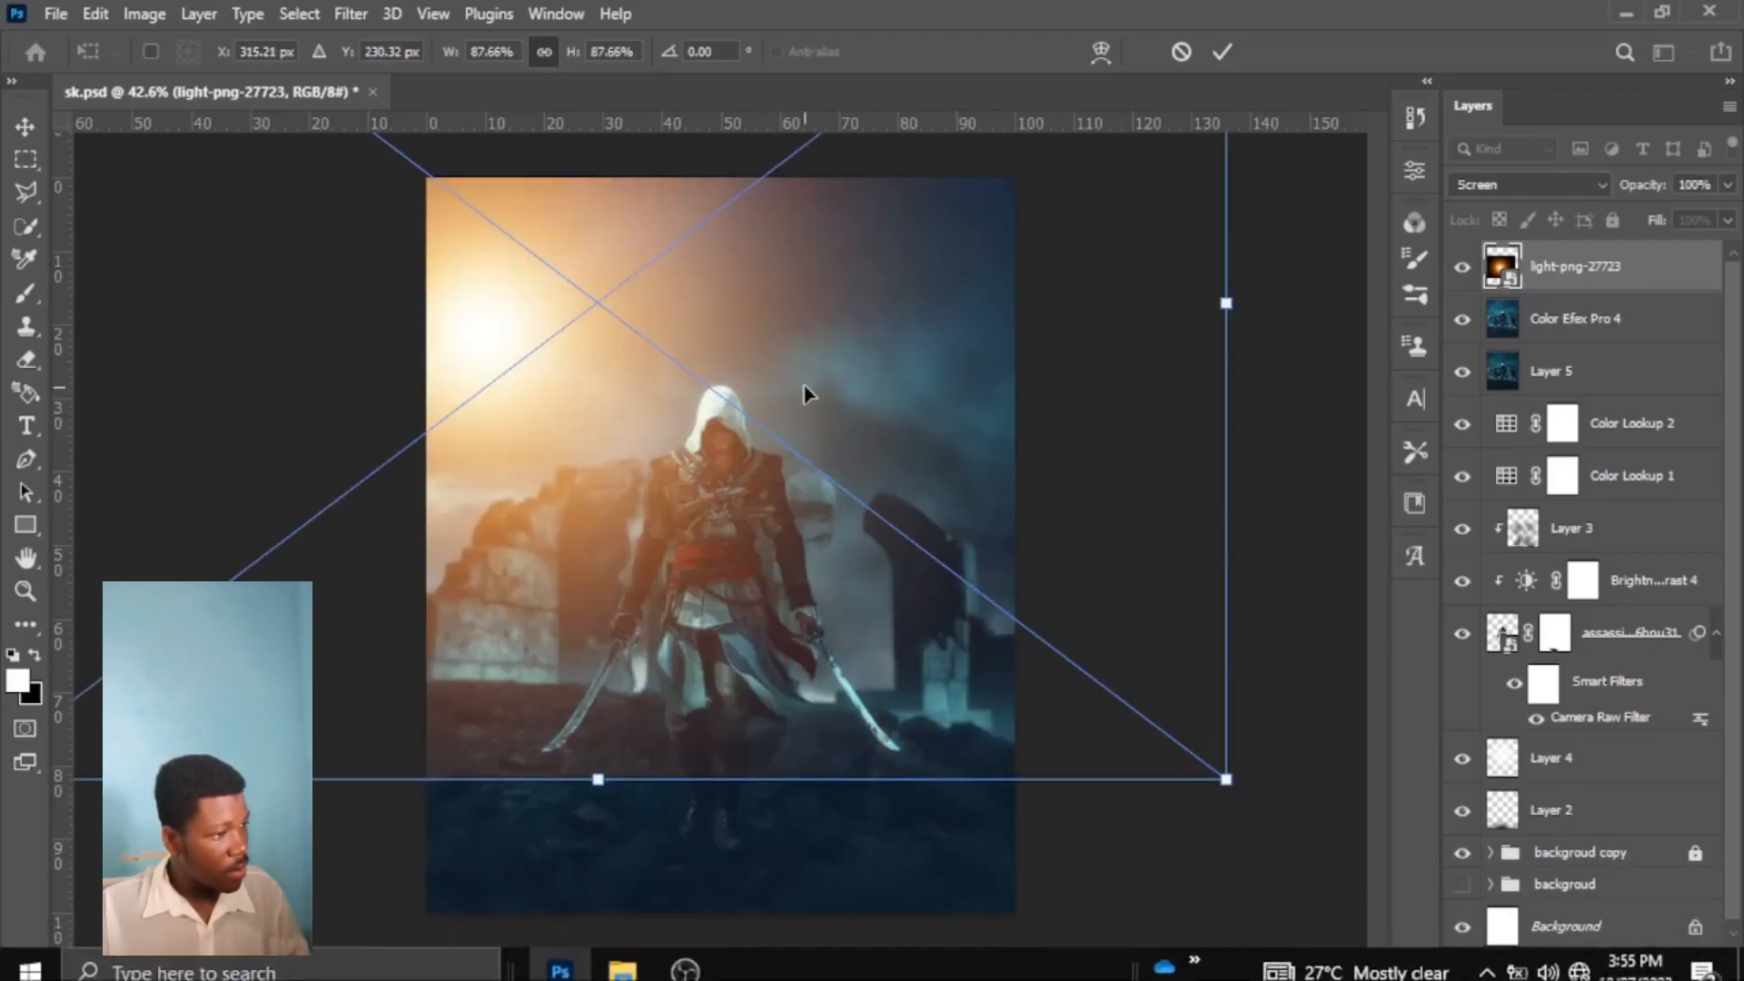
pyautogui.moveTo(1001, 537); pyautogui.dragTo(806, 390)
pyautogui.moveTo(688, 391); pyautogui.dragTo(754, 479)
pyautogui.moveTo(1222, 399); pyautogui.dragTo(1266, 227)
pyautogui.click(1222, 56)
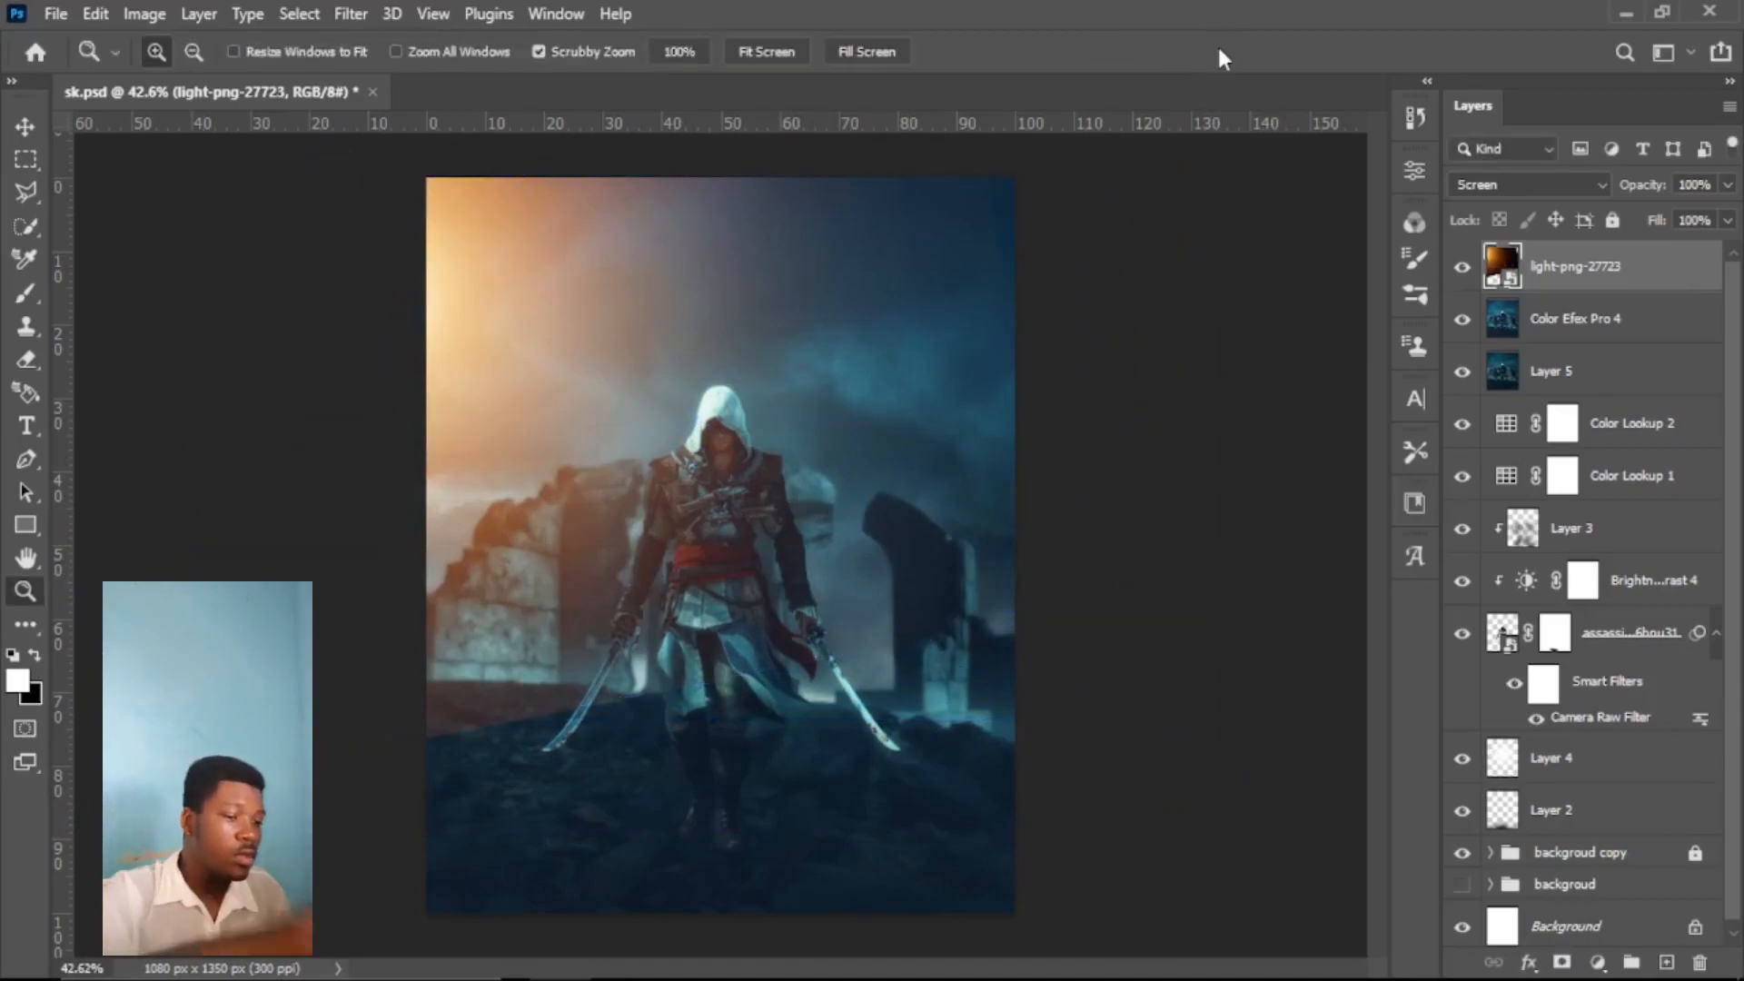
# Step: Delete the light-png-27723 glow layer from the composite
pyautogui.press('Delete')
pyautogui.moveTo(790, 518)
pyautogui.mouseDown()
pyautogui.moveTo(775, 518)
pyautogui.moveTo(805, 524)
pyautogui.mouseUp()
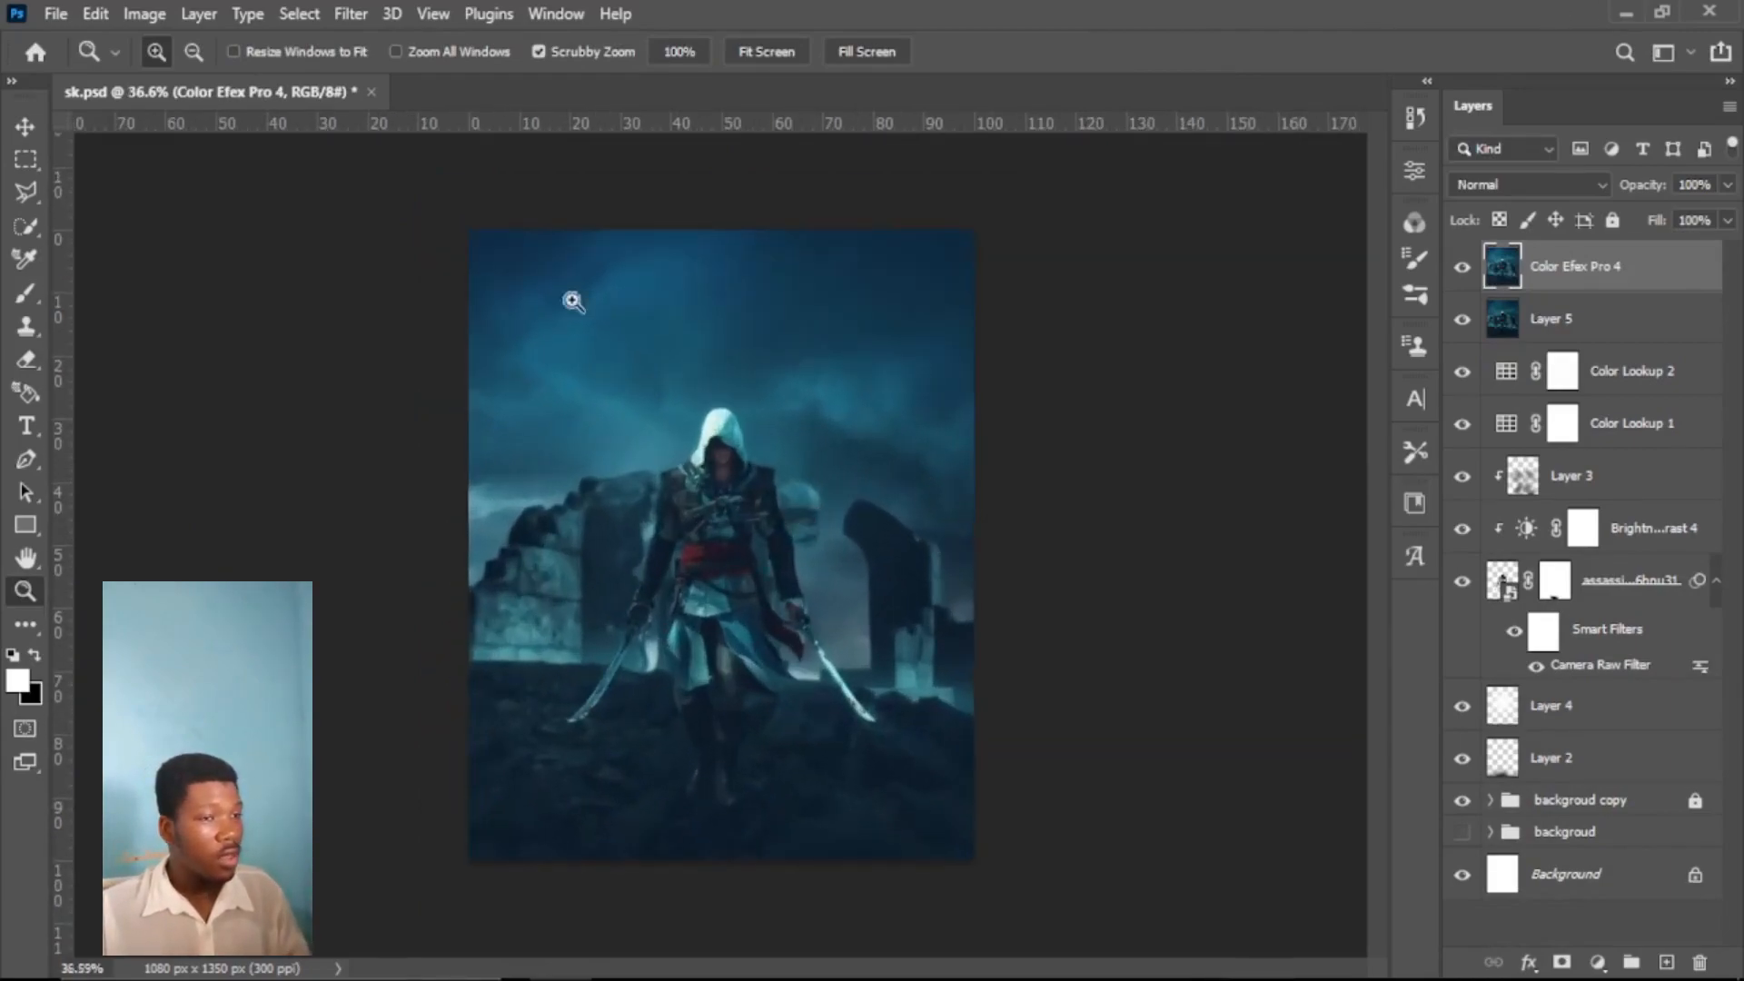
pyautogui.click(352, 13)
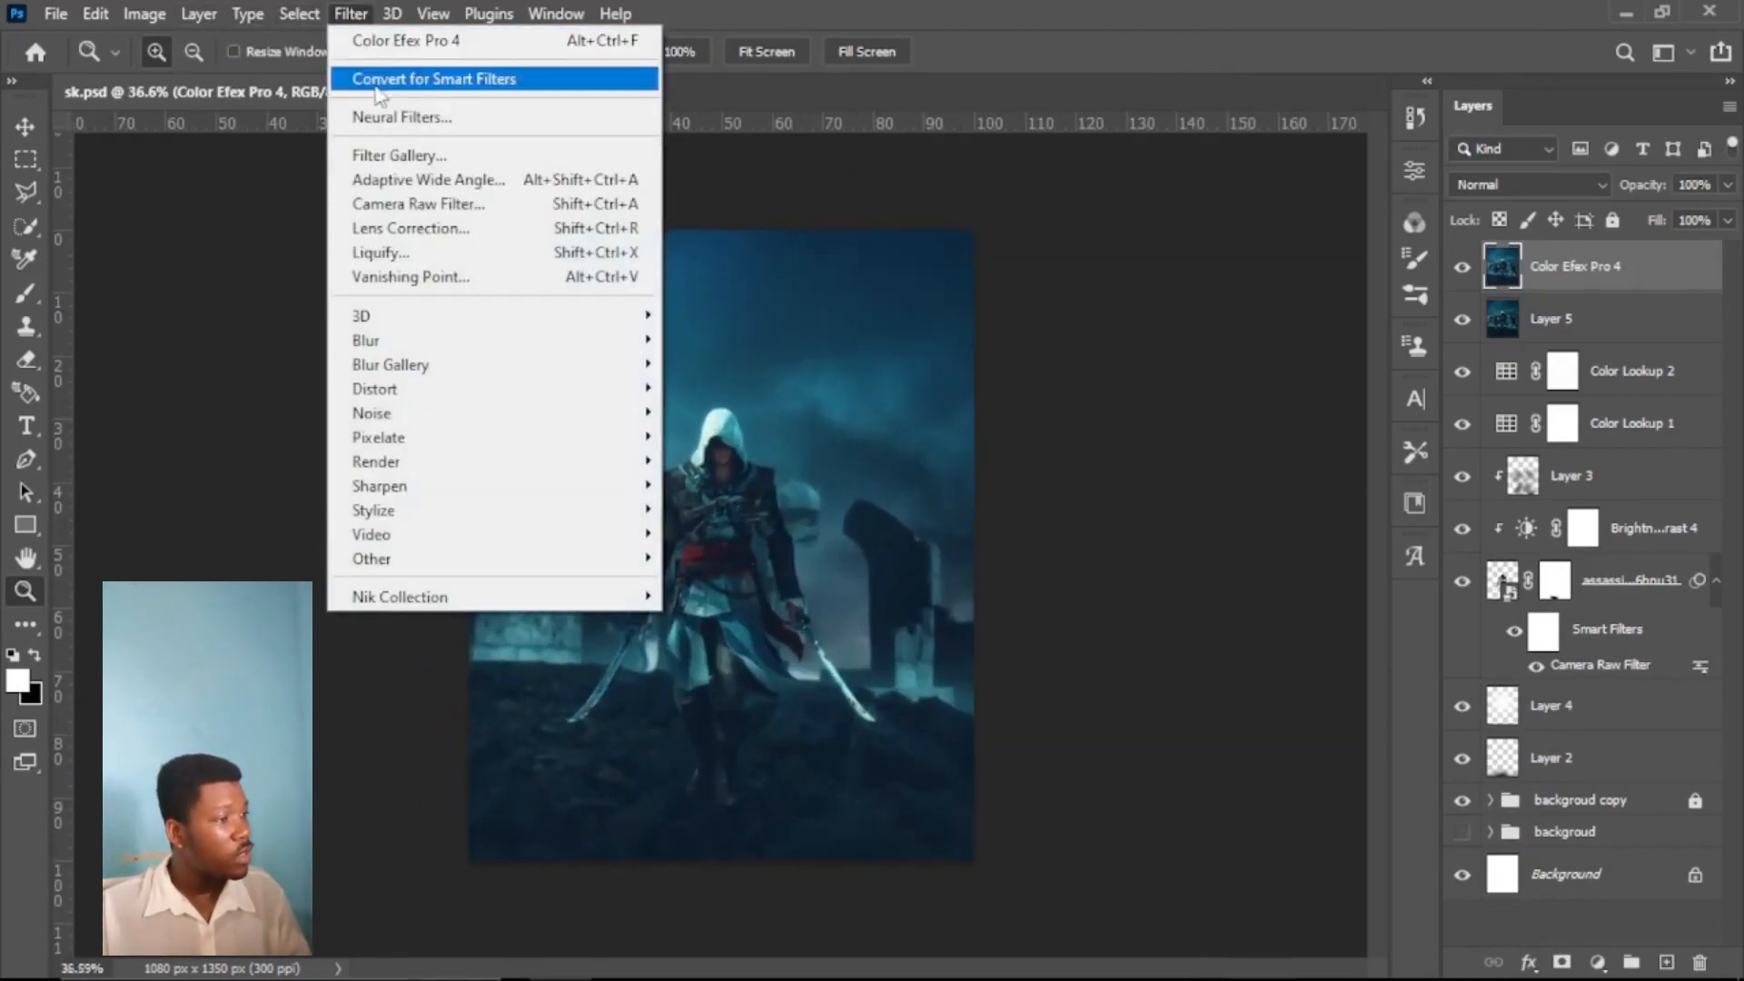
pyautogui.press('Escape')
# Step: Place the texture_06 scratch texture from the file folder above all layers and enlarge it to cover the whole canvas
pyautogui.click(607, 956)
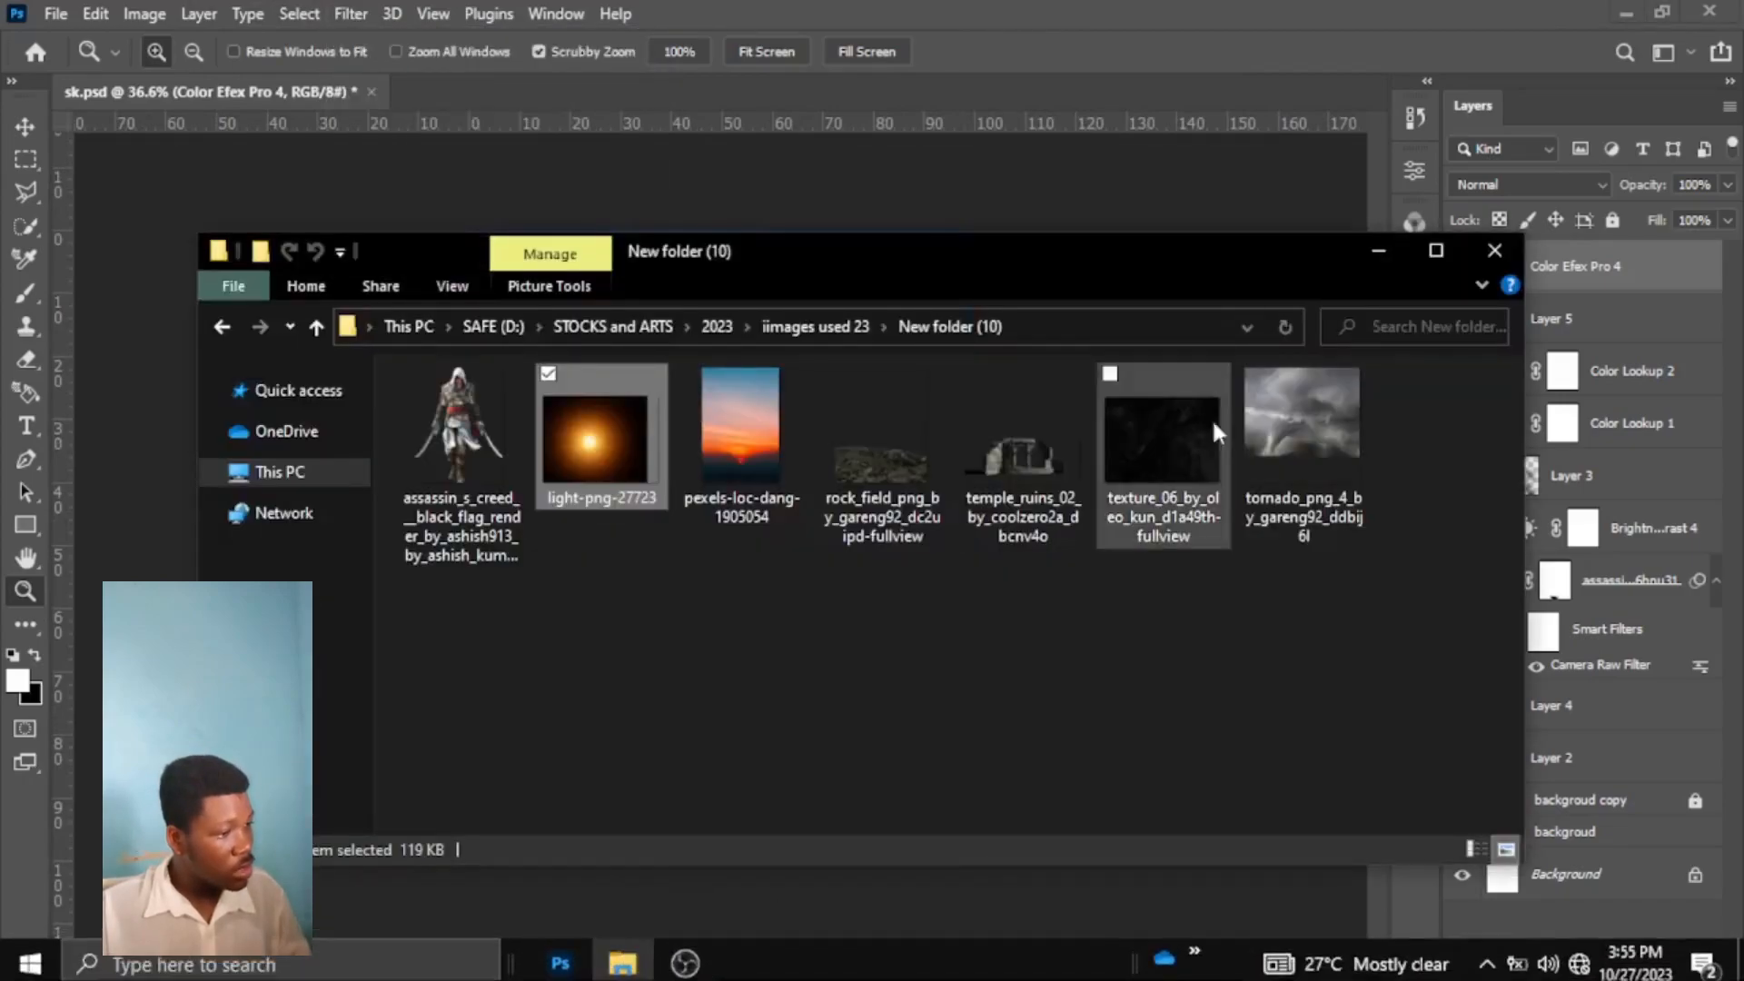
pyautogui.moveTo(1197, 422); pyautogui.dragTo(953, 221)
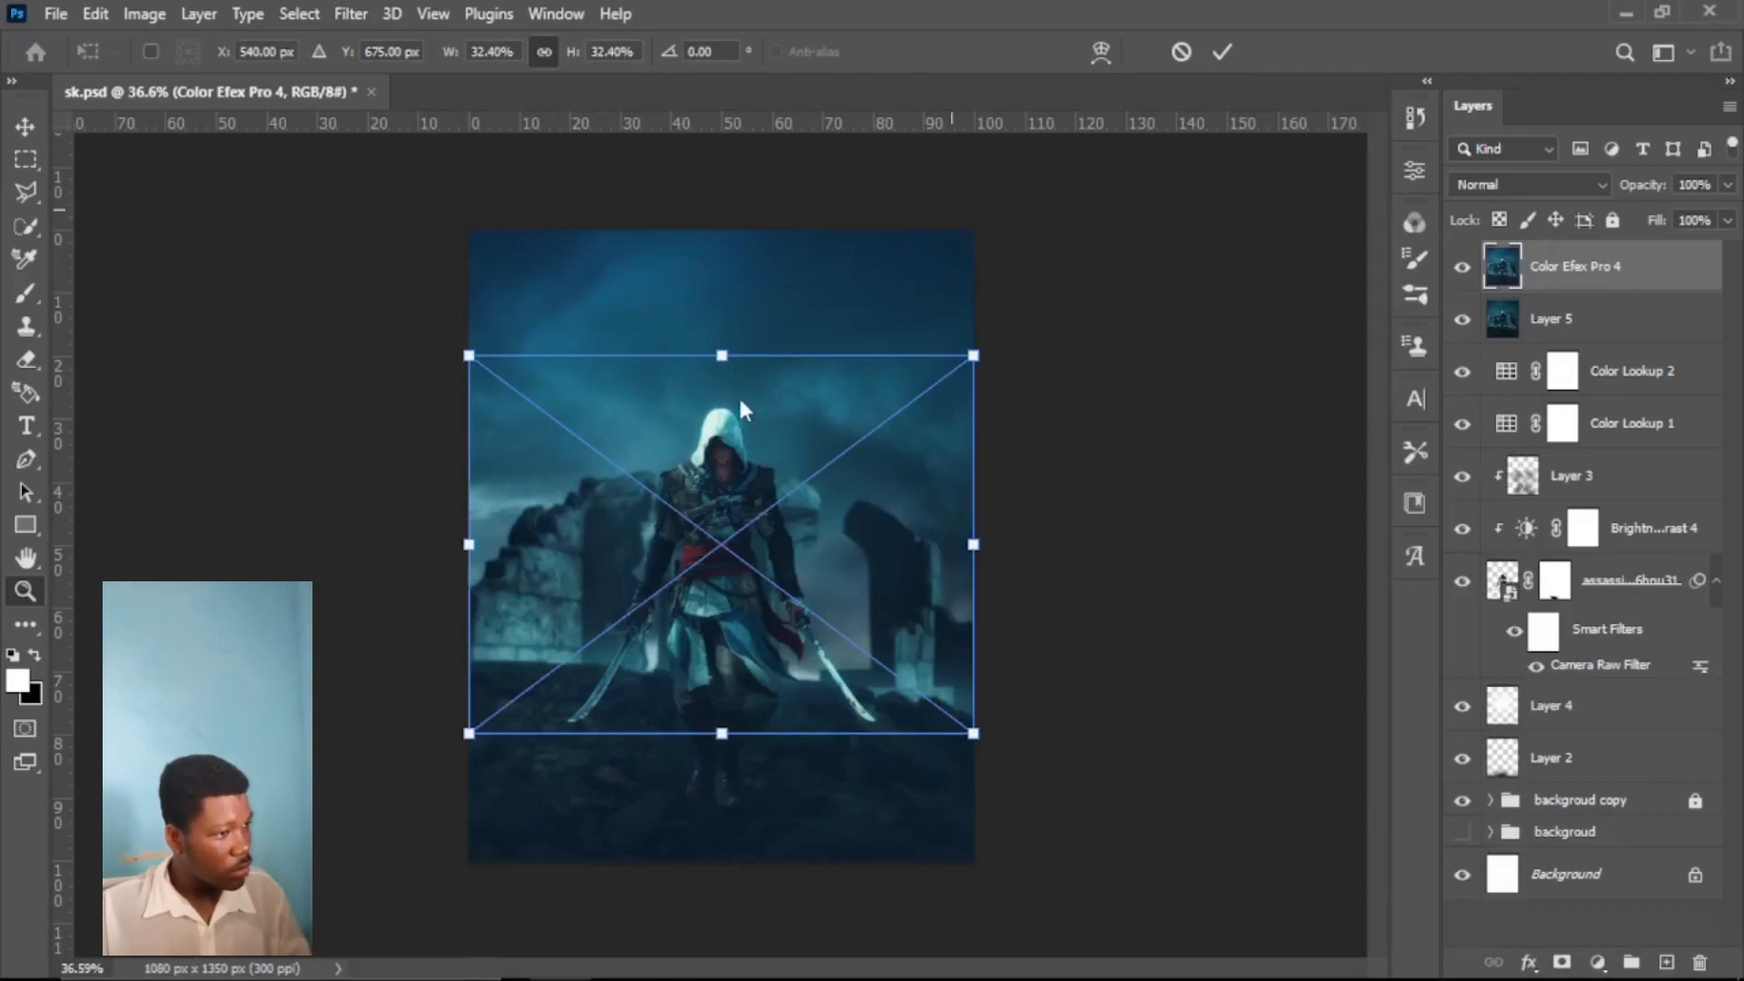
pyautogui.moveTo(721, 356); pyautogui.dragTo(726, 229)
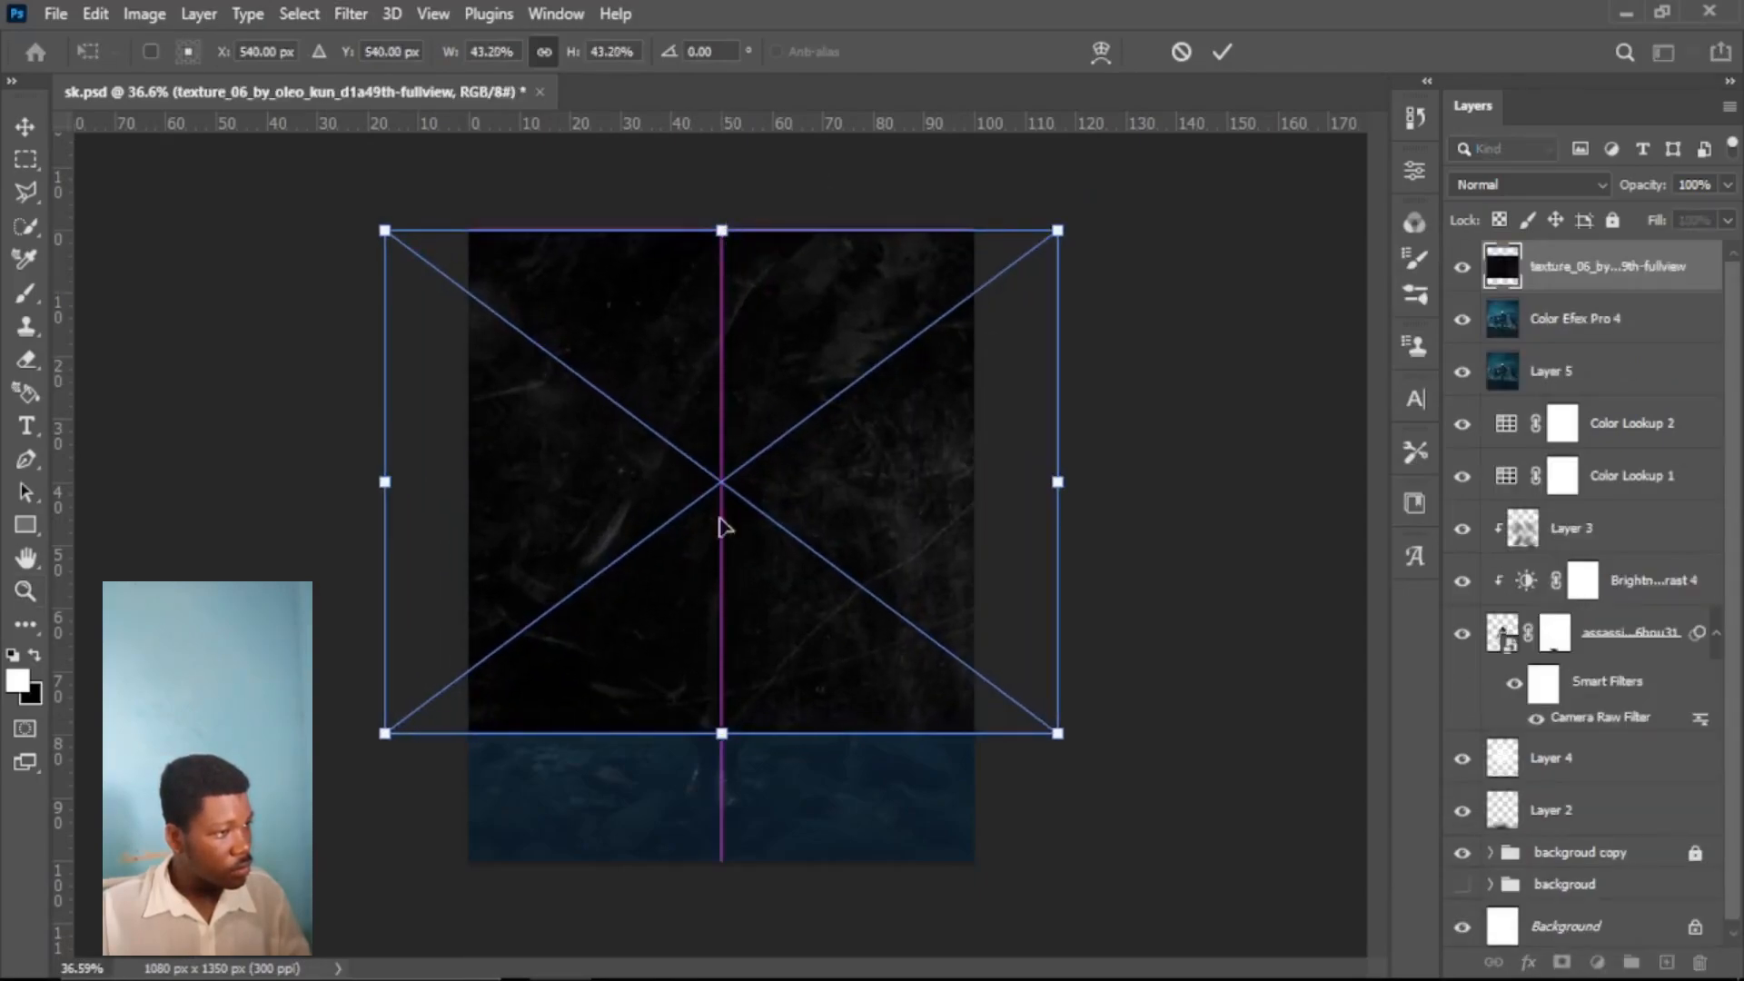
pyautogui.moveTo(721, 733); pyautogui.dragTo(721, 872)
pyautogui.click(1222, 52)
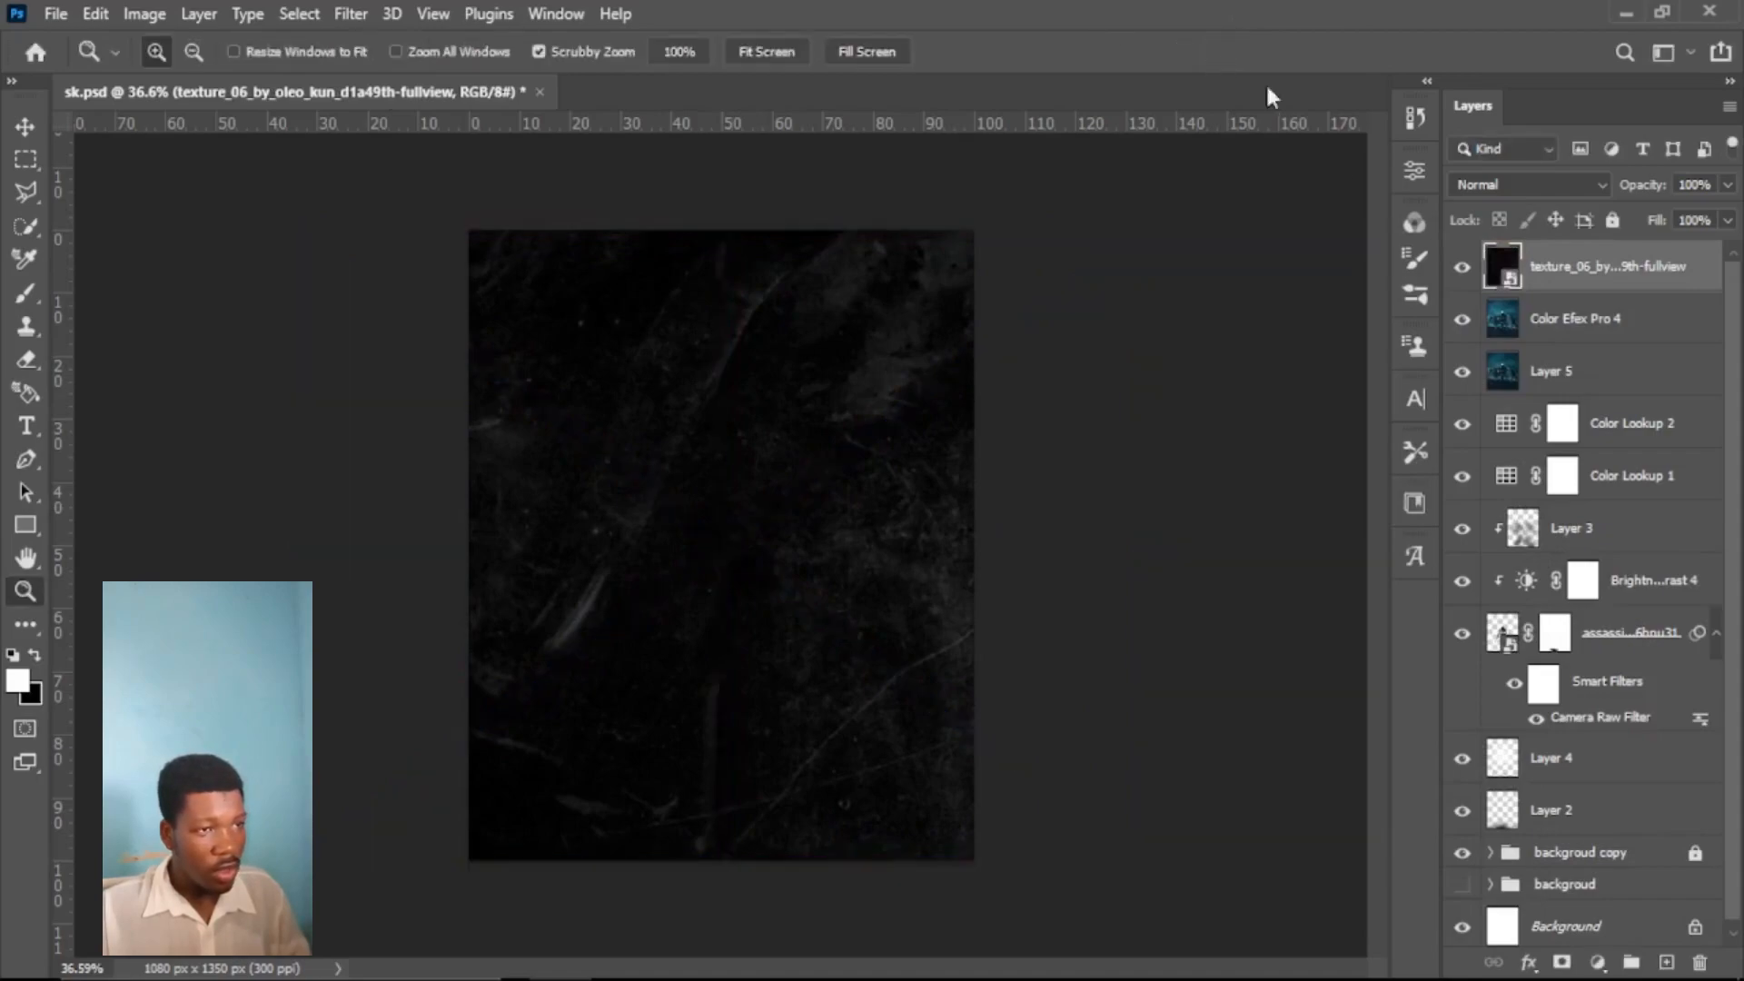
# Step: Set the texture layer's blend mode to Screen and its opacity to 24%
pyautogui.click(1556, 177)
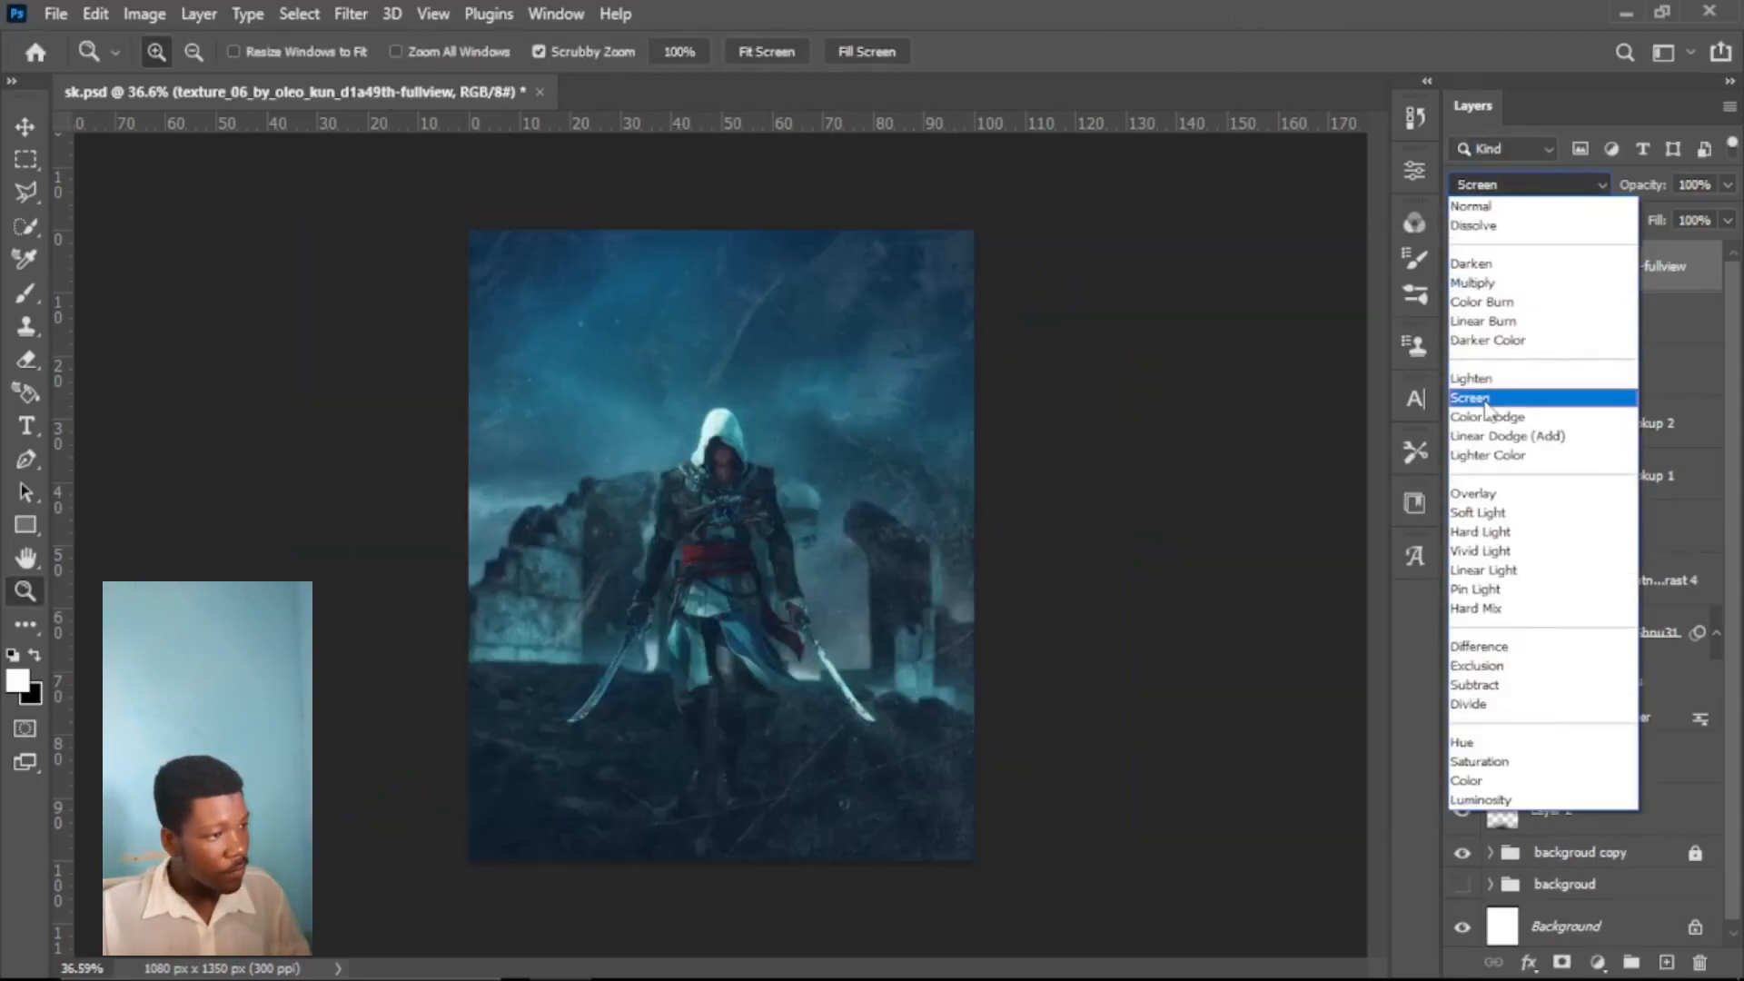
pyautogui.click(1486, 406)
pyautogui.click(1728, 186)
pyautogui.moveTo(1717, 220); pyautogui.dragTo(1636, 222)
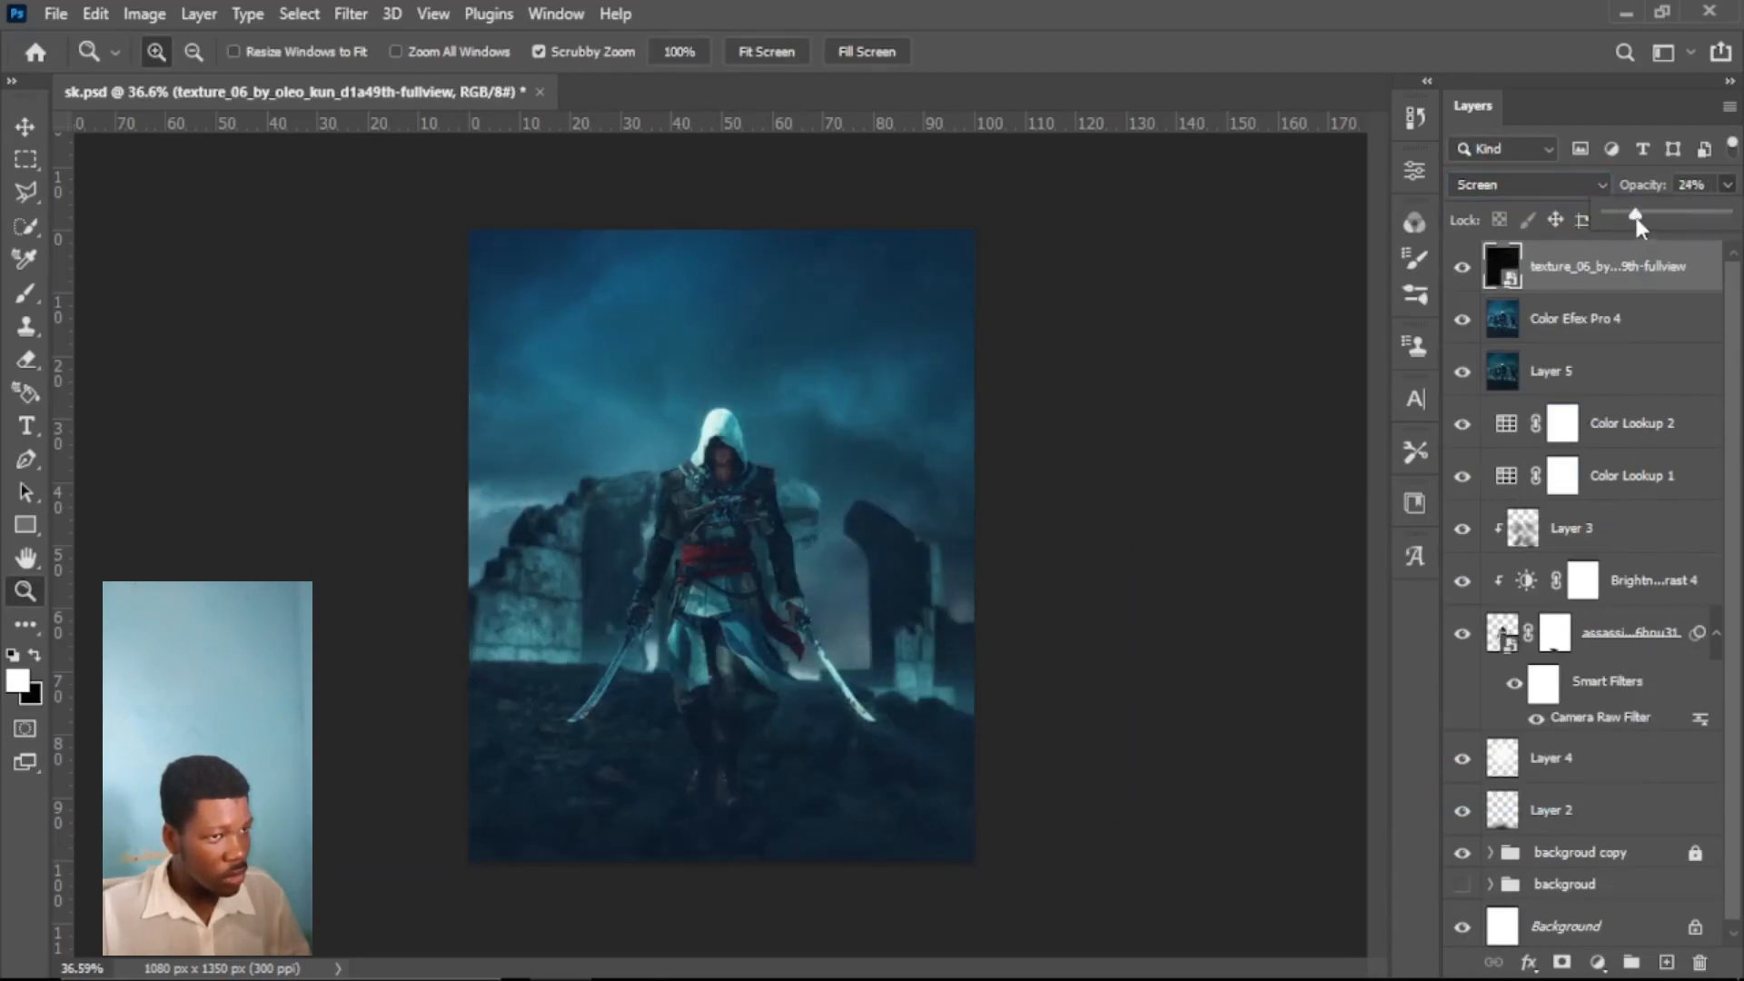
pyautogui.click(1619, 293)
# Step: Add a layer mask to the texture and soften the texture over the assassin with a 1100 px Eraser at 21% opacity
pyautogui.click(1562, 963)
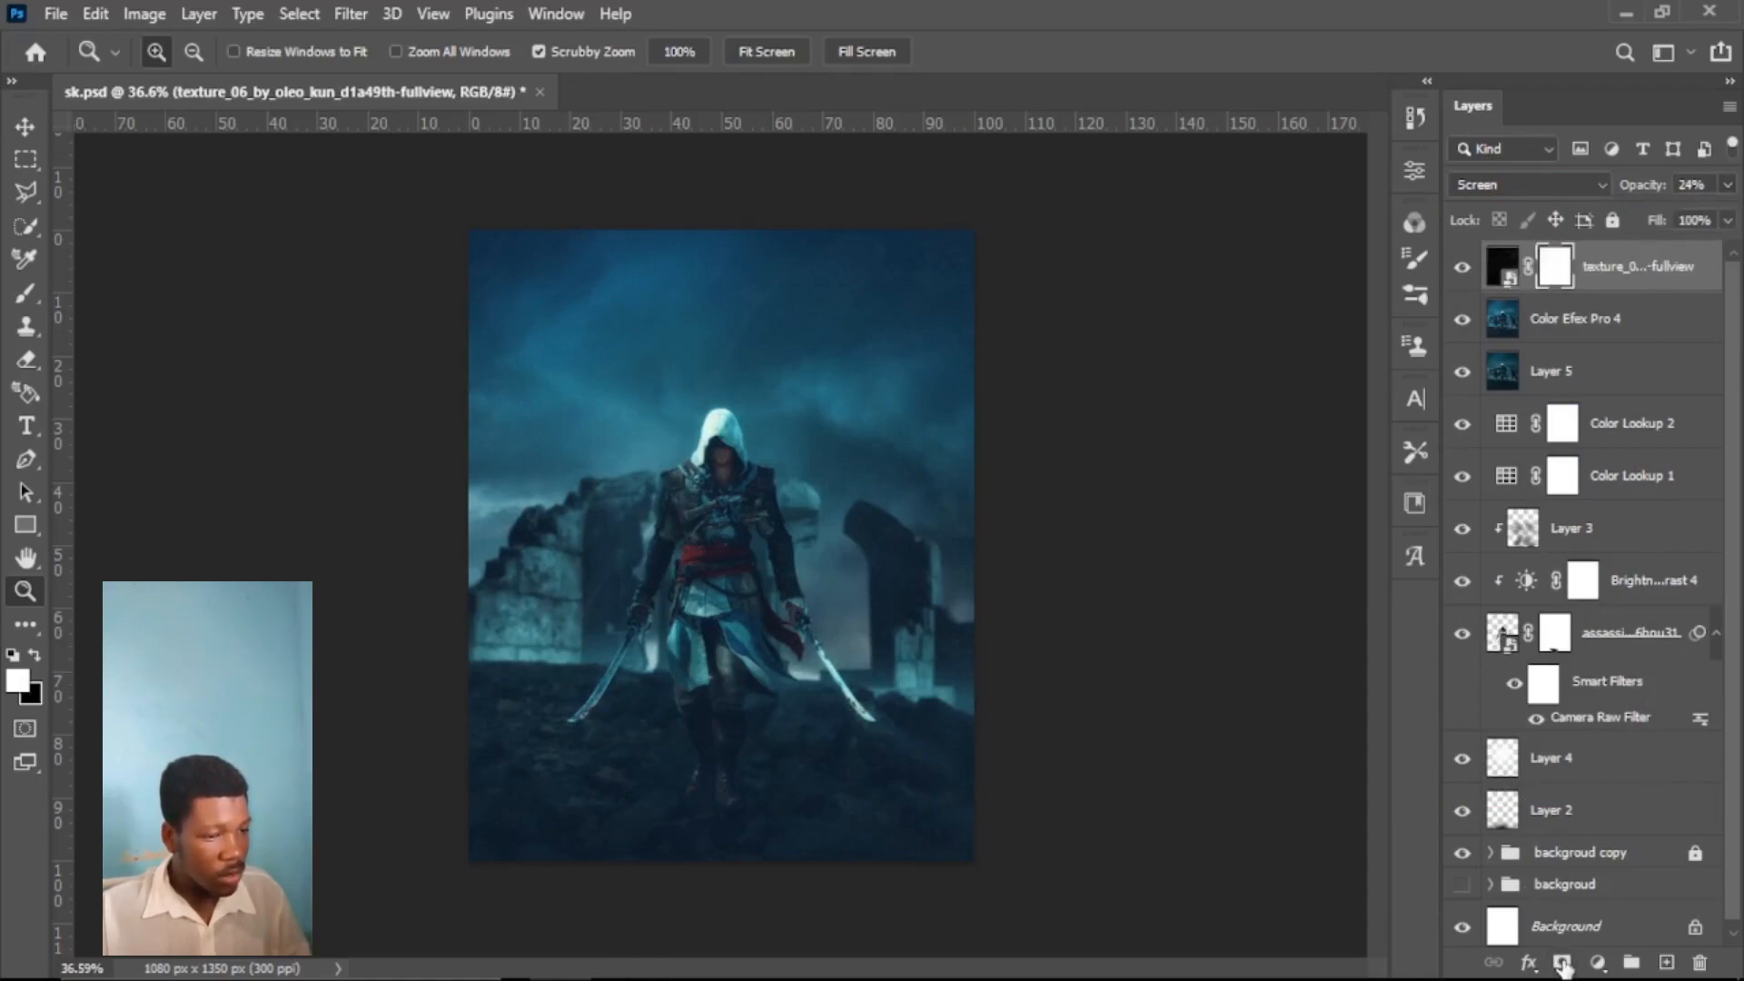
pyautogui.press('x')
pyautogui.press('b')
pyautogui.press('e')
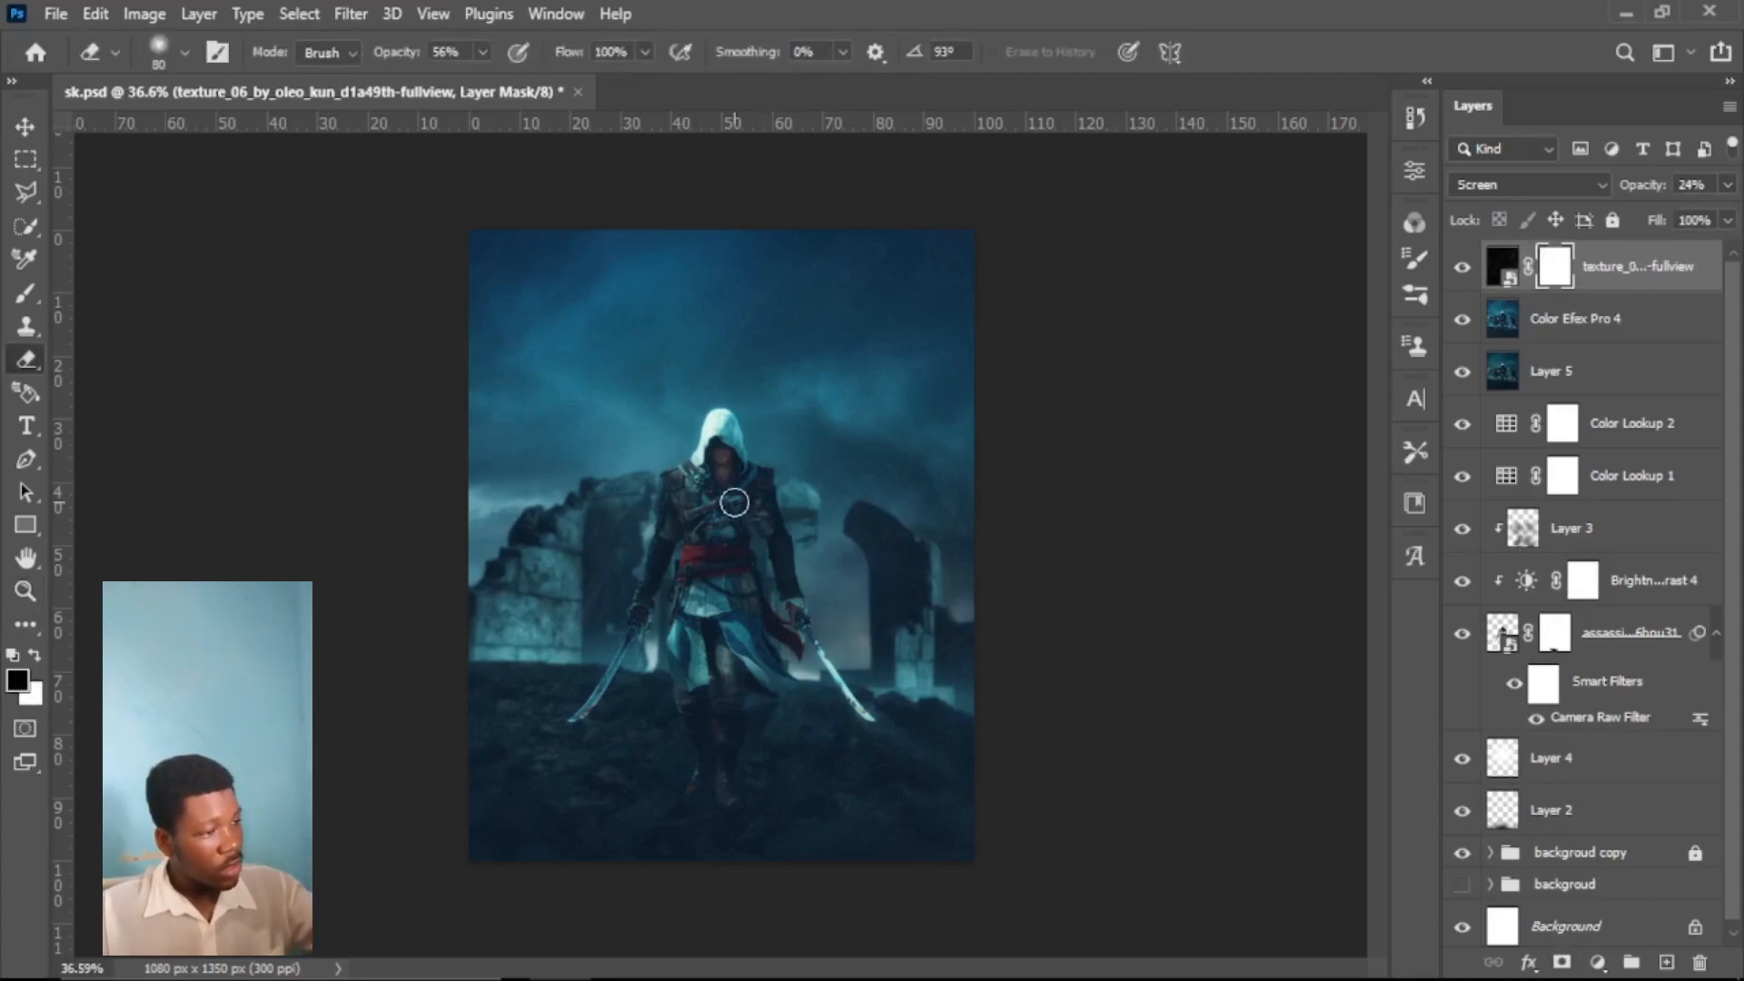
pyautogui.press(']')
pyautogui.press(']')
pyautogui.press(']')
pyautogui.press(']')
pyautogui.press(']')
pyautogui.press(']')
pyautogui.press(']')
pyautogui.press(']')
pyautogui.press(']')
pyautogui.press(']')
pyautogui.press(']')
pyautogui.press(']')
pyautogui.press(']')
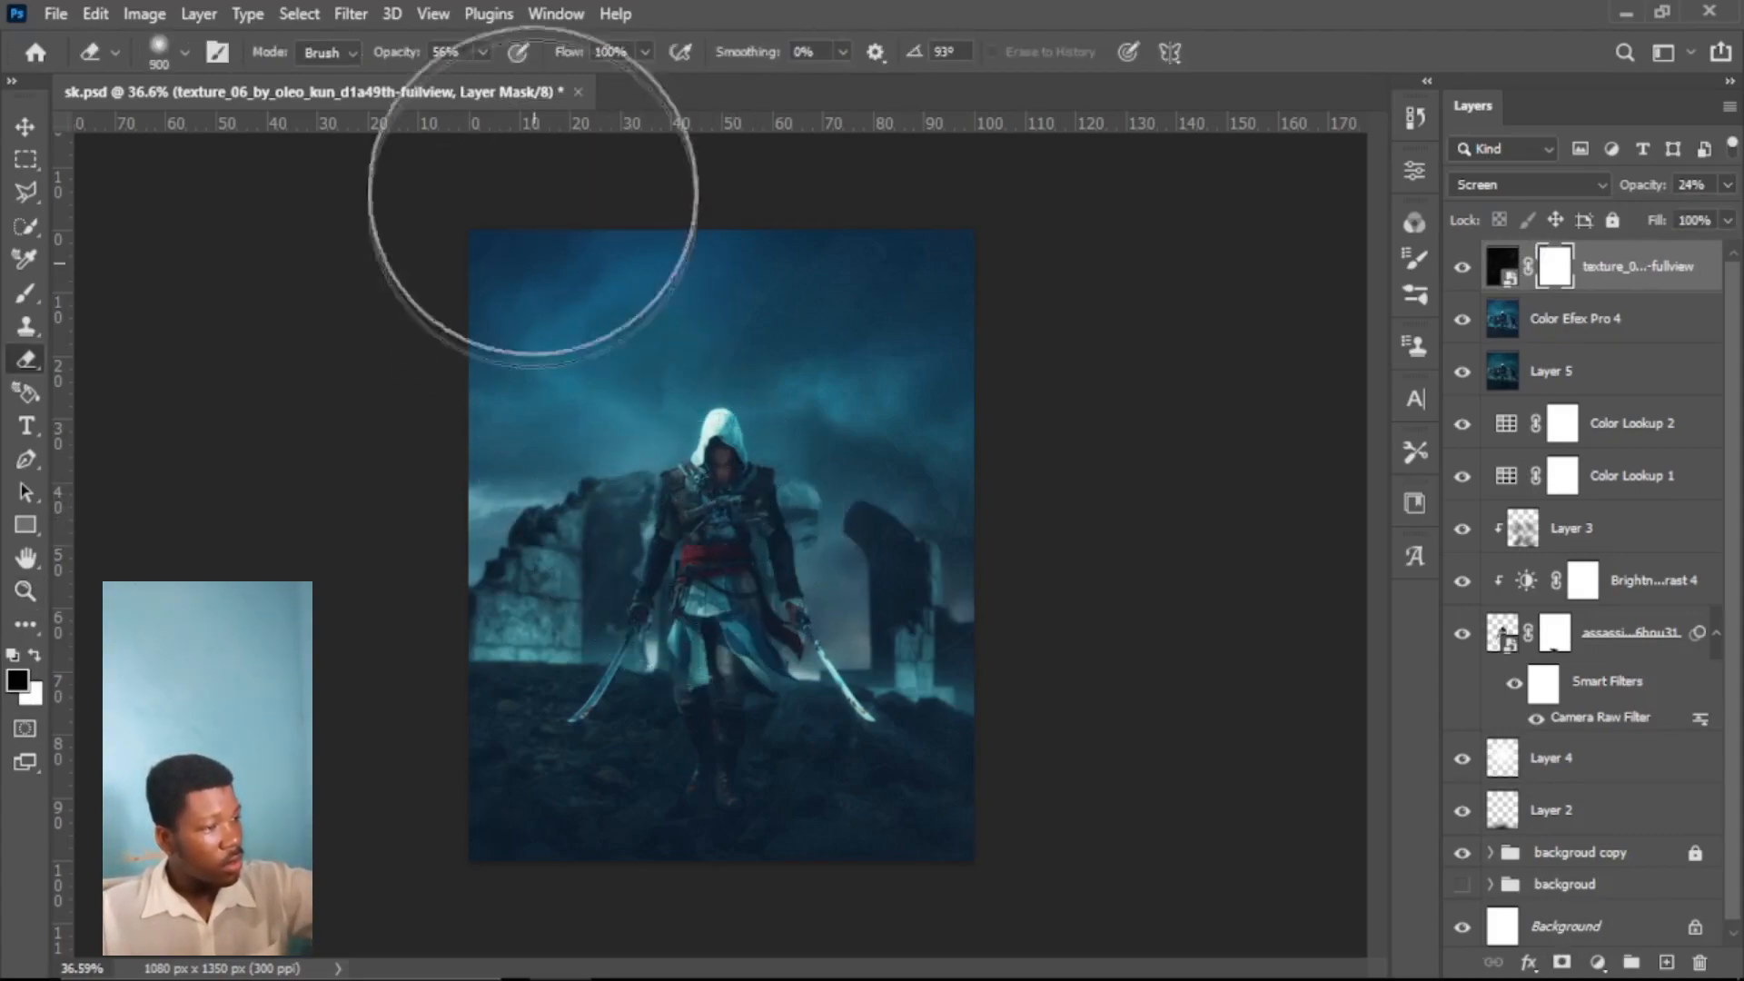
pyautogui.write('21')
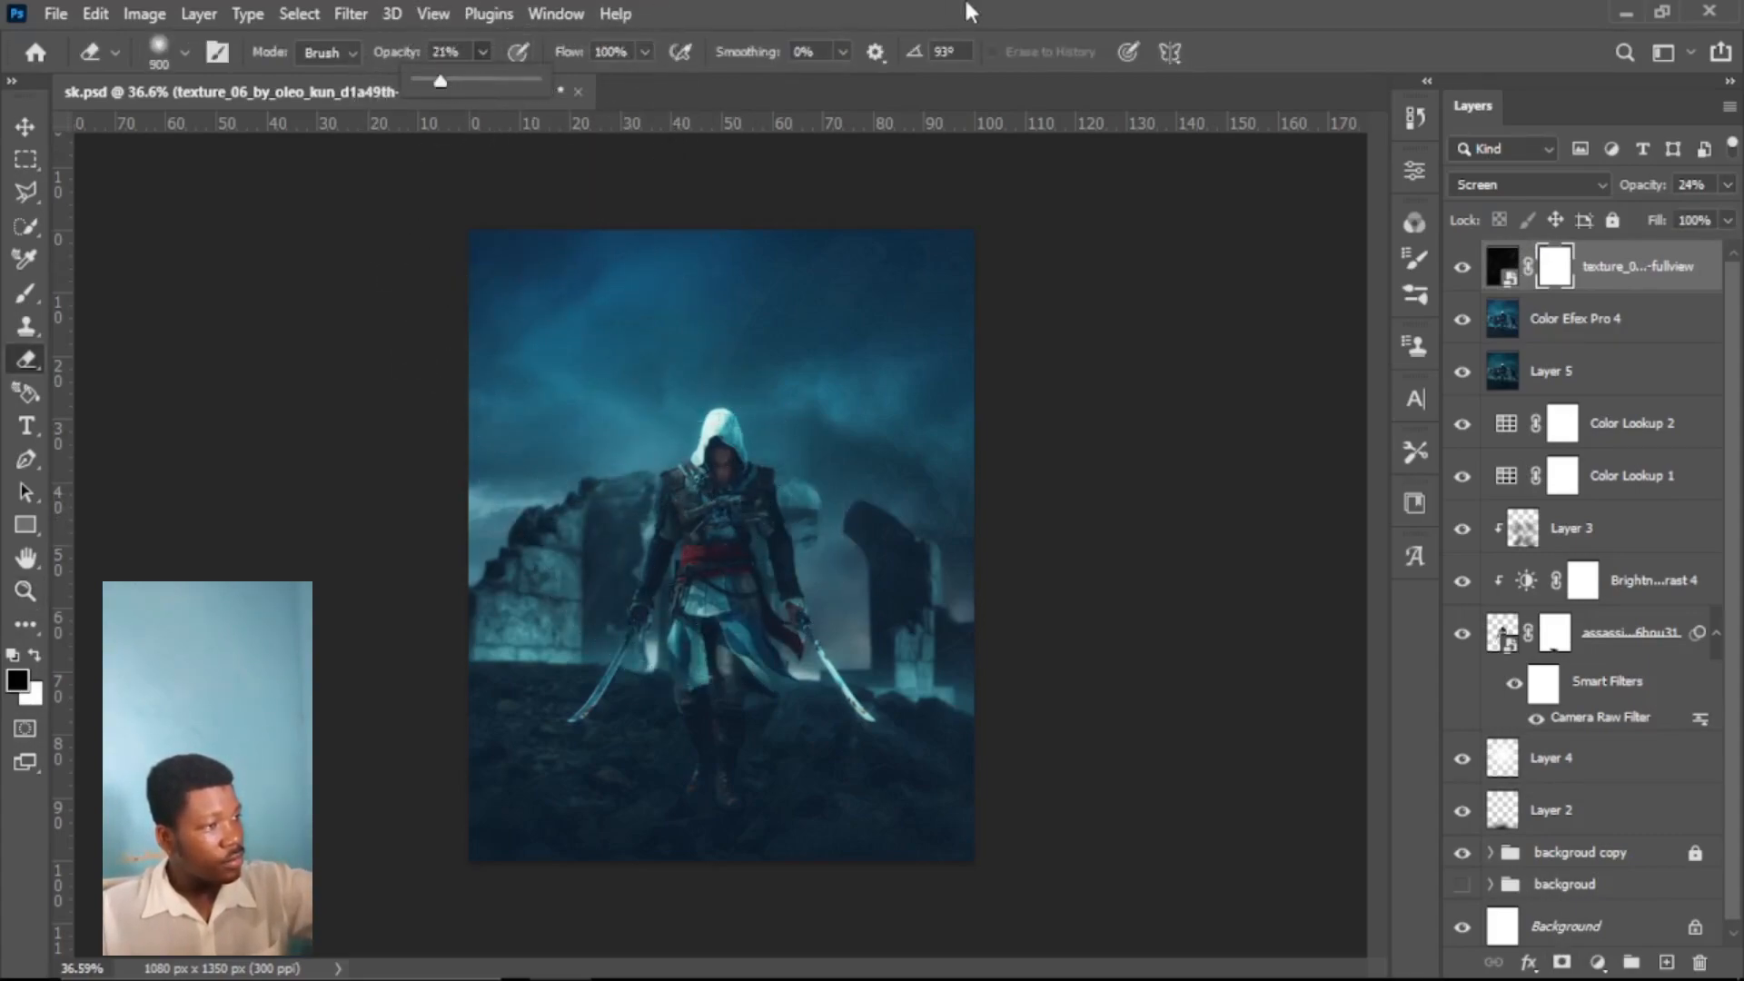
pyautogui.press(']')
pyautogui.press(']')
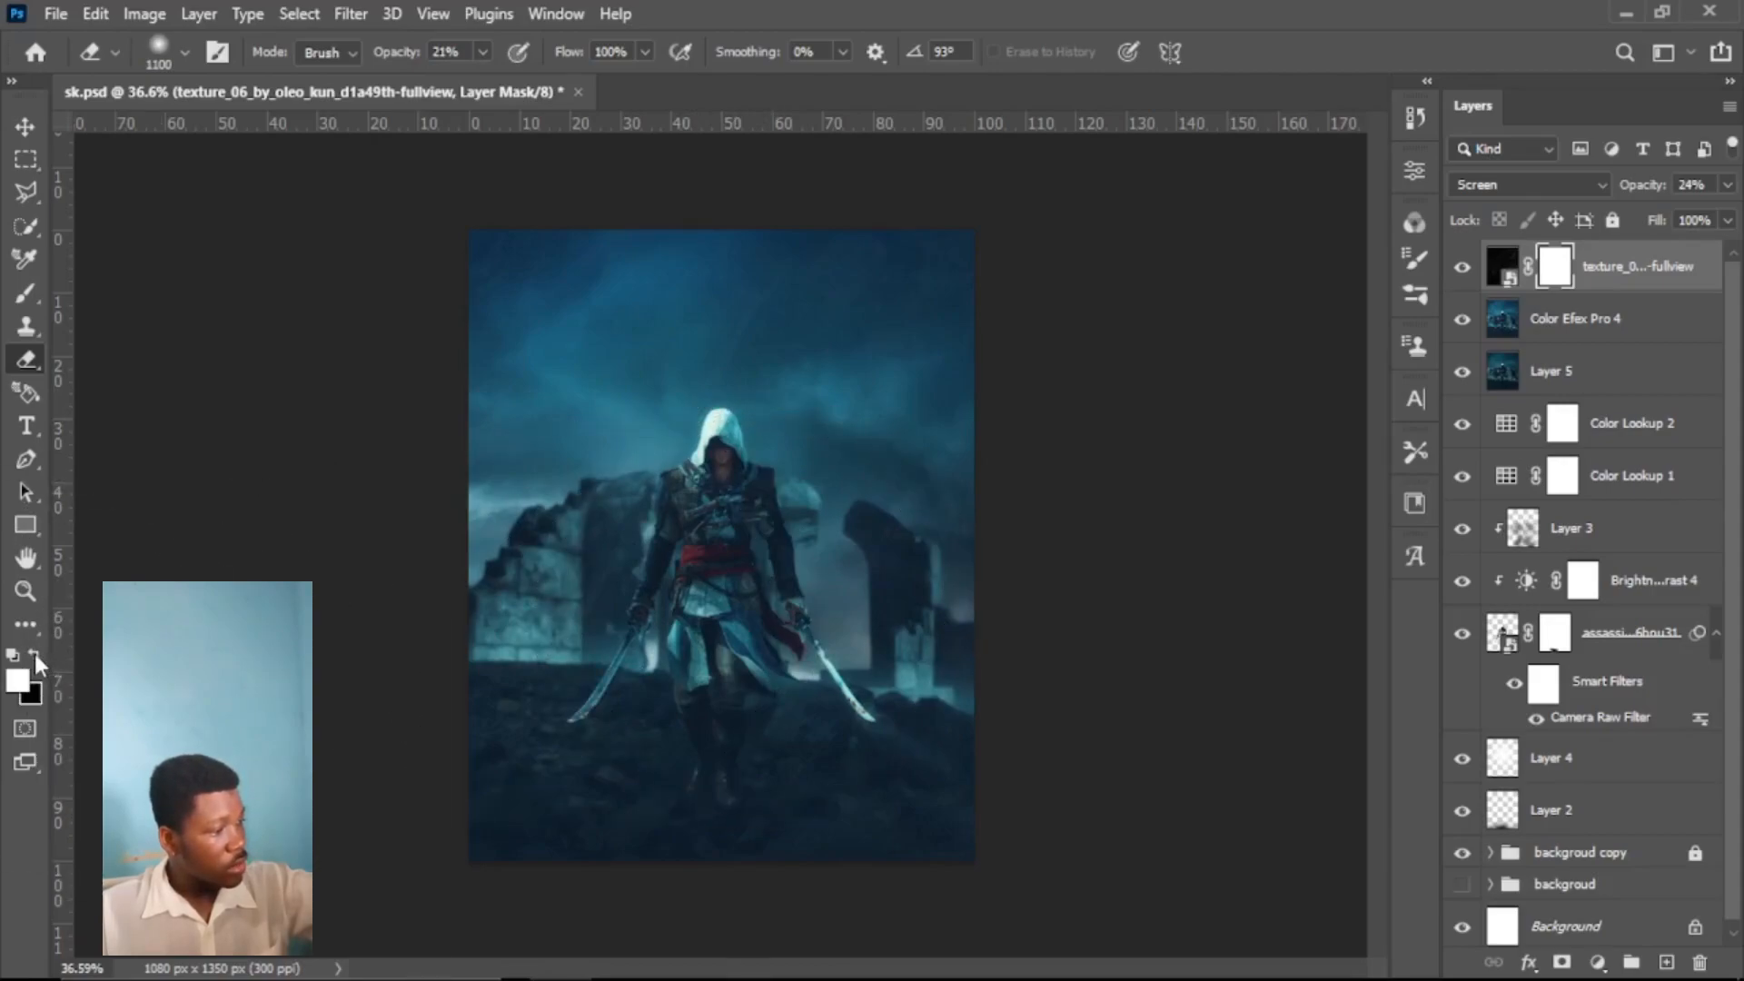
pyautogui.moveTo(745, 555)
pyautogui.mouseDown()
pyautogui.moveTo(743, 625)
pyautogui.moveTo(837, 608)
pyautogui.mouseUp()
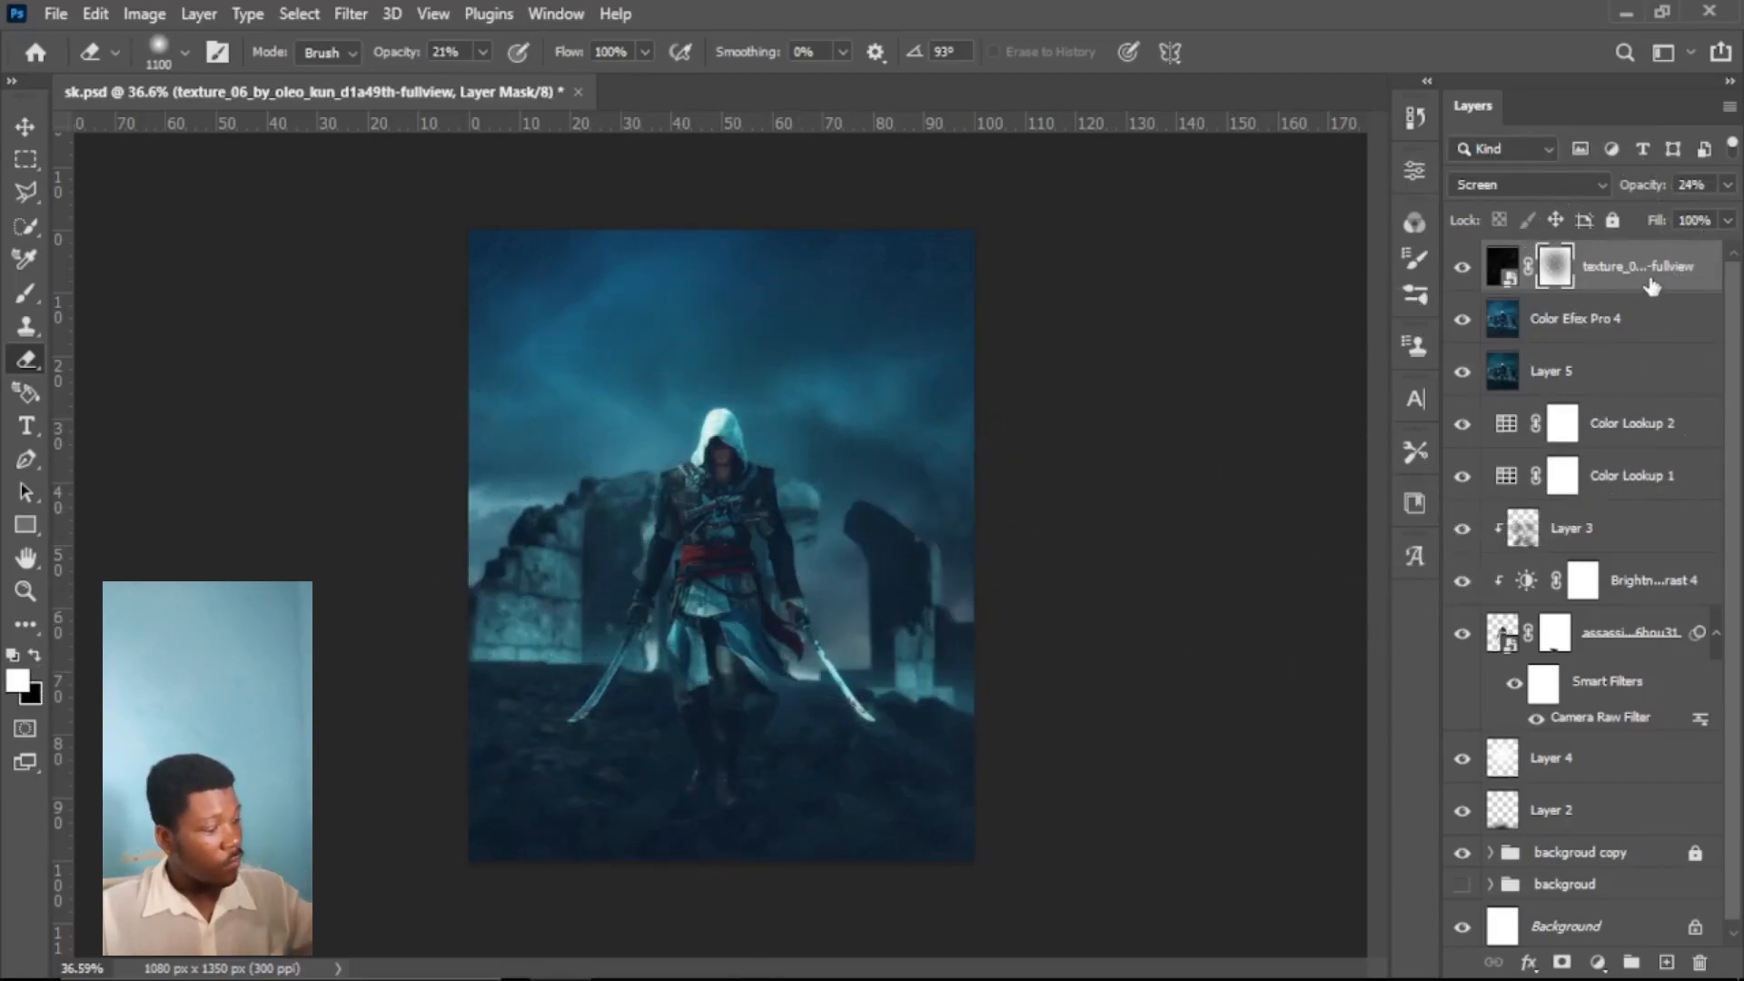
# Step: Save the document and view the finished composite
pyautogui.hotkey('ctrl', 's')
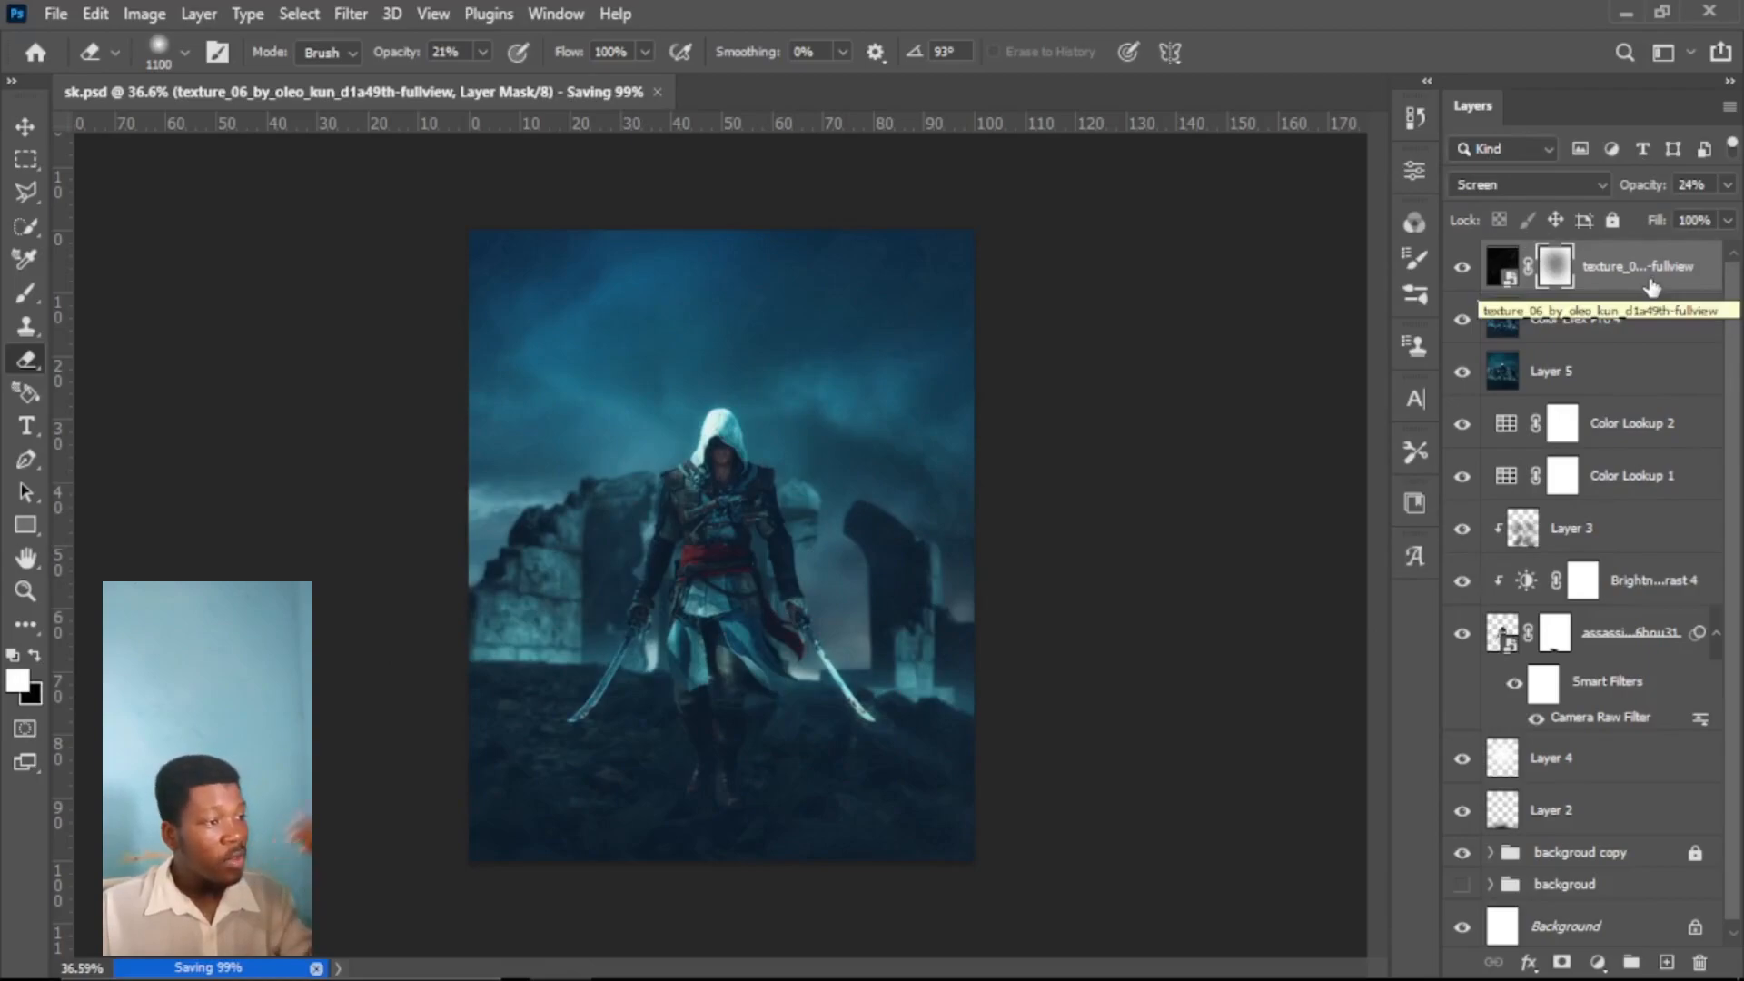
pyautogui.press('v')
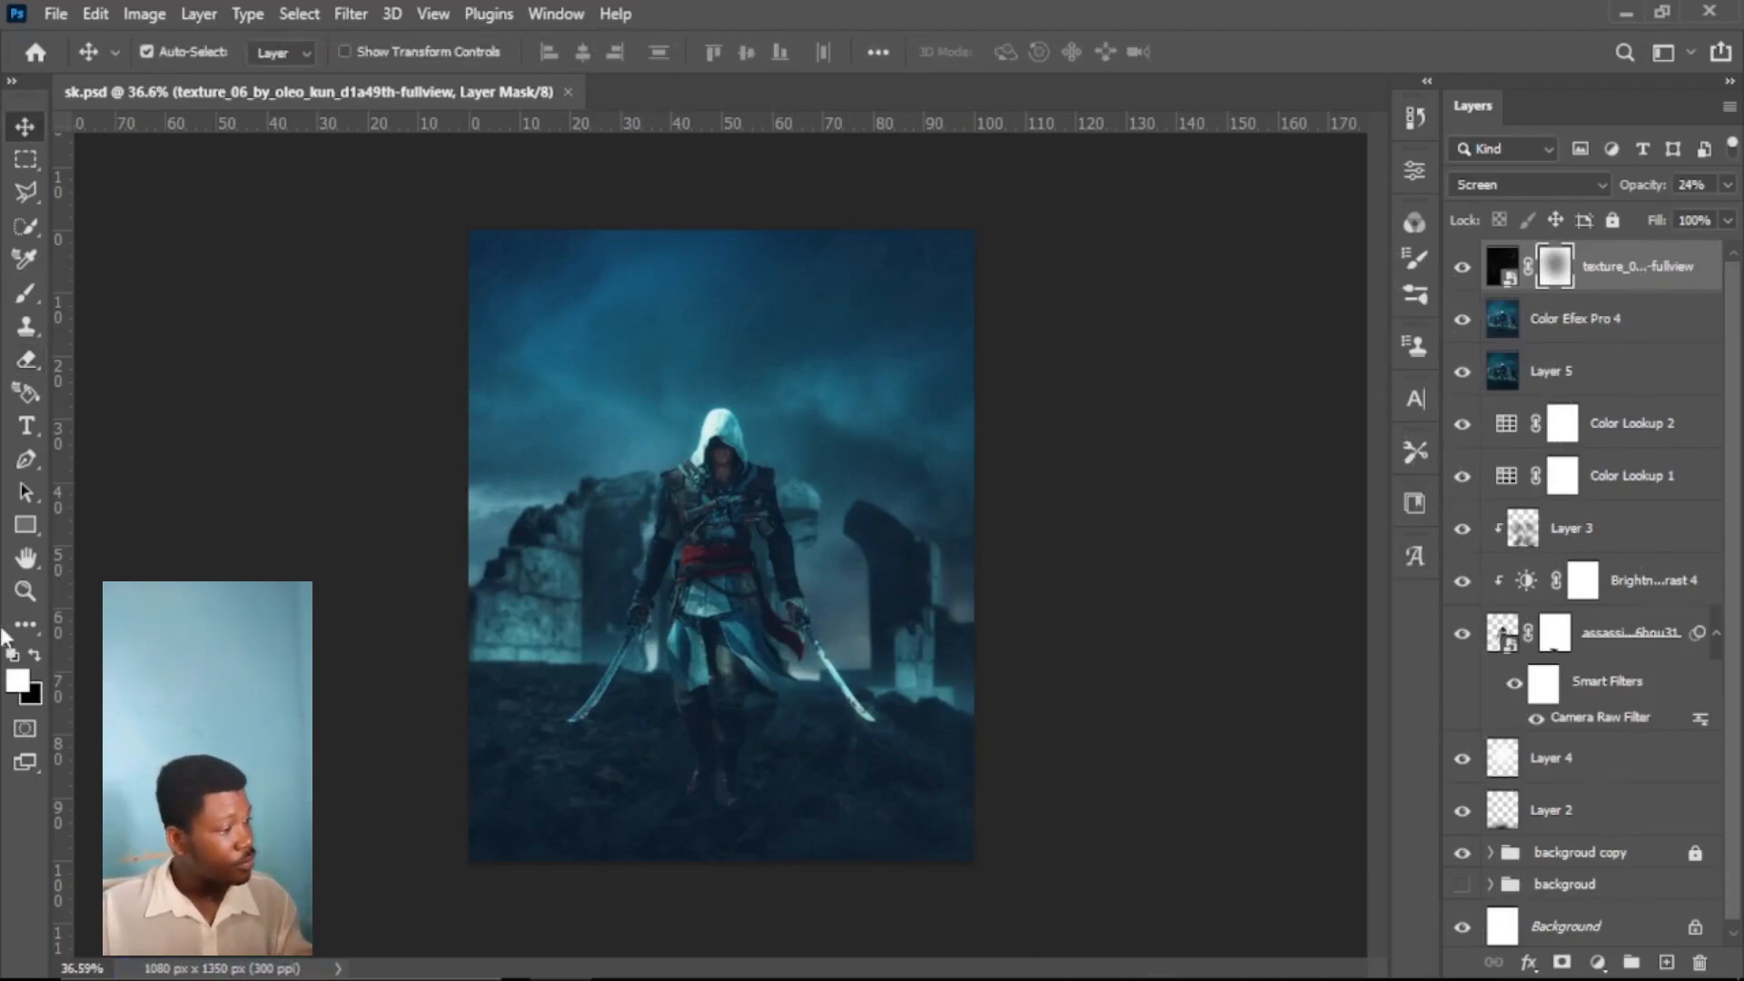
pyautogui.click(25, 591)
pyautogui.moveTo(806, 413)
pyautogui.mouseDown()
pyautogui.moveTo(852, 405)
pyautogui.moveTo(817, 423)
pyautogui.moveTo(799, 378)
pyautogui.moveTo(809, 421)
pyautogui.moveTo(840, 419)
pyautogui.mouseUp()
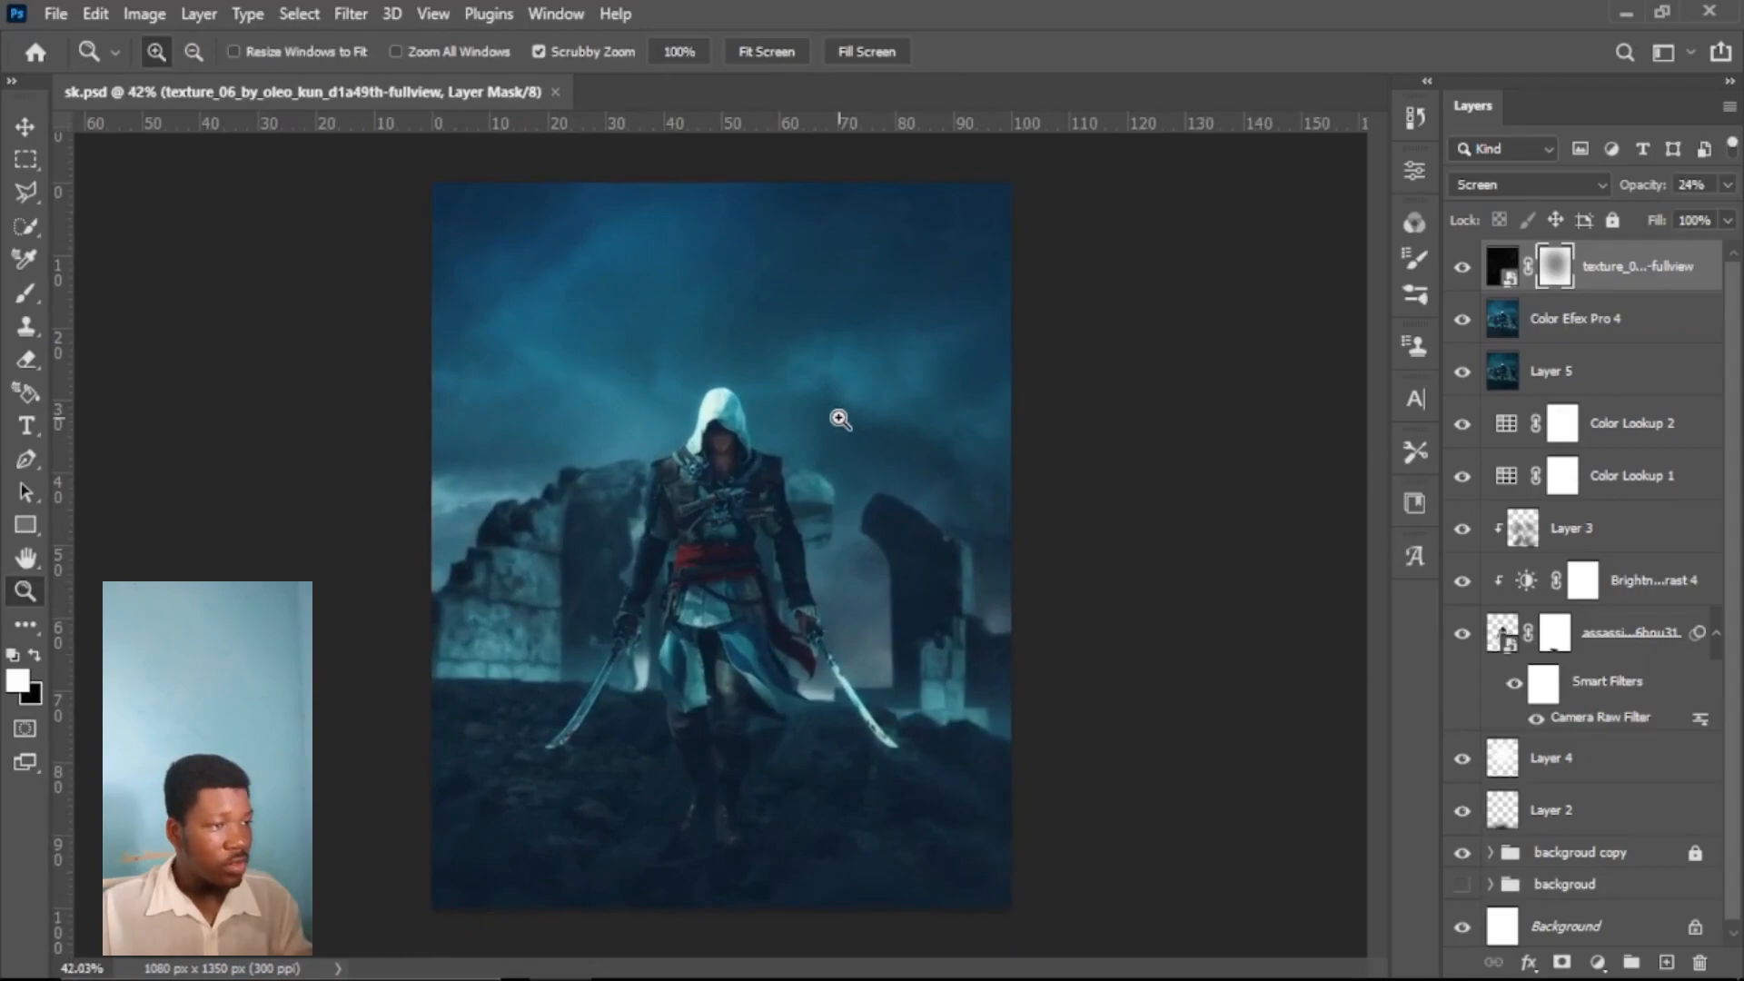